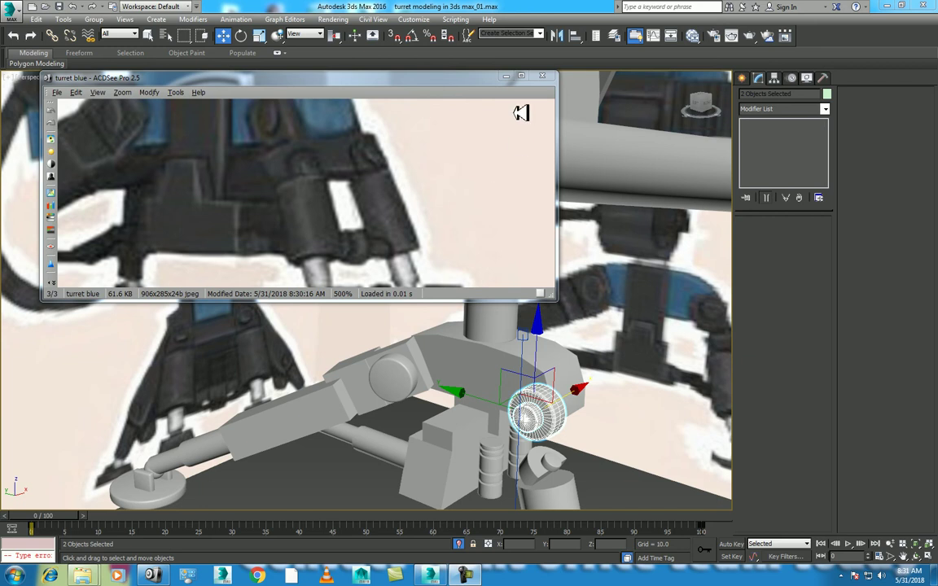
Open turret blue.jpeg from the turret folder in ACDSee Pro 2.5
click(505, 77)
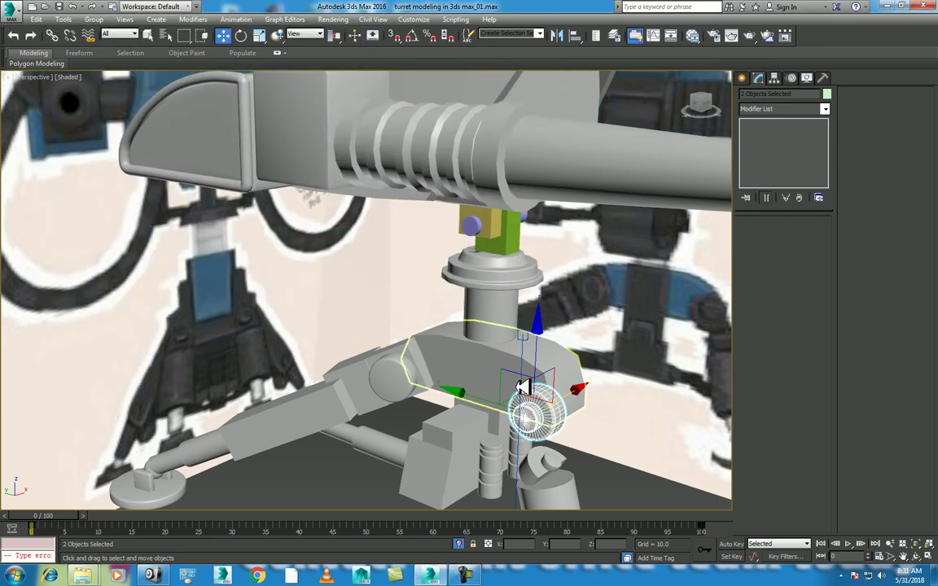
click(480, 371)
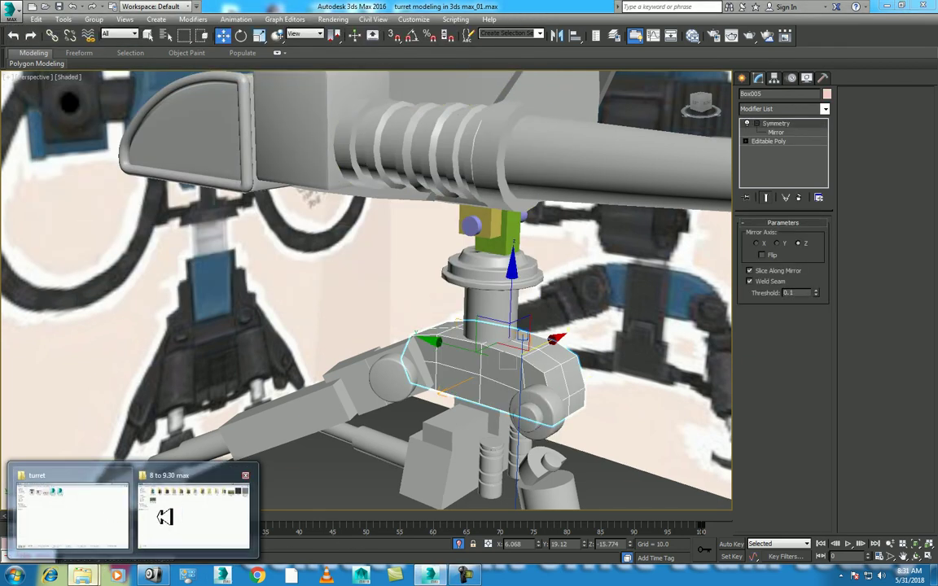
mouse_move(82, 576)
click(96, 463)
double_click(247, 91)
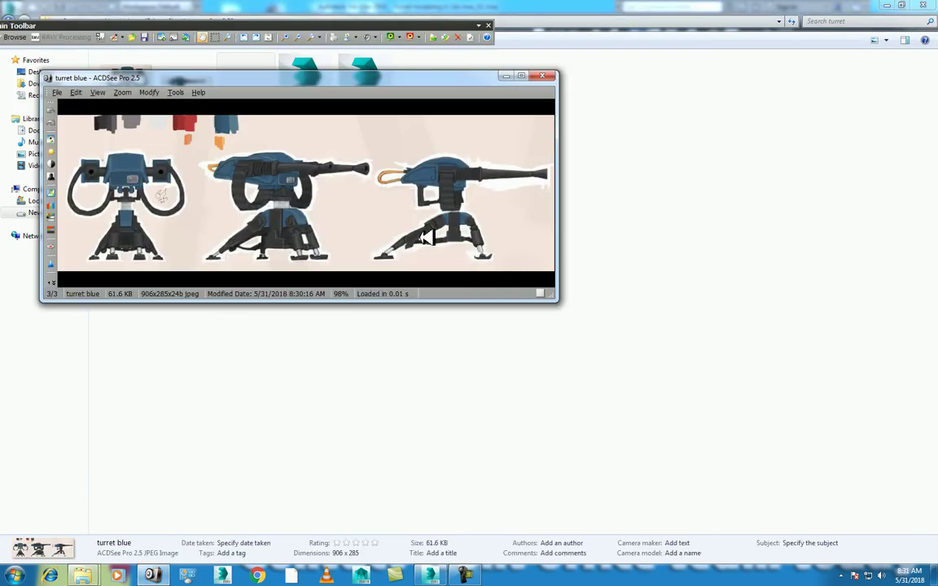
Zoom the reference to 150%, resize its window over 3ds Max, and pan to the side views
mouse_move(573, 332)
mouse_down()
mouse_move(565, 308)
mouse_move(850, 481)
mouse_move(684, 385)
mouse_move(668, 329)
mouse_up()
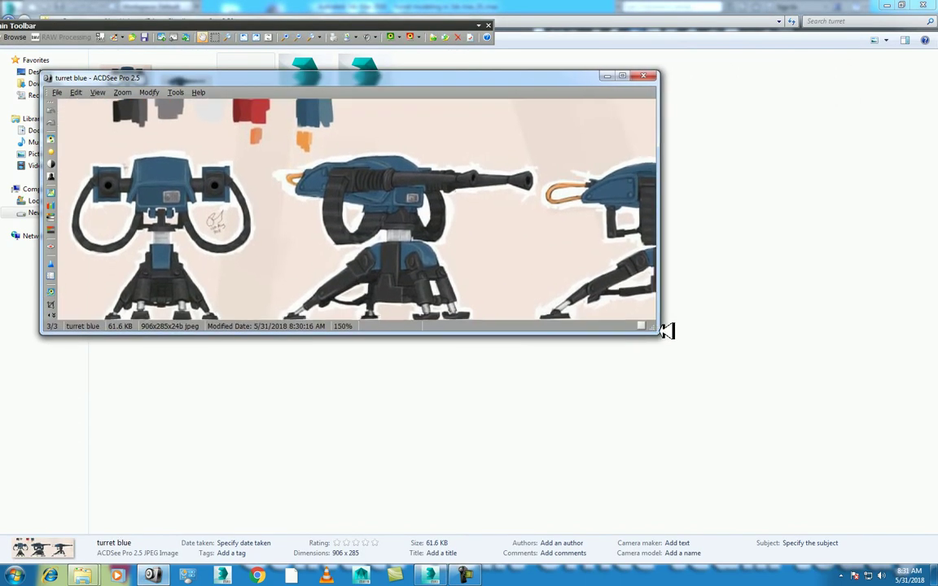
drag(549, 245, 492, 210)
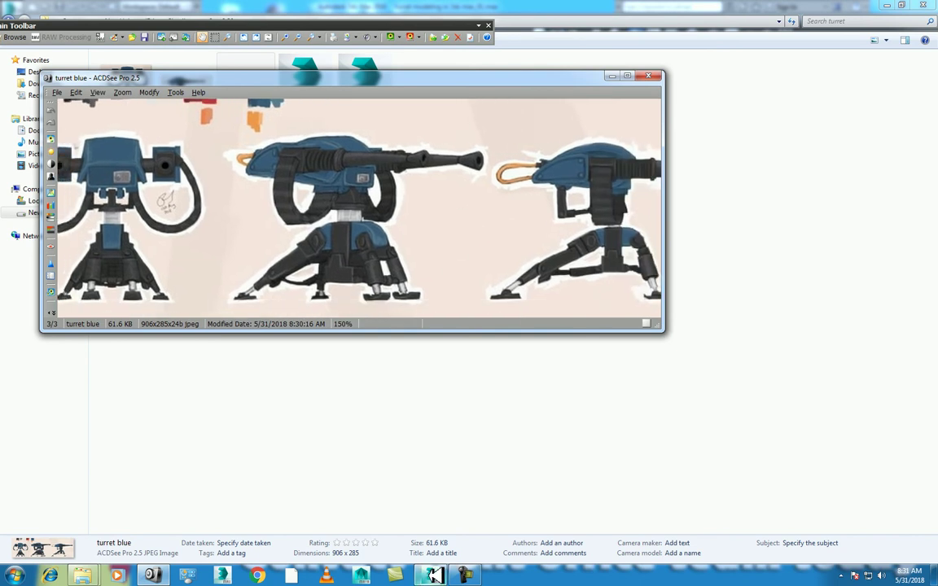
click(434, 576)
drag(409, 202, 360, 181)
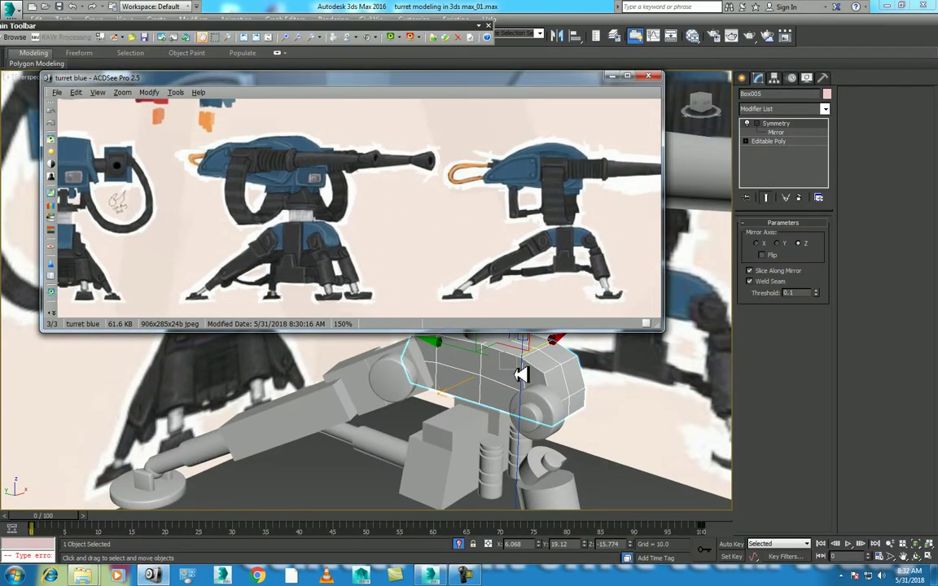
Select Box011 and pick eight of its vertices in Vertex mode
mouse_move(577, 442)
alt+middle_down()
mouse_move(589, 439)
mouse_move(562, 366)
mouse_move(549, 408)
alt+middle_up()
click(458, 401)
scroll(487, 412, up, 5)
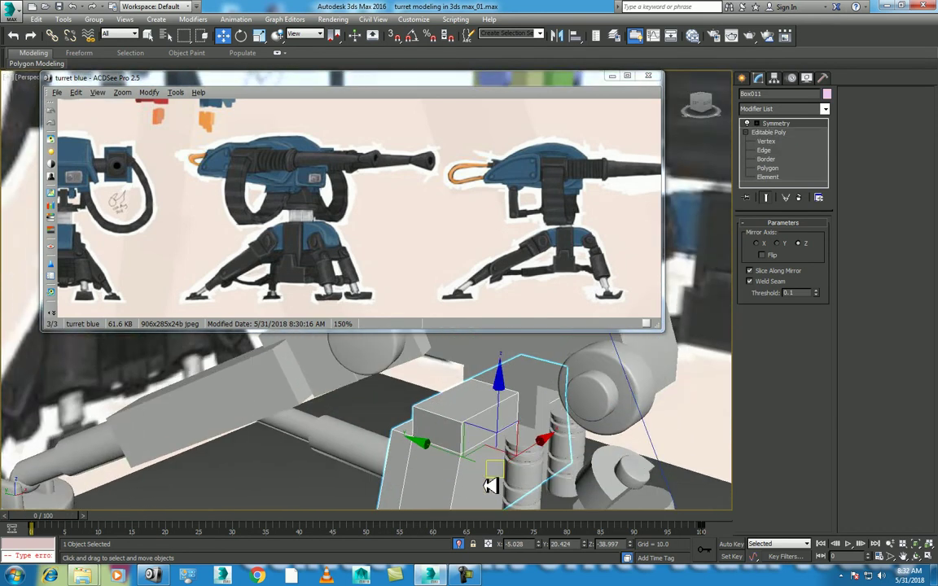
alt+middle_drag(517, 438, 489, 411)
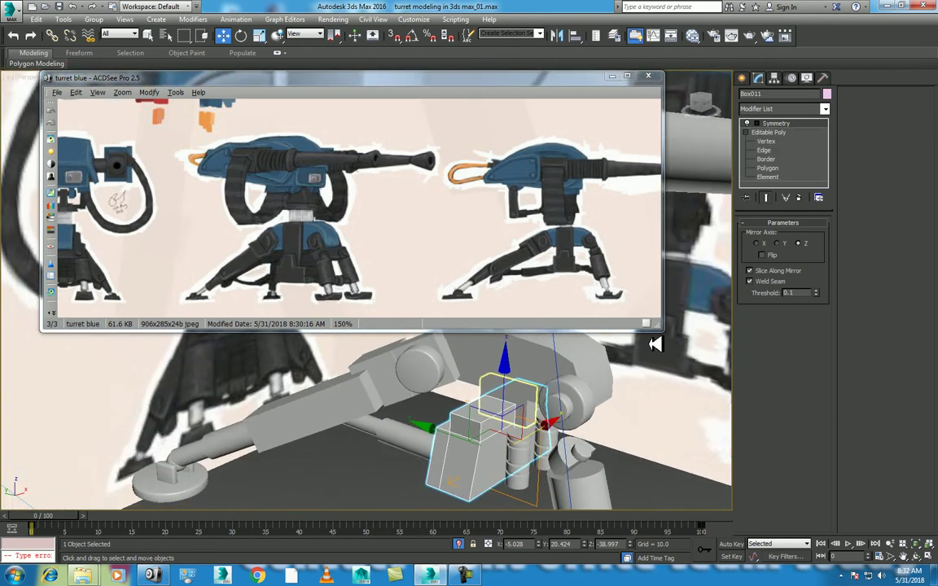
key(1)
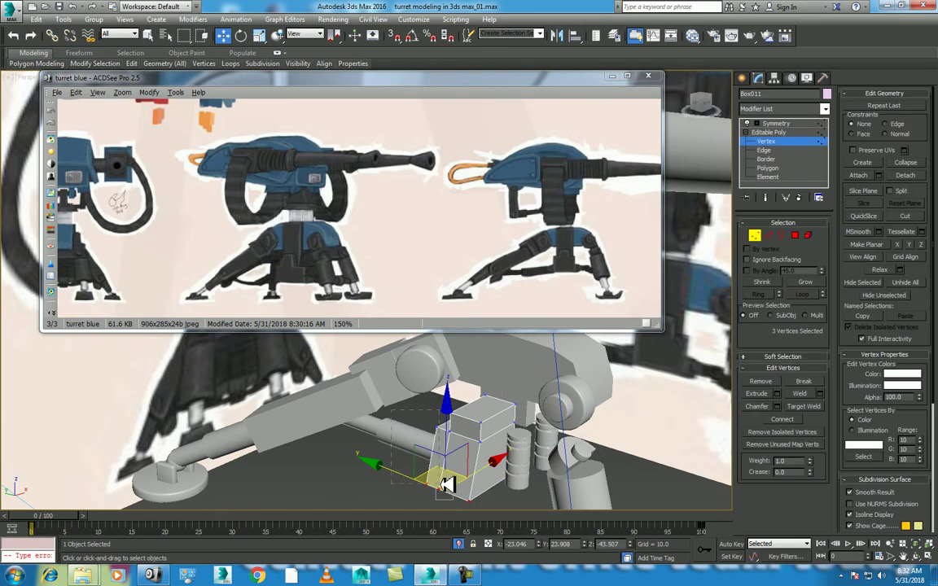
alt+click(446, 482)
alt+middle_drag(446, 482, 429, 456)
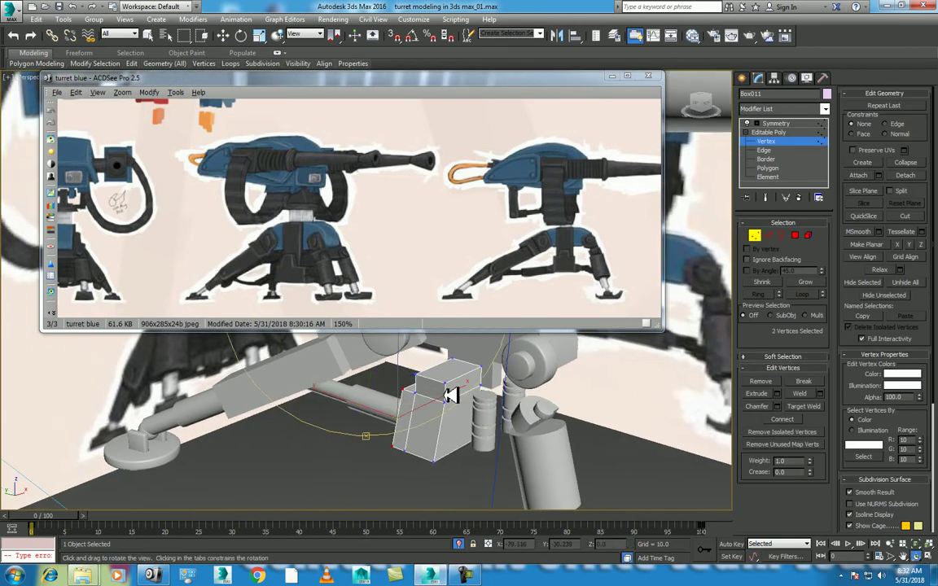
alt+middle_drag(382, 382, 364, 405)
drag(449, 531, 449, 530)
alt+middle_drag(456, 440, 505, 409)
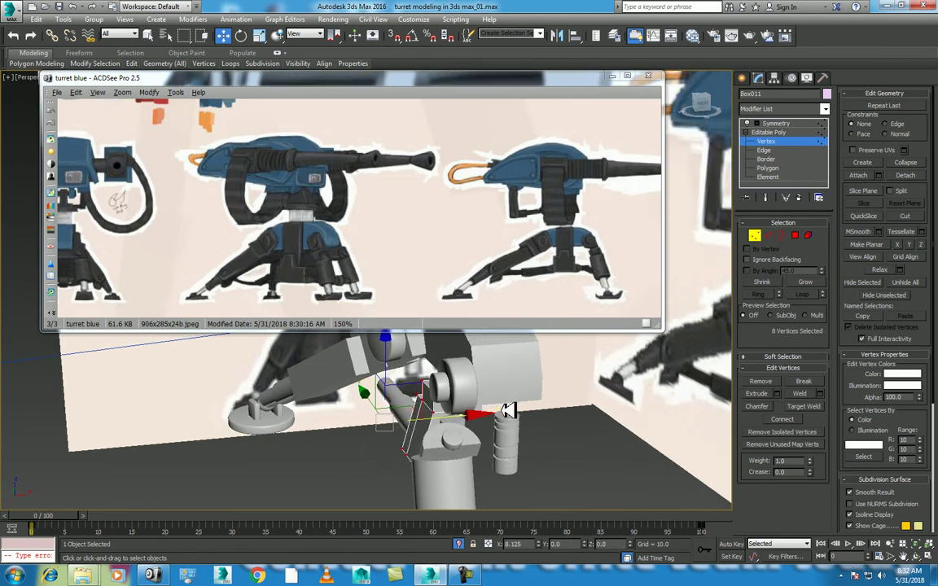
mouse_move(440, 391)
alt+middle_down()
mouse_move(407, 382)
mouse_move(472, 419)
alt+middle_up()
Check the selected vertices against the reference in Front view with Scale active, then return to Perspective
key(f)
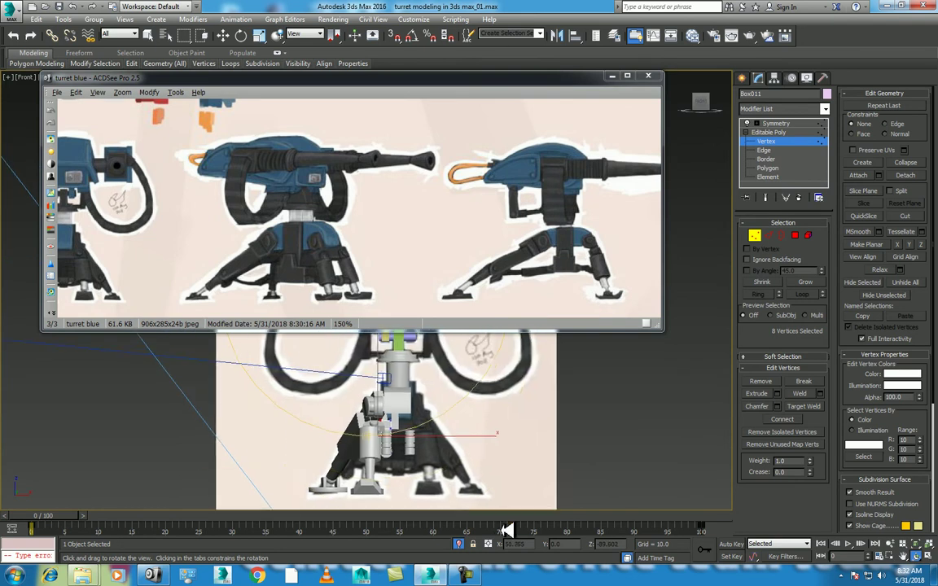
key(r)
key(p)
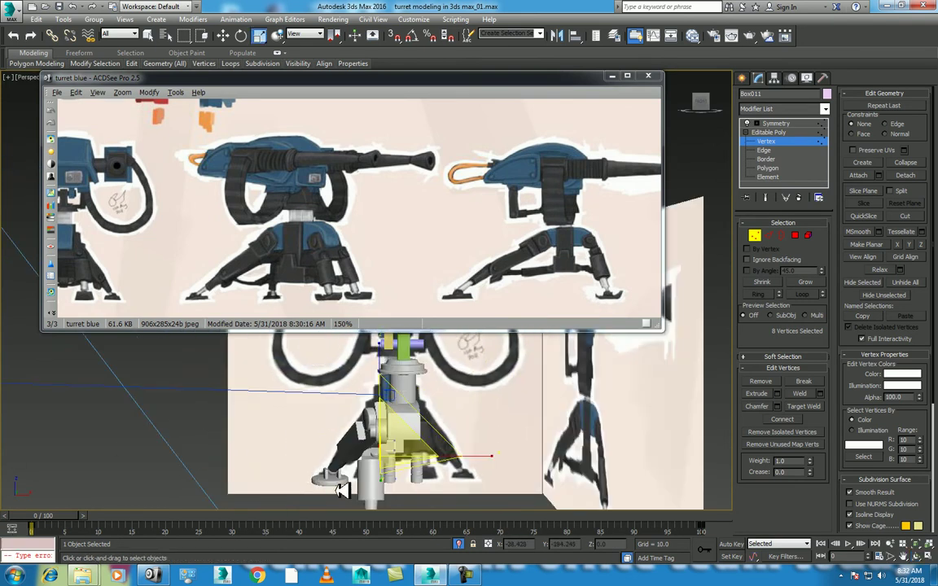
scroll(489, 439, up, 3)
scroll(552, 432, up, 3)
scroll(551, 432, down, 4)
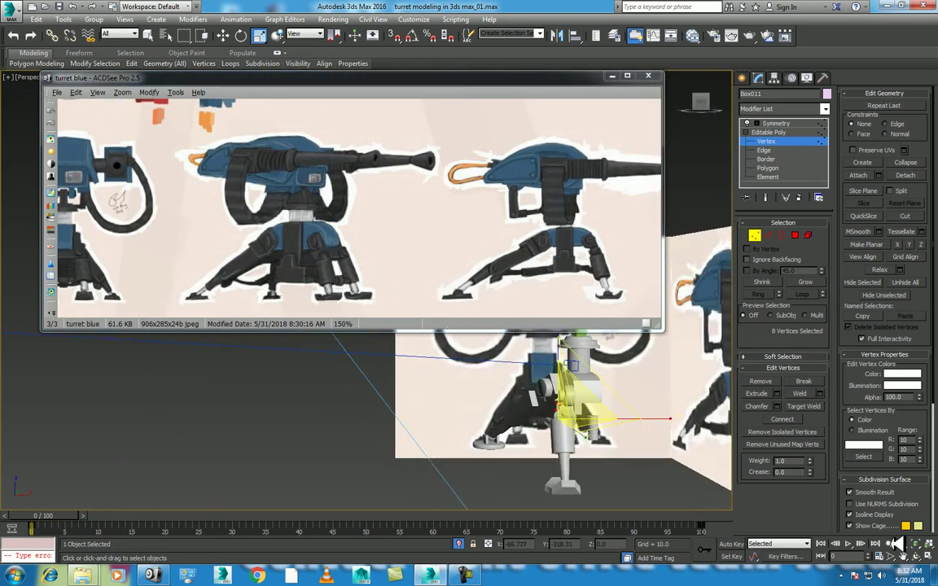
Narrow the reference window, move it aside, and view the turret from a low close angle
mouse_move(670, 251)
mouse_down()
mouse_move(461, 251)
mouse_move(511, 251)
mouse_up()
drag(396, 76, 294, 40)
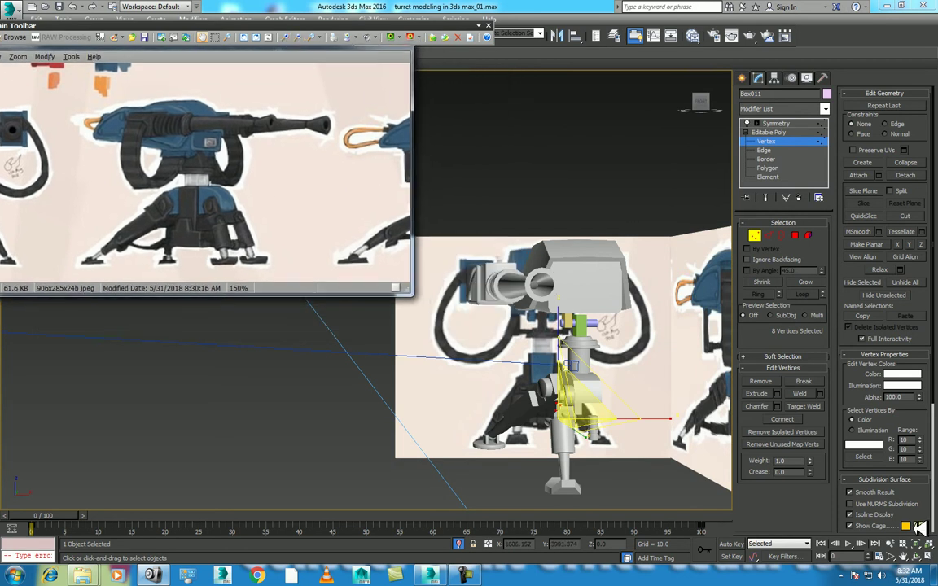
click(916, 557)
mouse_move(473, 331)
mouse_down()
mouse_move(494, 356)
mouse_move(442, 339)
mouse_move(477, 342)
mouse_up()
scroll(486, 355, up, 2)
Select the whole lower box as an element in Element mode
scroll(477, 325, up, 2)
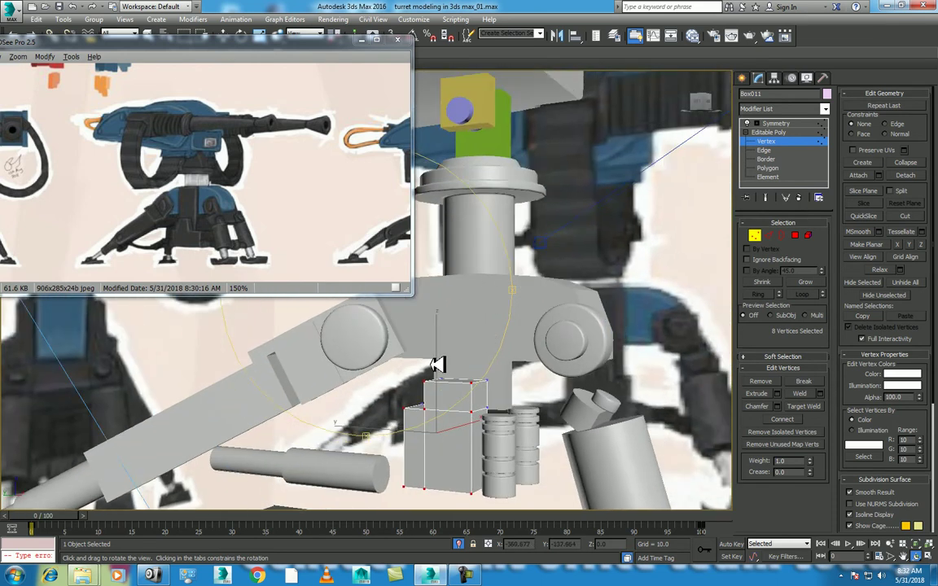
scroll(436, 366, up, 1)
scroll(446, 366, up, 1)
drag(467, 392, 444, 395)
right_click(444, 395)
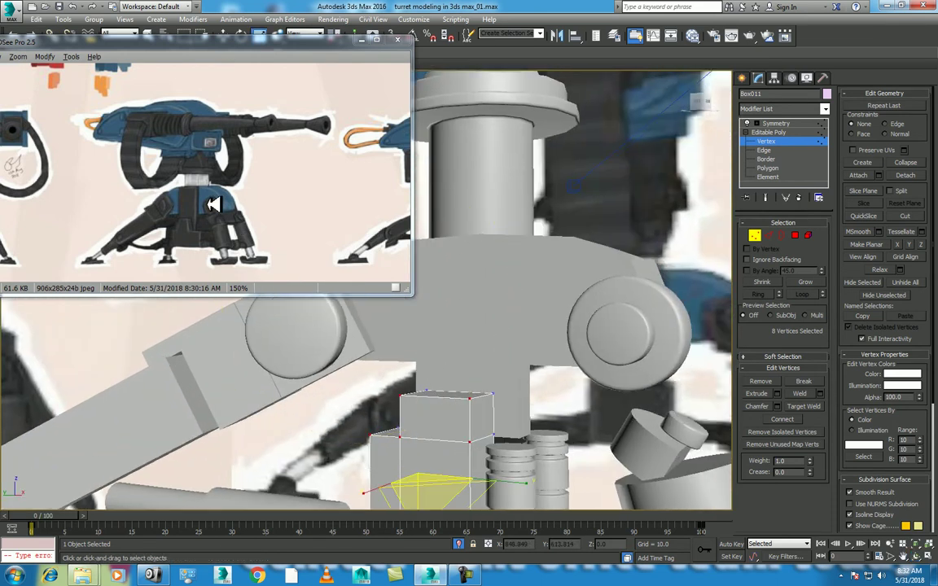
click(919, 557)
mouse_move(446, 371)
mouse_down()
mouse_move(394, 425)
mouse_move(402, 392)
mouse_move(392, 396)
mouse_move(381, 324)
mouse_up()
right_click(394, 356)
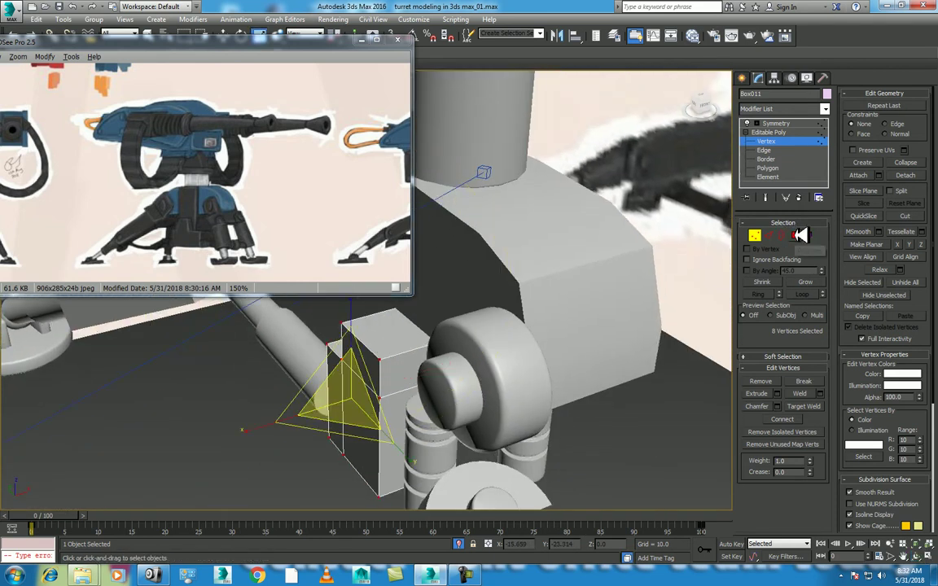
click(796, 236)
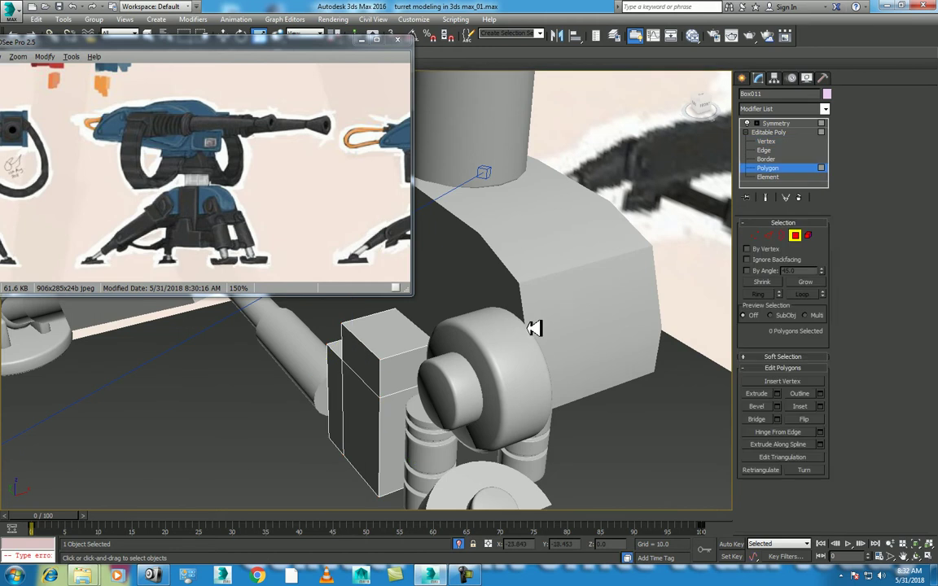
click(364, 378)
key(5)
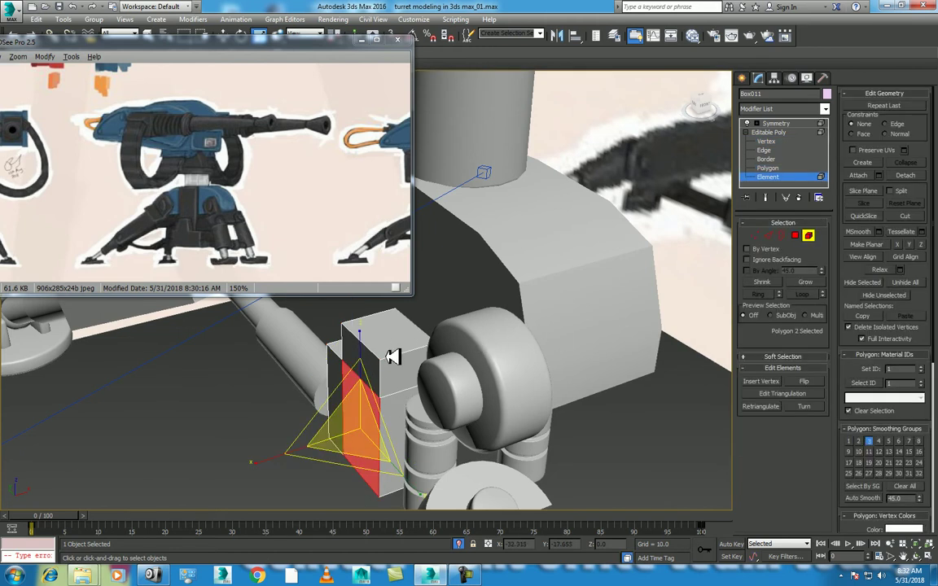
click(355, 321)
Move the box element sideways beside the stacked cylinders
click(918, 555)
drag(382, 377, 396, 340)
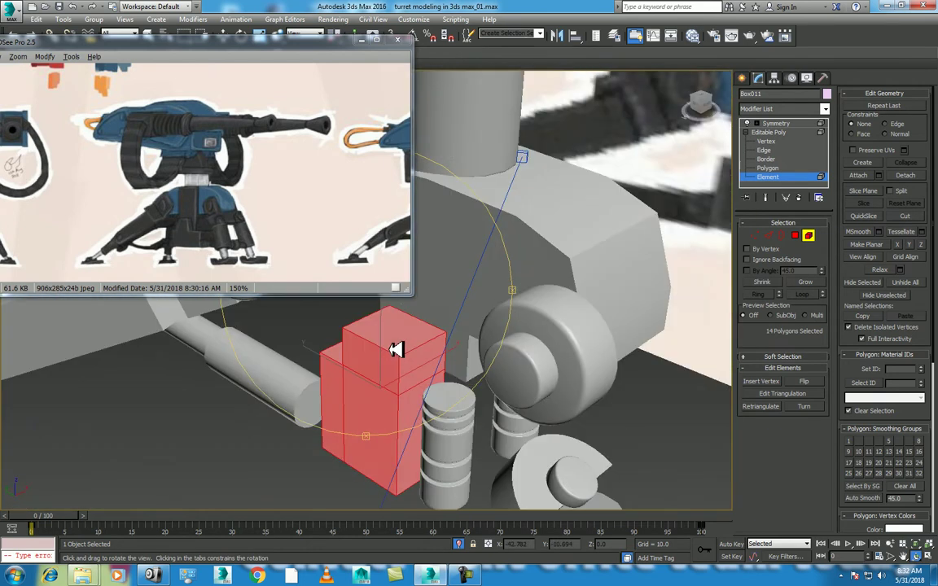
right_click(399, 346)
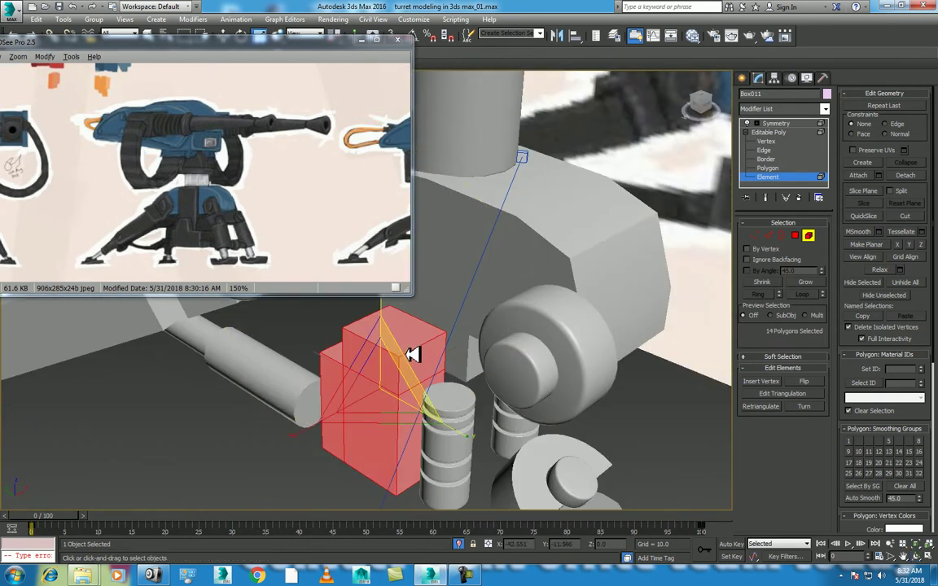
drag(300, 436, 329, 427)
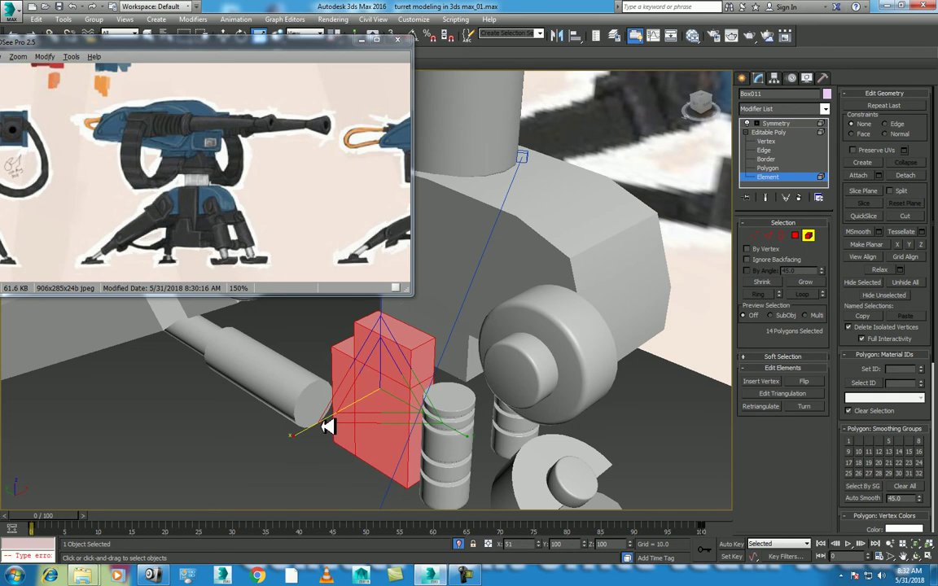
mouse_move(507, 438)
alt+middle_down()
mouse_move(465, 373)
mouse_move(572, 383)
alt+middle_up()
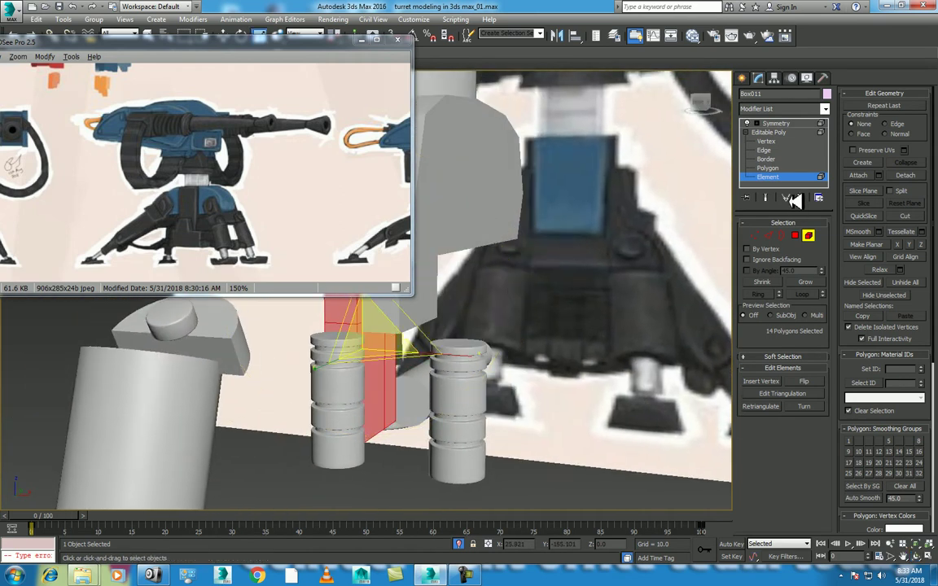
Select two faces on the box in Polygon mode
key(4)
click(394, 388)
click(918, 555)
mouse_move(414, 360)
mouse_down()
mouse_move(473, 366)
mouse_move(453, 373)
mouse_up()
Extrude the two selected faces by about 5.24
right_click(452, 372)
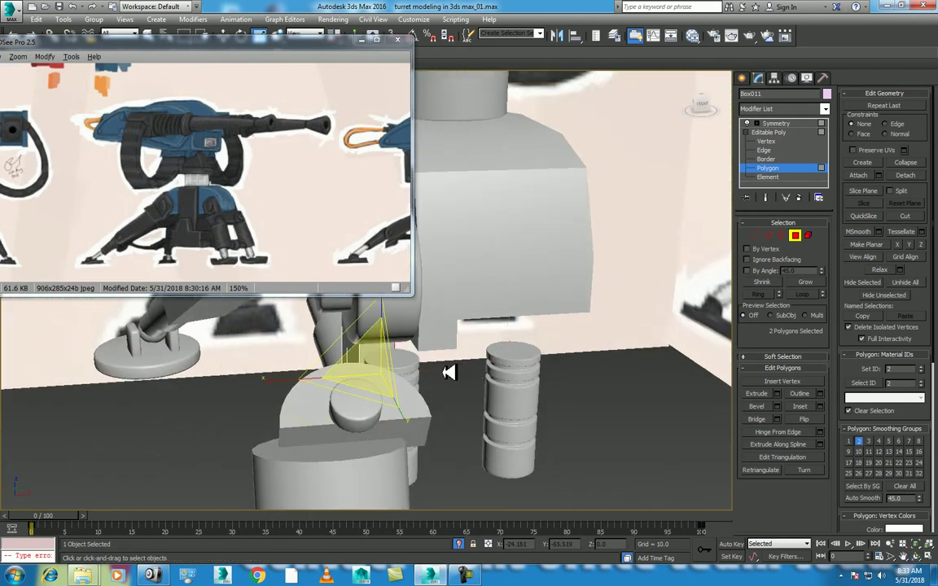
right_click(418, 358)
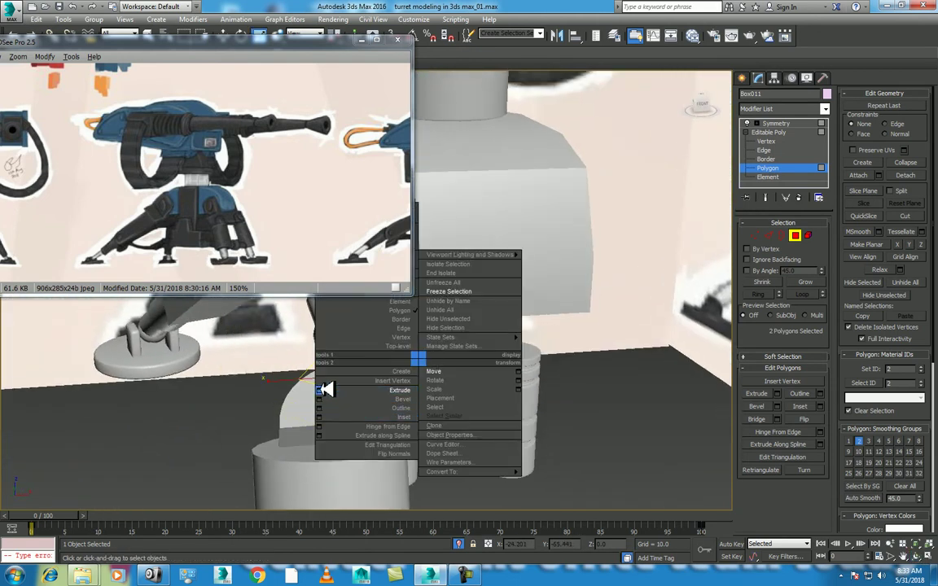
click(325, 391)
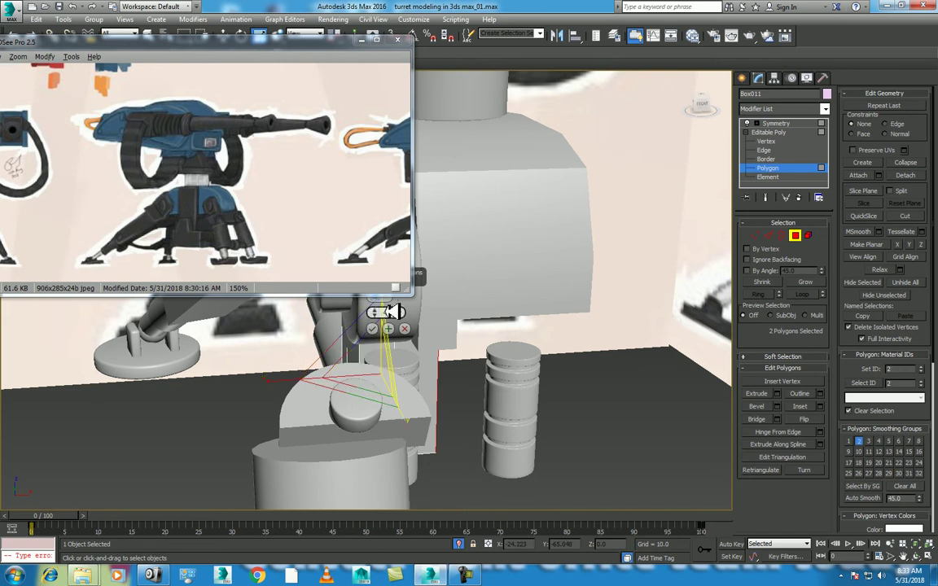
drag(380, 311, 377, 319)
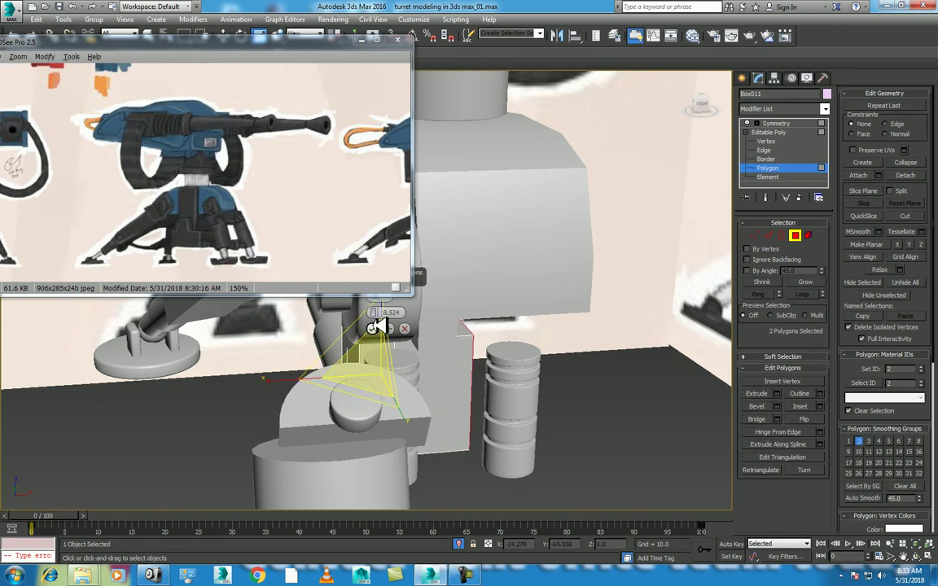
click(374, 329)
click(920, 556)
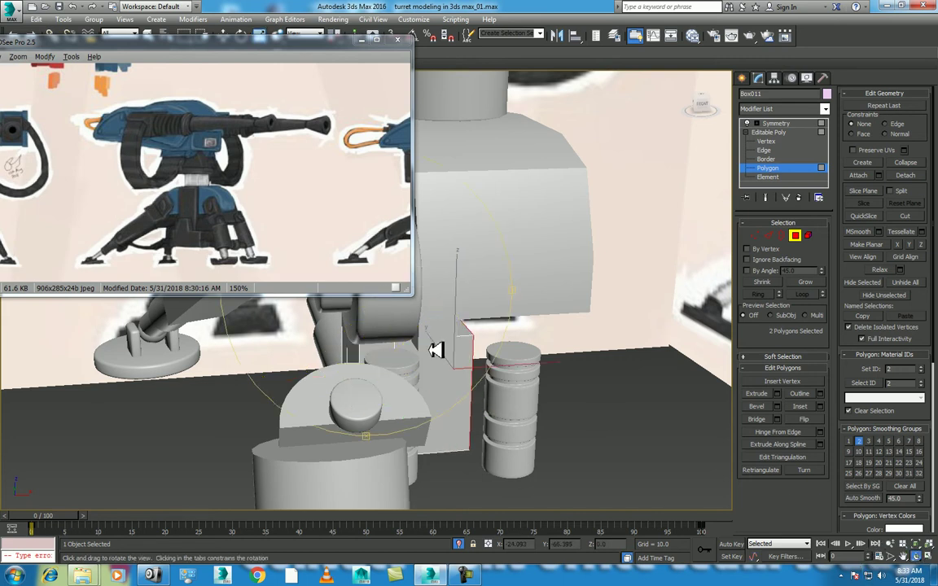
drag(432, 289, 470, 329)
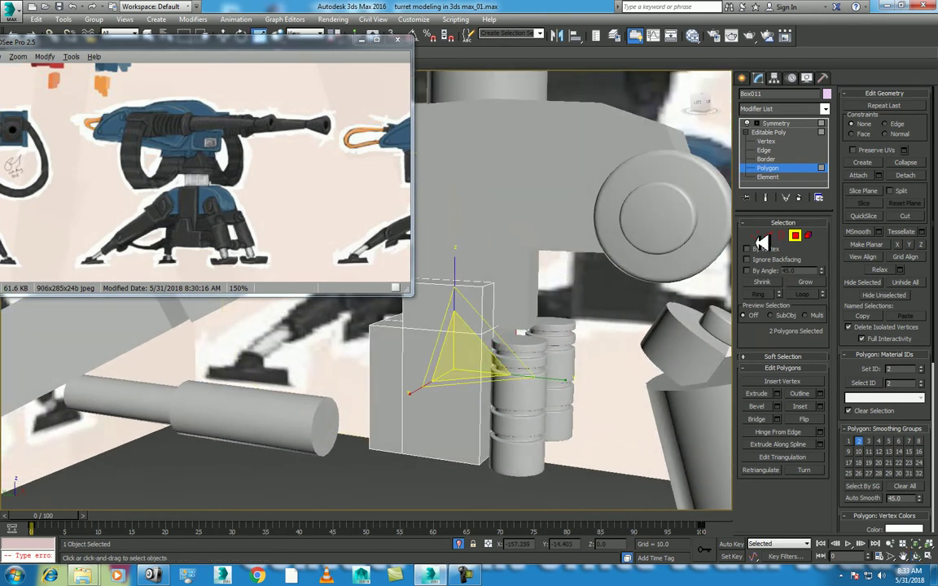
Raise the selected vertices upward, checking the shape in wireframe
click(755, 237)
mouse_move(544, 389)
mouse_down()
mouse_move(555, 388)
mouse_move(543, 373)
mouse_up()
key(F3)
key(ctrl+z)
key(w)
drag(454, 334, 440, 281)
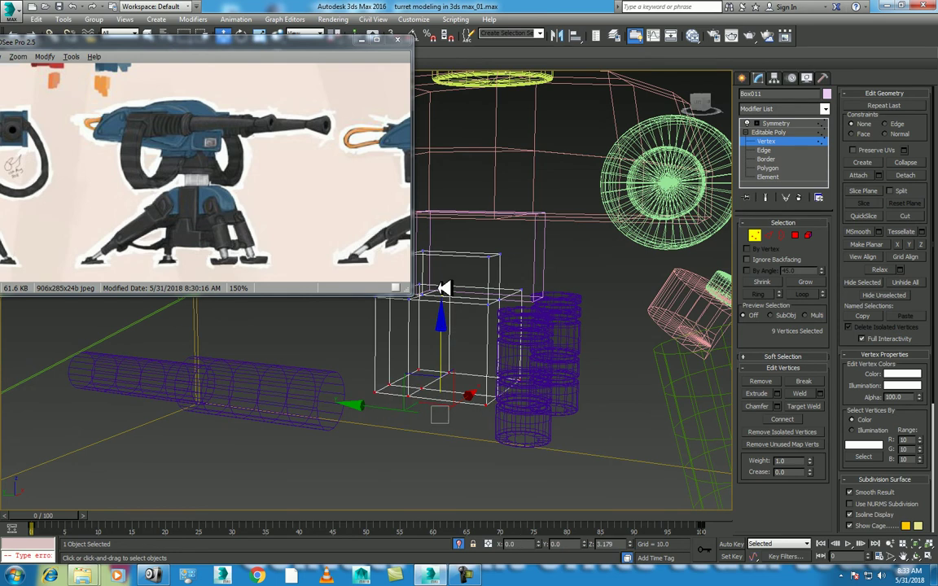
scroll(456, 326, up, 2)
key(F3)
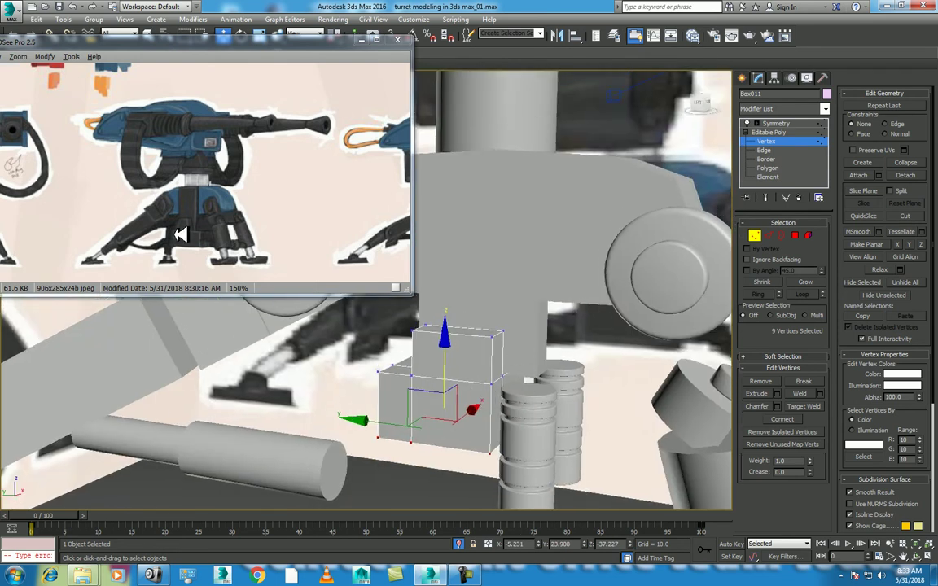
Scale the top vertices inward so the block tapers into a trapezoid
mouse_move(548, 348)
mouse_down()
mouse_move(483, 344)
mouse_move(540, 345)
mouse_up()
key(r)
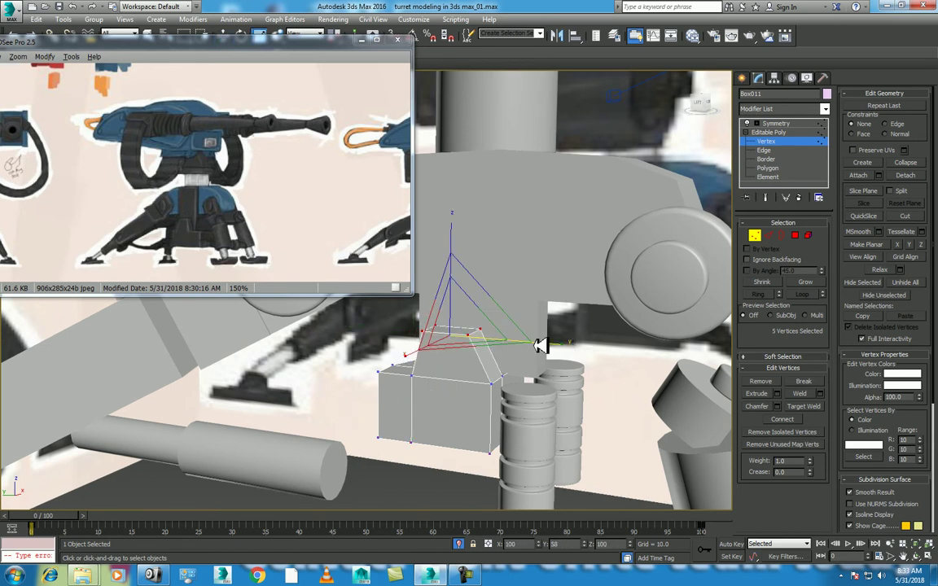
key(F3)
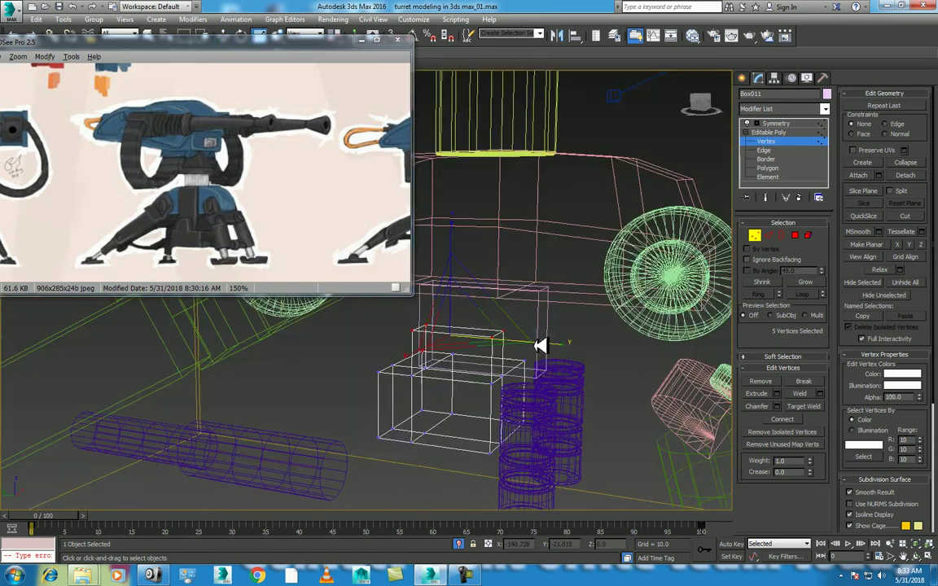
mouse_move(529, 397)
alt+middle_down()
mouse_move(477, 408)
mouse_move(360, 360)
mouse_move(469, 357)
alt+middle_up()
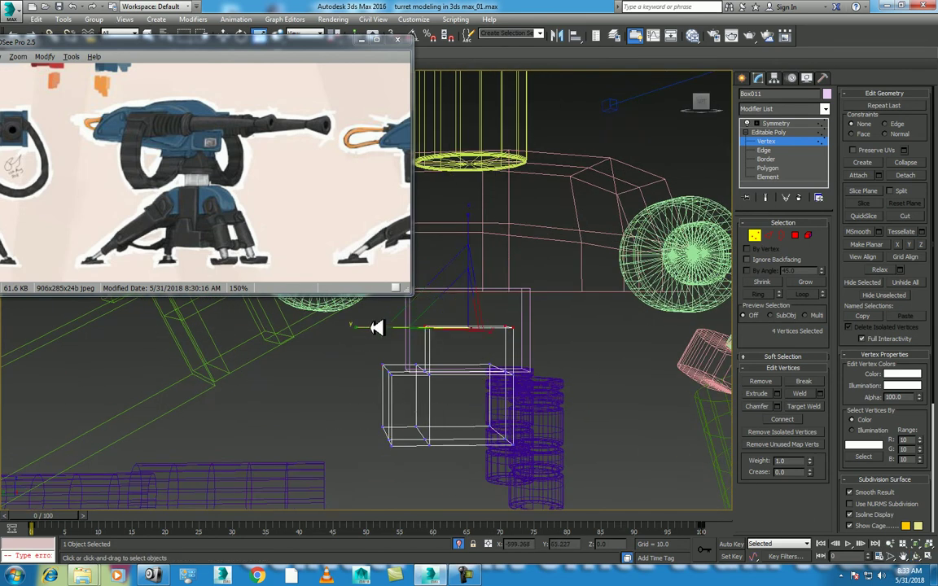
drag(377, 329, 384, 330)
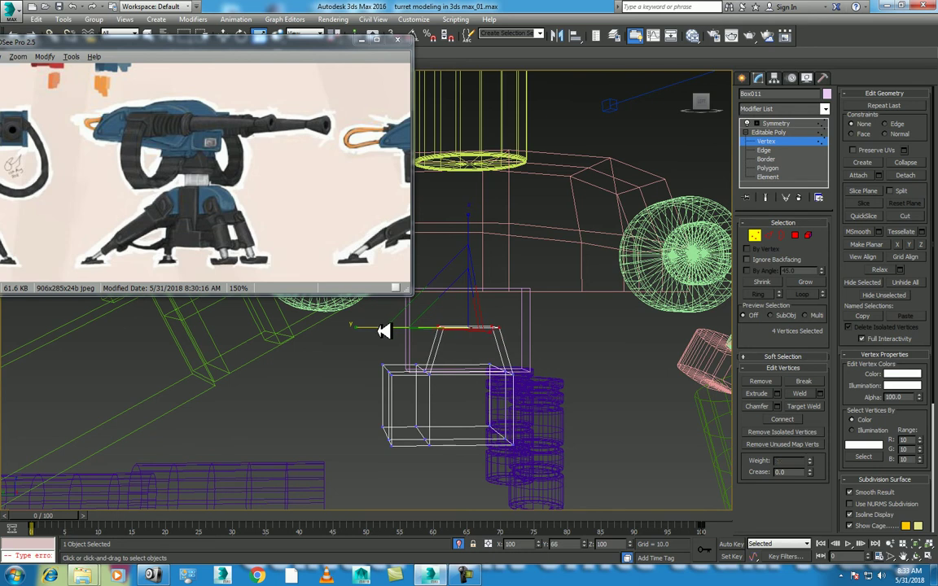
click(919, 553)
mouse_move(440, 320)
mouse_down()
mouse_move(392, 334)
mouse_move(465, 367)
mouse_move(452, 370)
mouse_move(464, 383)
mouse_move(452, 377)
mouse_up()
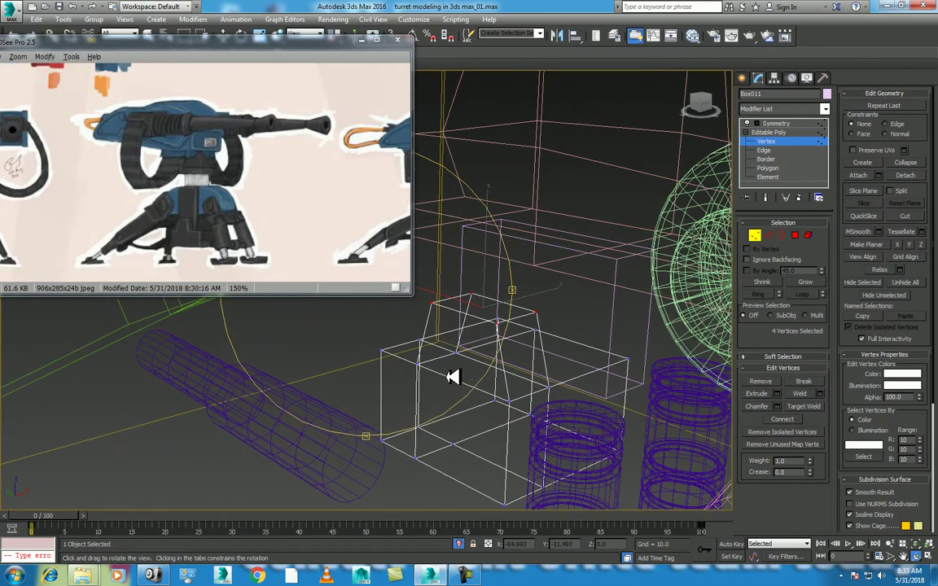
Clone five faces of the tapered wedge as a new object, Object001
key(Escape)
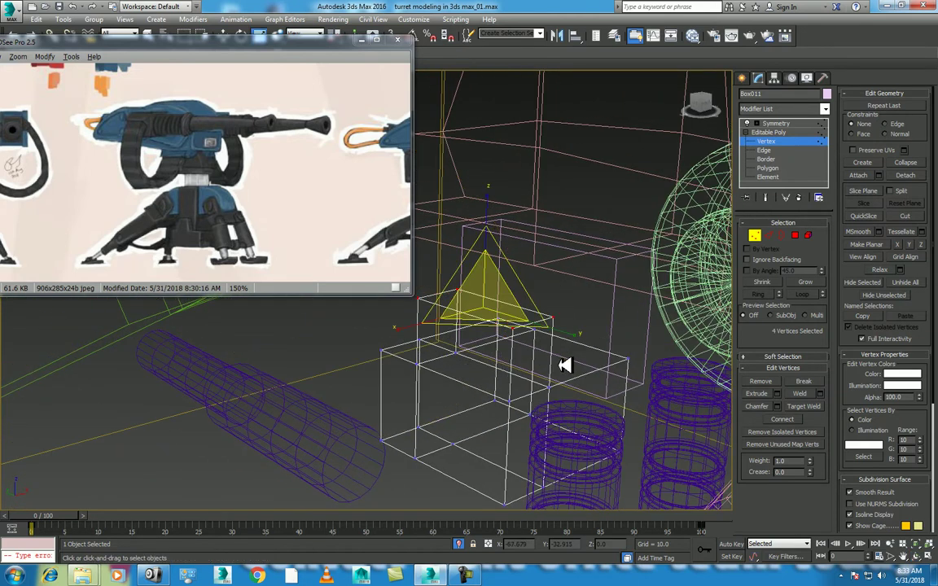
click(794, 236)
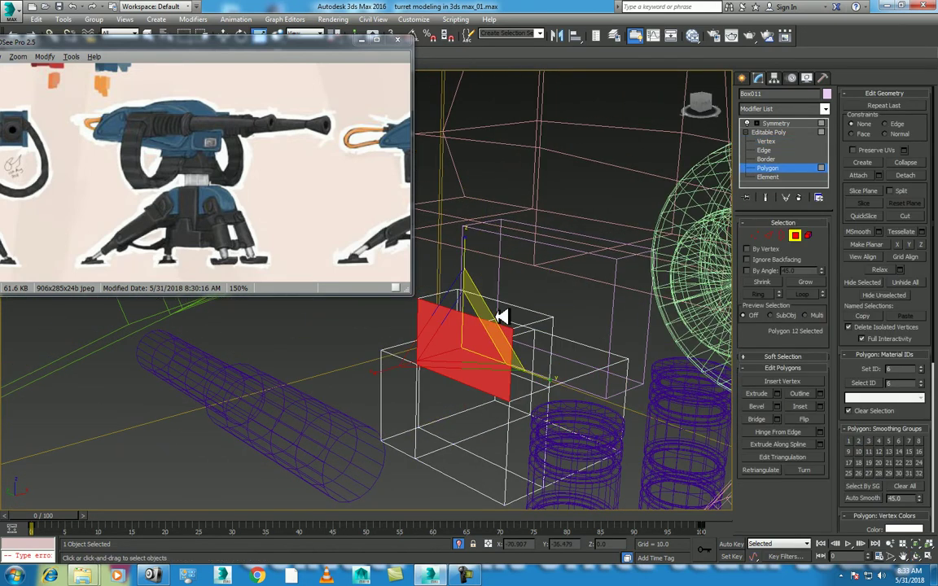
click(525, 316)
click(808, 281)
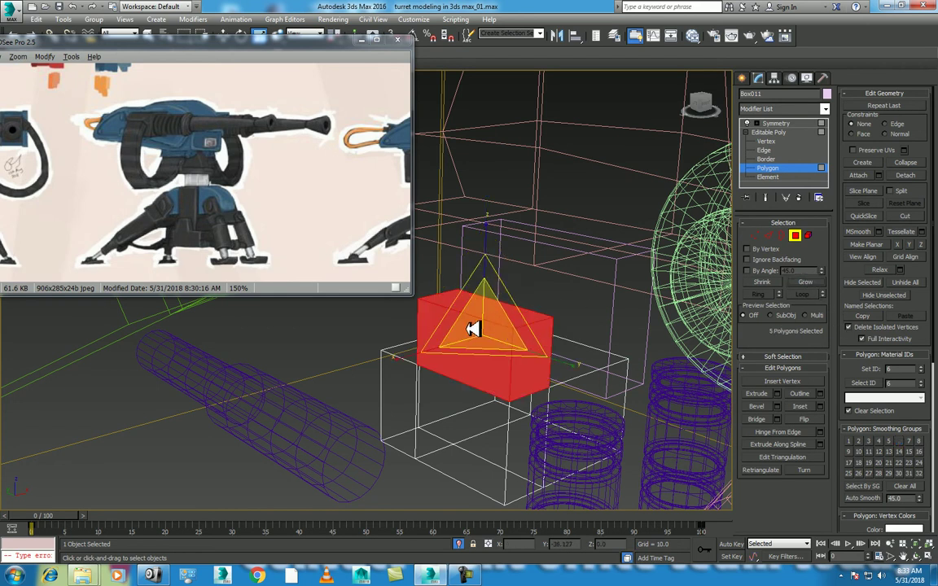
key(w)
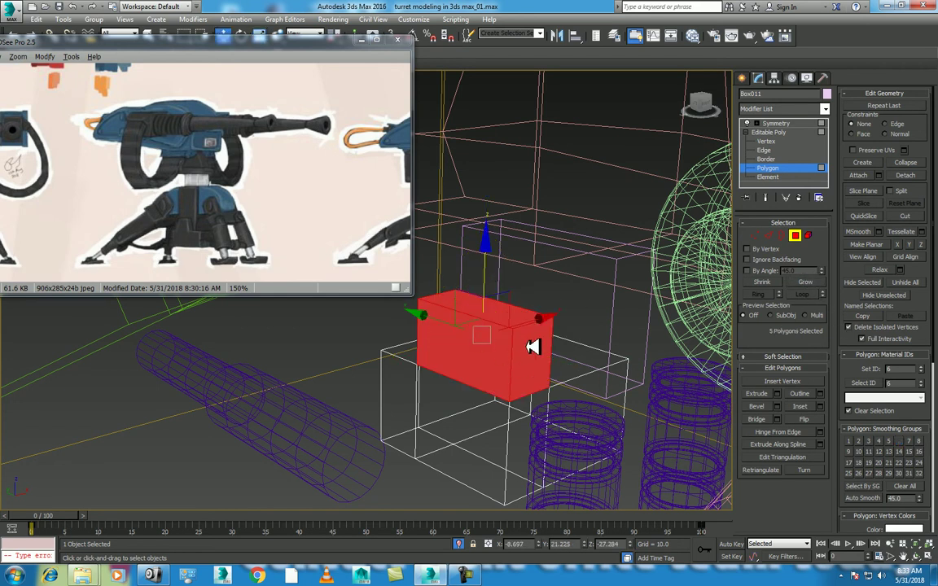
key(l)
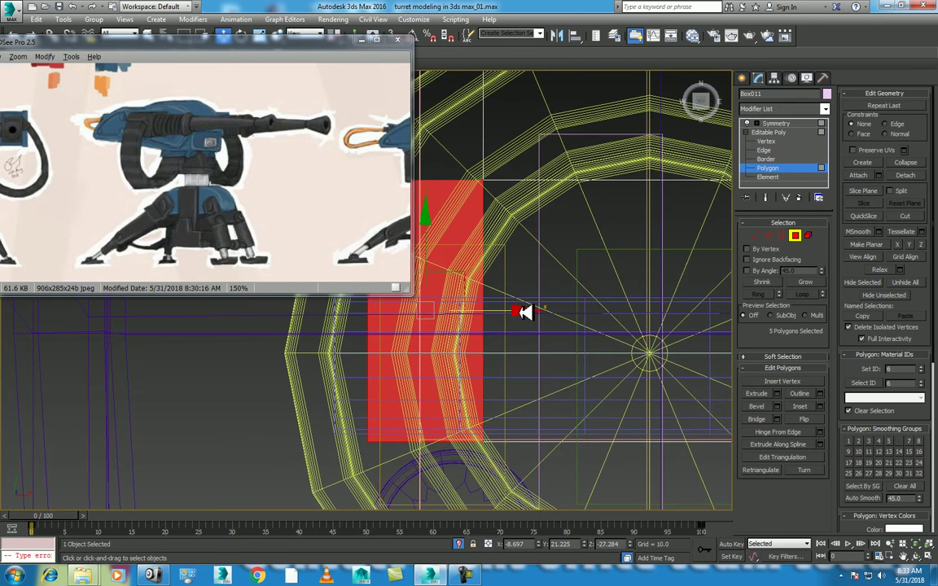
shift+drag(523, 312, 619, 316)
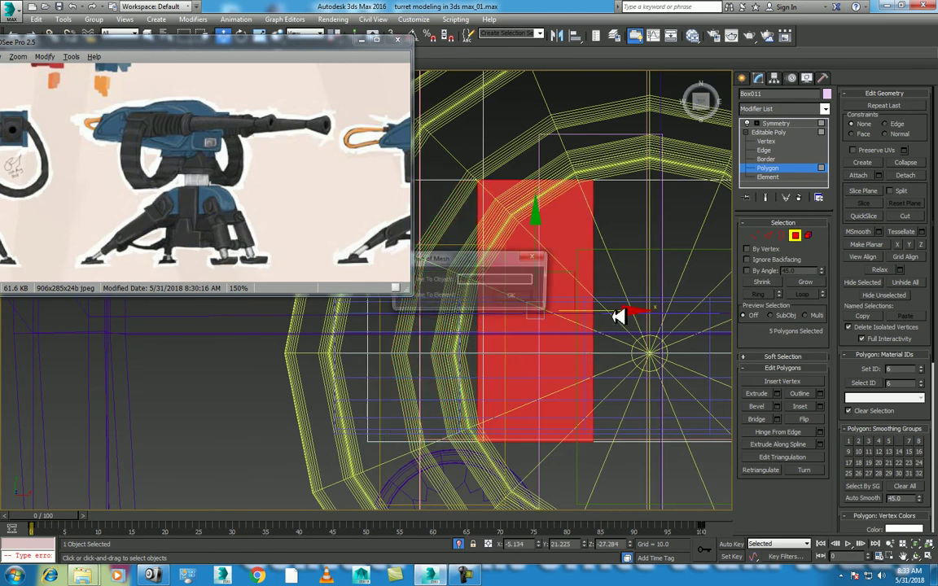
drag(477, 259, 627, 237)
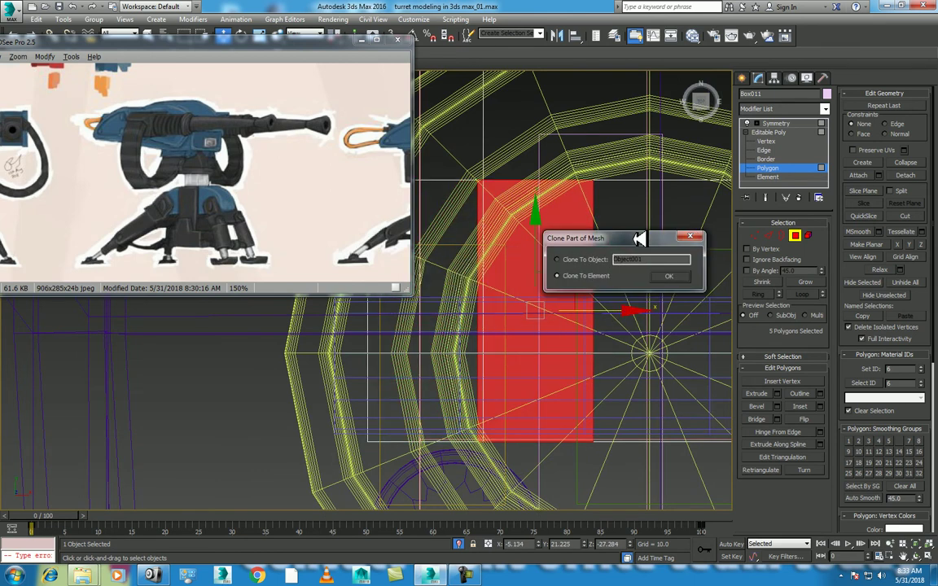
click(675, 277)
Scale Box011's top wedge vertices further inward to narrow it
scroll(529, 348, up, 2)
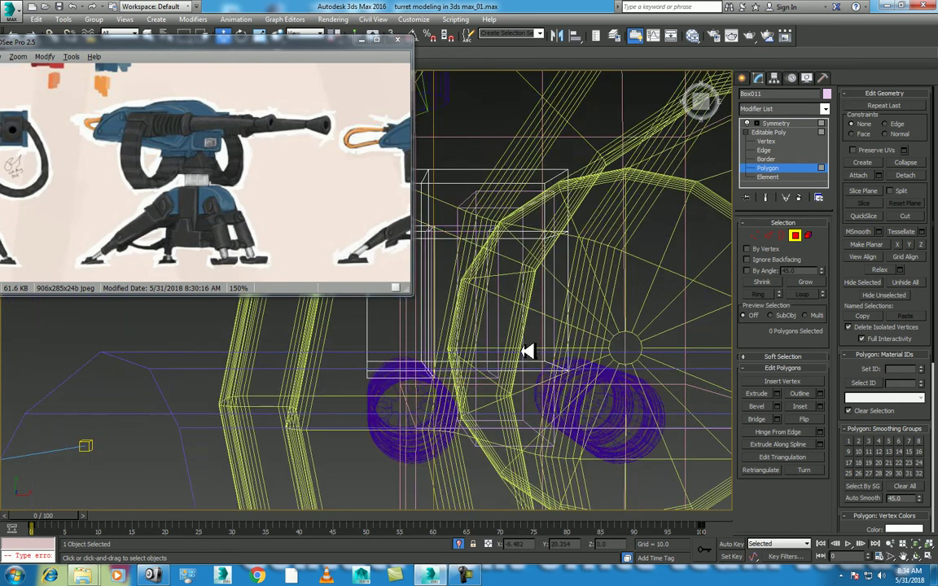
scroll(529, 352, up, 2)
alt+middle_drag(606, 408, 743, 457)
click(920, 556)
mouse_move(517, 378)
mouse_down()
mouse_move(508, 319)
mouse_move(529, 295)
mouse_move(509, 307)
mouse_move(447, 310)
mouse_up()
right_click(512, 338)
right_click(512, 338)
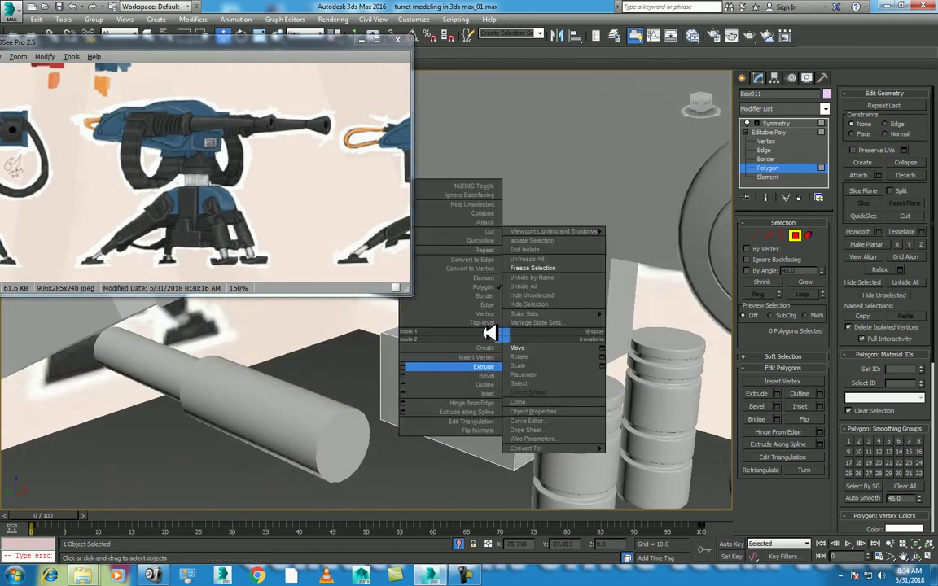
click(424, 297)
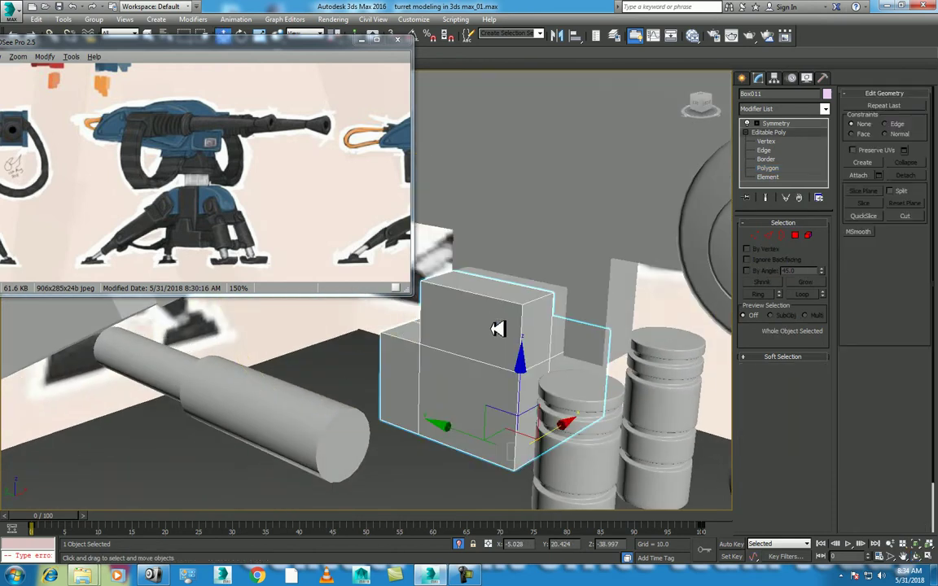
click(766, 141)
key(r)
drag(488, 293, 576, 304)
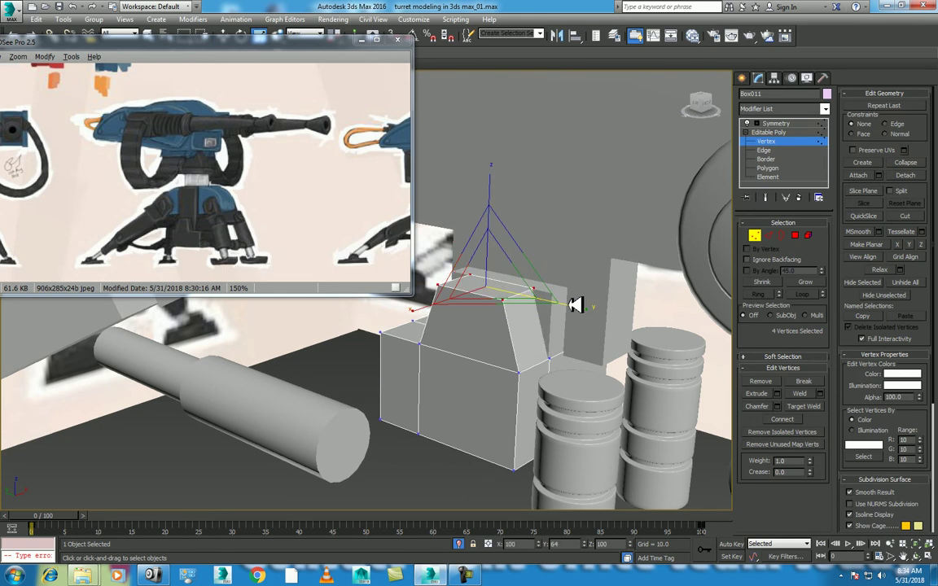
right_click(484, 301)
click(470, 290)
Select Object001 and toggle its Affect Pivot Only setting
click(562, 297)
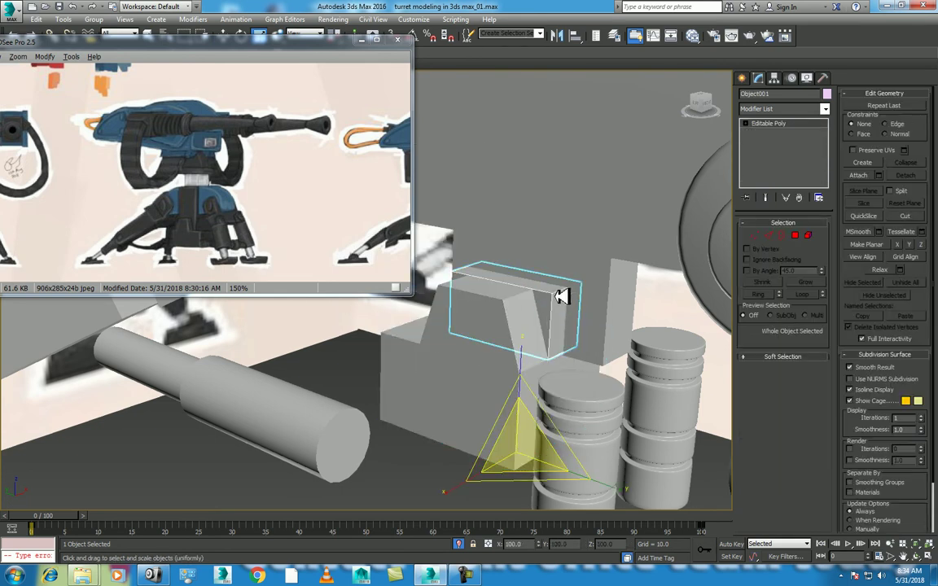
key(w)
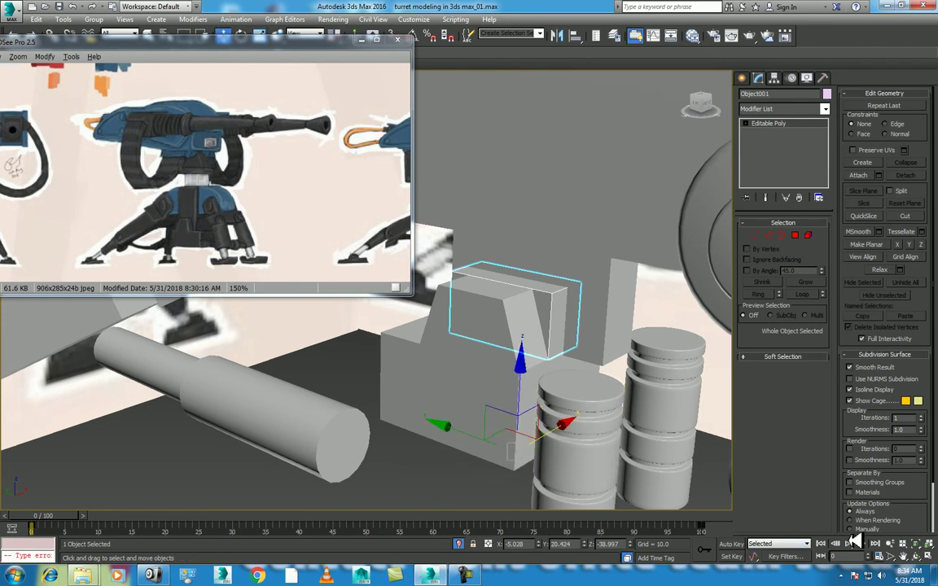
click(925, 558)
drag(437, 288, 509, 338)
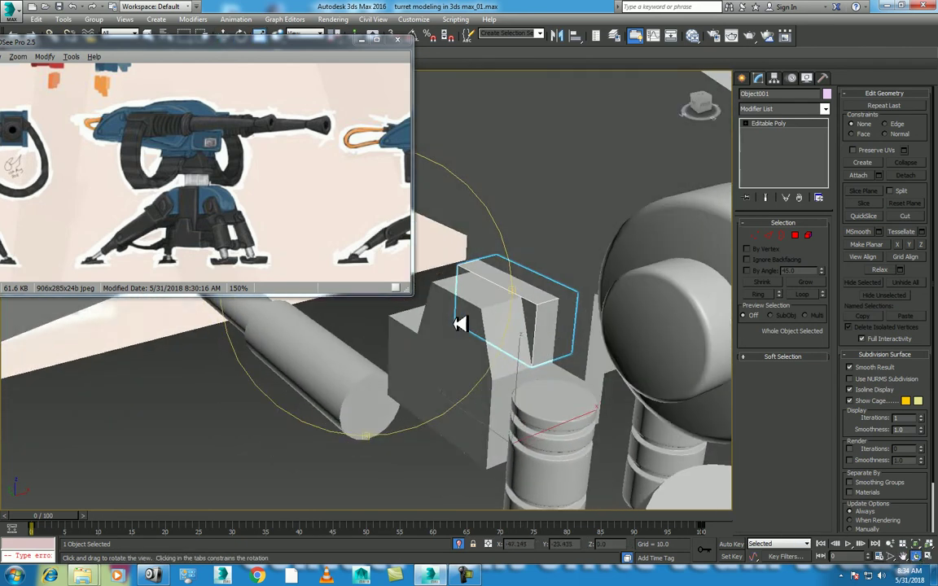
click(774, 77)
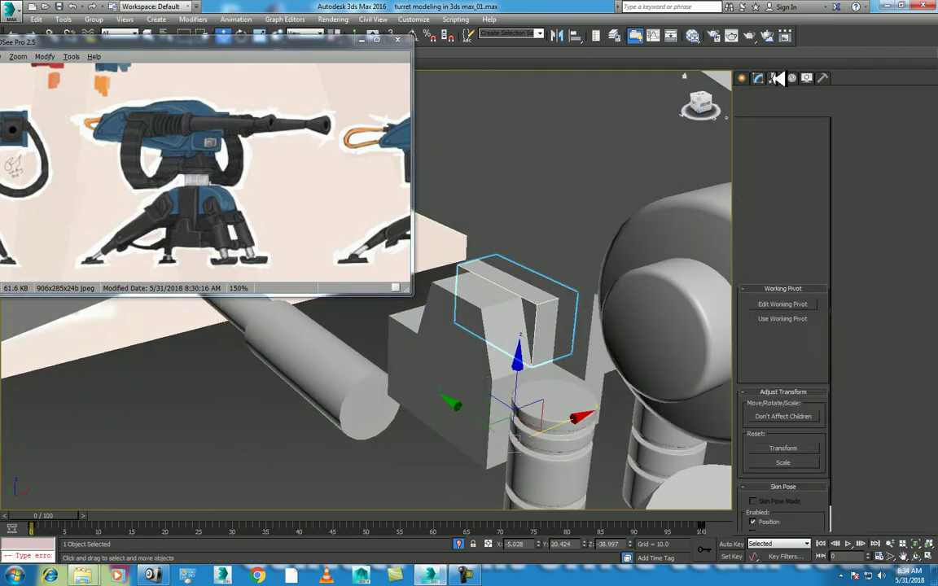
click(783, 148)
click(794, 149)
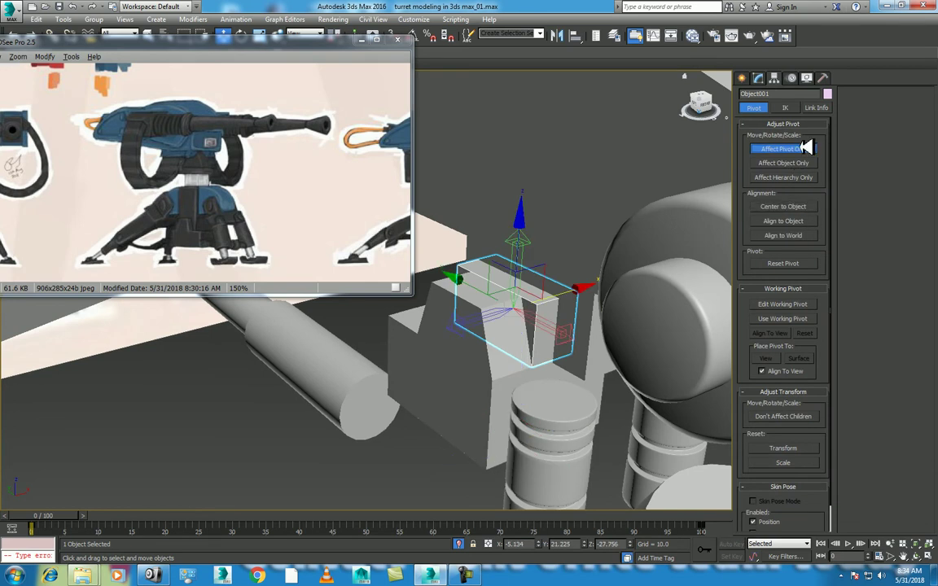
alt+middle_drag(561, 261, 553, 299)
Scale Object001 thinner along X and shift it slightly left
key(r)
drag(493, 314, 440, 341)
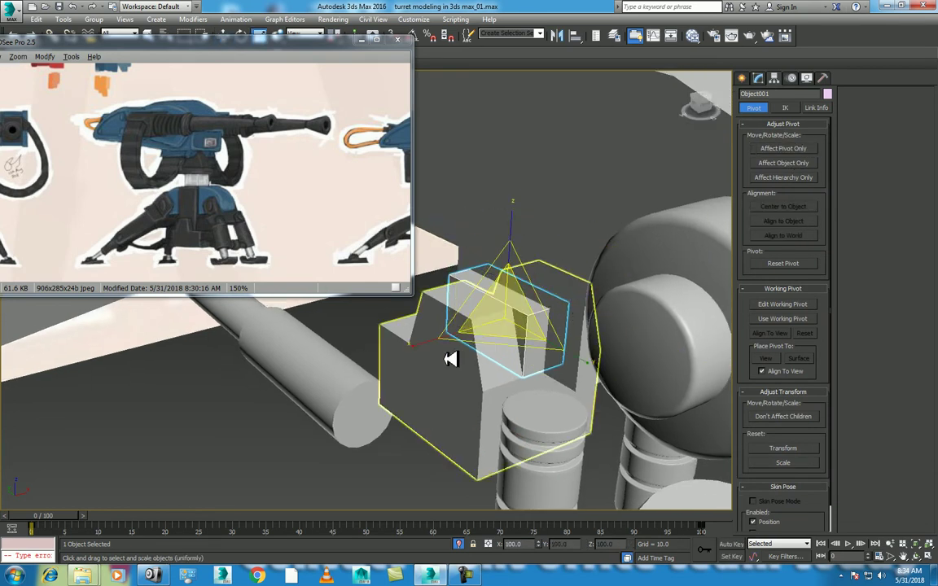
key(w)
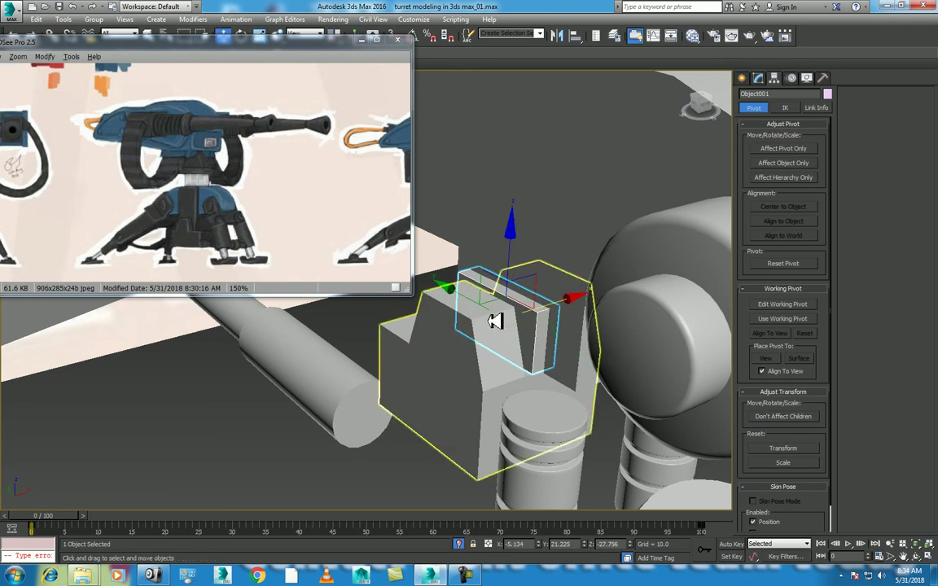
drag(566, 301, 561, 303)
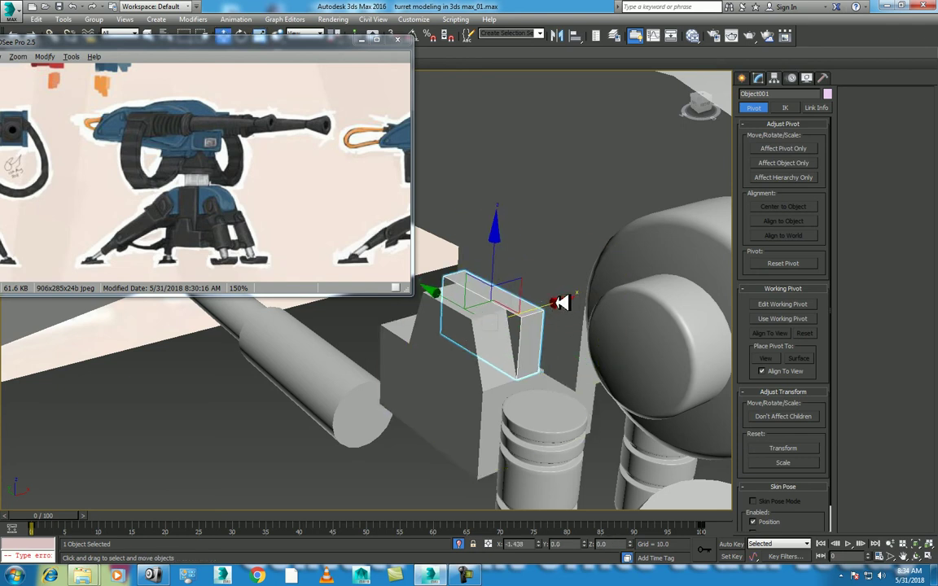
click(758, 77)
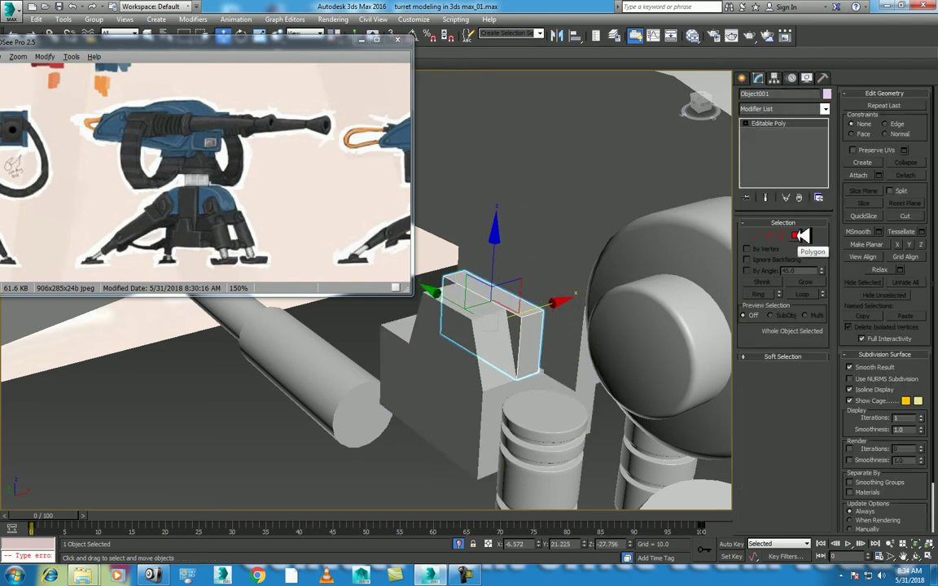
Raise Object001's top face in Polygon mode
click(803, 236)
click(487, 272)
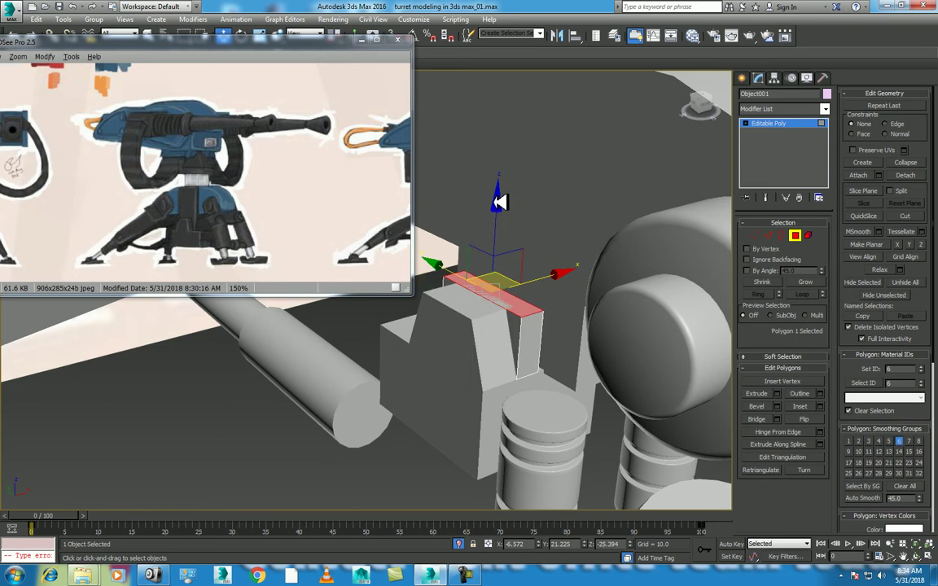
drag(500, 195, 497, 148)
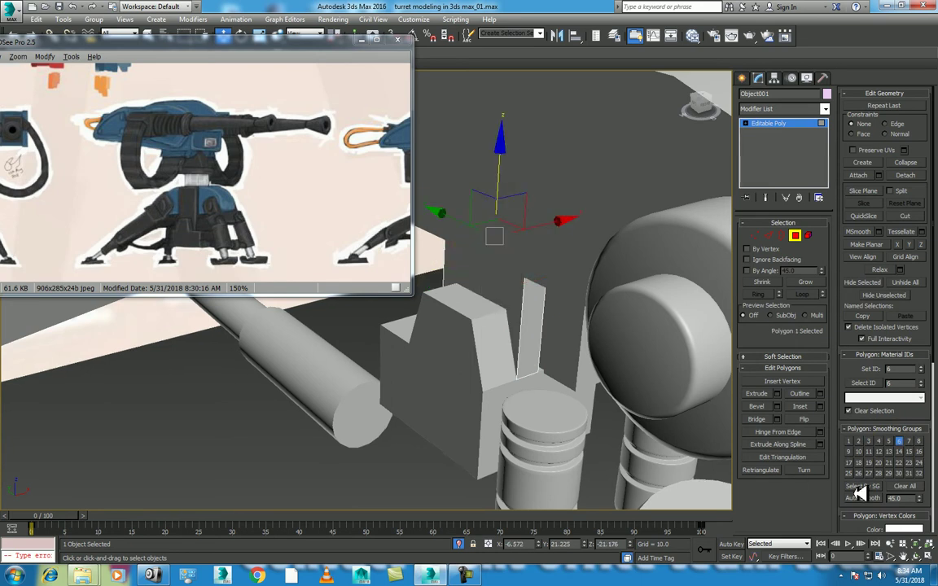
click(925, 552)
mouse_move(442, 267)
mouse_down()
mouse_move(395, 269)
mouse_move(496, 289)
mouse_move(460, 276)
mouse_move(498, 373)
mouse_move(411, 293)
mouse_move(469, 344)
mouse_move(461, 356)
mouse_move(528, 448)
mouse_up()
right_click(528, 448)
Select Object001 together with the wedge block and move both left along X
click(539, 415)
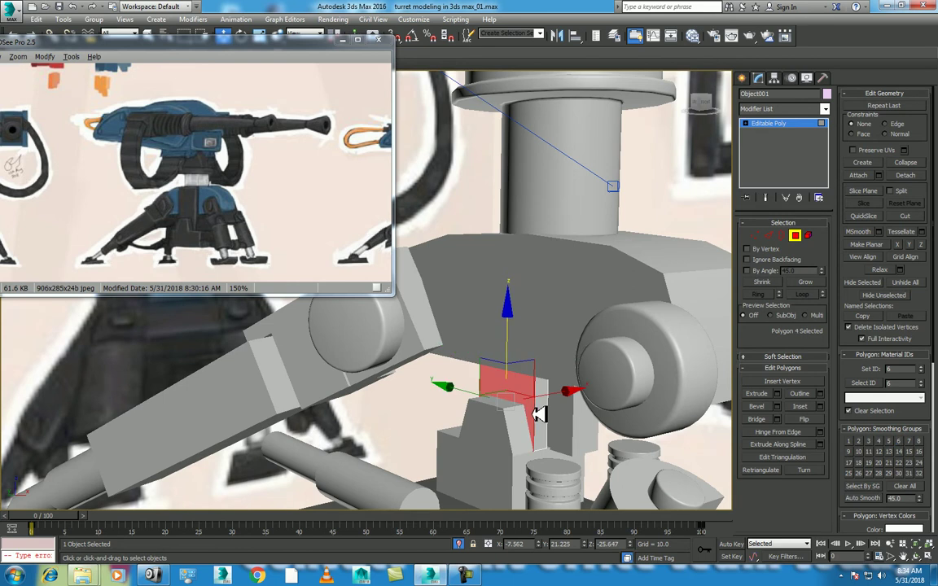
right_click(513, 403)
click(496, 392)
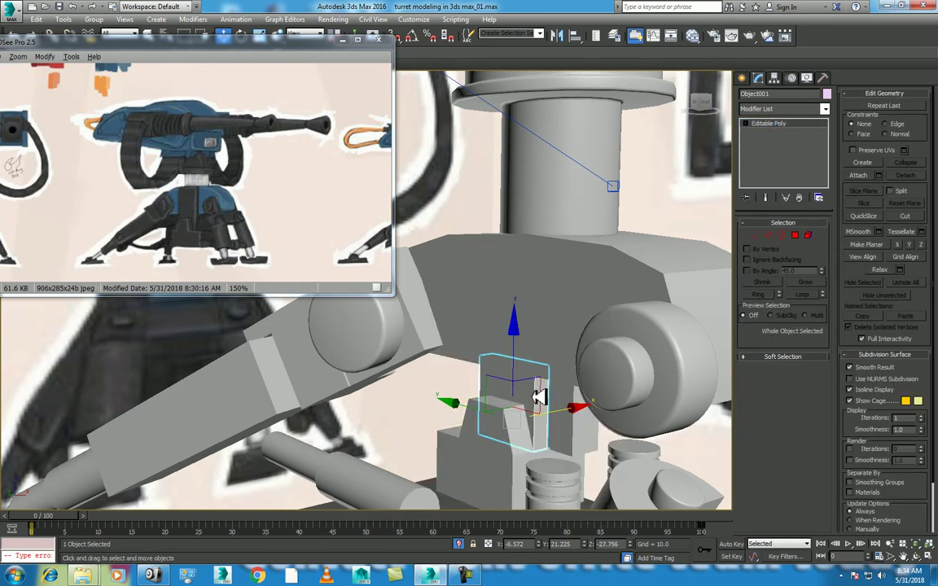
ctrl+click(511, 435)
drag(570, 409, 543, 424)
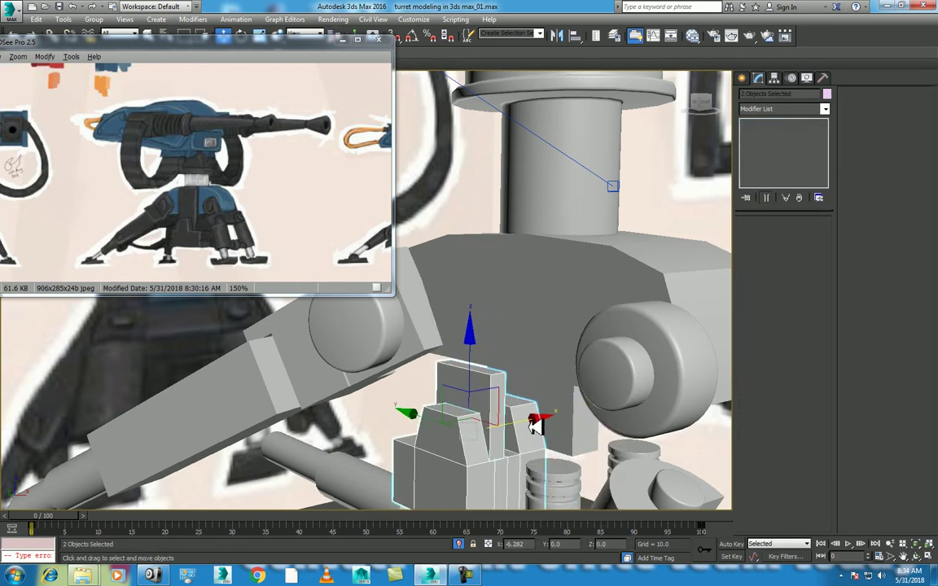
Pull the upper block's top face up into a tall column reaching the base top
click(511, 371)
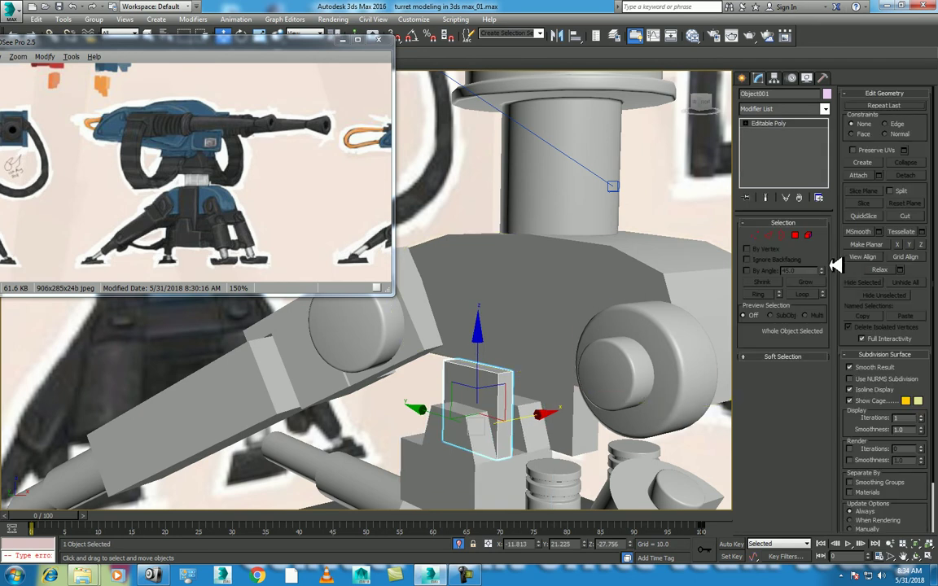
click(797, 236)
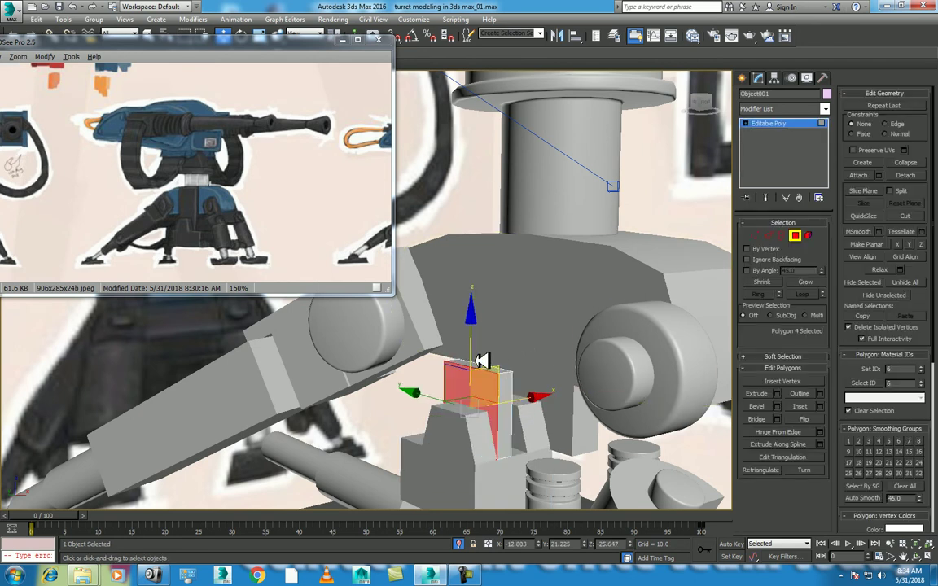
click(513, 377)
click(502, 369)
drag(483, 283, 496, 137)
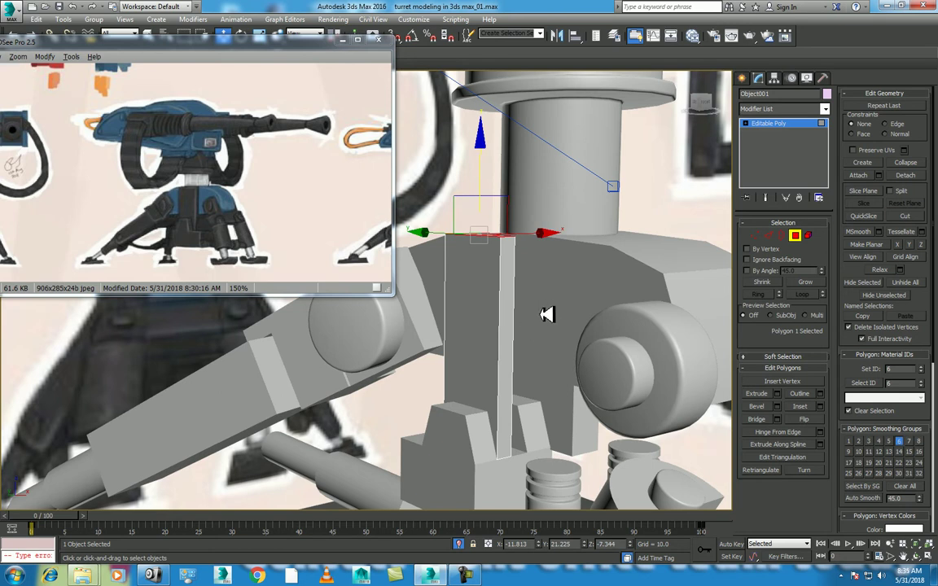
middle_drag(596, 343, 555, 294)
right_click(508, 275)
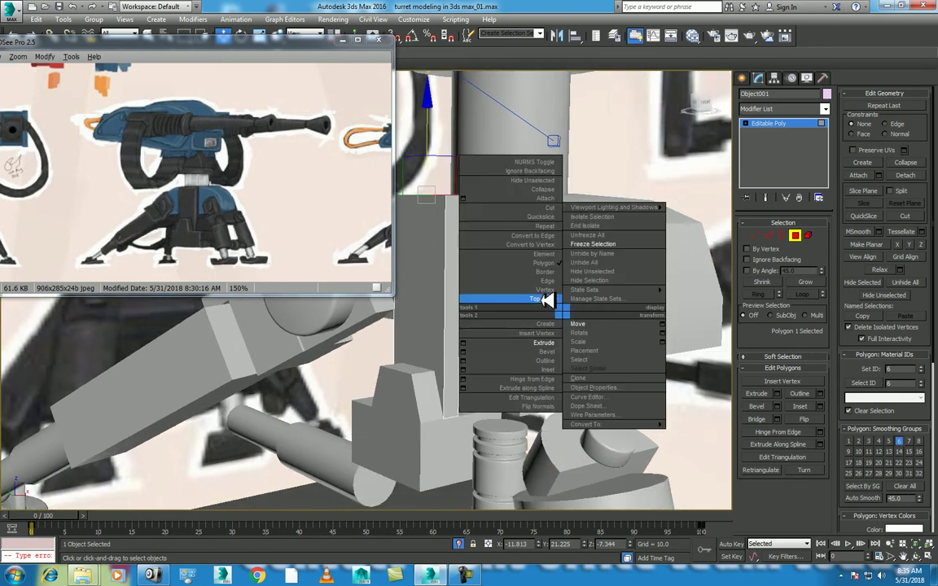
click(492, 272)
Select ChamferCyl004 at the leg joint and frame it in the Left view
click(595, 322)
key(l)
scroll(652, 387, up, 3)
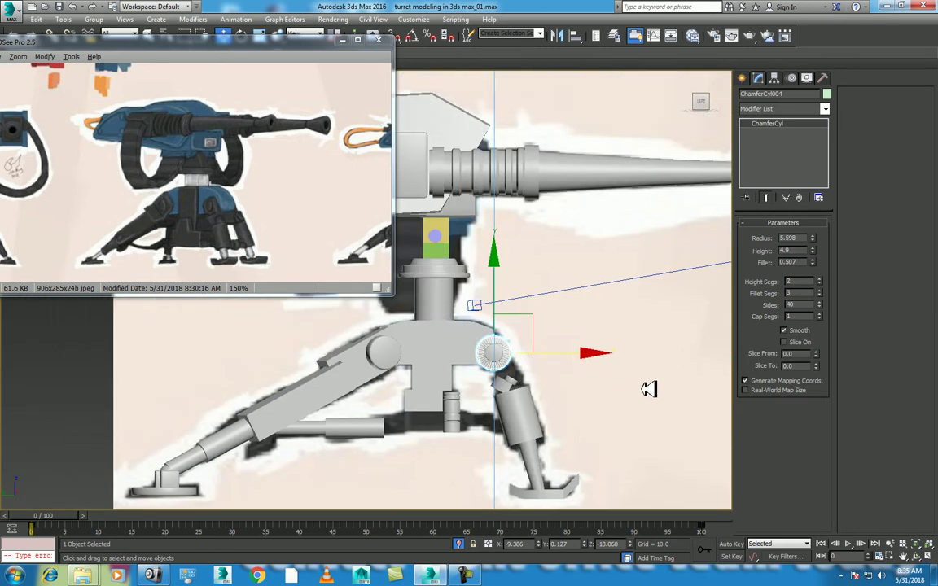
scroll(628, 366, up, 3)
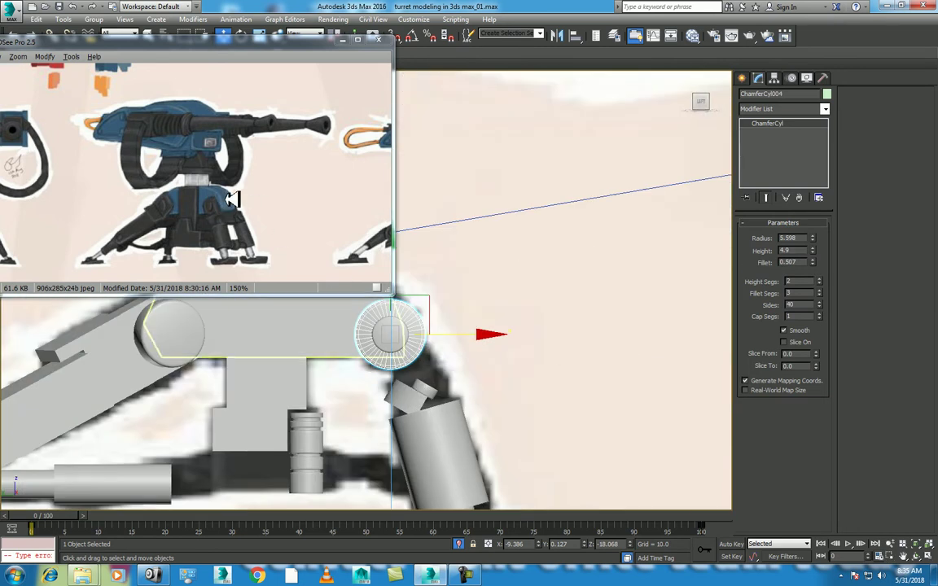
scroll(220, 210, up, 2)
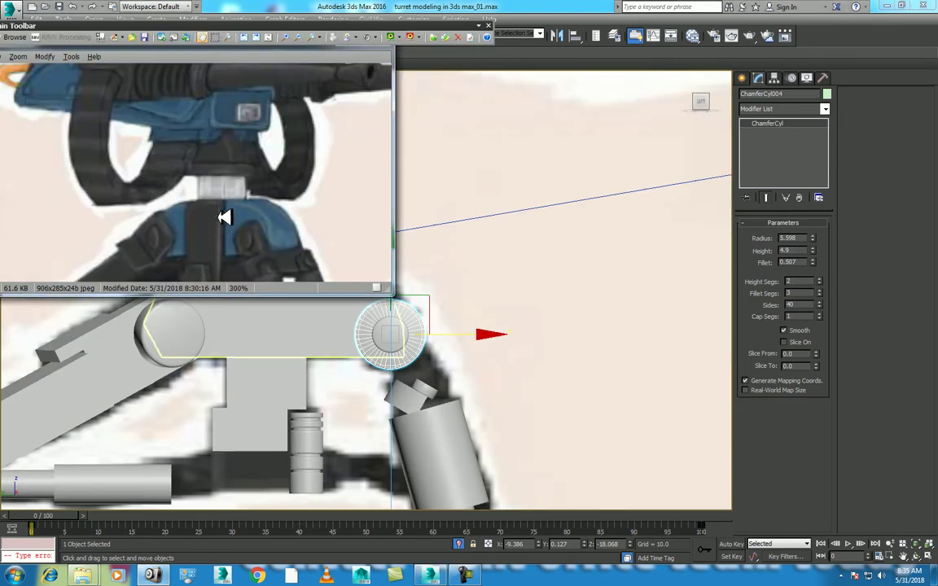
middle_drag(485, 364, 539, 341)
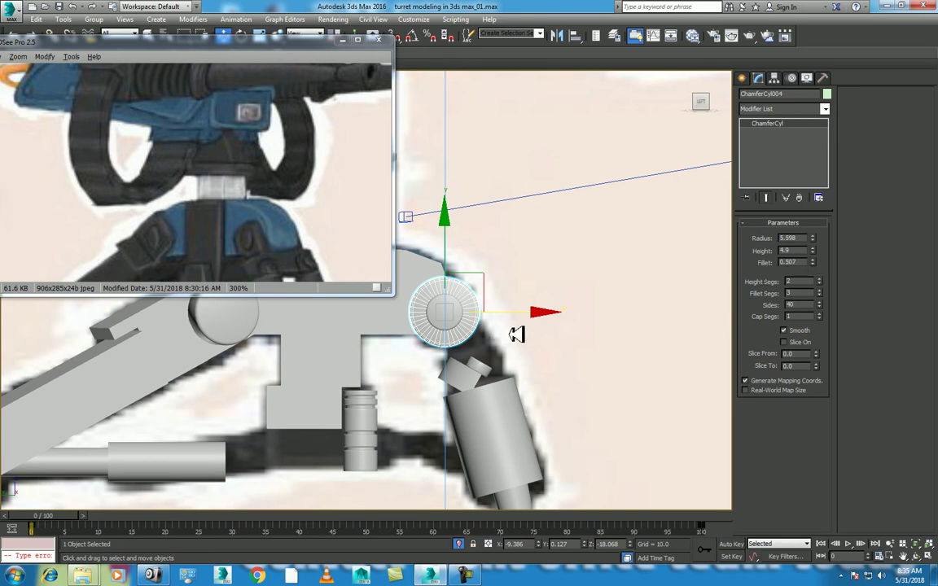
scroll(517, 327, up, 2)
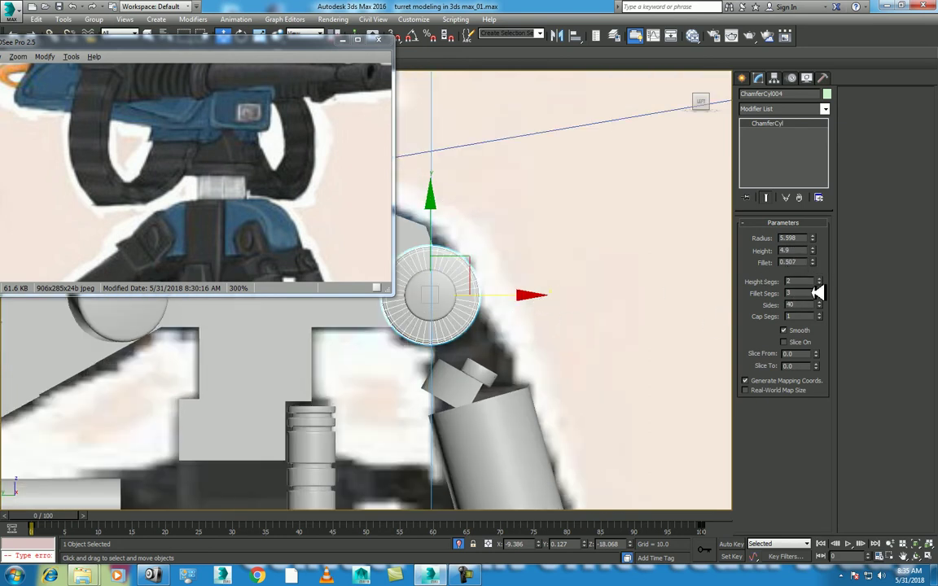
Add an Edit Poly modifier to ChamferCyl004 and enter Vertex mode
click(790, 113)
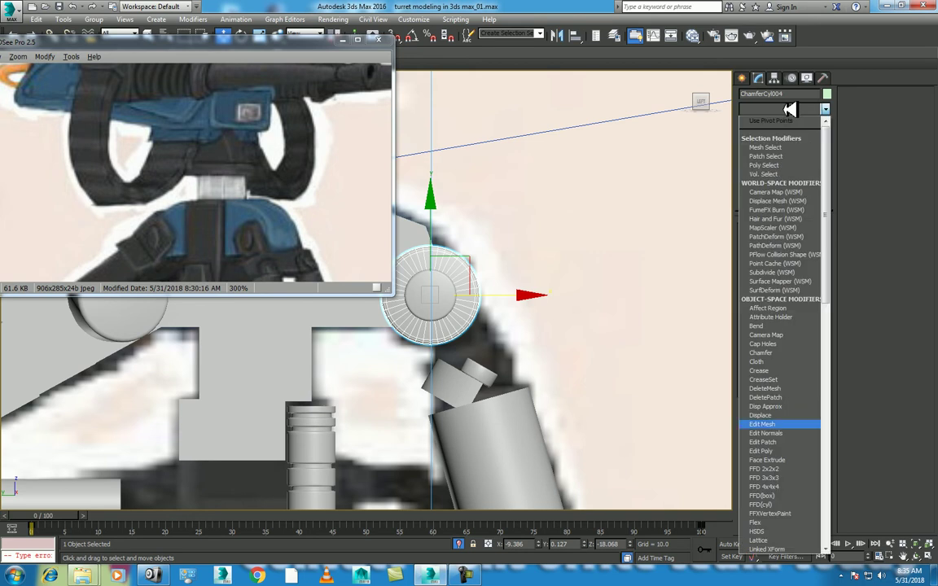
key(e)
click(762, 148)
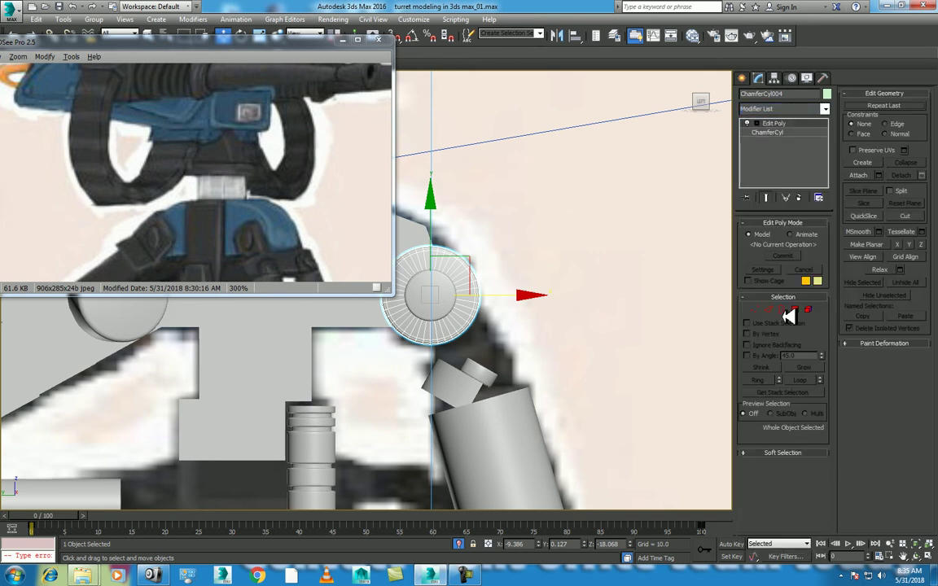
click(755, 310)
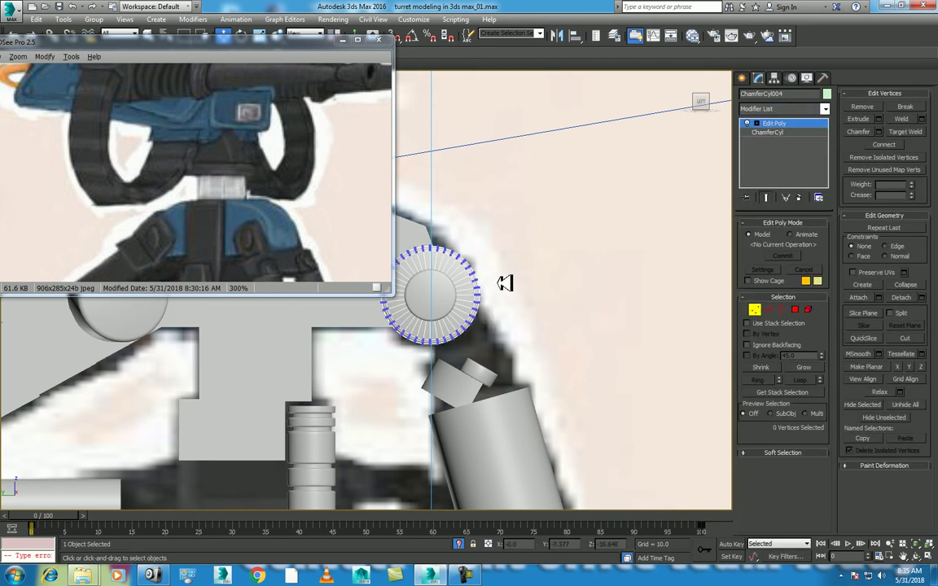
Marquee-select the vertices on the cylinder's lower half
scroll(505, 286, up, 1)
scroll(513, 295, up, 1)
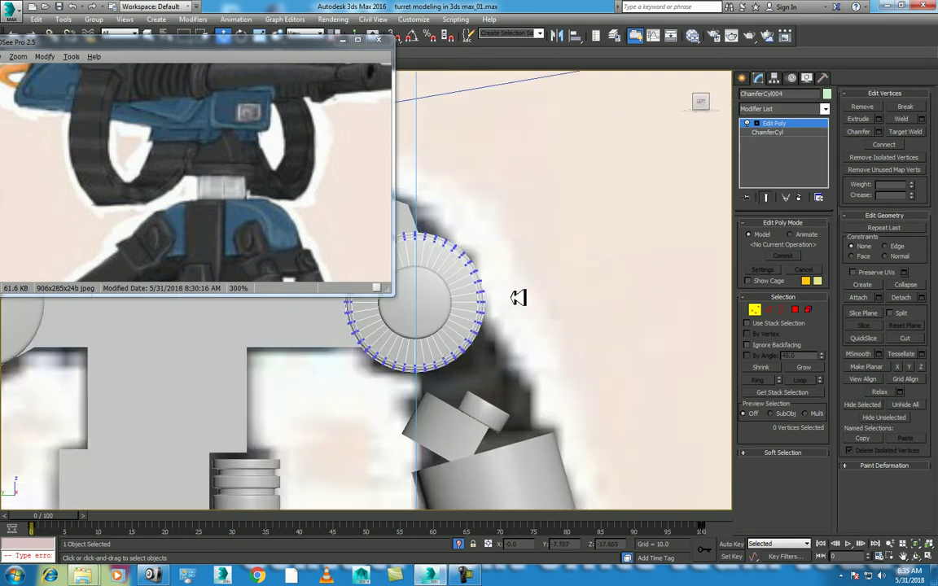
drag(441, 368, 398, 421)
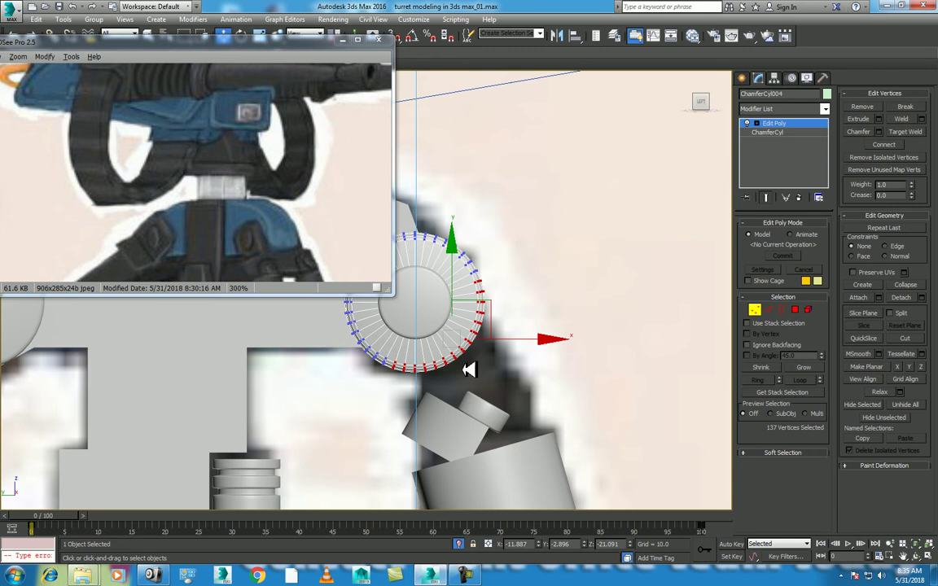
key(r)
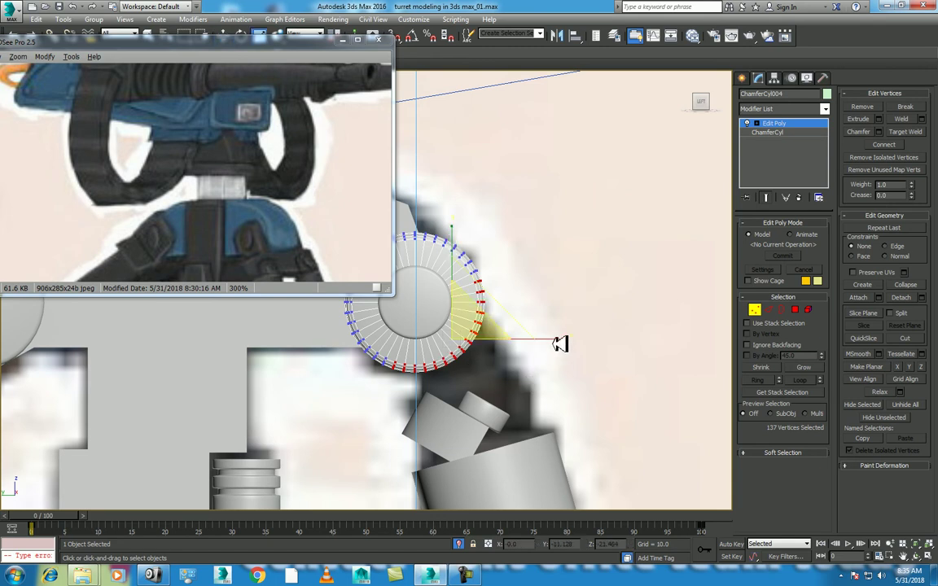
mouse_move(306, 36)
mouse_down()
mouse_move(324, 42)
mouse_move(324, 33)
mouse_up()
click(528, 385)
drag(518, 394, 342, 329)
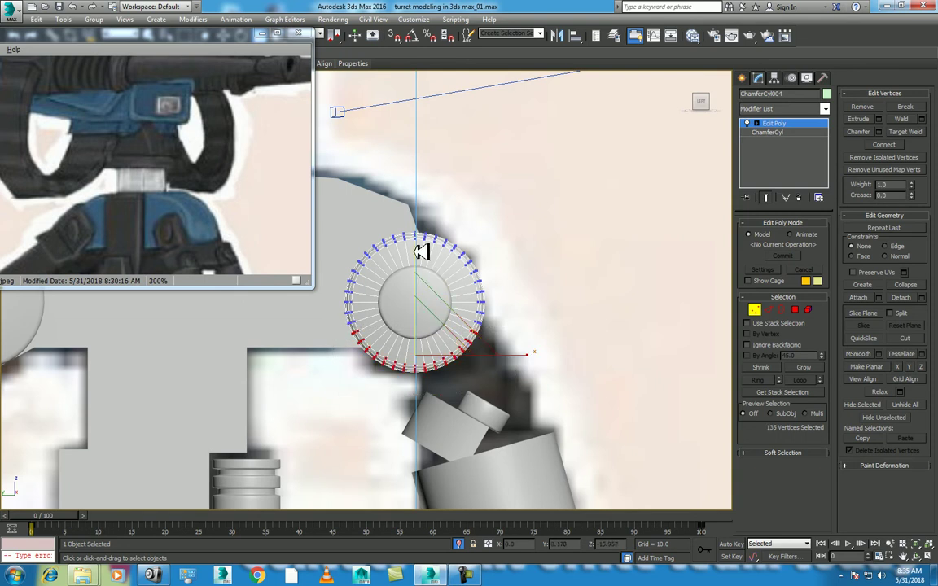
Scale the lower vertices flat and orbit around the cylinder to check the result
drag(419, 189, 436, 361)
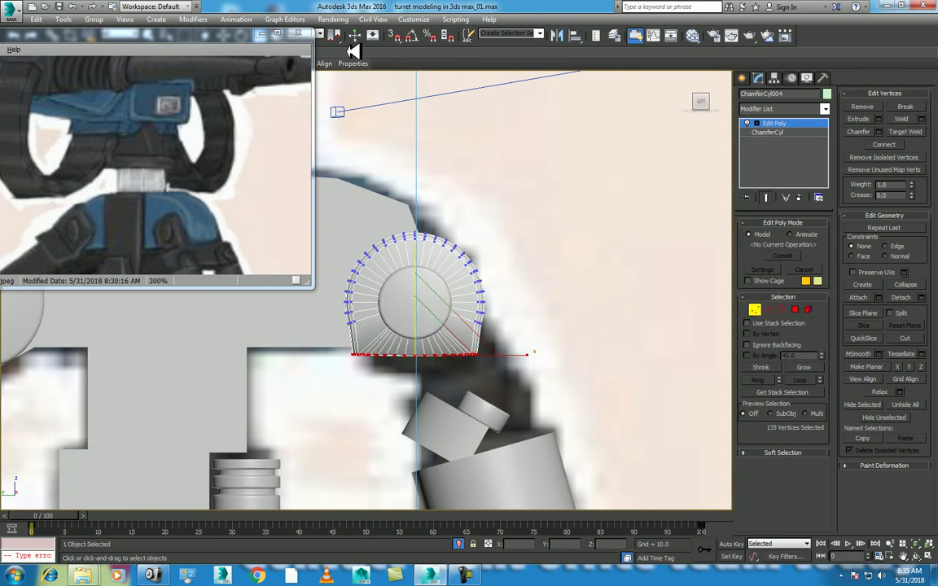
scroll(408, 153, up, 3)
click(915, 556)
mouse_move(468, 342)
mouse_down()
mouse_move(377, 337)
mouse_move(514, 330)
mouse_move(513, 341)
mouse_move(475, 339)
mouse_move(480, 368)
mouse_move(540, 398)
mouse_move(482, 359)
mouse_up()
key(f)
scroll(511, 329, up, 10)
right_click(481, 359)
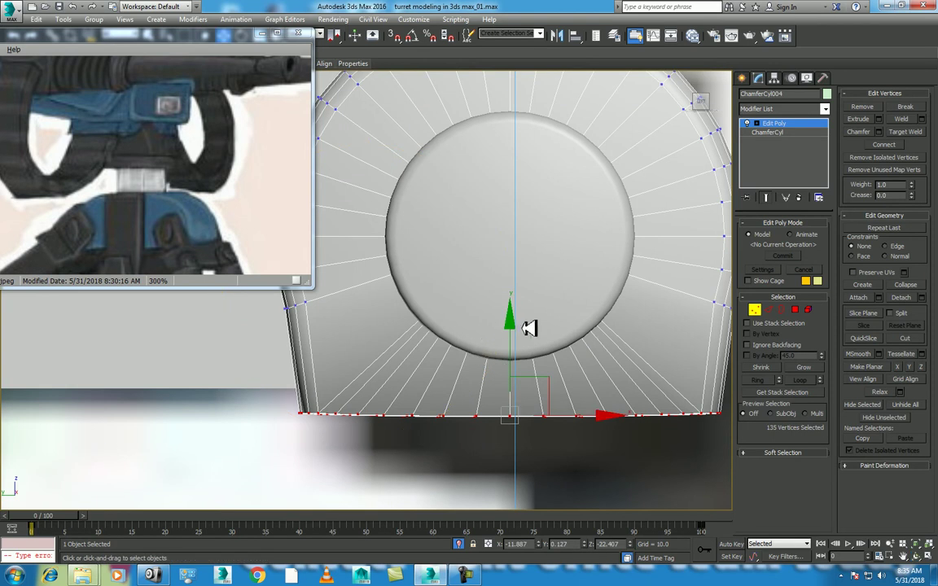
scroll(525, 426, down, 2)
scroll(521, 377, down, 3)
mouse_move(513, 308)
middle_down()
mouse_move(517, 362)
mouse_move(509, 344)
middle_up()
scroll(518, 363, up, 1)
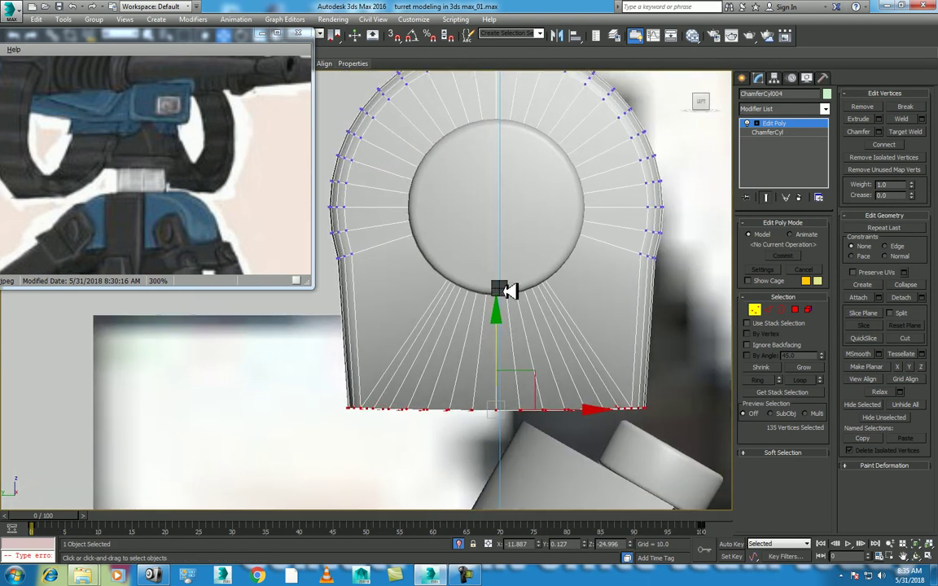
Undo, reselect the whole lower half of vertices and scale them into a straight bottom edge
right_click(500, 290)
key(ctrl+z)
key(ctrl+z)
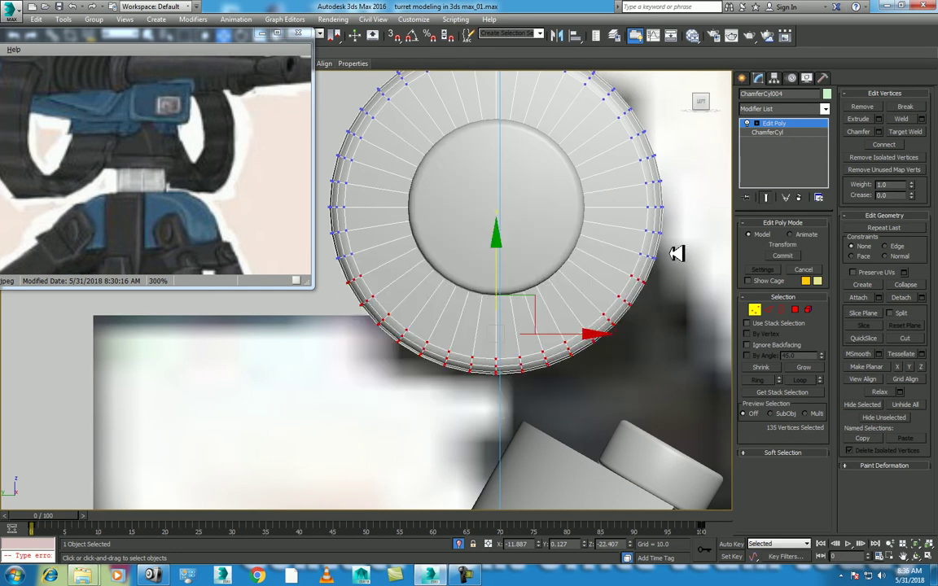
drag(677, 253, 283, 398)
key(r)
drag(505, 217, 446, 324)
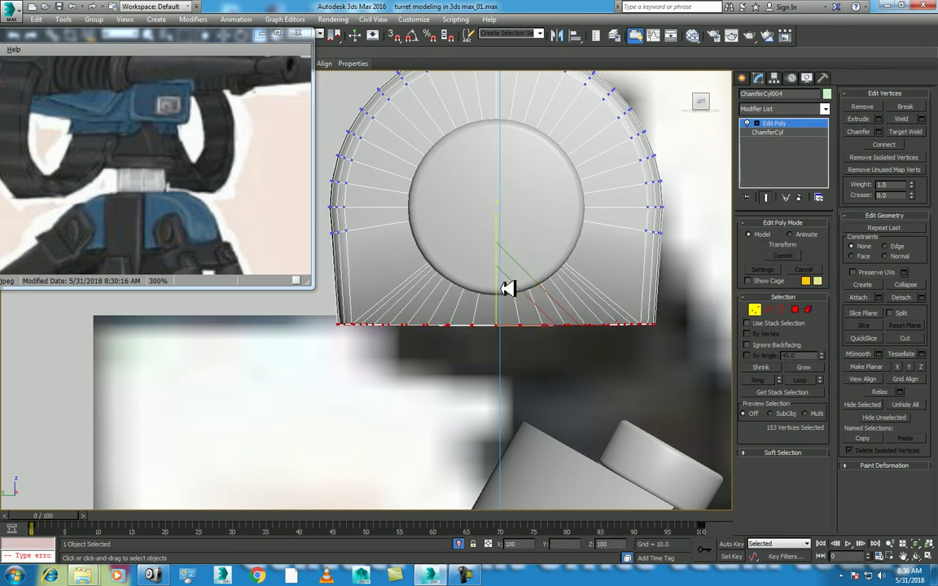
key(w)
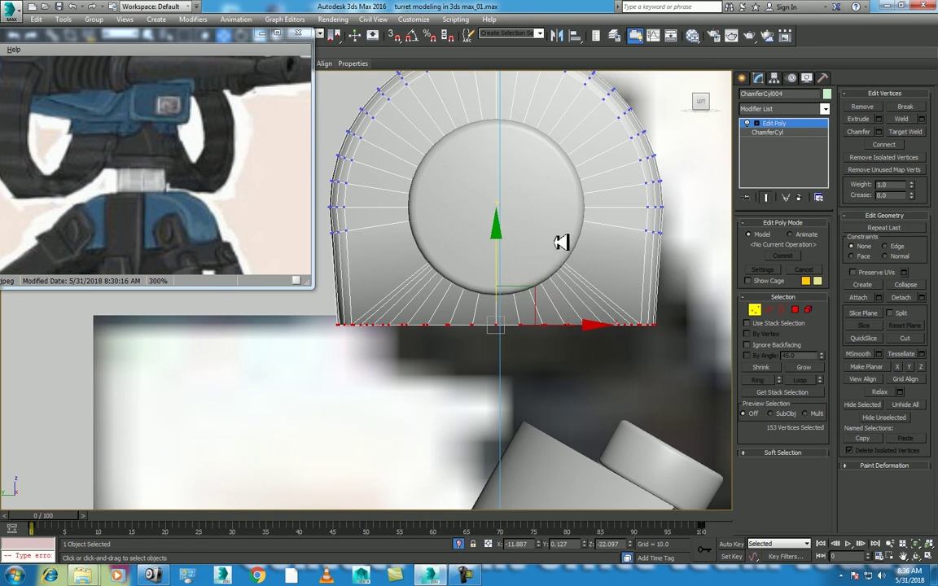
right_click(556, 225)
Rotate the joint piece about 45 degrees, then return to moving its vertices
click(550, 214)
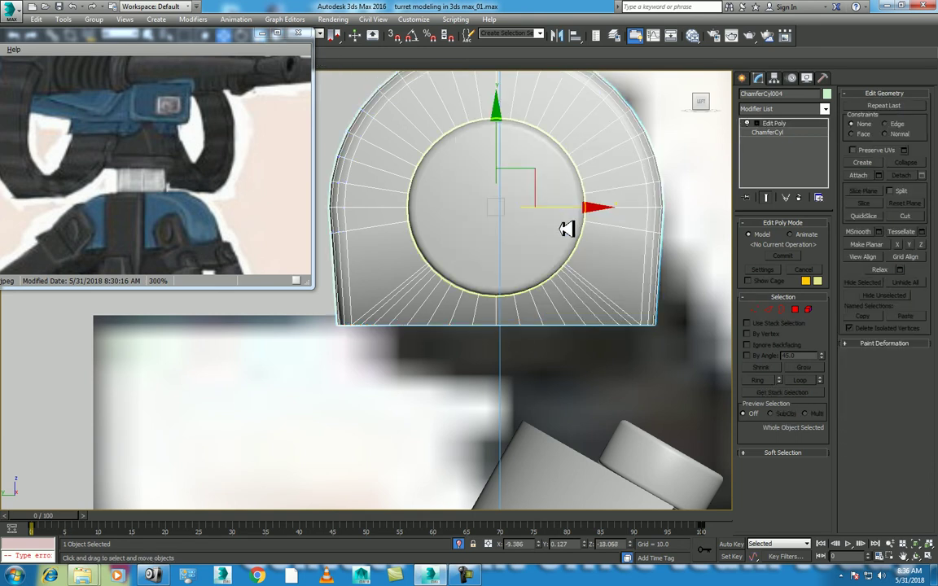
key(e)
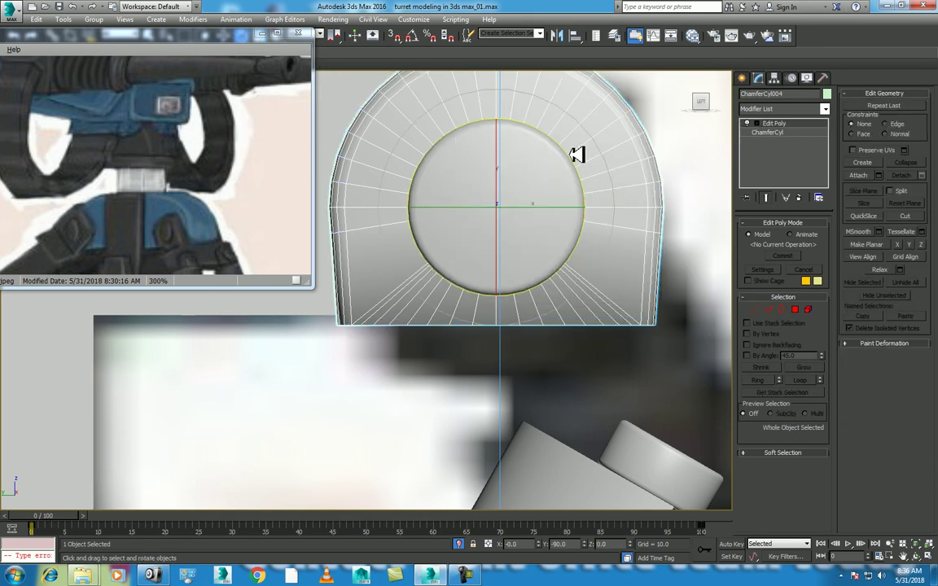
drag(572, 149, 549, 127)
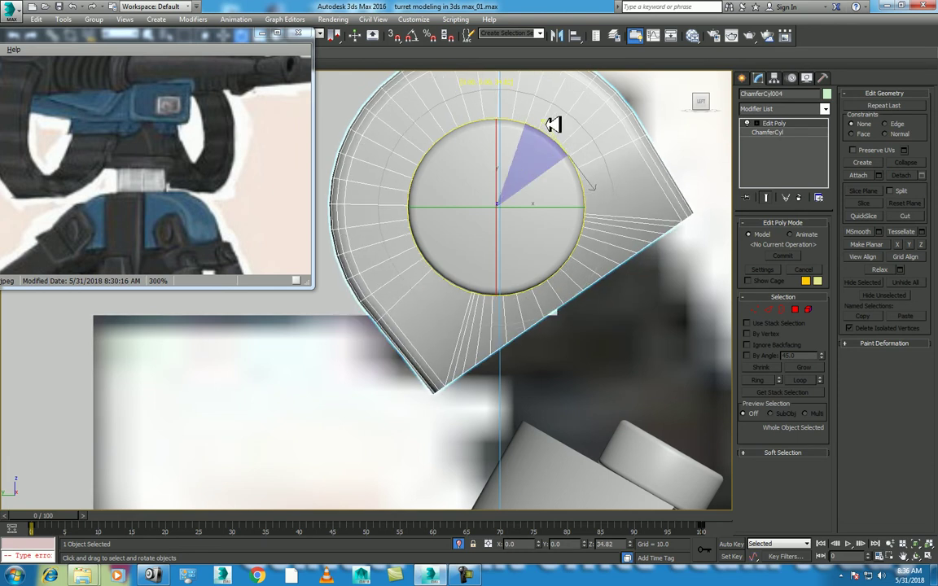
click(755, 310)
key(w)
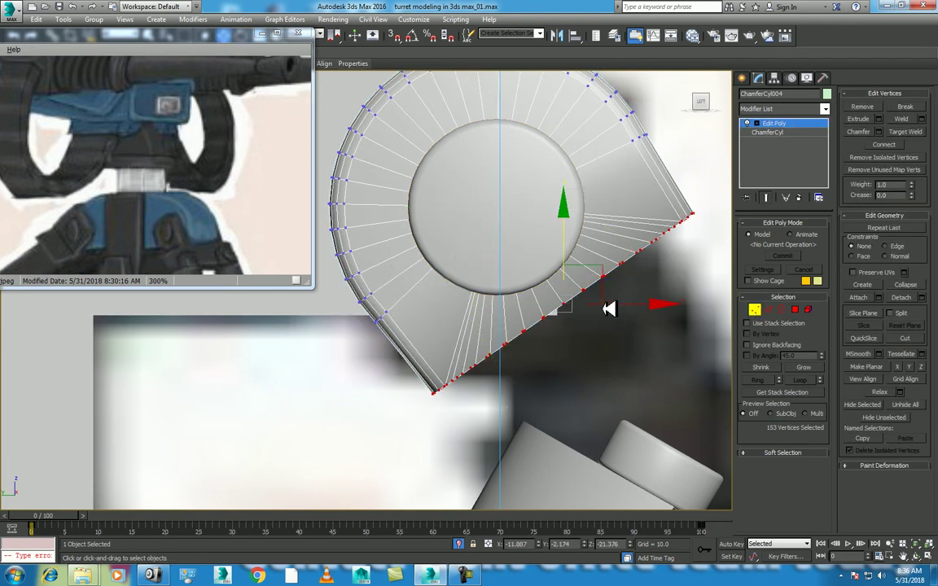
Resize and reposition the reference image window around the viewport
click(223, 35)
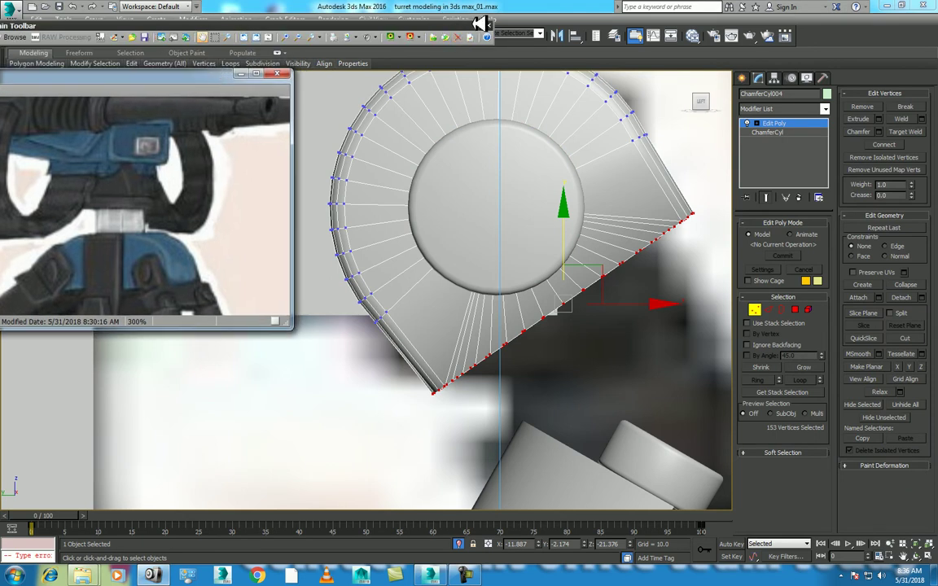
double_click(249, 74)
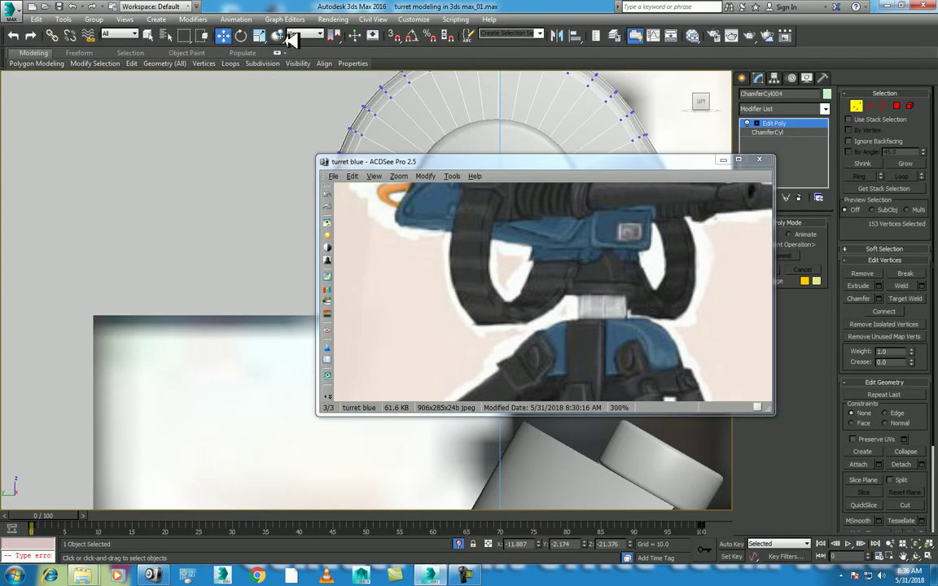
click(312, 34)
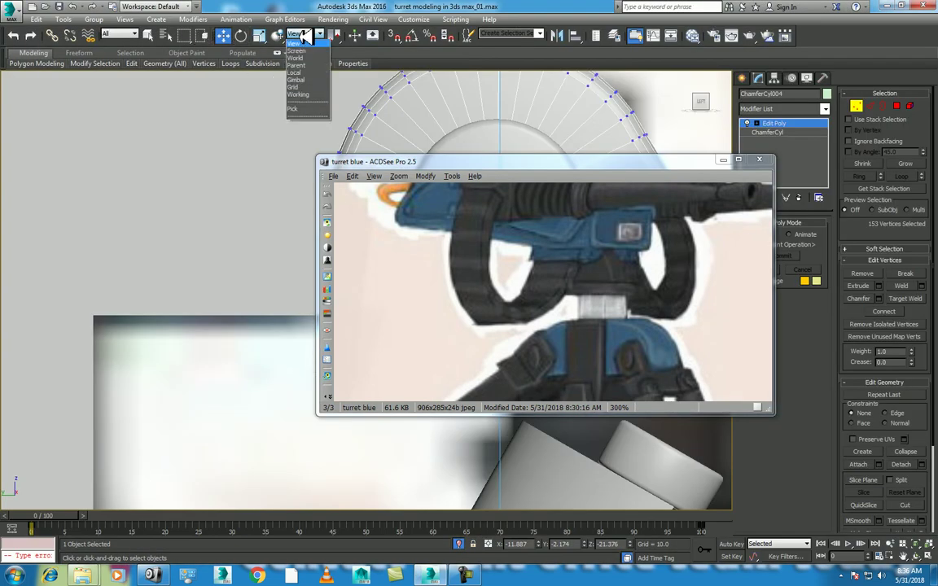
click(309, 65)
double_click(561, 162)
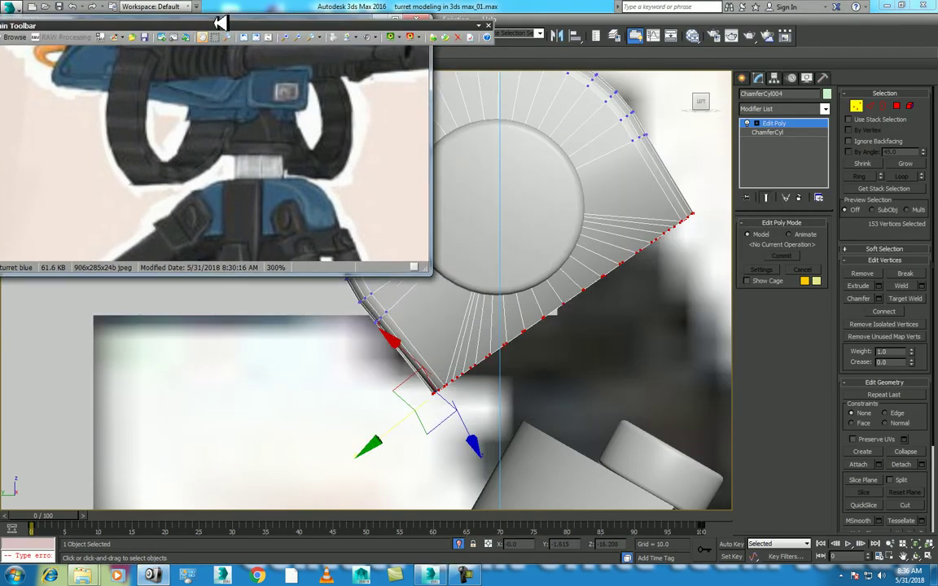
middle_drag(570, 275, 524, 282)
drag(326, 23, 183, 131)
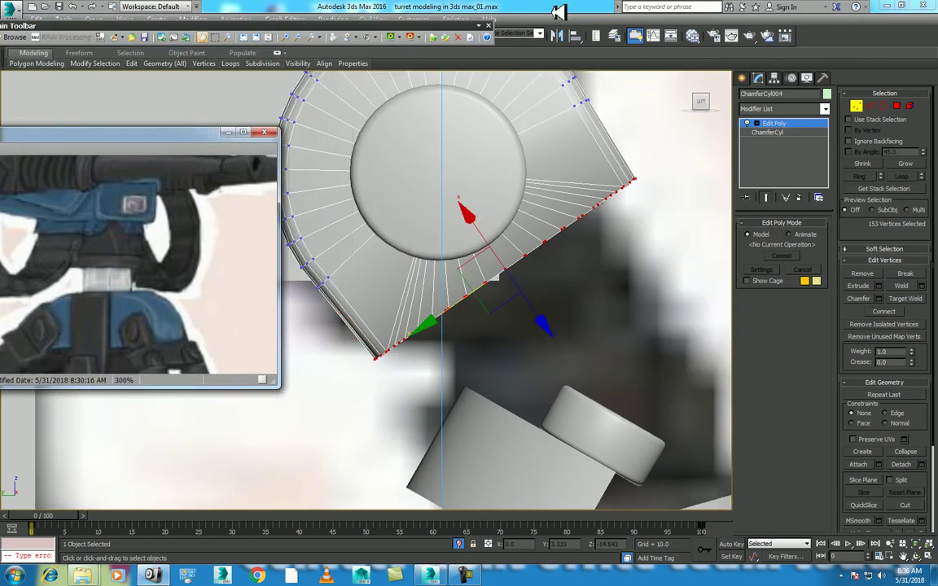
drag(503, 7, 577, 10)
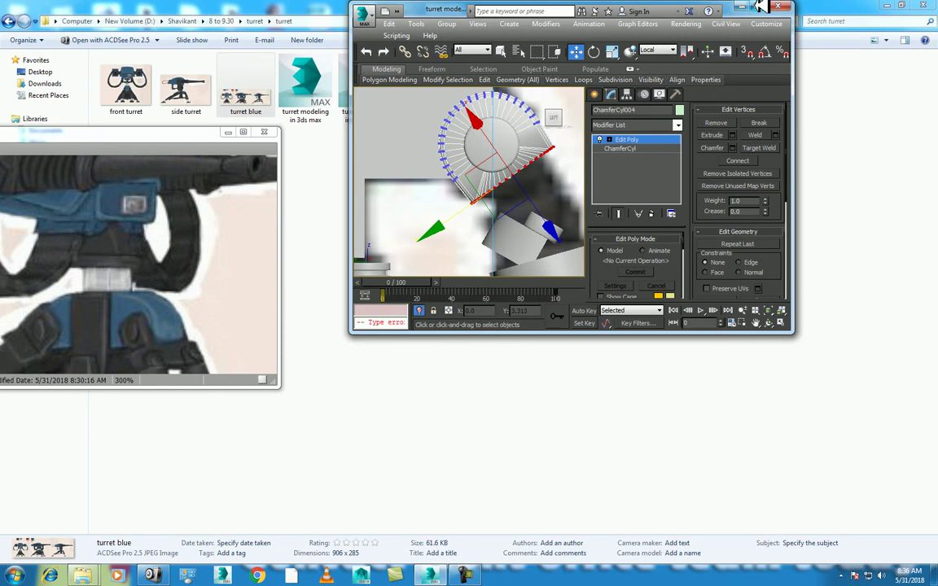
click(756, 5)
Switch to the Parent coordinate system and stretch the bottom-edge vertices outward along the tilted axis
click(306, 34)
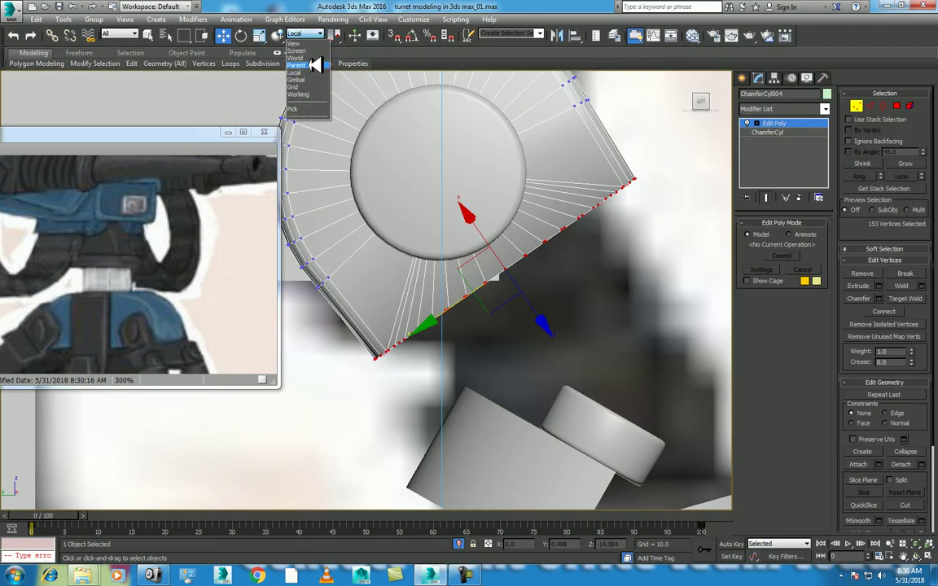
click(313, 44)
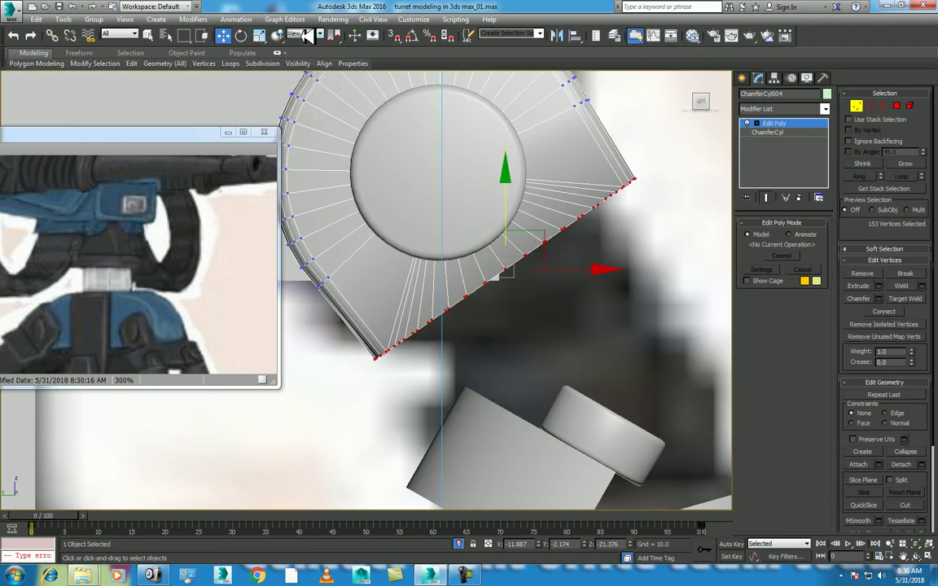
scroll(306, 35, down, 1)
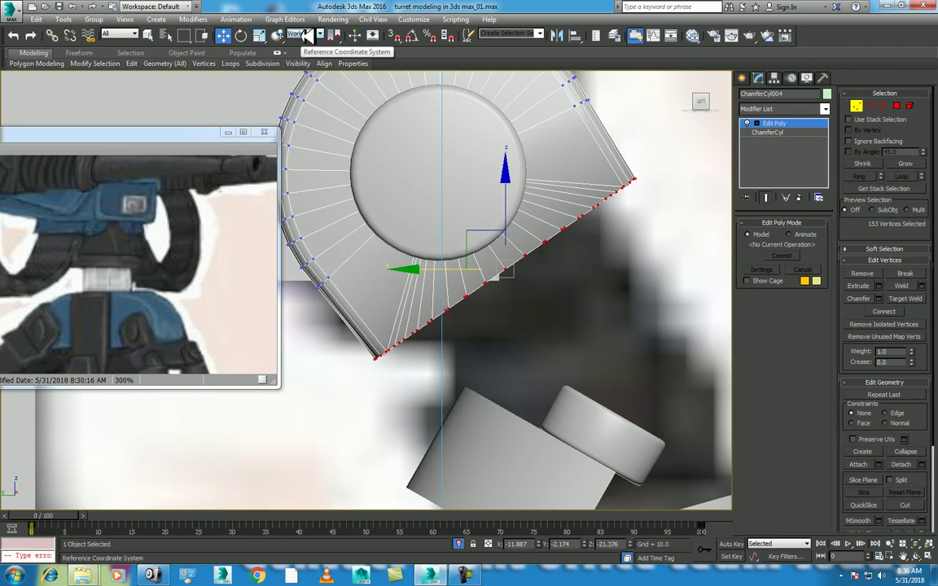
scroll(305, 36, down, 1)
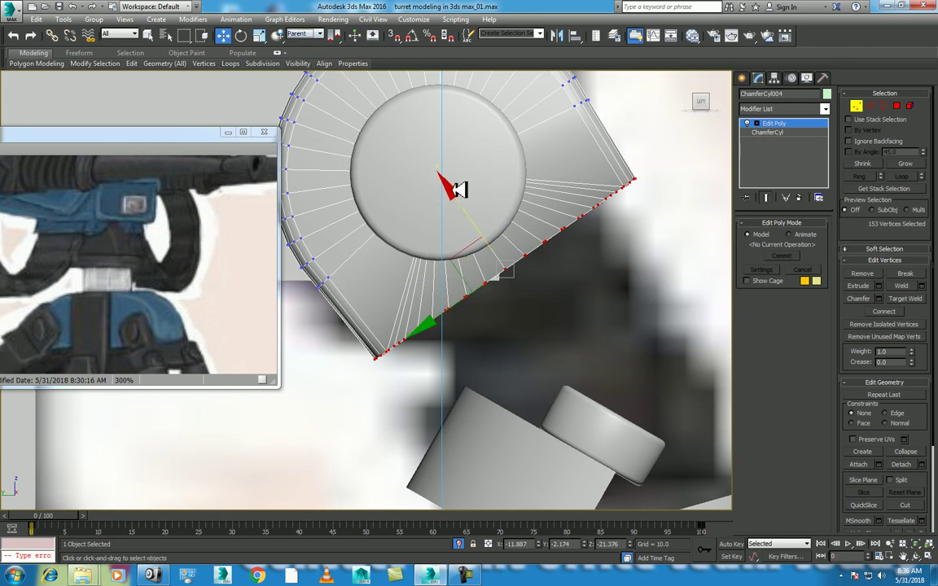
mouse_move(469, 203)
mouse_down()
mouse_move(519, 269)
mouse_move(474, 226)
mouse_move(346, 298)
mouse_up()
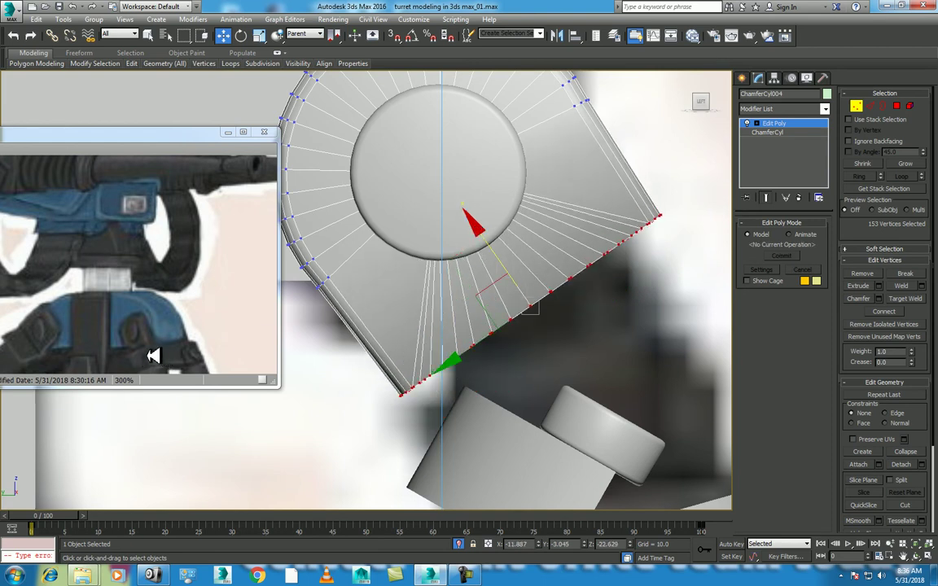
middle_drag(296, 395, 245, 357)
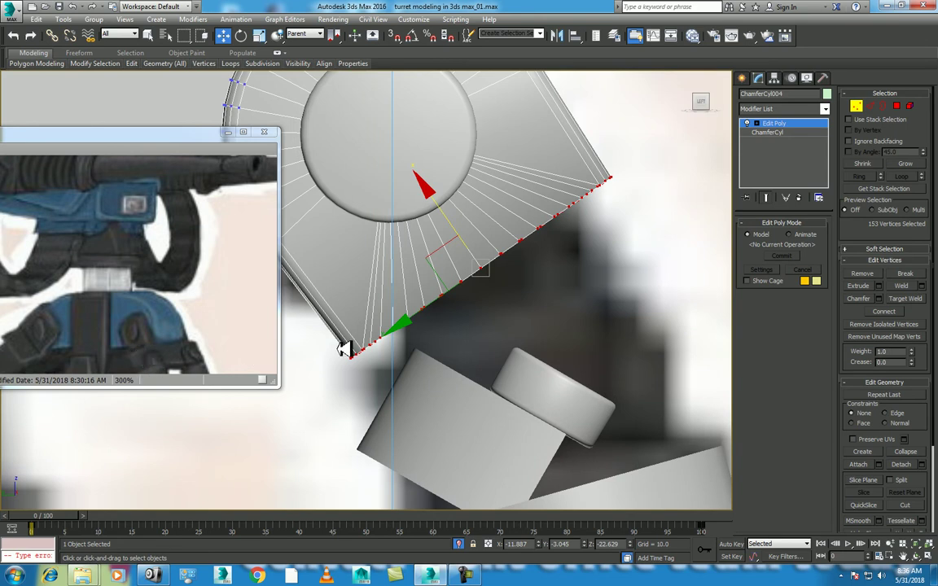
scroll(454, 228, down, 3)
Return to object level, isolate the chamfer cylinder and frame it in Top view
right_click(486, 222)
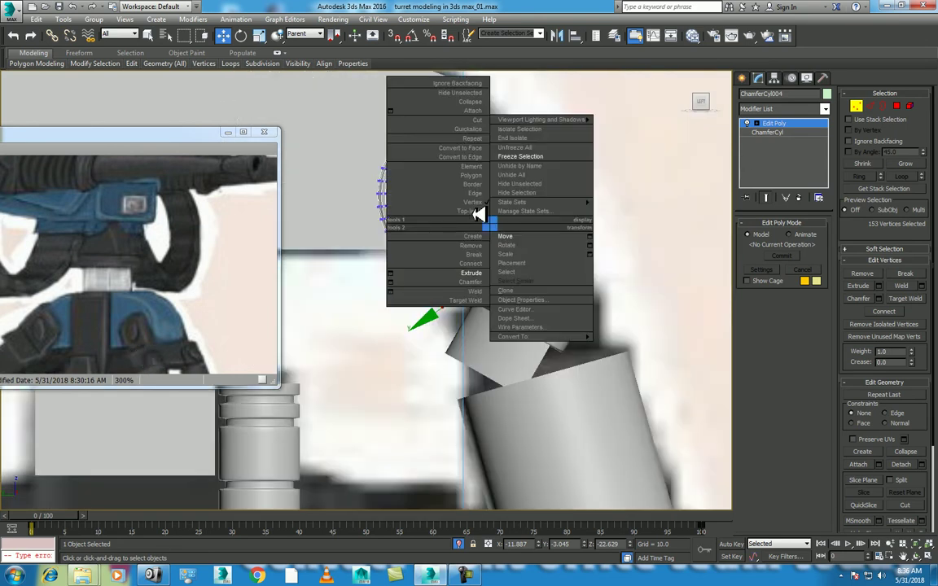
click(473, 212)
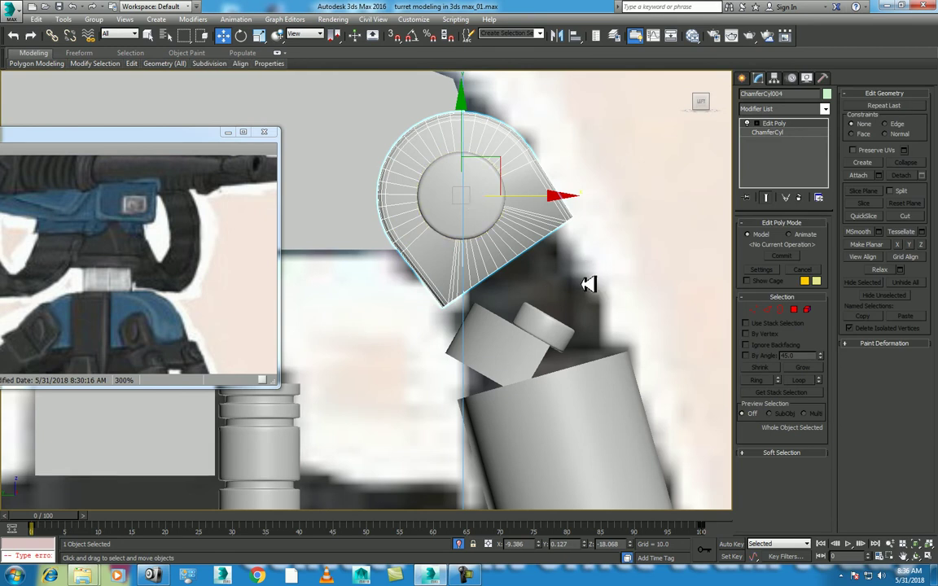
key(alt+q)
key(r)
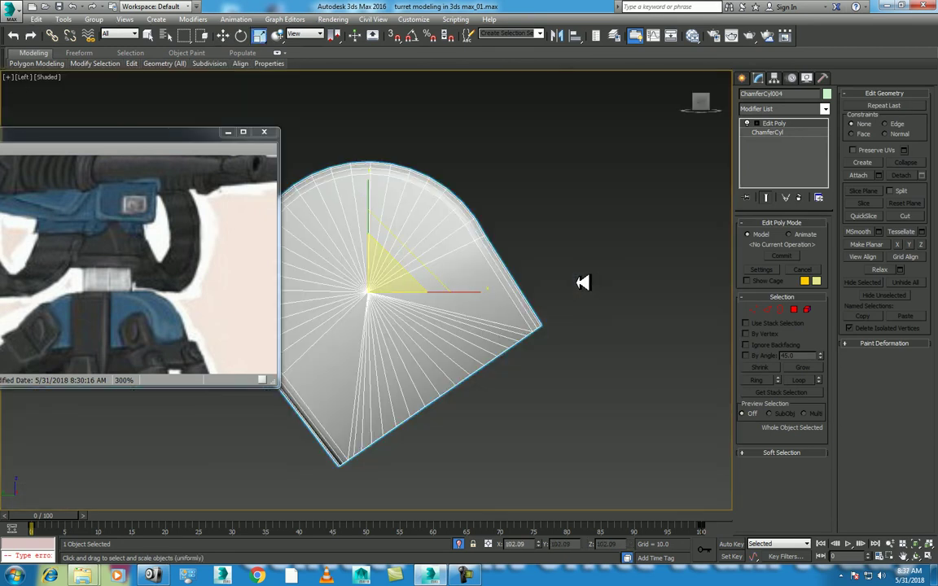
key(t)
key(z)
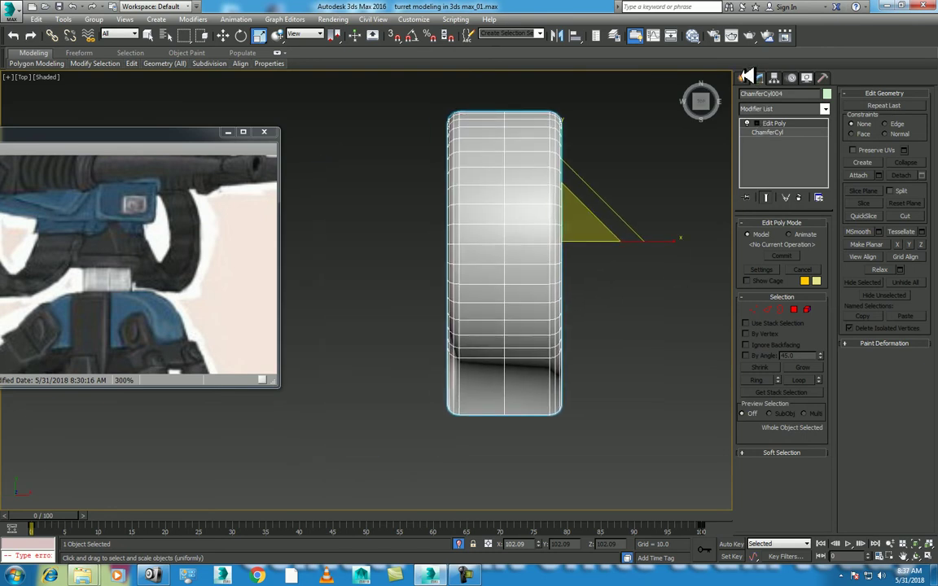
Draw a new cylinder beside the chamfer cylinder and show the scene in wireframe
click(747, 77)
click(762, 173)
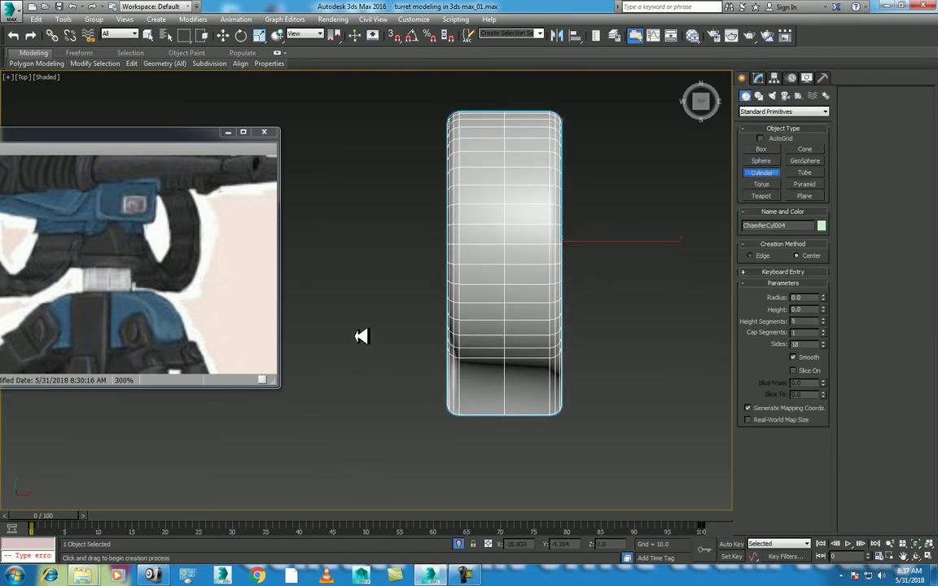
middle_drag(354, 344, 453, 309)
drag(434, 309, 486, 393)
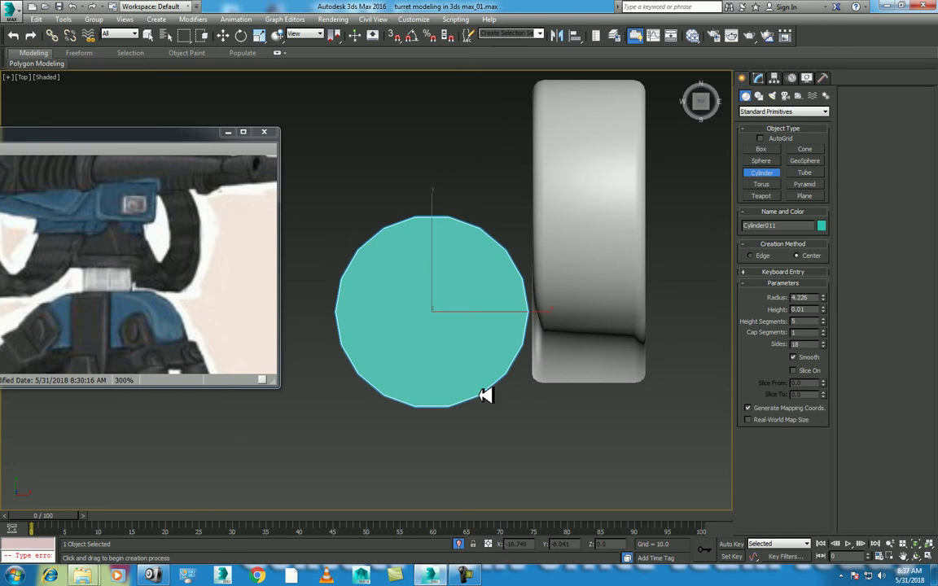
key(r)
key(F3)
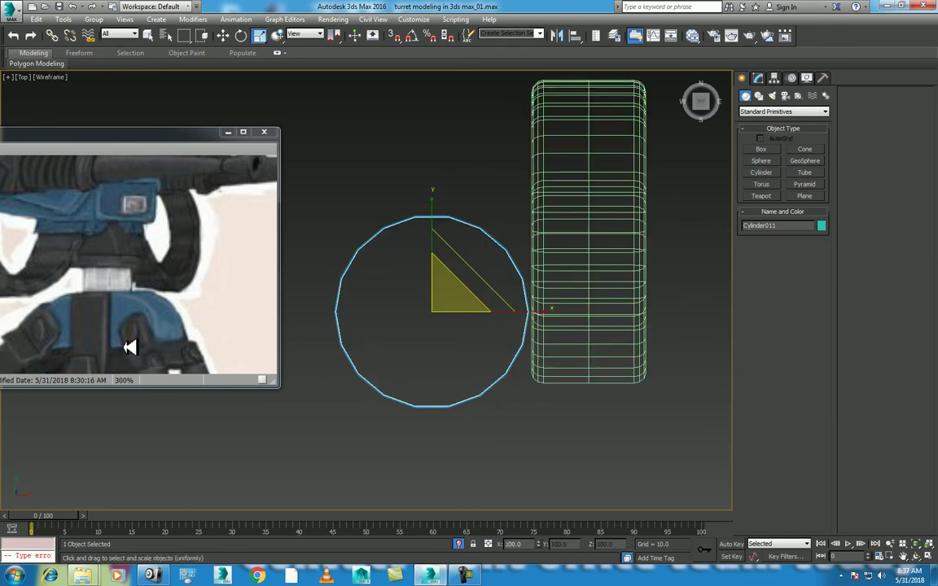
Give Cylinder011 2 cap segments and 36 sides
click(758, 77)
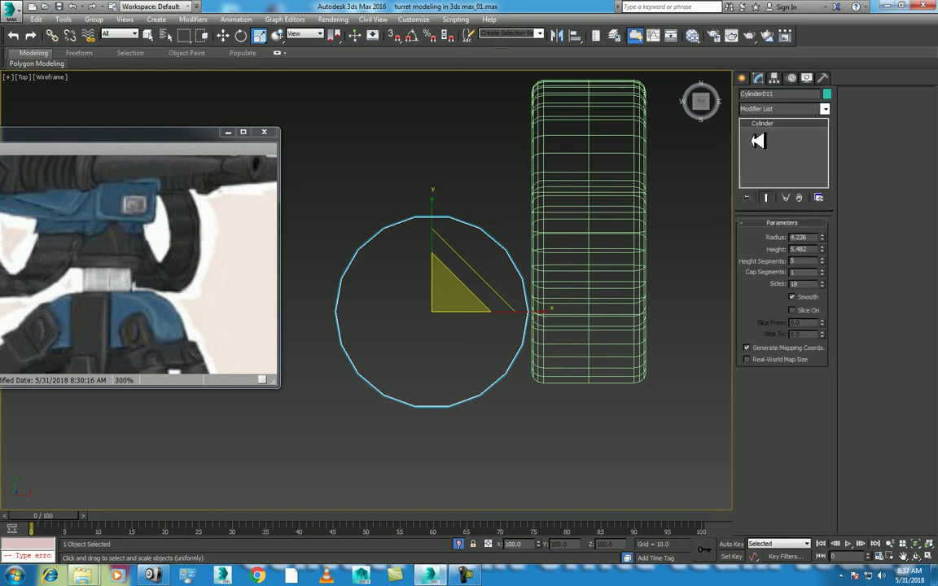
click(823, 270)
middle_drag(486, 310, 492, 317)
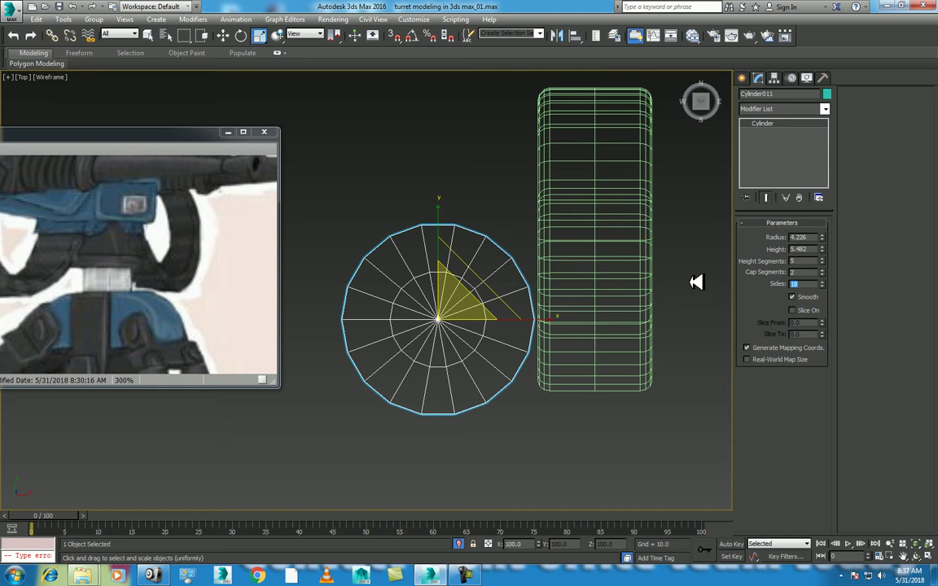
text(36)
key(Return)
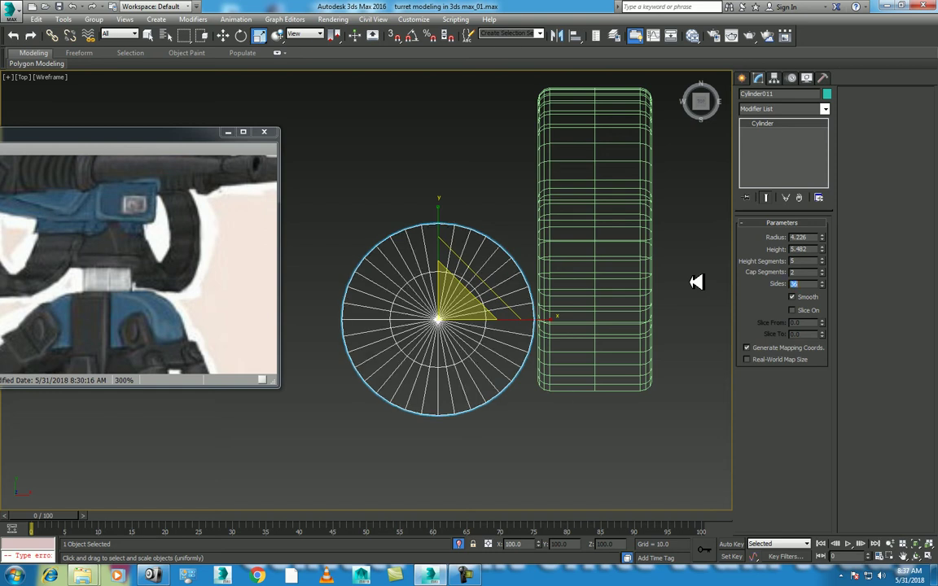
click(797, 109)
scroll(782, 244, down, 5)
scroll(782, 204, down, 5)
Add Edit Poly to Cylinder011 and box-select the right half of its vertices
click(794, 147)
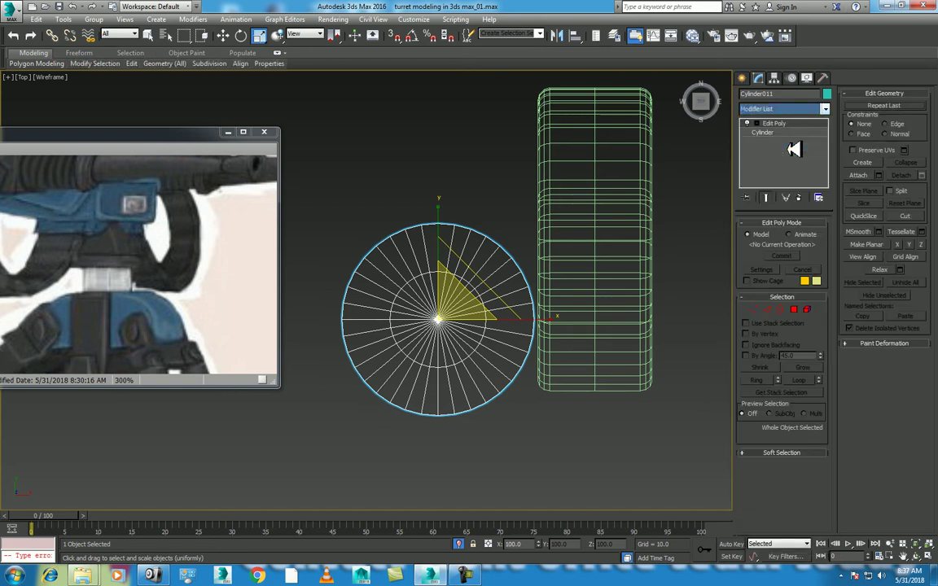
click(754, 310)
drag(562, 155, 455, 458)
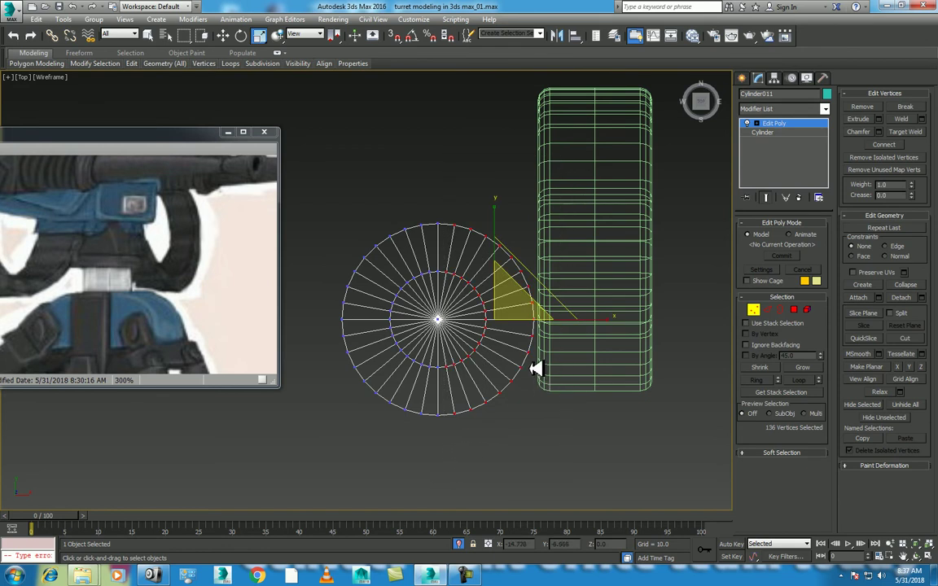
middle_drag(539, 372, 571, 367)
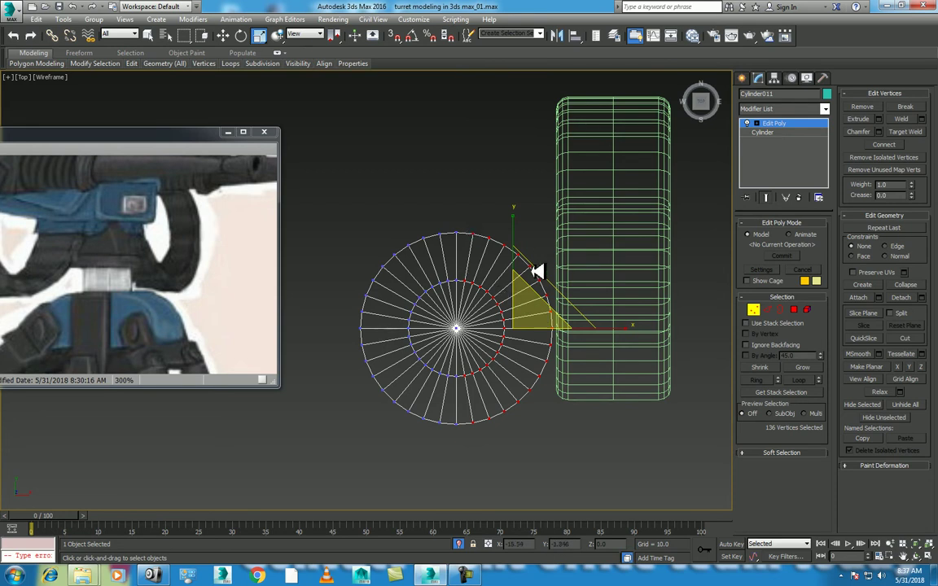
Drag the right-half vertices along X into a long capsule, then return to object level
key(w)
drag(612, 330, 815, 311)
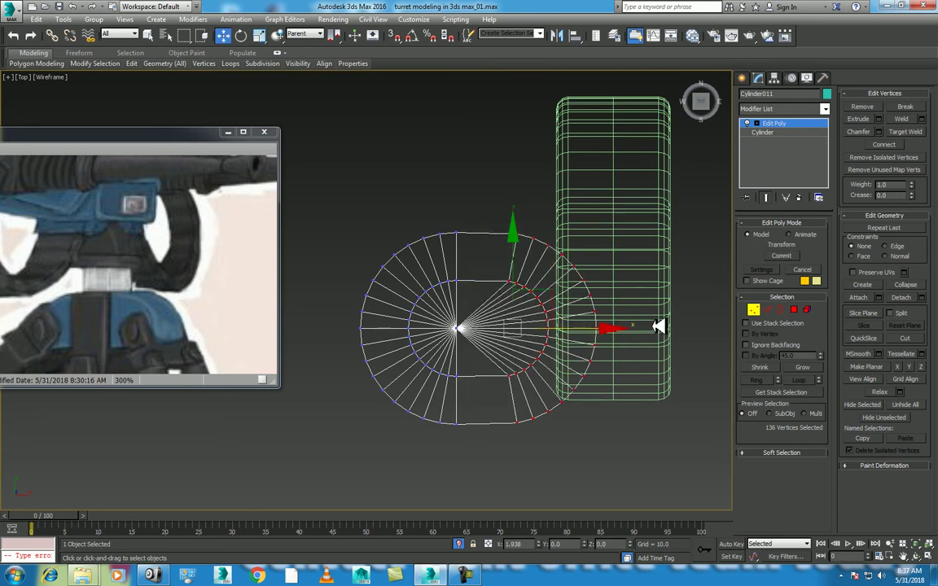
mouse_move(627, 328)
middle_down()
mouse_move(524, 310)
mouse_move(622, 316)
middle_up()
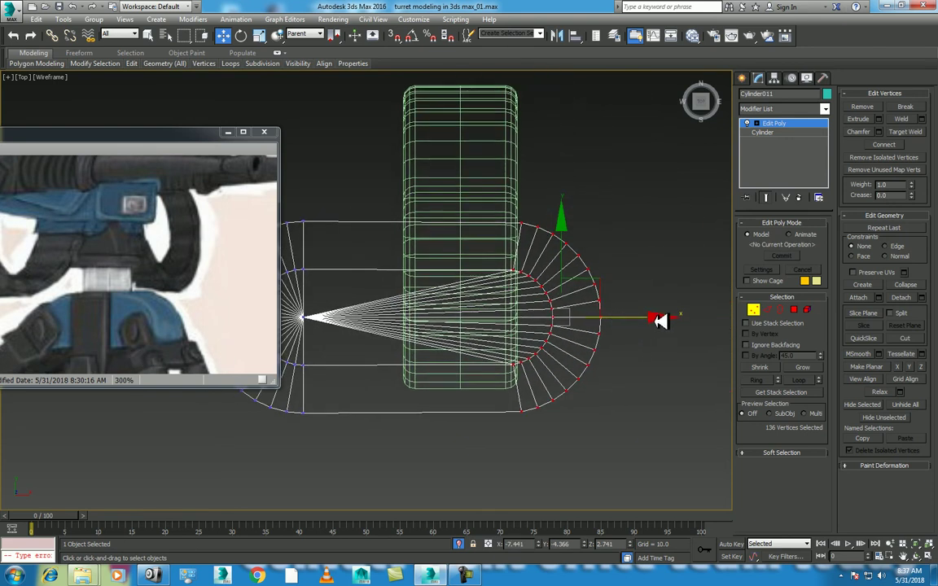
drag(657, 322, 674, 305)
scroll(625, 300, down, 2)
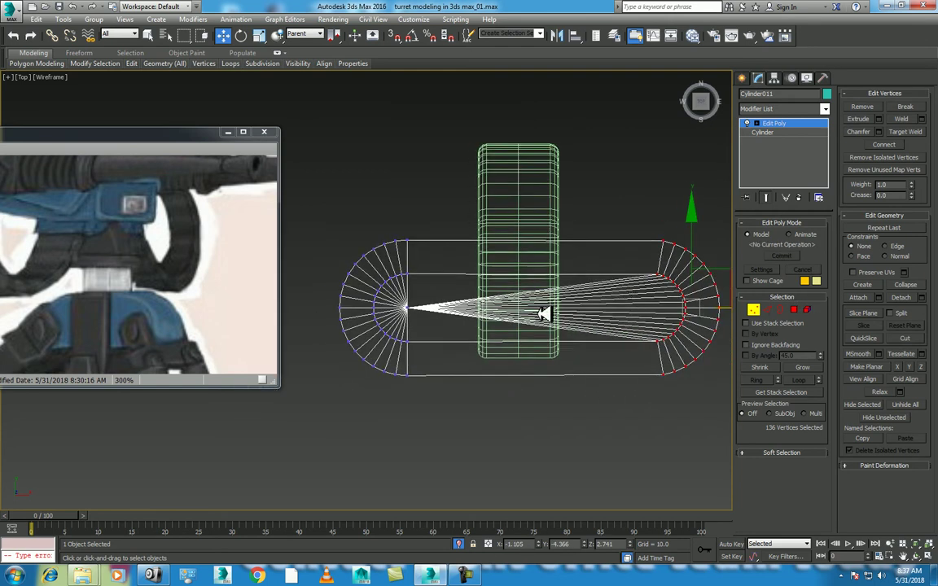
right_click(398, 275)
click(395, 268)
key(p)
mouse_move(549, 310)
middle_down()
mouse_move(554, 235)
mouse_move(558, 271)
middle_up()
Move the capsule down below the other parts in the Front view
key(t)
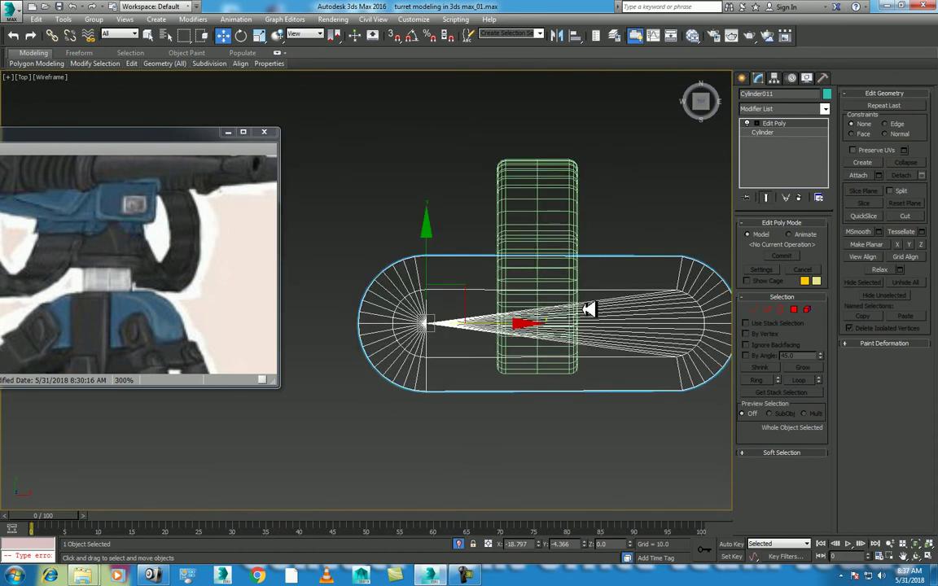
key(f)
scroll(505, 338, up, 3)
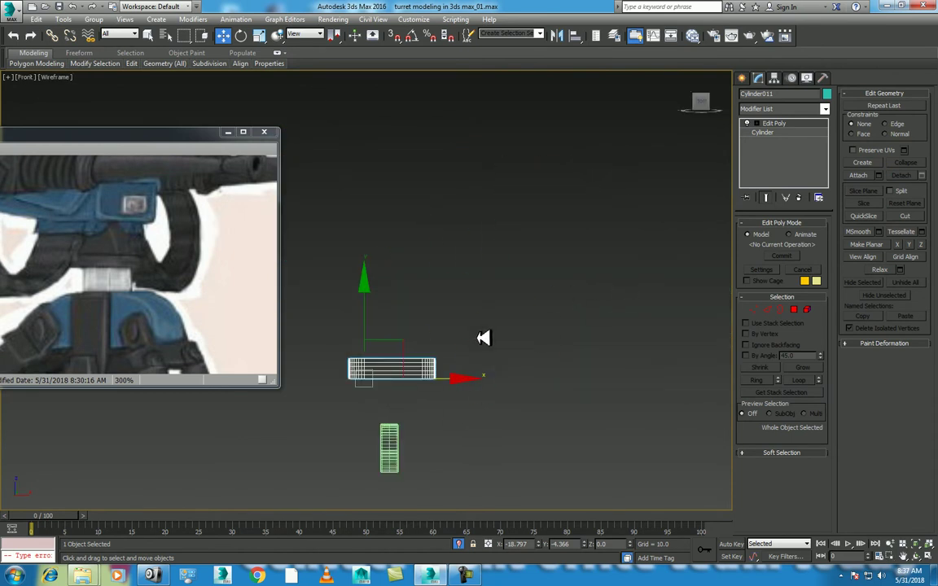
right_click(465, 317)
click(445, 303)
mouse_move(454, 222)
mouse_down()
mouse_move(481, 369)
mouse_move(473, 337)
mouse_up()
In Left view, tilt the capsule about 25°, scale it to 145% and shift it beneath the fan
key(l)
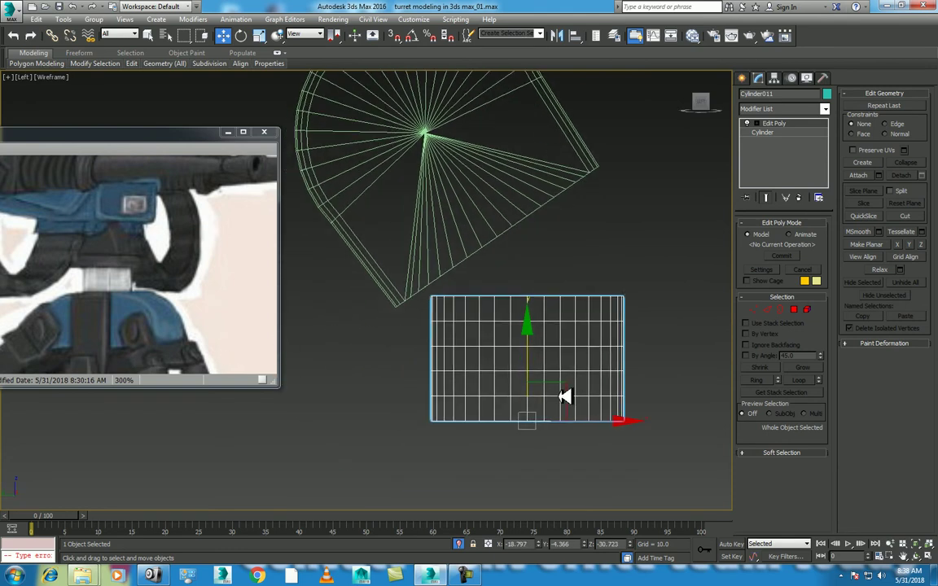
key(e)
drag(603, 361, 585, 339)
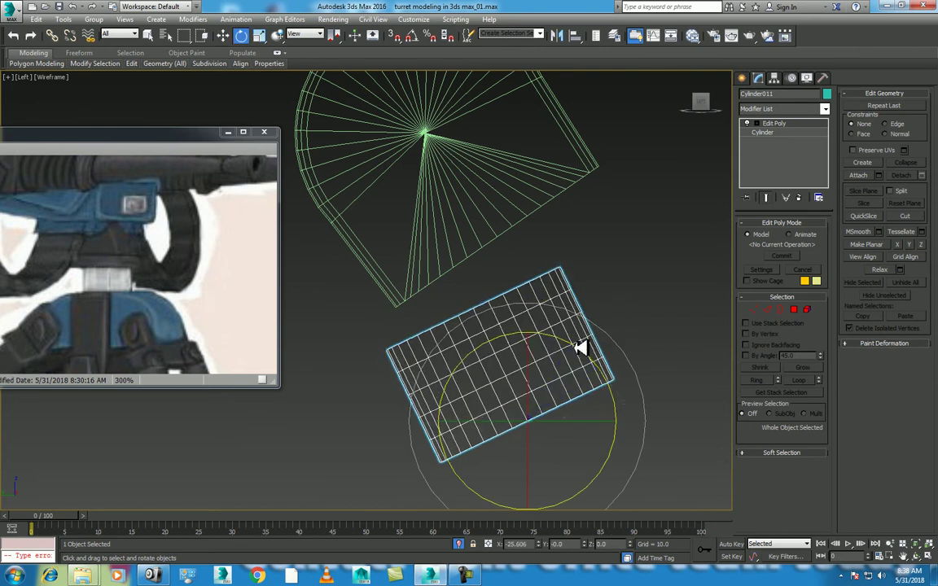
key(r)
drag(561, 412, 558, 385)
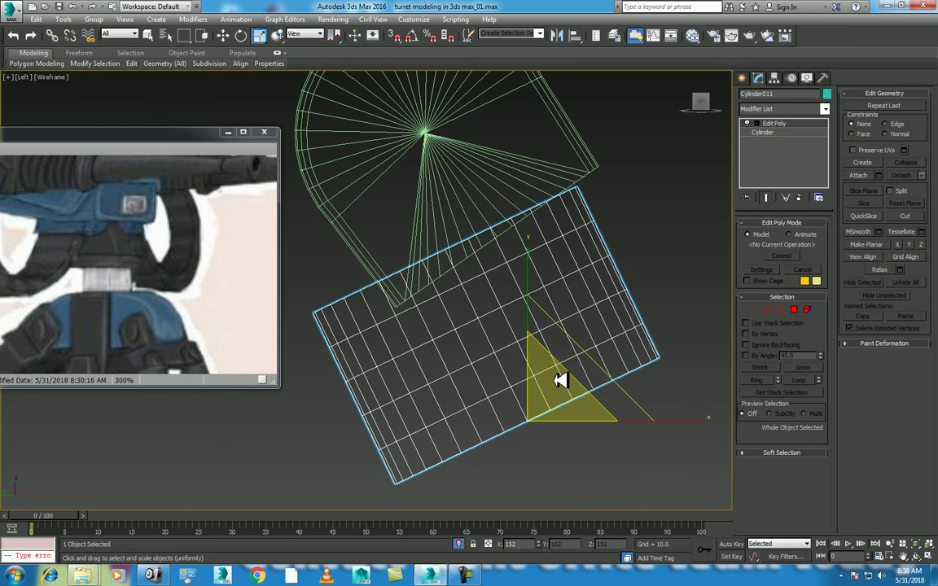
key(w)
mouse_move(620, 422)
mouse_down()
mouse_move(666, 421)
mouse_move(645, 410)
mouse_up()
key(e)
mouse_move(641, 365)
mouse_down()
mouse_move(628, 363)
mouse_move(635, 345)
mouse_up()
key(w)
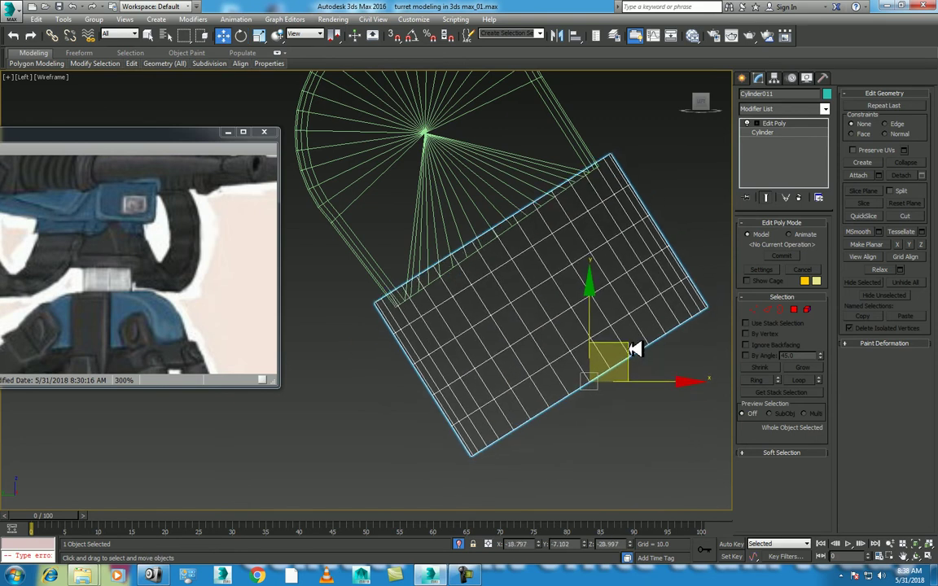
Pick ChamferCyl004 as the align target, using Center for both current and target objects
click(424, 195)
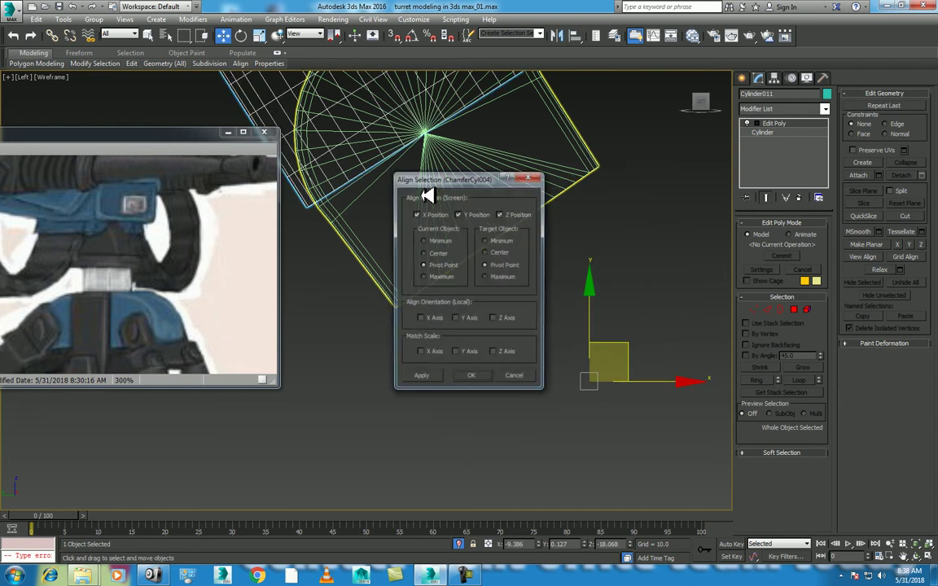
click(439, 253)
click(503, 252)
mouse_move(471, 188)
mouse_down()
mouse_move(718, 209)
mouse_move(692, 216)
mouse_up()
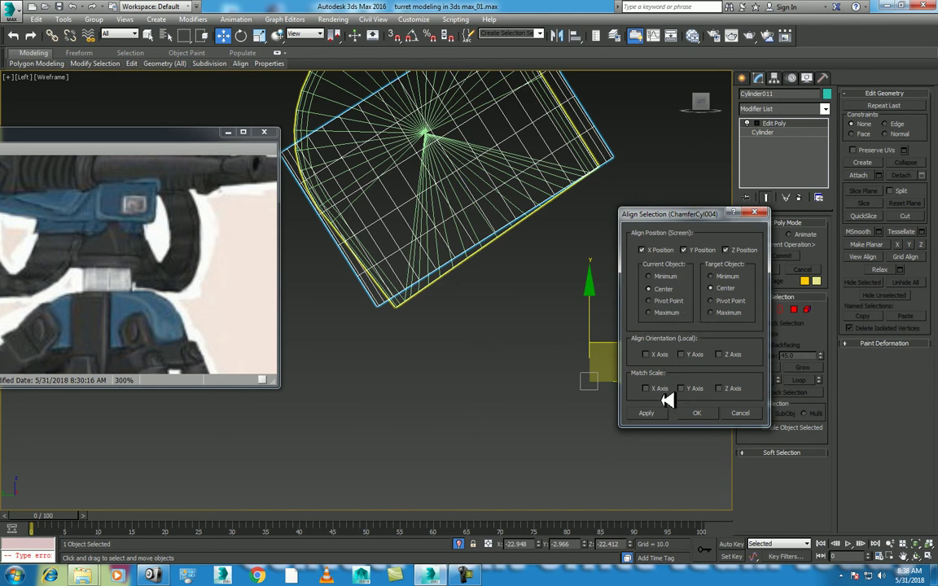
Match only the Y-axis orientation and confirm the alignment
click(647, 354)
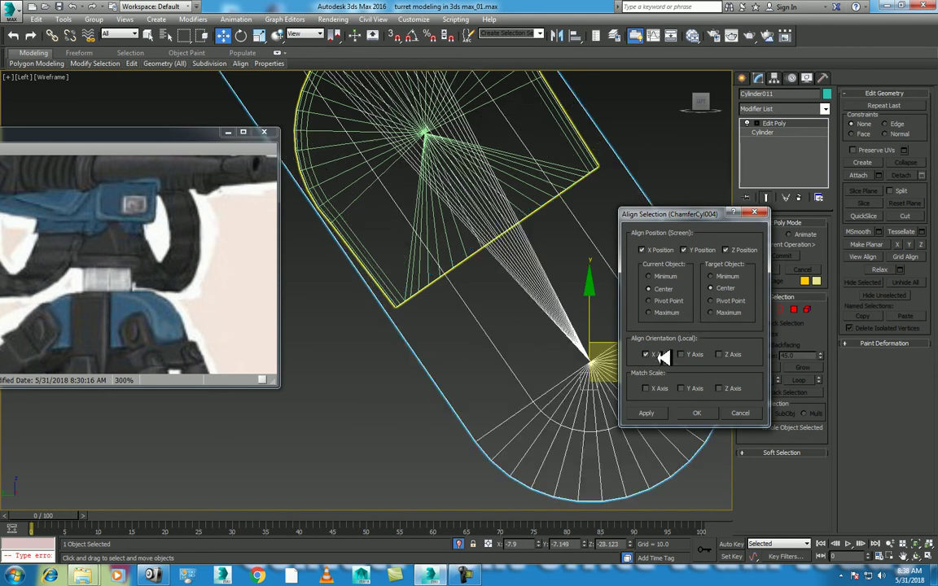
click(661, 356)
click(696, 356)
click(697, 356)
click(696, 355)
click(696, 356)
click(696, 356)
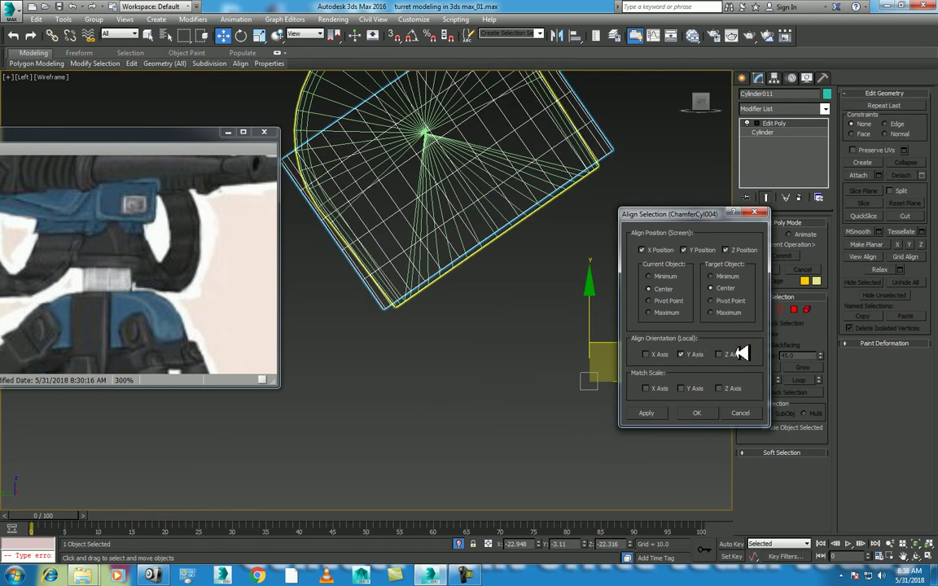
click(739, 354)
click(737, 354)
click(697, 413)
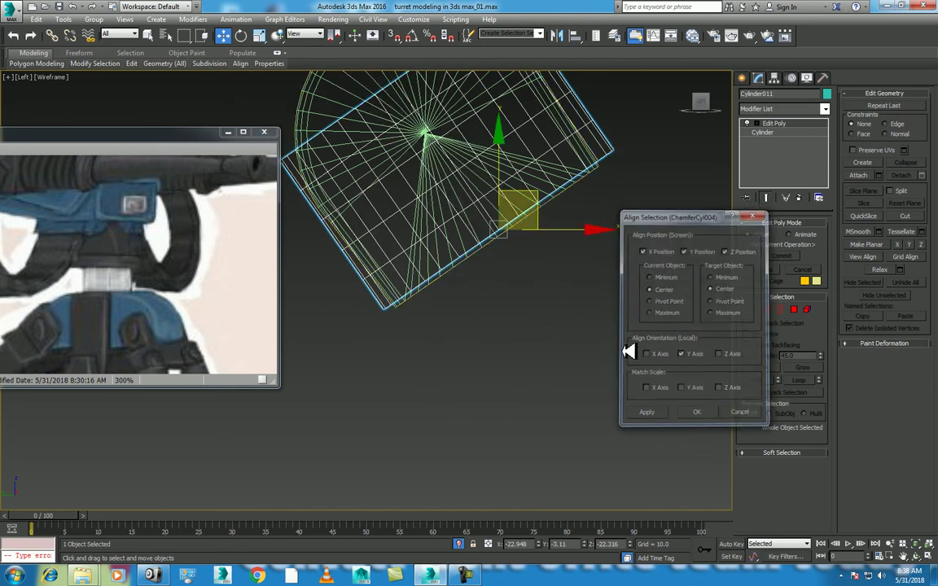
Switch the reference coordinate system to Local and stretch the cylinder along its local axis
click(305, 34)
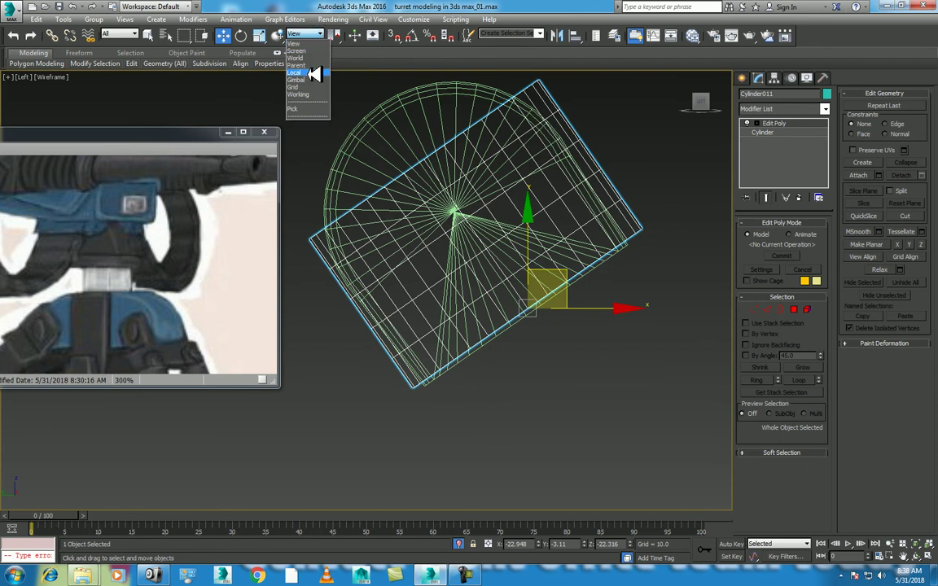
click(289, 64)
click(300, 34)
click(308, 73)
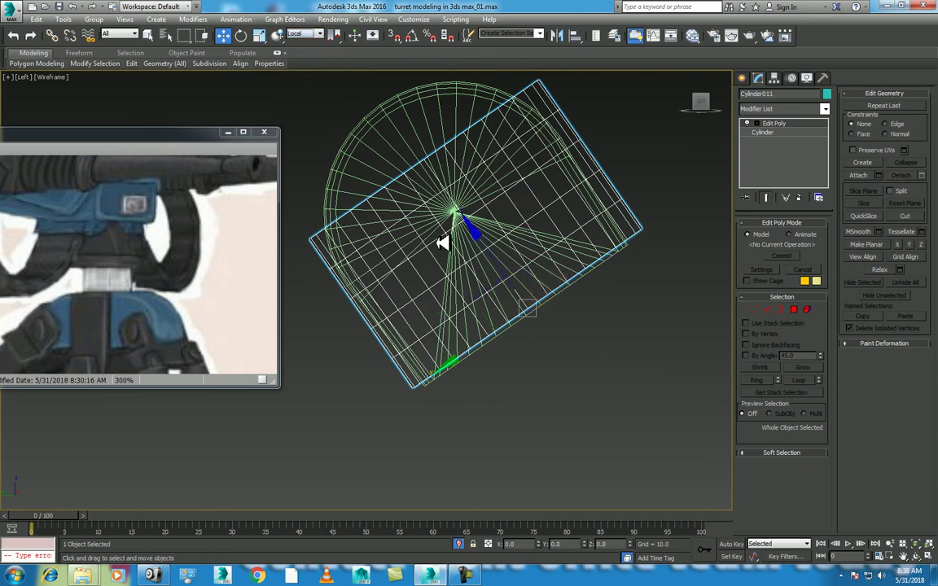
drag(478, 235, 580, 389)
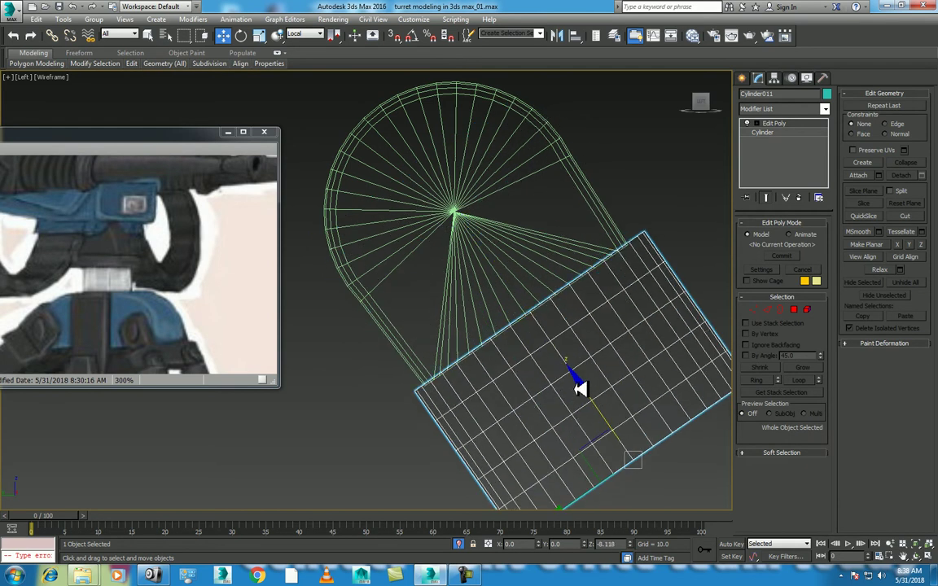
Shift the cylinder right along X in Front view and end isolation to show all turret parts
key(p)
alt+middle_drag(509, 329, 536, 320)
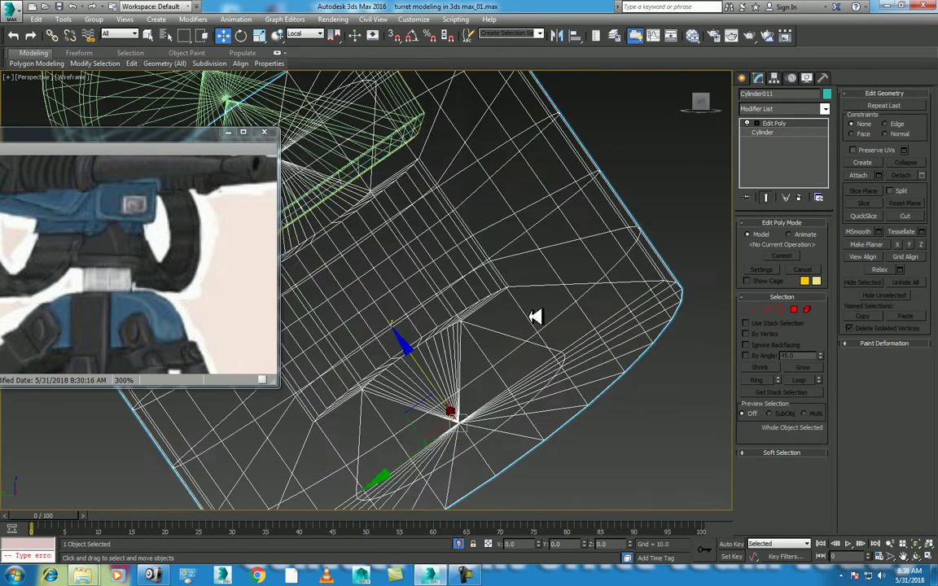
click(906, 552)
drag(503, 314, 483, 343)
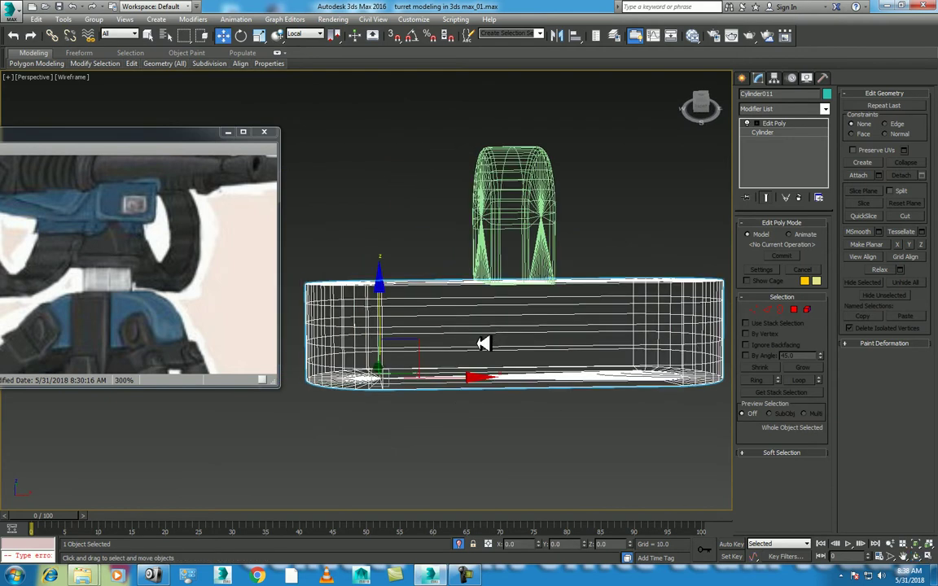
key(f)
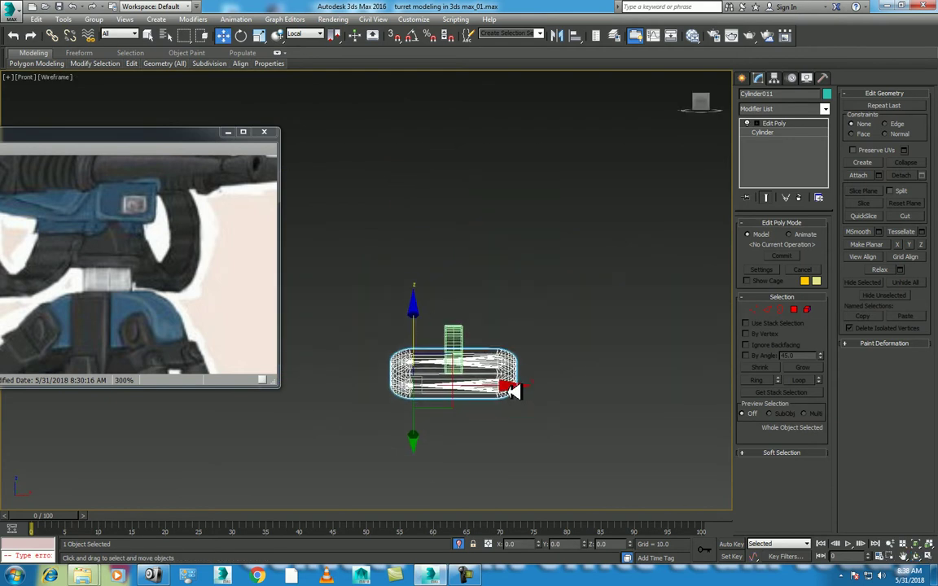
drag(510, 392, 551, 390)
right_click(547, 312)
click(583, 312)
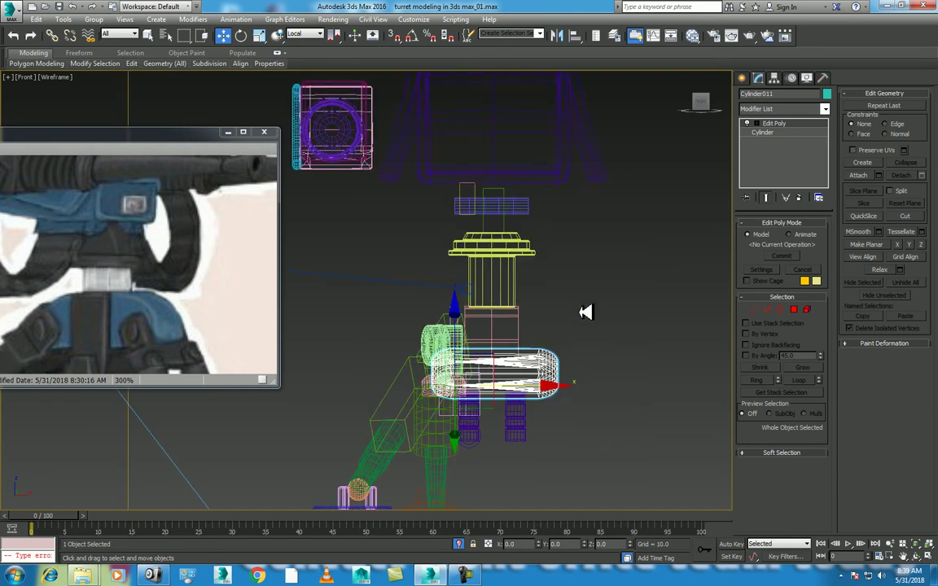
Frame the selected cylinder in a shaded Perspective view and orbit around the turret parts
key(p)
key(z)
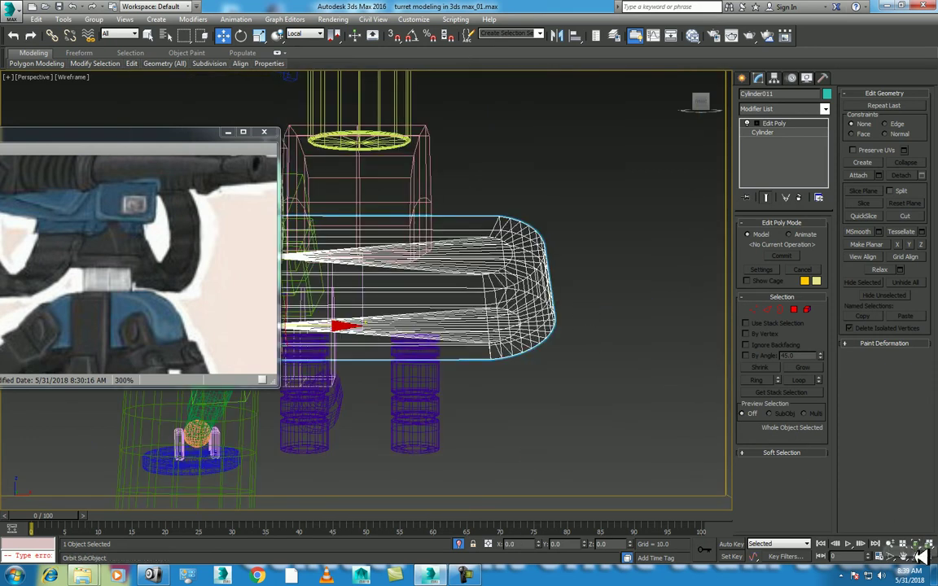
click(918, 556)
mouse_move(474, 311)
mouse_down()
mouse_move(466, 299)
mouse_move(549, 340)
mouse_move(472, 294)
mouse_move(443, 339)
mouse_move(532, 326)
mouse_move(554, 310)
mouse_move(465, 343)
mouse_move(514, 329)
mouse_move(489, 343)
mouse_up()
key(F3)
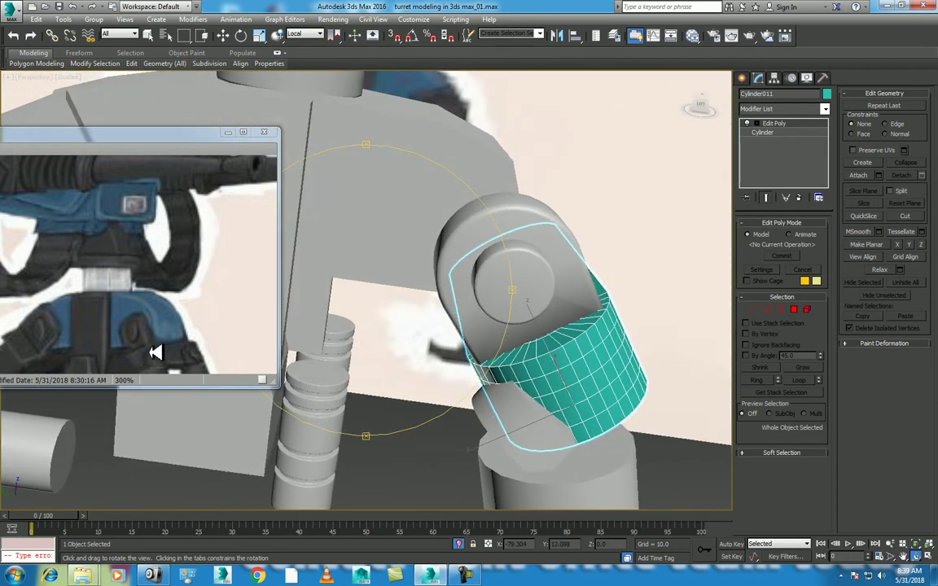
drag(145, 359, 155, 294)
mouse_move(480, 335)
mouse_down()
mouse_move(421, 335)
mouse_move(409, 351)
mouse_up()
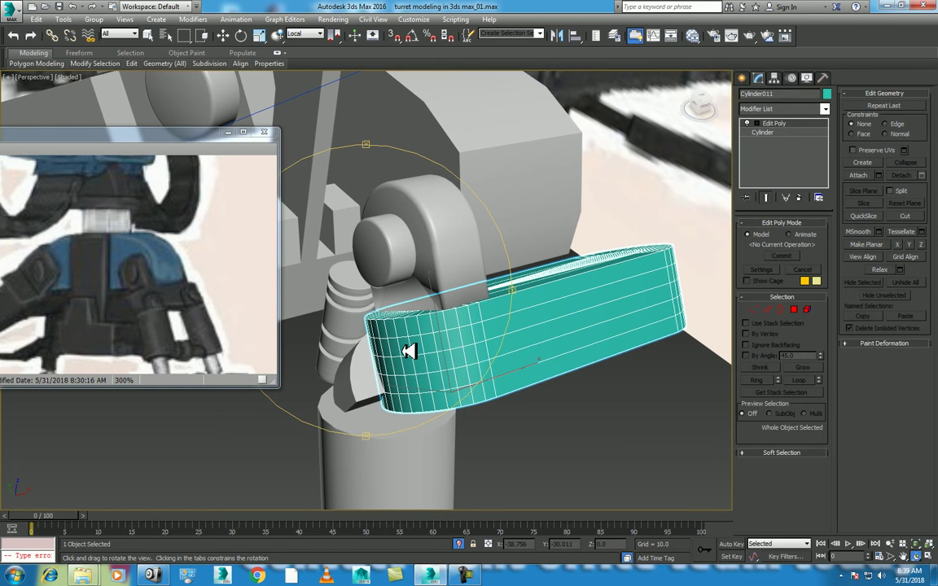
mouse_move(409, 351)
mouse_down()
mouse_move(447, 341)
mouse_move(465, 360)
mouse_up()
right_click(466, 360)
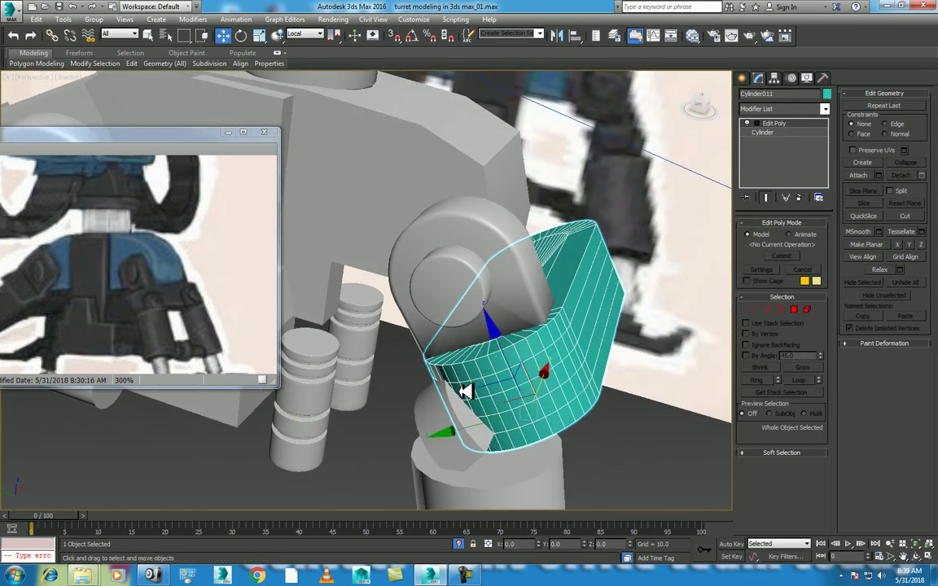
Shift Group001 down-right off the teal leg, then view Cylinder011 from the Left at frame 86
click(451, 426)
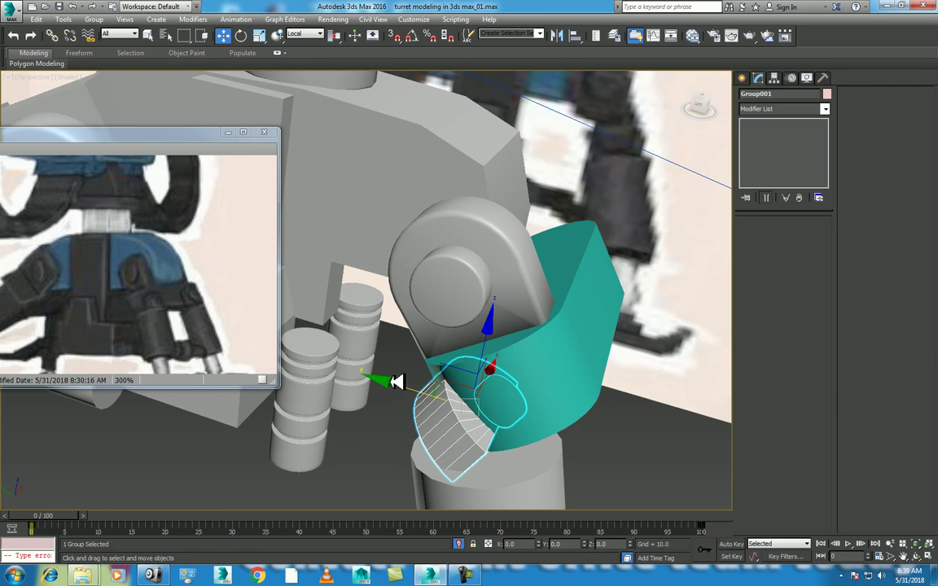
drag(396, 382, 566, 393)
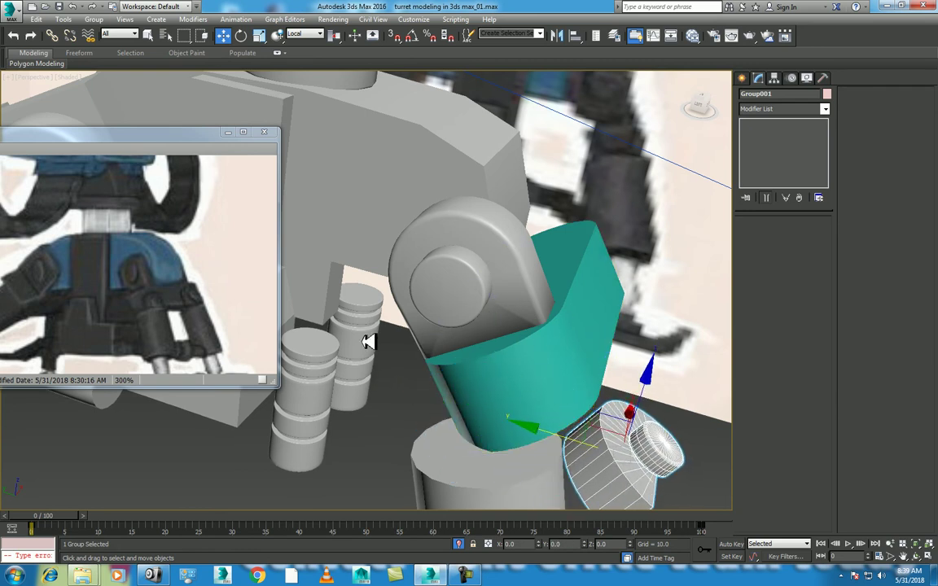
click(536, 346)
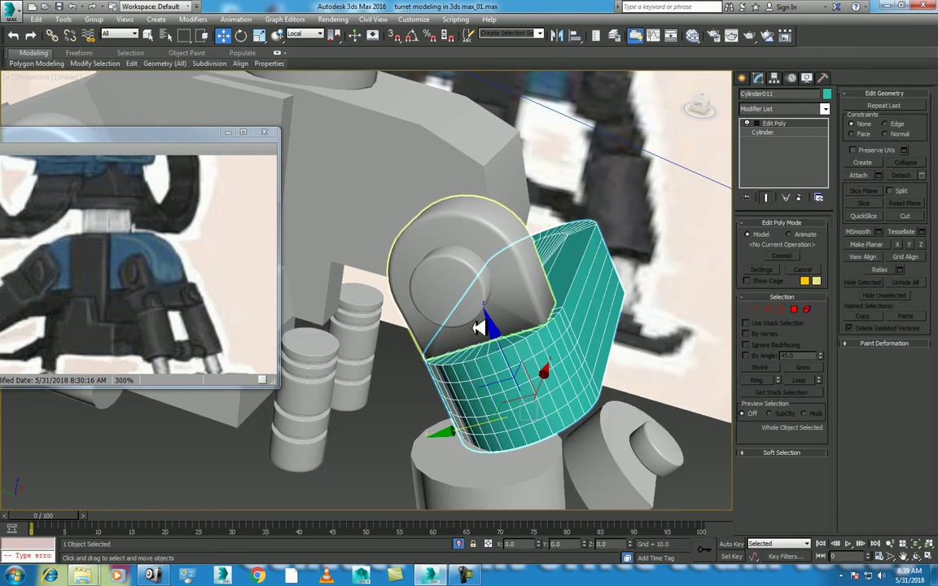
key(l)
scroll(575, 325, down, 1)
scroll(571, 334, down, 3)
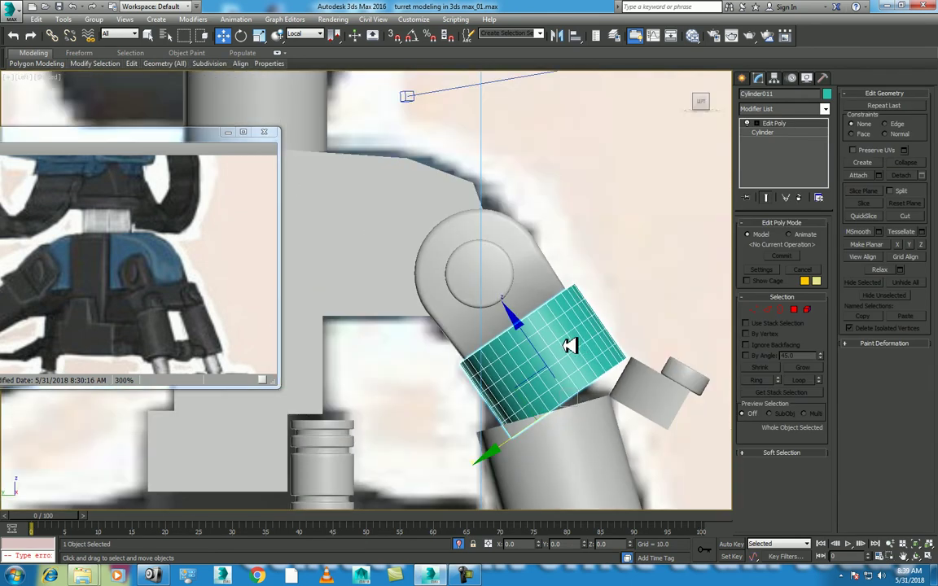
drag(72, 509, 597, 511)
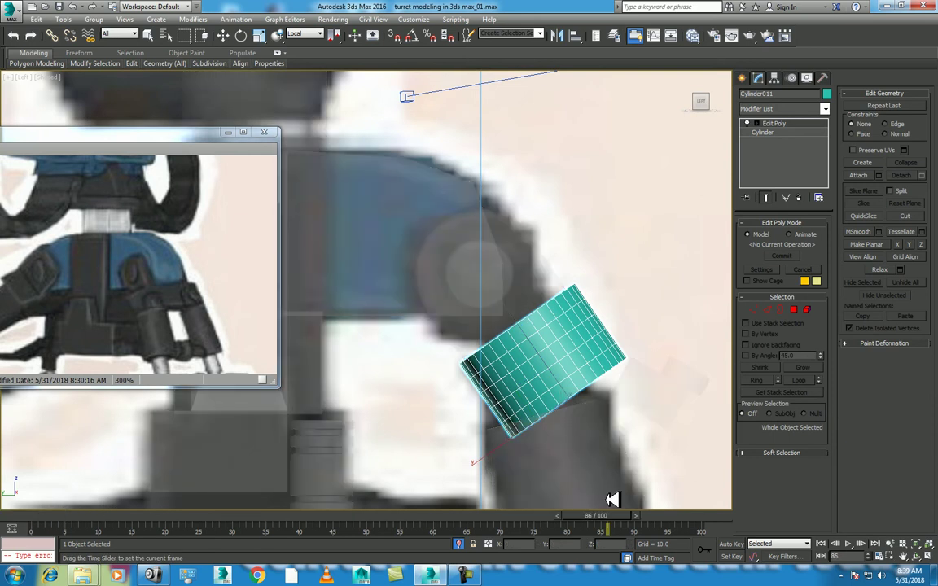
Switch the Slate Material Editor to the Compact Material Editor, drag it aside, and close it
key(m)
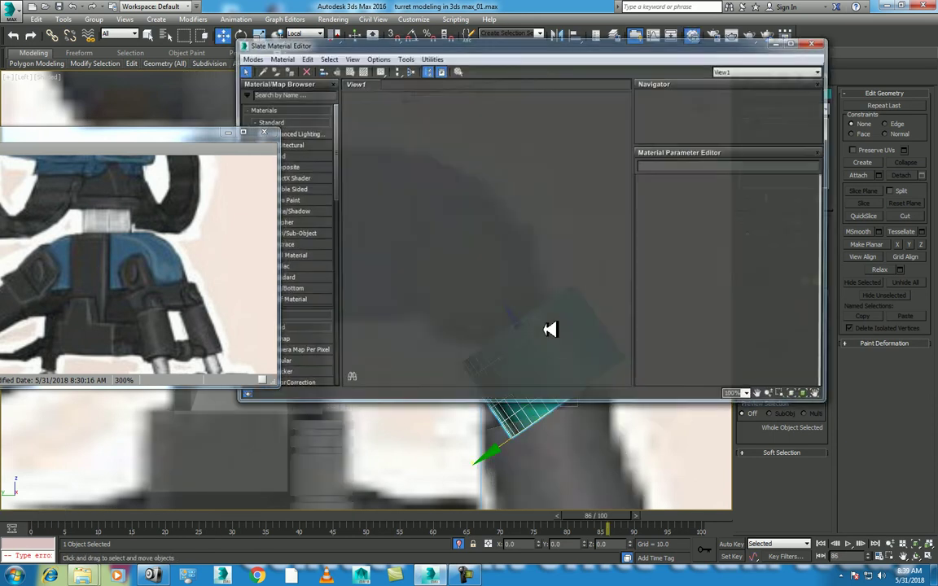
click(249, 58)
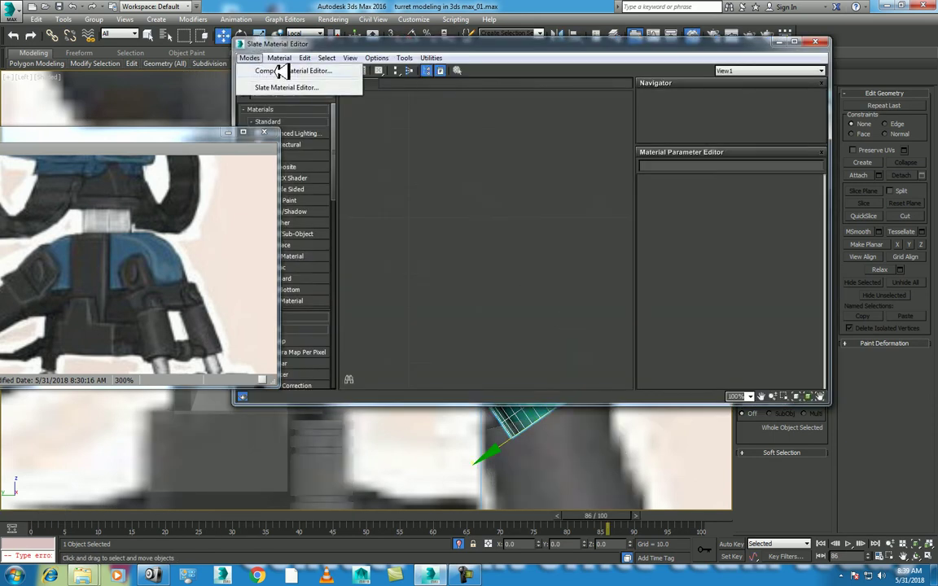
click(281, 71)
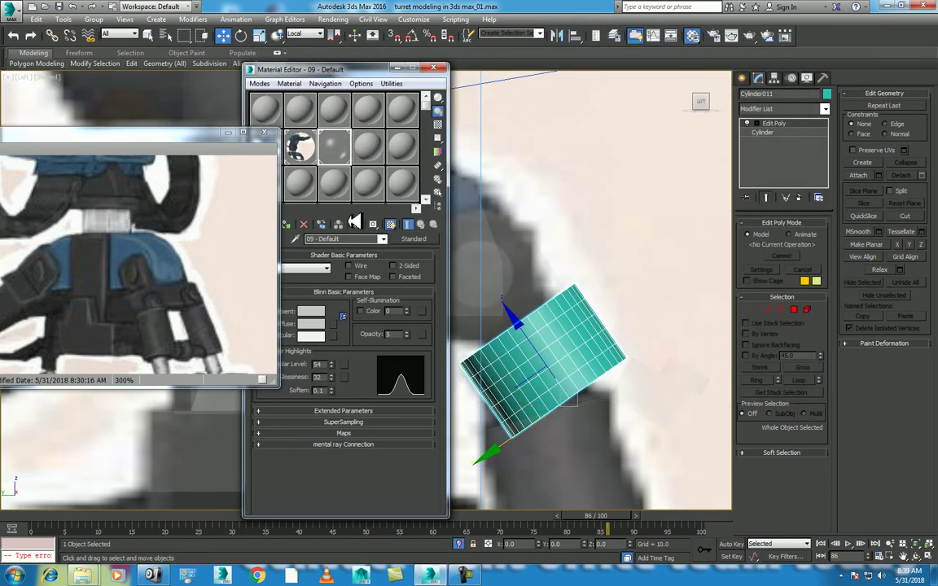
drag(367, 70, 595, 66)
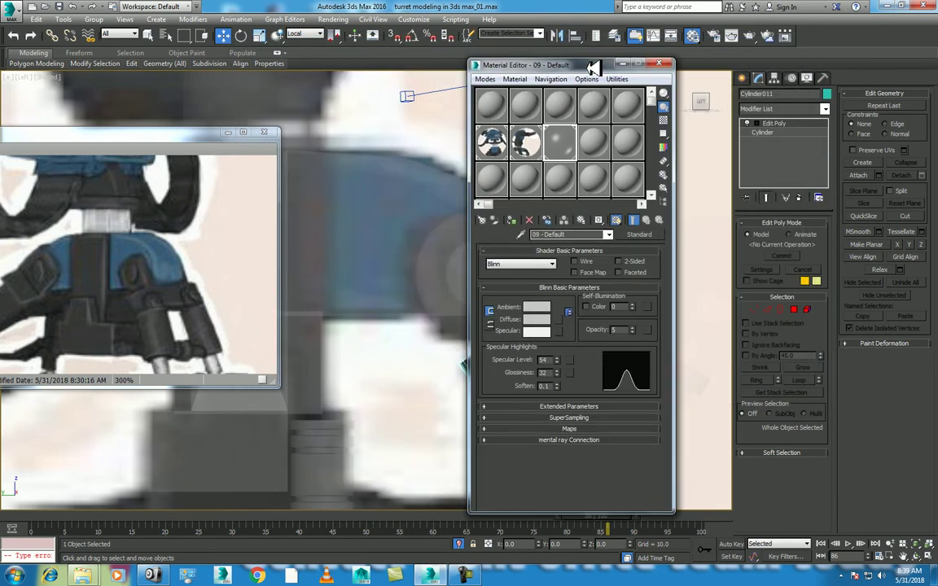
click(661, 63)
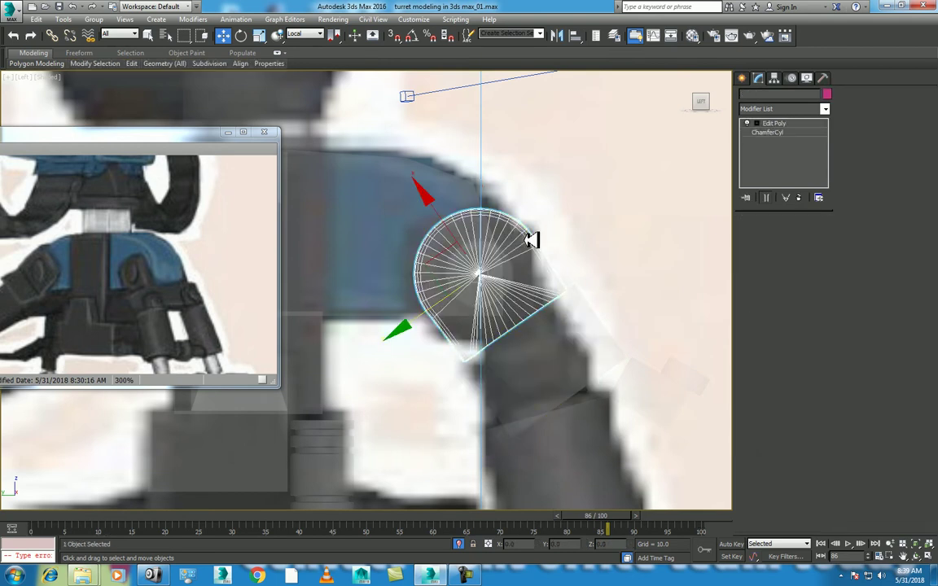
Shrink both hinge pieces slightly and nudge them up and left
ctrl+click(505, 270)
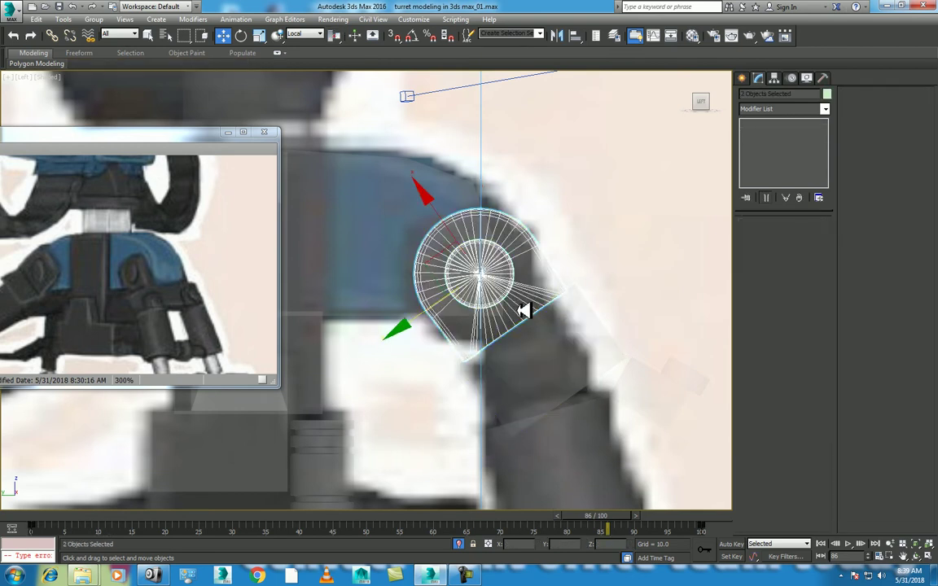
key(r)
drag(495, 268, 489, 273)
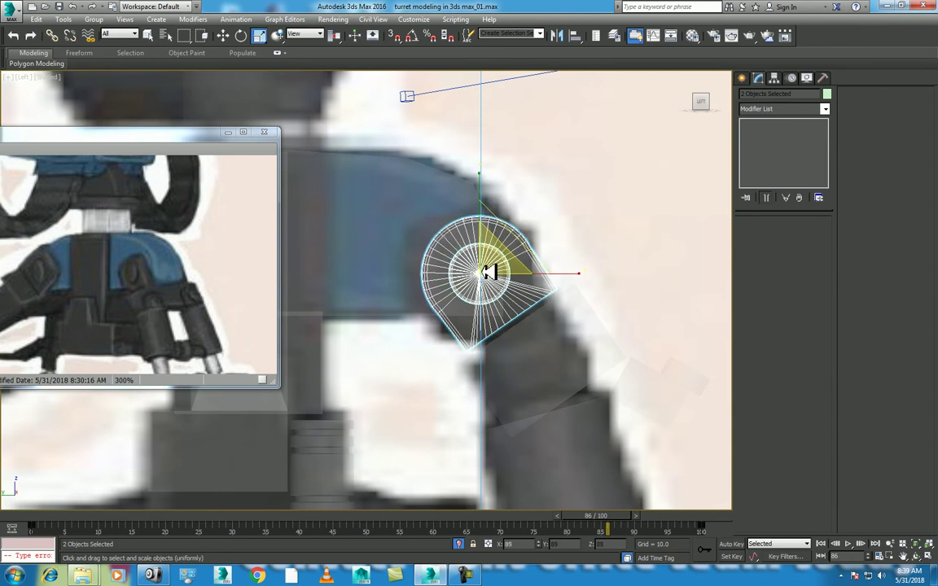
key(w)
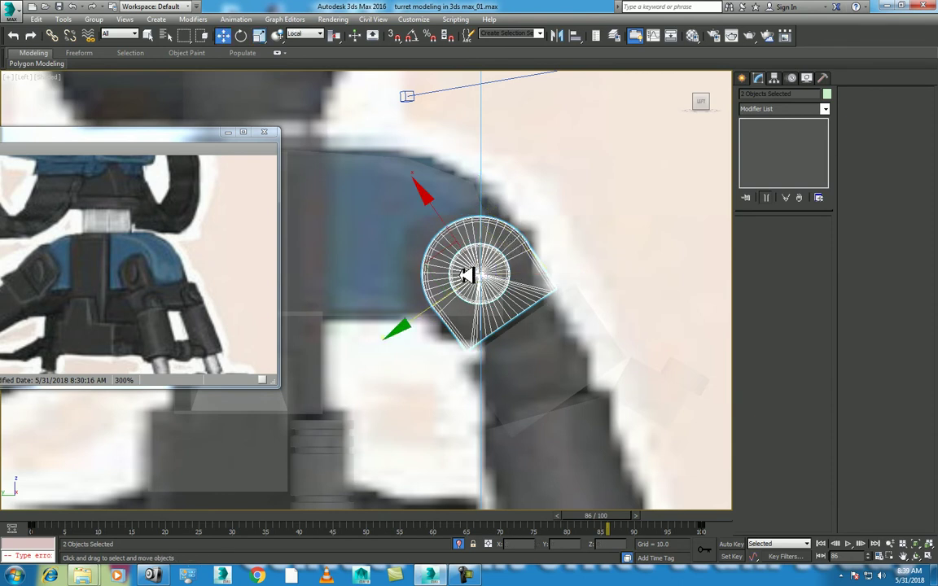
mouse_move(442, 256)
mouse_down()
mouse_move(435, 249)
mouse_move(446, 261)
mouse_up()
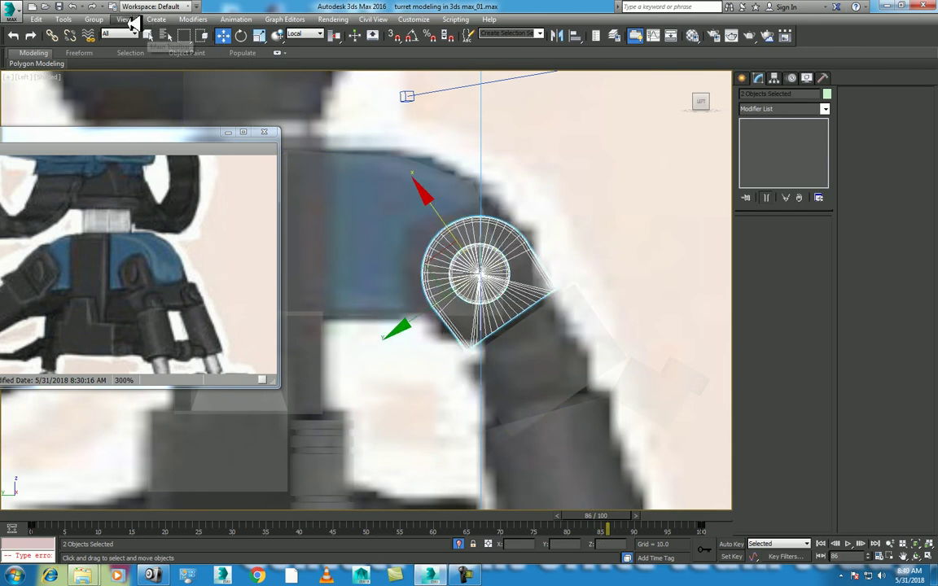
Group the two hinge pieces as Group002 and nudge the group left and up
click(94, 19)
click(119, 34)
click(479, 305)
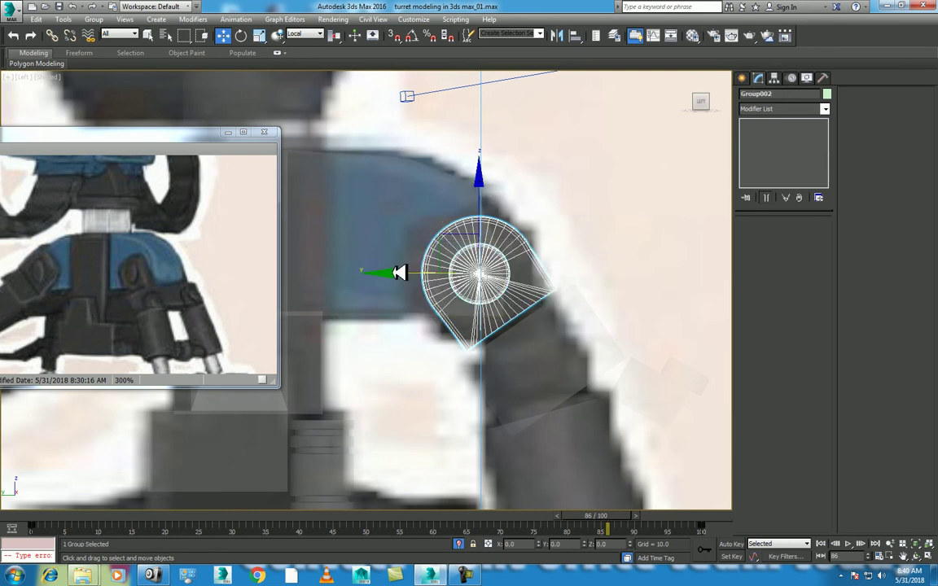
drag(403, 271, 392, 272)
drag(473, 176, 470, 173)
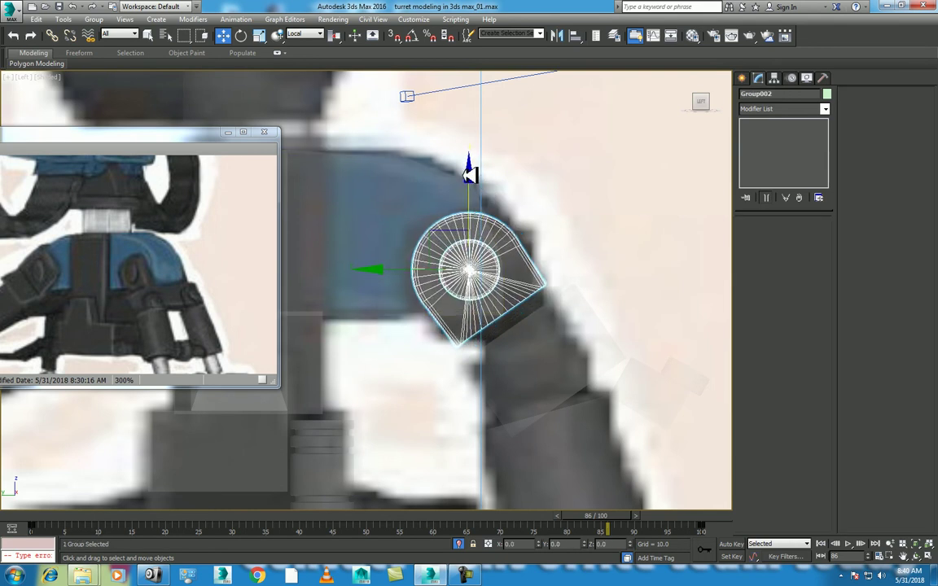
Move Cylinder011 upward, then orbit the leg in wireframe Perspective at frame 64
click(537, 338)
mouse_move(524, 329)
mouse_down()
mouse_move(505, 311)
mouse_move(519, 315)
mouse_up()
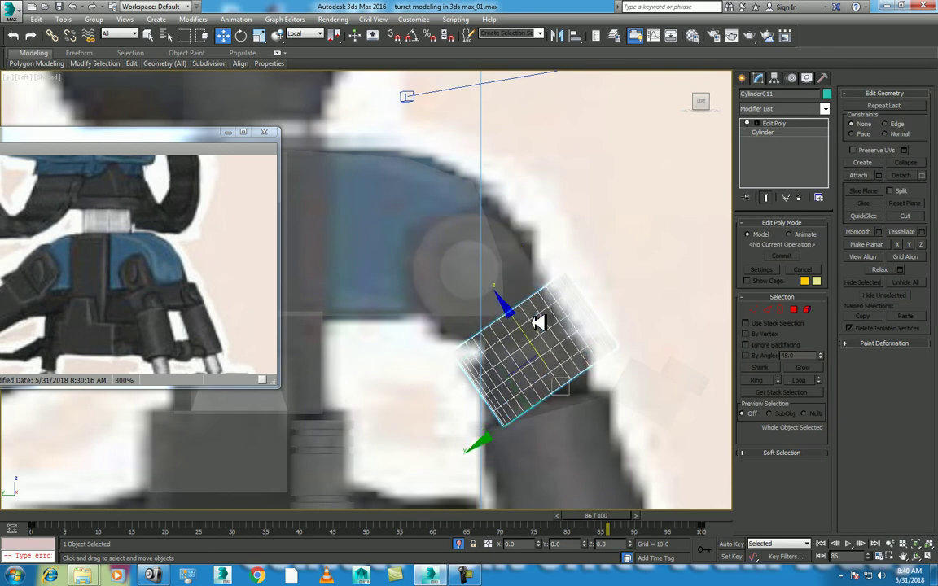
middle_drag(519, 314, 511, 324)
mouse_move(576, 356)
alt+middle_down()
mouse_move(597, 399)
mouse_move(589, 383)
alt+middle_up()
click(922, 554)
mouse_move(601, 404)
mouse_down()
mouse_move(444, 329)
mouse_move(398, 335)
mouse_move(403, 344)
mouse_move(457, 328)
mouse_move(448, 342)
mouse_up()
key(F3)
click(90, 515)
drag(90, 514, 454, 515)
Return to frame 10 and switch the viewport to Realistic shading with the material editor open
right_click(307, 416)
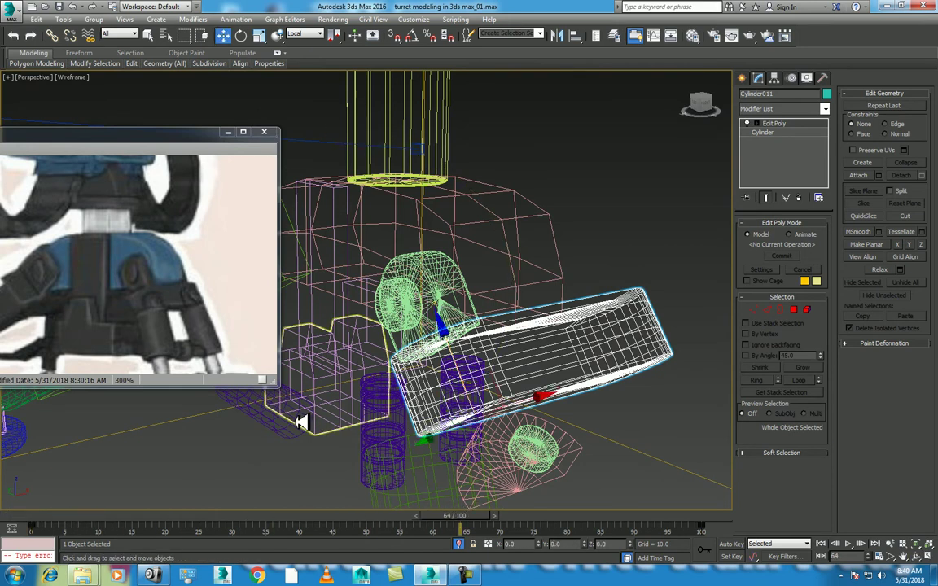
key(m)
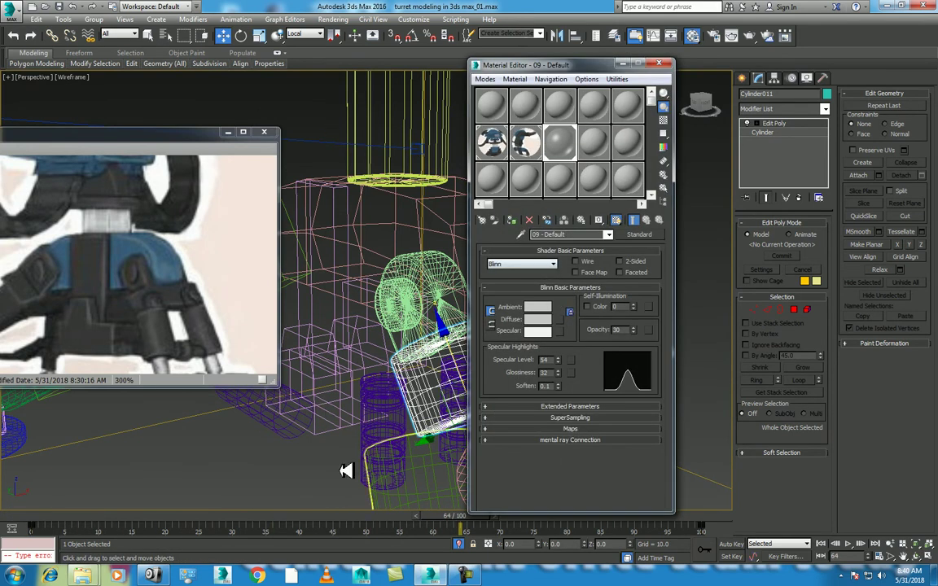
drag(246, 515, 106, 515)
click(91, 74)
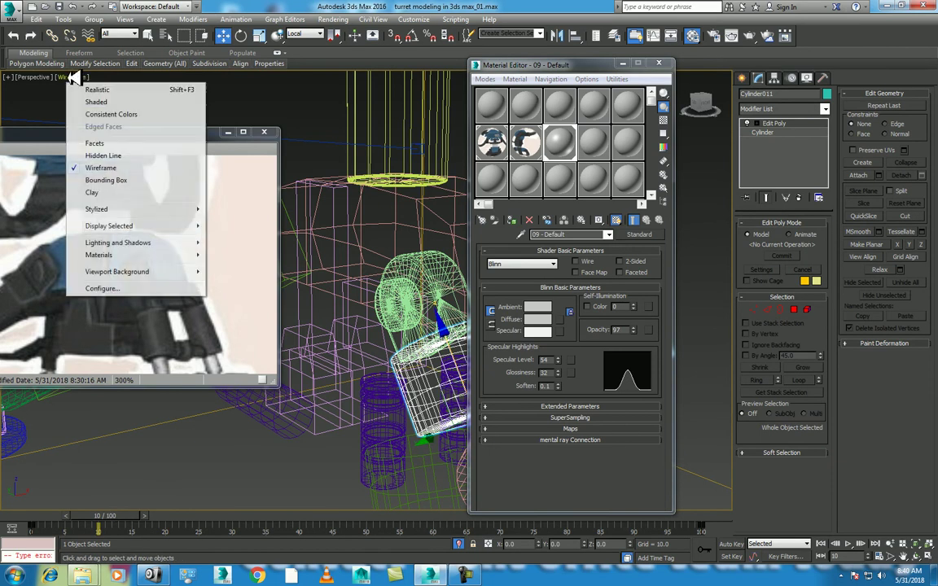
click(93, 87)
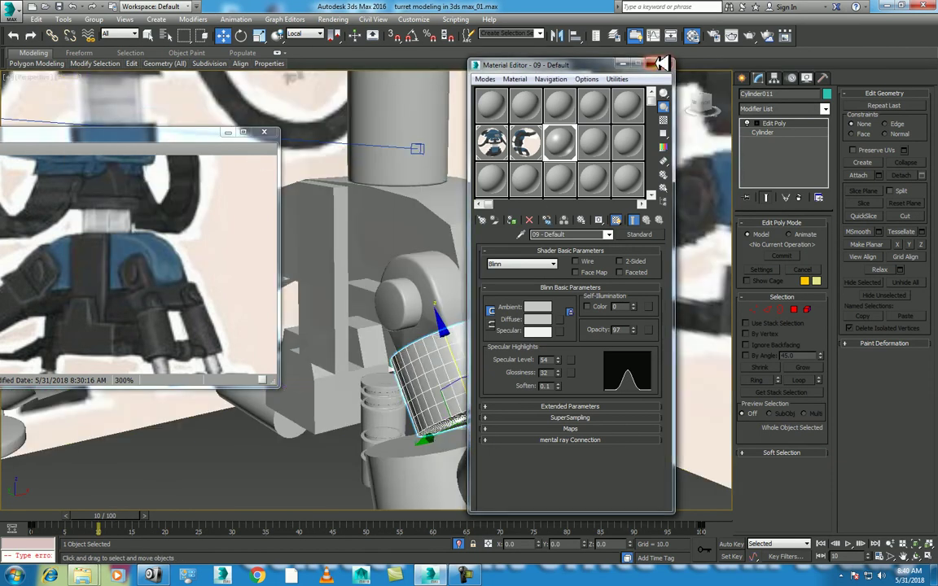
click(658, 63)
Undo the latest bracket edits to restore its earlier pose
key(ctrl+z)
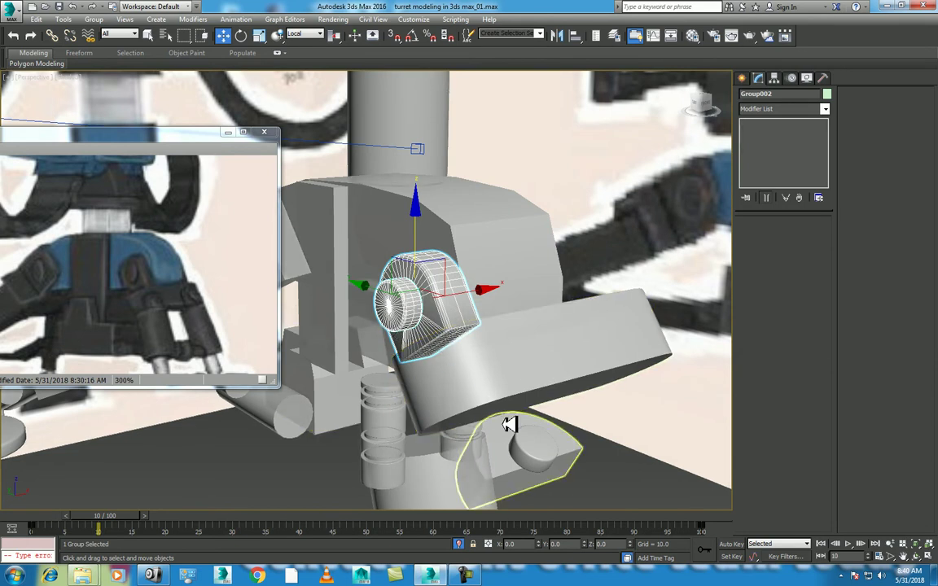
key(ctrl+y)
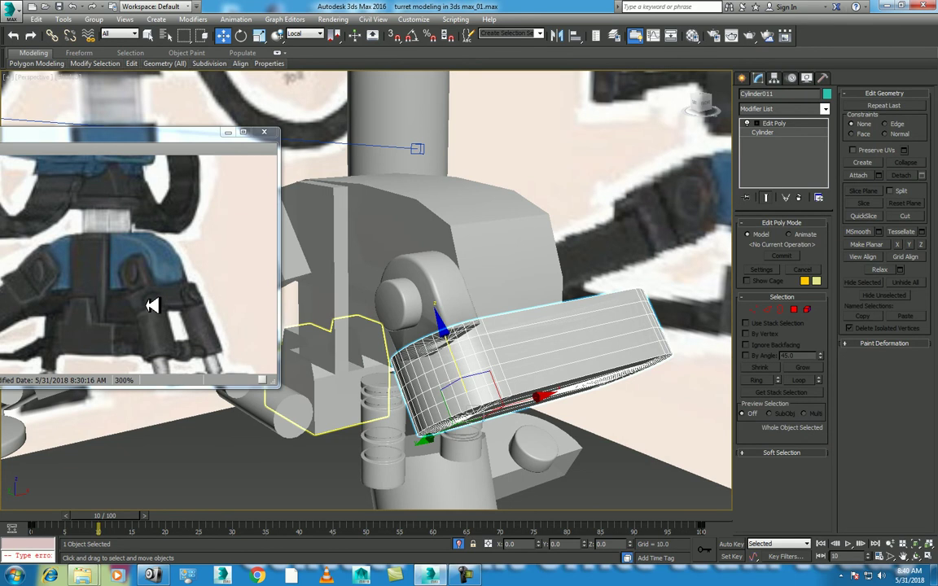
key(ctrl+z)
Rotate Group001 in the Left view so the bracket tilts more steeply
key(l)
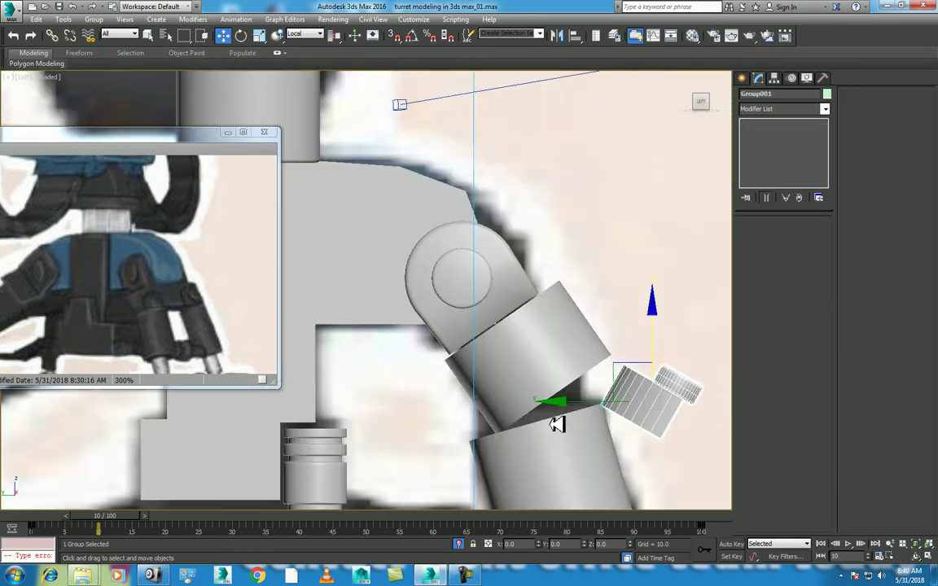
drag(619, 364, 576, 263)
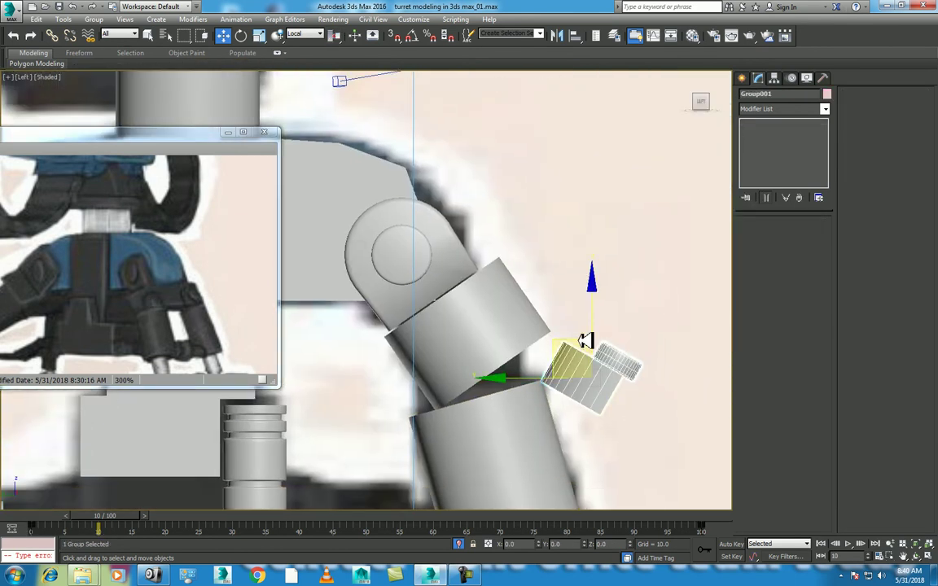
key(e)
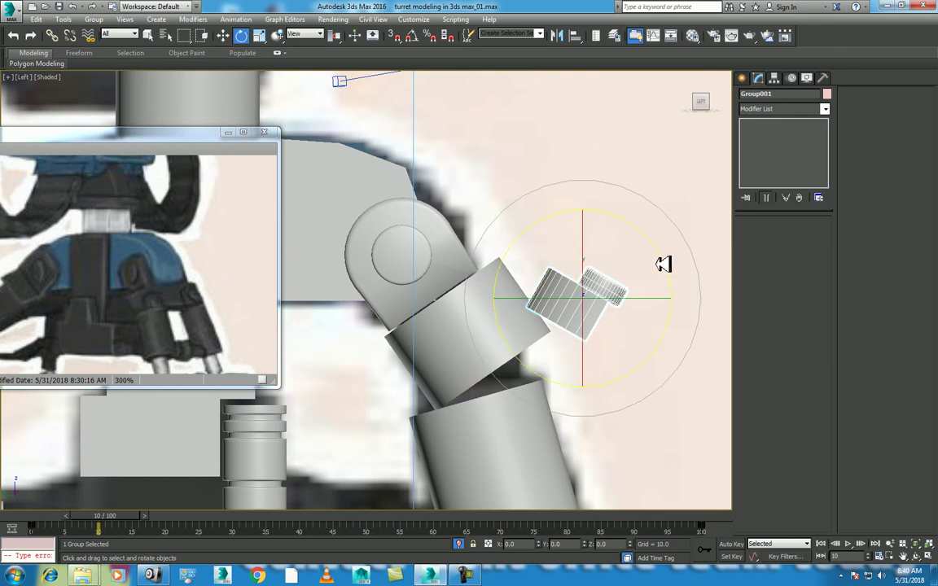
drag(651, 231, 665, 255)
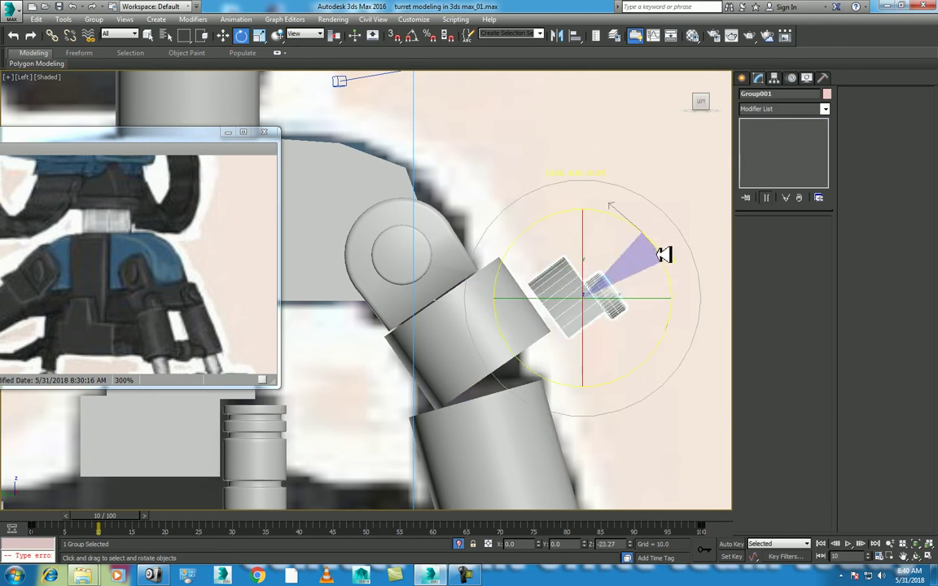
middle_drag(666, 256, 600, 267)
scroll(601, 267, up, 2)
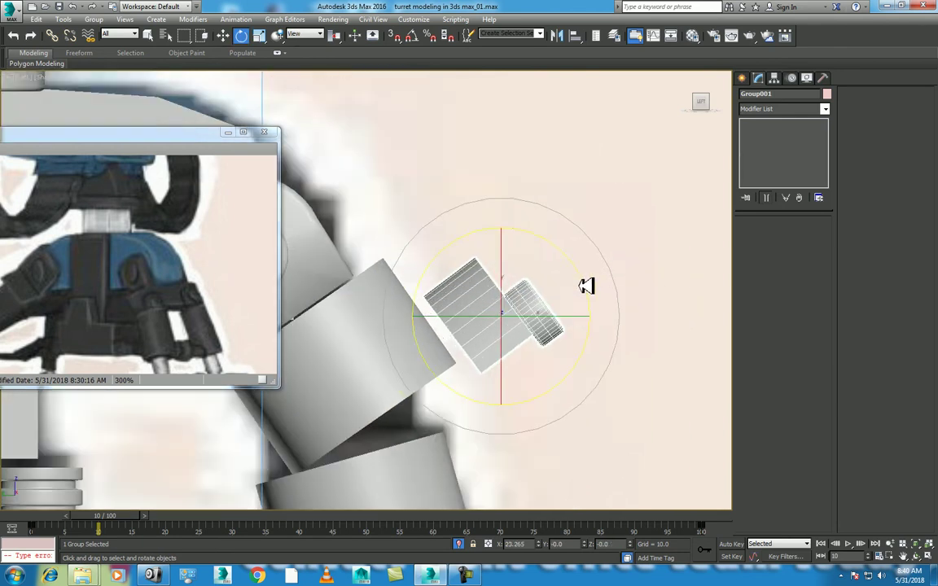
drag(574, 254, 575, 255)
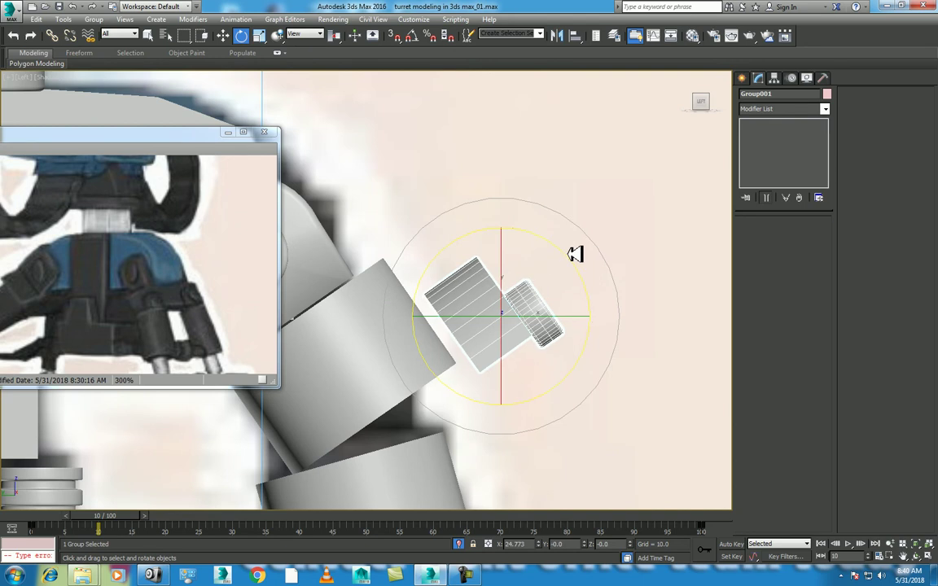
Check the bracket's new tilt from the Top and Left views, framed on the group
key(t)
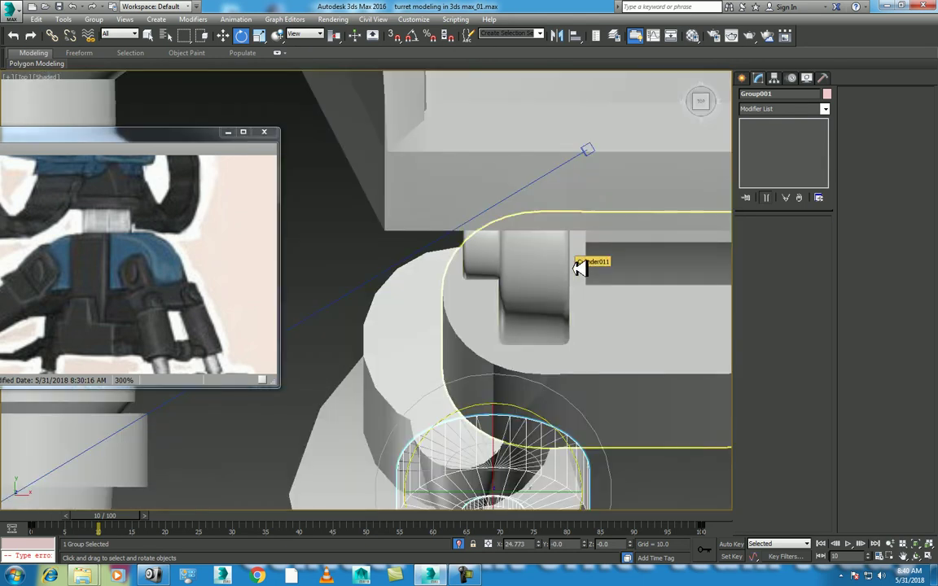
key(l)
key(z)
middle_drag(540, 285, 588, 316)
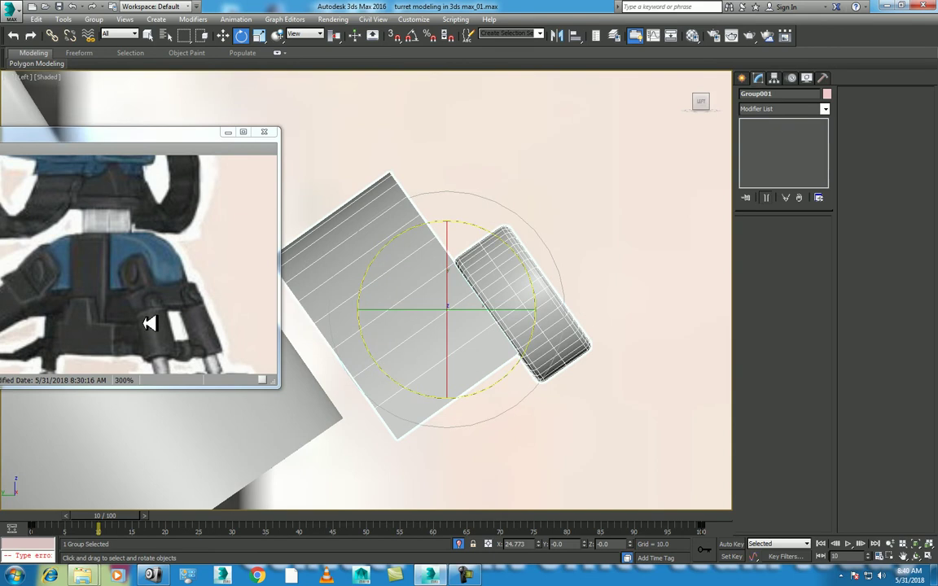
drag(454, 316, 403, 355)
Open Group001 so its parts can be edited individually
key(w)
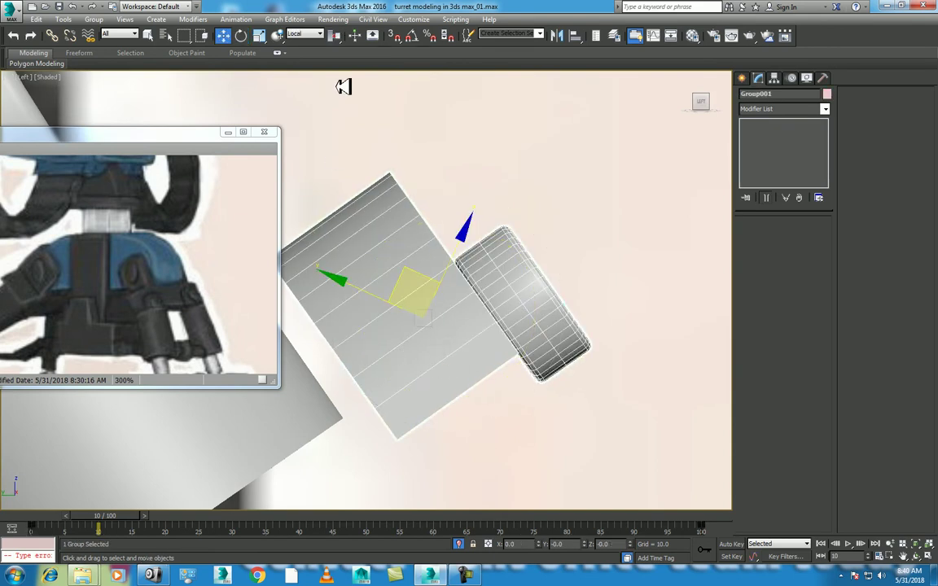
click(130, 36)
click(94, 19)
click(95, 19)
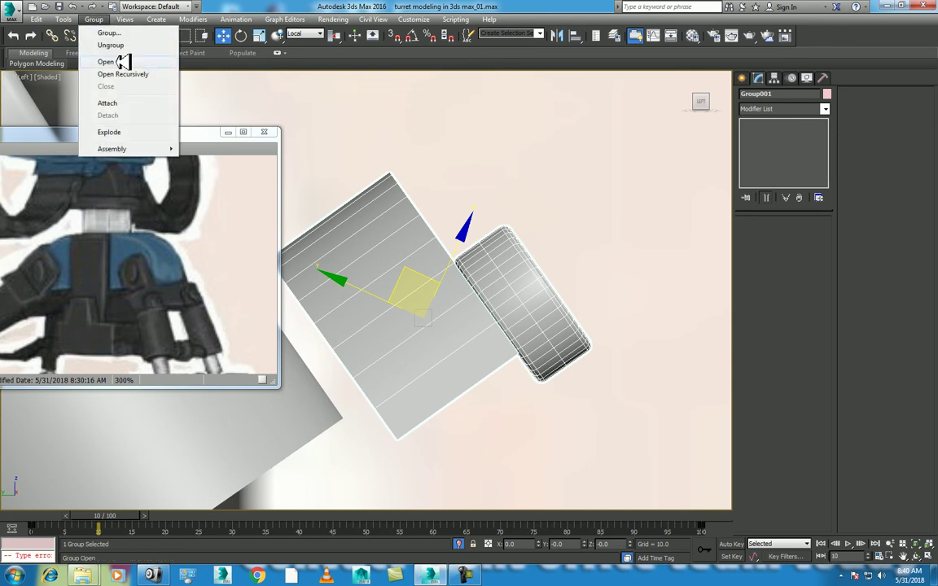
click(116, 61)
Scale Cylinder010 thinner along one axis using the Local coordinate system
click(360, 312)
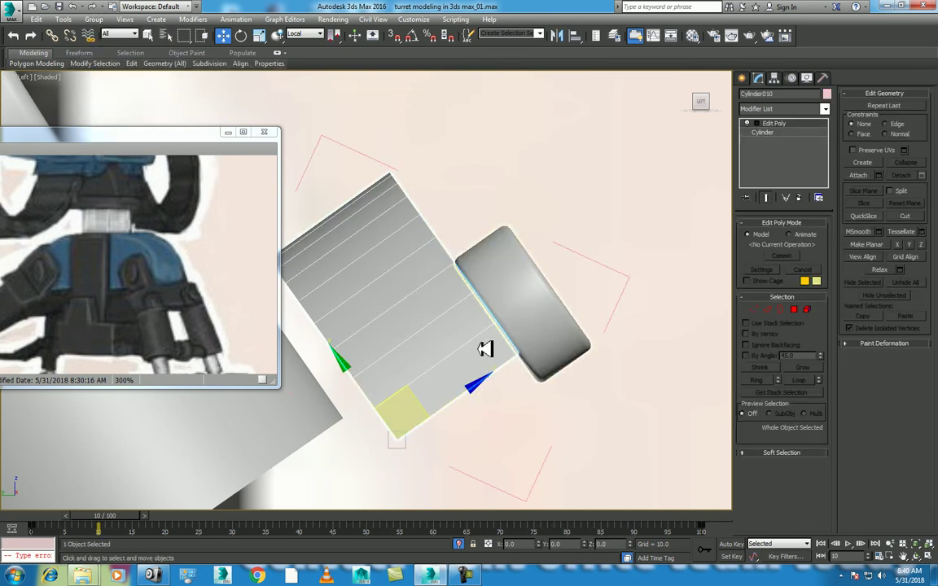
key(r)
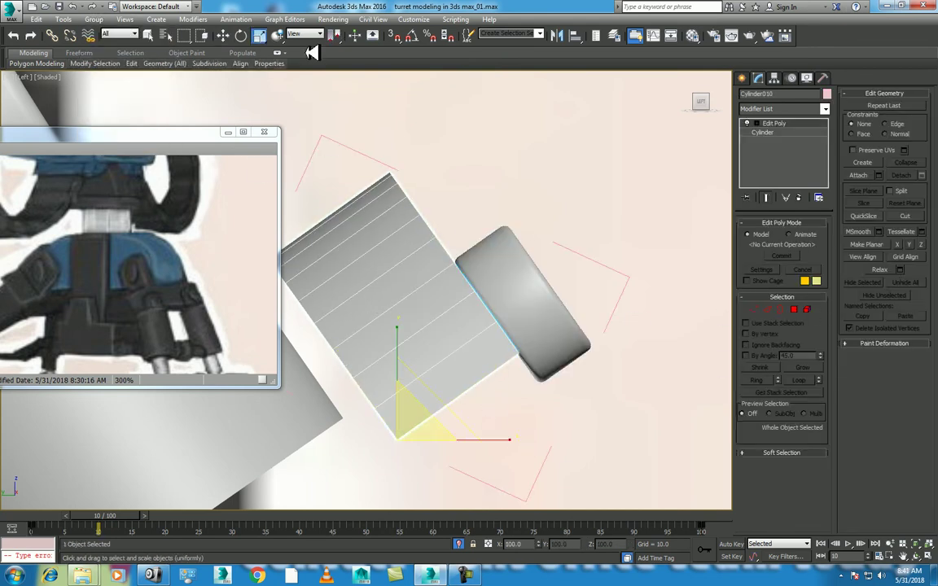
click(308, 34)
click(307, 72)
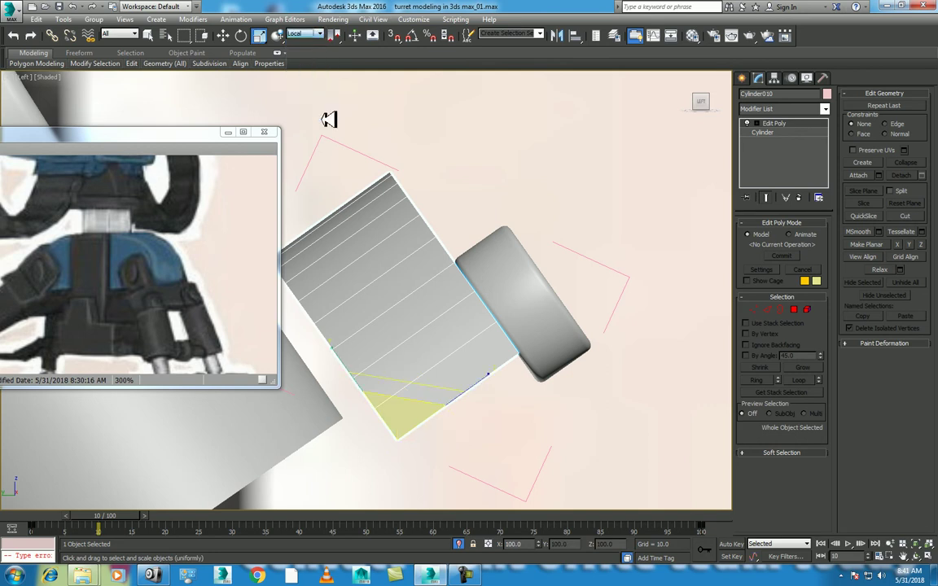
drag(525, 384, 434, 420)
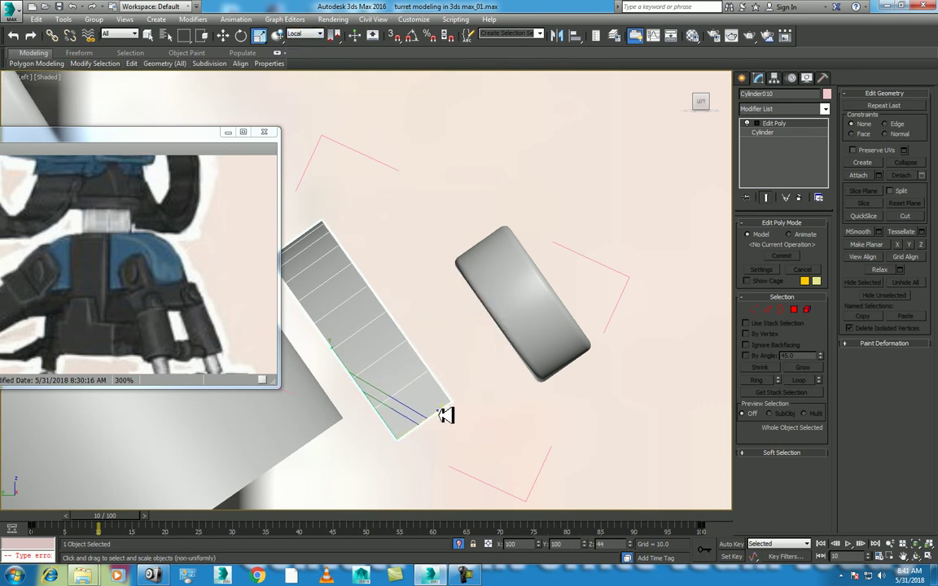
drag(434, 420, 418, 425)
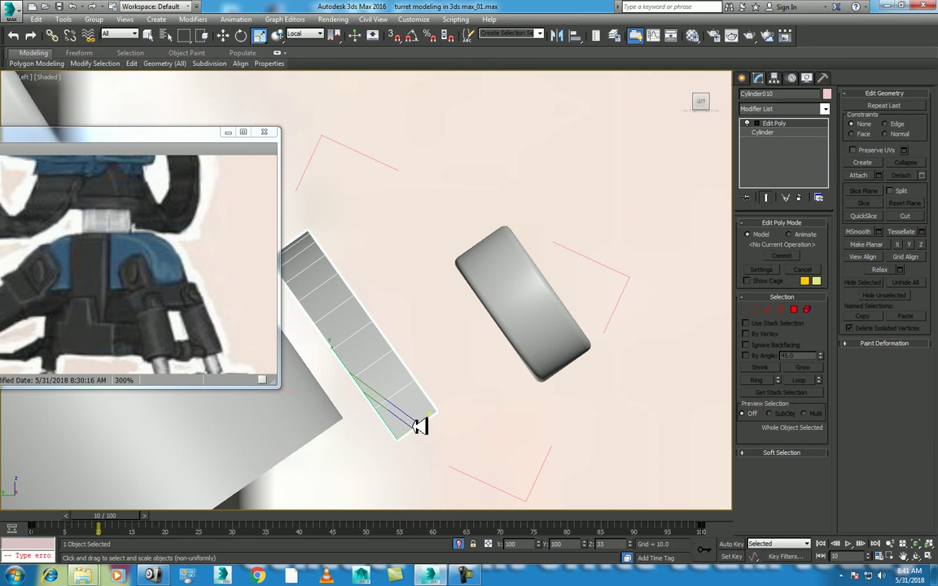
Move ChamferCyl005 against the box's hub and orbit around the two selected parts
click(535, 329)
key(w)
drag(477, 341, 376, 408)
key(r)
key(w)
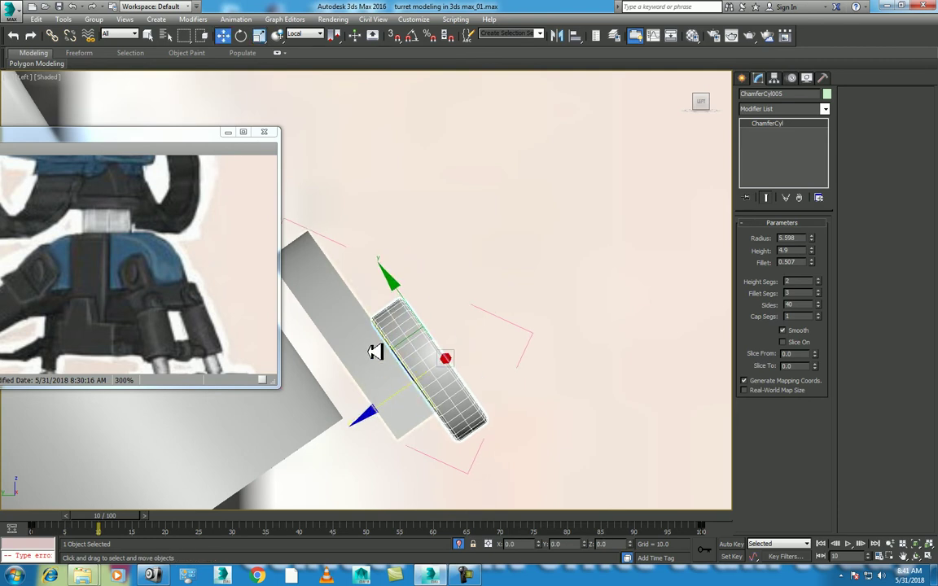
ctrl+click(374, 352)
scroll(374, 351, up, 3)
scroll(465, 383, down, 2)
scroll(594, 411, down, 2)
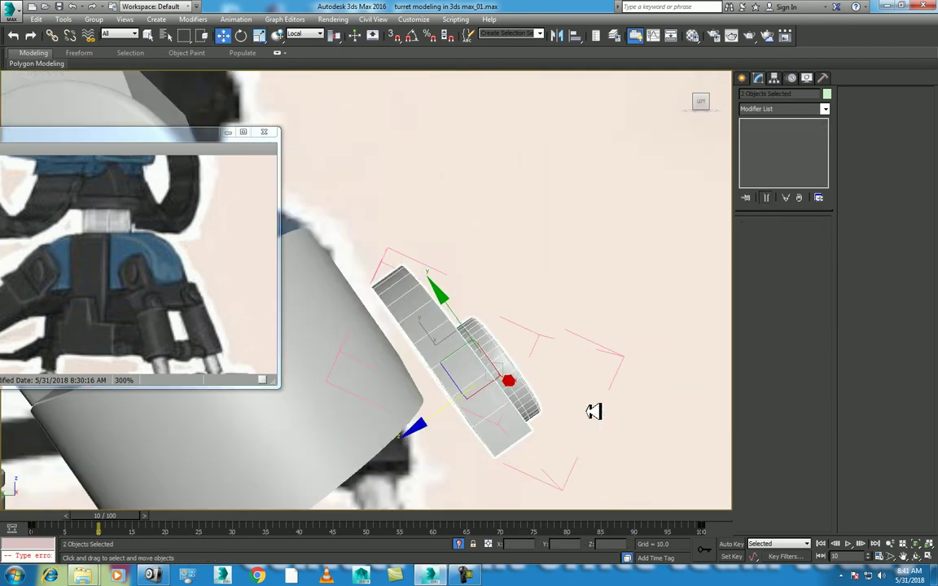
click(918, 557)
mouse_move(616, 398)
mouse_down()
mouse_move(399, 340)
mouse_move(379, 369)
mouse_move(325, 367)
mouse_move(431, 359)
mouse_move(524, 366)
mouse_up()
Close Group001 over the fan and hub, then uniformly scale it to about 46%
key(w)
click(493, 367)
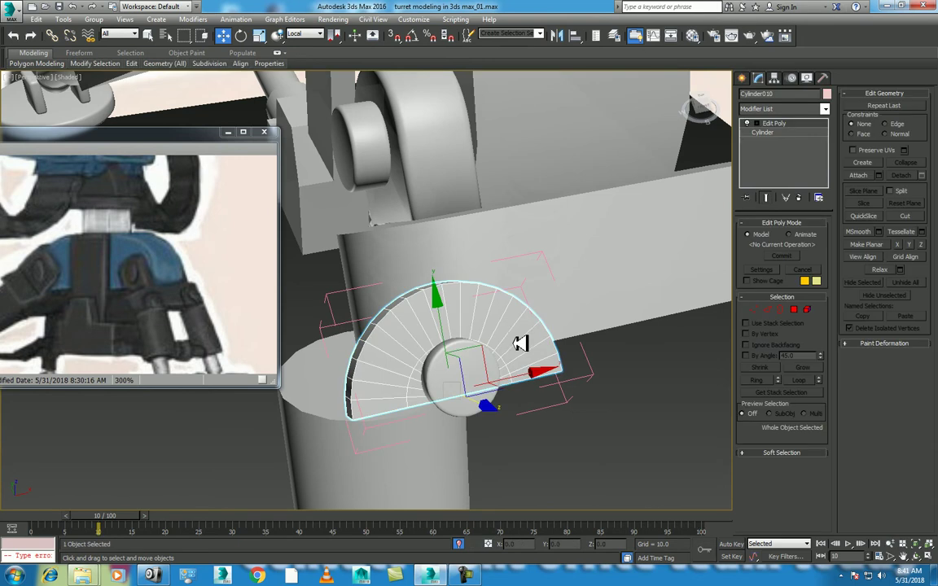
key(r)
ctrl+click(482, 375)
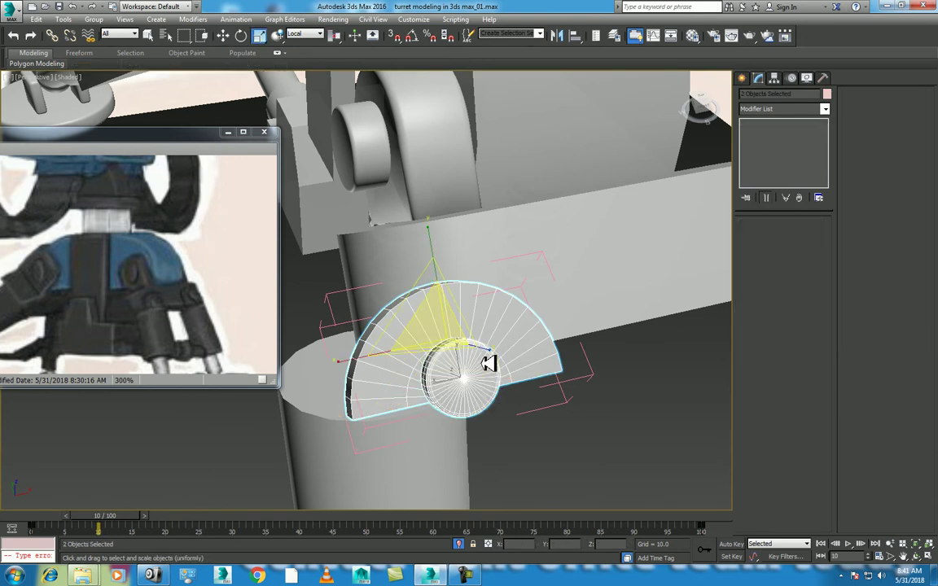
click(94, 19)
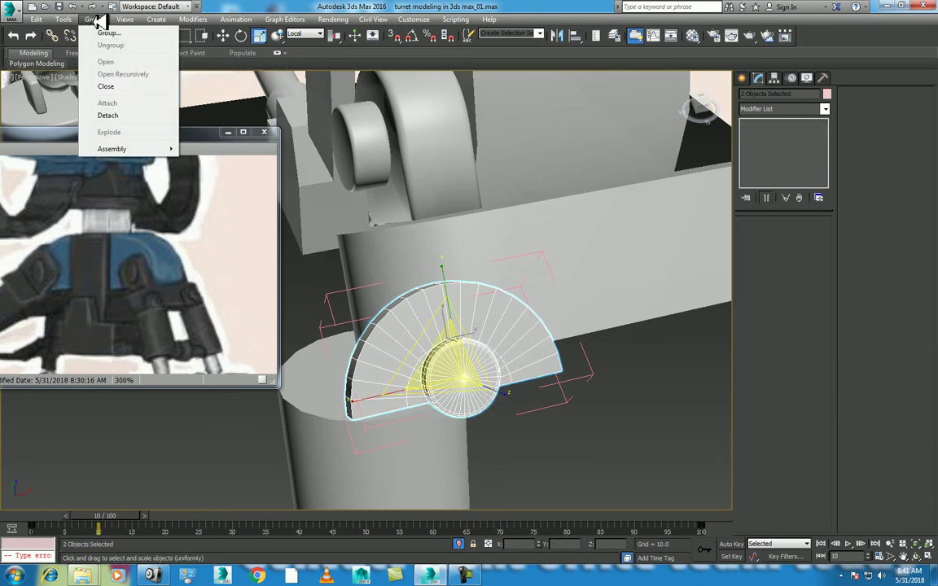
click(130, 87)
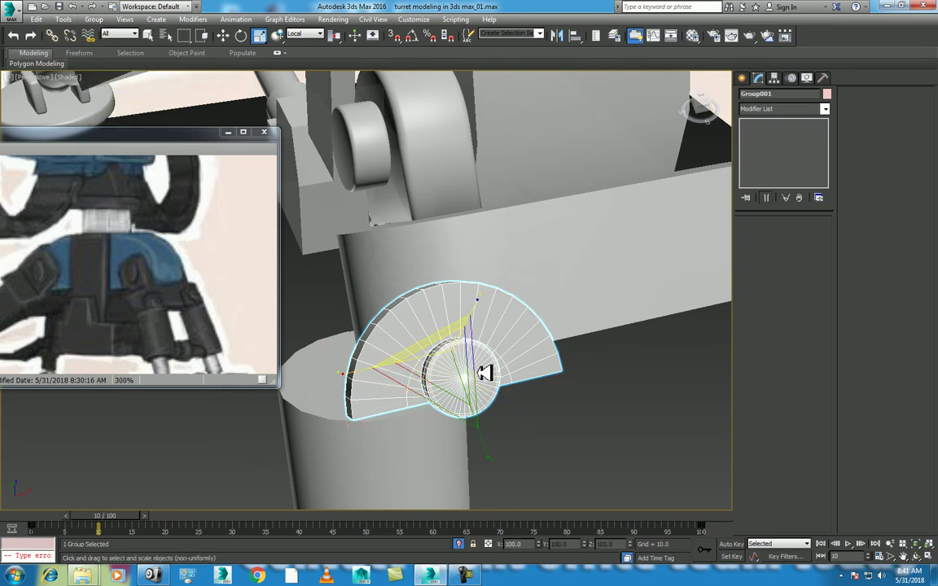
mouse_move(455, 372)
mouse_down()
mouse_move(438, 437)
mouse_move(369, 368)
mouse_up()
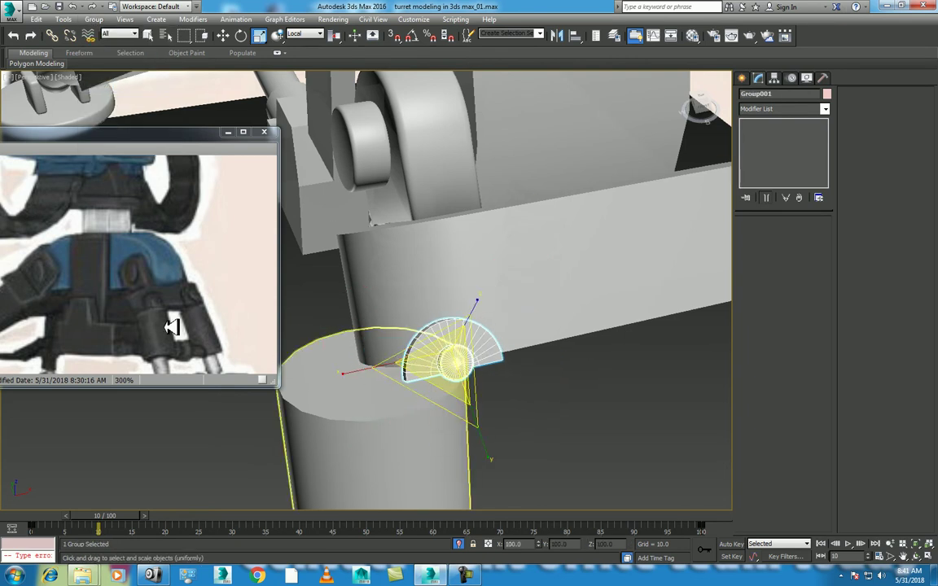
scroll(278, 395, down, 3)
mouse_move(488, 359)
alt+middle_down()
mouse_move(523, 346)
mouse_move(507, 334)
mouse_move(489, 286)
mouse_move(480, 318)
mouse_move(538, 348)
mouse_move(463, 350)
mouse_move(496, 371)
mouse_move(456, 298)
alt+middle_up()
Align Cylinder011 to the upper chamfer cylinder, then move it down onto the leg joint
click(456, 297)
key(alt+a)
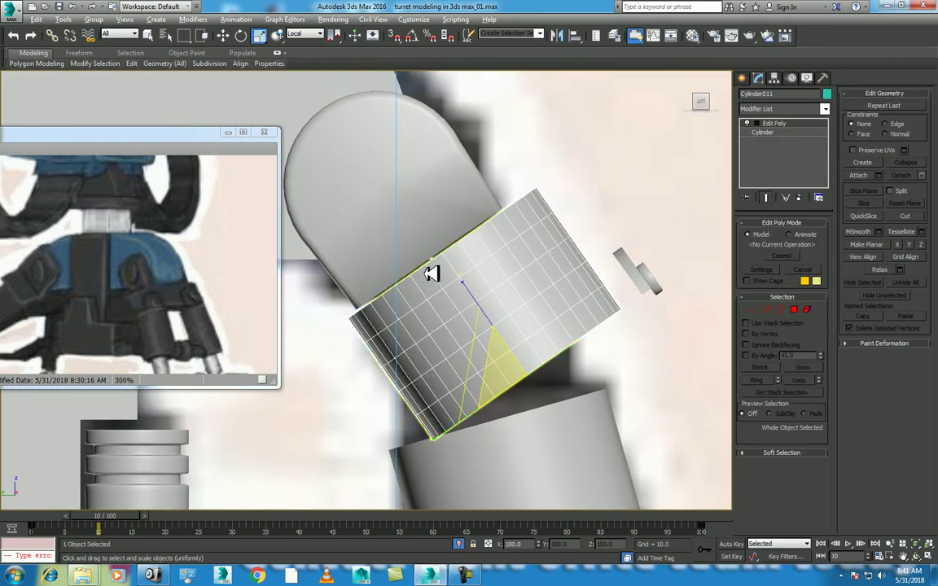
click(411, 215)
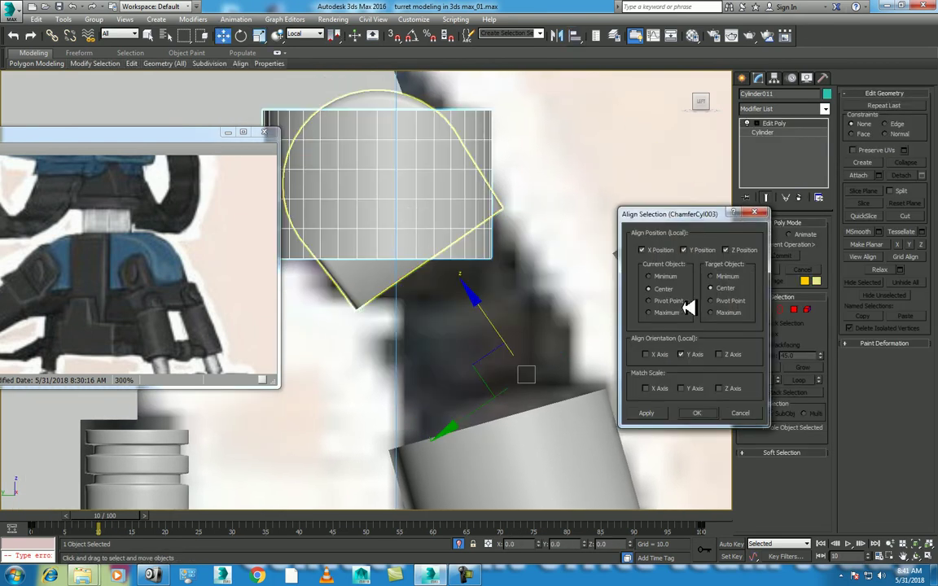
click(657, 353)
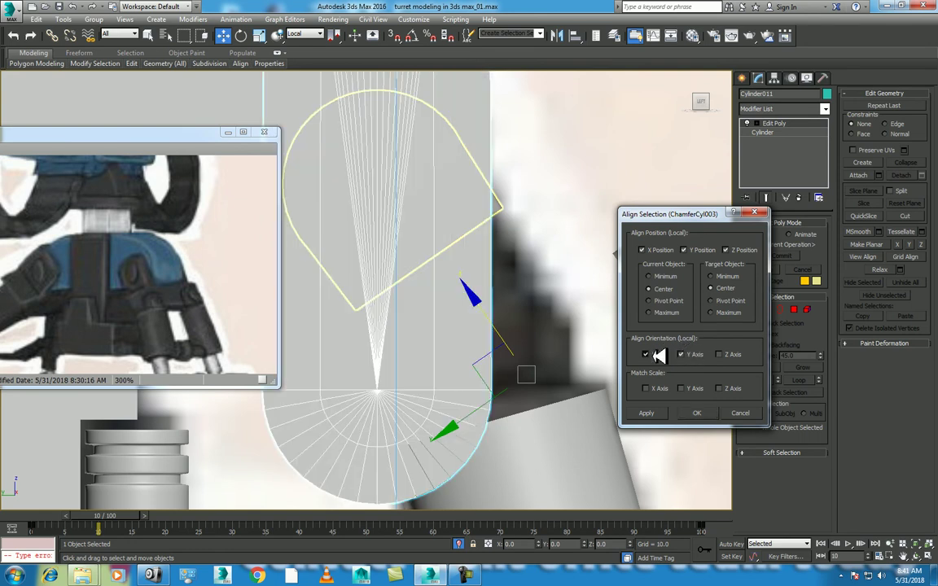
click(659, 355)
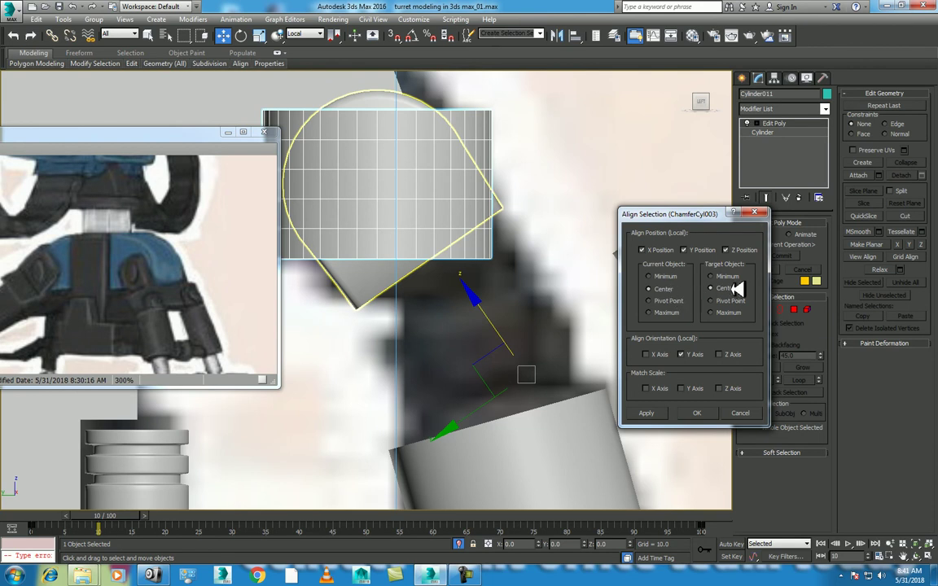
click(730, 351)
click(731, 351)
click(661, 354)
click(660, 354)
click(694, 355)
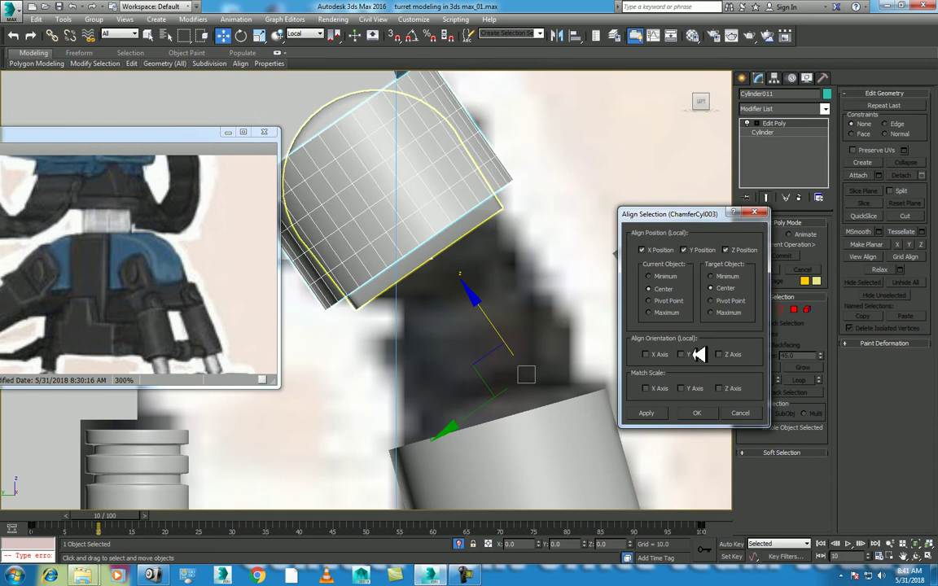
click(701, 414)
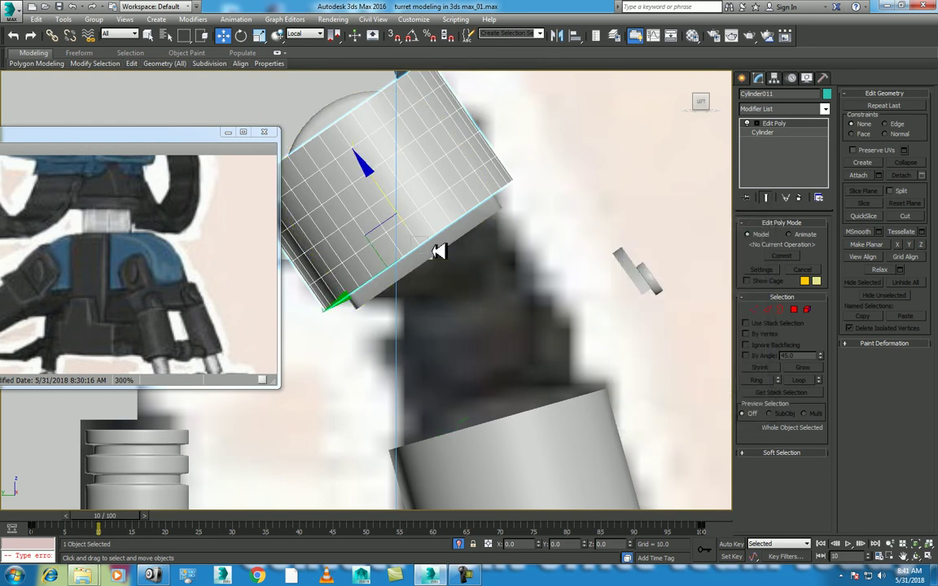
drag(371, 171, 450, 307)
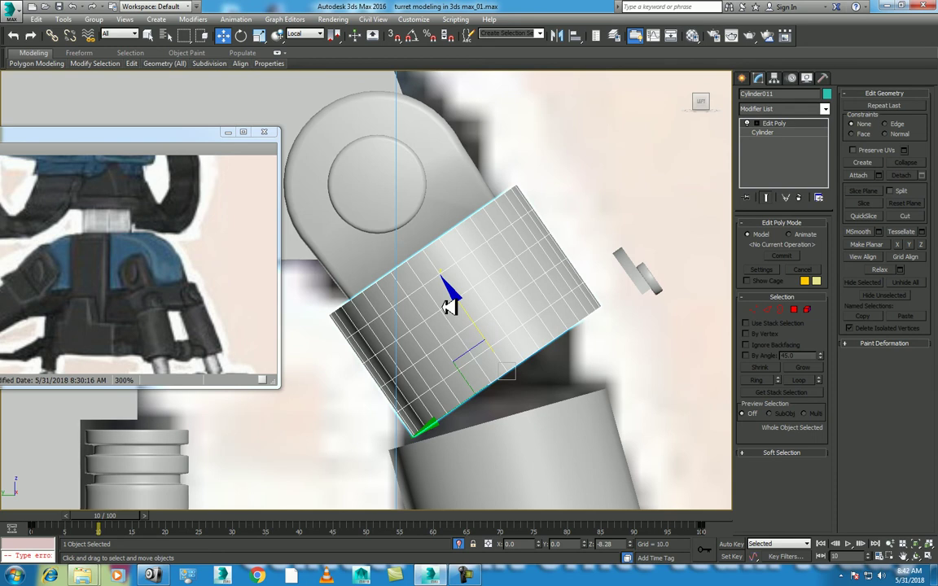
Shrink Cylinder011 uniformly and move it up-left onto the upper leg segment
key(r)
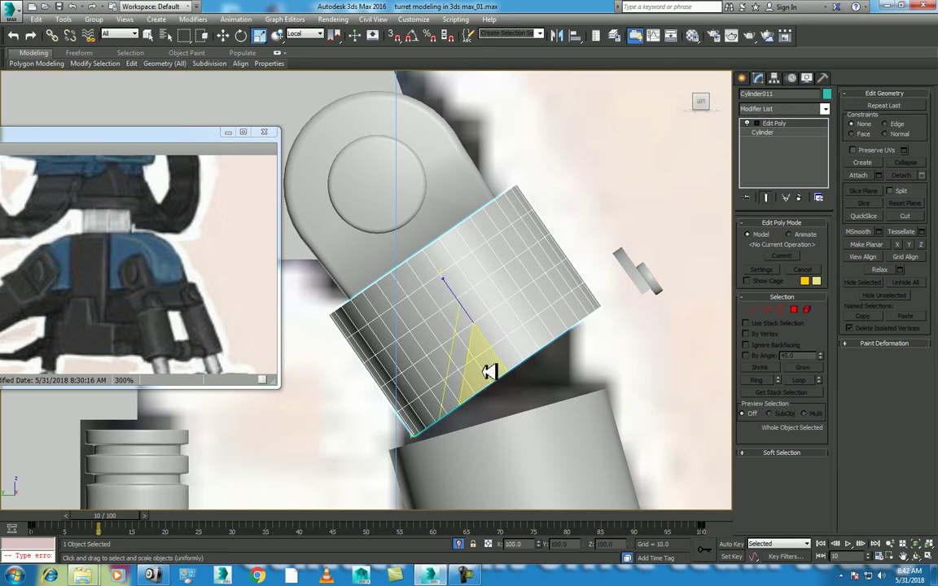
drag(489, 371, 480, 379)
key(w)
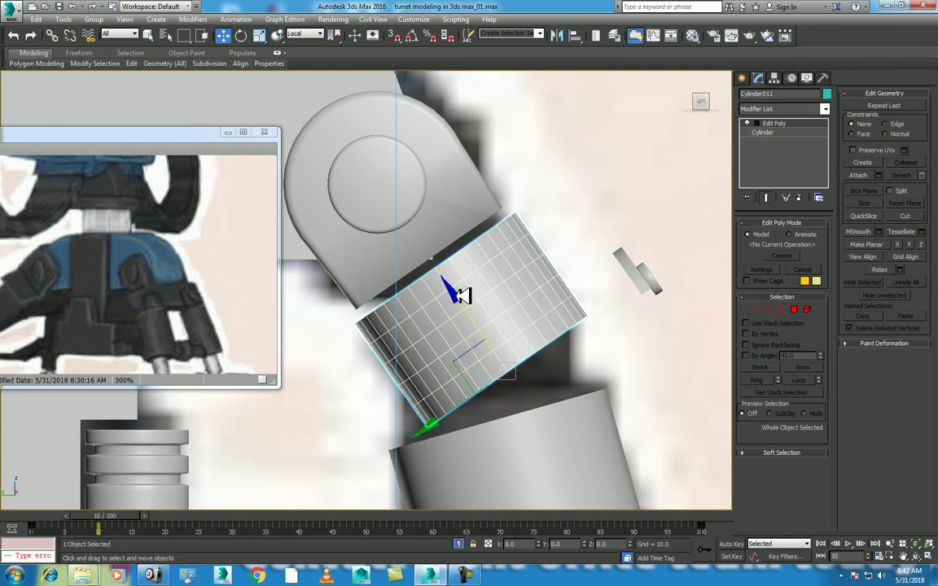
drag(461, 295, 448, 281)
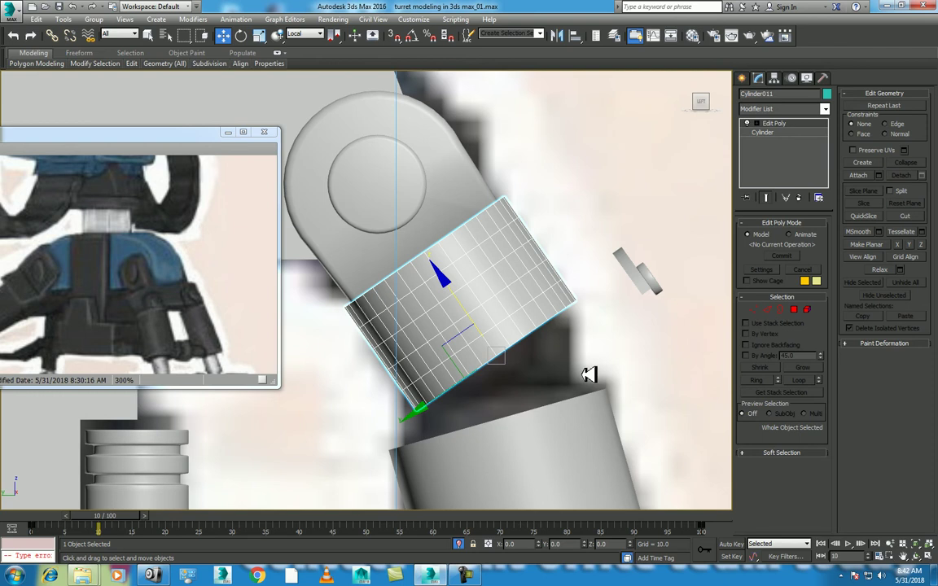
Slide Group001 down-left beside the joint cylinder and set the timeline to frame 75
click(643, 274)
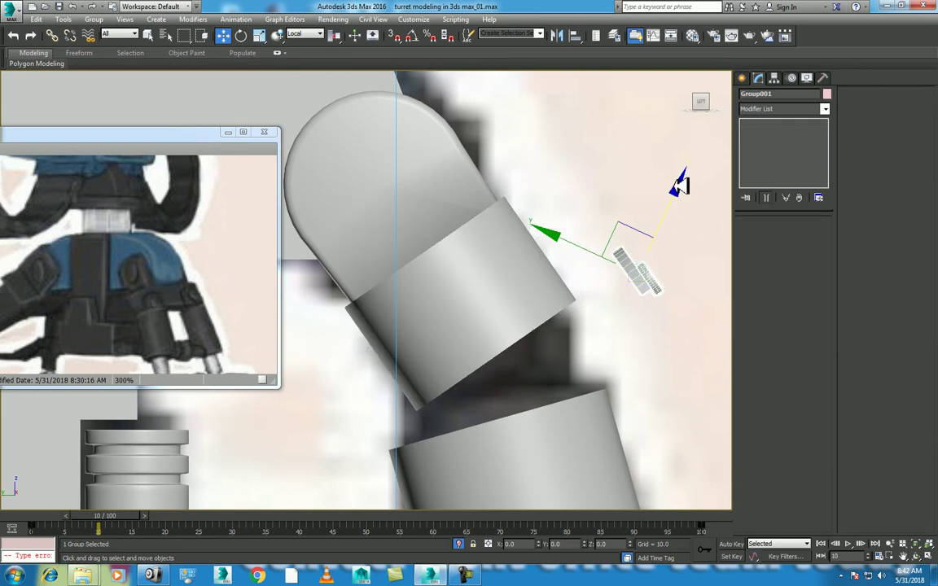
drag(680, 184, 645, 215)
mouse_move(549, 274)
mouse_down()
mouse_move(516, 254)
mouse_move(525, 257)
mouse_up()
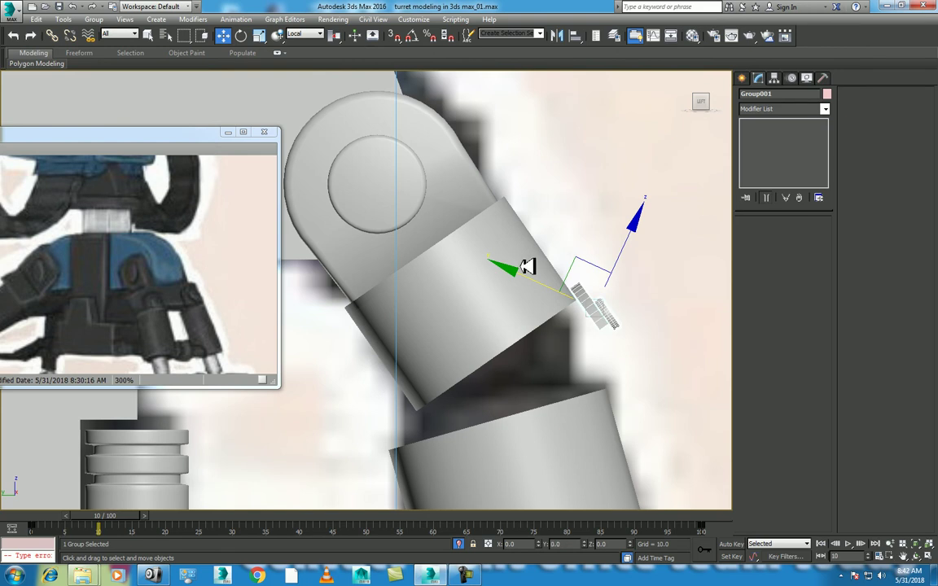
scroll(527, 267, down, 1)
scroll(477, 286, down, 1)
scroll(366, 391, down, 1)
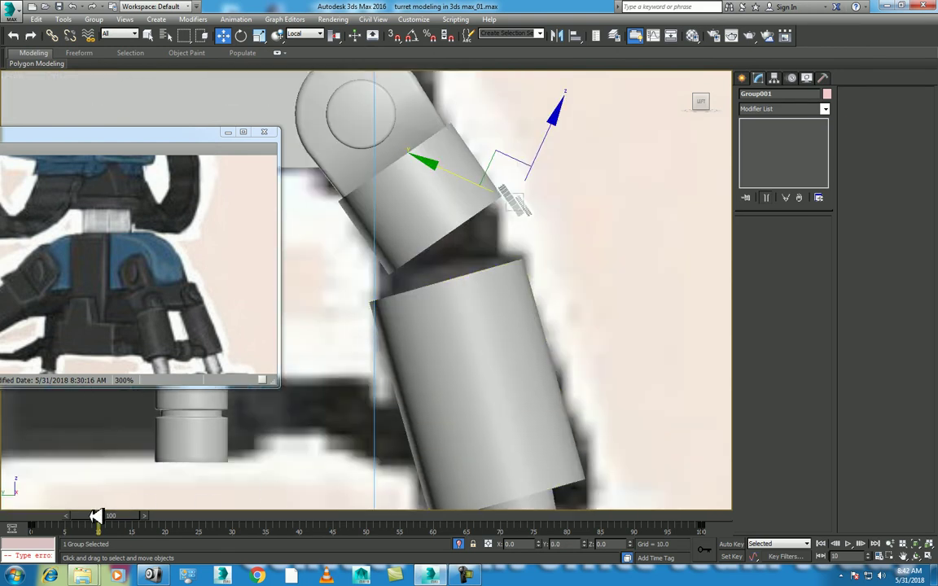
drag(96, 516, 521, 517)
Rotate and shift Cylinder001 until its tilt and position match the reference leg
click(514, 320)
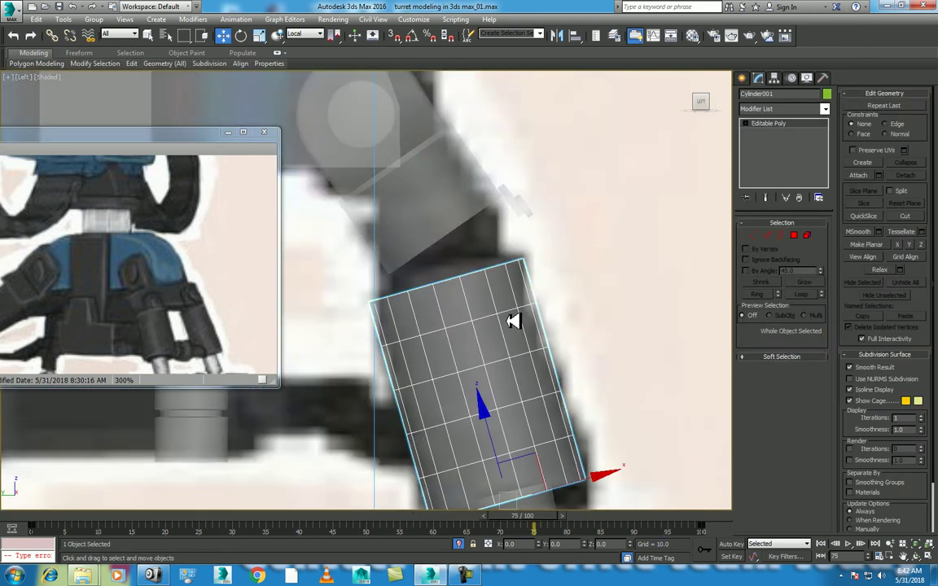
middle_drag(530, 403, 530, 387)
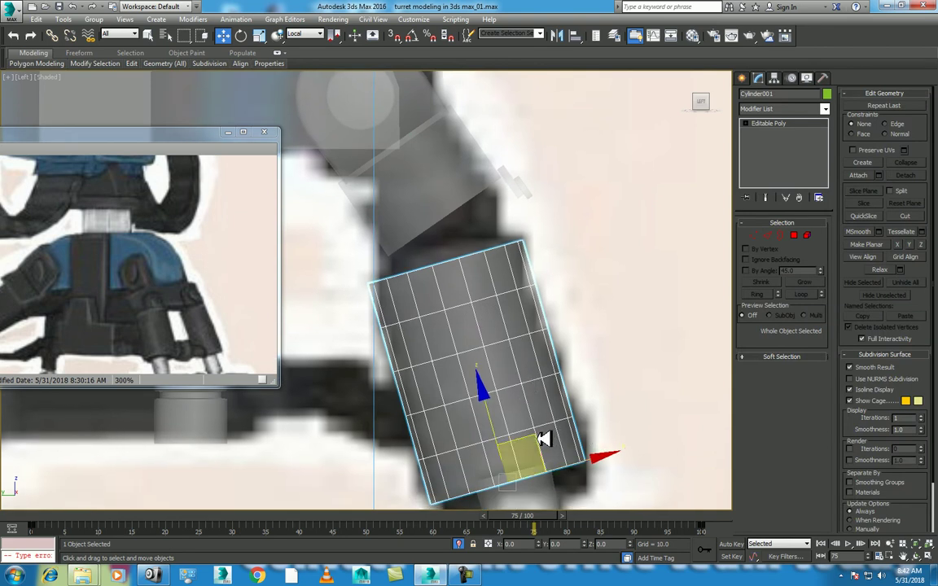
key(e)
drag(569, 417, 575, 420)
key(w)
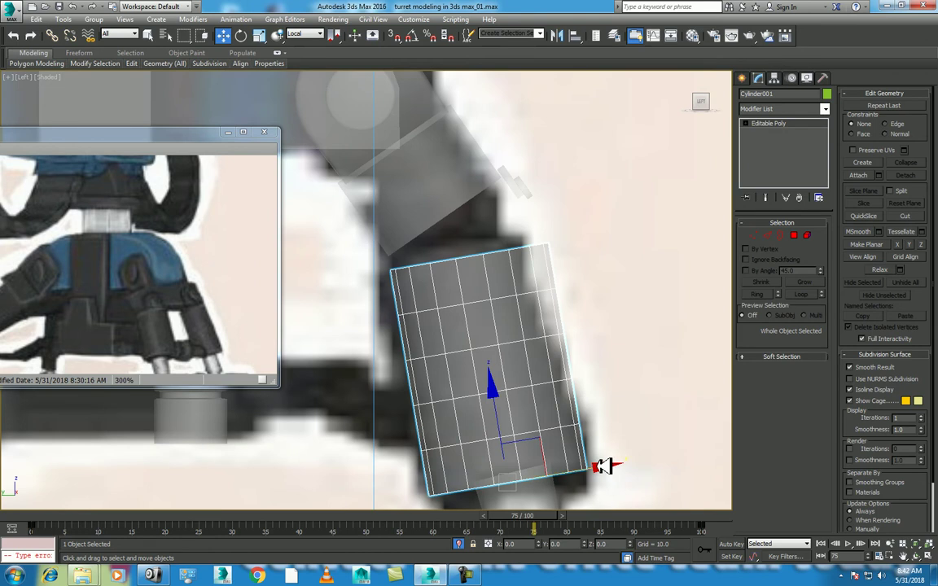
drag(609, 465, 598, 465)
key(e)
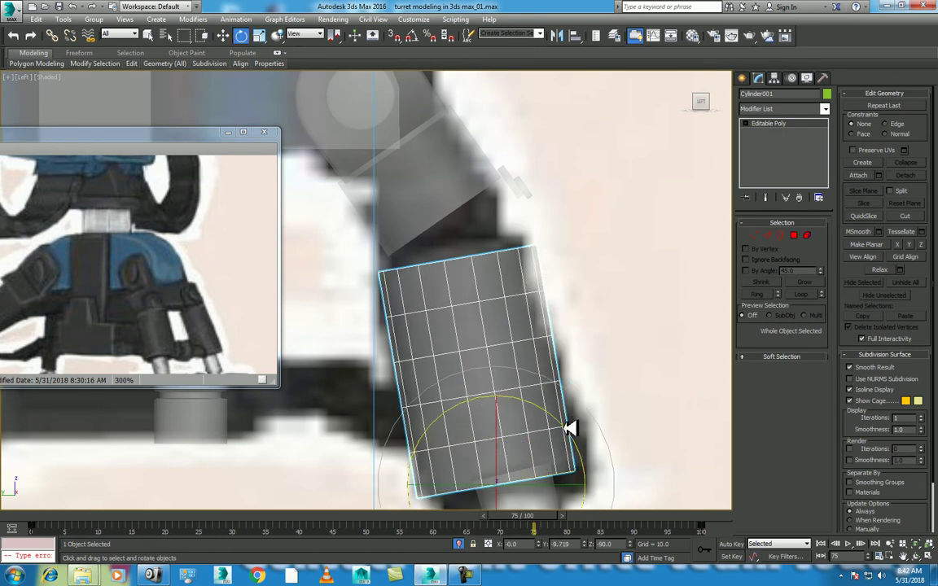
drag(570, 429, 576, 429)
key(w)
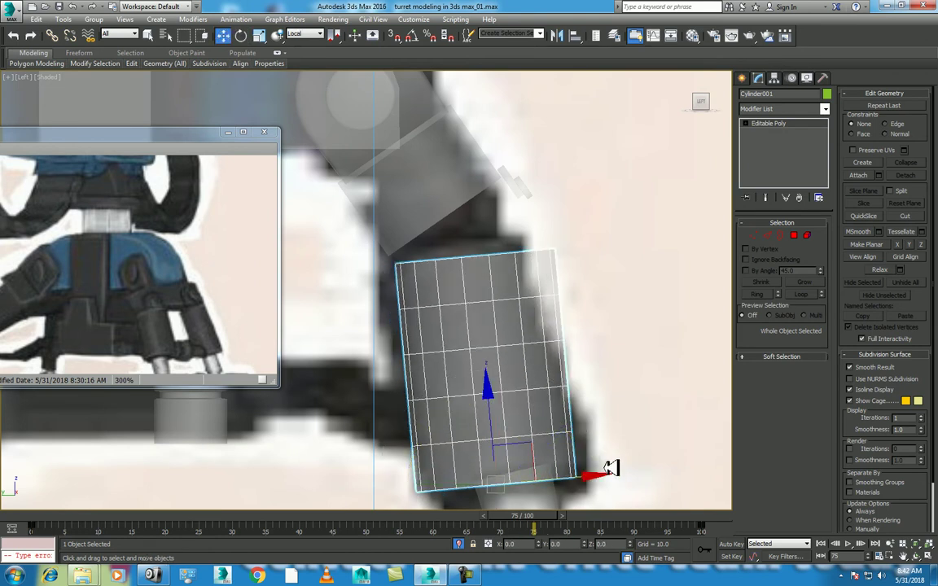
drag(595, 474, 585, 482)
key(e)
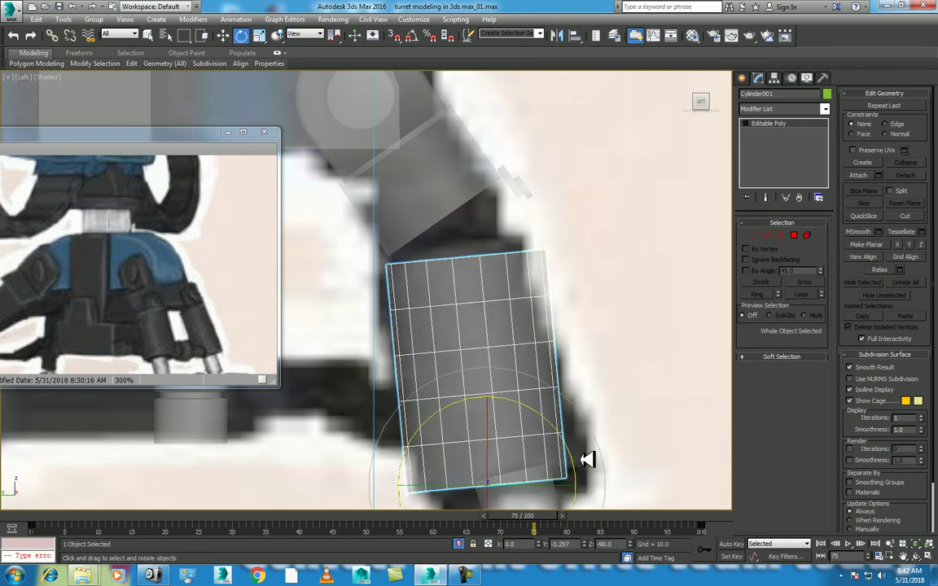
drag(566, 441, 568, 435)
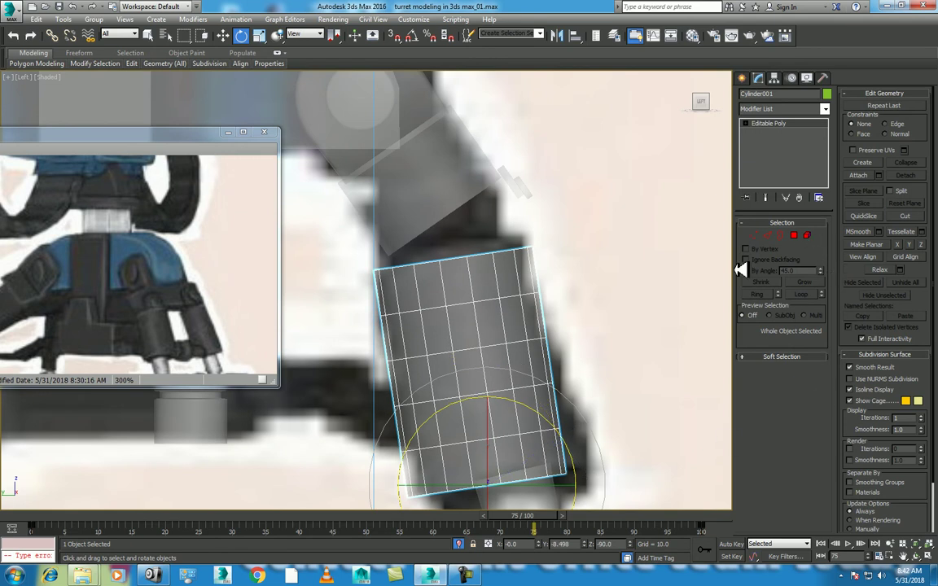
Stretch Cylinder001 non-uniformly to 118% height
key(r)
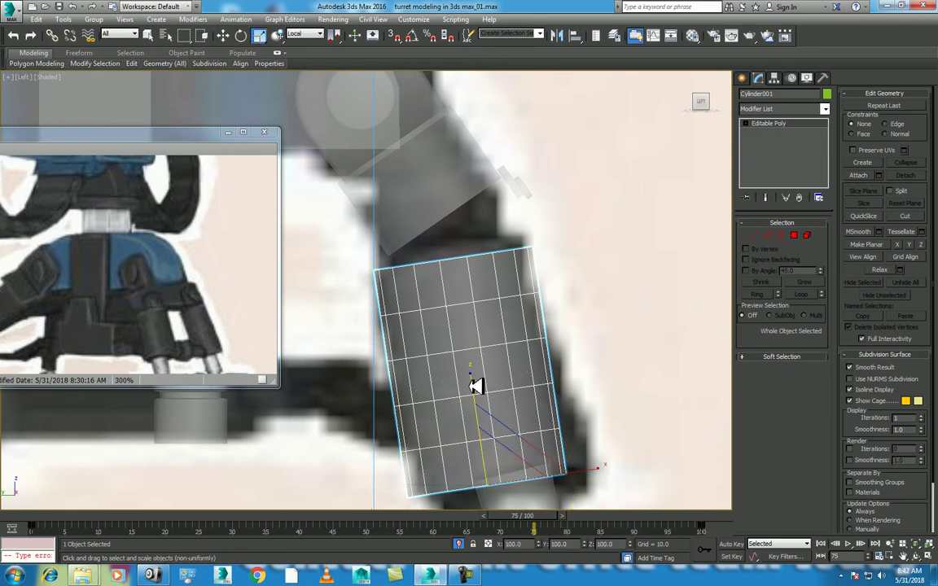
drag(475, 386, 470, 369)
drag(509, 471, 494, 490)
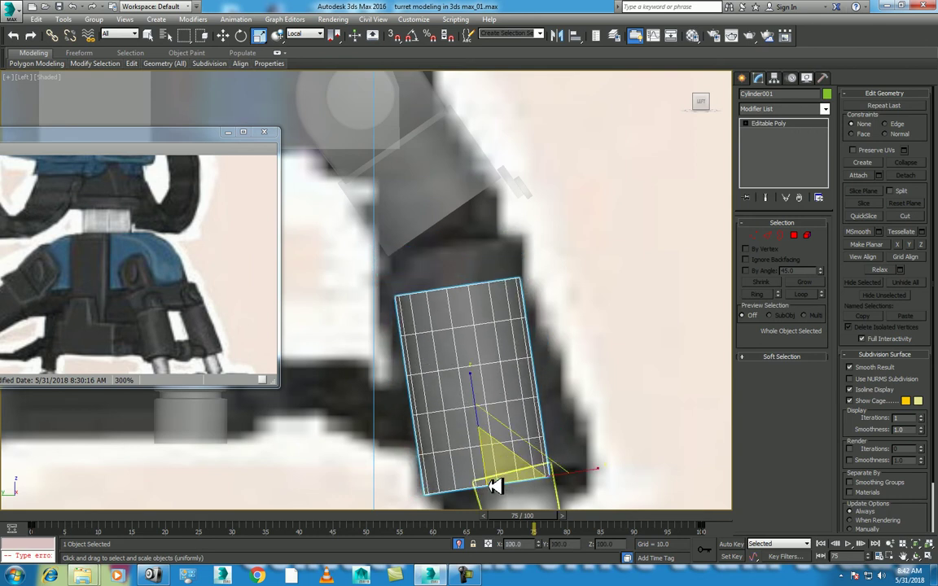
right_click(496, 487)
drag(475, 377, 475, 369)
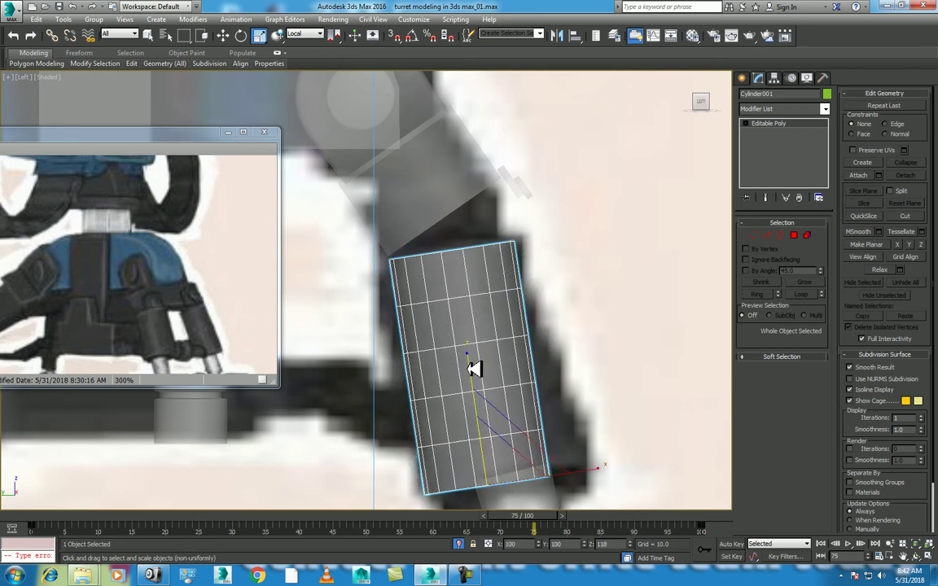
middle_drag(453, 224, 502, 247)
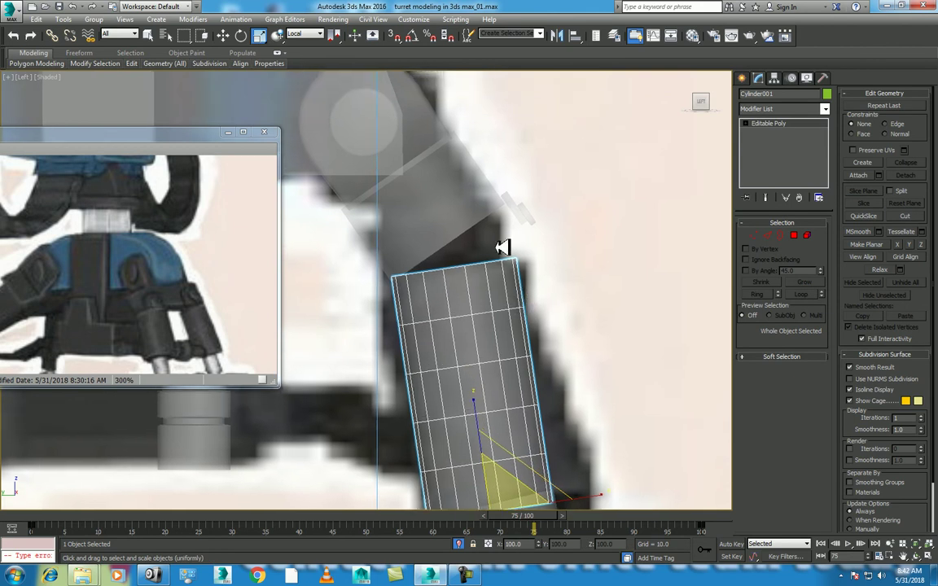
click(522, 210)
Lower the small ribbed group Group001, tilt it slightly, and raise it along Y
key(w)
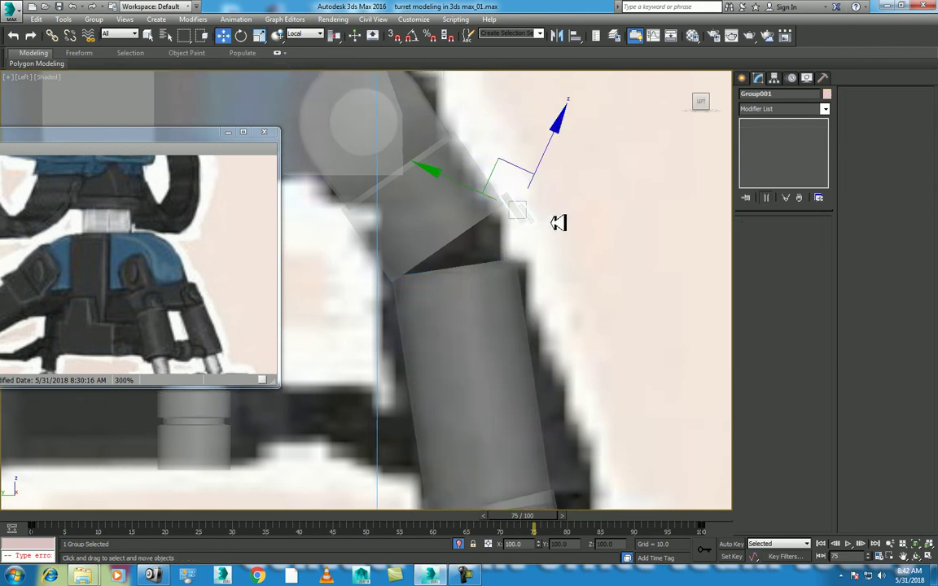
click(551, 199)
click(549, 192)
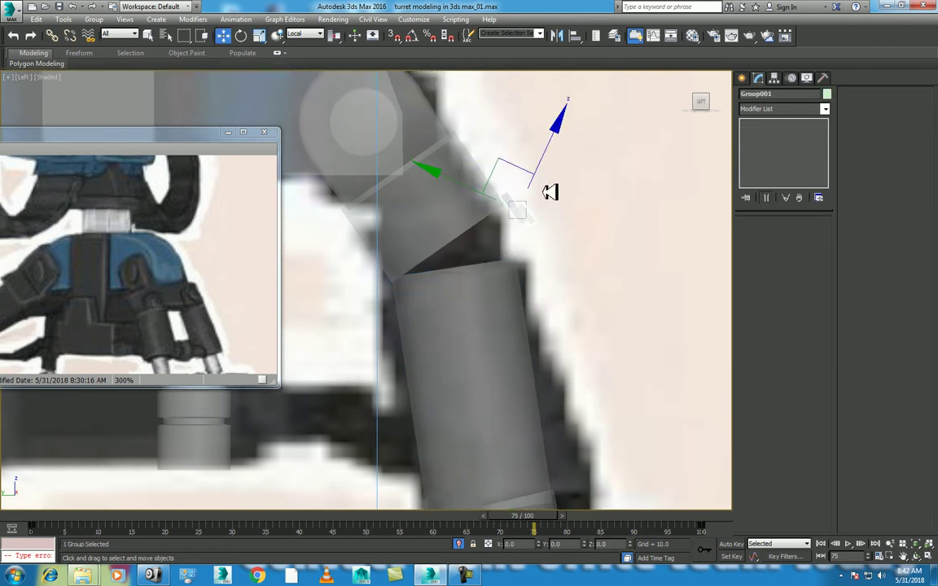
mouse_move(559, 137)
mouse_down()
mouse_move(537, 165)
mouse_move(593, 205)
mouse_move(593, 215)
mouse_up()
key(e)
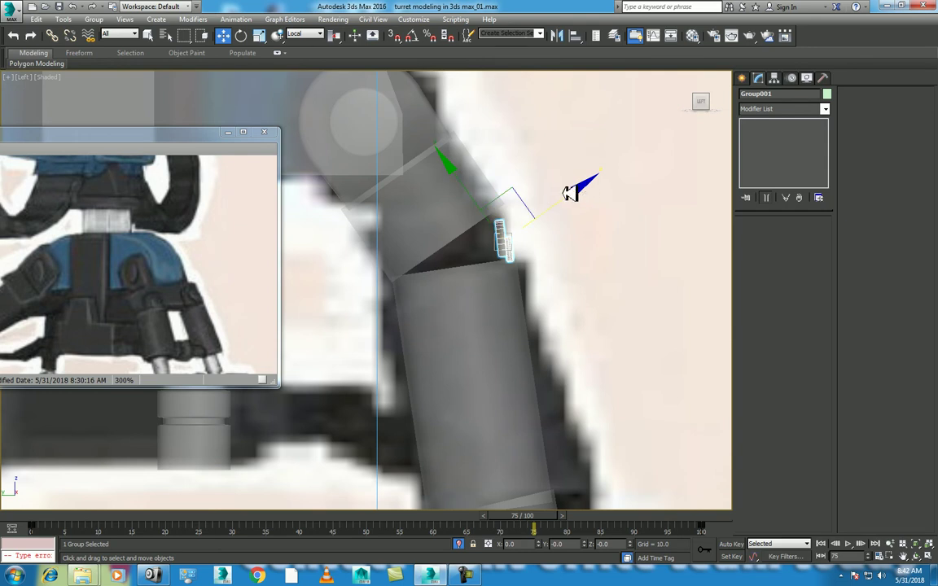
drag(581, 179, 581, 186)
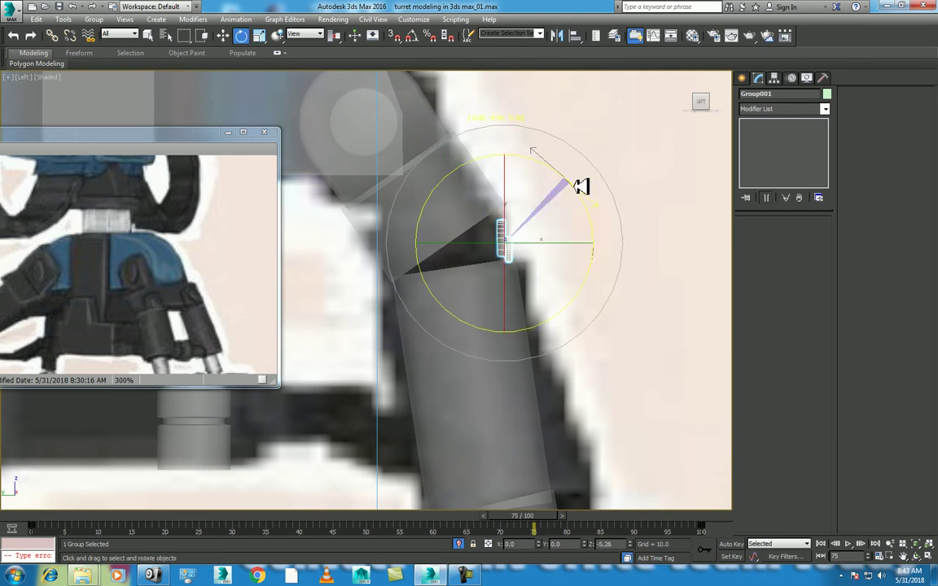
key(r)
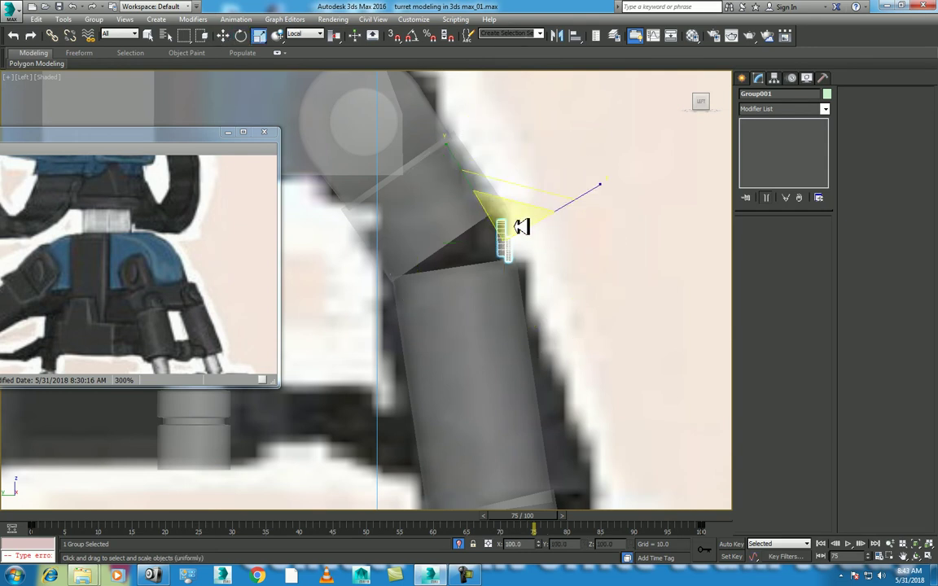
key(w)
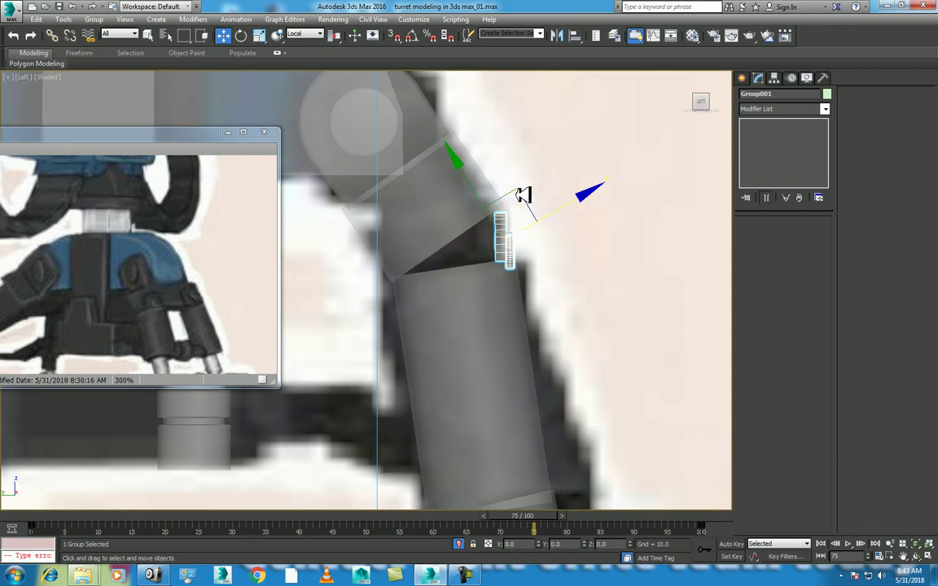
drag(473, 180, 462, 163)
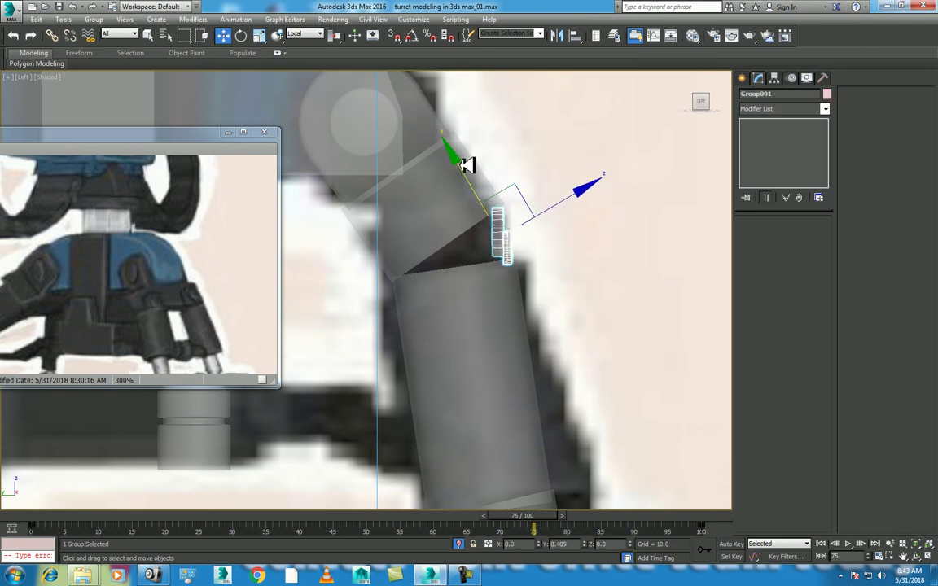
Shrink and lengthen joint cylinder Cylinder011, then move it down to sit snug on the arch hub
click(448, 213)
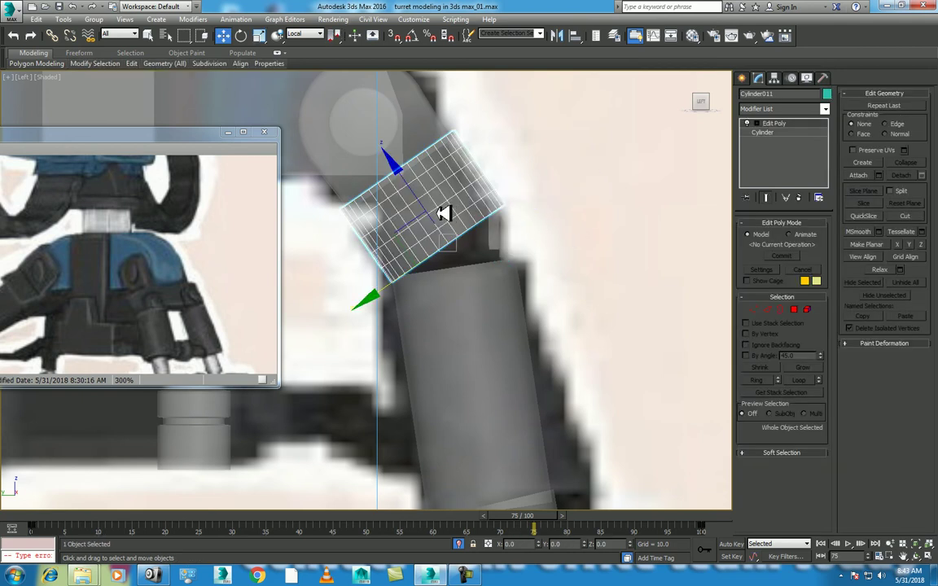
key(r)
mouse_move(436, 237)
mouse_down()
mouse_move(424, 252)
mouse_move(417, 169)
mouse_up()
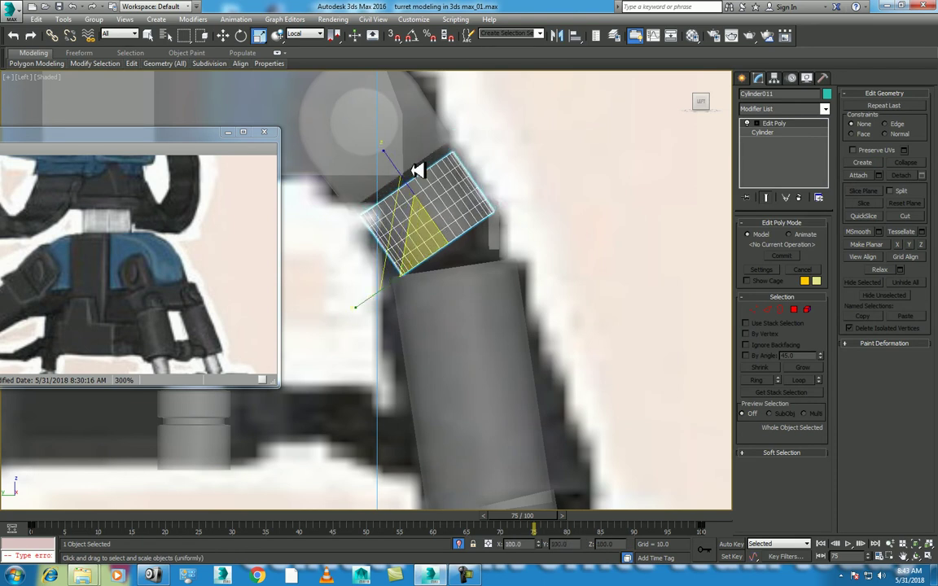
ctrl+click(424, 142)
drag(401, 214, 398, 216)
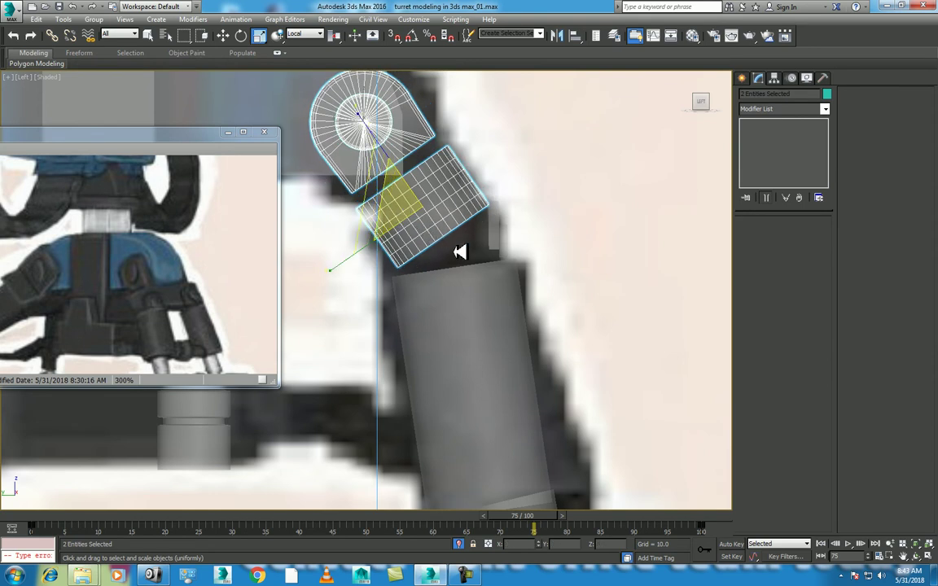
click(460, 253)
click(419, 212)
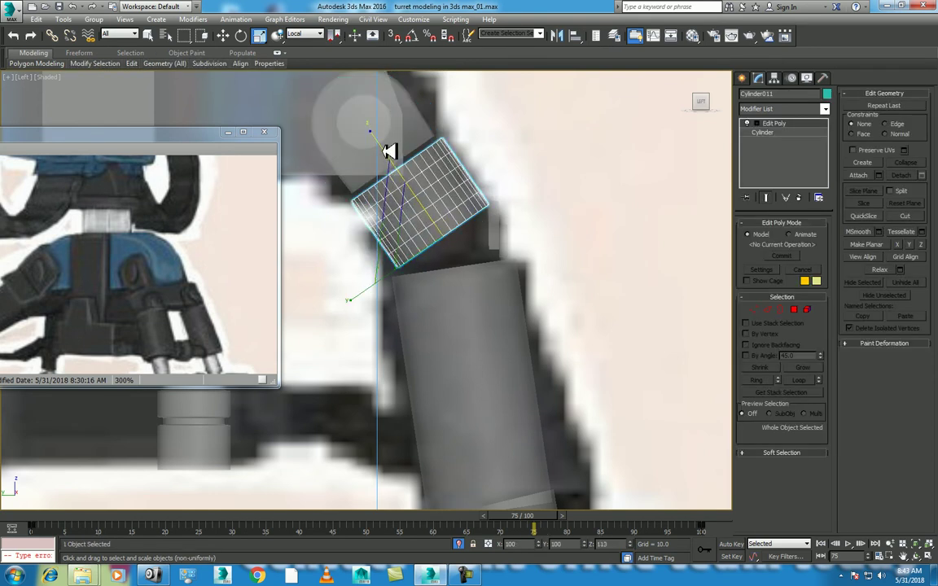
drag(389, 152, 385, 146)
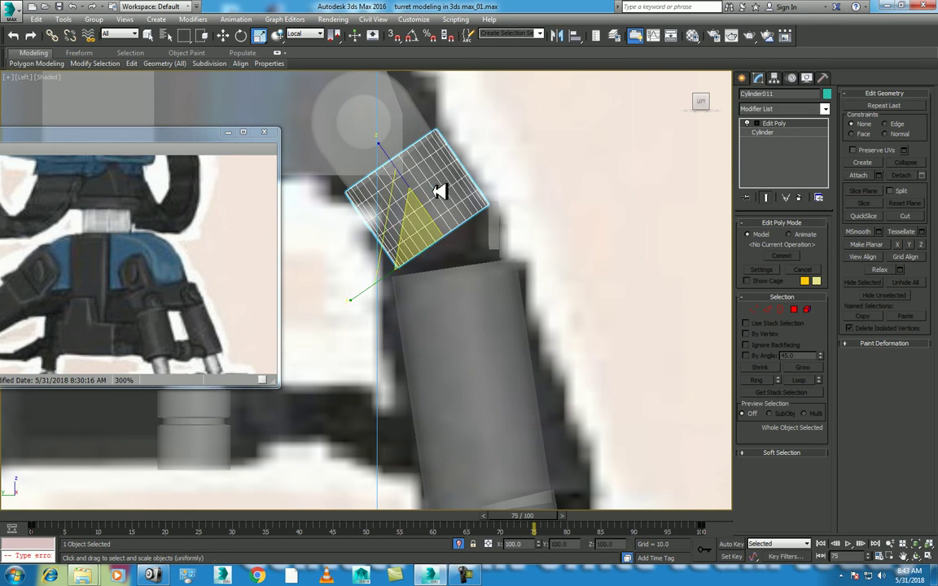
key(w)
mouse_move(408, 172)
mouse_down()
mouse_move(414, 192)
mouse_move(406, 187)
mouse_up()
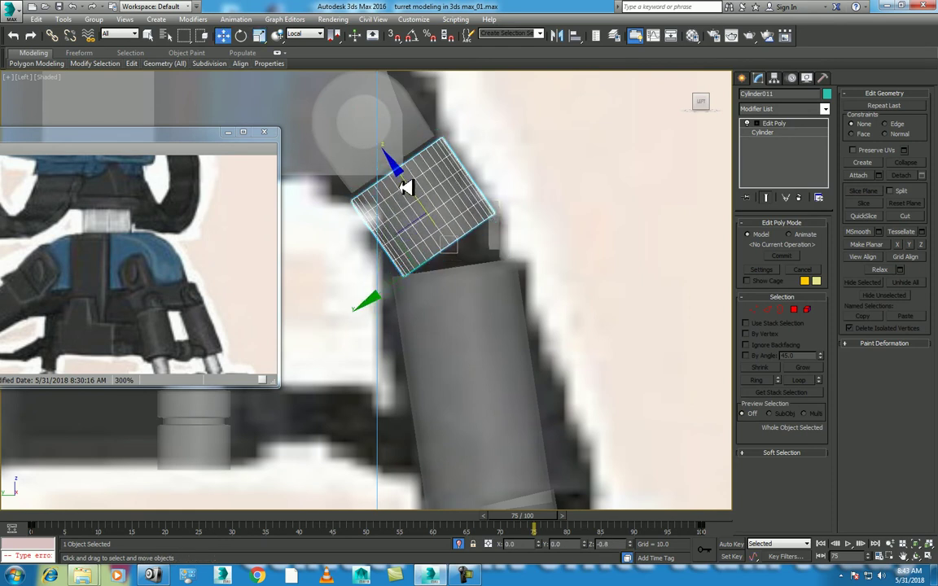
key(r)
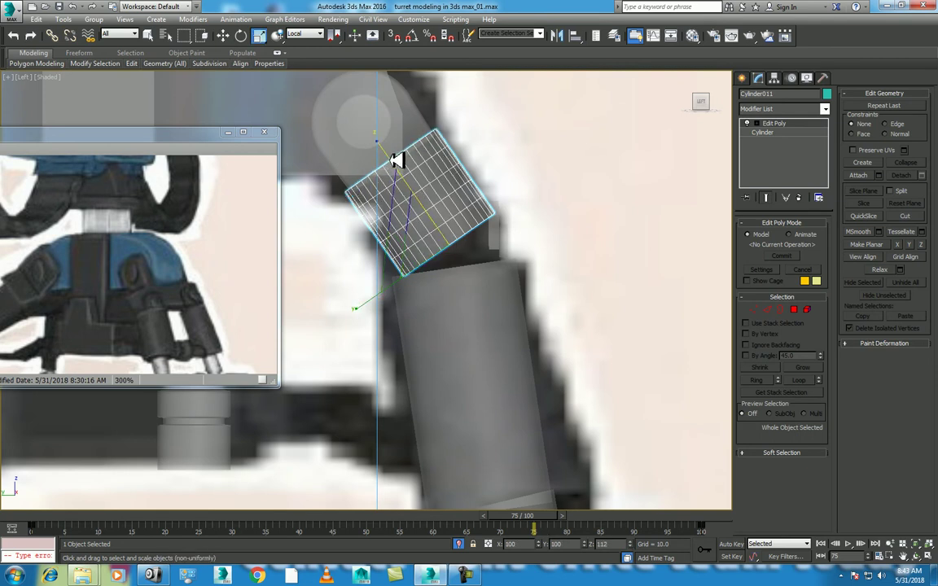
click(505, 232)
Reframe the enlarged view around the half-disc in shaded display at frame 0
key(alt+w)
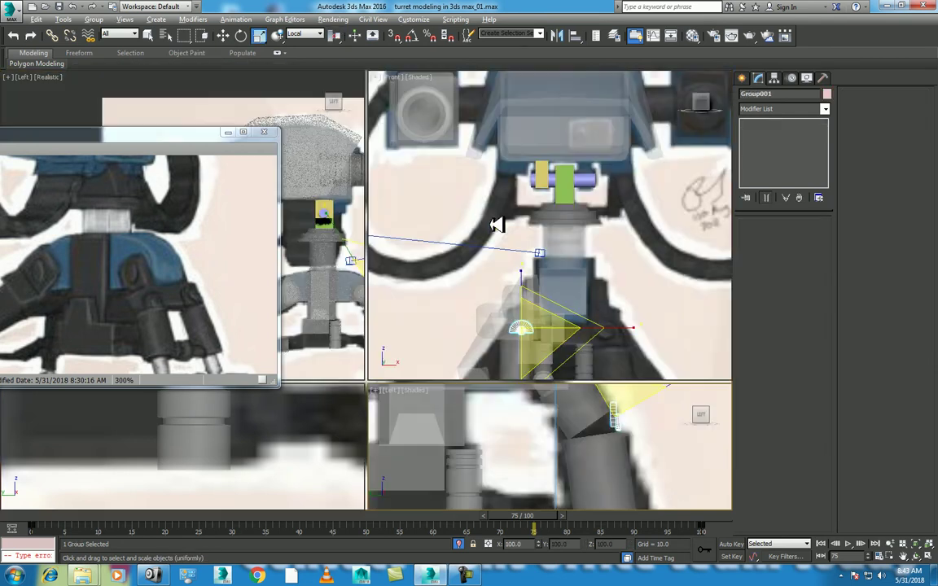
middle_drag(609, 463, 621, 451)
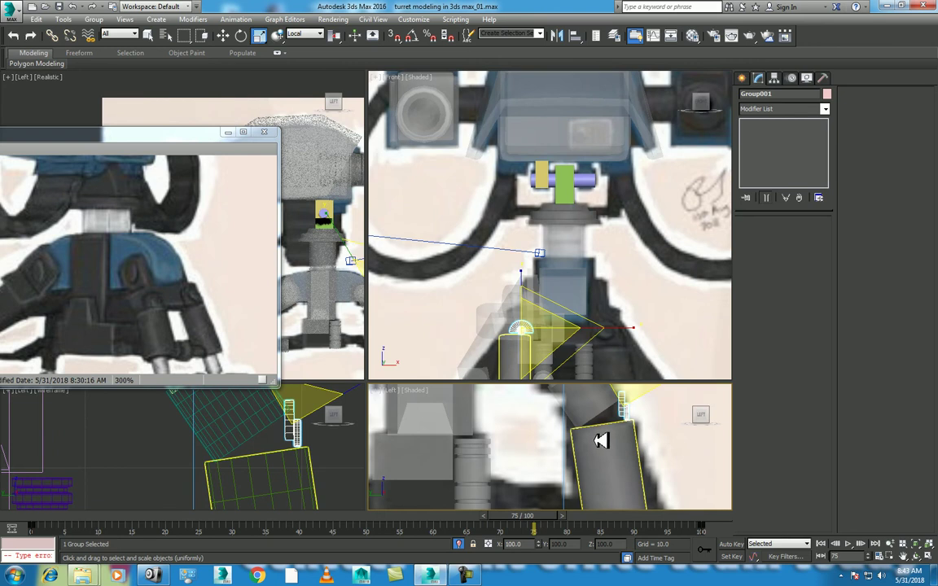
key(alt+w)
scroll(557, 400, down, 3)
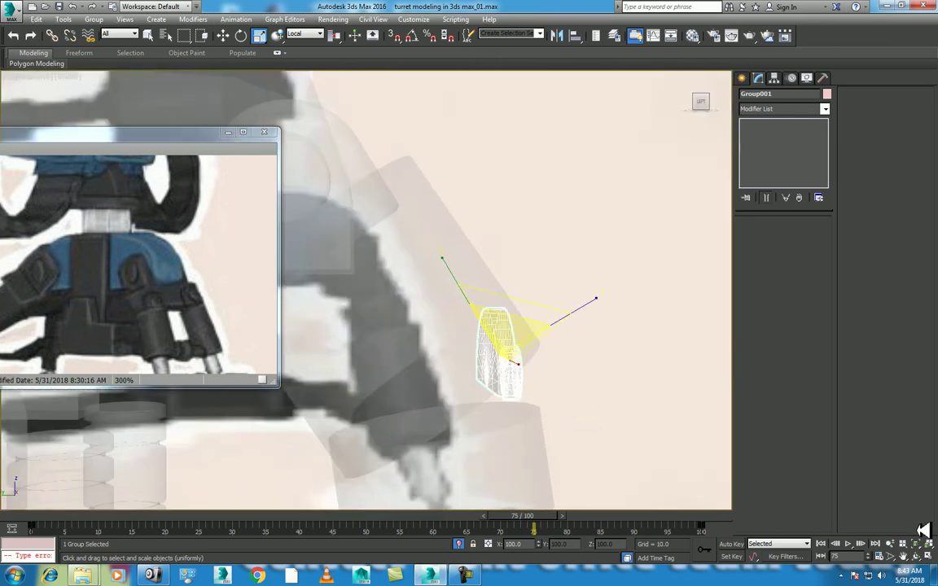
click(923, 556)
mouse_move(456, 341)
mouse_down()
mouse_move(394, 356)
mouse_move(404, 348)
mouse_move(444, 356)
mouse_move(445, 330)
mouse_up()
key(F3)
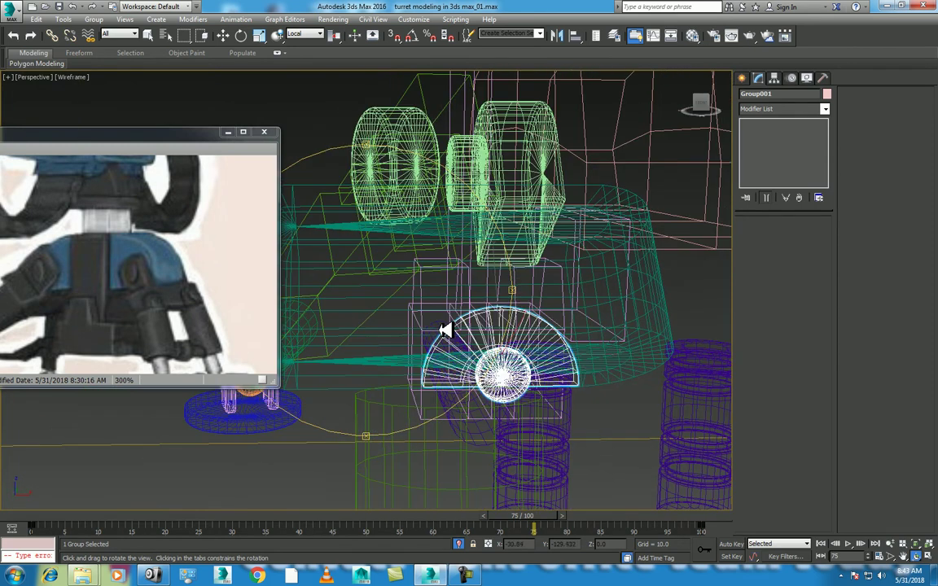
drag(400, 523, 8, 516)
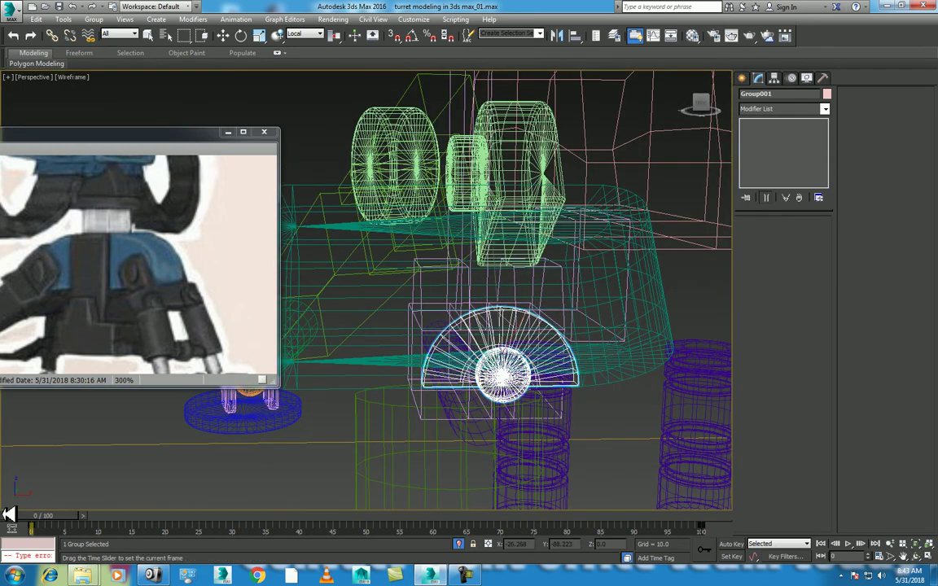
click(80, 78)
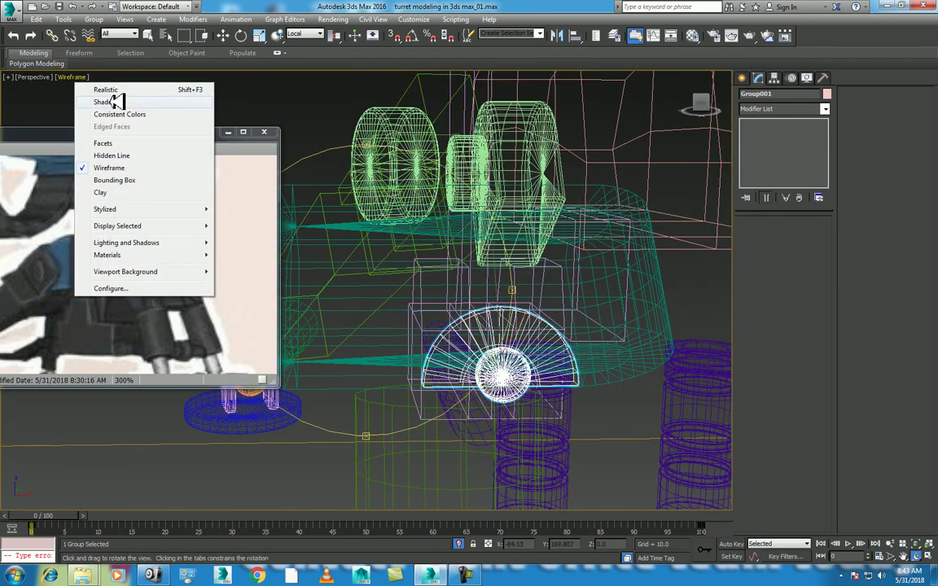
click(114, 97)
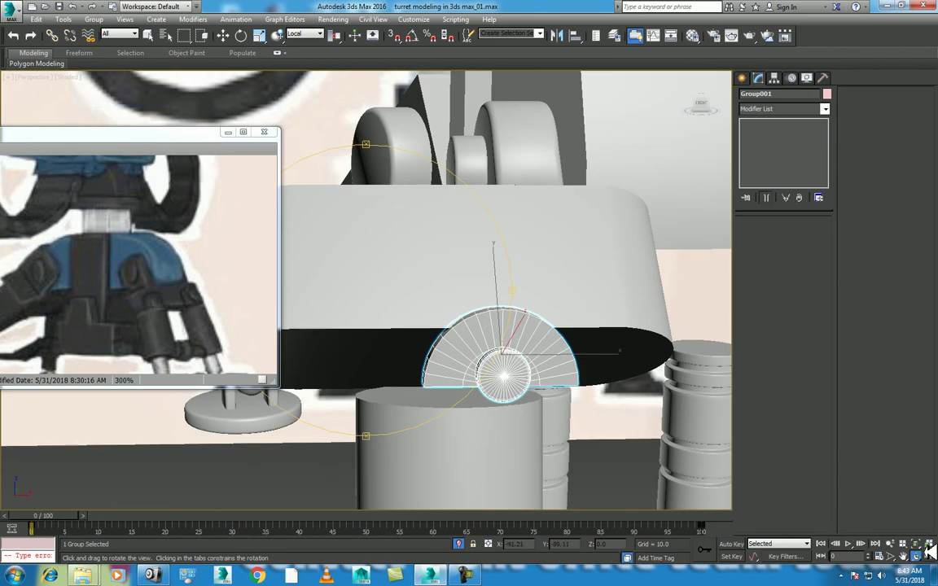
mouse_move(525, 394)
mouse_down()
mouse_move(430, 365)
mouse_move(446, 373)
mouse_up()
Shift the Cylinder011 band to the right along X
key(r)
click(404, 327)
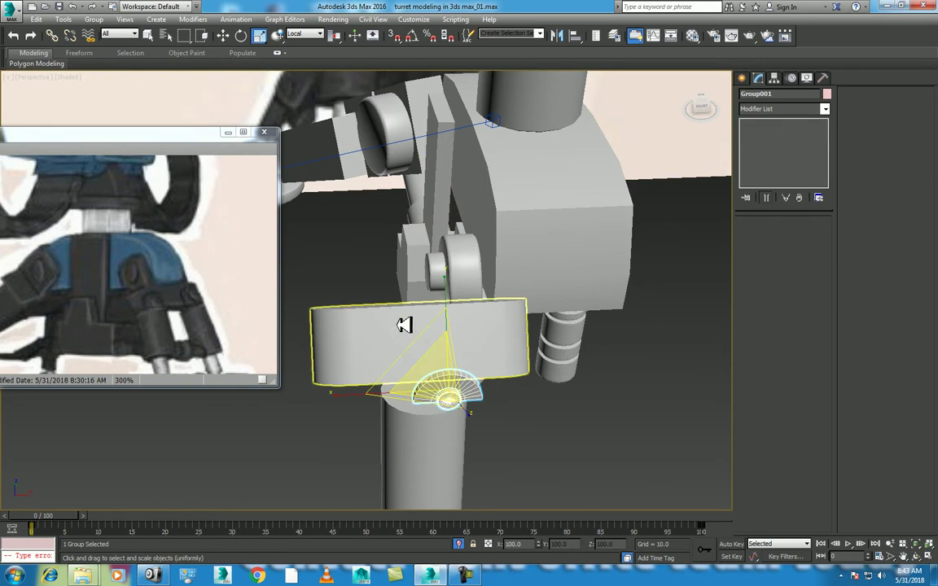
key(w)
mouse_move(341, 319)
alt+middle_down()
mouse_move(473, 377)
mouse_move(599, 359)
alt+middle_up()
drag(599, 359, 575, 369)
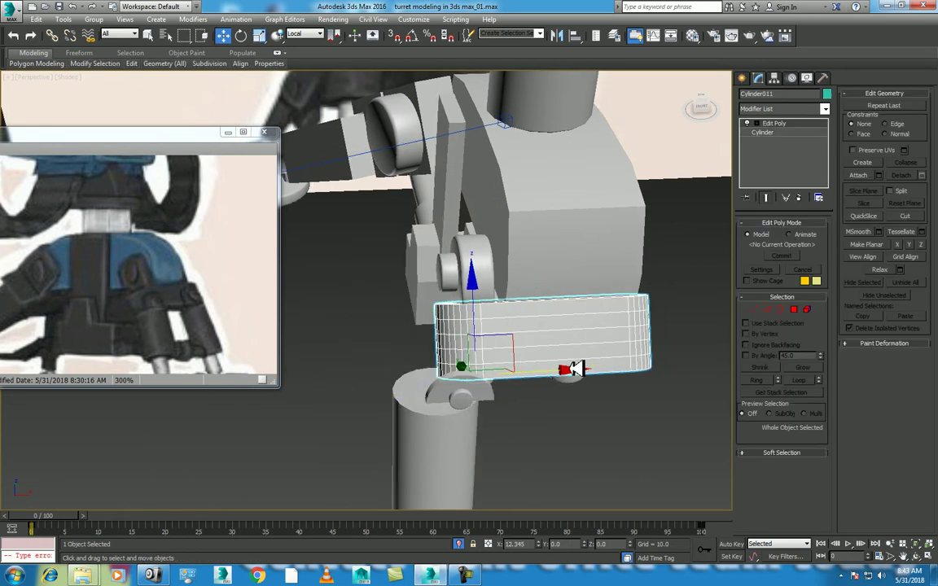
Inside Group001, scale half-disc Cylinder010 to 50% and stretch it along Y, then close the group
click(480, 396)
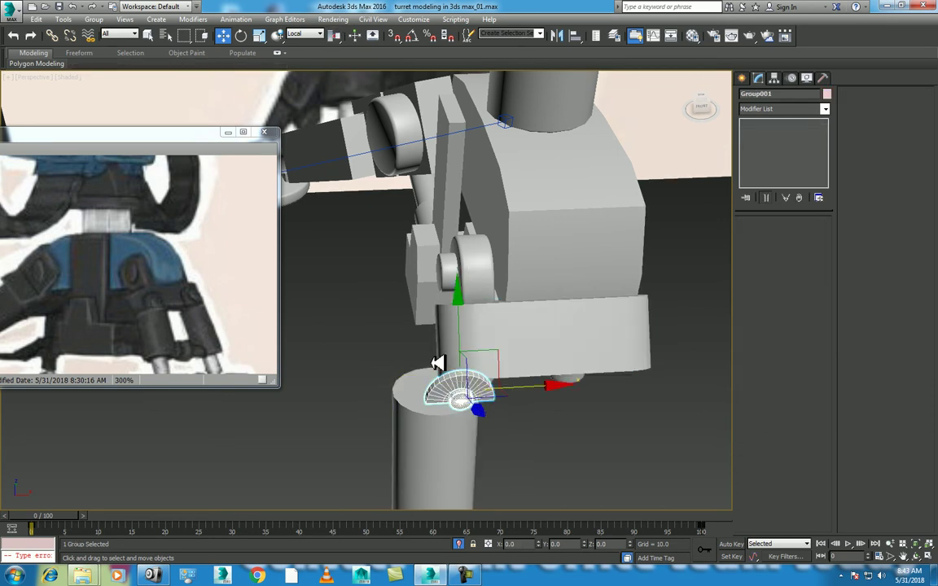
click(94, 19)
click(106, 62)
click(461, 382)
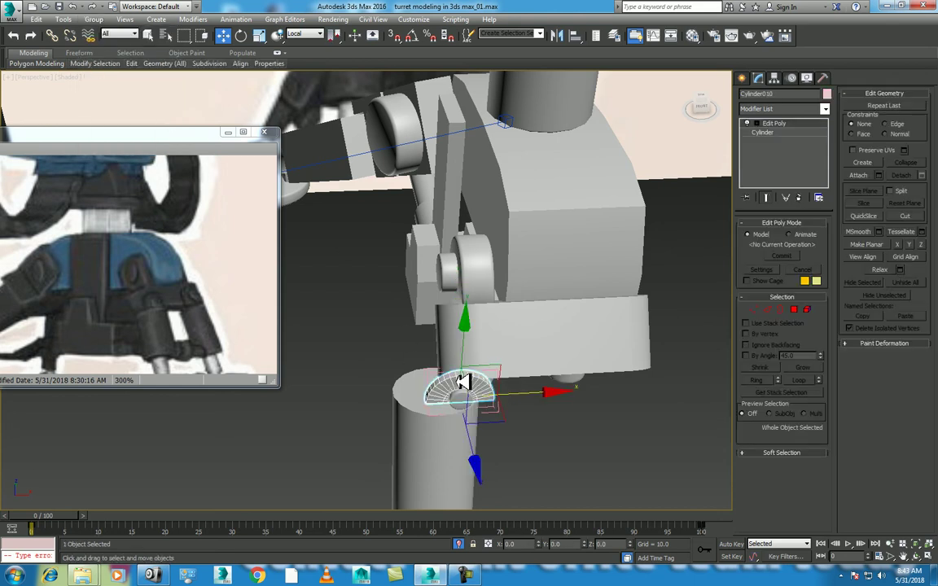
key(r)
drag(461, 389, 444, 429)
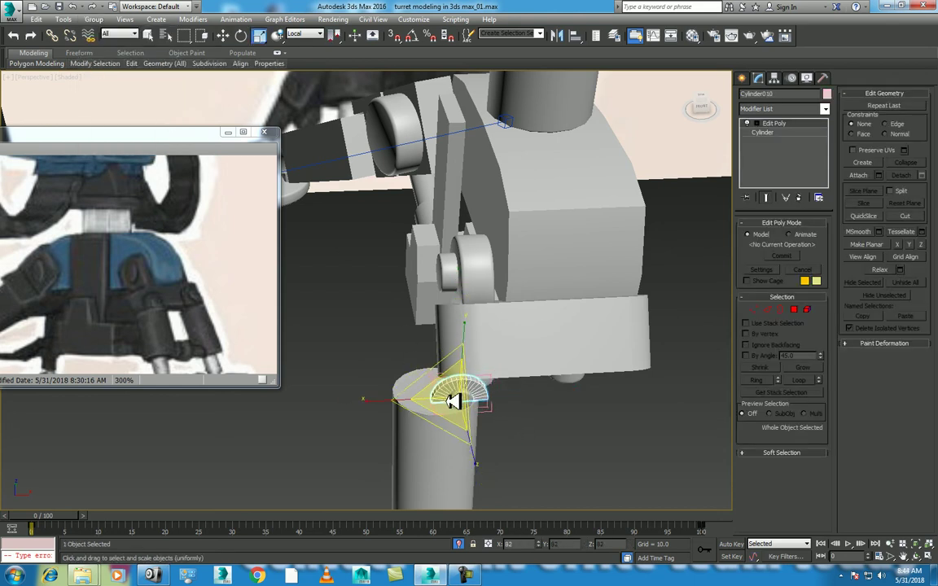
scroll(555, 425, up, 3)
mouse_move(555, 426)
alt+middle_down()
mouse_move(513, 388)
mouse_move(540, 366)
alt+middle_up()
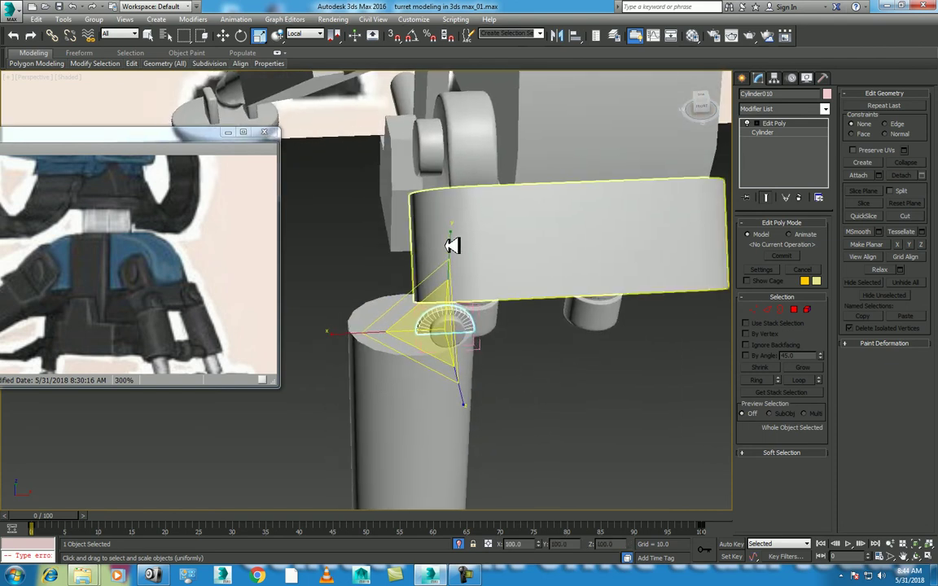
drag(453, 241, 455, 233)
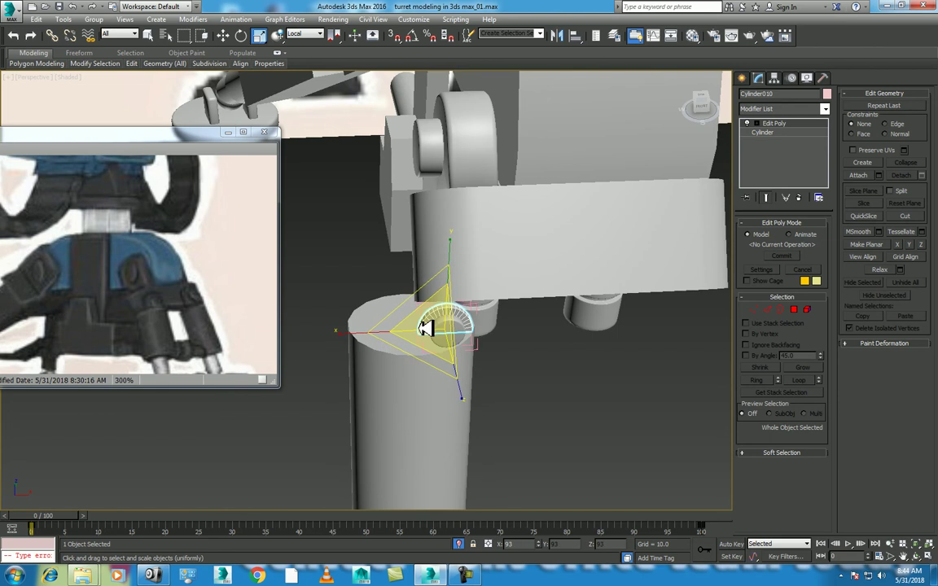
key(w)
click(98, 17)
click(118, 86)
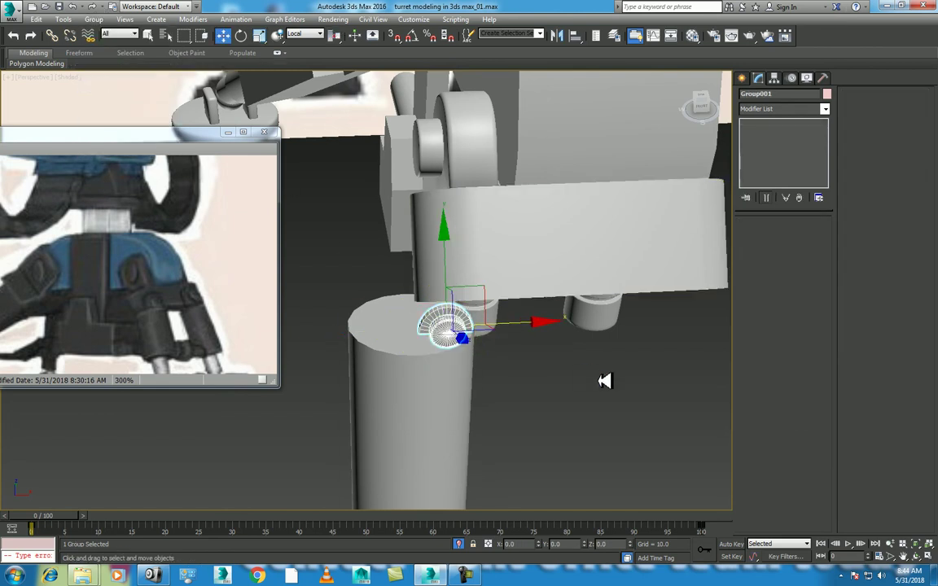
In the four-view layout, nudge leg cylinder Cylinder001 sideways along Y
click(470, 324)
click(419, 377)
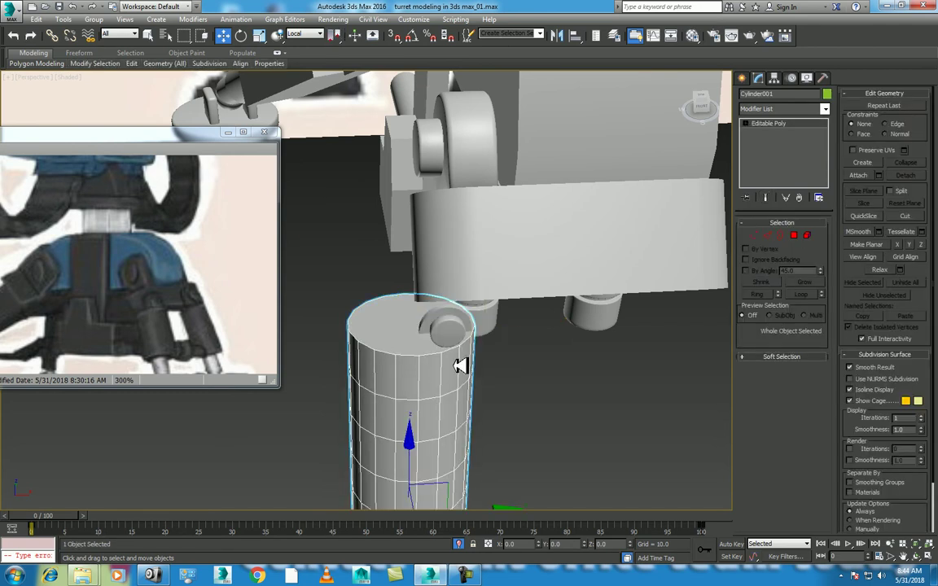
alt+middle_drag(456, 367, 492, 362)
key(alt+w)
scroll(625, 220, up, 3)
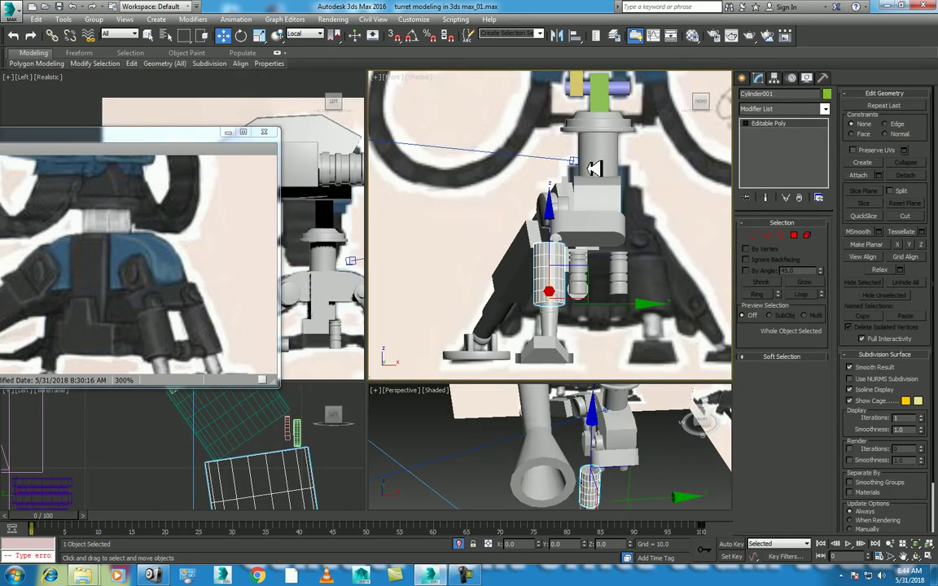
scroll(571, 281, up, 2)
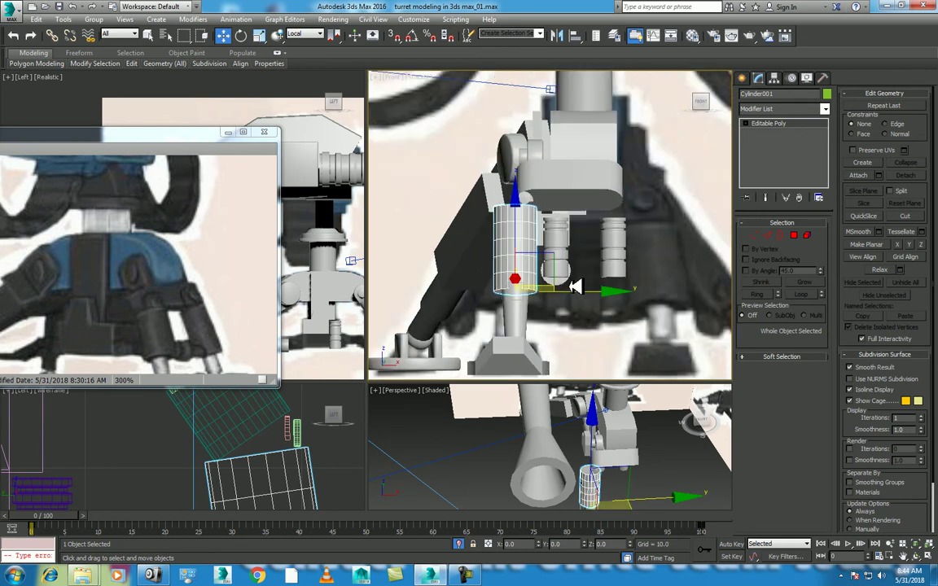
drag(615, 294, 623, 292)
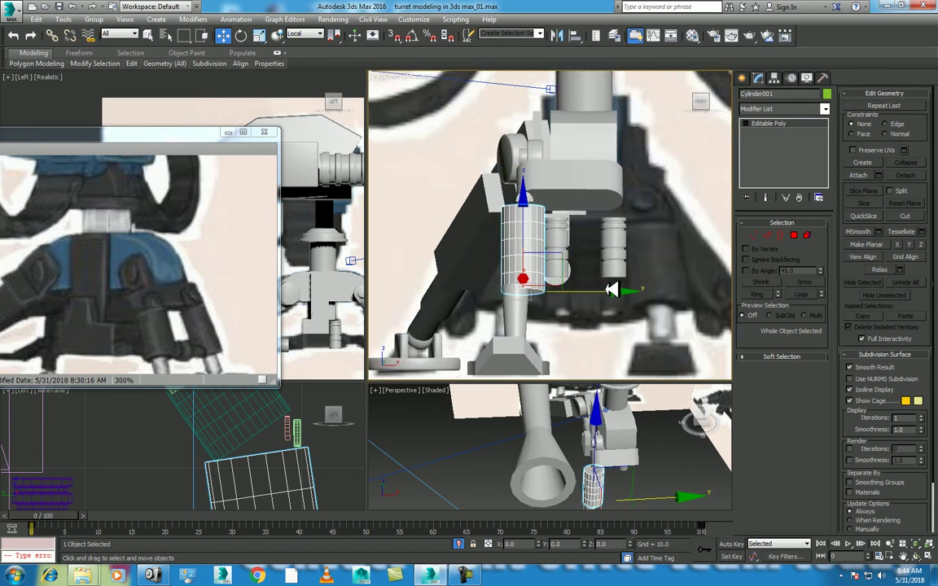
Group the upper leg cylinder and tapered lower leg as Group003
ctrl+click(540, 314)
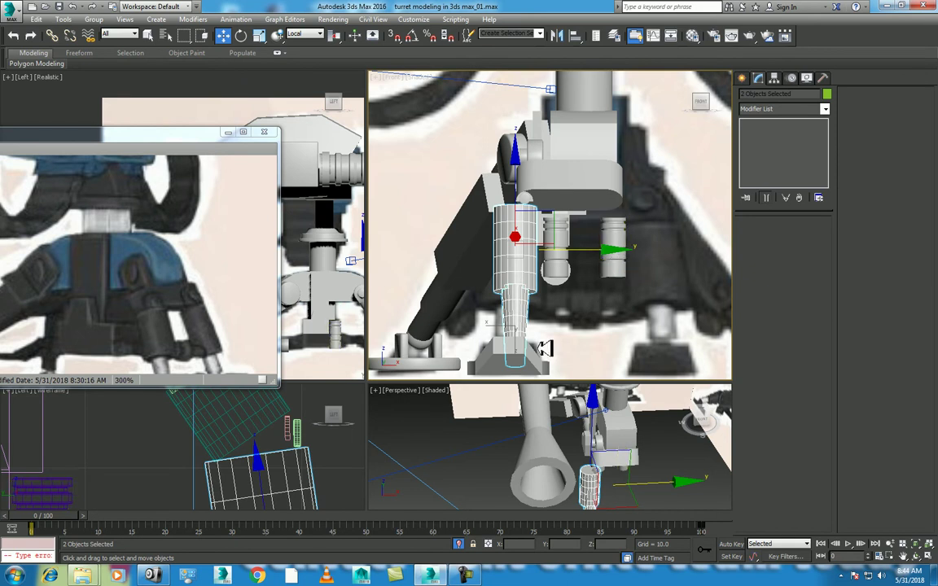
drag(92, 518, 561, 516)
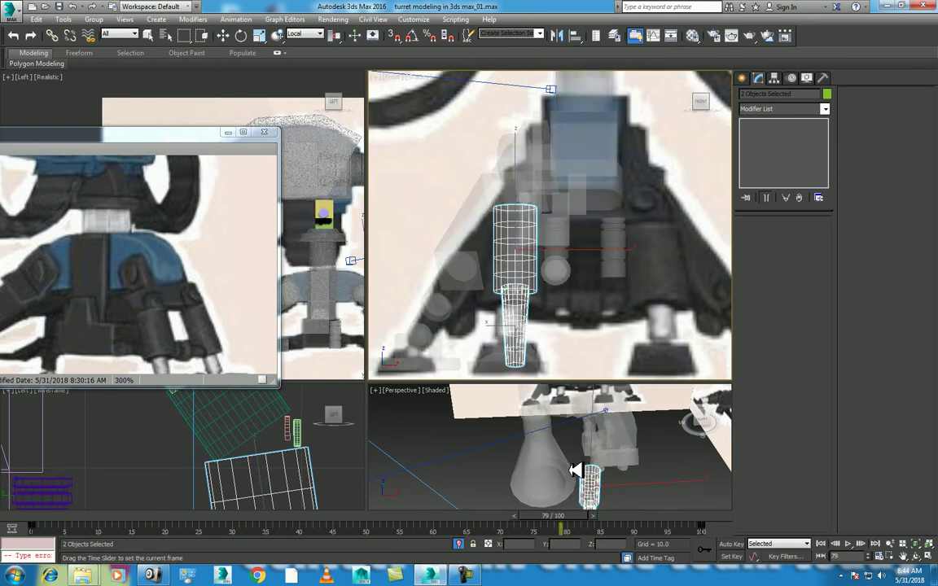
drag(613, 251, 622, 272)
key(ctrl+z)
click(94, 19)
click(120, 32)
click(523, 308)
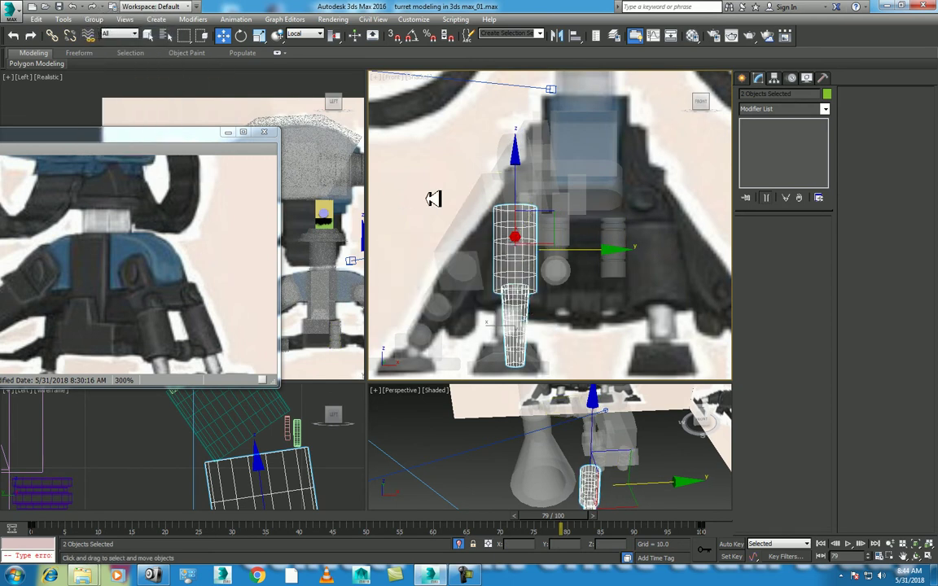
click(94, 18)
click(120, 32)
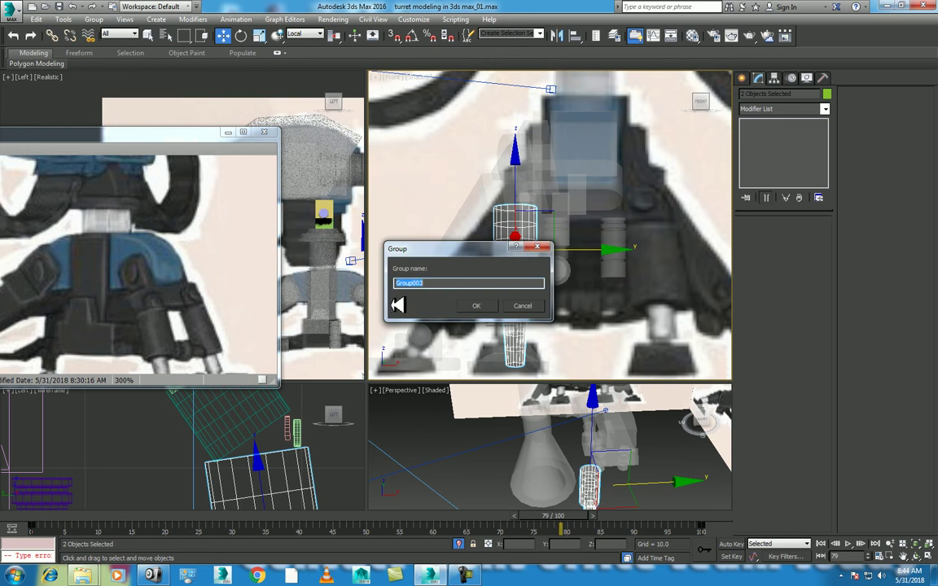
click(473, 308)
drag(619, 284, 624, 286)
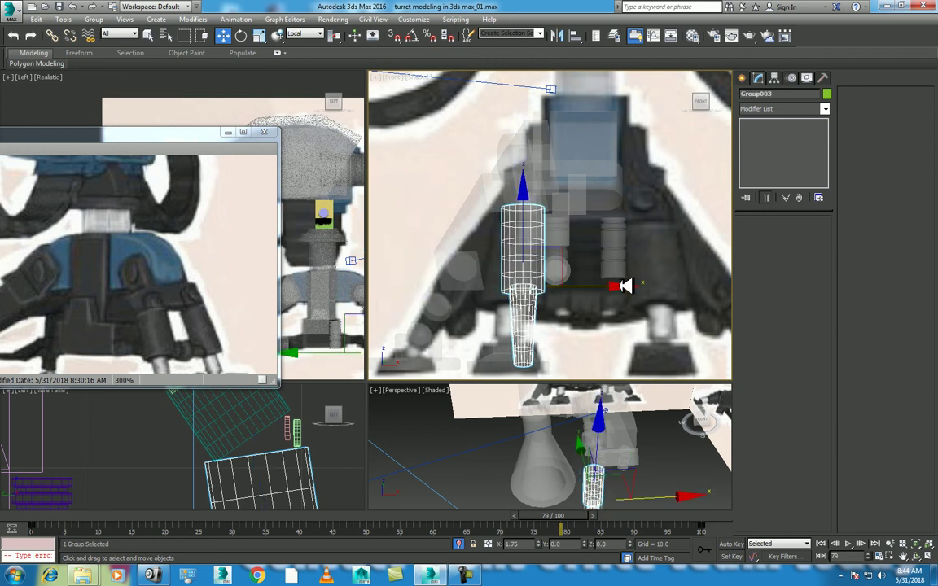
Return to frame 0, pan the views, select the Cylinder011 band and maximize the Left view
drag(259, 511, 31, 514)
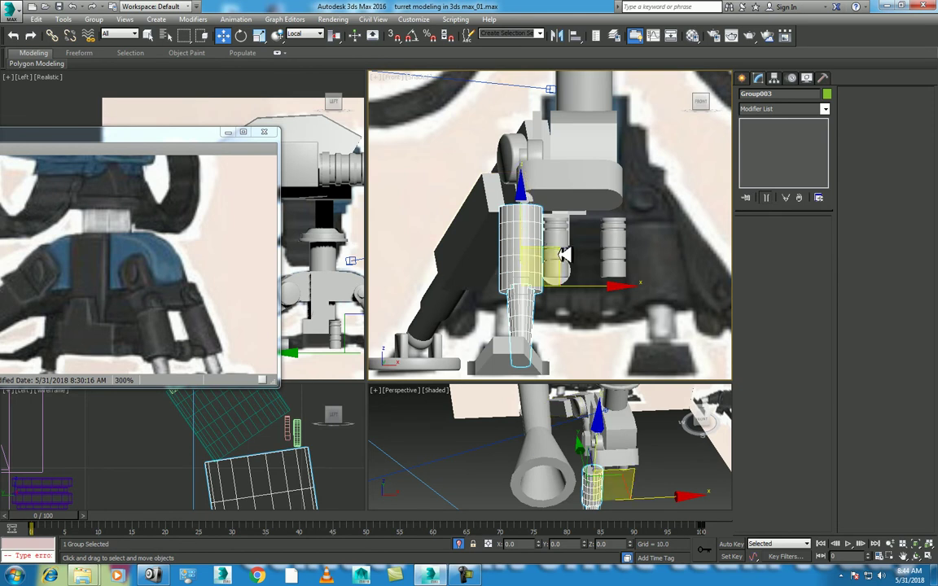
middle_drag(505, 234, 512, 237)
middle_drag(290, 436, 277, 460)
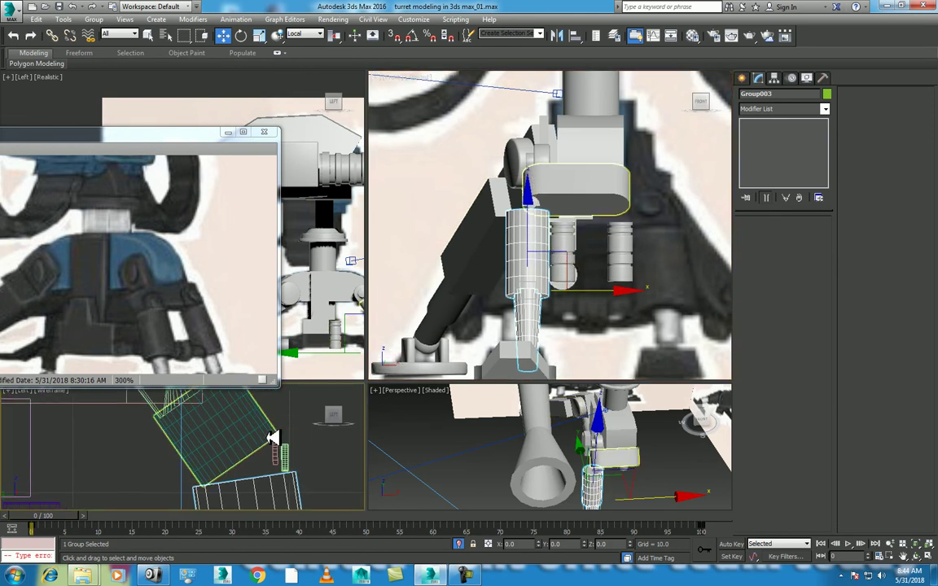
click(252, 430)
middle_drag(252, 430, 269, 489)
key(alt+w)
Group the band and half-disc joint as Group004, rotate it less tilted, and nudge it up-right
scroll(461, 391, down, 1)
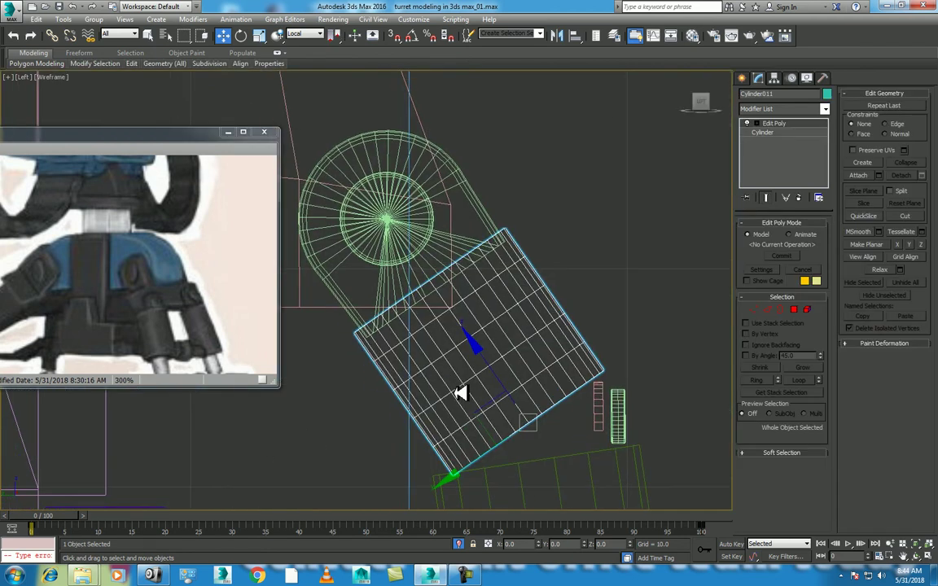
ctrl+click(436, 227)
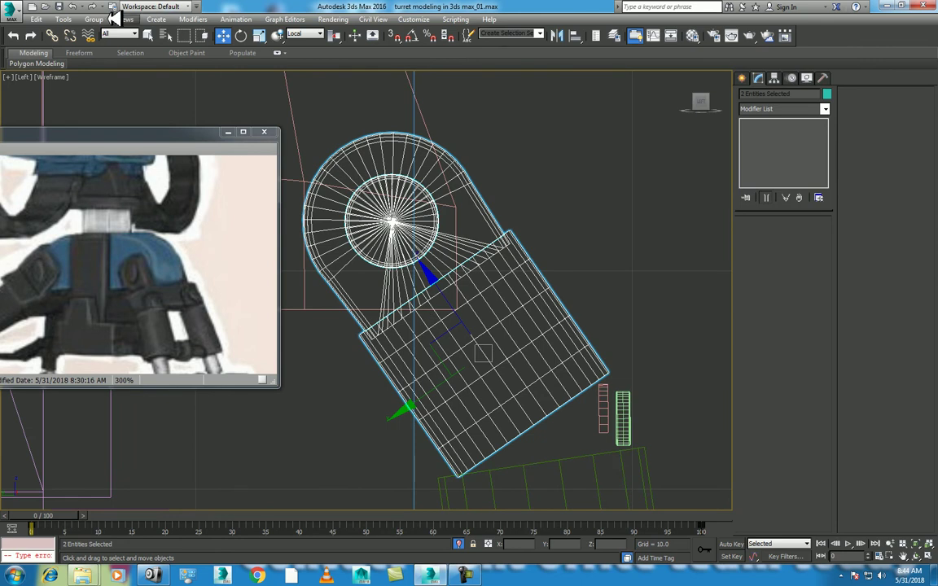
click(95, 19)
click(127, 33)
click(484, 318)
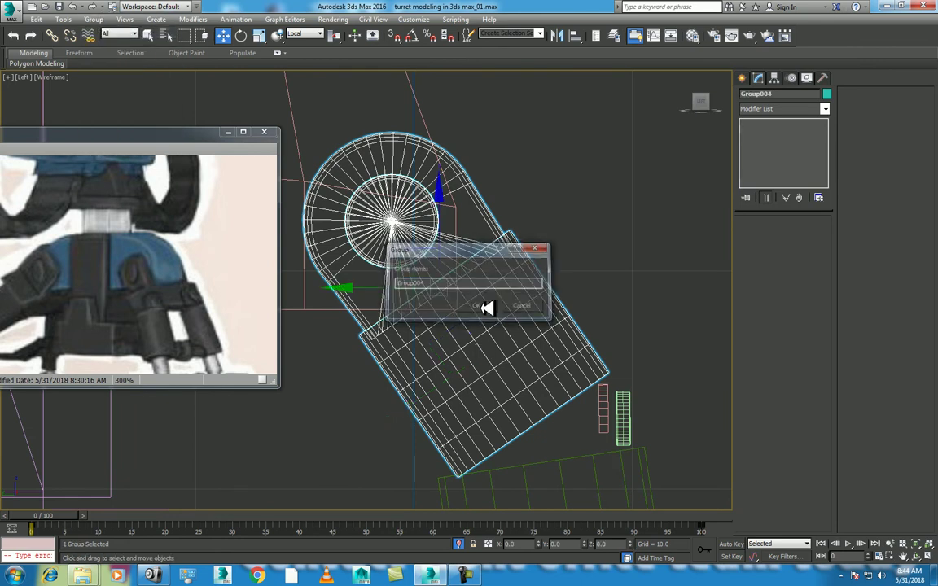
key(e)
drag(497, 202, 537, 261)
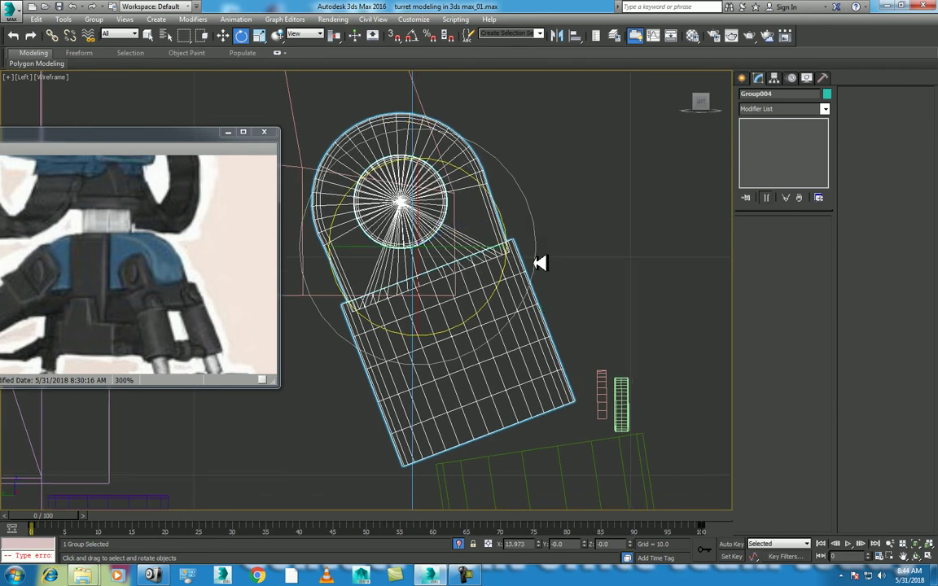
key(w)
middle_drag(570, 297, 526, 241)
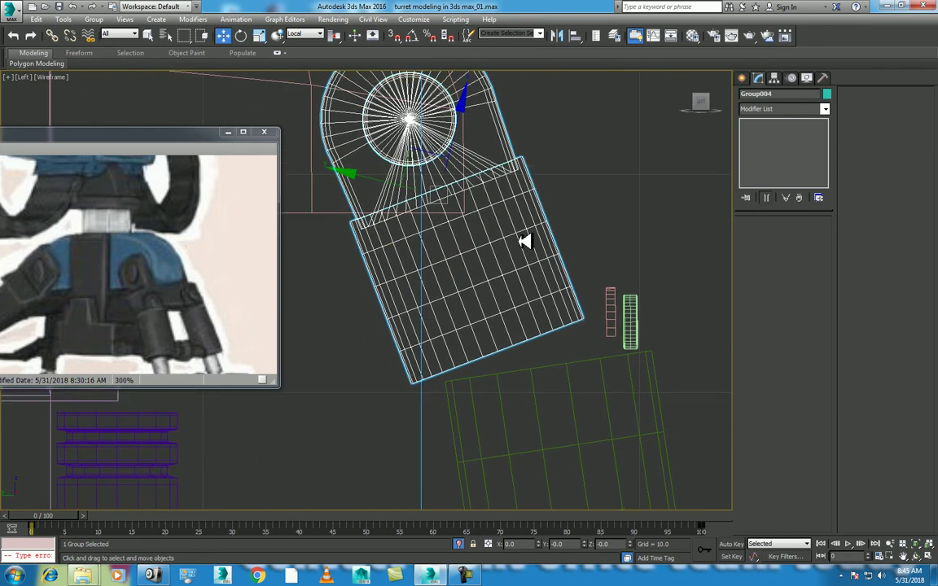
scroll(475, 207, down, 2)
drag(465, 192, 468, 204)
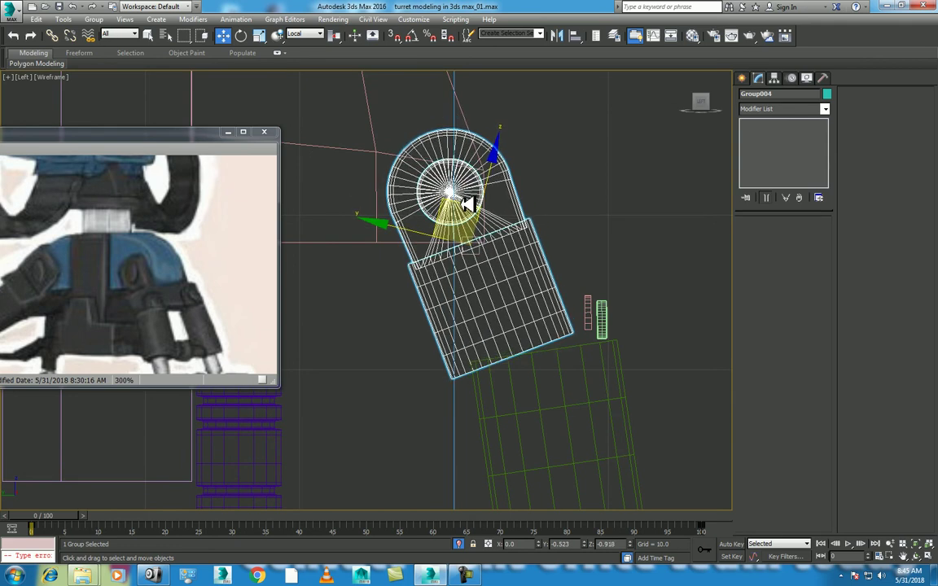
Tilt Group003 to the reference angle and shift it down and left
click(517, 372)
click(590, 354)
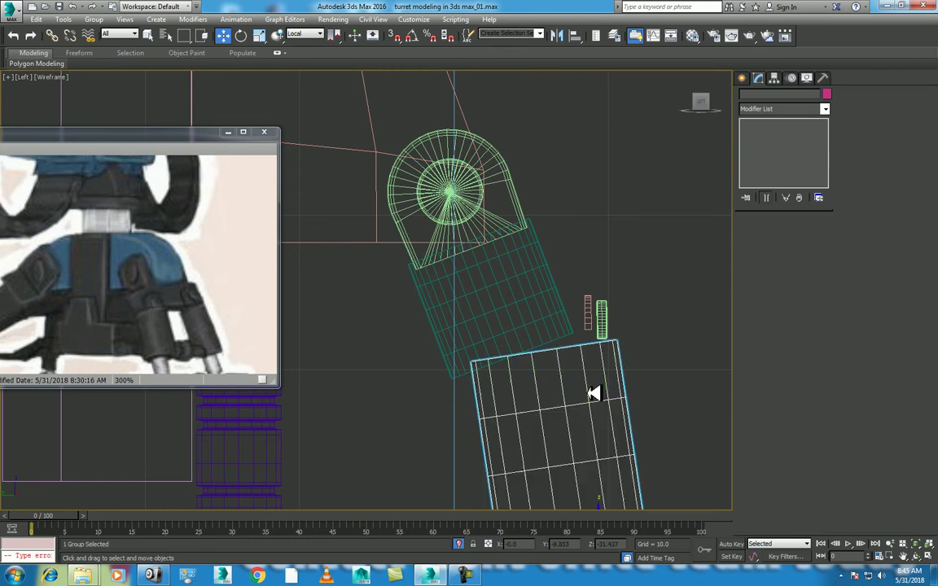
middle_drag(593, 392, 530, 235)
scroll(517, 374, down, 3)
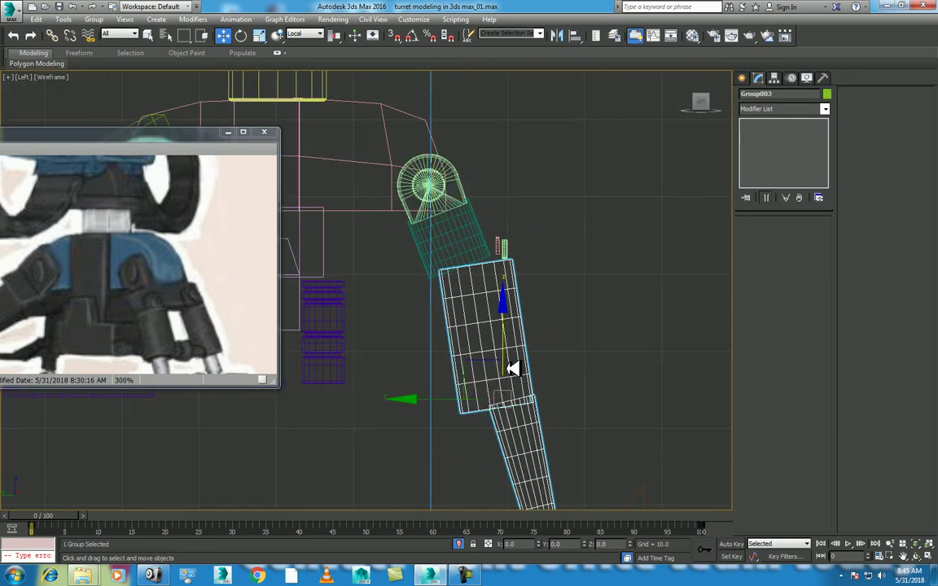
key(e)
drag(569, 332, 562, 325)
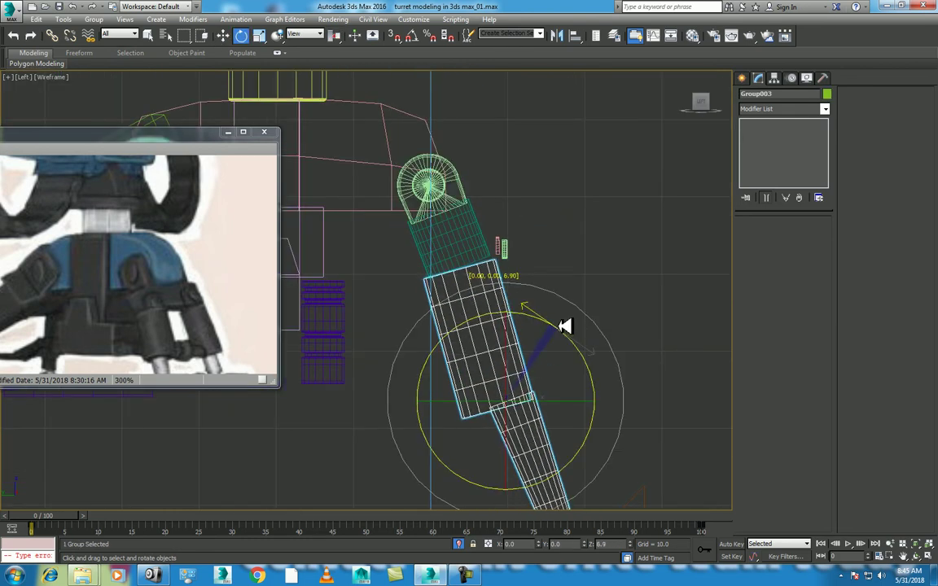
key(w)
drag(489, 389, 440, 413)
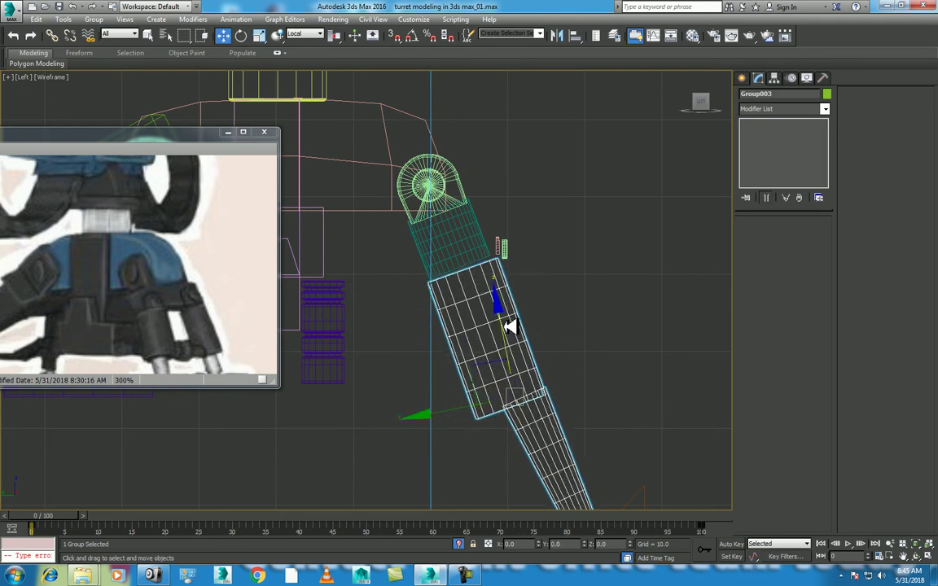
Nudge the small part beside the arm slightly left, then reselect the arm assembly
scroll(517, 269, up, 2)
click(521, 287)
drag(549, 247, 536, 243)
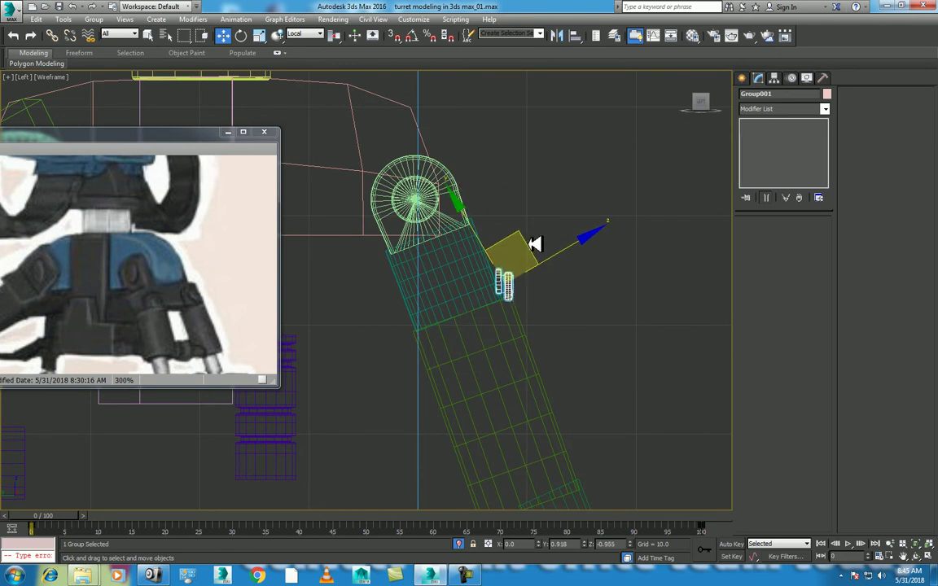
mouse_move(510, 352)
middle_down()
mouse_move(469, 378)
mouse_move(487, 364)
middle_up()
click(488, 385)
click(469, 403)
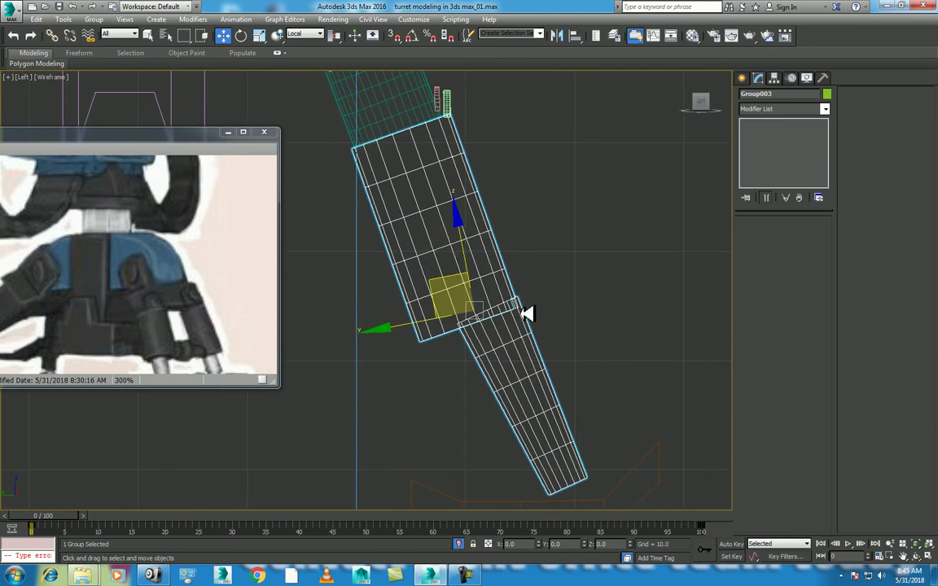
click(93, 19)
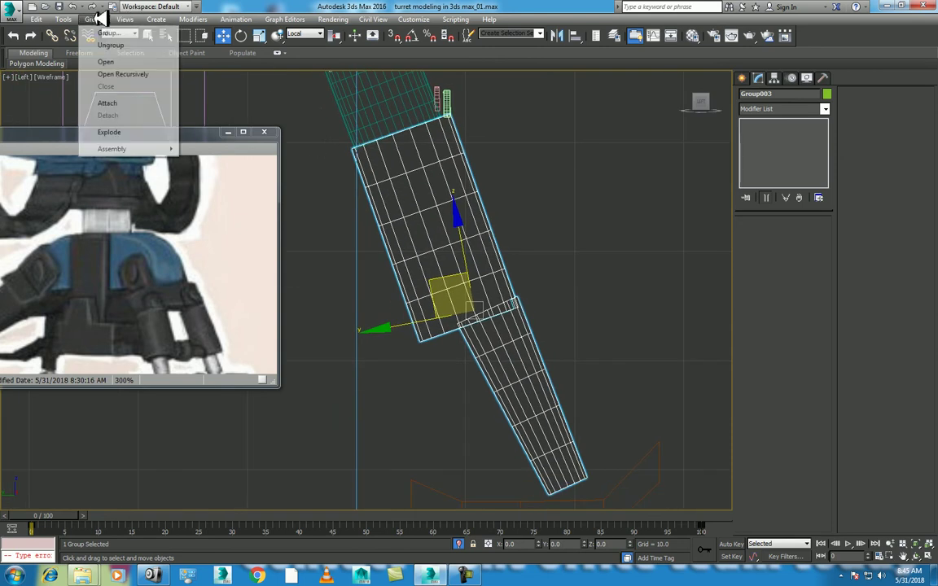
Open the arm group and align tapered Cylinder004 to Cylinder001, testing orientation axes before keeping Y
click(96, 62)
click(524, 393)
key(alt+a)
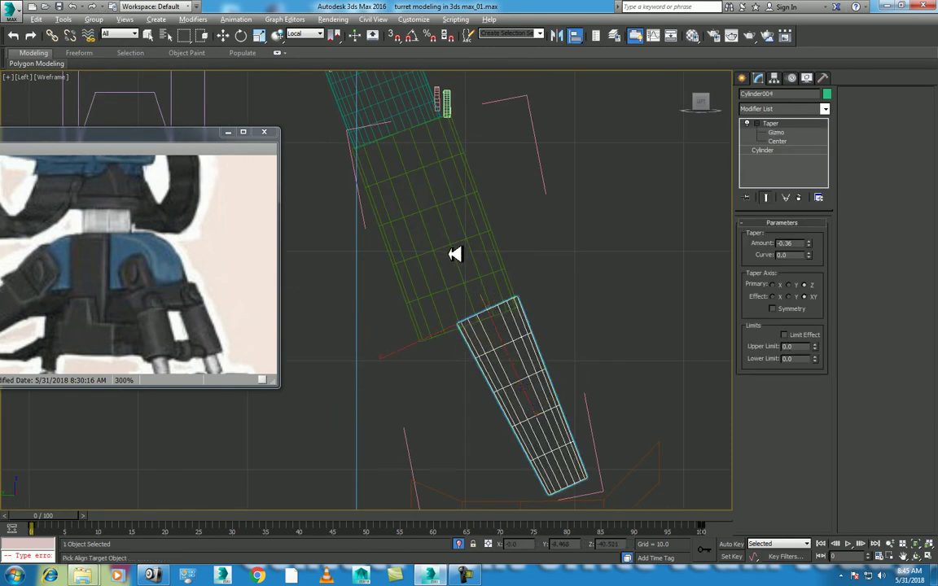
click(484, 234)
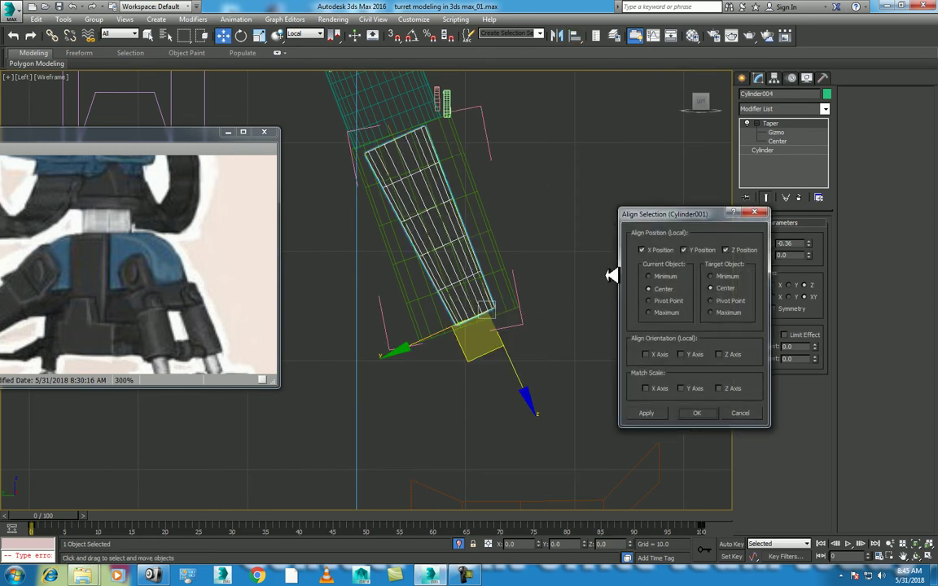
click(696, 354)
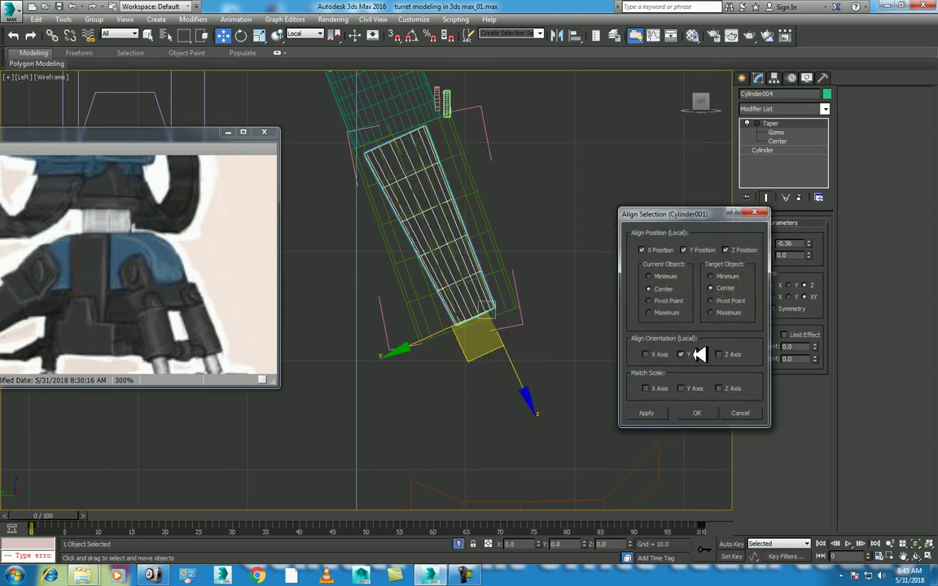
click(663, 355)
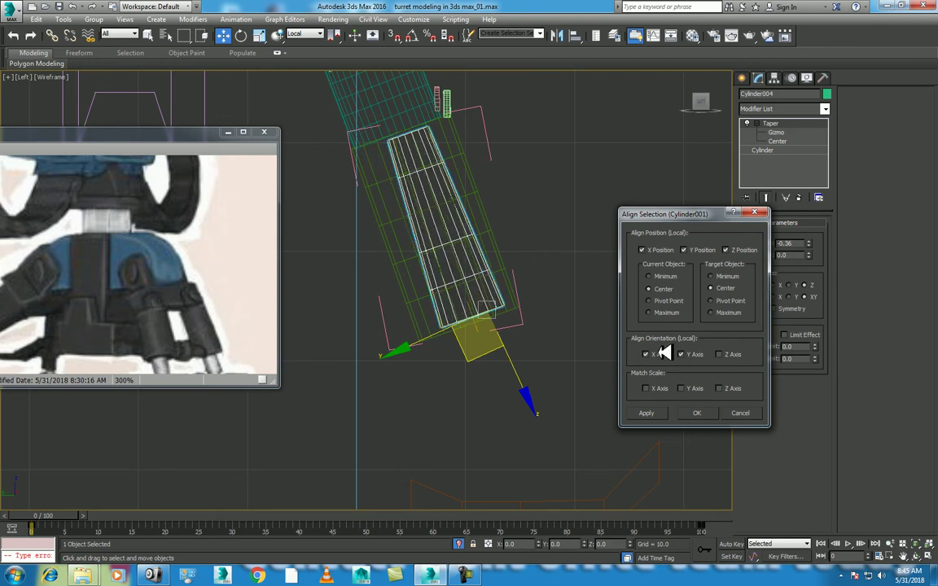
click(664, 354)
click(725, 354)
click(692, 354)
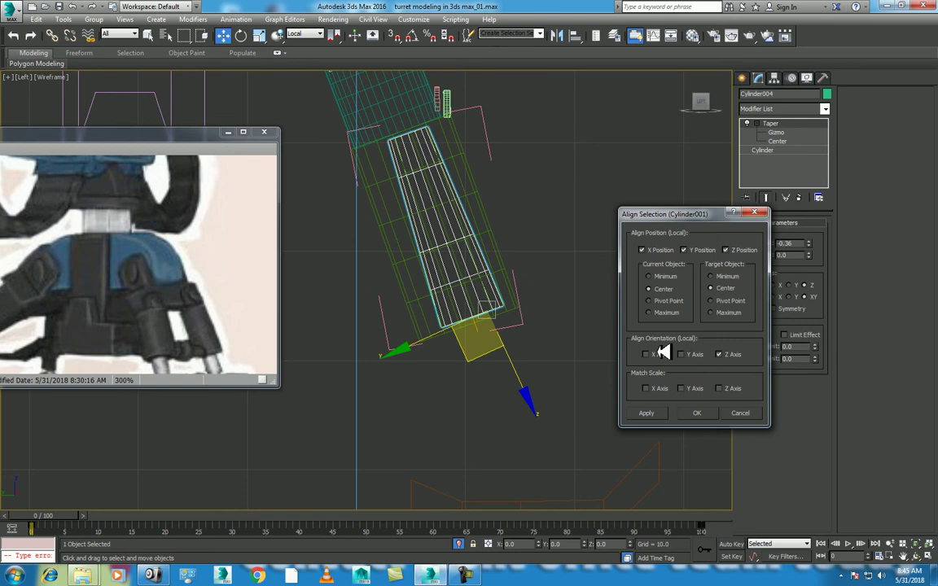
click(665, 352)
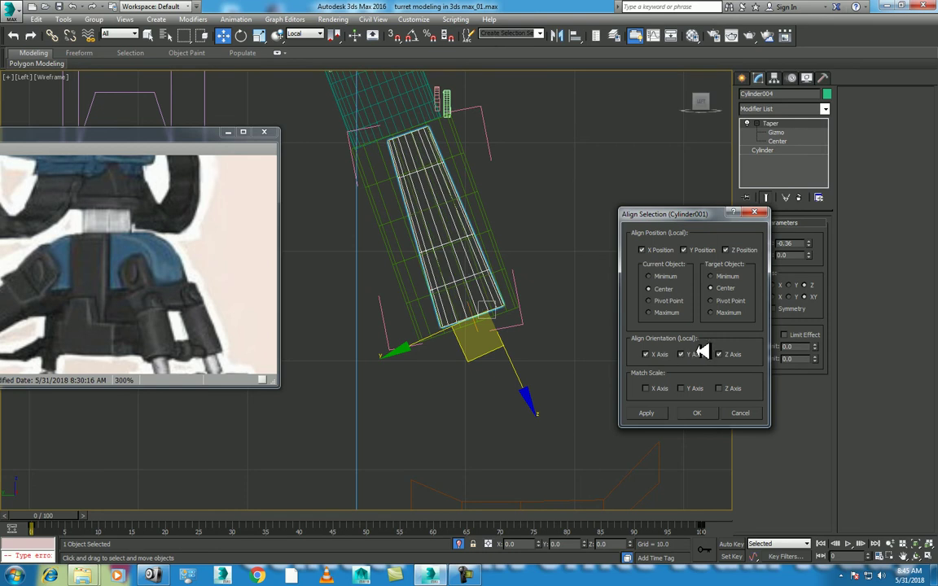
click(695, 356)
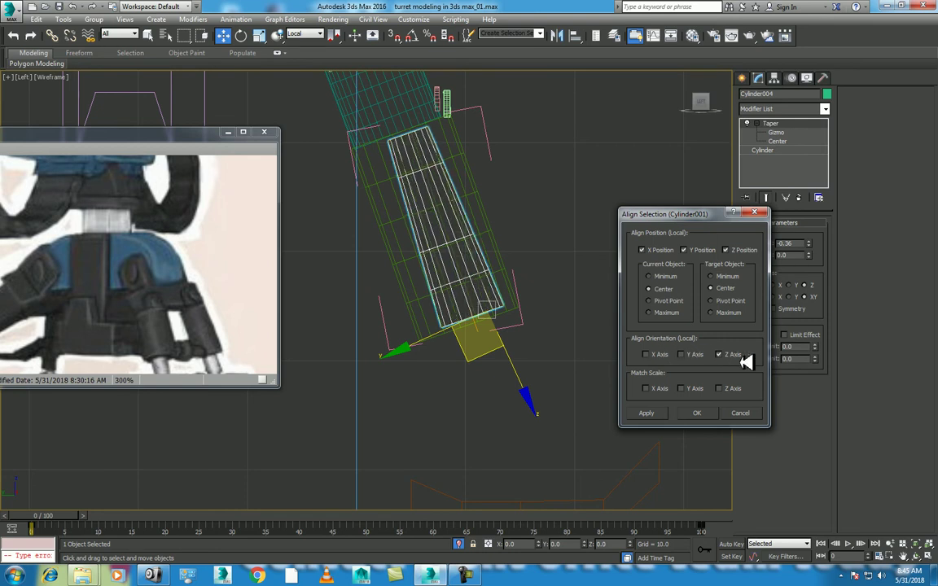
click(739, 354)
click(694, 354)
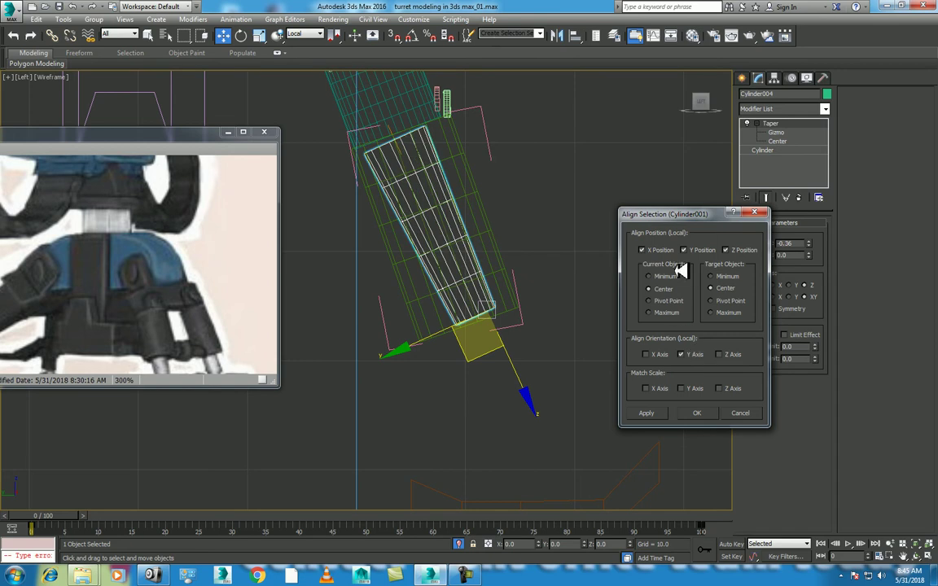
Apply the alignment using X and Y position with Y-axis orientation only
click(698, 253)
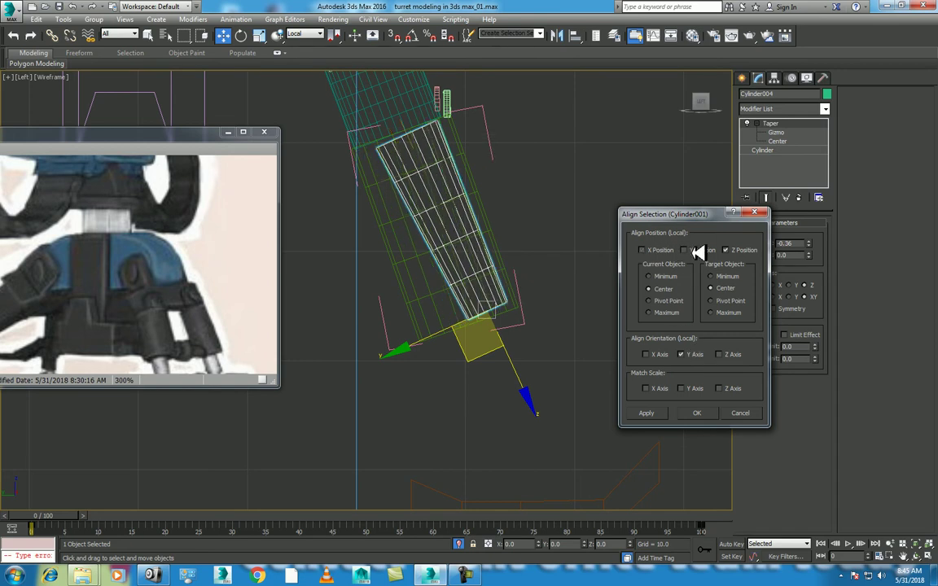
click(742, 250)
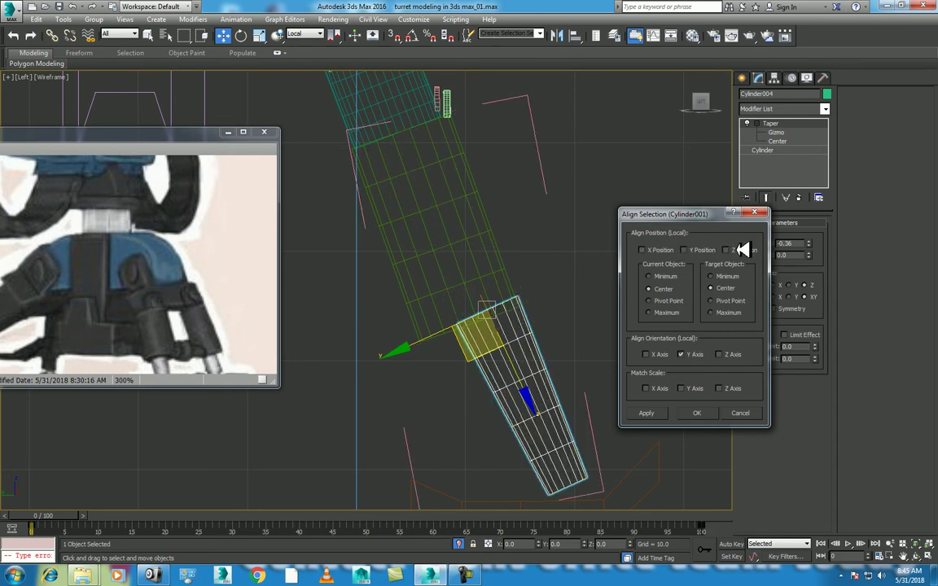
click(699, 250)
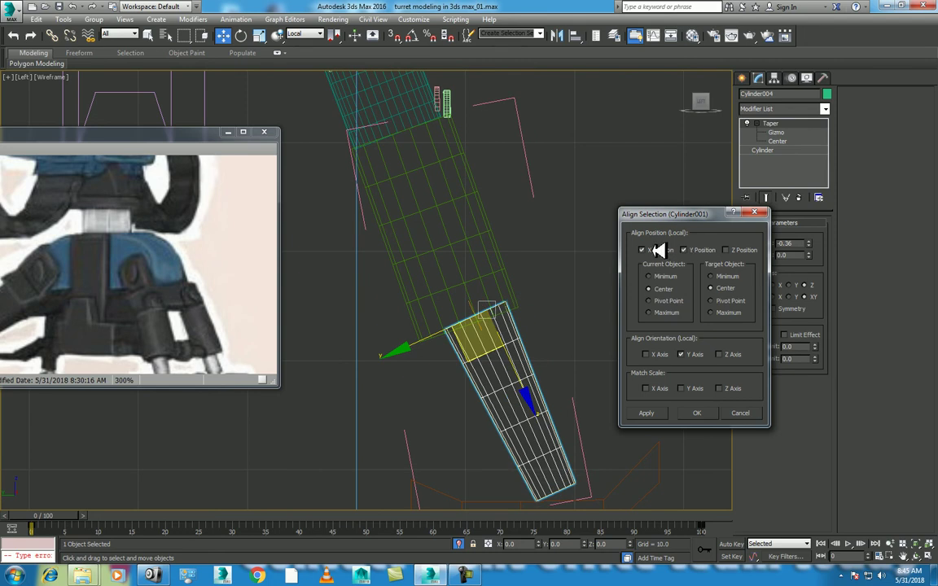
click(699, 355)
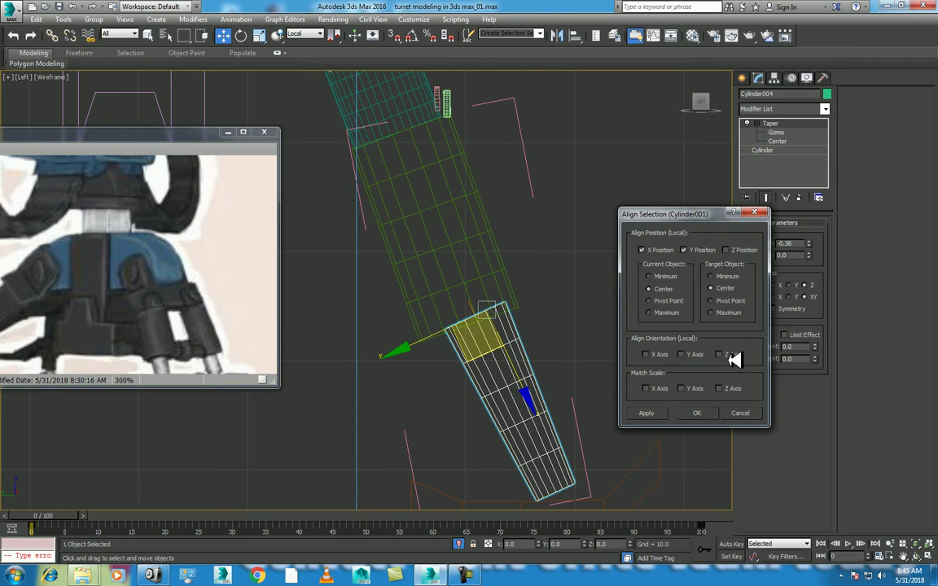
click(719, 354)
click(720, 354)
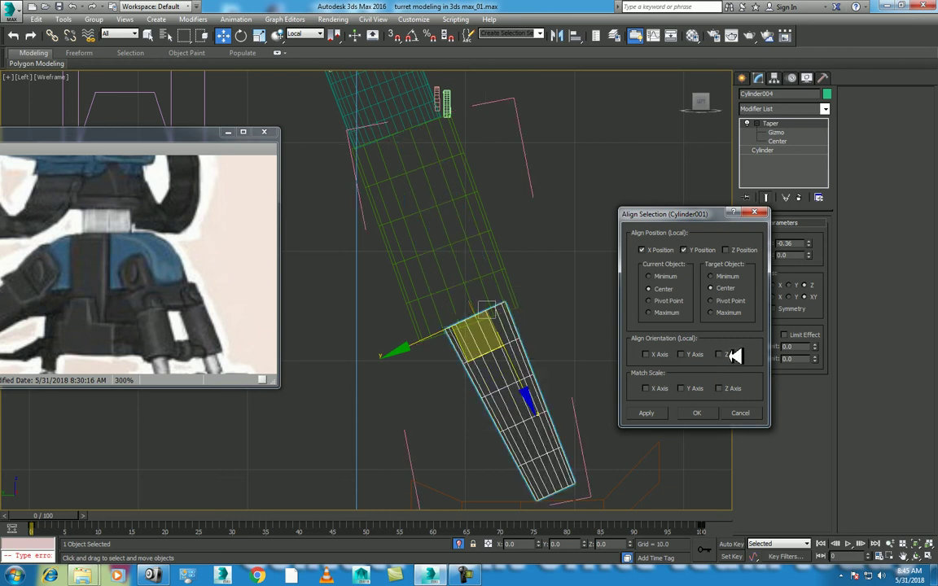
click(646, 354)
click(657, 354)
click(692, 355)
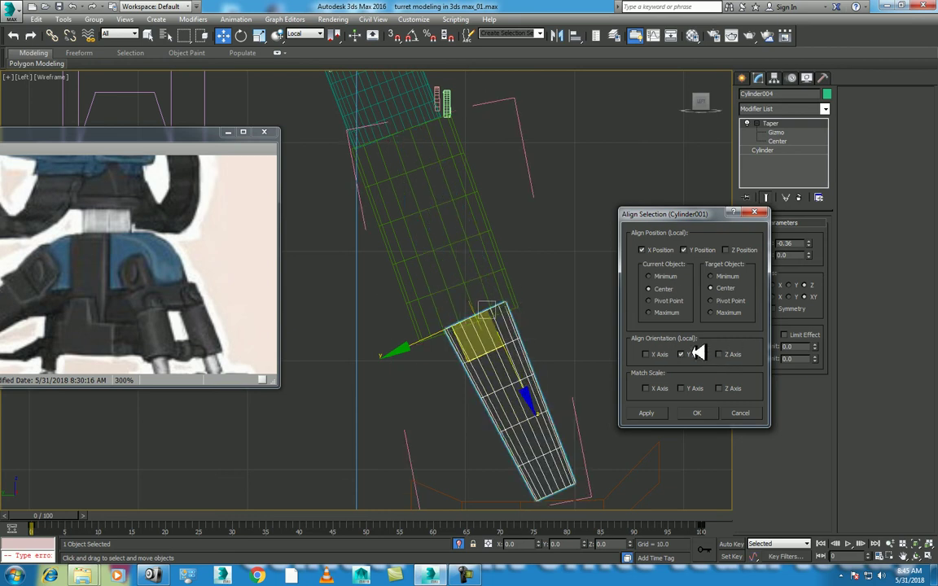
click(696, 414)
Nudge the lower leg cylinder along X, then orbit to inspect the knee joint
drag(393, 356, 388, 358)
key(alt+w)
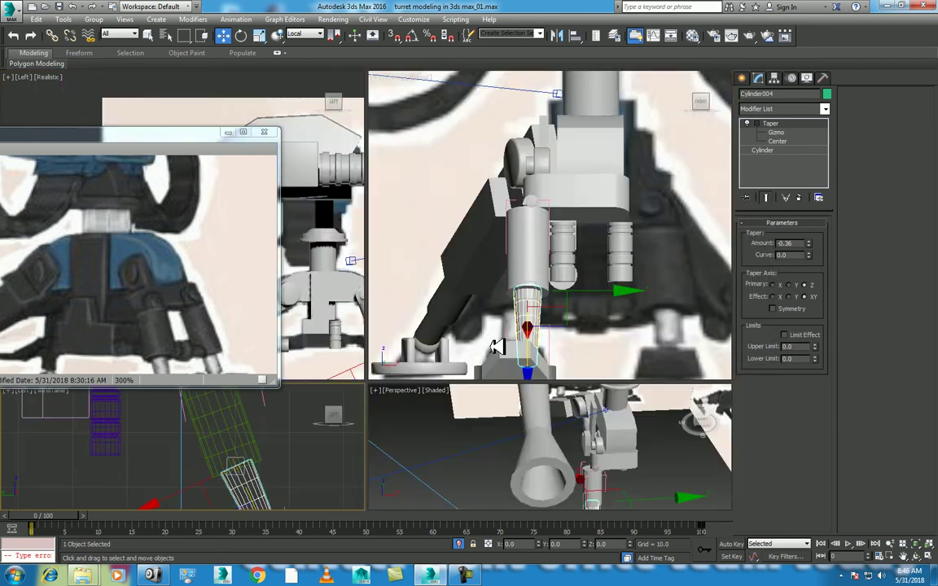
alt+middle_drag(570, 456, 570, 391)
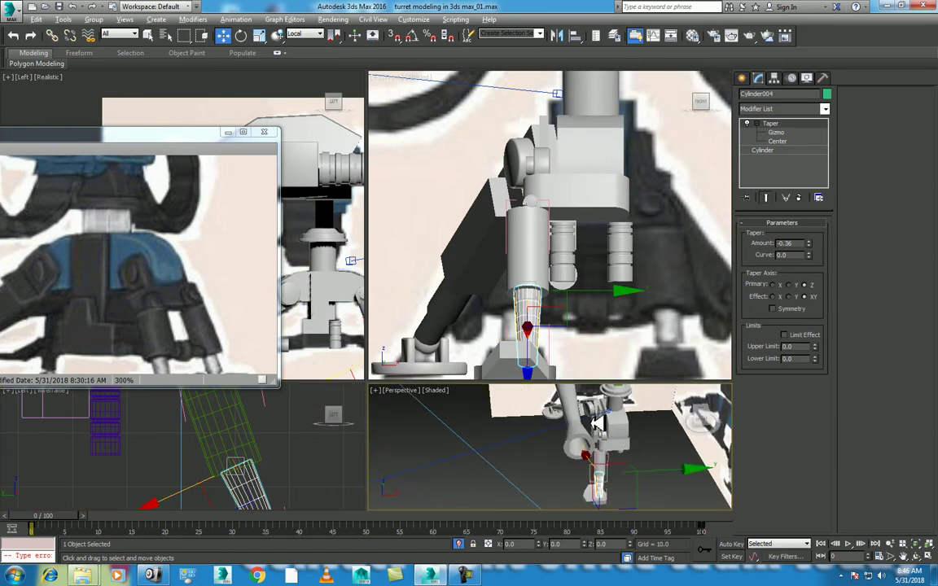
key(alt+w)
click(916, 556)
mouse_move(652, 391)
mouse_down()
mouse_move(553, 309)
mouse_move(478, 300)
mouse_up()
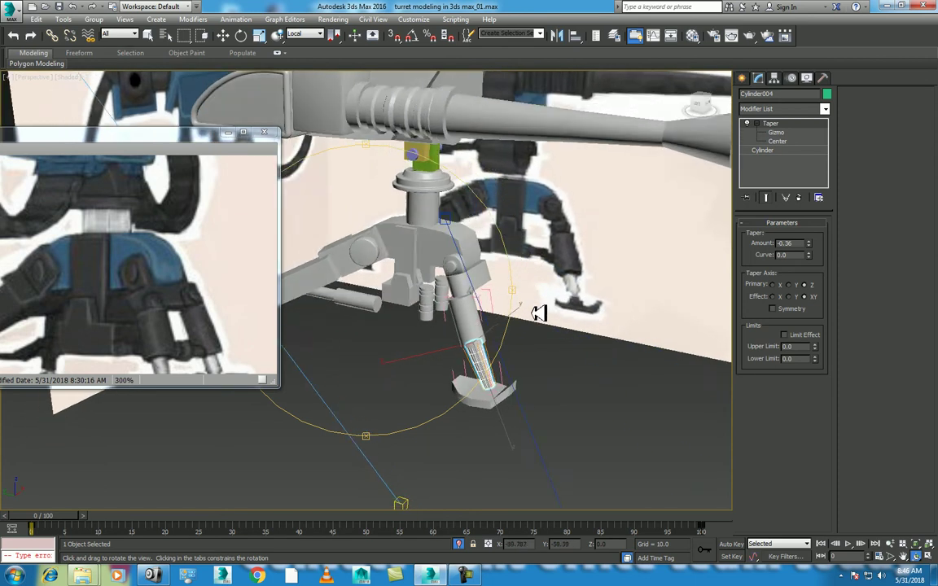
mouse_move(481, 259)
mouse_down()
mouse_move(450, 283)
mouse_move(486, 331)
mouse_move(446, 329)
mouse_move(504, 331)
mouse_move(489, 326)
mouse_up()
click(178, 303)
Select the knee clamp group and open Group004 for editing
key(w)
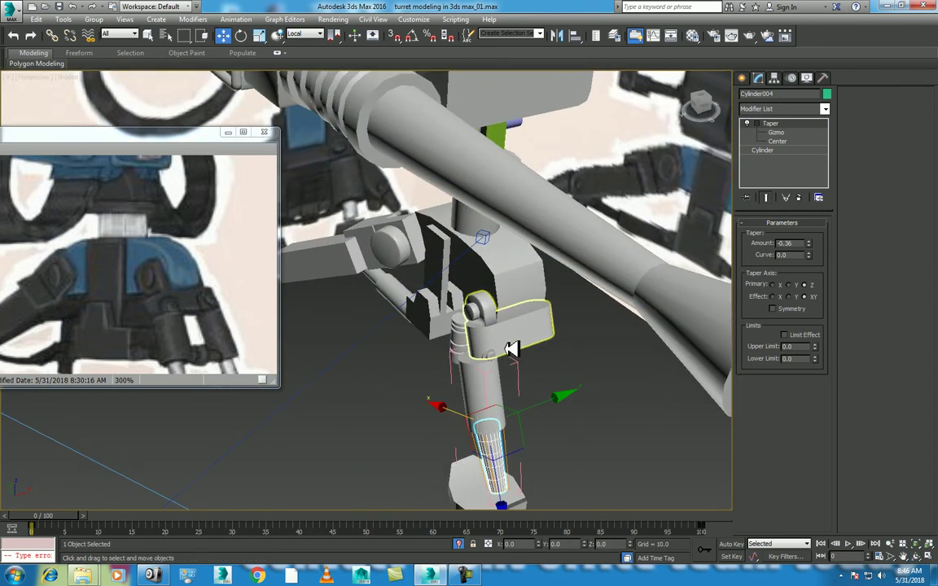
click(463, 306)
alt+middle_drag(464, 306, 476, 282)
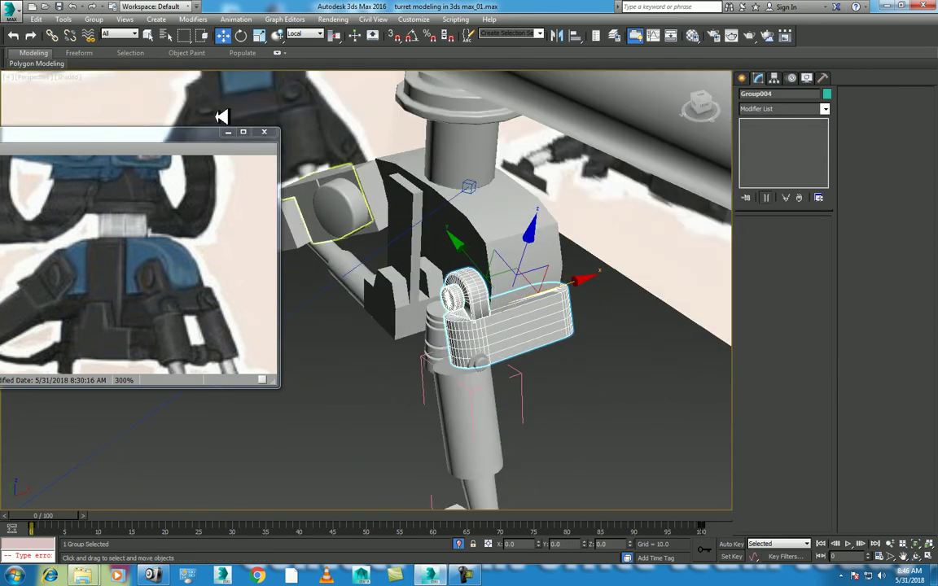
click(93, 18)
click(128, 60)
Shift Cylinder011's end vertices along X to reshape the bracket into a band
click(534, 318)
click(760, 309)
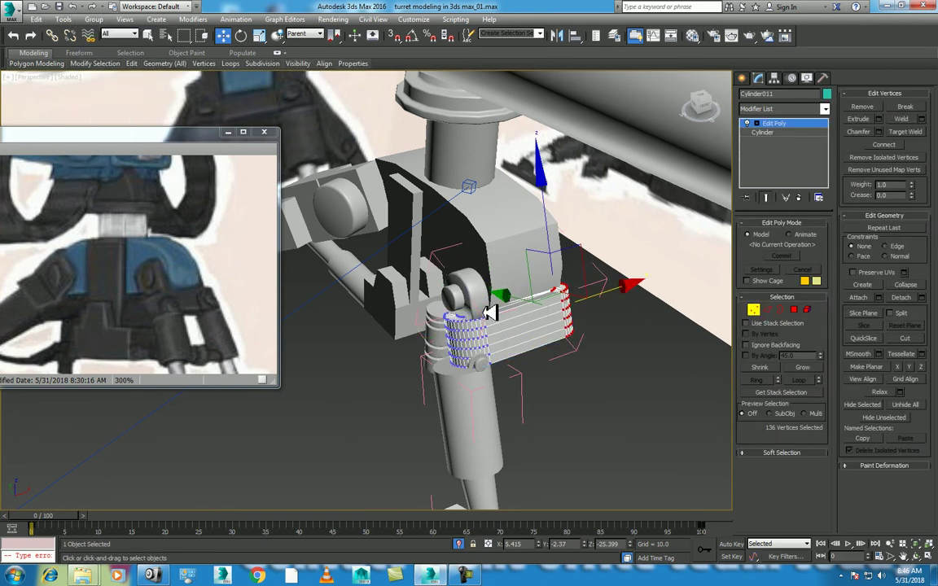
drag(462, 380, 396, 262)
drag(536, 318, 529, 320)
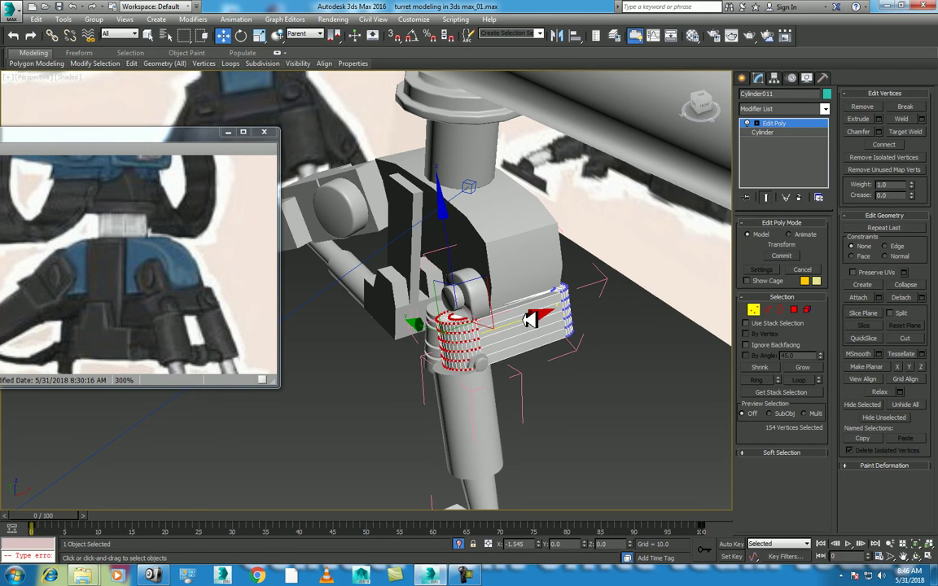
right_click(512, 308)
click(472, 304)
Close the clamp group again and clear the selection
click(617, 383)
click(528, 326)
click(93, 18)
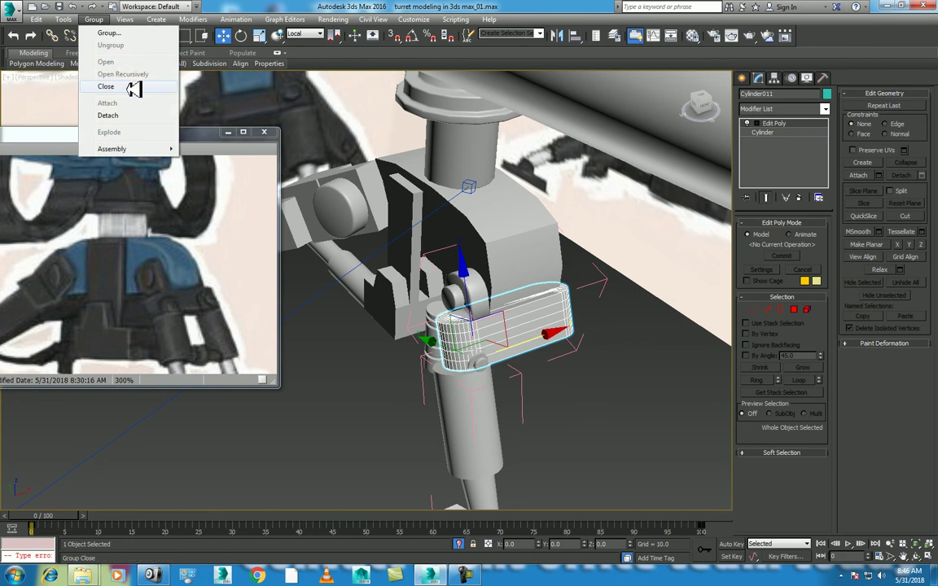
click(133, 88)
click(565, 405)
Pan and orbit around the turret to compare the legs with the reference image's feet
middle_drag(553, 393, 660, 393)
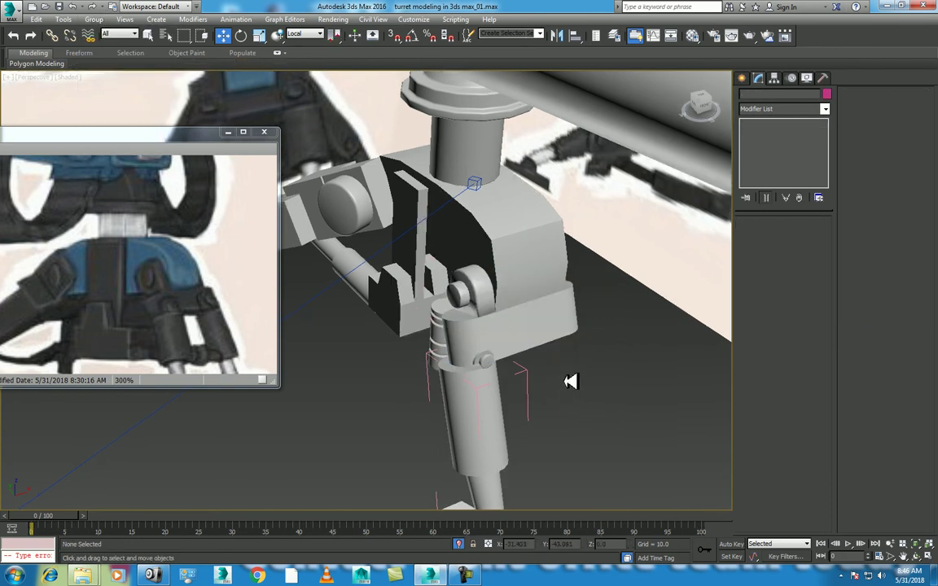
click(915, 556)
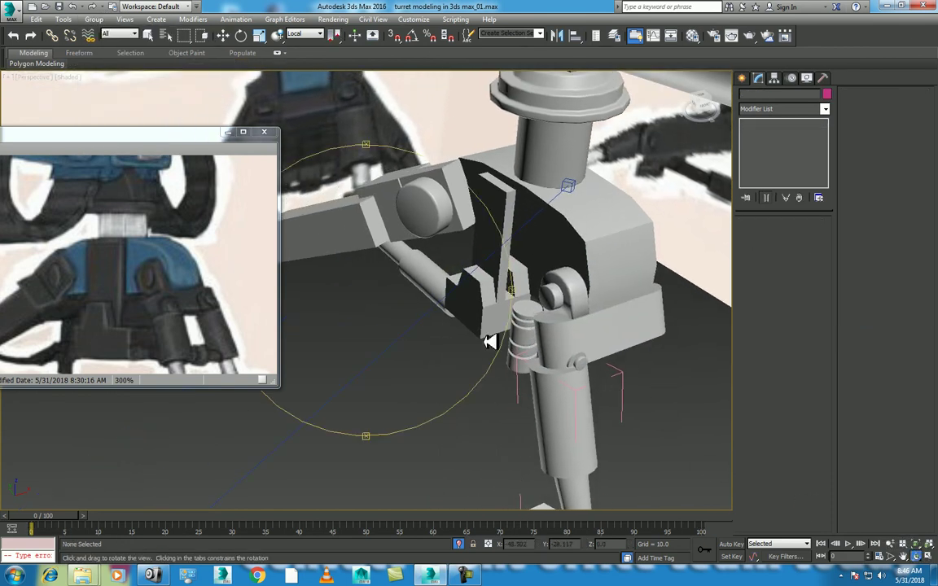
drag(496, 334, 483, 322)
drag(210, 345, 183, 281)
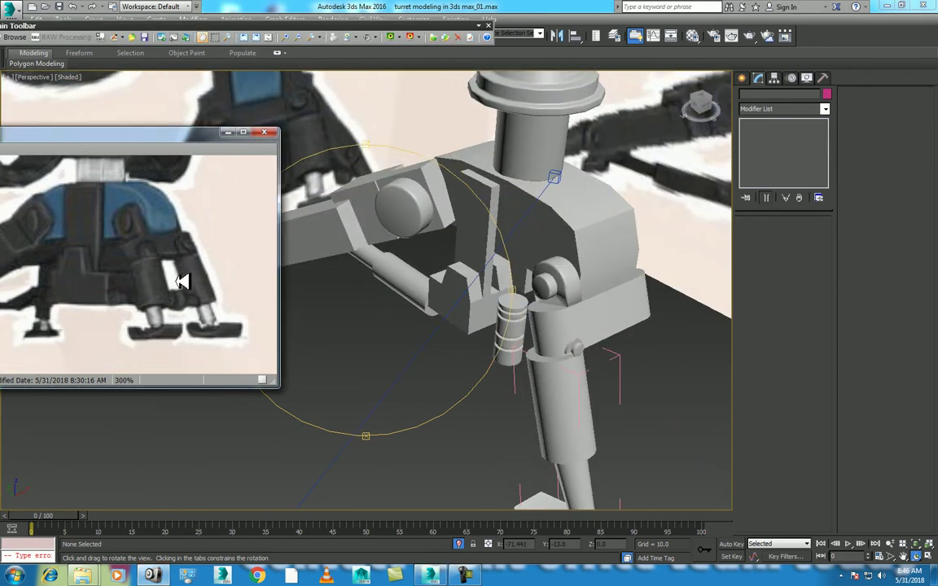
mouse_move(571, 399)
mouse_down()
mouse_move(392, 329)
mouse_move(417, 329)
mouse_move(417, 299)
mouse_up()
key(alt+w)
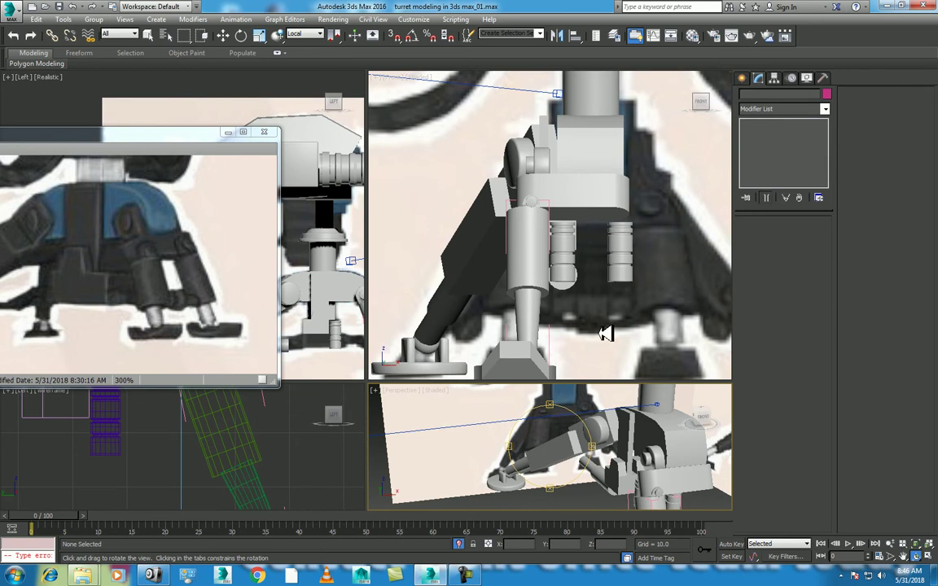
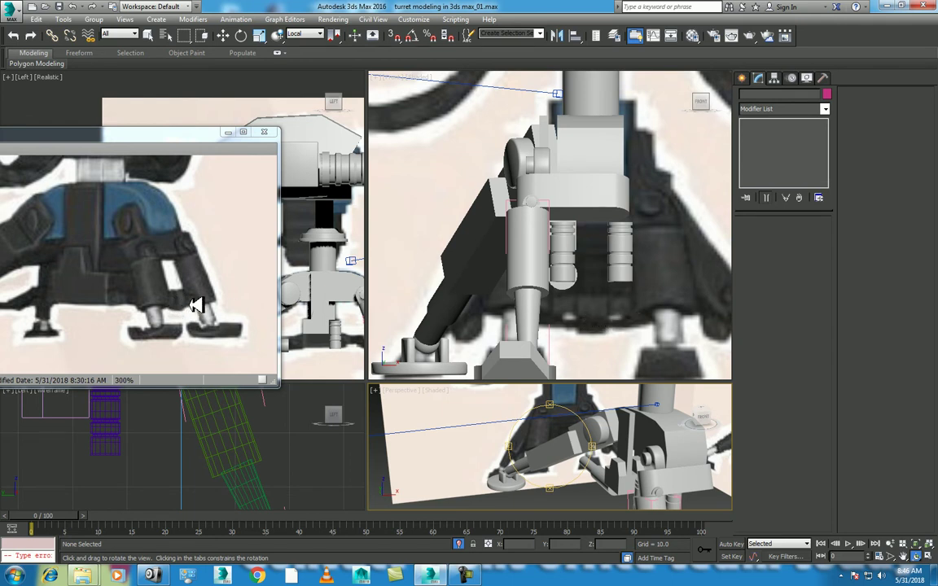
Start a new Line spline with its first profile points beside the turret leg in the Front view
click(607, 314)
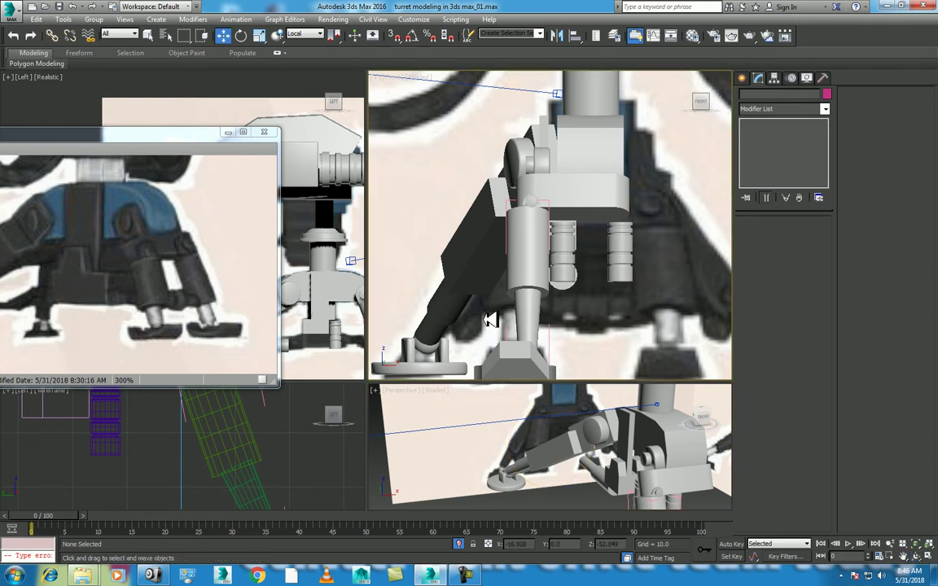
click(746, 78)
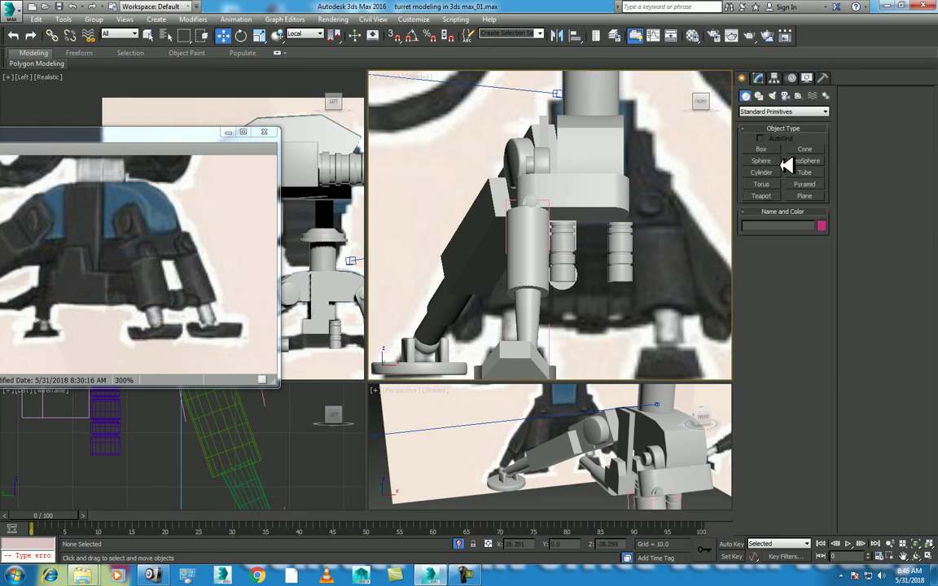
click(771, 95)
click(761, 158)
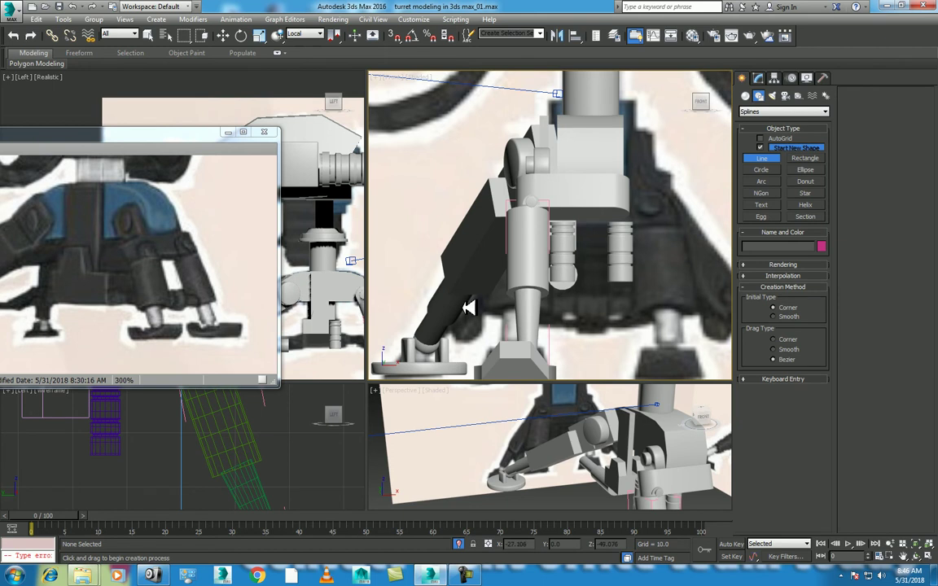
click(599, 295)
click(583, 296)
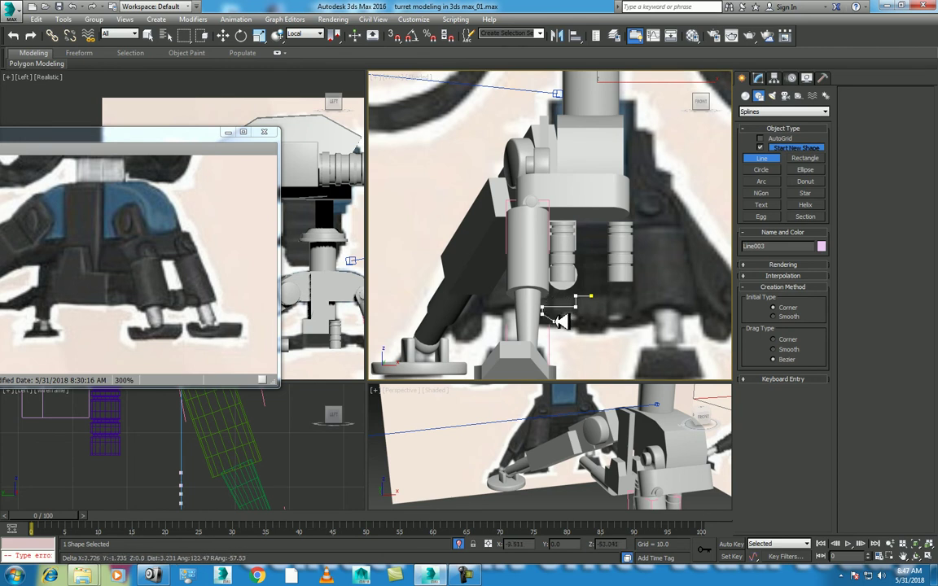
Finish the profile and apply a Lathe modifier with Min alignment around the X axis
right_click(567, 320)
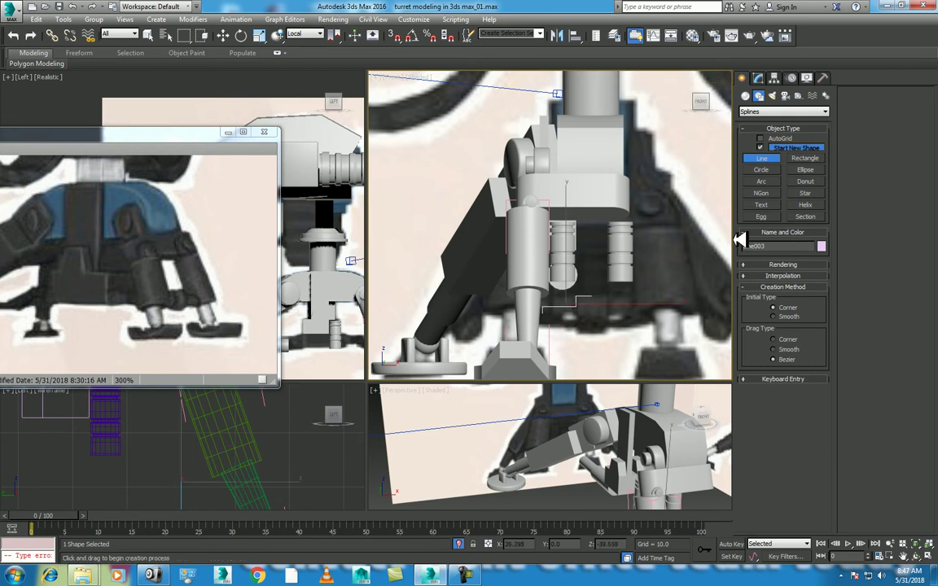
click(763, 78)
click(799, 109)
key(l)
click(789, 121)
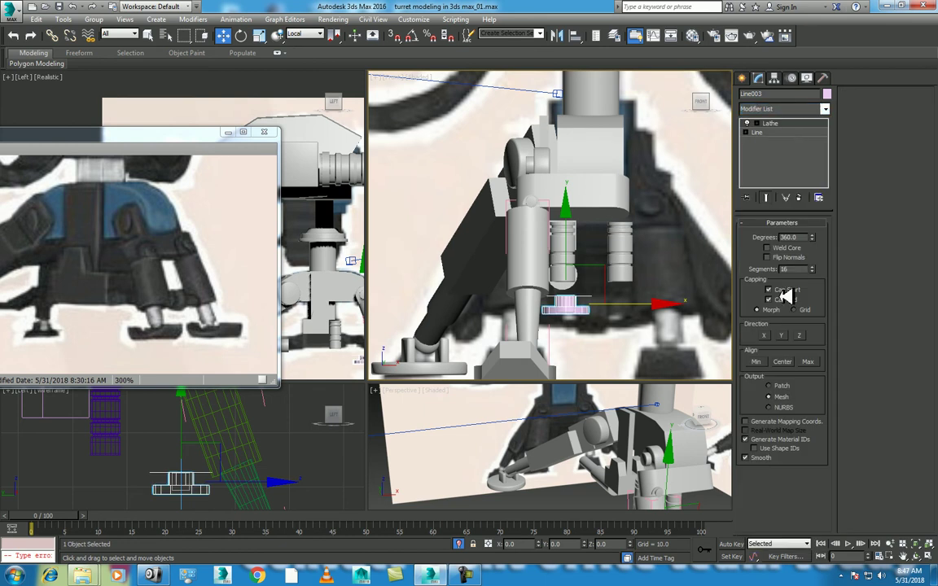
click(757, 362)
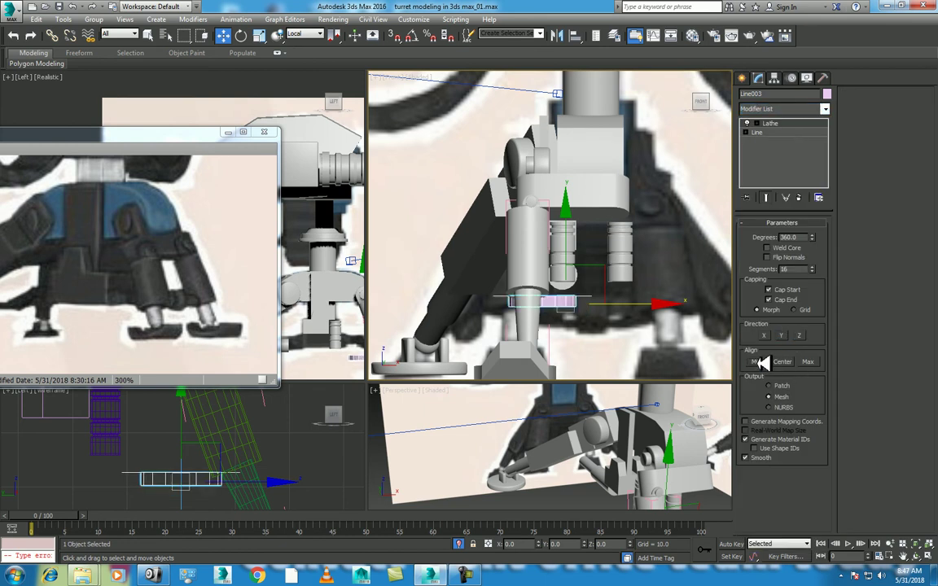
click(801, 336)
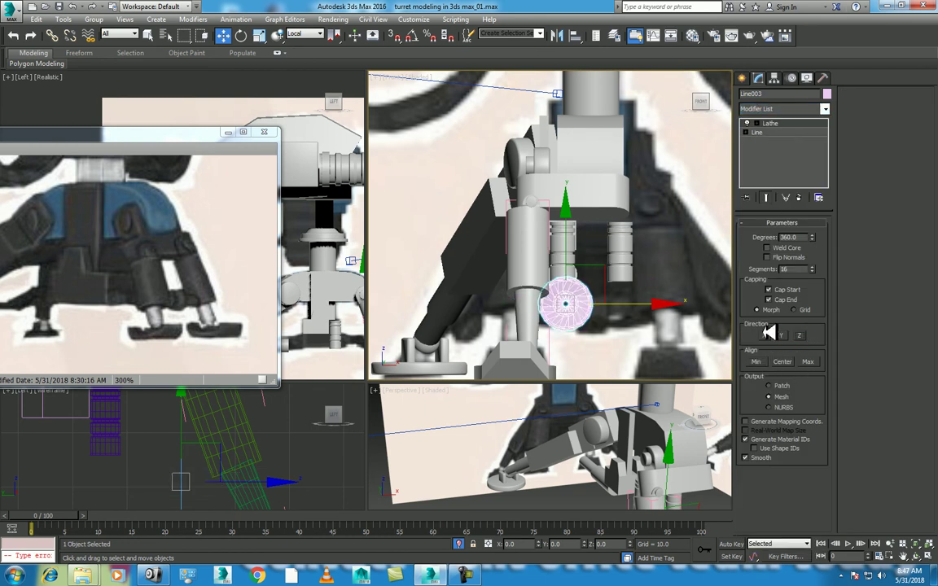
click(769, 334)
scroll(619, 325, up, 2)
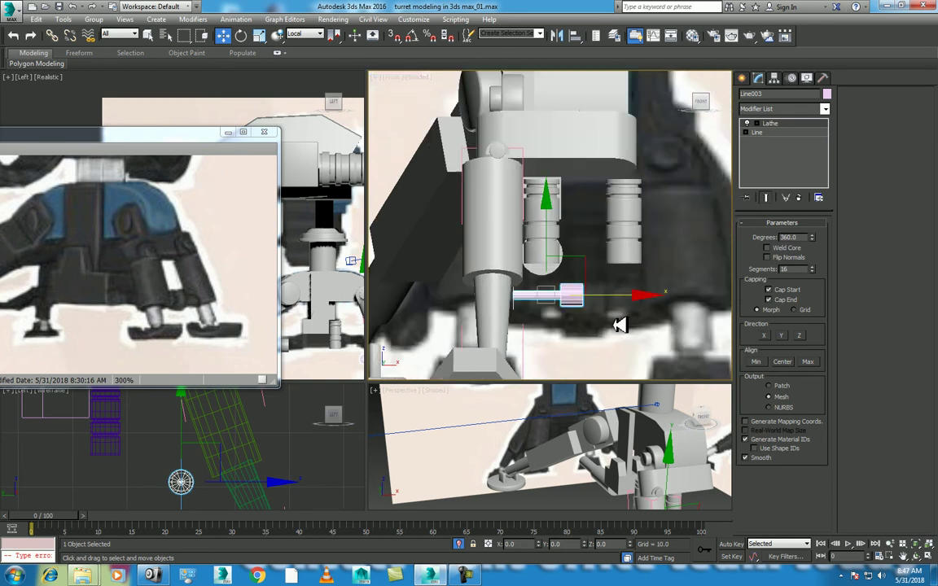
Add a Symmetry modifier, shift its mirror plane along X and enable Flip
click(782, 109)
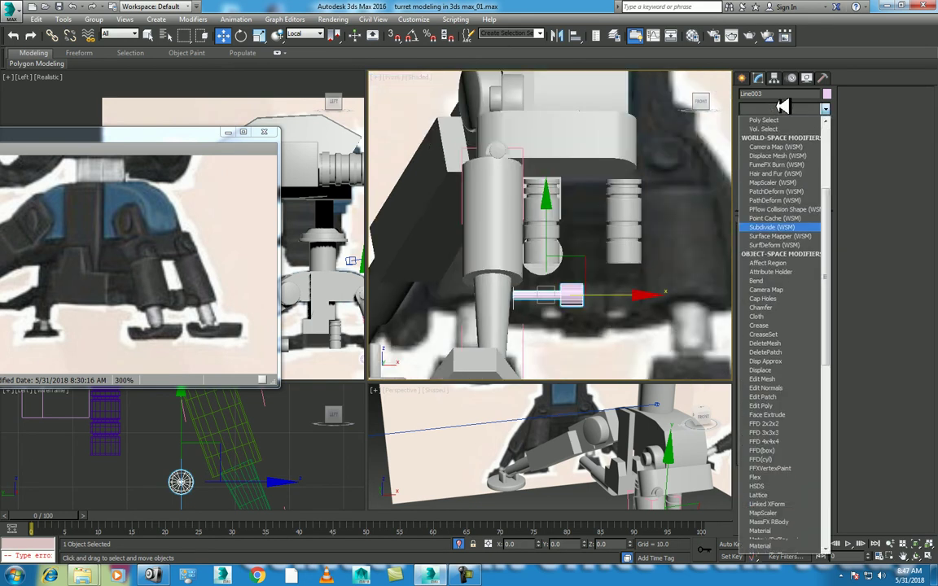
text(sym)
key(Return)
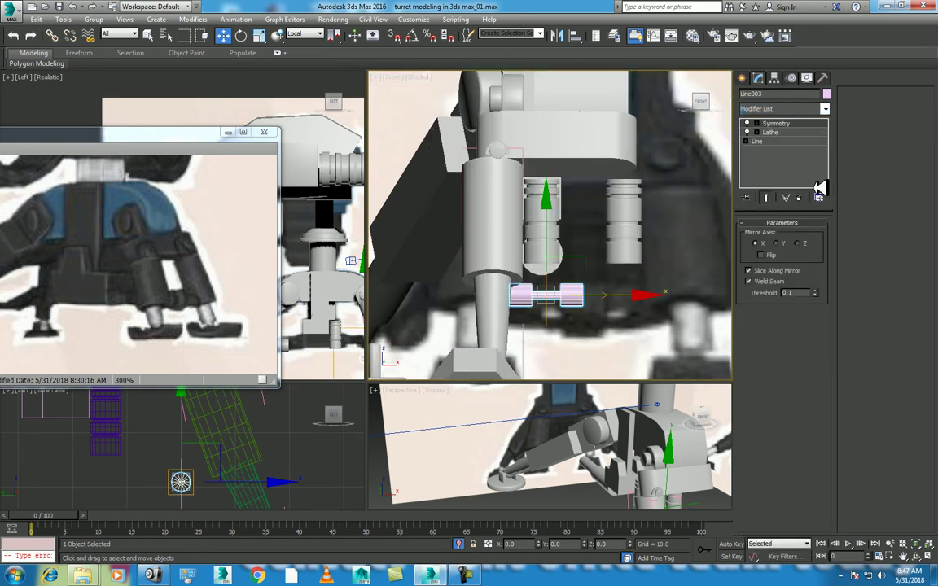
click(774, 124)
key(1)
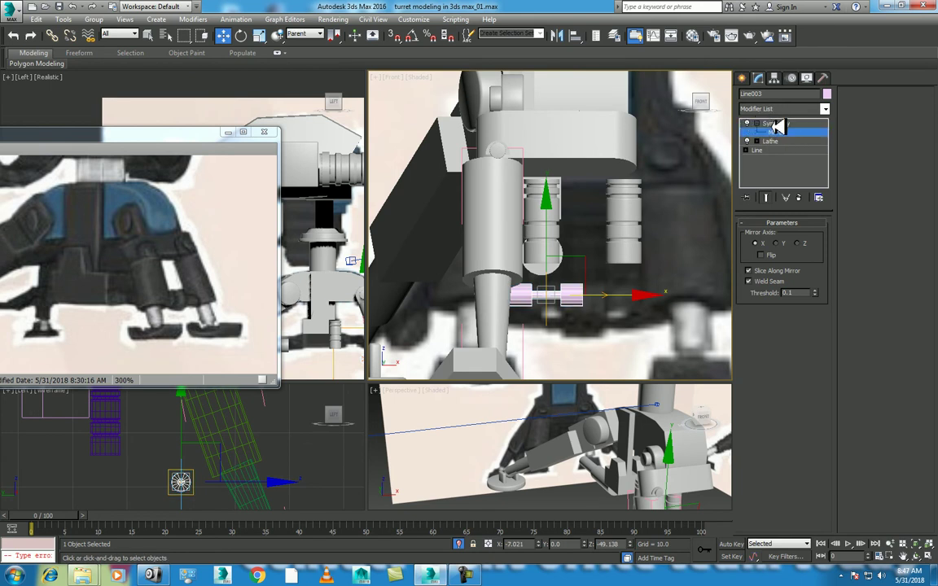
mouse_move(649, 294)
mouse_down()
mouse_move(689, 295)
mouse_move(680, 298)
mouse_up()
click(778, 255)
click(748, 149)
click(766, 160)
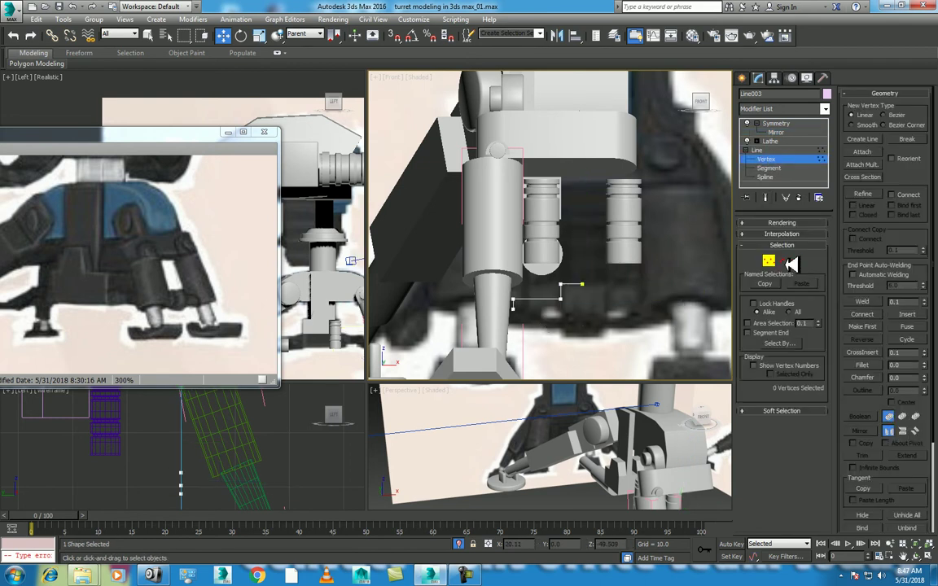
Move Line003's Lathe Axis sub-object in the Front view to enlarge the central hub
scroll(544, 302, up, 2)
scroll(542, 300, up, 2)
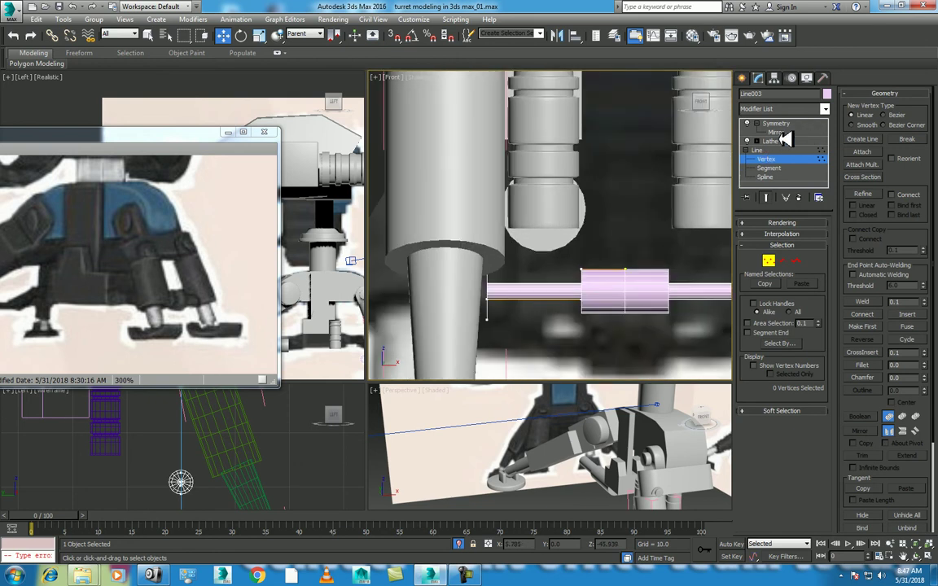
click(776, 132)
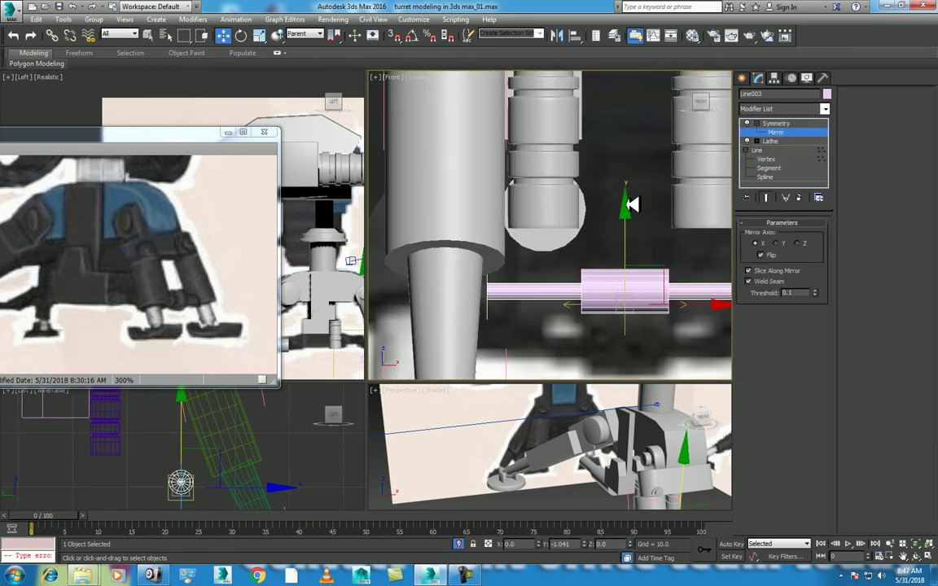
click(758, 141)
click(773, 150)
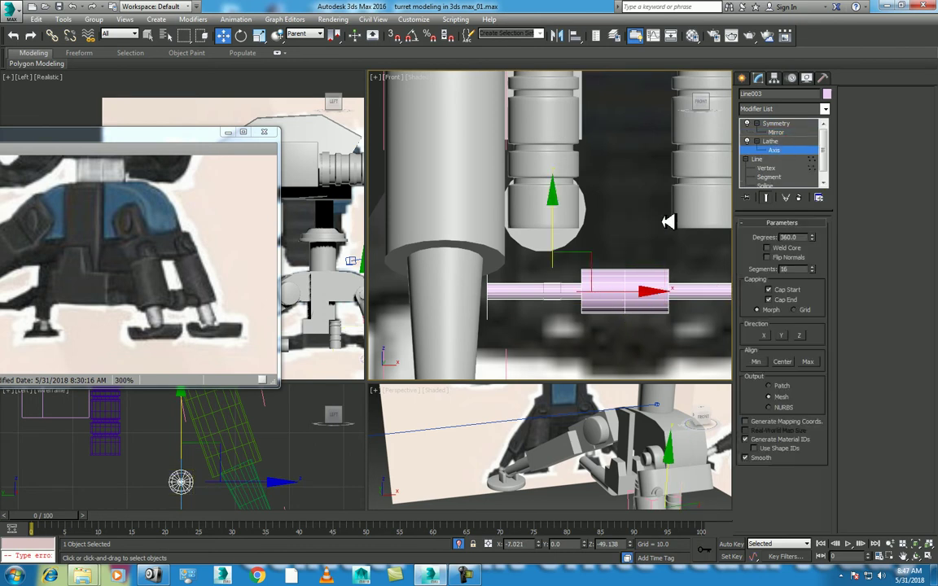
drag(557, 200, 565, 228)
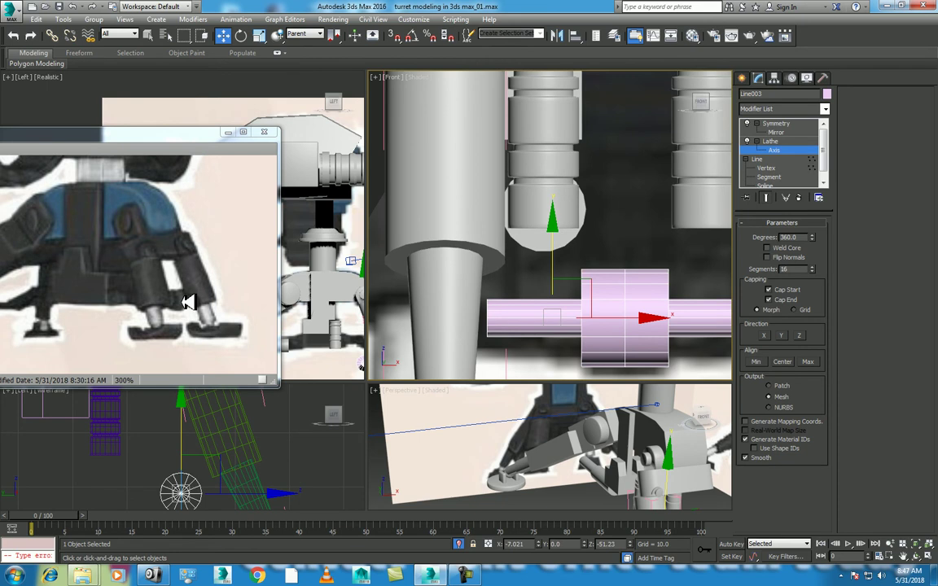
middle_drag(631, 287, 613, 245)
right_click(593, 228)
click(616, 292)
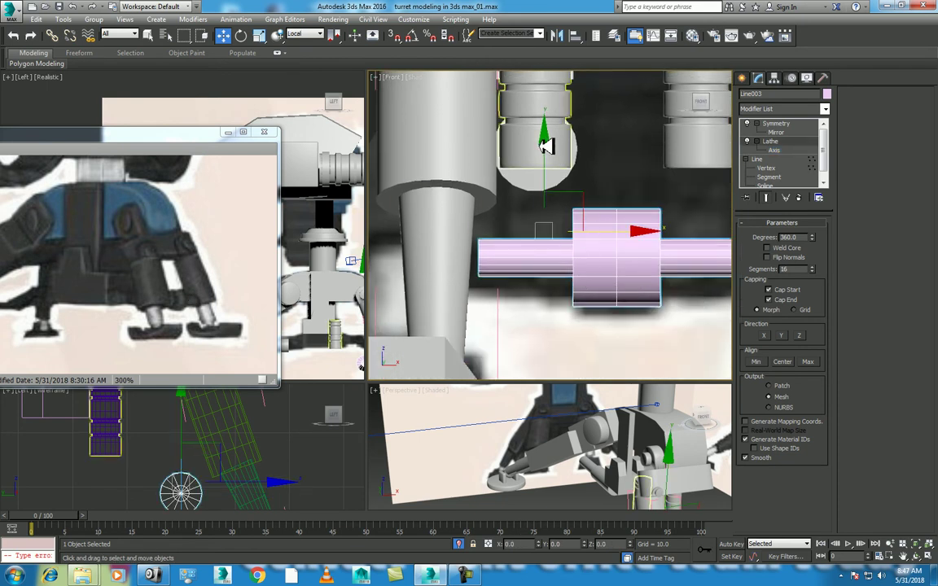
middle_drag(547, 145, 542, 73)
scroll(494, 250, down, 3)
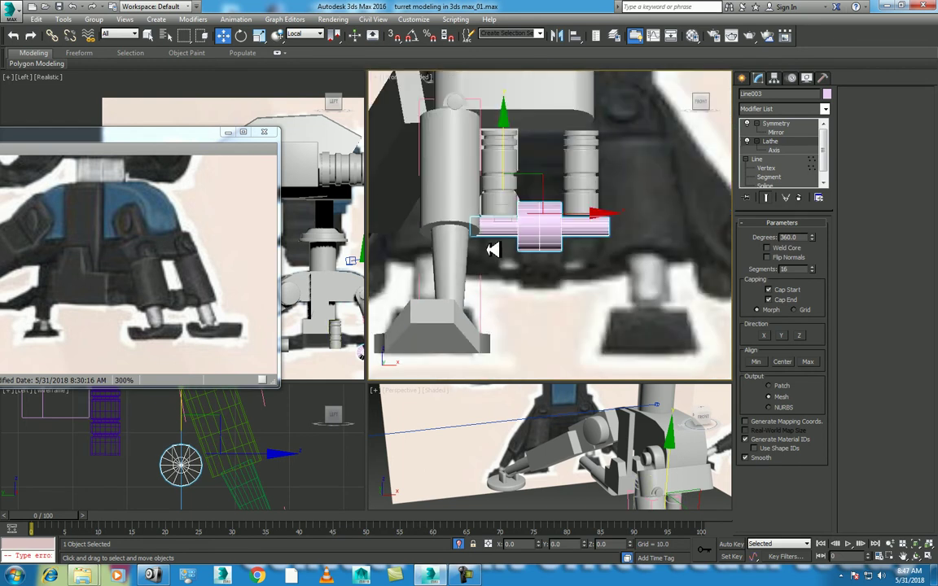
scroll(607, 428, down, 2)
key(alt+w)
Move the lathed pin Line003 along X and up onto the leg's lower sleeve
scroll(589, 419, up, 2)
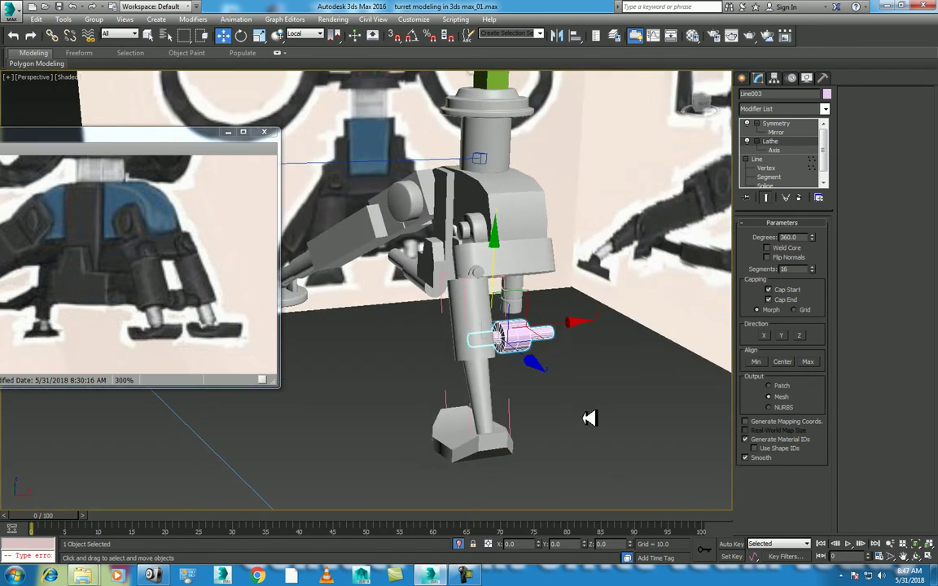
middle_drag(588, 419, 543, 418)
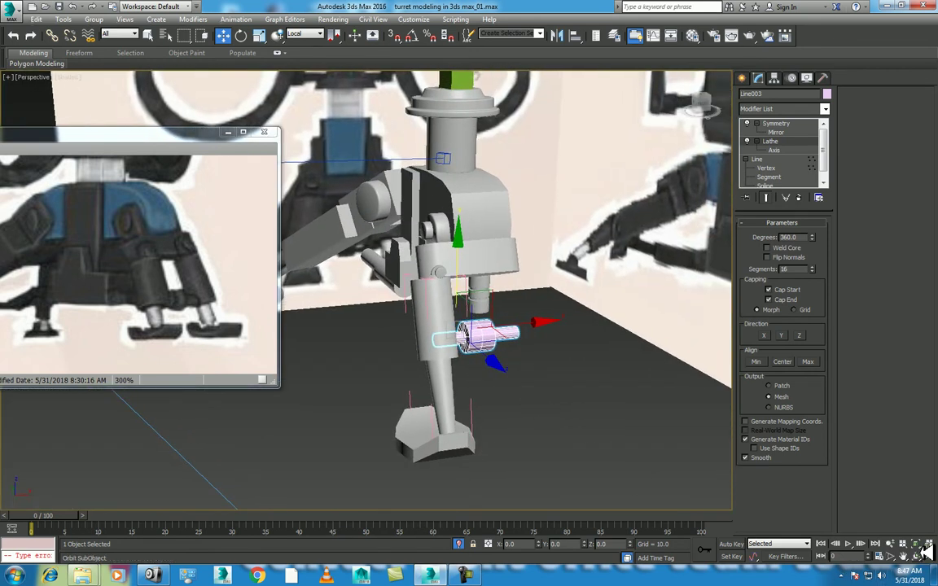
key(ctrl+r)
drag(425, 294, 492, 318)
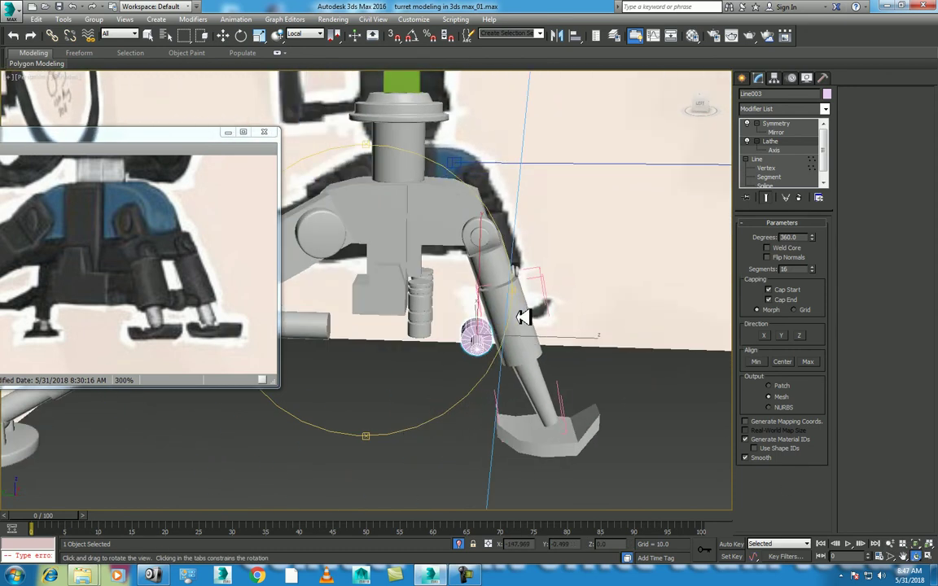
key(w)
scroll(509, 322, up, 6)
scroll(536, 348, down, 2)
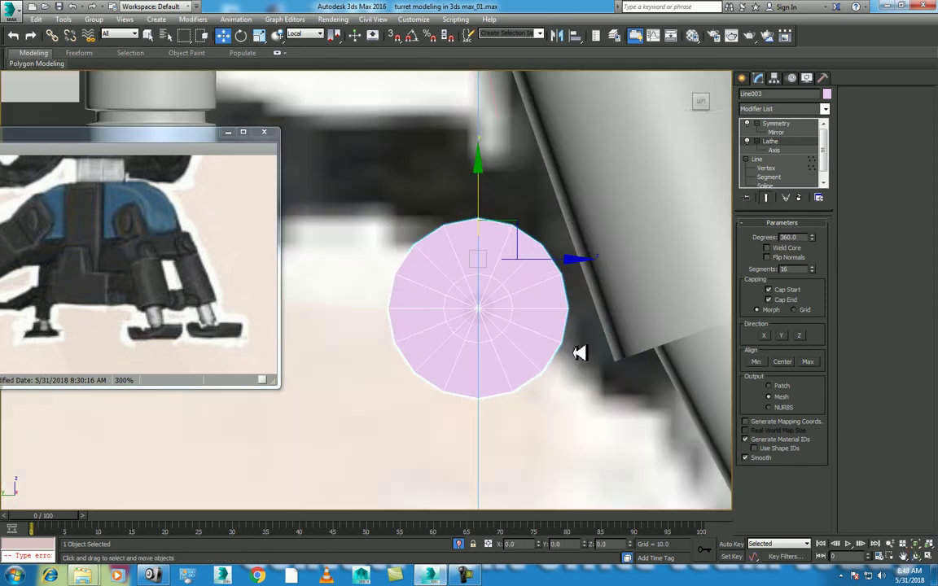
scroll(579, 356, down, 3)
click(585, 272)
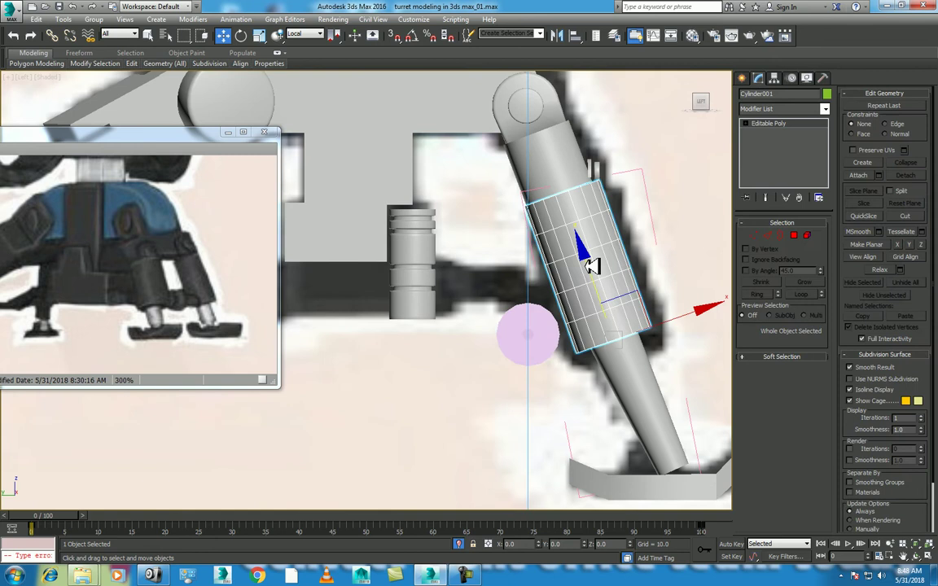
click(570, 319)
mouse_move(619, 323)
mouse_down()
mouse_move(670, 293)
mouse_move(706, 318)
mouse_up()
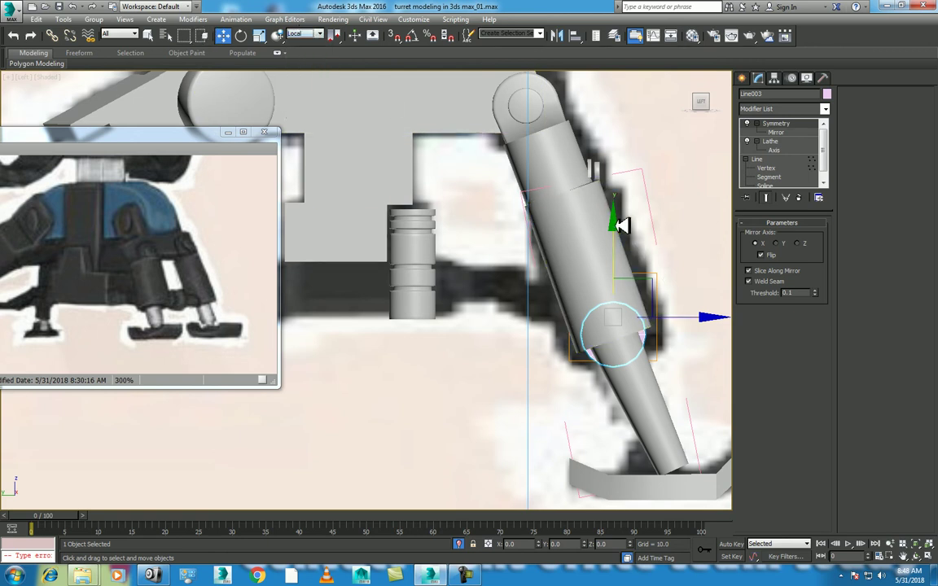
drag(614, 221, 615, 200)
drag(700, 292, 693, 292)
Orbit around the leg to check the pin's placement and select the cylinder group
alt+middle_drag(613, 433, 527, 392)
key(alt+w)
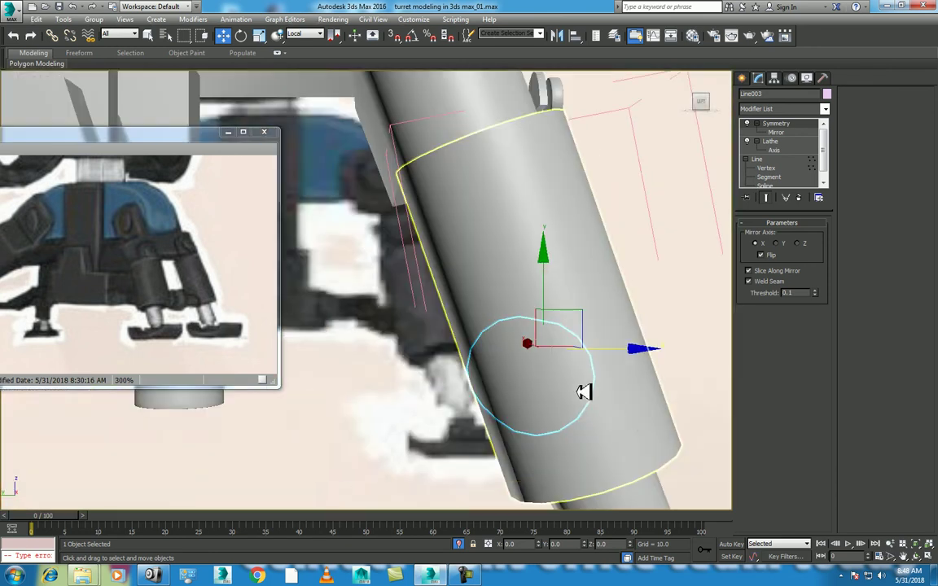
mouse_move(447, 299)
mouse_down()
mouse_move(474, 352)
mouse_move(436, 318)
mouse_move(523, 330)
mouse_up()
key(w)
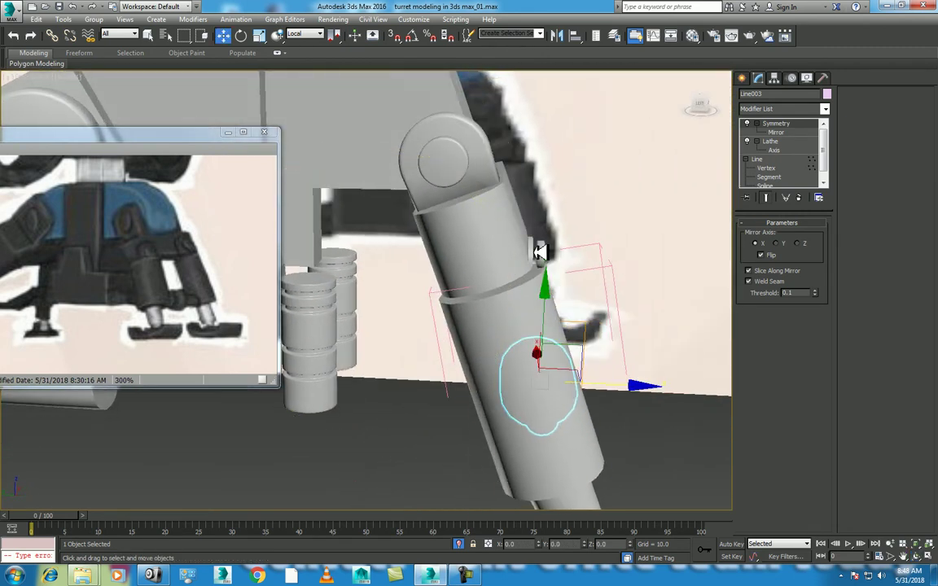
click(540, 259)
scroll(562, 289, up, 2)
Ungroup the cylinder group on the leg sleeve
scroll(593, 359, up, 1)
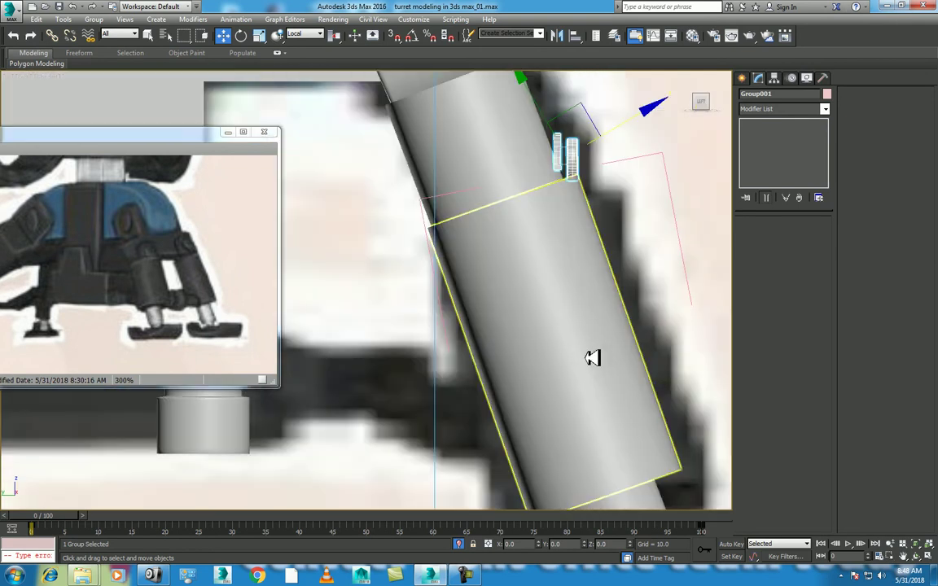
scroll(584, 291, down, 1)
click(104, 18)
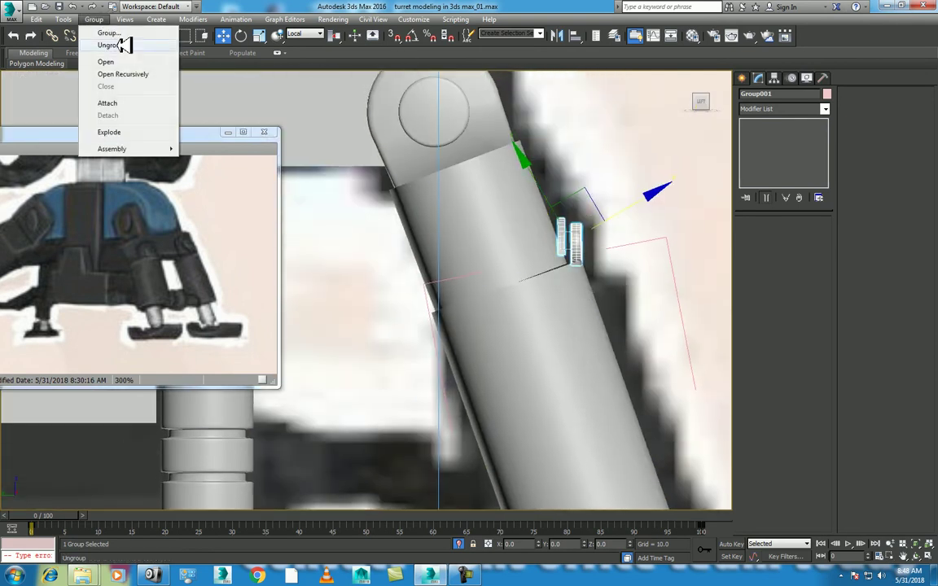
click(121, 63)
Select three faces of the small sleeve cylinder in wireframe, then return to object level
click(570, 230)
key(r)
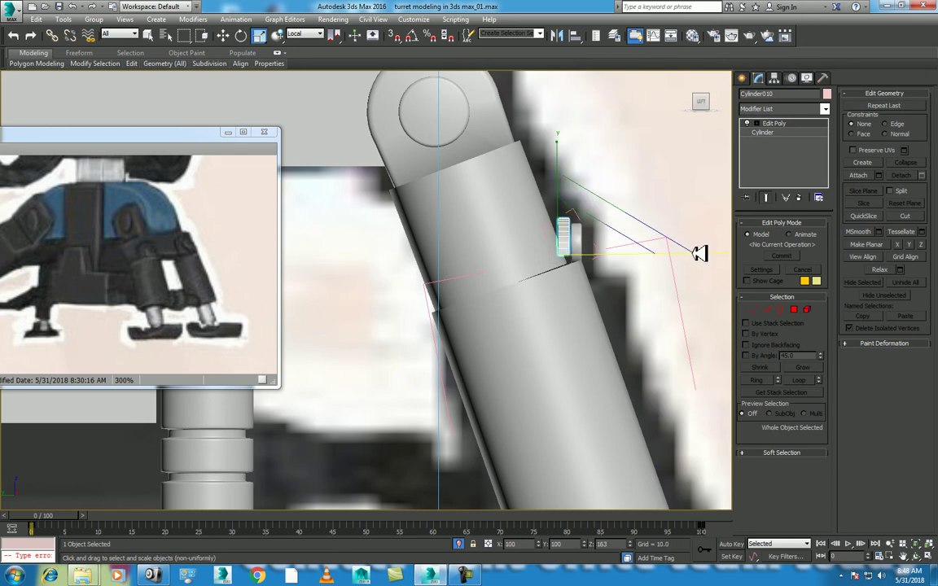
key(q)
key(4)
scroll(587, 242, up, 3)
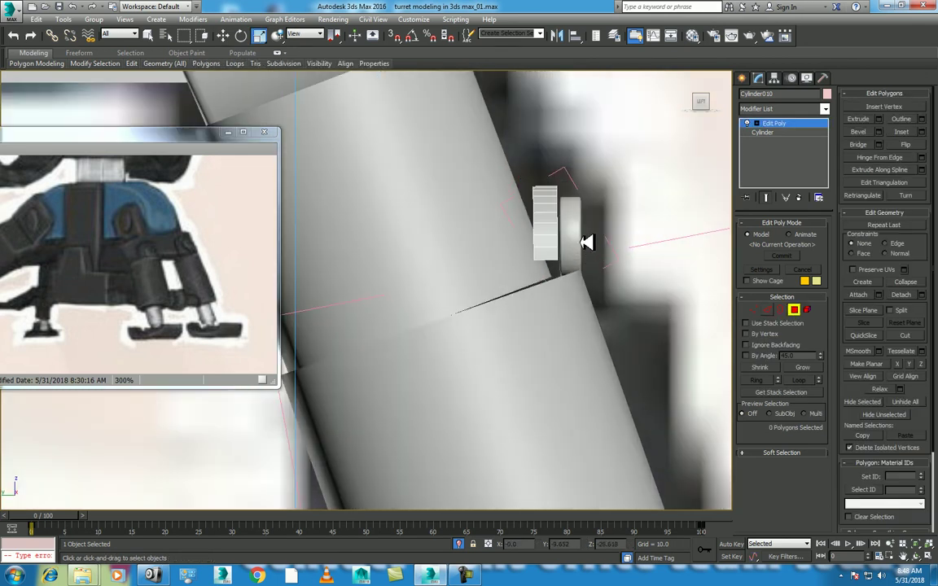
drag(596, 271, 505, 291)
key(F3)
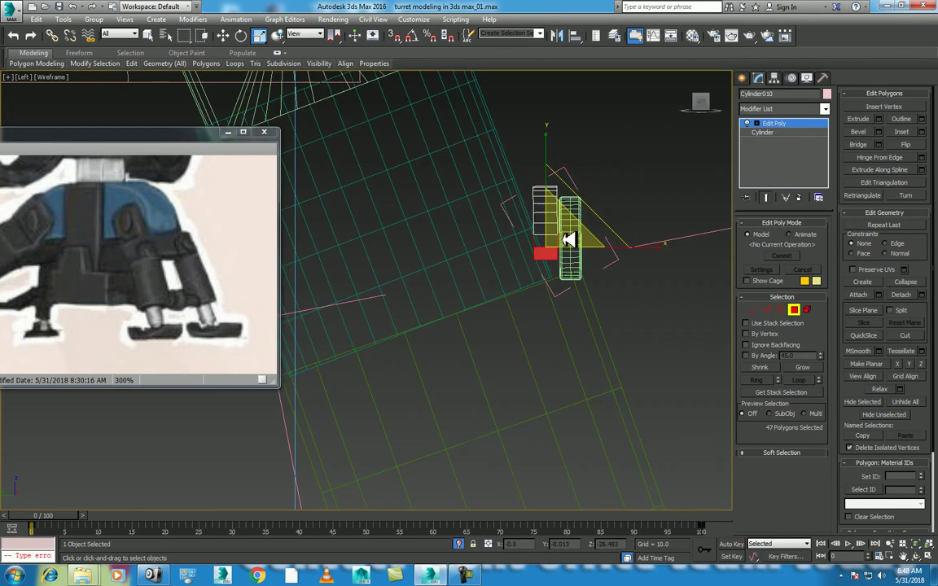
mouse_move(513, 247)
alt+mouse_down()
mouse_move(550, 199)
mouse_move(558, 253)
alt+mouse_up()
key(w)
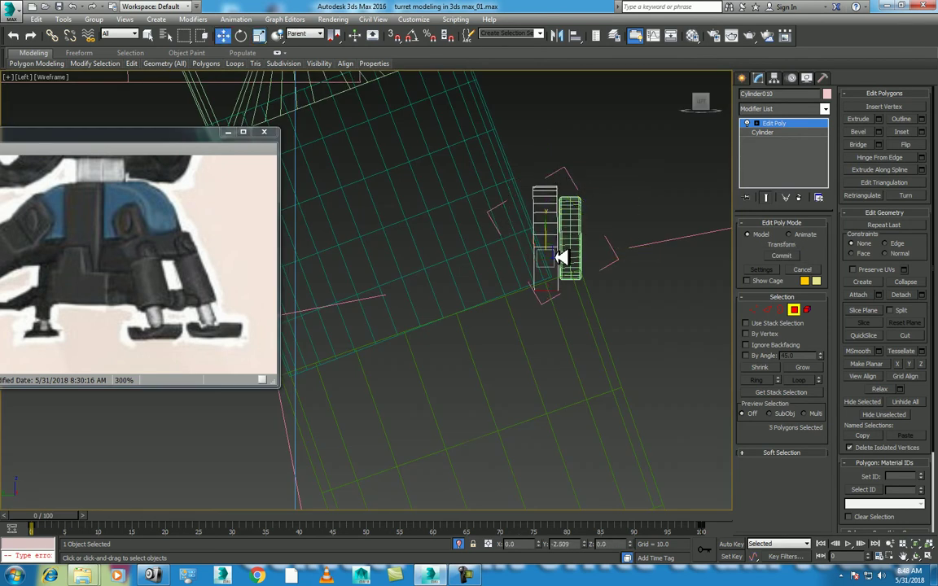
right_click(539, 198)
click(458, 197)
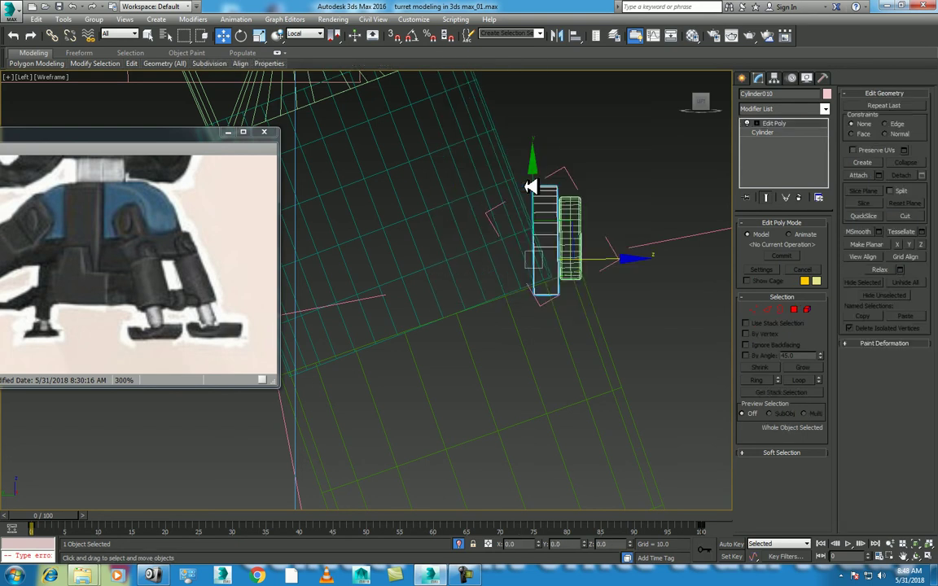
Select both small cylinders and group them as Group001
ctrl+click(570, 199)
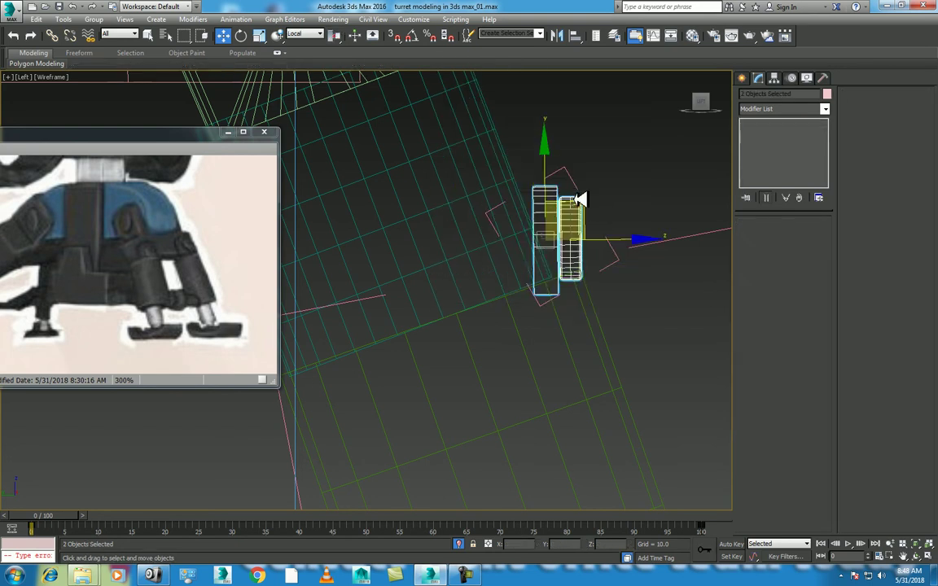
key(p)
key(z)
alt+middle_drag(567, 245, 619, 269)
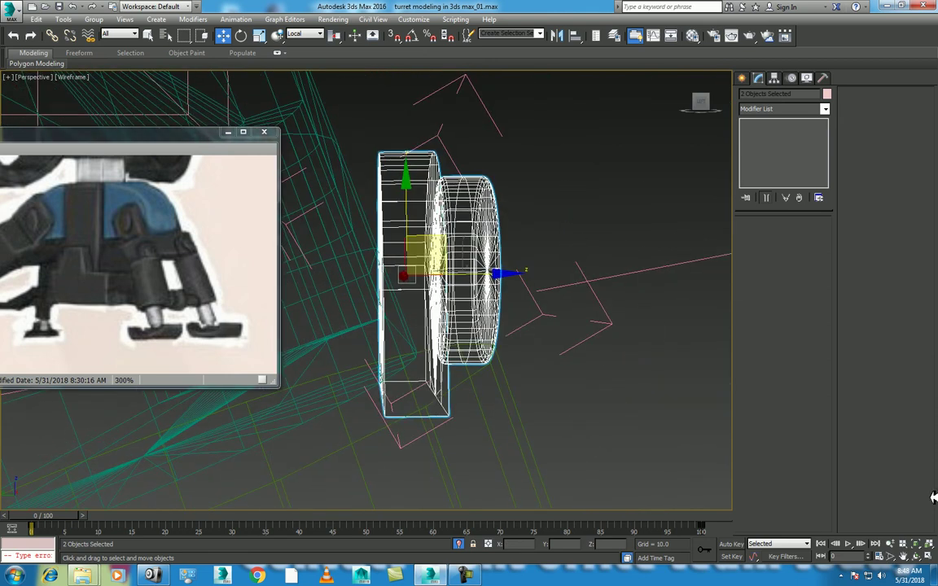
click(915, 557)
mouse_move(603, 398)
mouse_down()
mouse_move(388, 274)
mouse_move(387, 293)
mouse_move(413, 308)
mouse_move(376, 312)
mouse_move(493, 316)
mouse_up()
key(F3)
key(w)
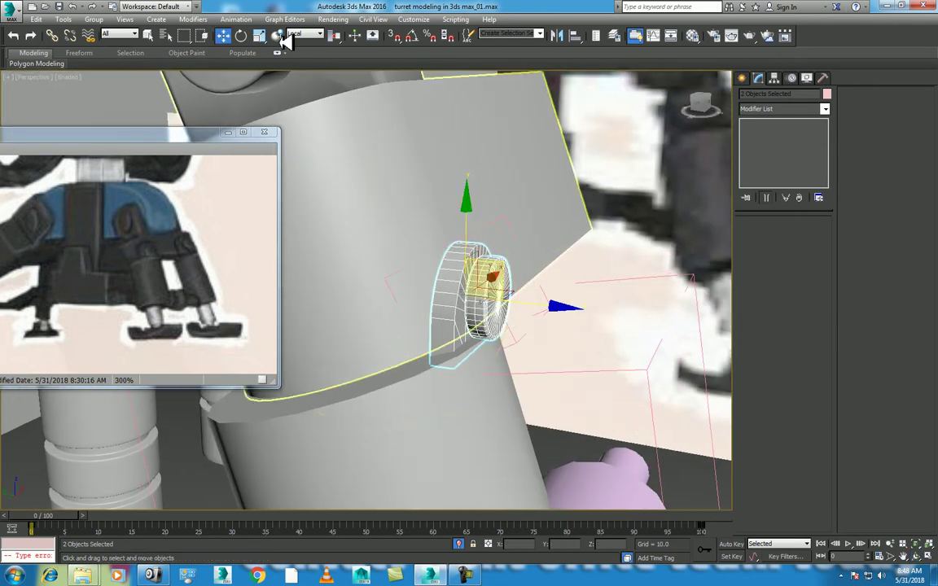
click(122, 19)
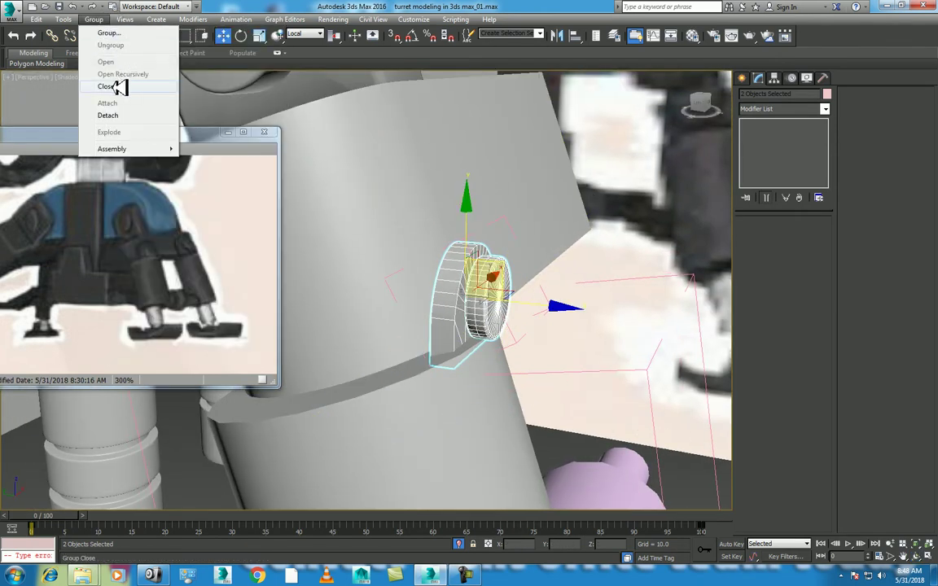
click(120, 86)
Rotate Group001 about 17.47° to follow the angled leg sleeve
mouse_move(488, 278)
alt+middle_down()
mouse_move(549, 331)
mouse_move(531, 297)
mouse_move(583, 304)
mouse_move(562, 261)
alt+middle_up()
key(e)
drag(633, 199, 583, 199)
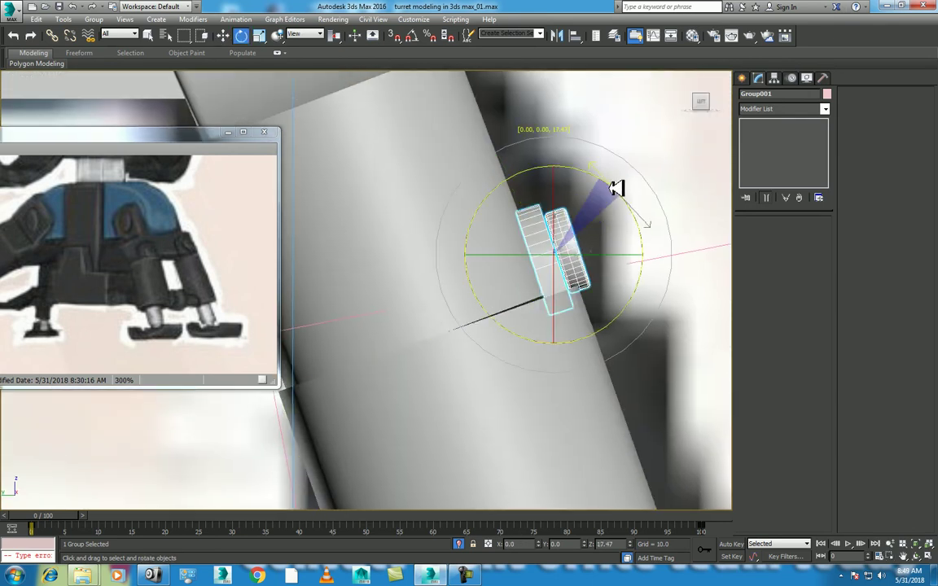
alt+middle_drag(579, 201, 595, 282)
click(920, 556)
mouse_move(701, 456)
mouse_down()
mouse_move(404, 256)
mouse_move(352, 261)
mouse_move(455, 299)
mouse_move(597, 318)
mouse_move(530, 315)
mouse_up()
key(e)
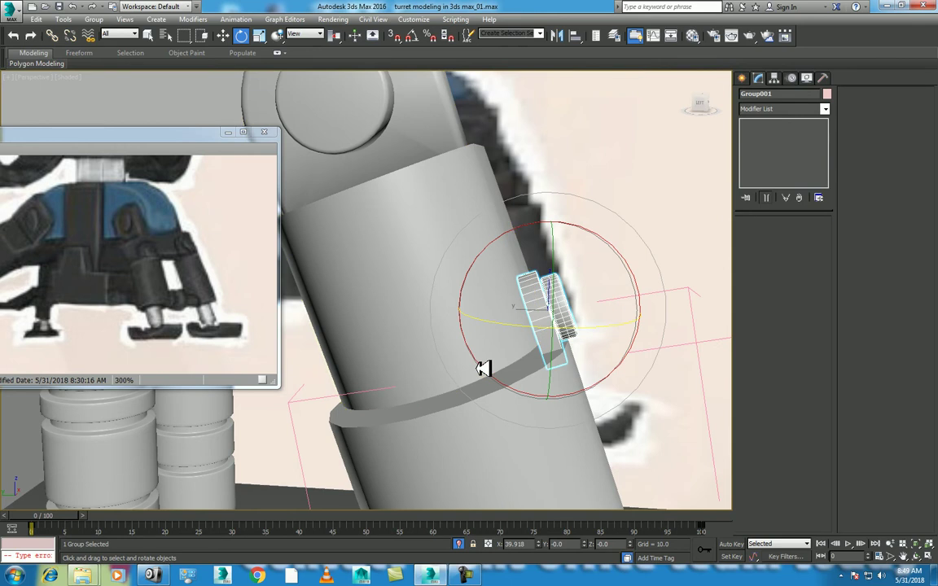
Select the sleeve cylinder Cylinder001 on the leg
key(w)
click(552, 421)
scroll(552, 421, down, 5)
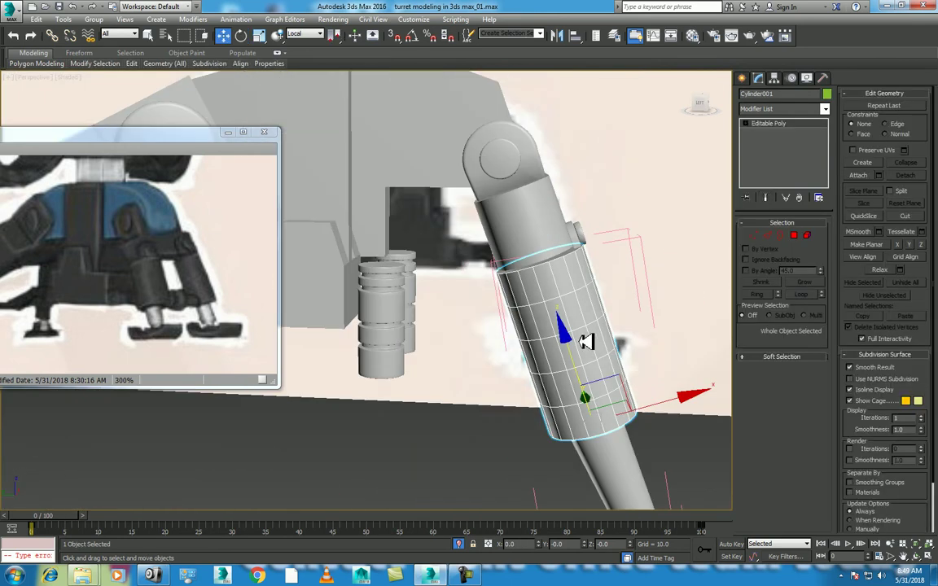
Scale Cylinder001 slightly larger, then shorten it along Y to about 89%
key(r)
mouse_move(614, 412)
mouse_down()
mouse_move(584, 403)
mouse_move(634, 388)
mouse_move(628, 392)
mouse_up()
mouse_move(628, 391)
middle_down()
mouse_move(583, 413)
mouse_move(612, 405)
middle_up()
click(917, 557)
mouse_move(628, 398)
mouse_down()
mouse_move(490, 303)
mouse_move(456, 345)
mouse_move(485, 338)
mouse_up()
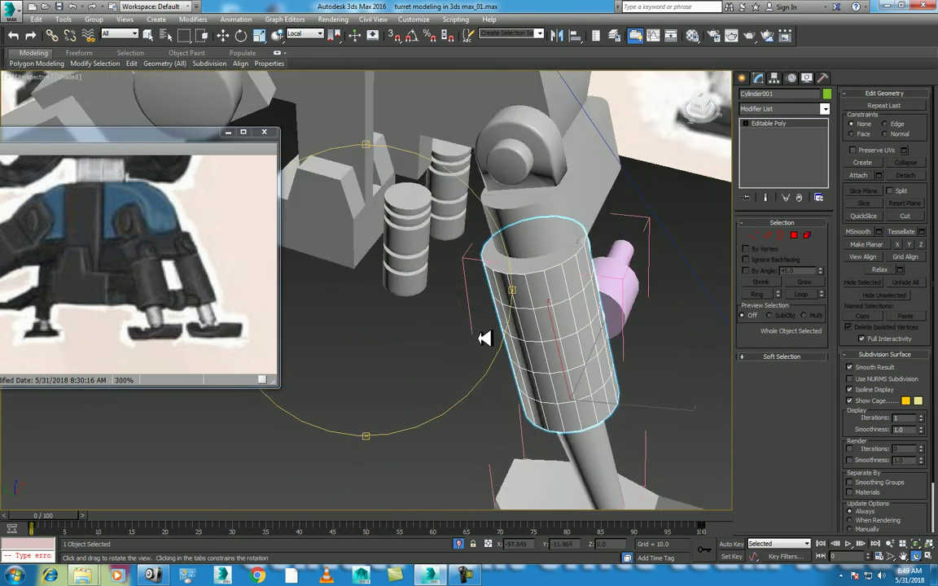
right_click(485, 338)
drag(564, 320, 559, 315)
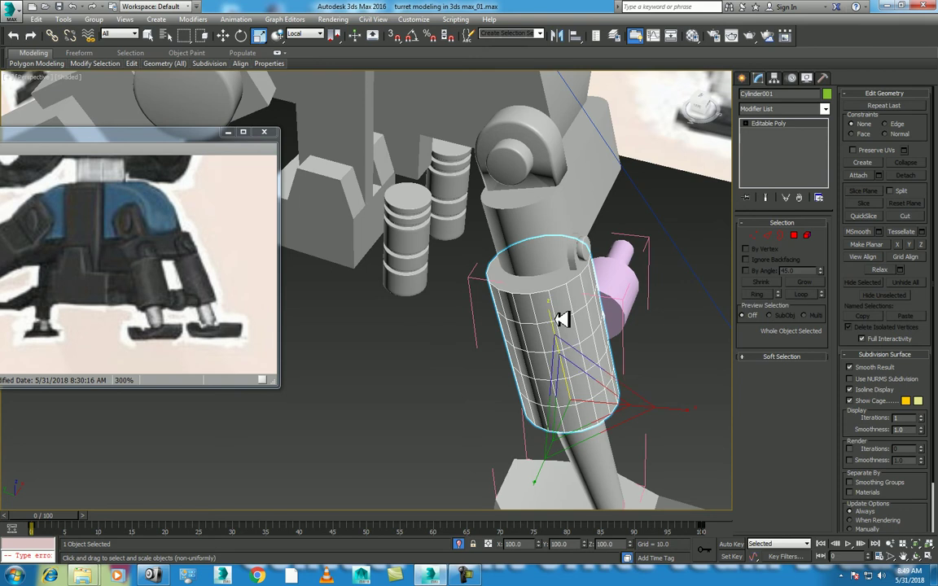
Check the sleeve in the Left view, then frame the gun body in the Front view
key(l)
scroll(605, 303, down, 5)
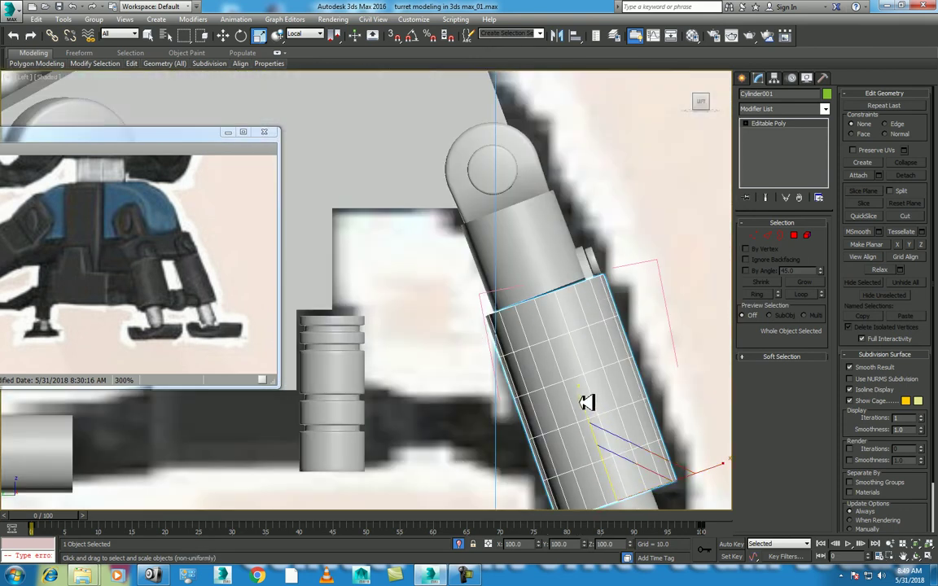
key(w)
scroll(623, 305, down, 3)
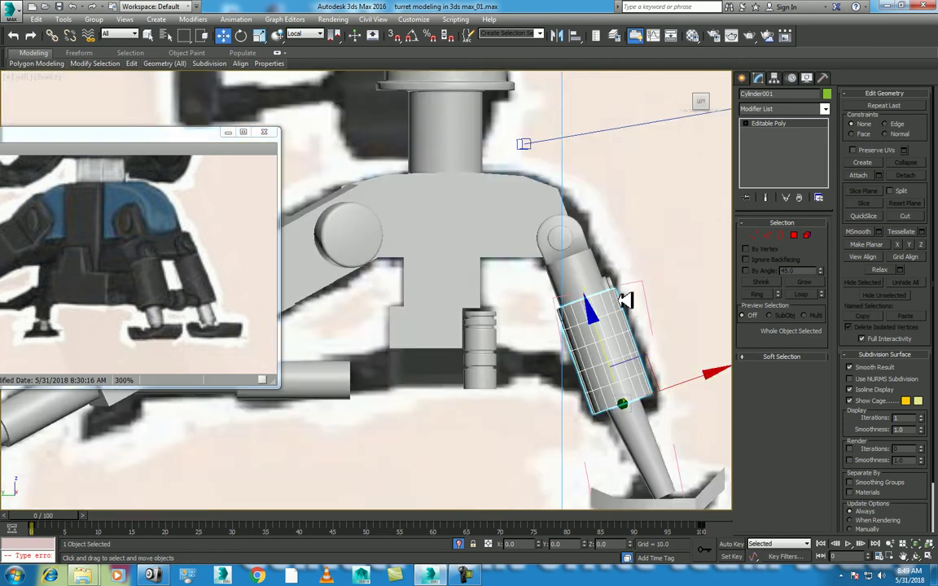
scroll(625, 301, down, 3)
scroll(220, 313, up, 2)
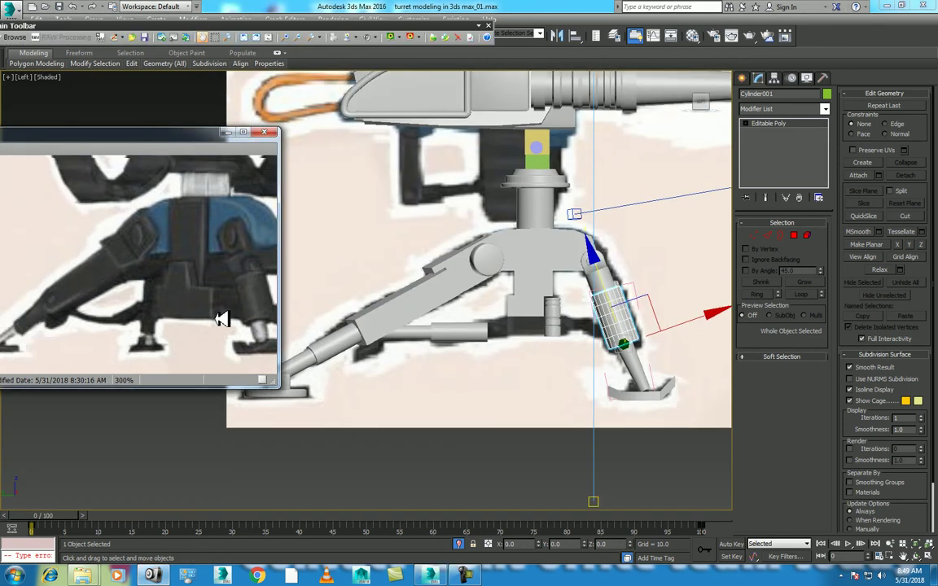
scroll(220, 271, up, 2)
scroll(220, 272, up, 1)
middle_drag(469, 235, 567, 356)
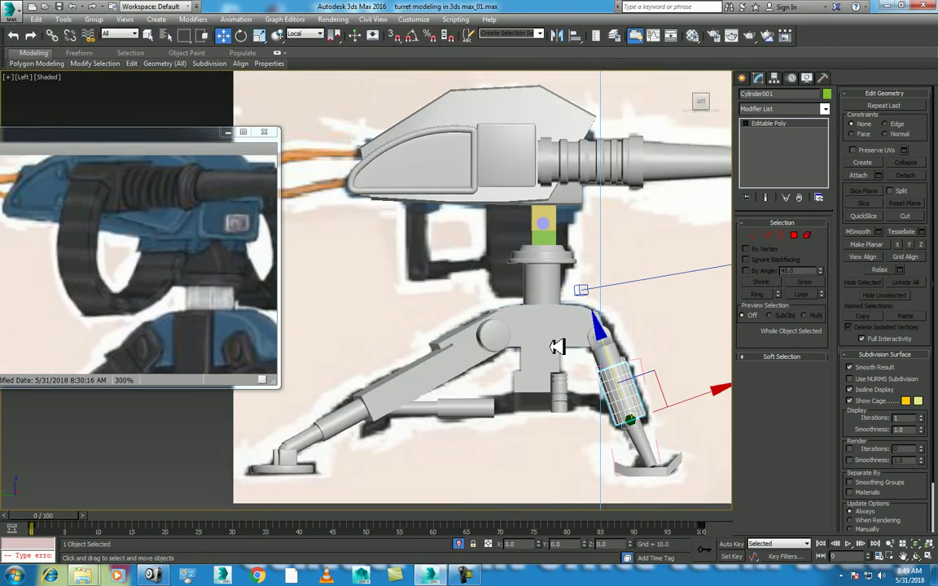
key(f)
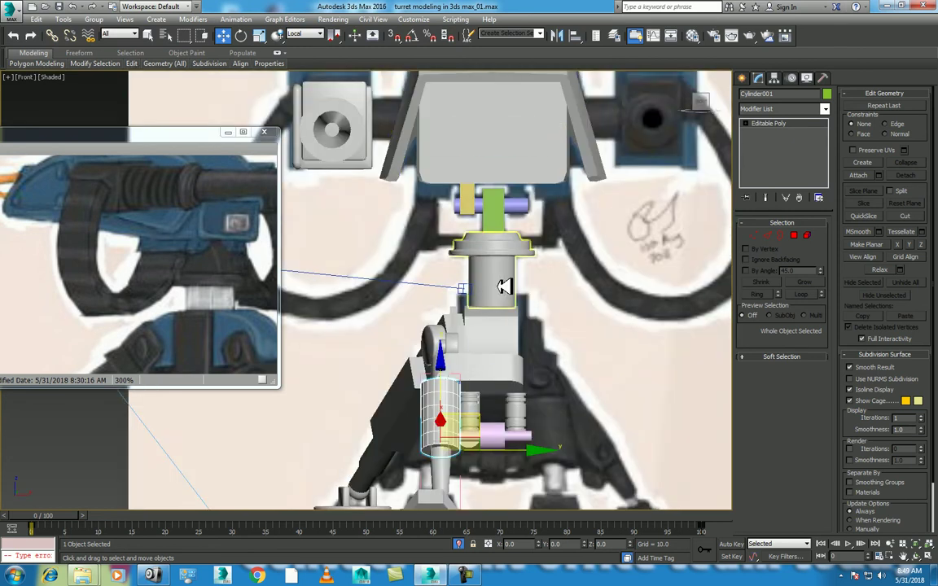
scroll(597, 314, up, 2)
scroll(448, 173, up, 1)
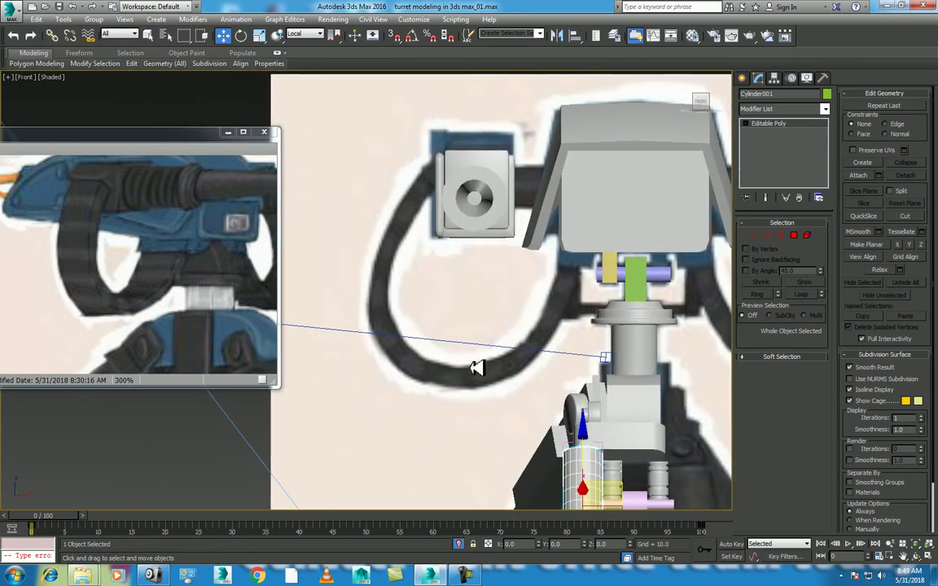
Start Line004 at the side box and trace points down around the belt's lower loop
click(742, 77)
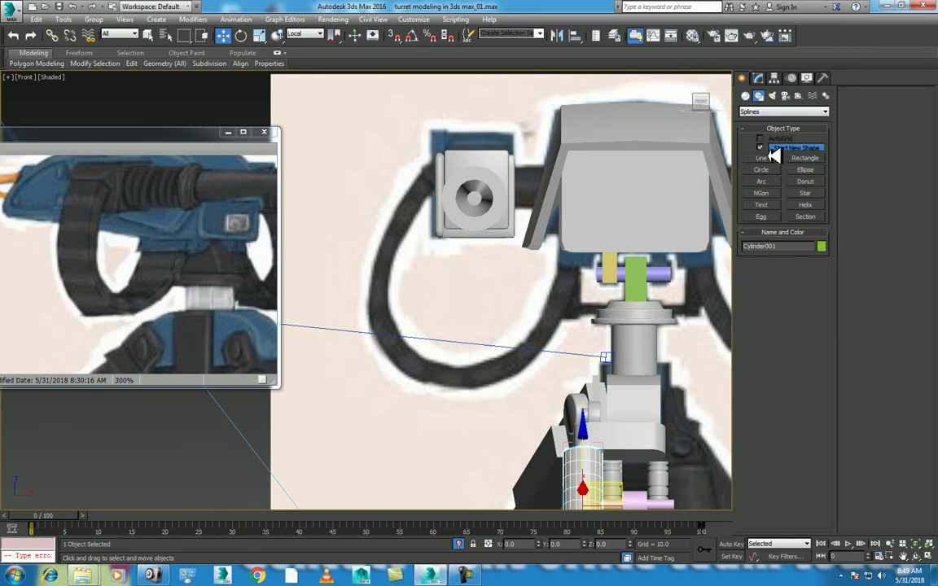
click(765, 158)
click(435, 170)
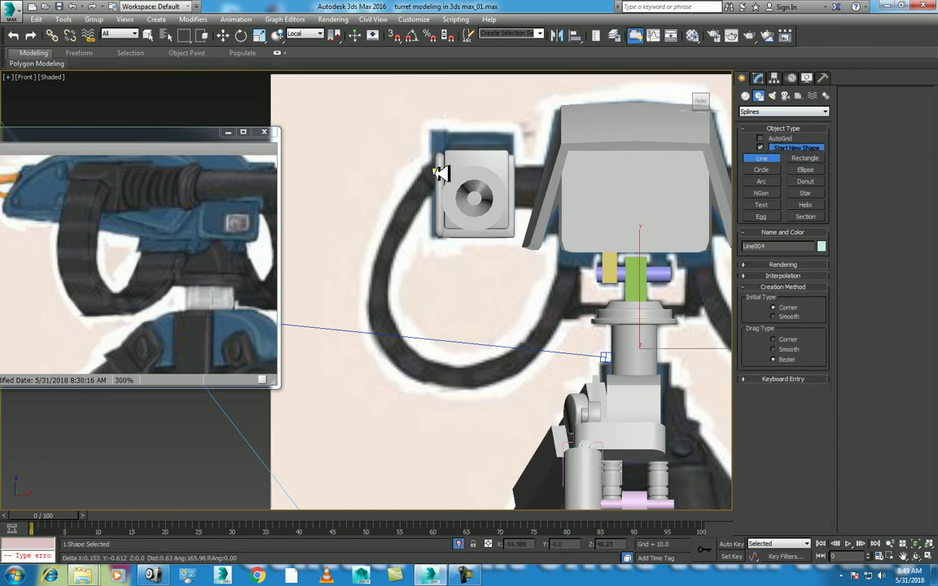
click(417, 194)
click(403, 218)
click(384, 259)
click(378, 298)
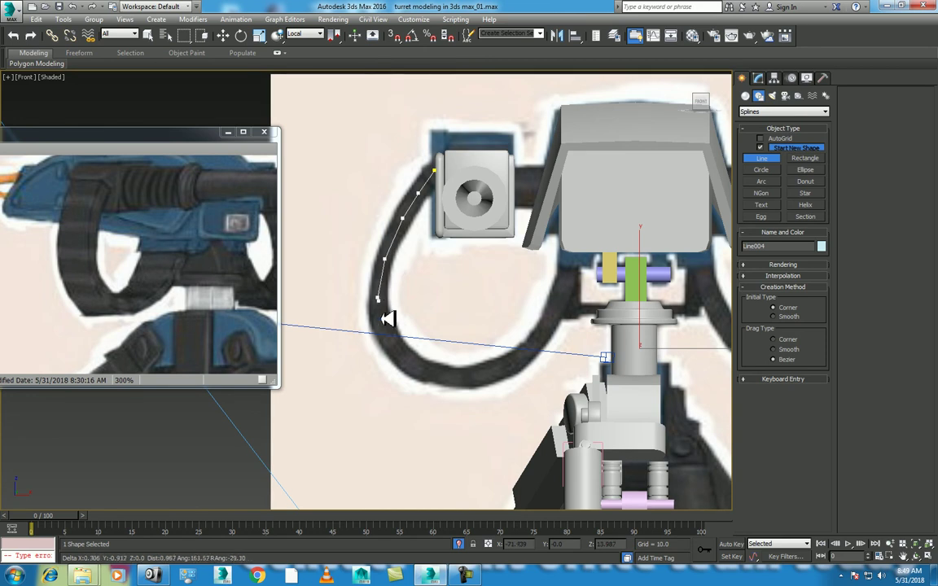
click(384, 333)
Continue Line004 along the belt's bottom and up toward the gun body, then finish it
click(413, 369)
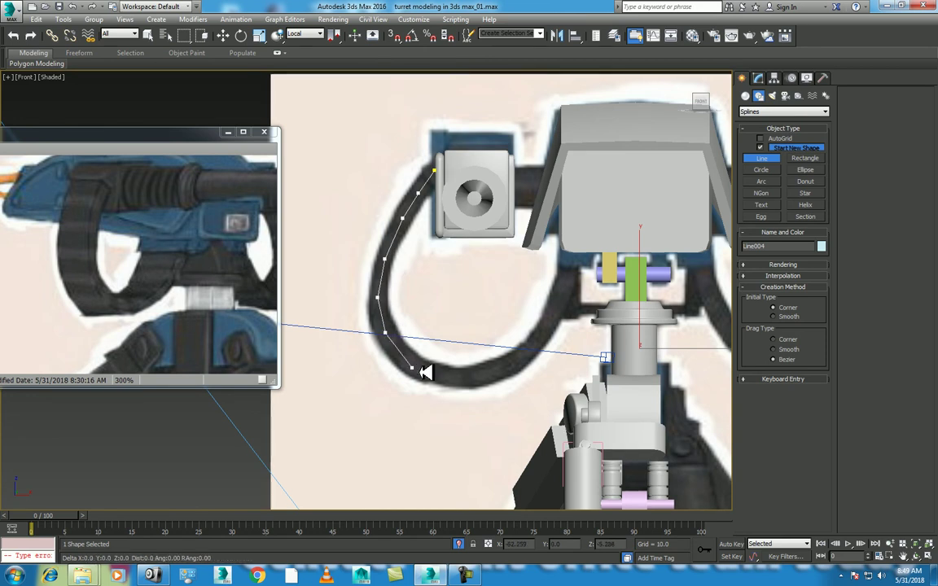
click(452, 379)
click(501, 372)
click(537, 344)
click(561, 300)
click(573, 264)
right_click(590, 247)
right_click(358, 248)
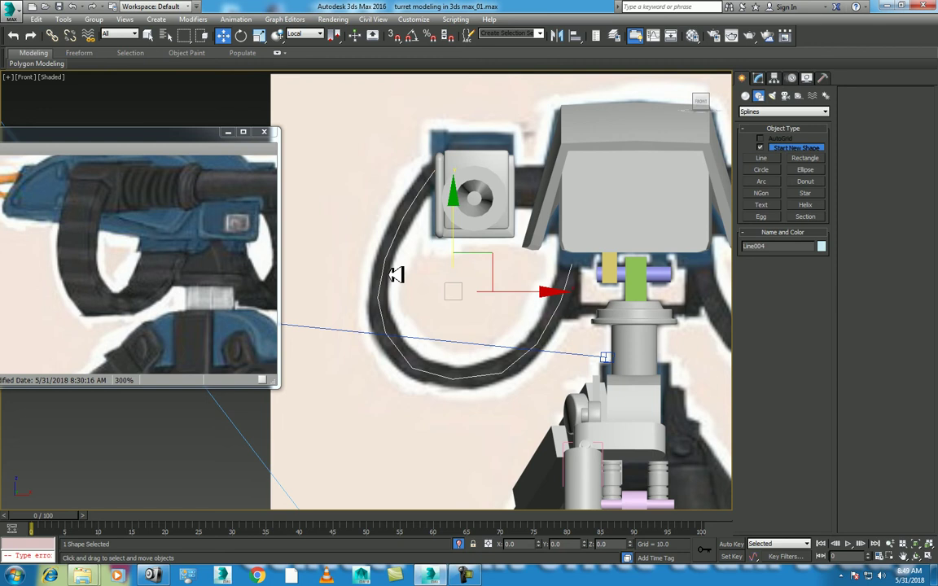
click(754, 80)
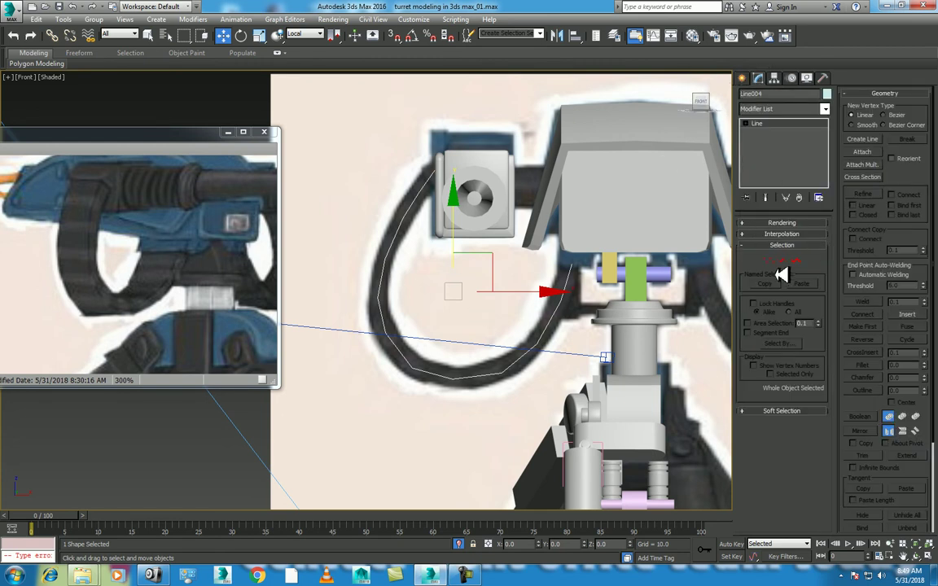
Convert all twelve Line004 vertices to Smooth to round the belt curve
key(1)
drag(345, 136, 577, 401)
right_click(497, 235)
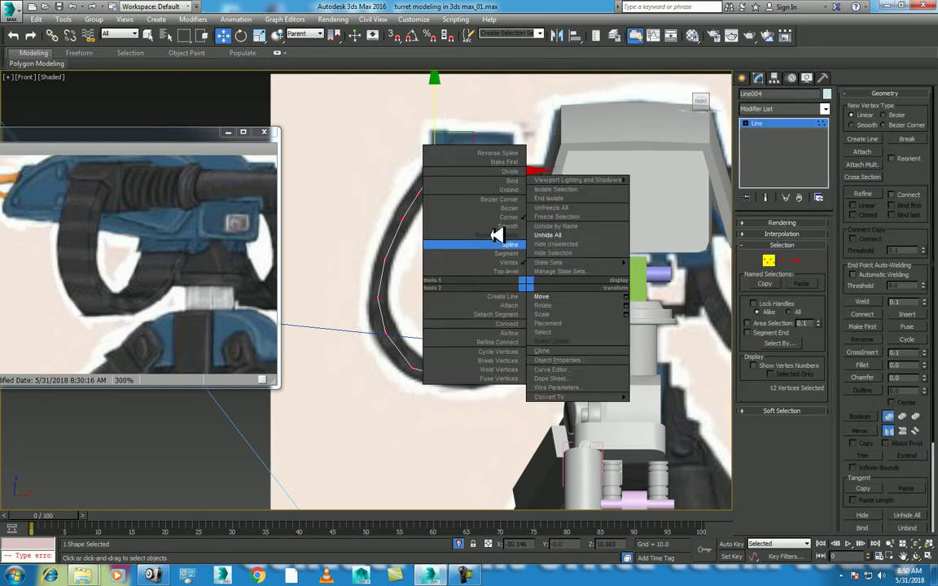
click(509, 227)
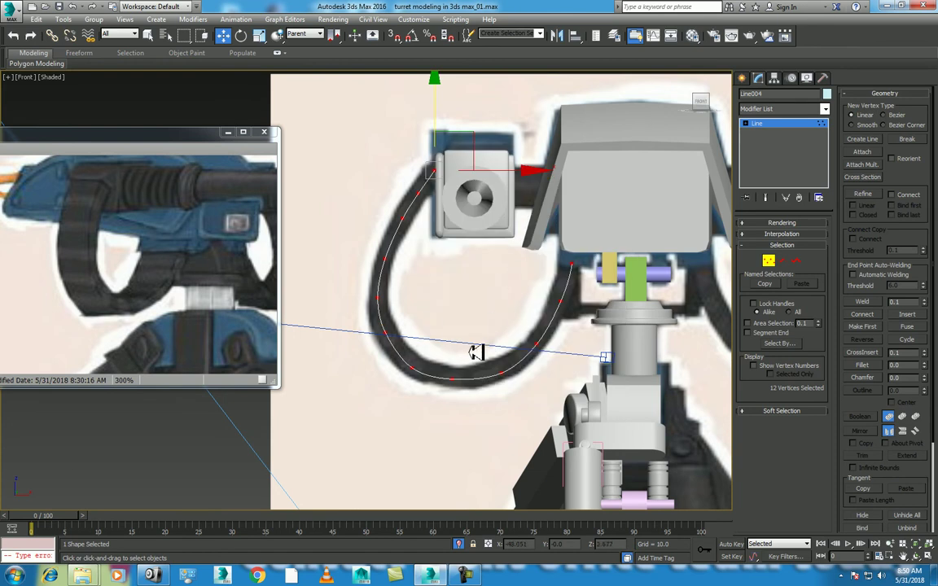
click(412, 367)
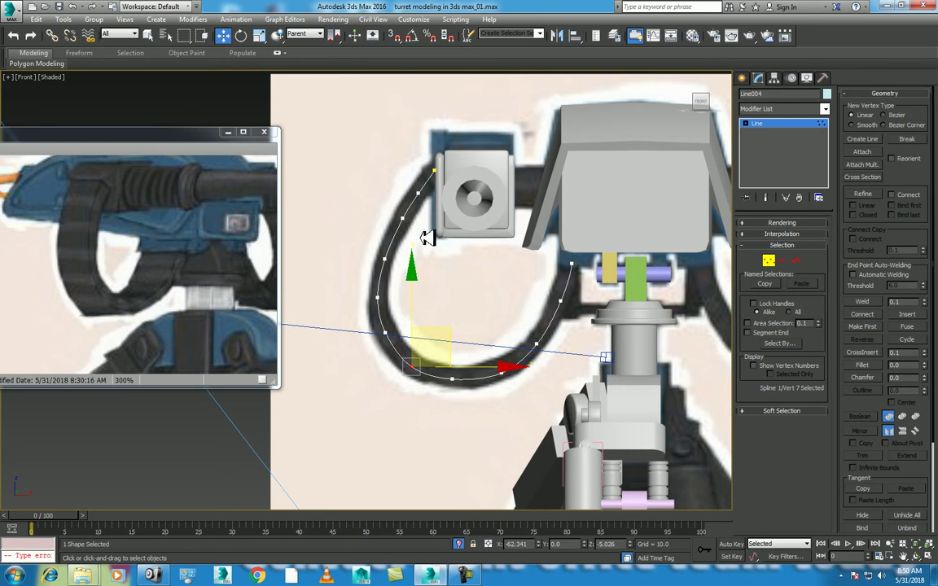
Exit vertex editing and move Line004 sideways in the Left view to align with the gun
mouse_move(437, 235)
middle_down()
mouse_move(474, 312)
mouse_move(529, 377)
middle_up()
key(l)
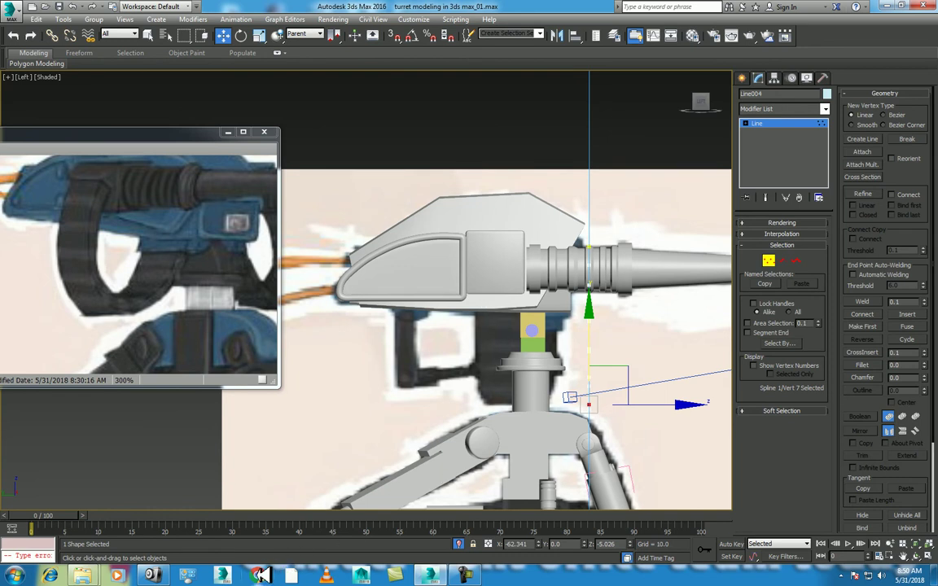
right_click(611, 348)
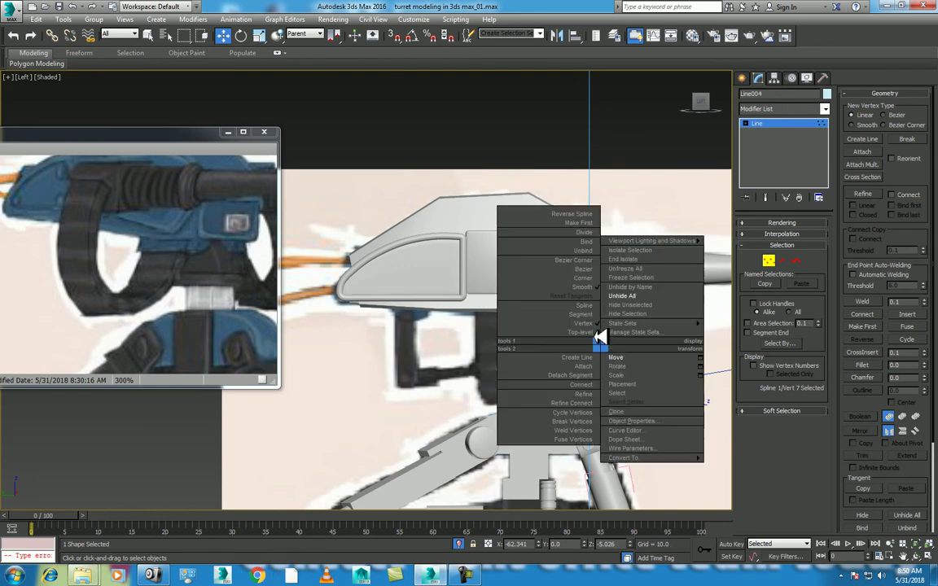
click(521, 302)
drag(627, 346, 607, 348)
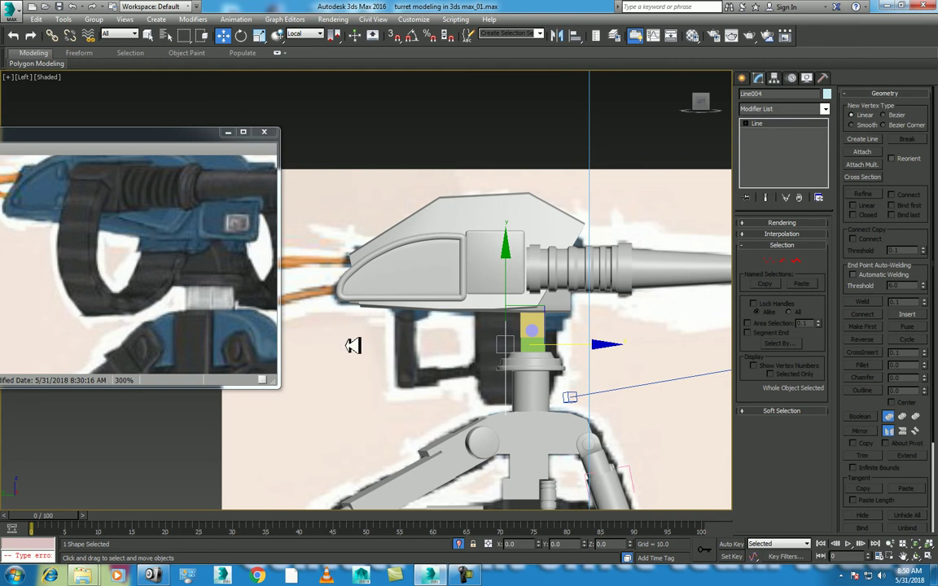
Isolate the belt line, then draw the seven-point stepped bullet half-profile Line005 beside the axis
key(alt+q)
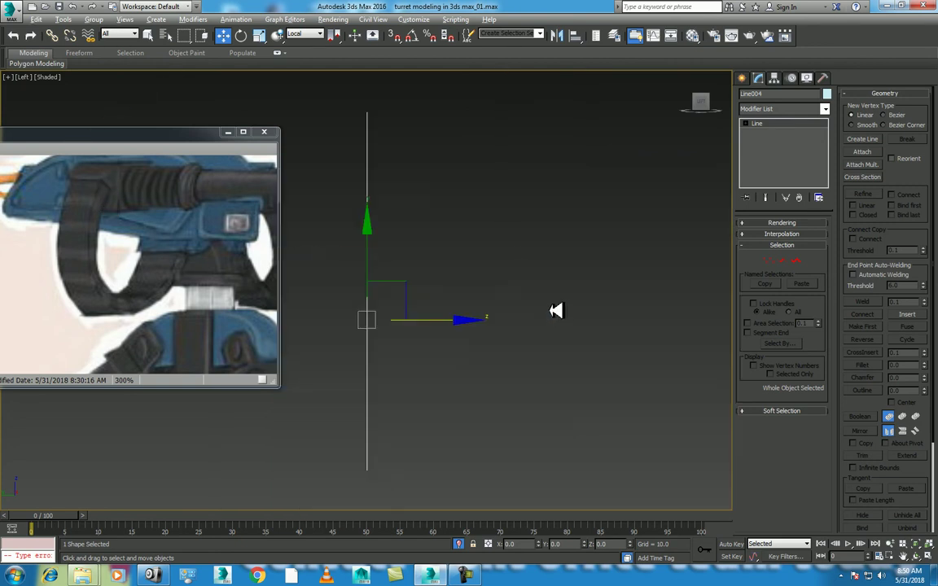
click(743, 77)
click(769, 158)
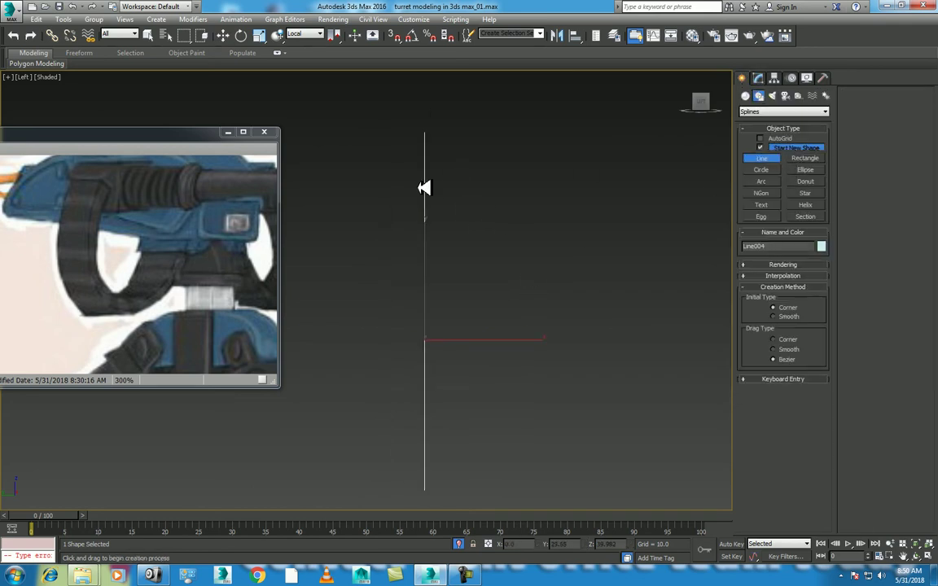
click(364, 177)
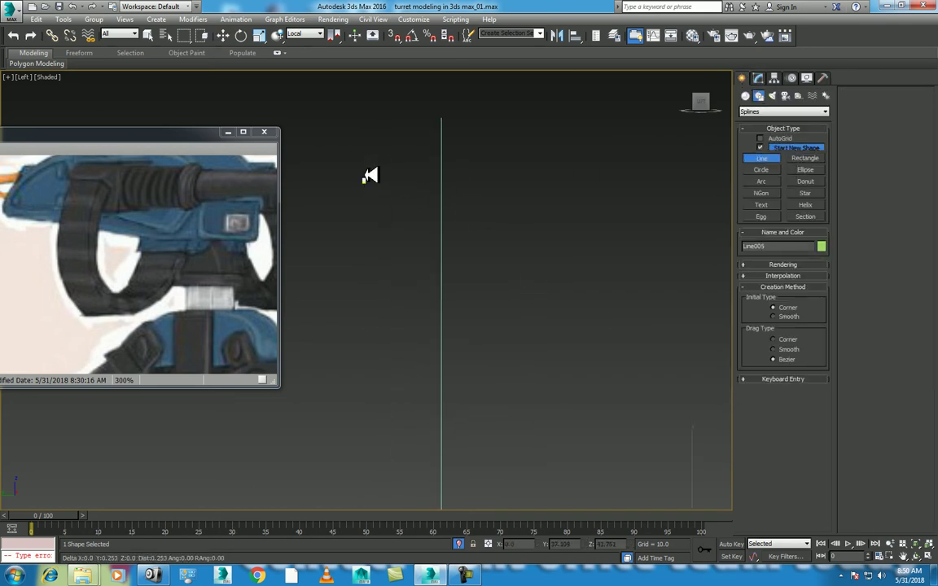
click(376, 173)
click(391, 174)
click(393, 166)
click(414, 167)
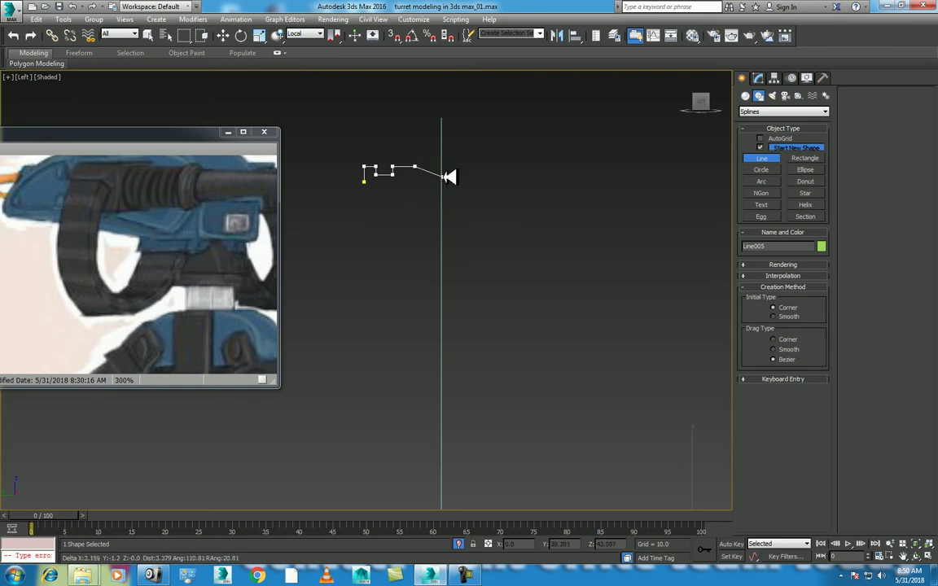
click(444, 176)
click(444, 182)
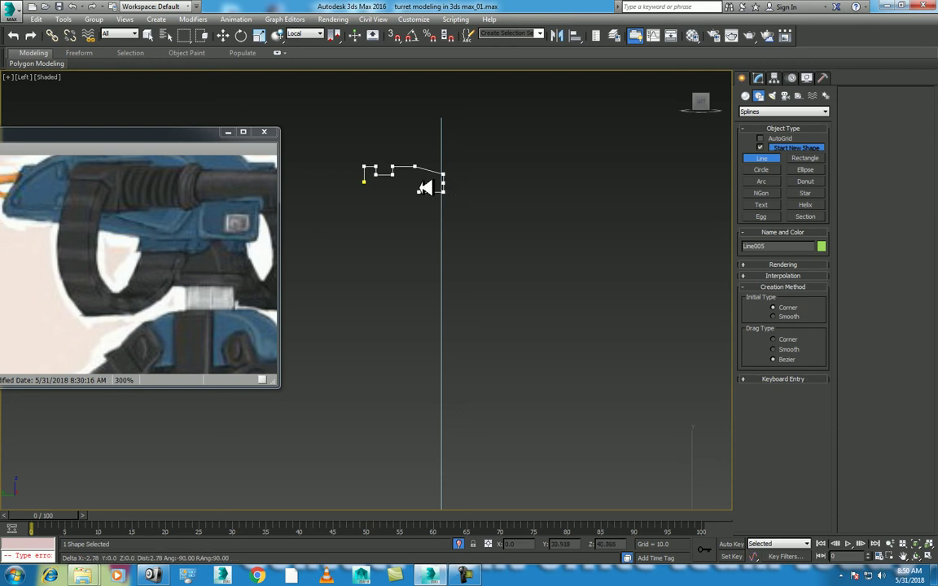
right_click(426, 188)
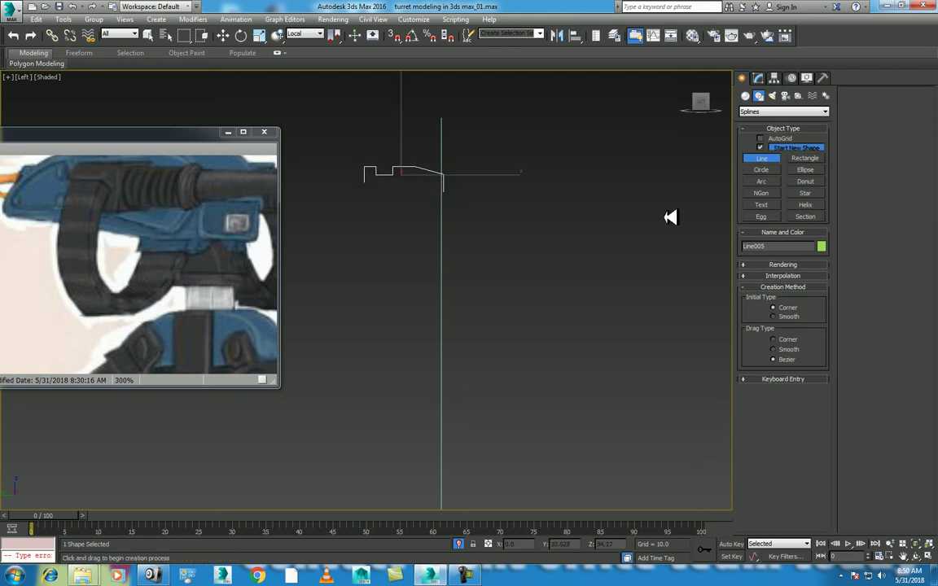
middle_drag(524, 195, 538, 219)
click(775, 77)
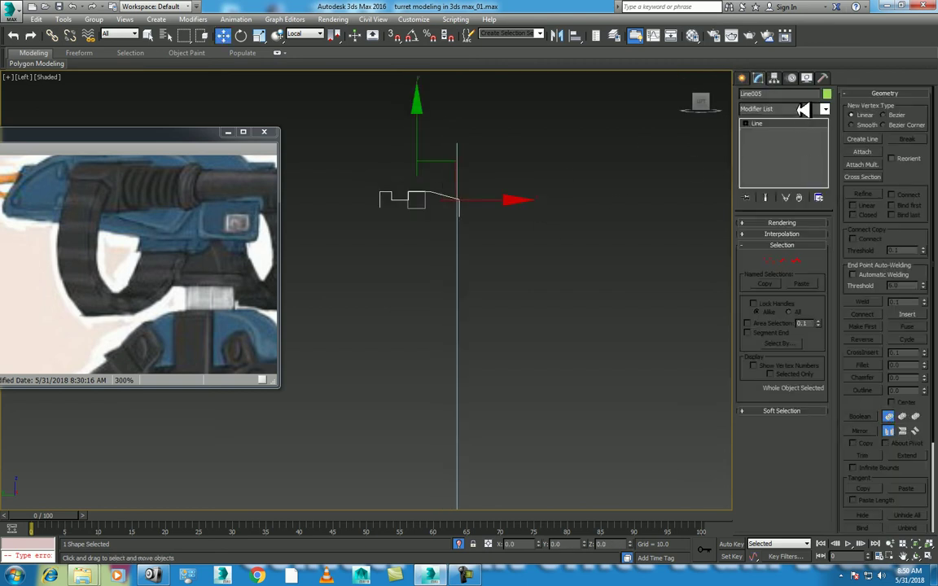
Lathe Line005 with Align Min and a new direction axis, then shift the Lathe axis to thicken the body
click(802, 110)
key(l)
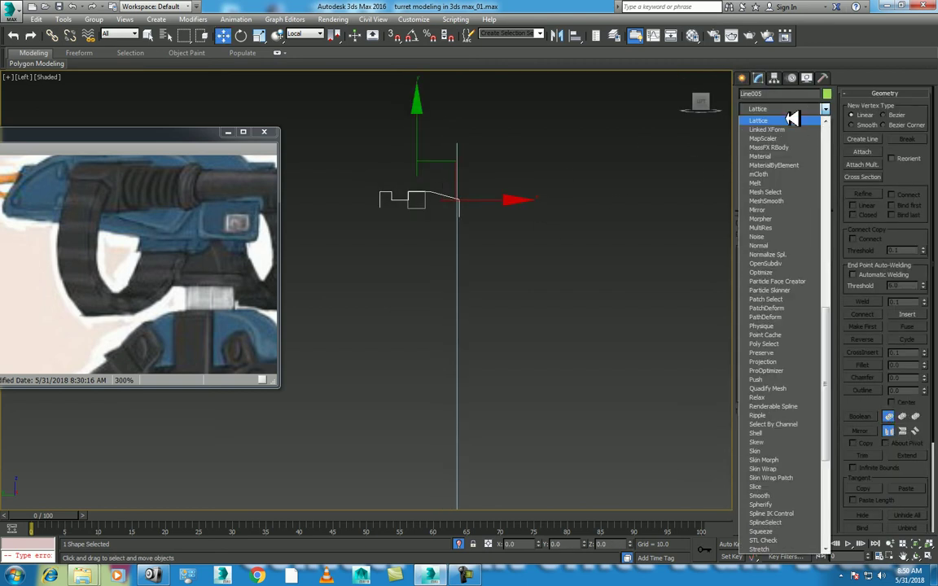
scroll(792, 119, up, 1)
click(794, 137)
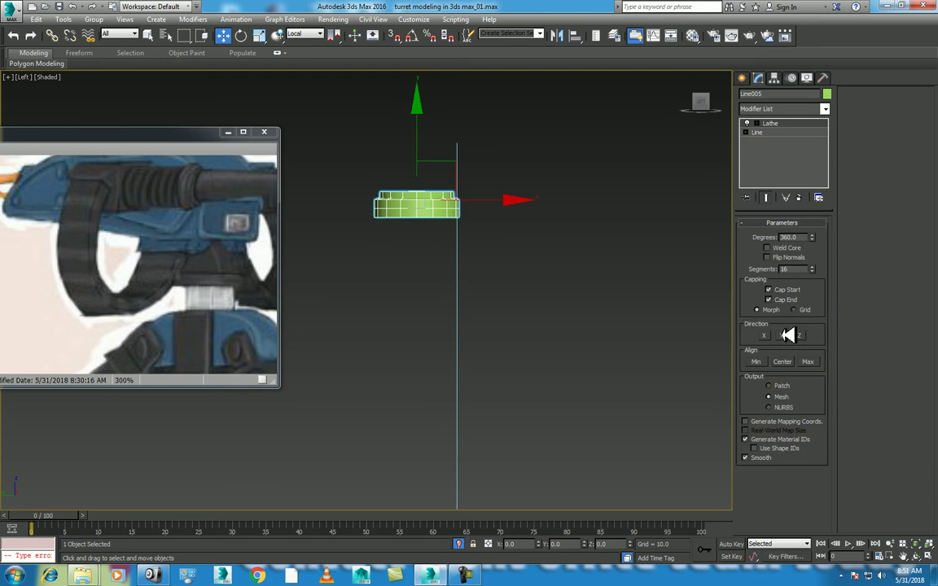
click(762, 363)
click(771, 336)
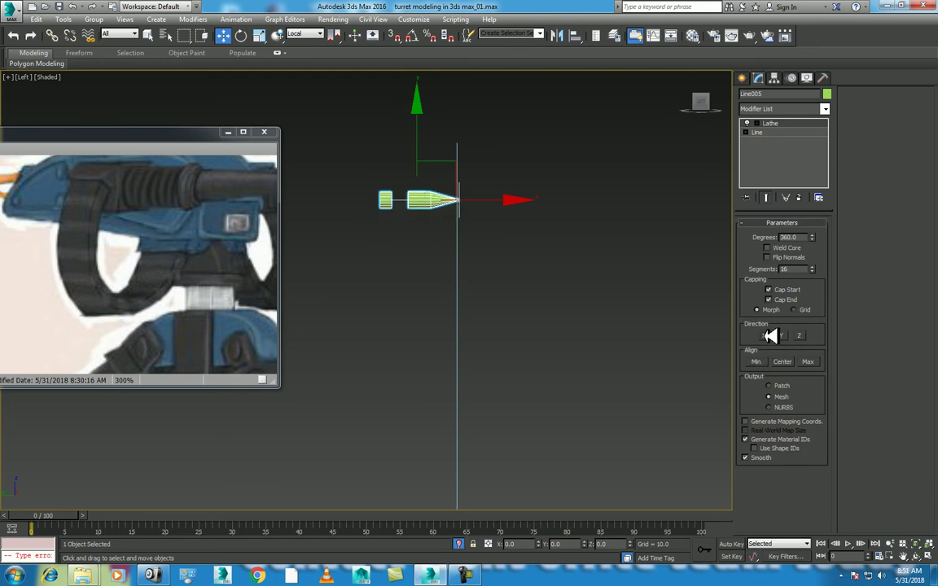
click(765, 123)
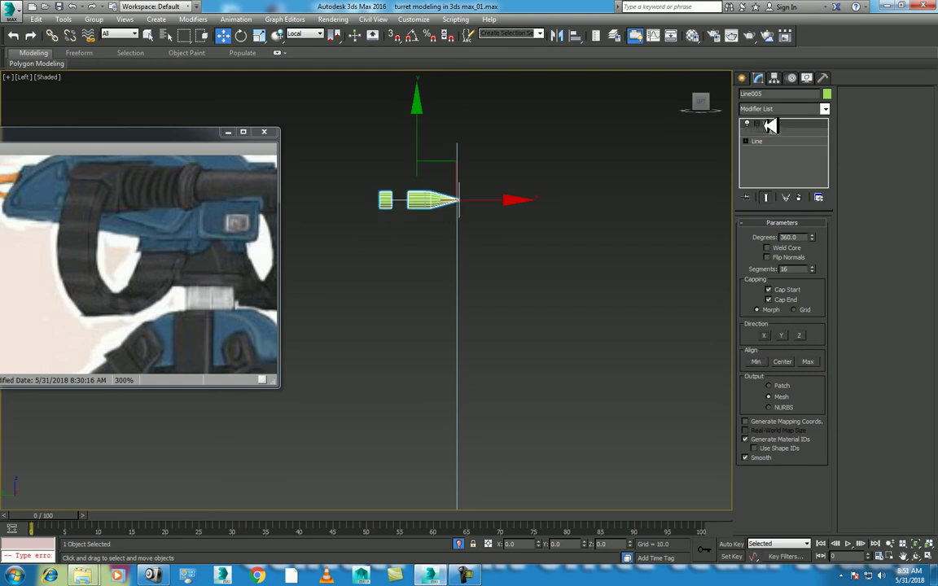
click(773, 132)
mouse_move(417, 107)
mouse_down()
mouse_move(421, 98)
mouse_move(421, 115)
mouse_up()
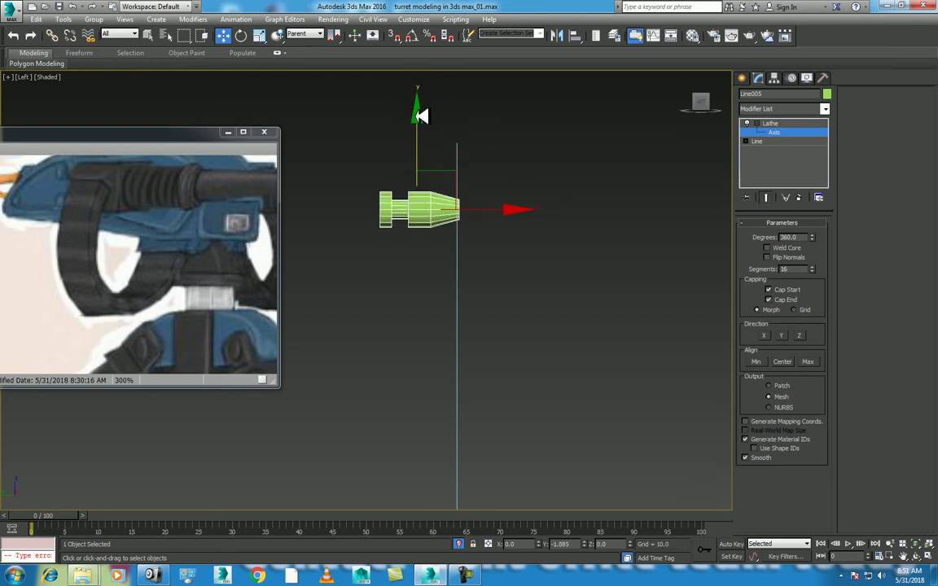
click(754, 141)
Lengthen the bullet's tapered front by moving its front and taper-start vertices forward
click(768, 150)
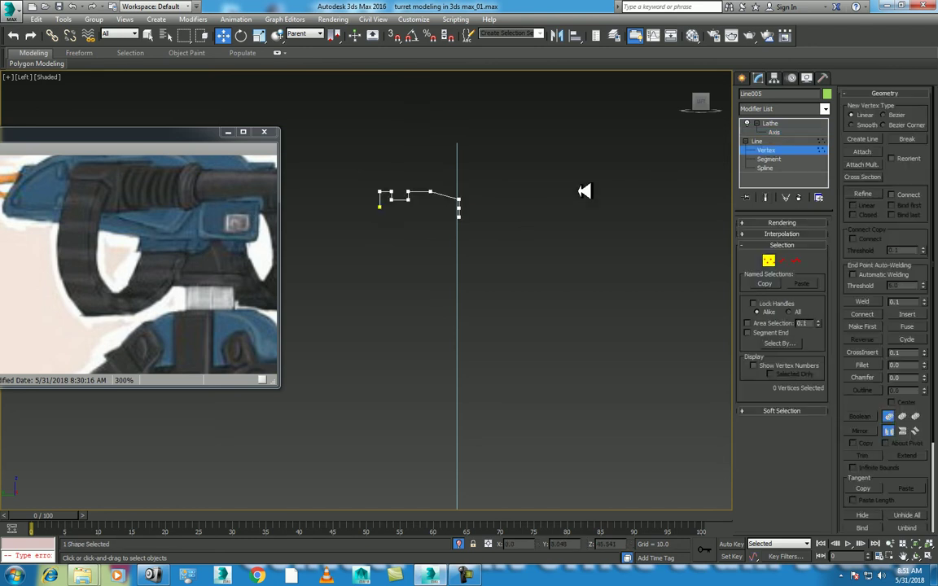
click(774, 198)
scroll(561, 251, up, 2)
scroll(477, 203, up, 2)
middle_drag(477, 203, 578, 203)
drag(603, 178, 534, 272)
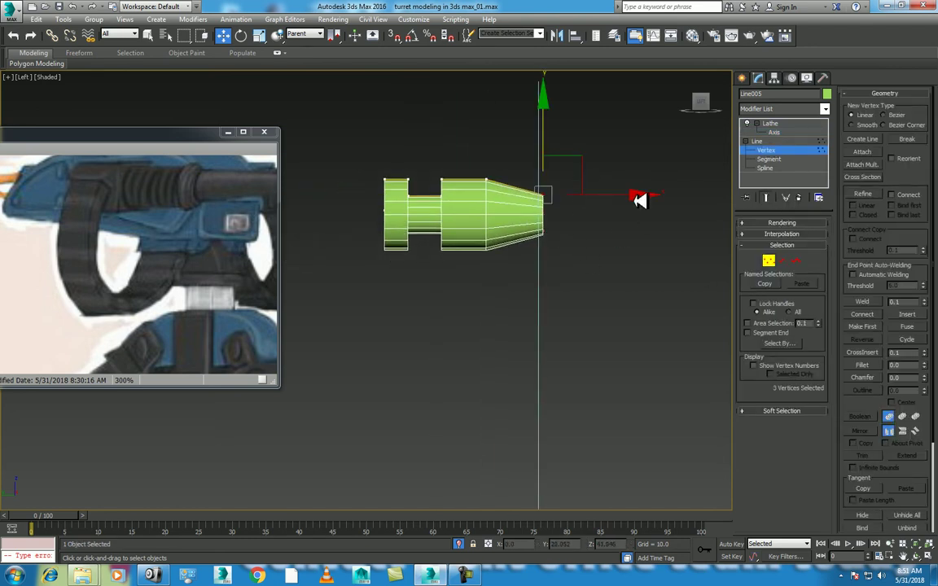
drag(640, 199, 684, 194)
drag(540, 168, 488, 276)
drag(589, 184, 618, 188)
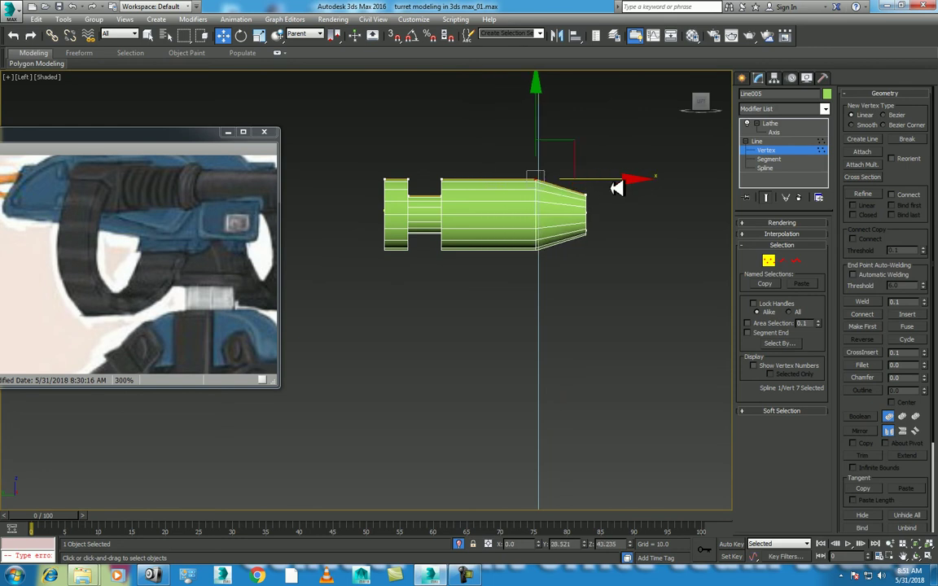
Fillet the taper corner and pull the end vertex into a rounded, pointed nose
click(865, 368)
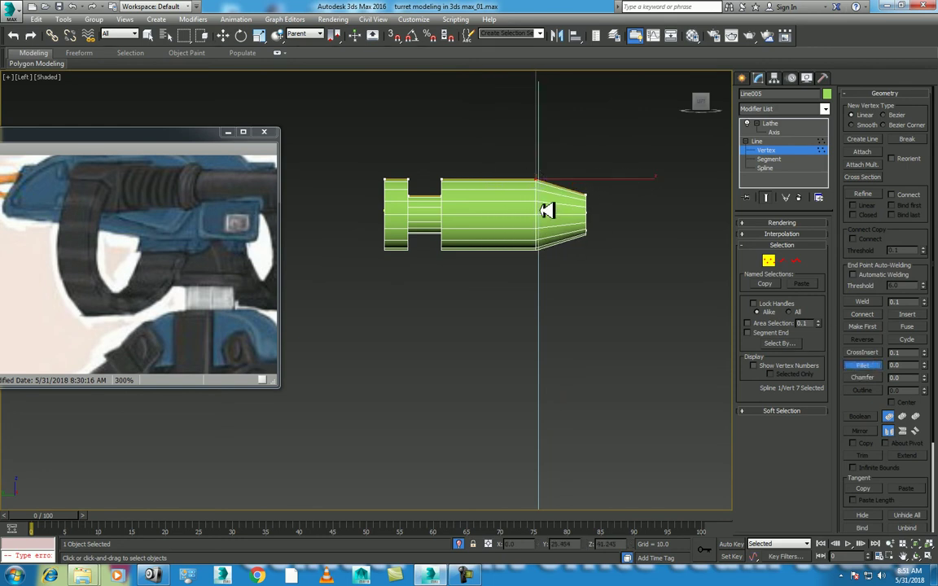
drag(540, 179, 556, 157)
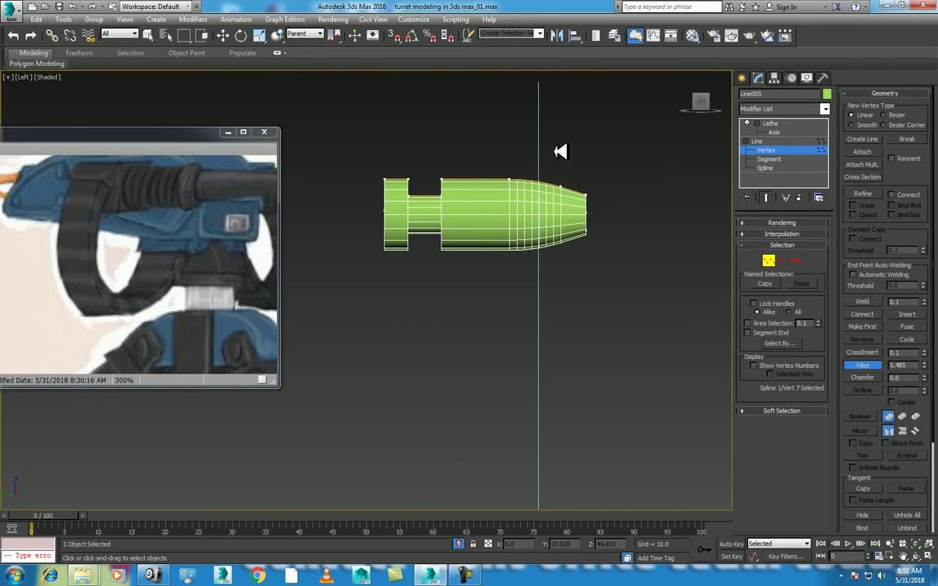
key(w)
click(586, 211)
scroll(589, 215, up, 2)
drag(589, 214, 702, 208)
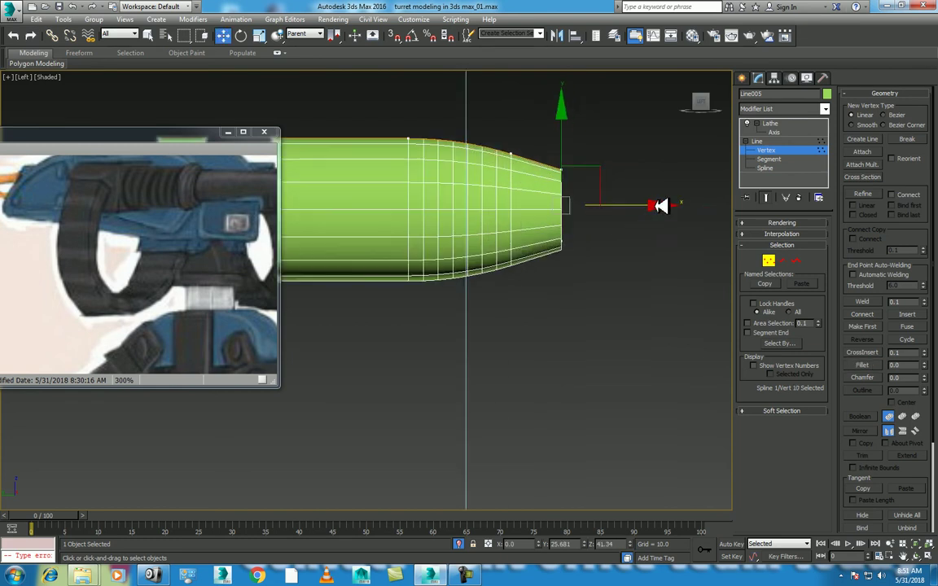
click(562, 168)
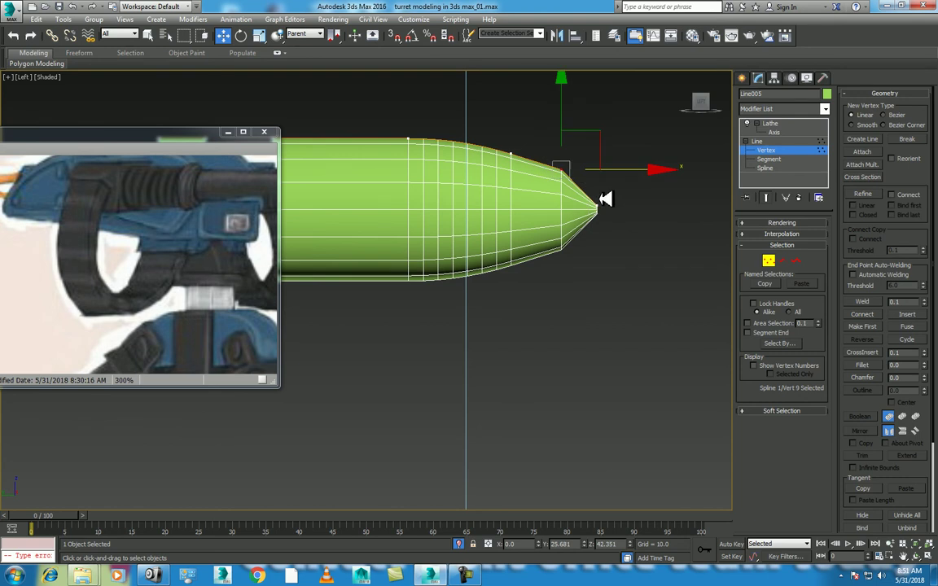
click(863, 365)
drag(568, 168, 661, 126)
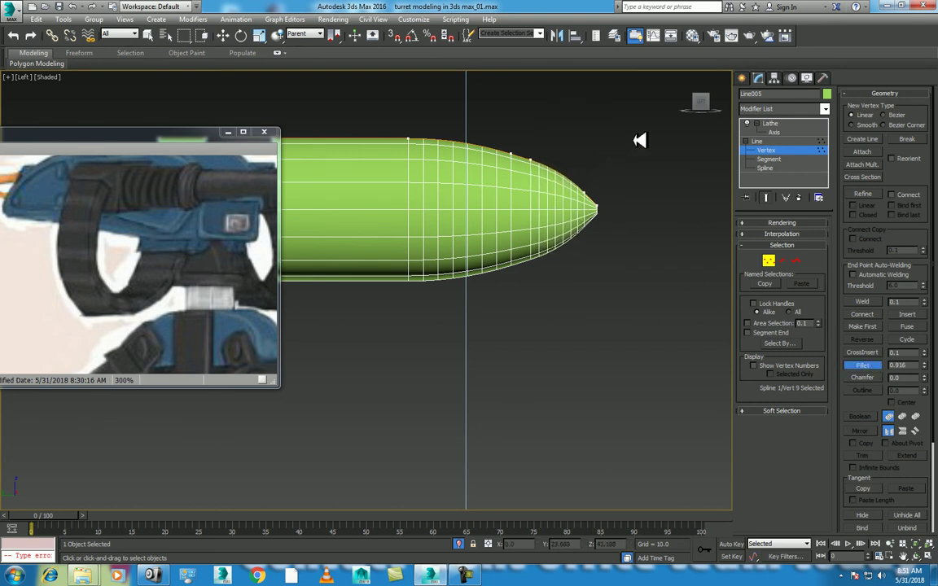
Slightly fillet the corner vertices around the bullet's neck
scroll(576, 204, down, 3)
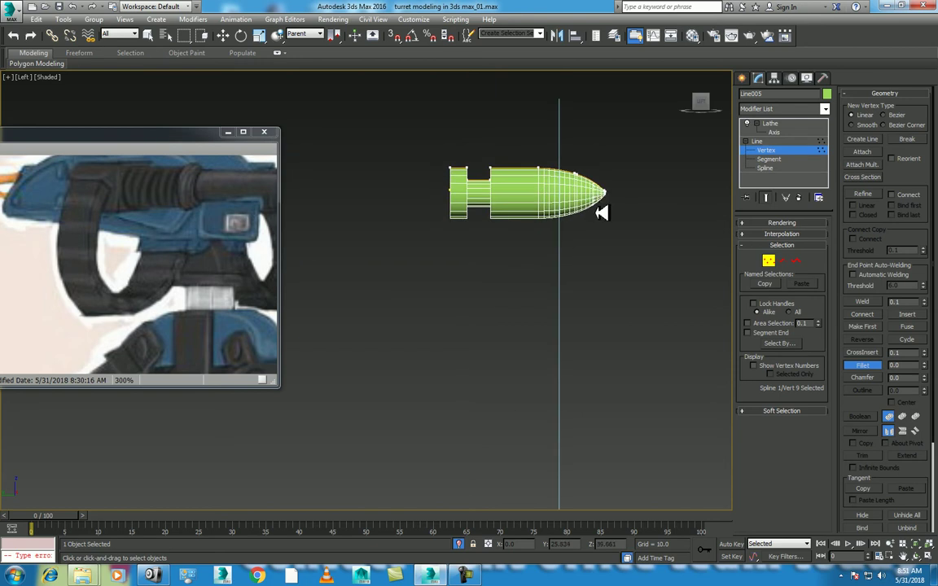
right_click(603, 205)
scroll(488, 262, up, 8)
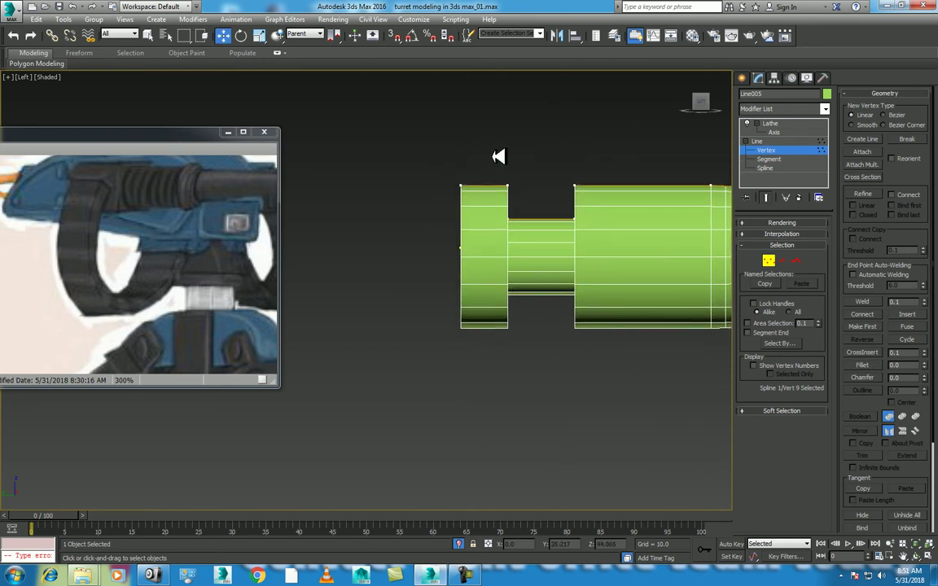
drag(450, 142, 585, 219)
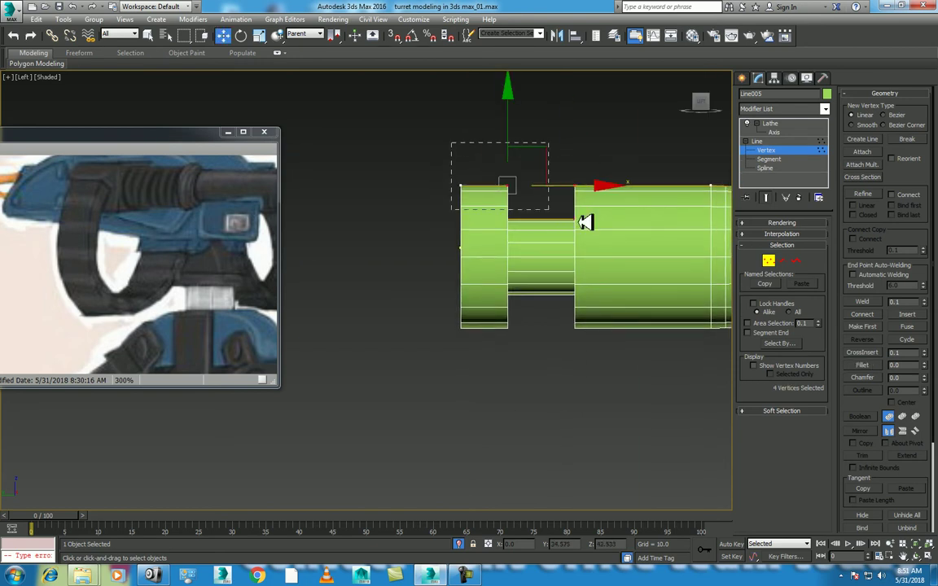
click(863, 365)
drag(583, 183, 585, 181)
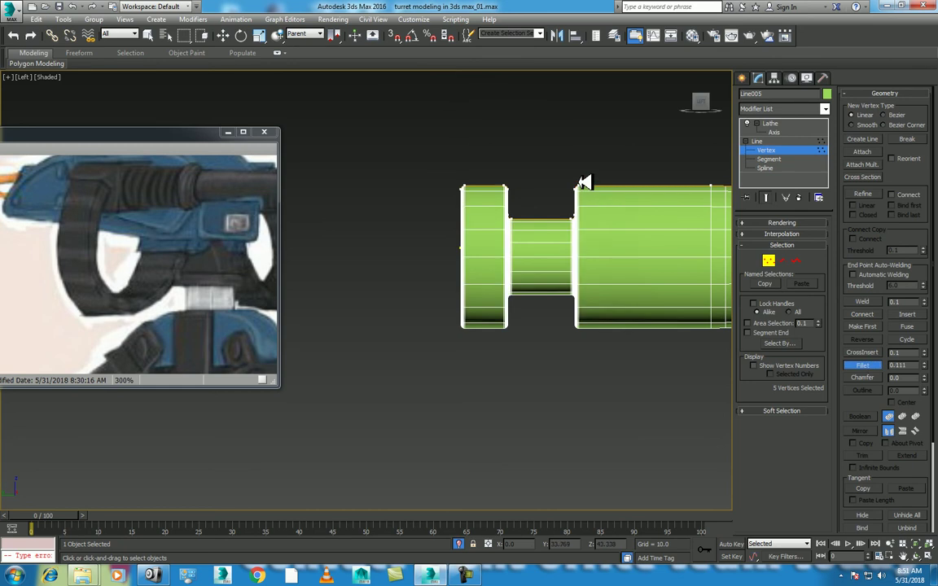
right_click(591, 260)
click(570, 248)
right_click(550, 272)
click(570, 279)
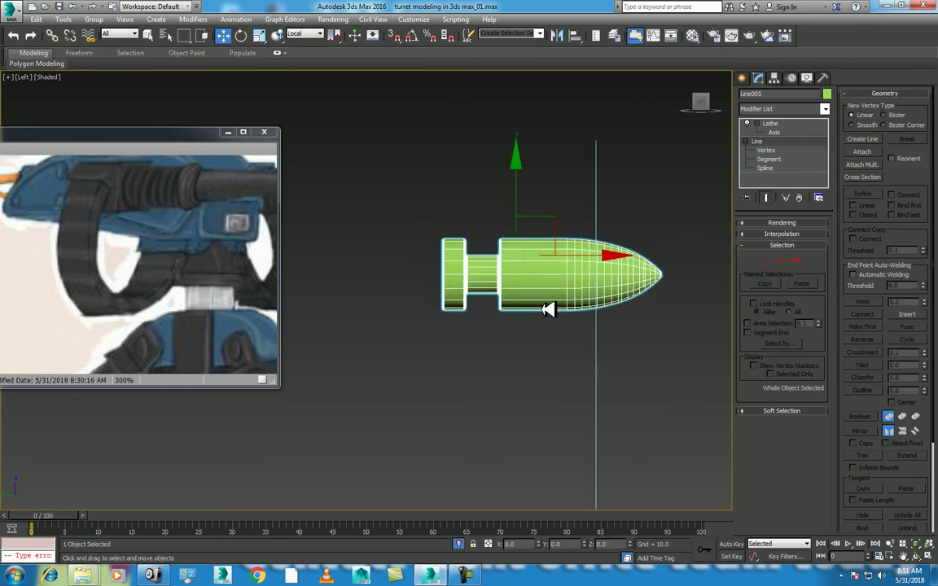
Raise the four neck vertices slightly and return to the object level
click(767, 262)
scroll(548, 287, up, 2)
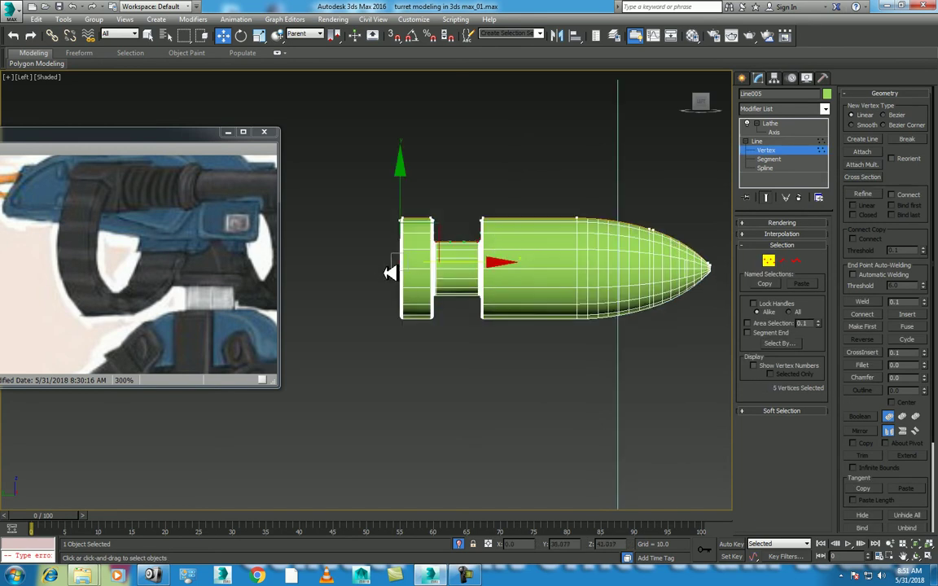
drag(456, 269, 424, 203)
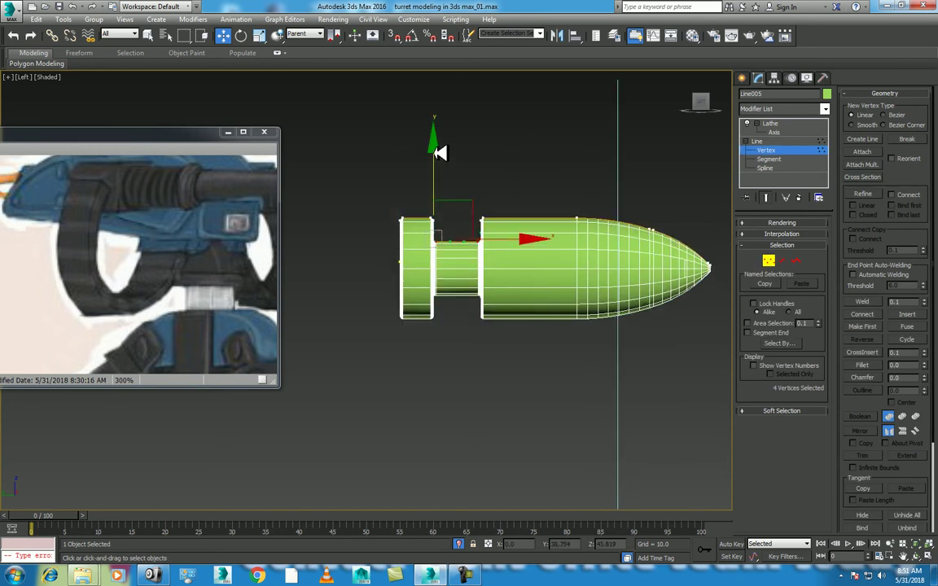
drag(439, 144, 439, 143)
right_click(518, 229)
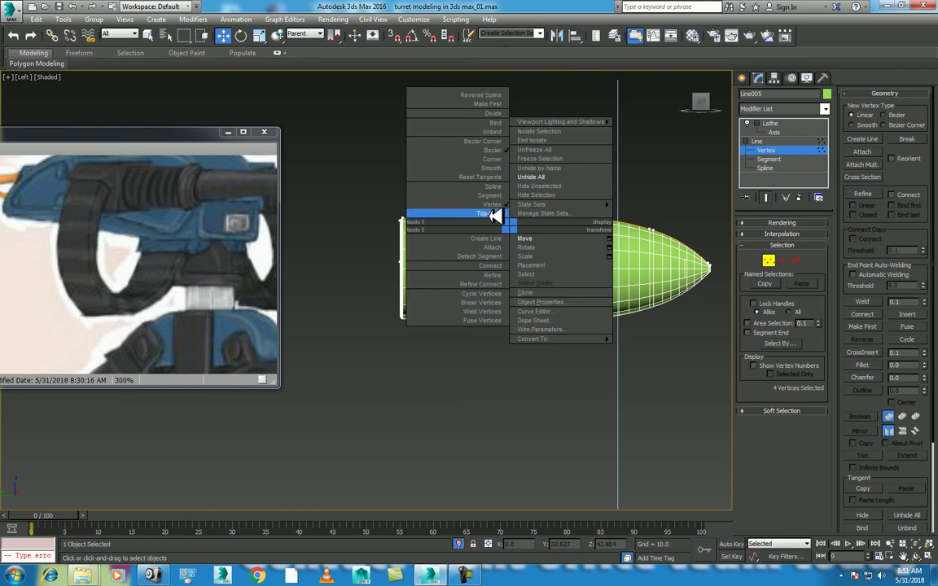
click(447, 215)
Inspect the bullet in perspective, then in the Left view move it slightly right along X
key(p)
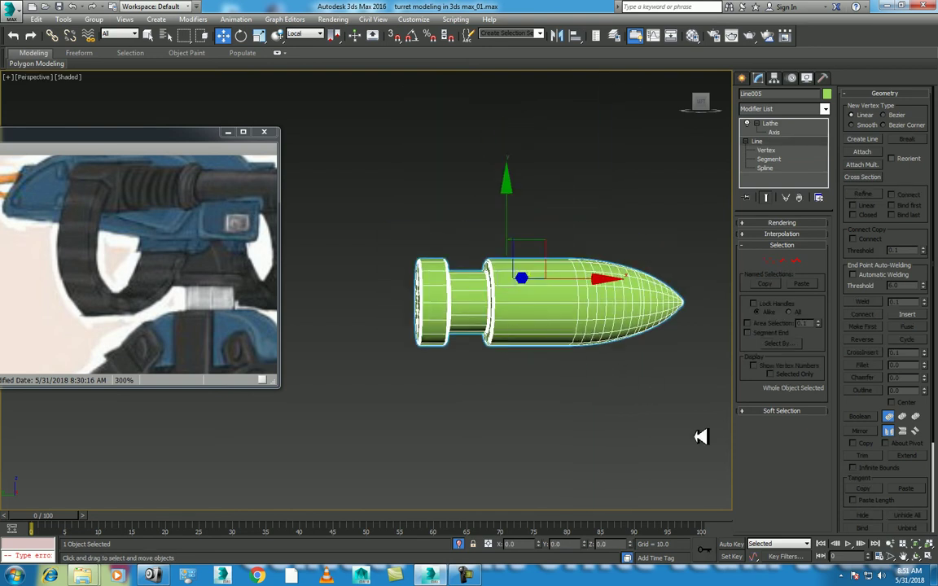
click(916, 557)
mouse_move(647, 400)
mouse_down()
mouse_move(412, 337)
mouse_move(469, 324)
mouse_move(405, 290)
mouse_up()
drag(348, 282, 485, 295)
right_click(484, 298)
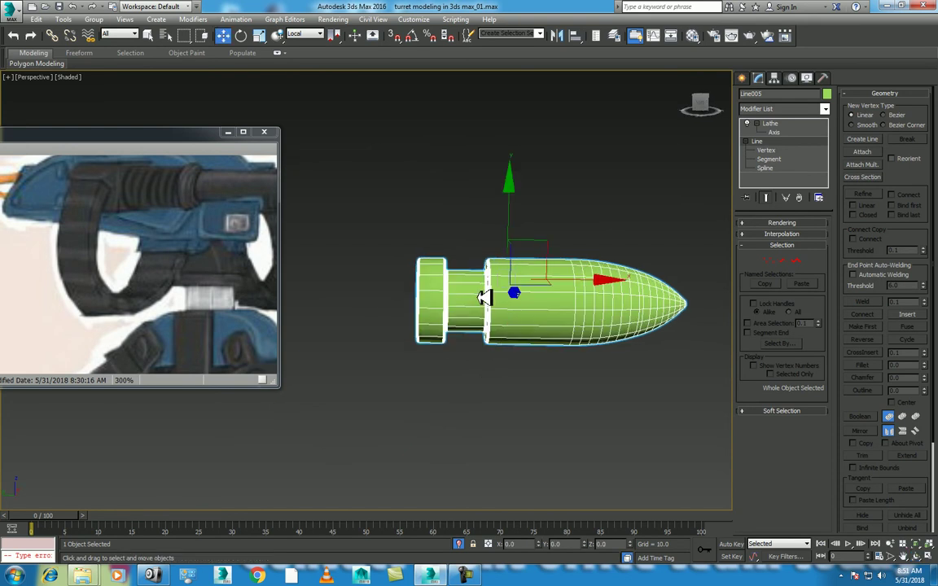
key(f)
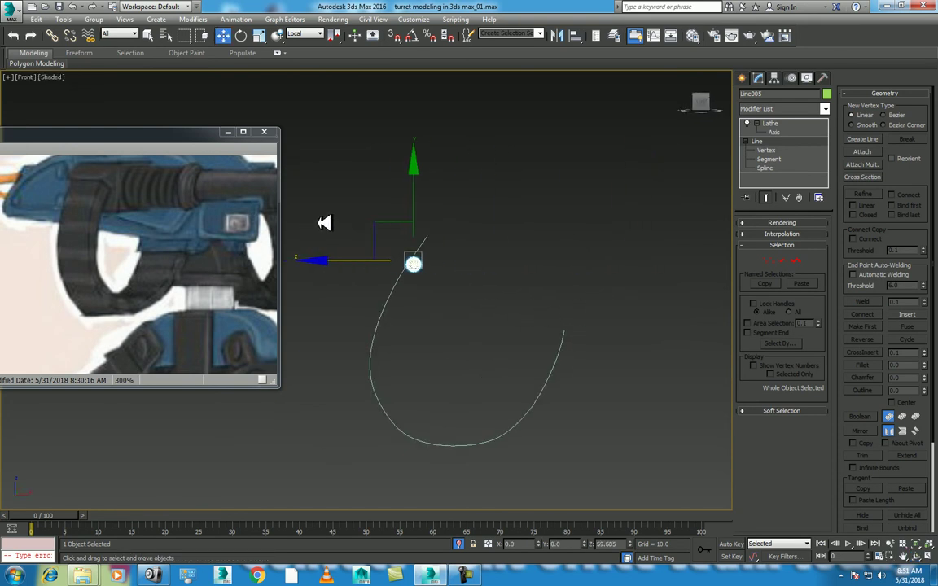
key(l)
middle_drag(540, 324, 529, 327)
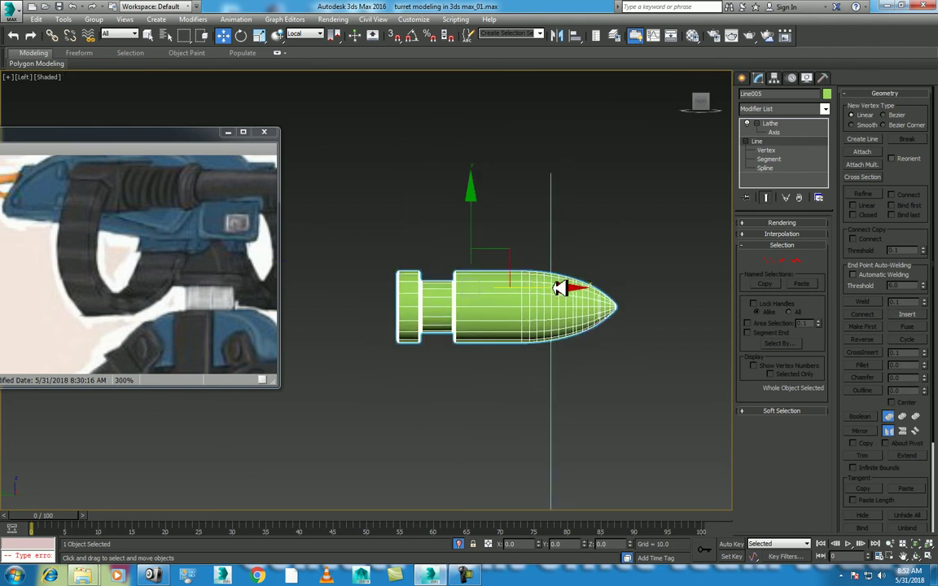
drag(565, 286, 603, 290)
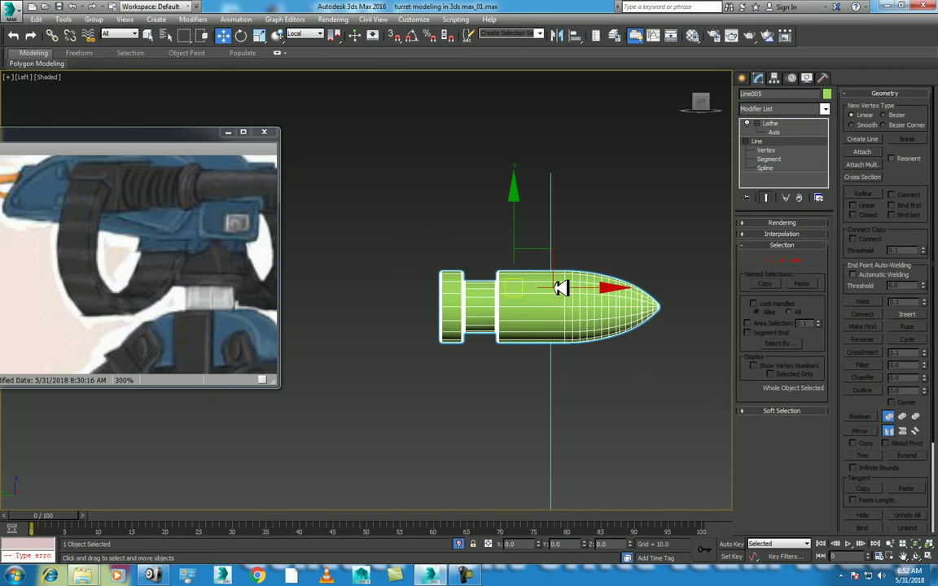
Go back to the bullet's modifier stack and open the Modifier List
click(748, 78)
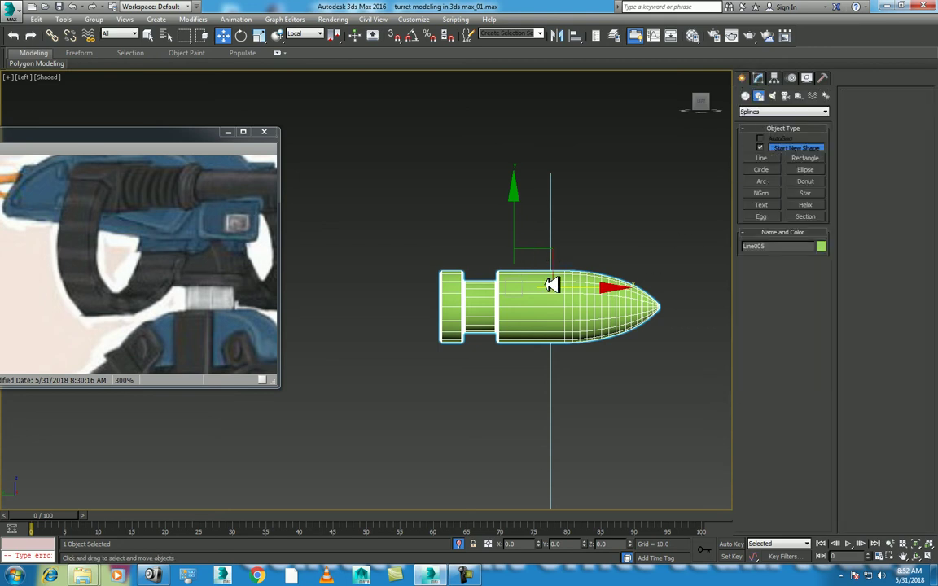
click(758, 79)
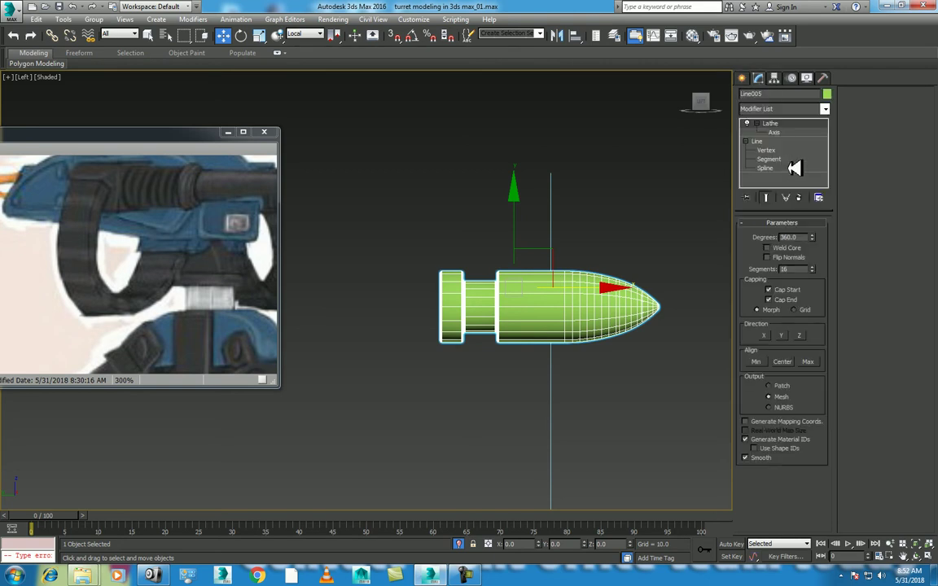
click(786, 108)
scroll(786, 123, down, 10)
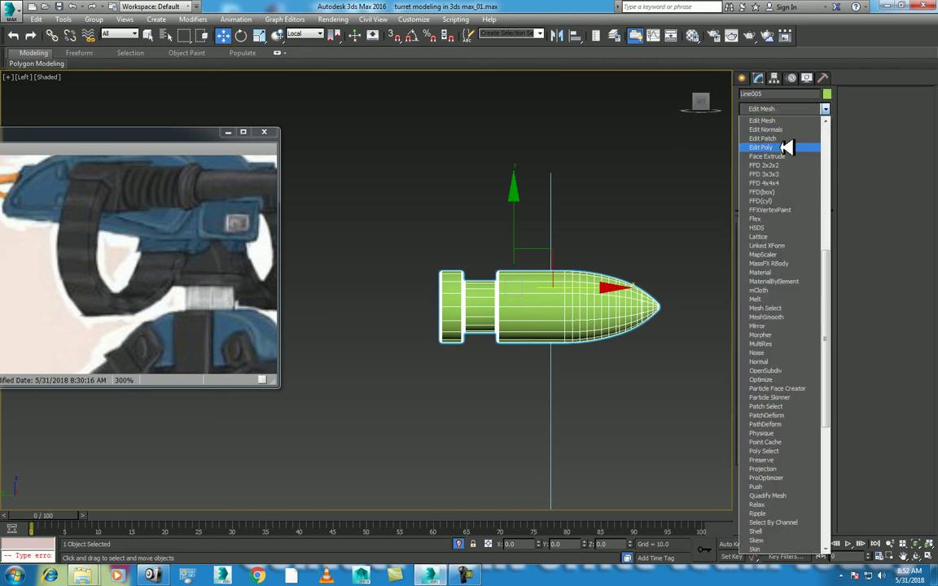
Add Edit Poly to the bullet and select its cylindrical band of body polygons
click(789, 147)
drag(562, 219, 541, 375)
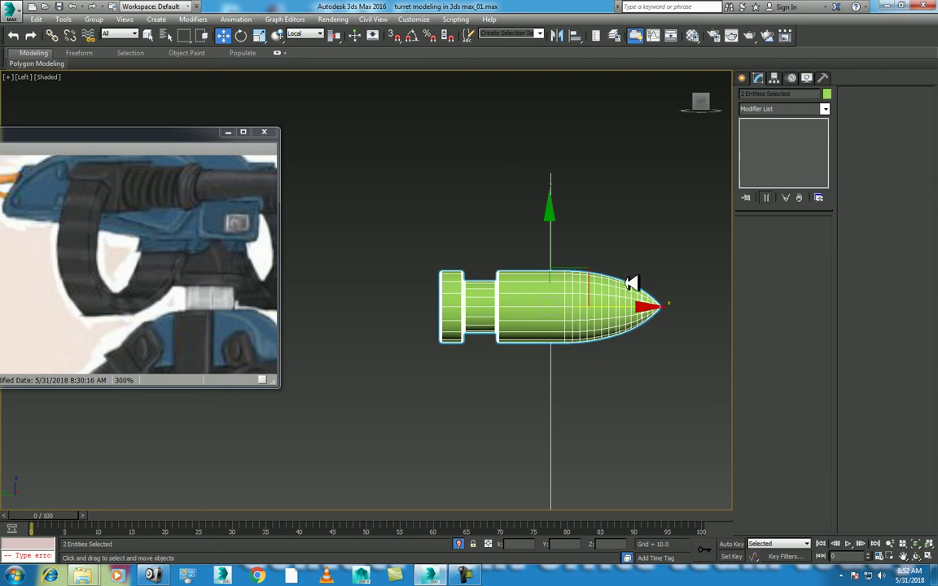
click(593, 309)
click(798, 310)
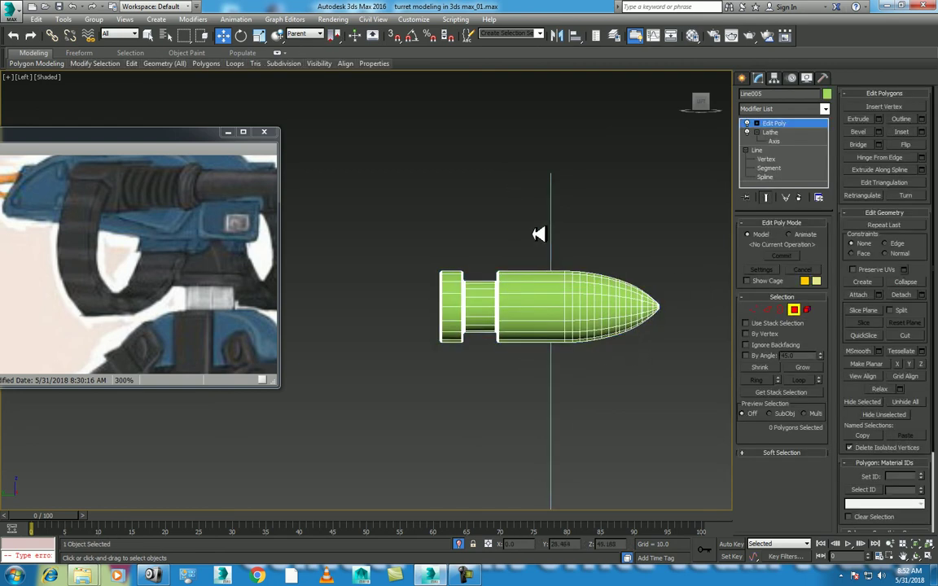
drag(540, 231, 554, 378)
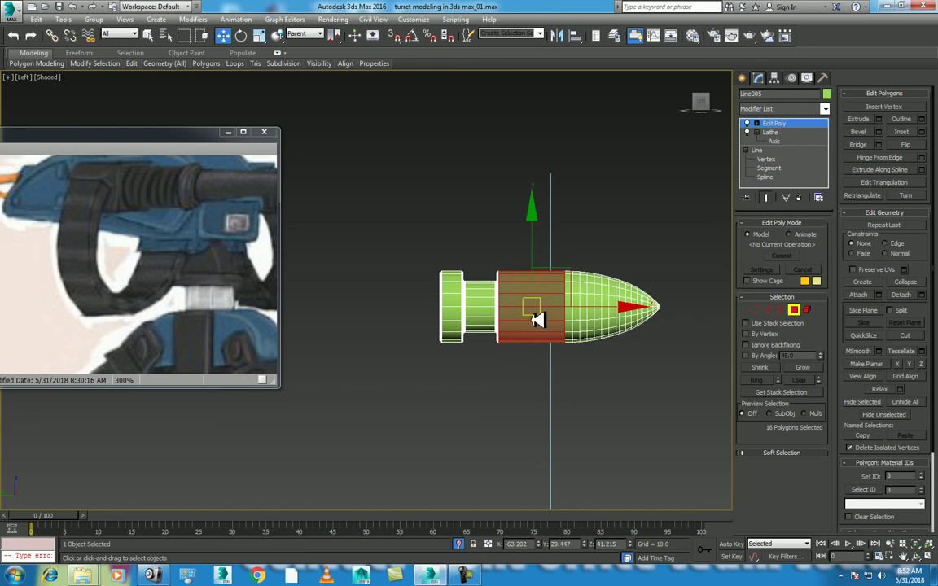
Flip the Lathe normals, then Shift-scale the band up and clone it as a new element
click(770, 132)
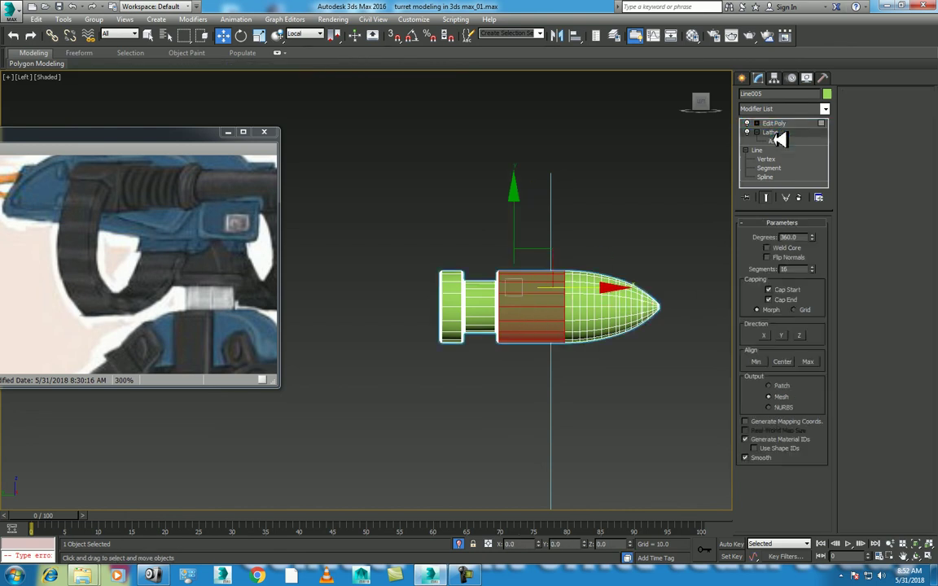
click(767, 257)
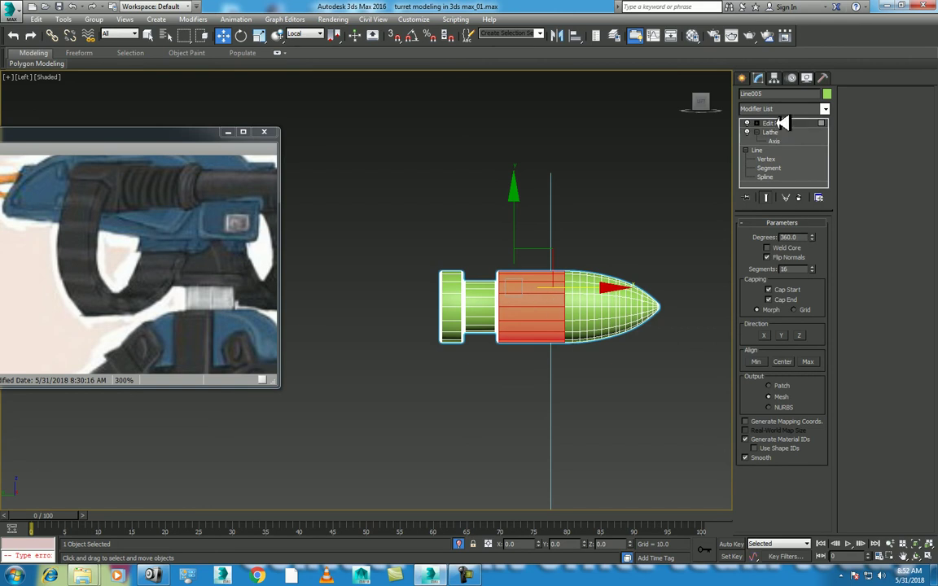
click(786, 123)
key(r)
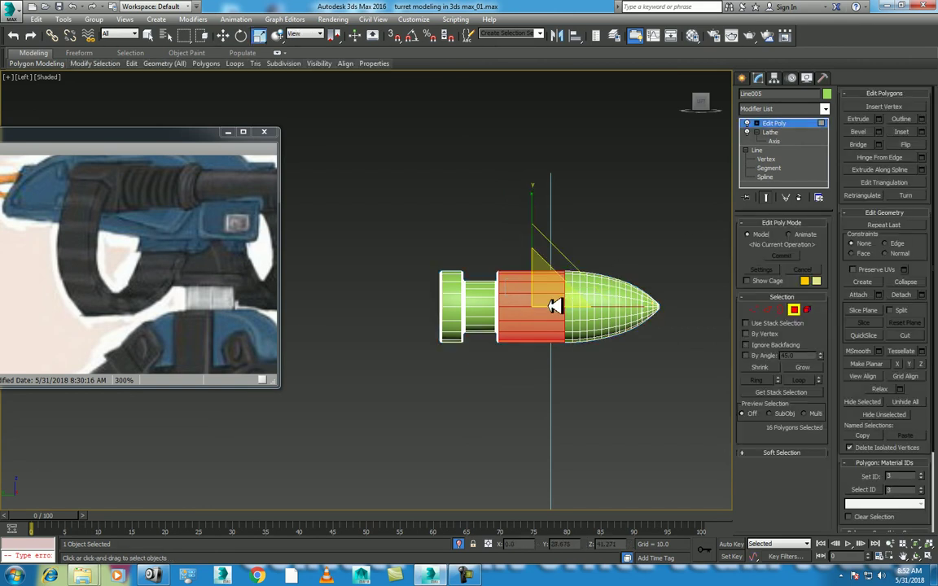
drag(551, 288, 552, 277)
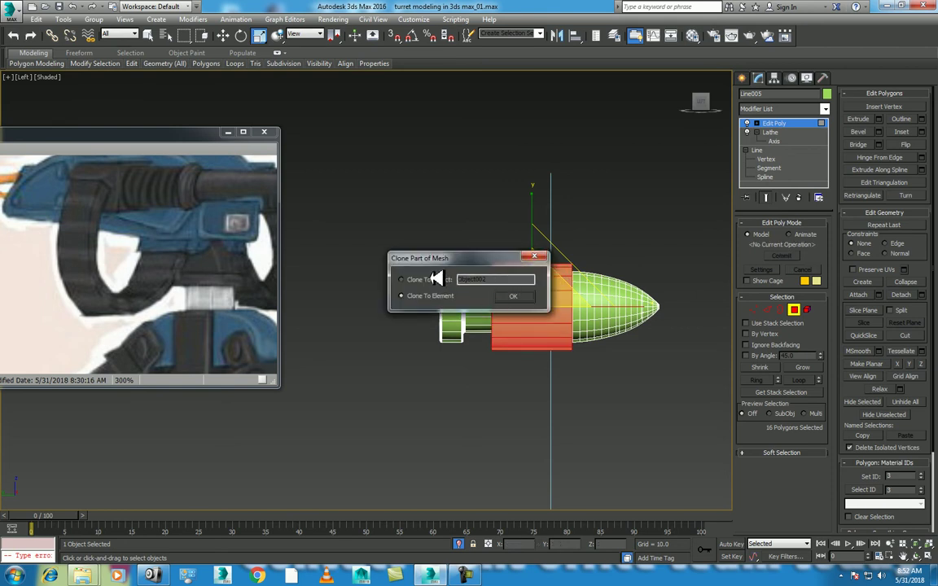
click(512, 298)
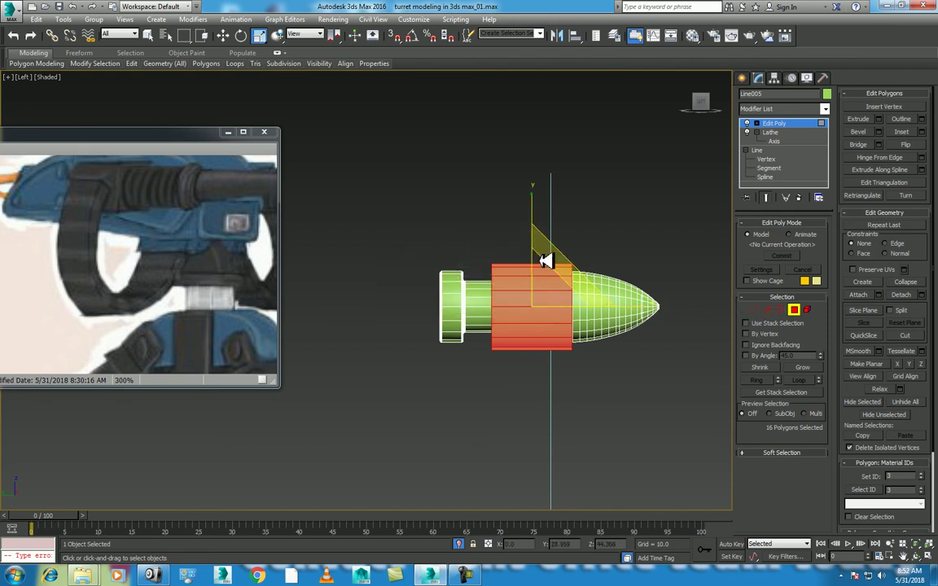
click(756, 310)
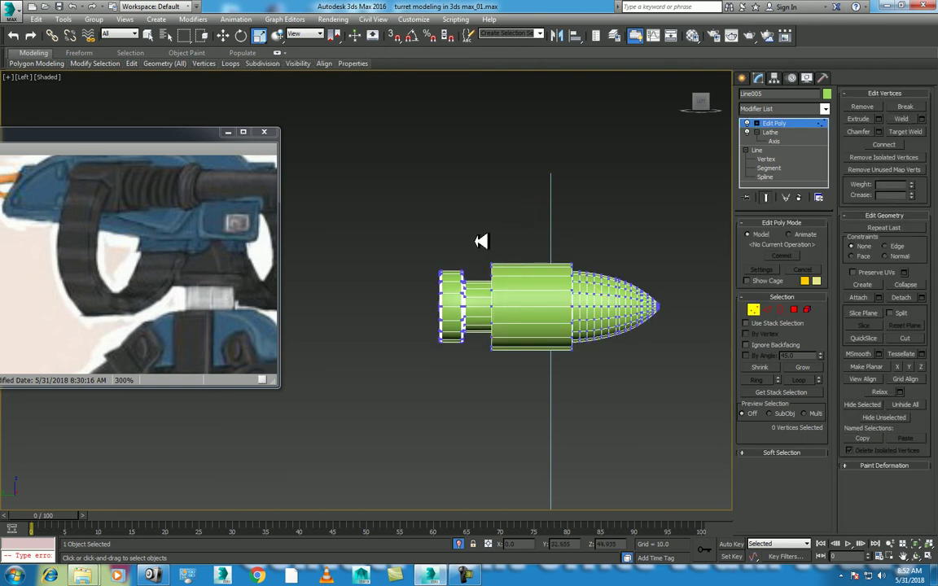
Pull the enlarged band's bottom-edge vertices downward in Y
drag(488, 236, 592, 270)
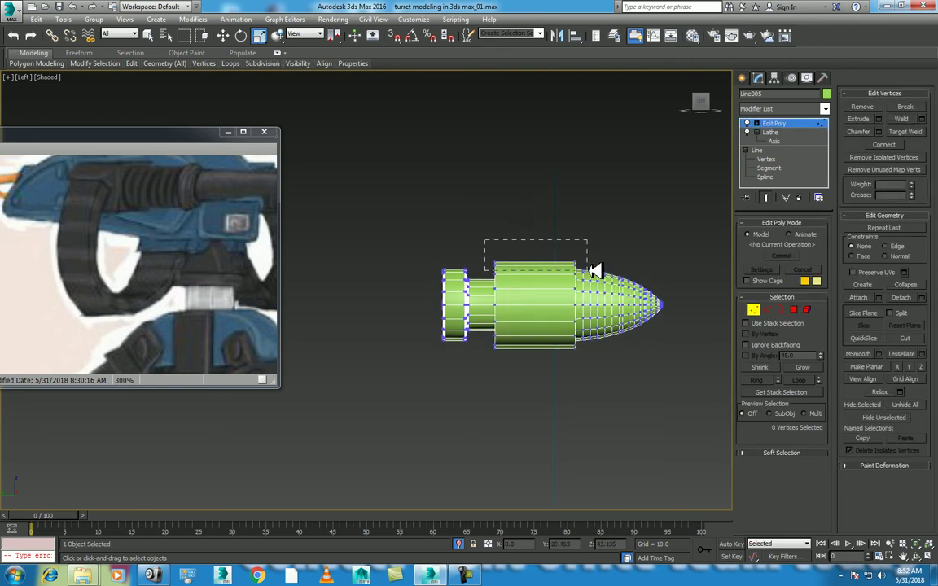
key(p)
scroll(561, 281, up, 3)
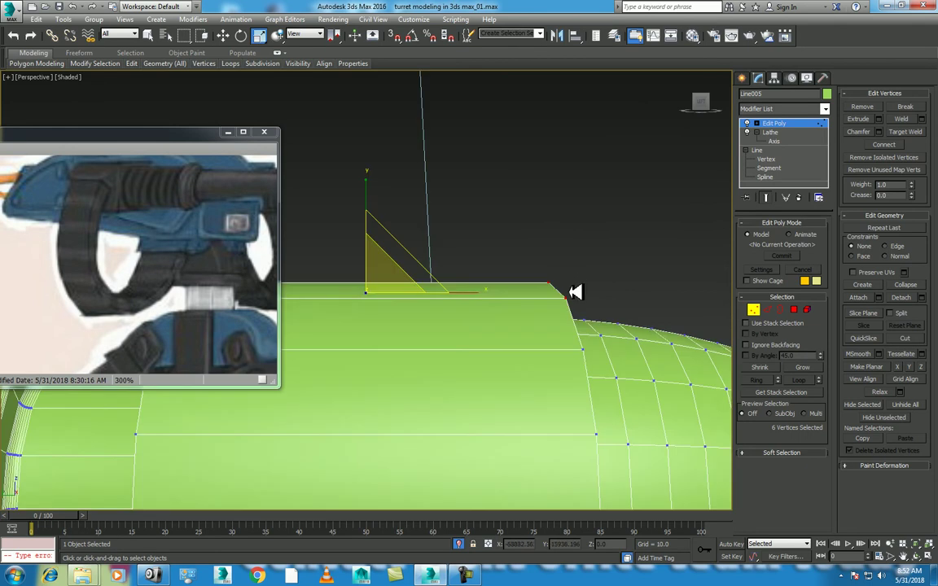
click(919, 556)
mouse_move(565, 385)
mouse_down()
mouse_move(513, 348)
mouse_move(458, 354)
mouse_up()
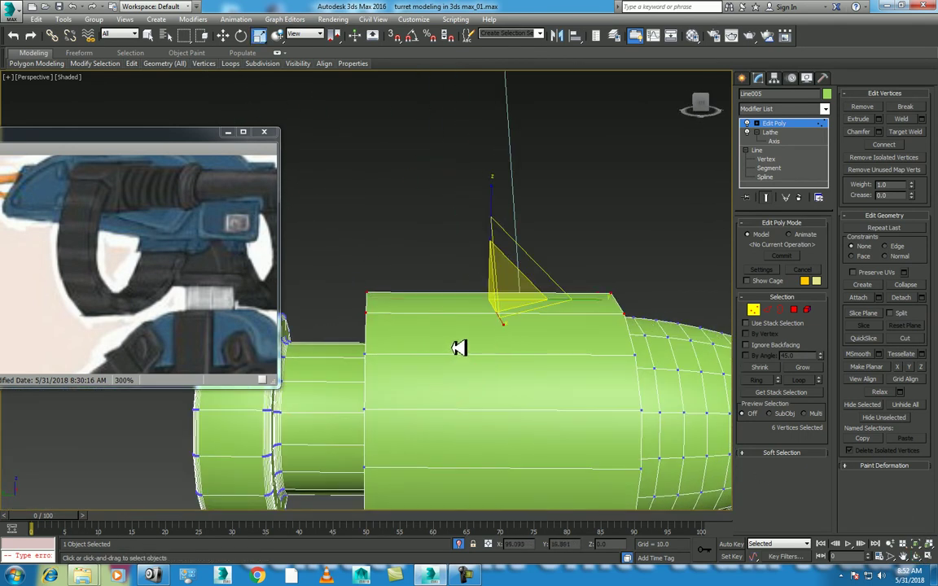
key(l)
scroll(523, 331, down, 1)
scroll(529, 340, down, 3)
scroll(542, 305, up, 2)
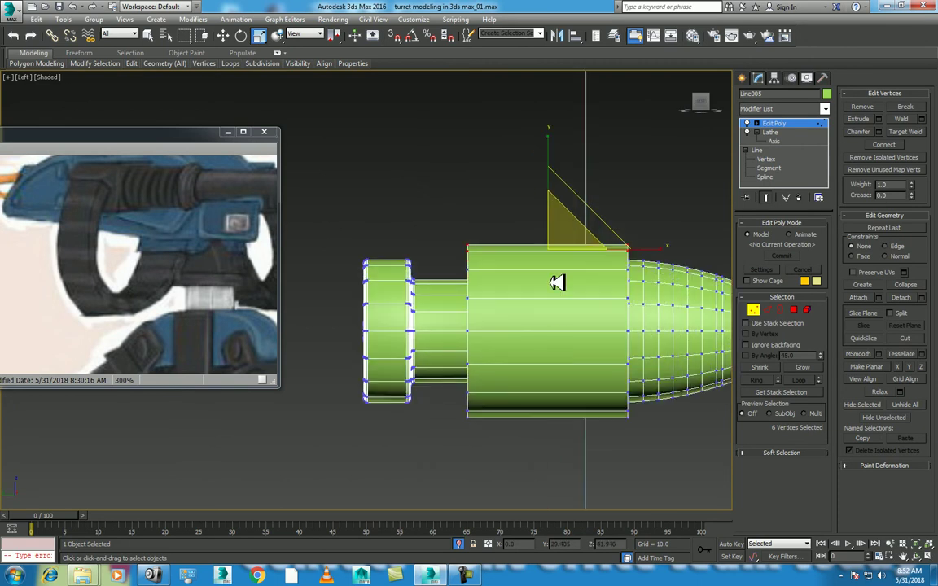
scroll(545, 313, up, 2)
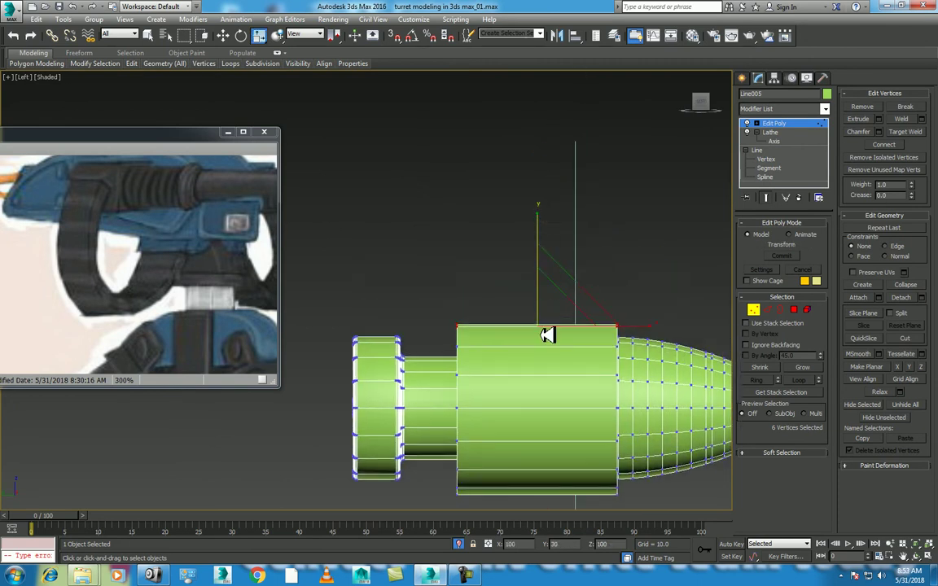
scroll(567, 318, down, 1)
middle_drag(568, 317, 545, 197)
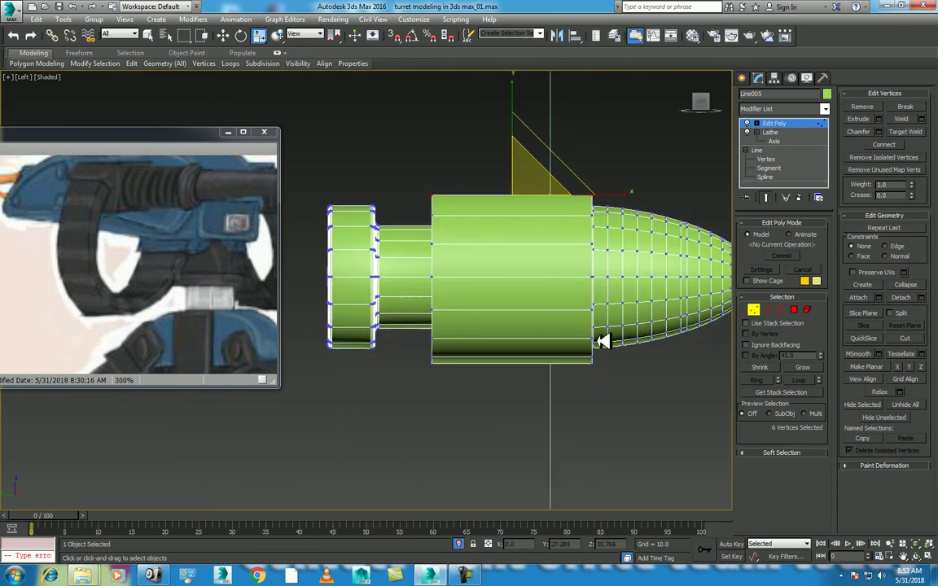
key(F3)
drag(619, 386, 383, 316)
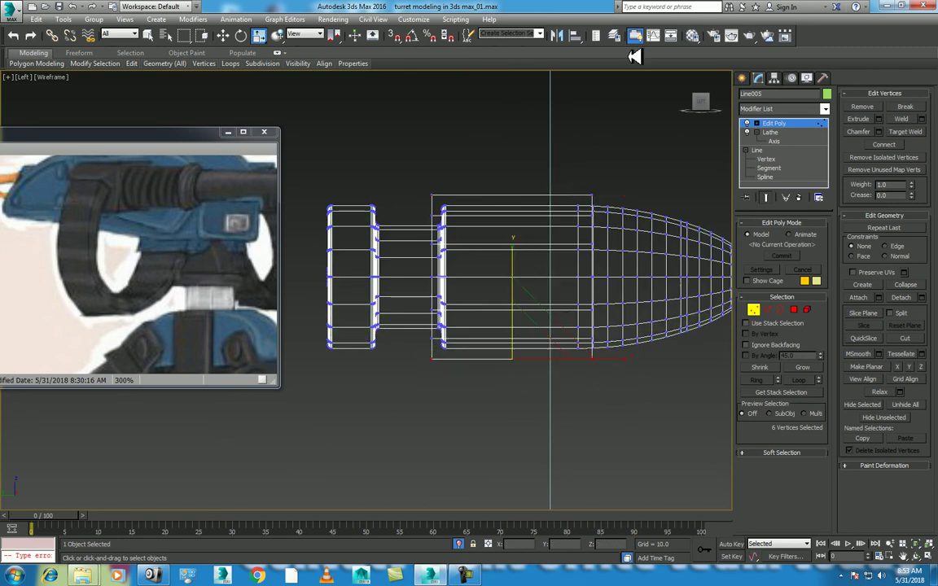
key(w)
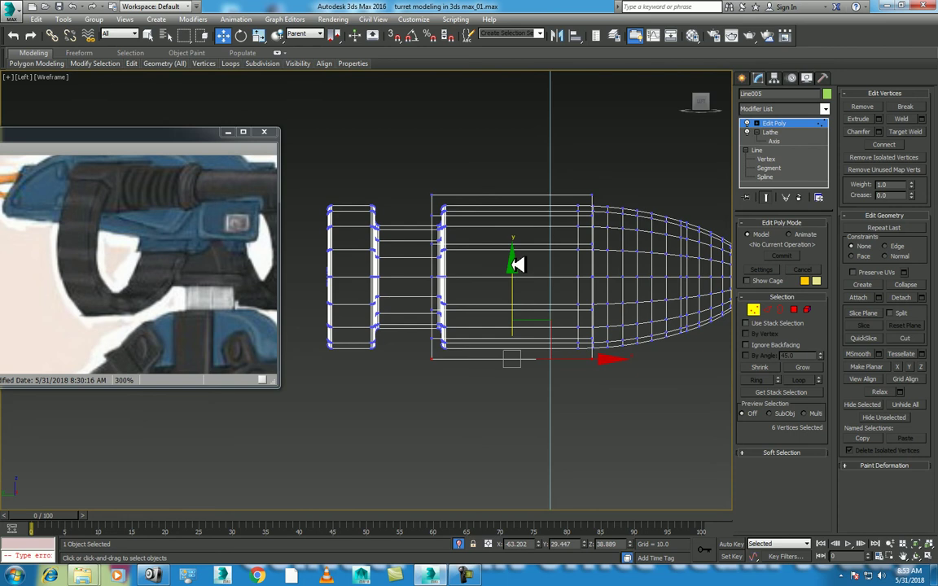
drag(516, 263, 517, 294)
Raise the band's top-edge vertices and fine-tune their height
drag(414, 172, 617, 199)
drag(518, 105, 511, 80)
key(F3)
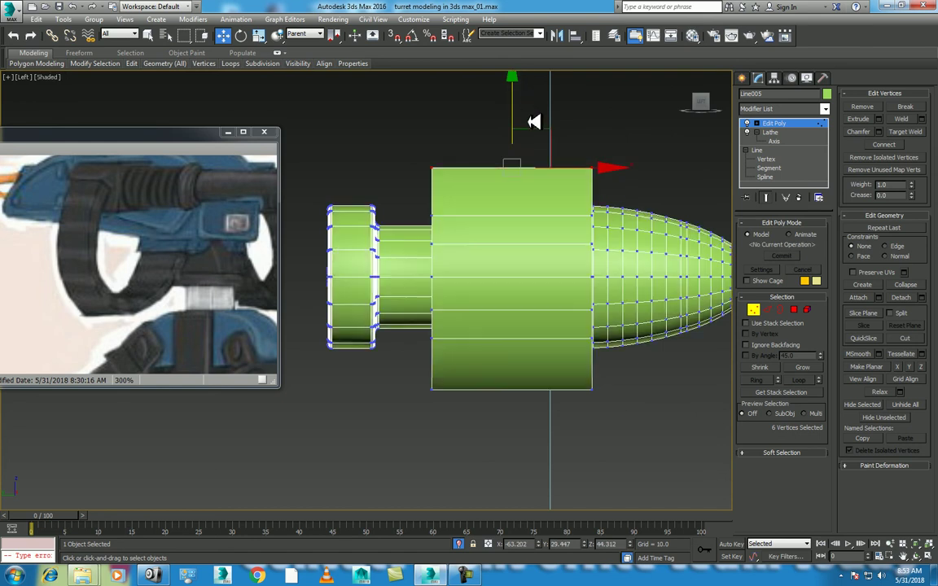
drag(536, 130, 596, 222)
Scale the band's top and bottom vertices to 115% along X, then exit to object level
key(p)
key(z)
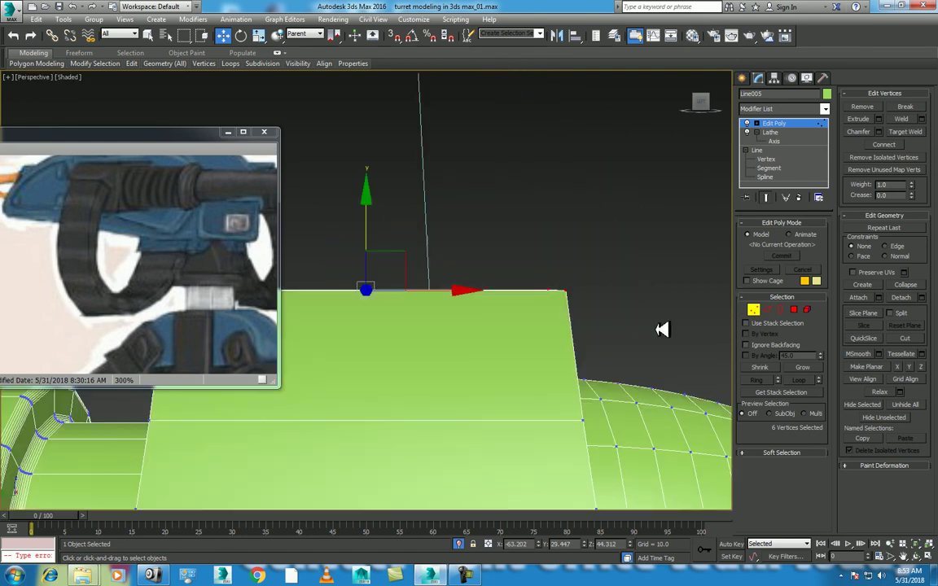
click(923, 555)
mouse_move(503, 315)
mouse_down()
mouse_move(476, 325)
mouse_move(341, 329)
mouse_move(444, 286)
mouse_up()
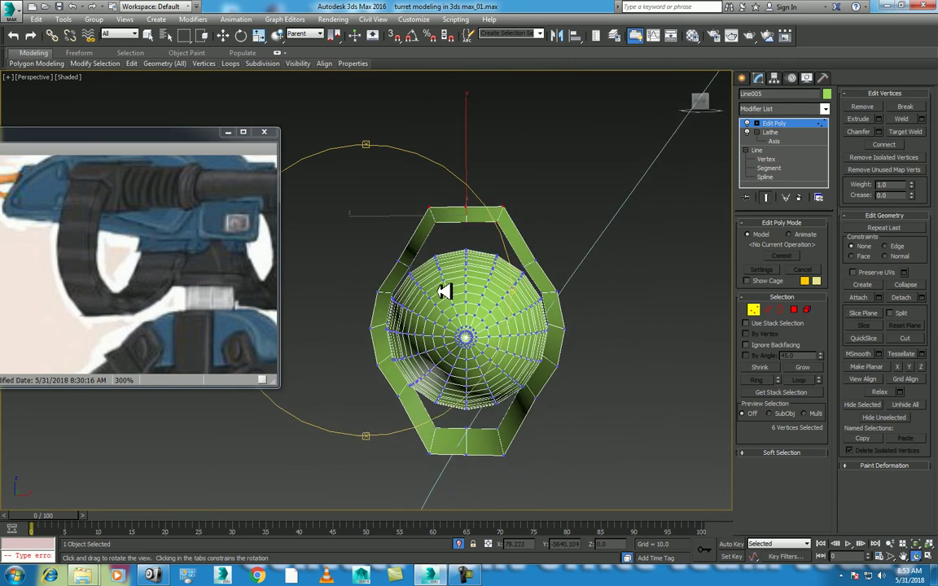
right_click(475, 259)
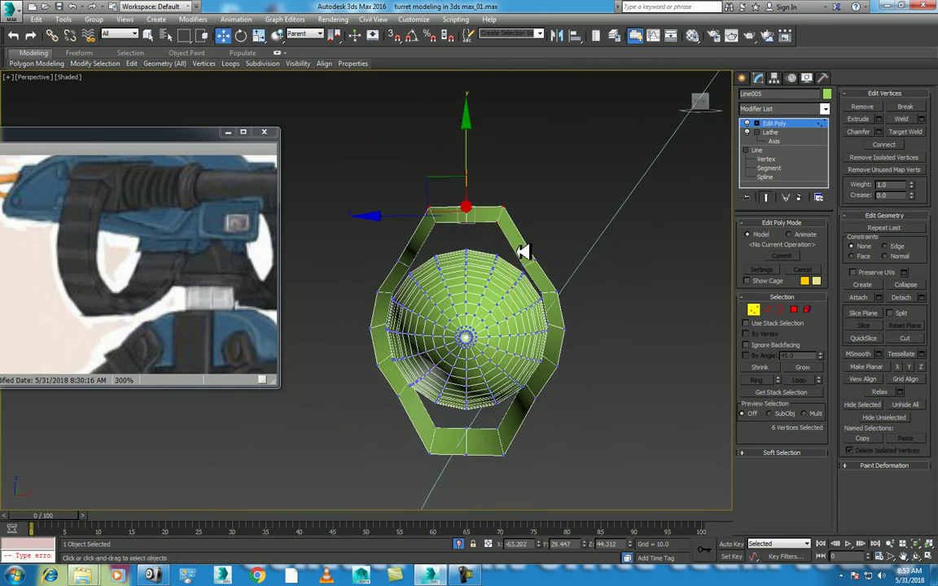
ctrl+drag(540, 434, 330, 483)
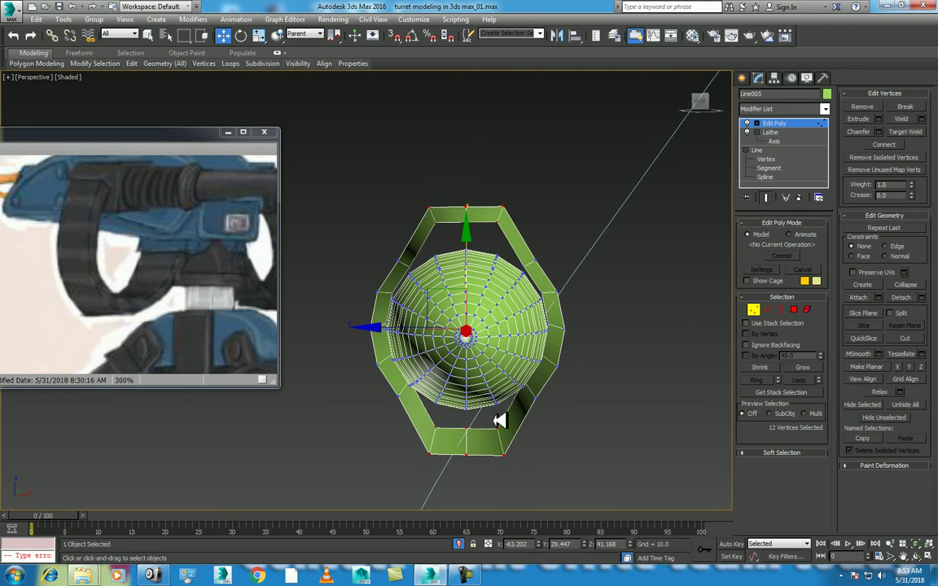
key(r)
drag(477, 327, 594, 329)
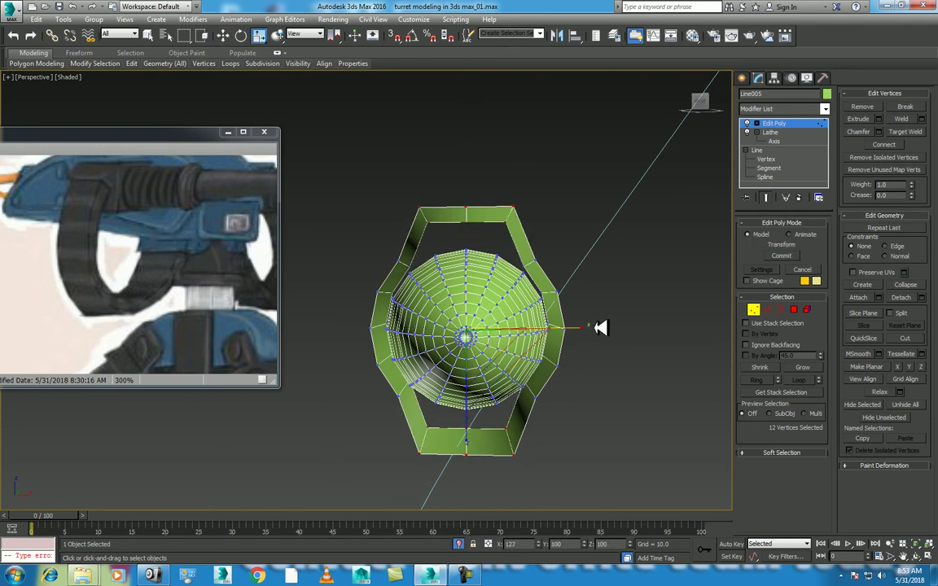
right_click(496, 284)
click(483, 273)
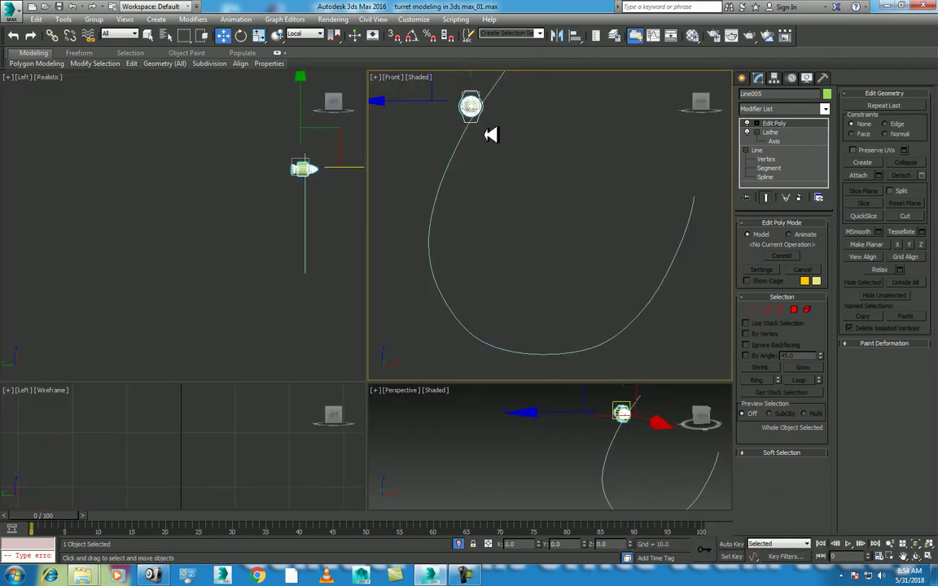
Reselect the bullet, maximize the Perspective view, and orbit to see it sideways
scroll(491, 135, up, 2)
scroll(544, 171, up, 1)
click(566, 231)
click(535, 210)
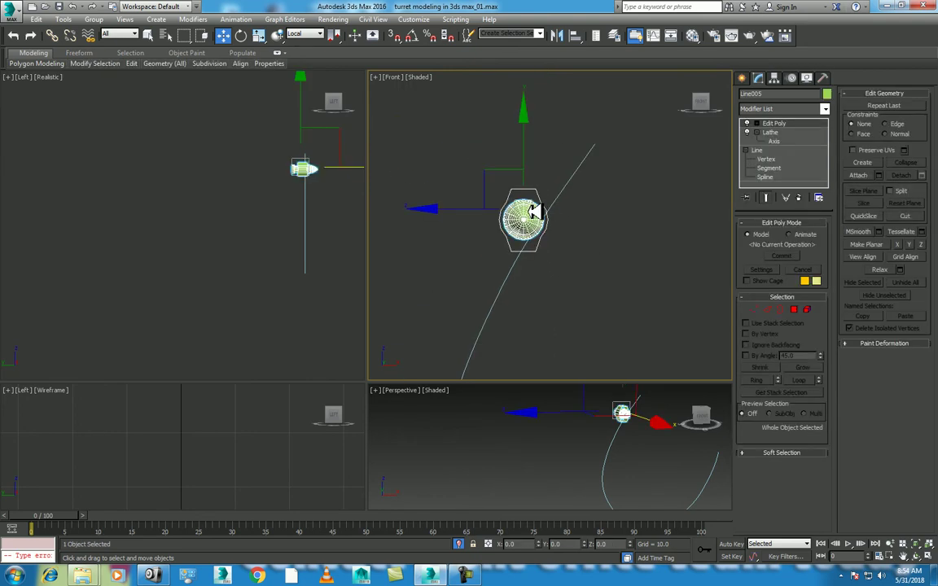
right_click(671, 480)
key(z)
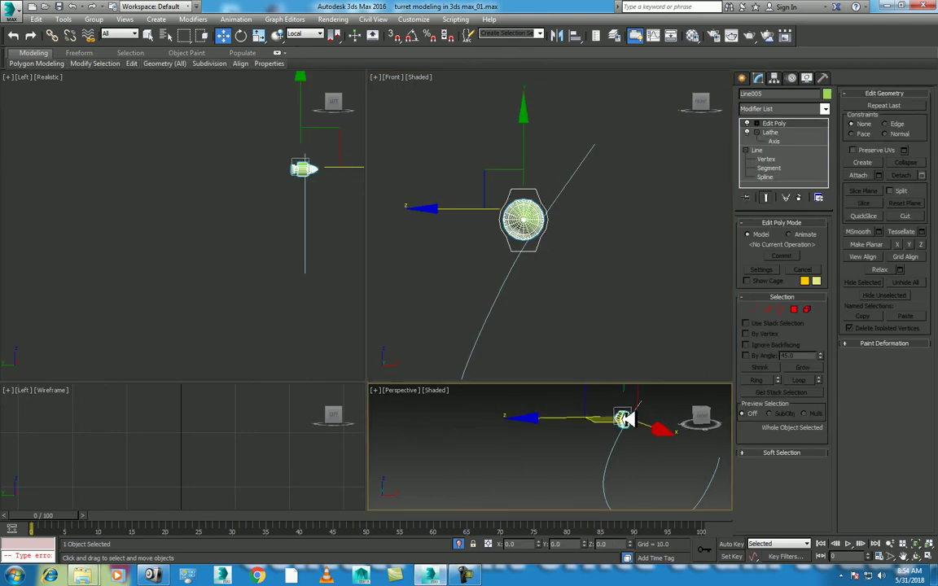
key(alt+w)
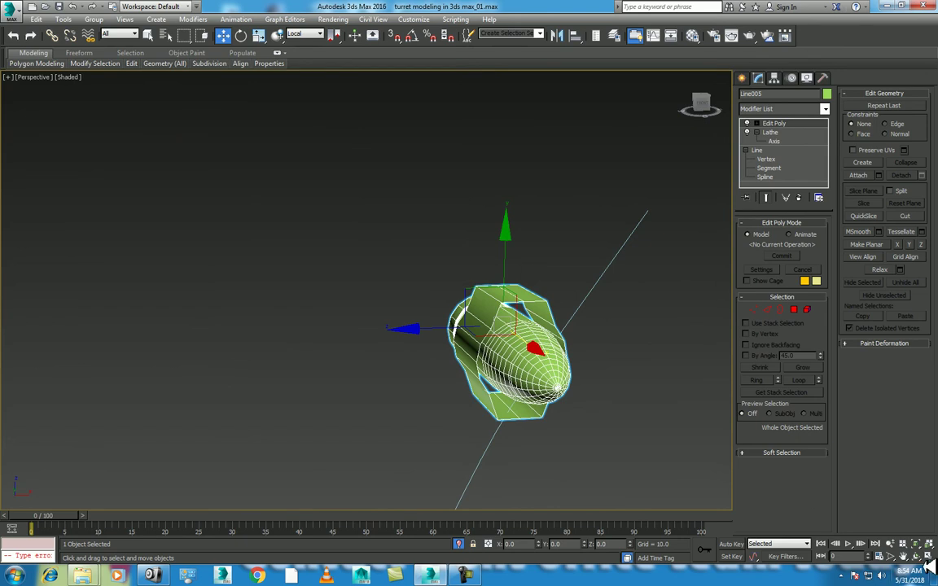
click(915, 556)
drag(415, 318, 440, 299)
right_click(440, 299)
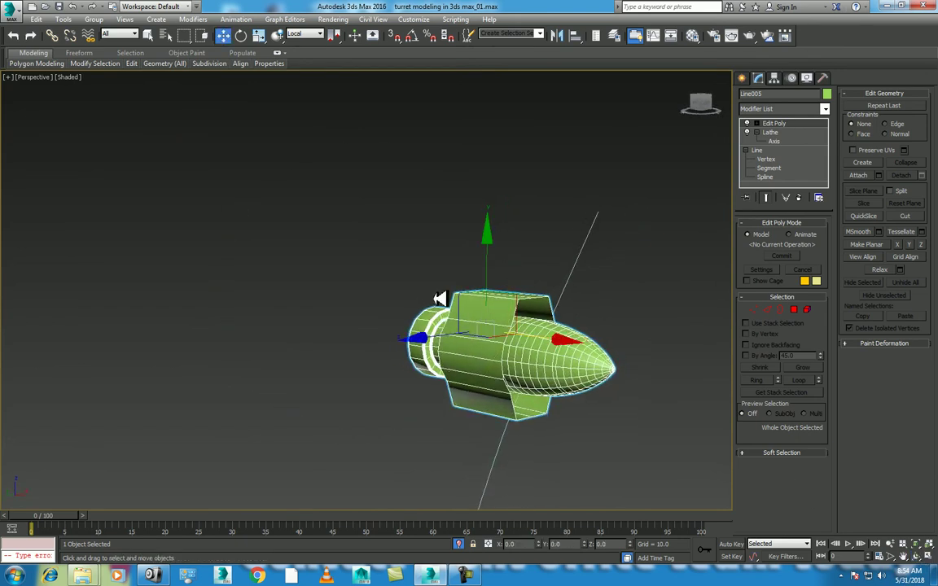
Select the housing element, Detach it as Object002, and select the new object
click(808, 310)
click(514, 300)
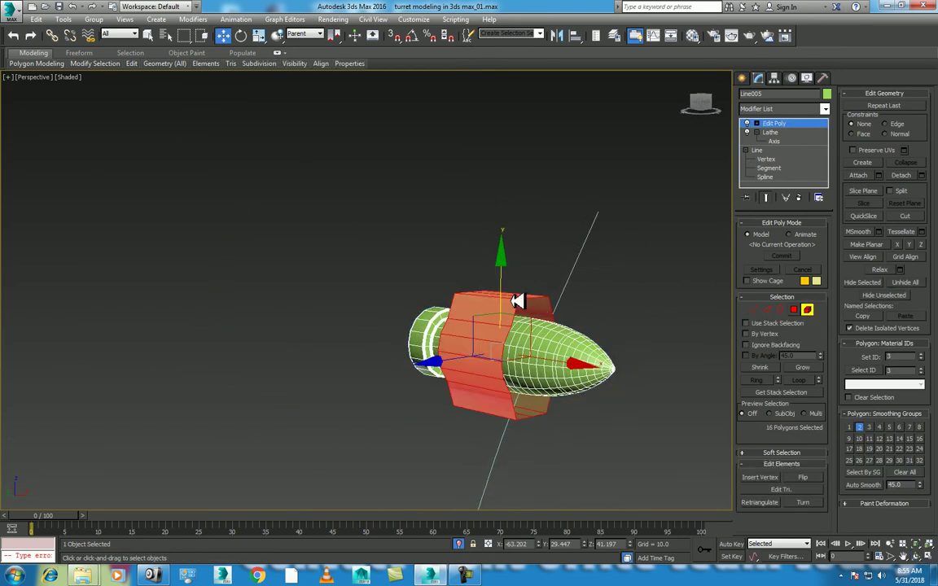
right_click(513, 299)
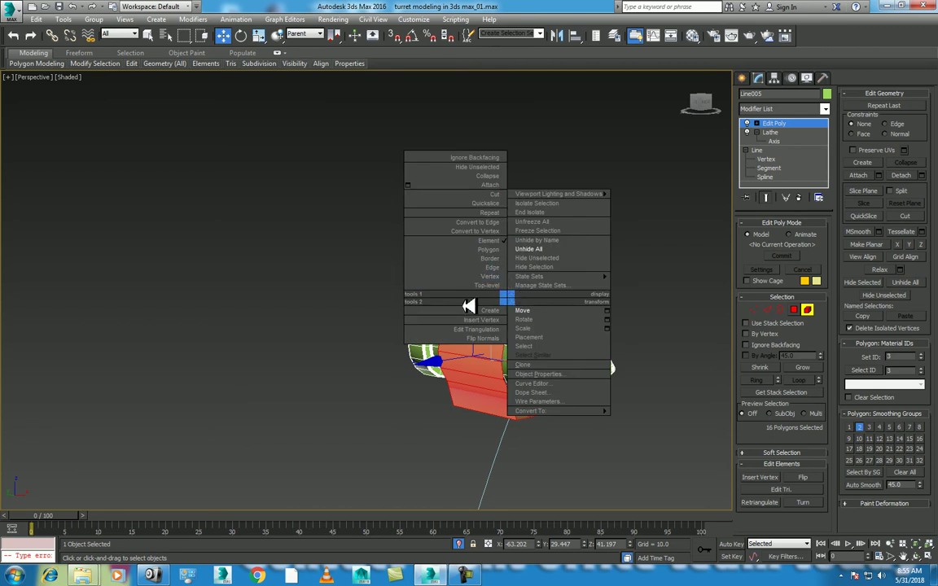
click(656, 379)
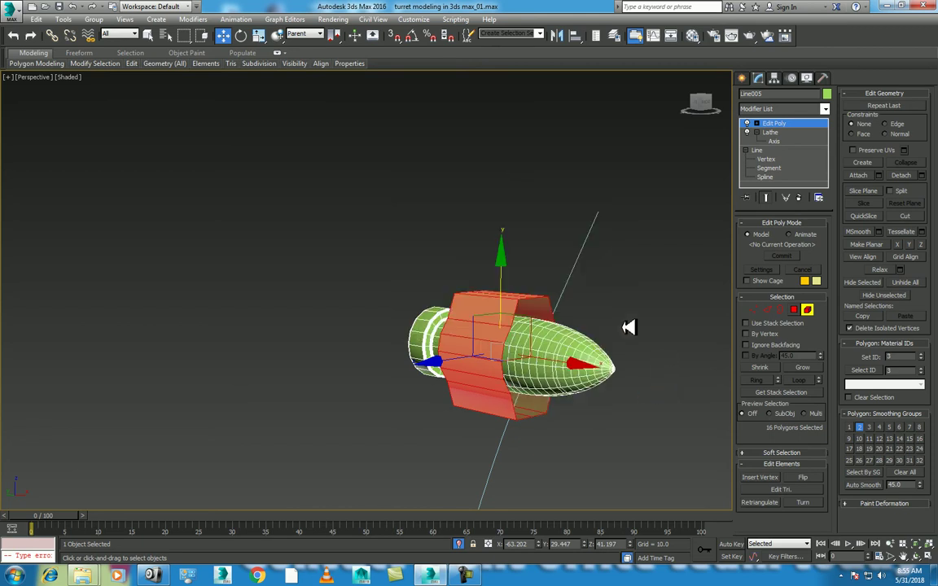
right_click(588, 291)
click(825, 335)
click(911, 174)
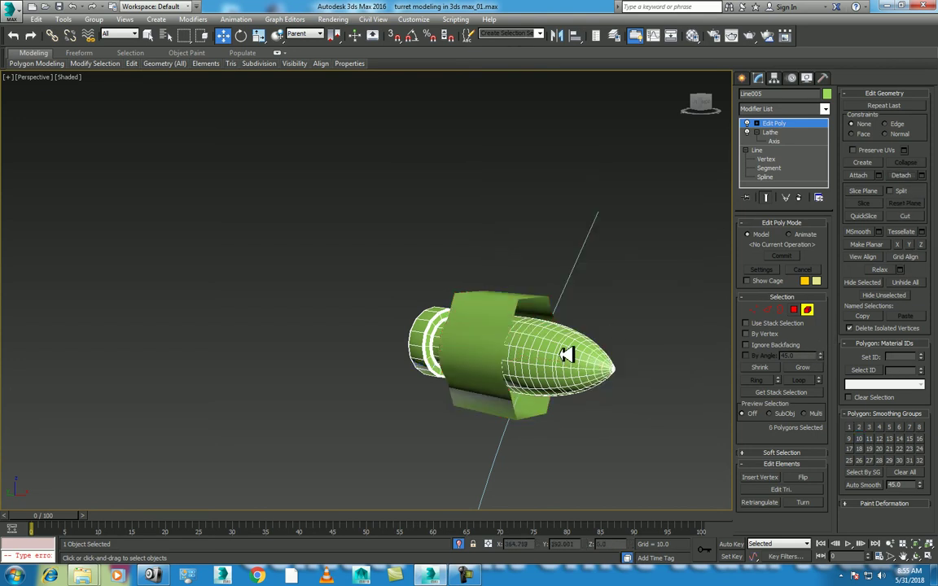
right_click(540, 283)
click(521, 279)
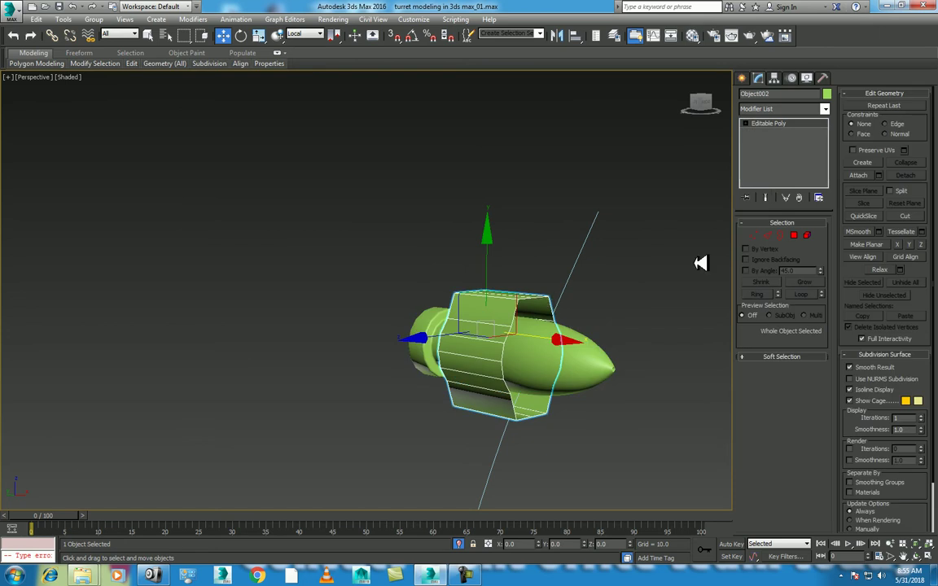
Add a Shell modifier to the housing with an Outer Amount of about 0.41
click(789, 108)
key(s)
key(s)
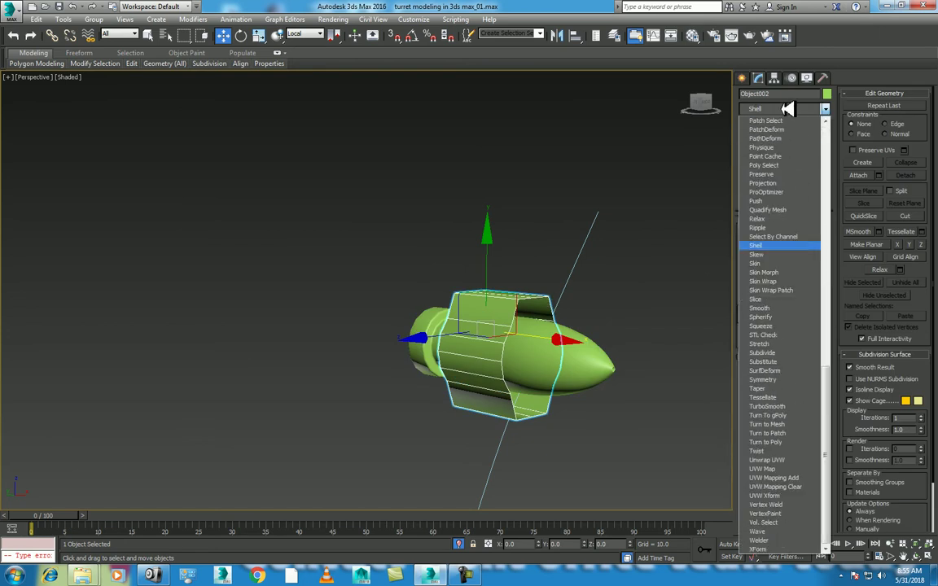
key(Return)
drag(821, 251, 808, 282)
Set an unused material slot's Diffuse colour to dark grey
key(m)
click(492, 186)
click(538, 319)
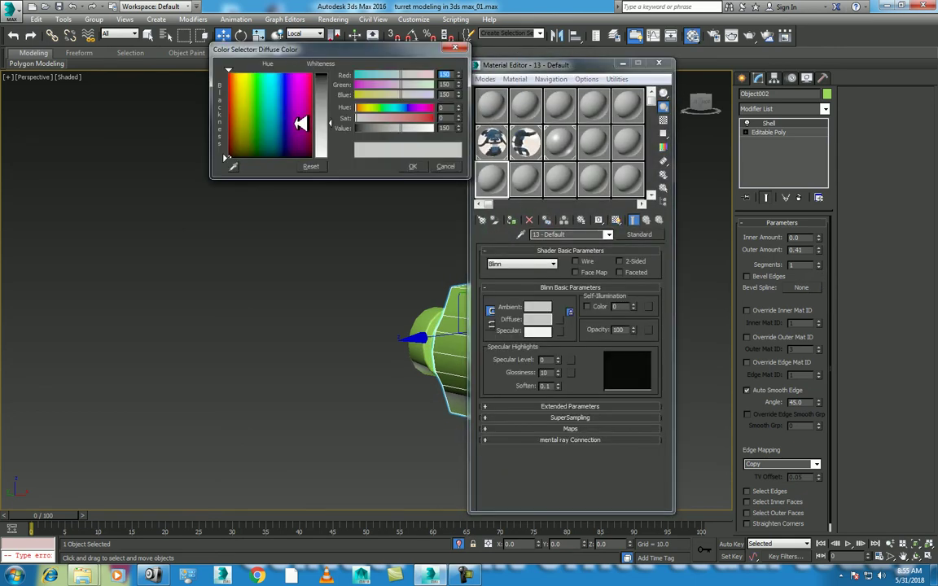
drag(400, 128, 363, 127)
click(413, 166)
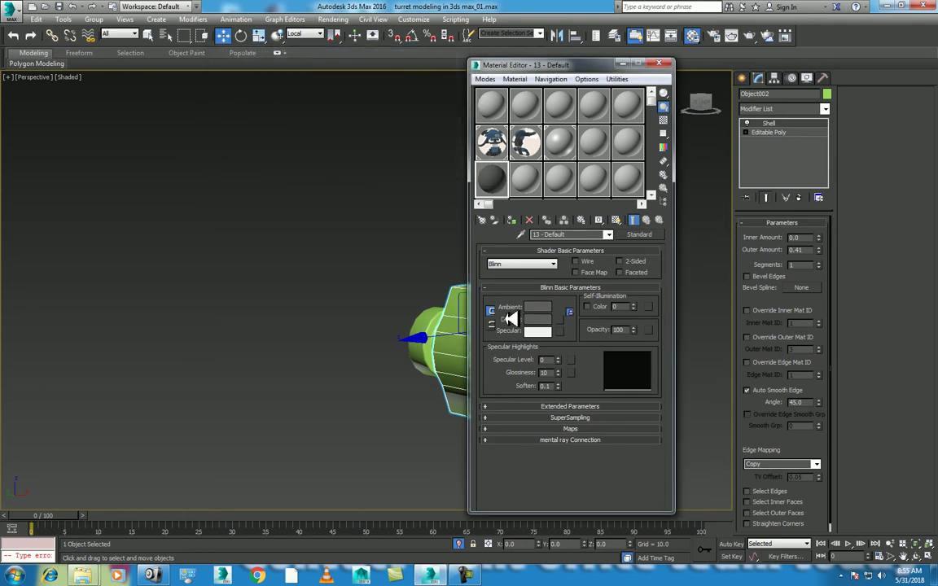
Select the bullet and create a new Architectural material using the Metal template
alt+middle_drag(387, 323, 360, 320)
click(360, 320)
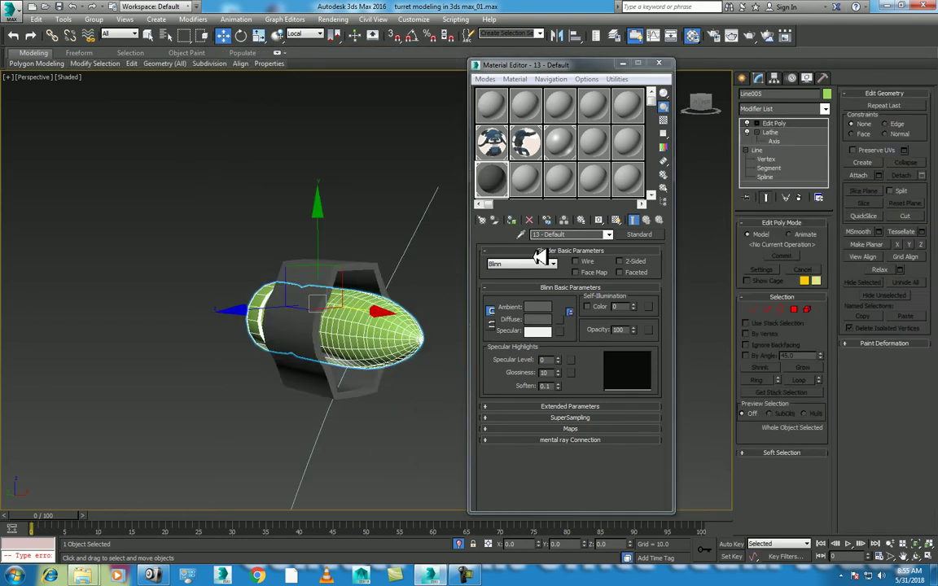
click(525, 179)
click(639, 235)
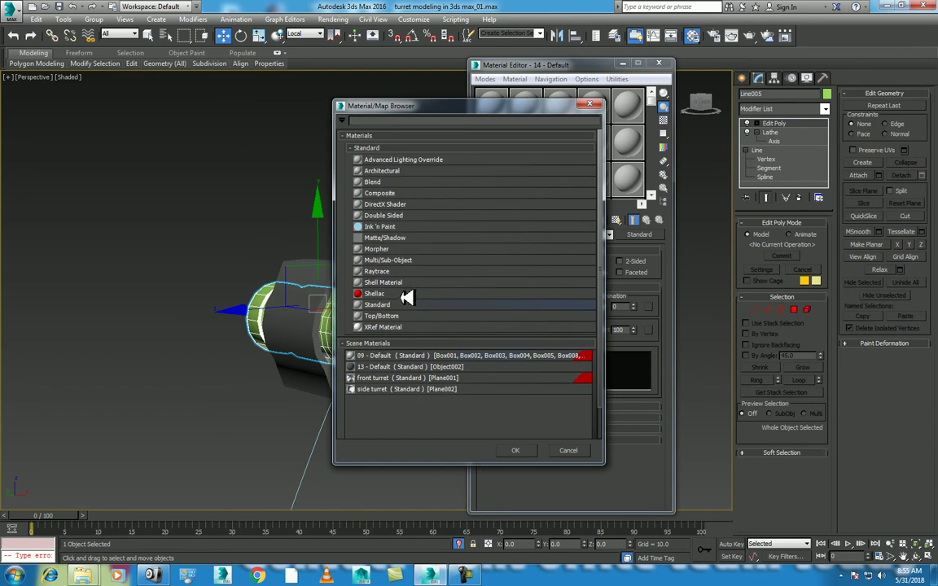
double_click(473, 169)
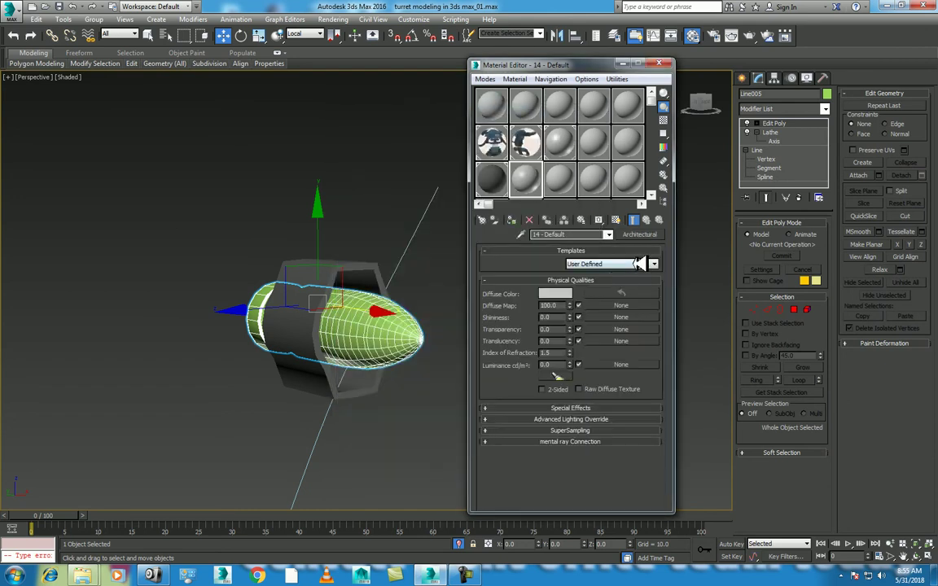
click(640, 264)
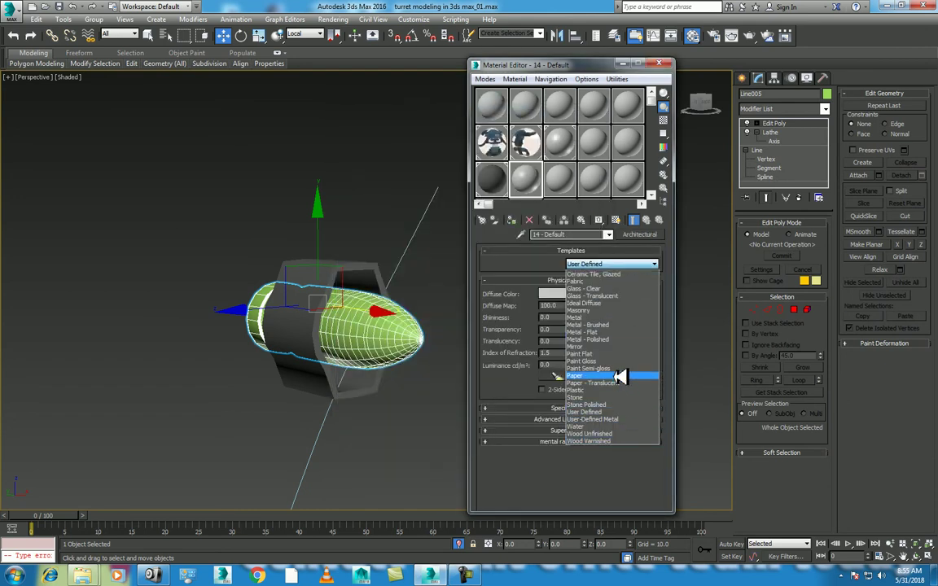
click(617, 318)
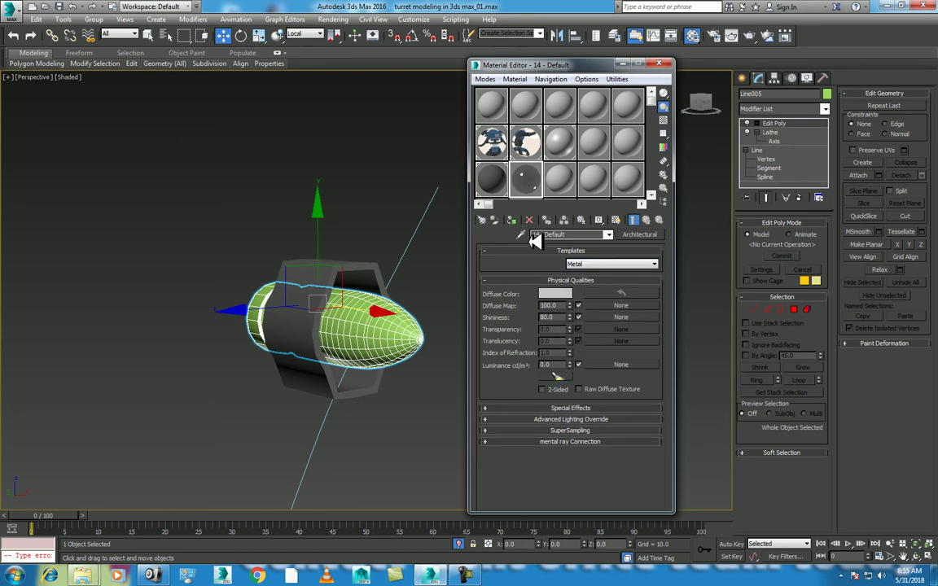
Assign the Metal material to the bullet and switch the renderer to NVIDIA mental ray
click(512, 220)
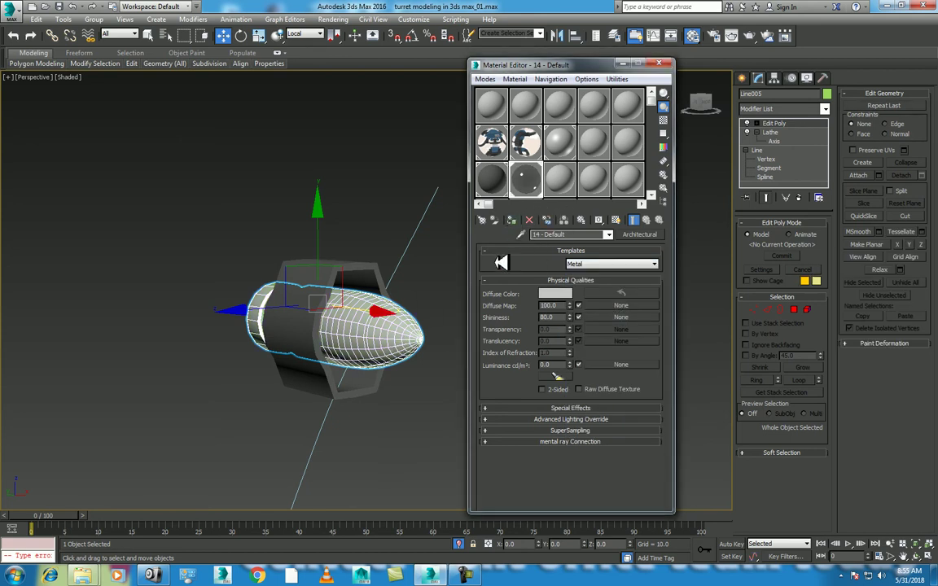
click(560, 179)
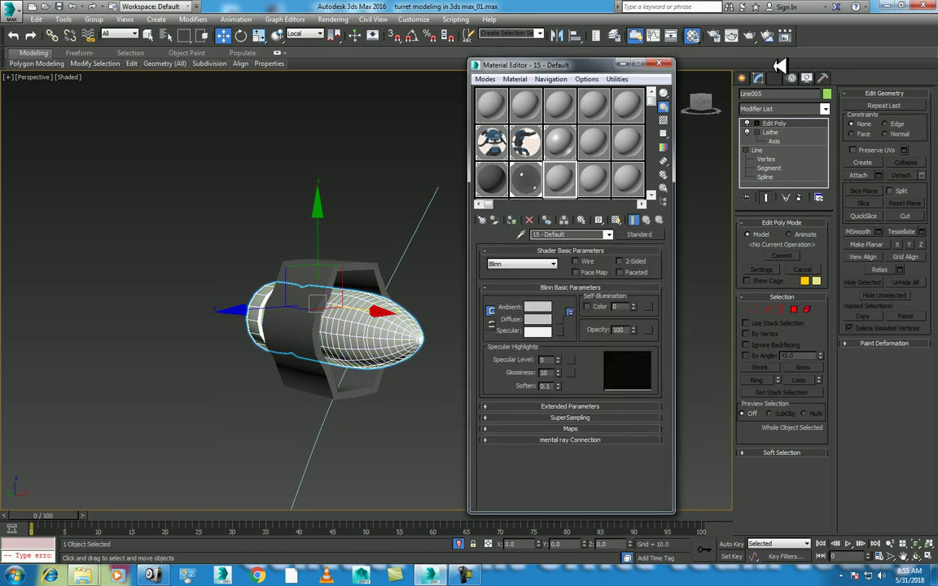
click(712, 36)
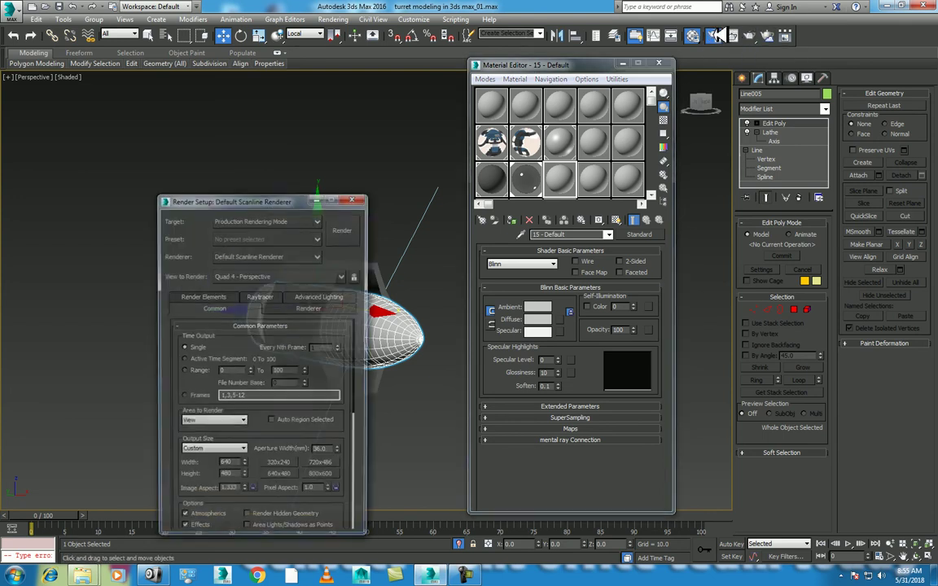
click(272, 255)
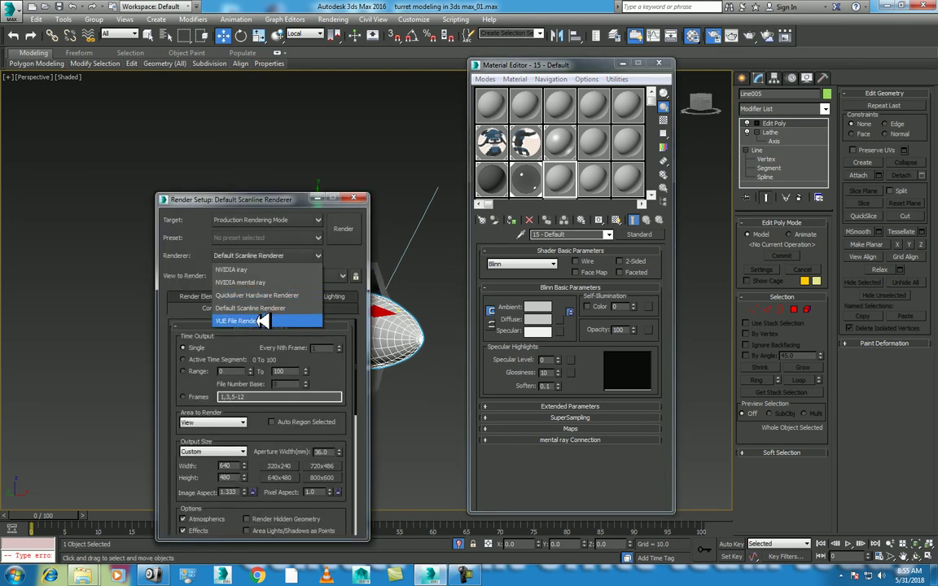
click(240, 282)
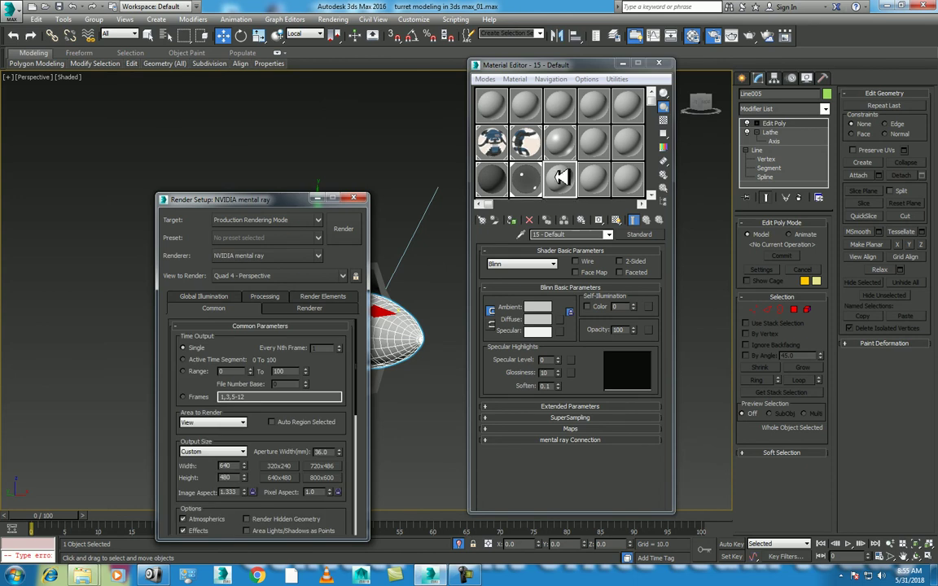
Make a new Arch & Design material with the Copper template and apply it to the bullet
click(651, 235)
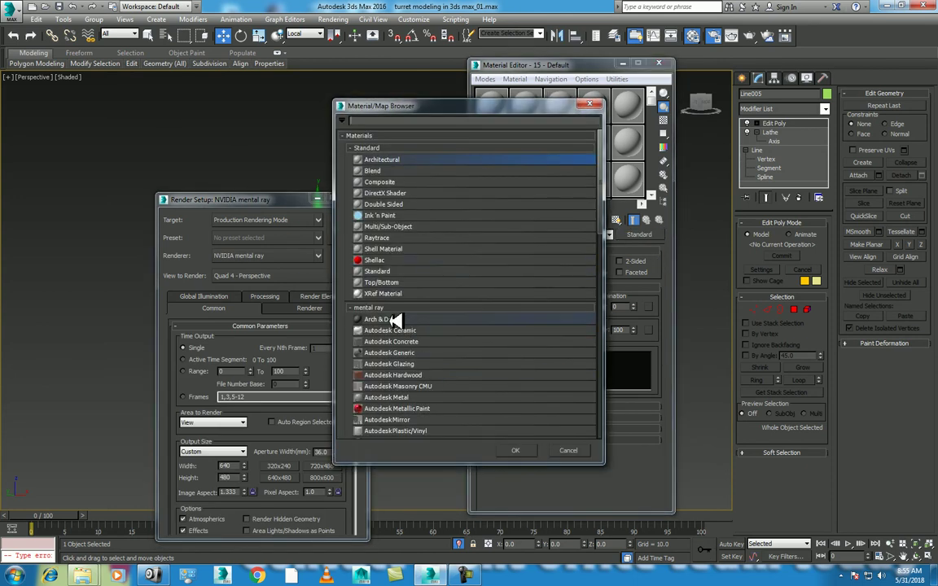
double_click(394, 320)
click(317, 199)
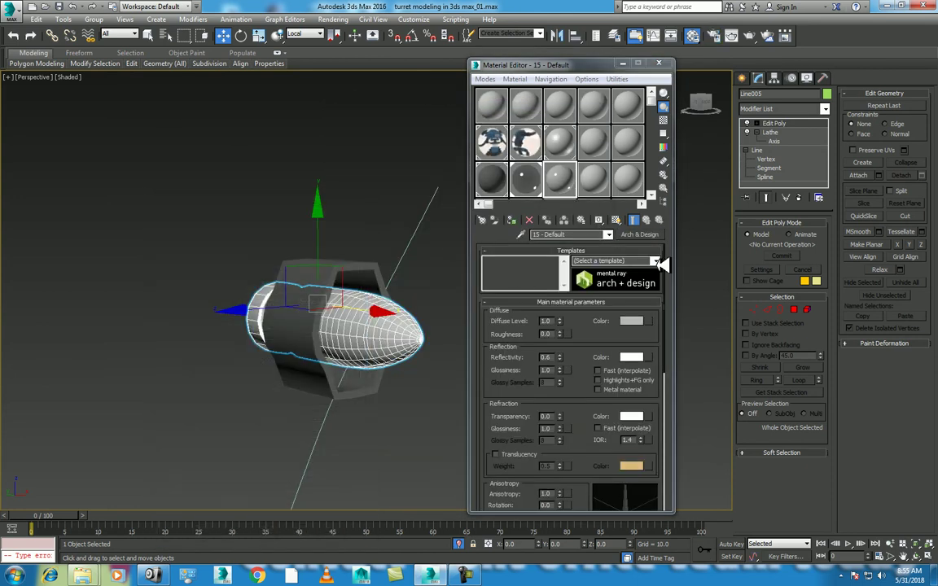
click(661, 263)
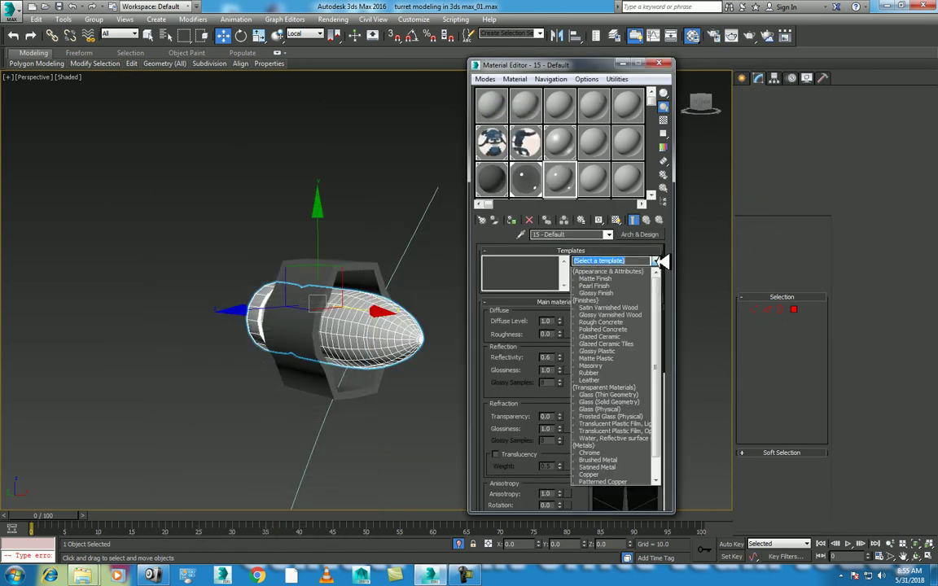
click(619, 475)
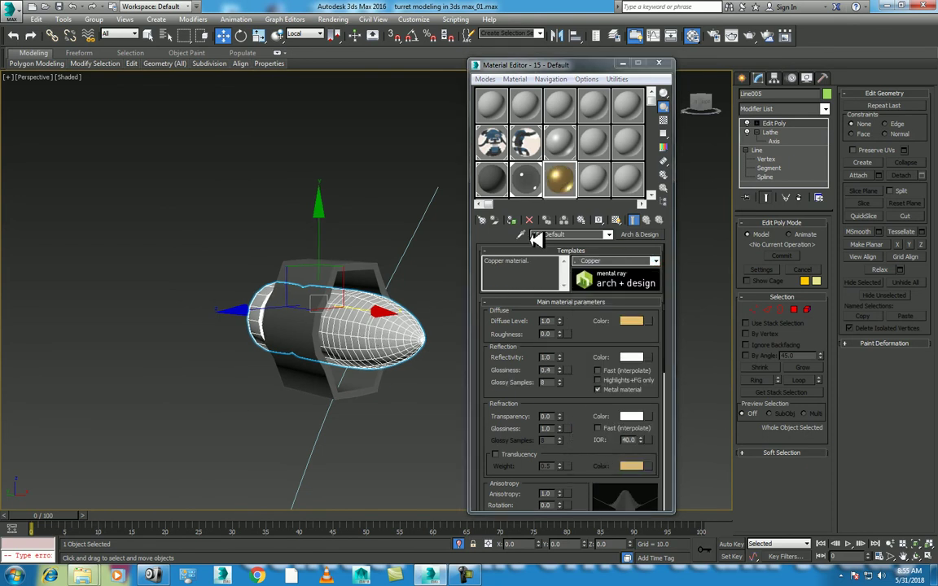
drag(379, 340, 382, 310)
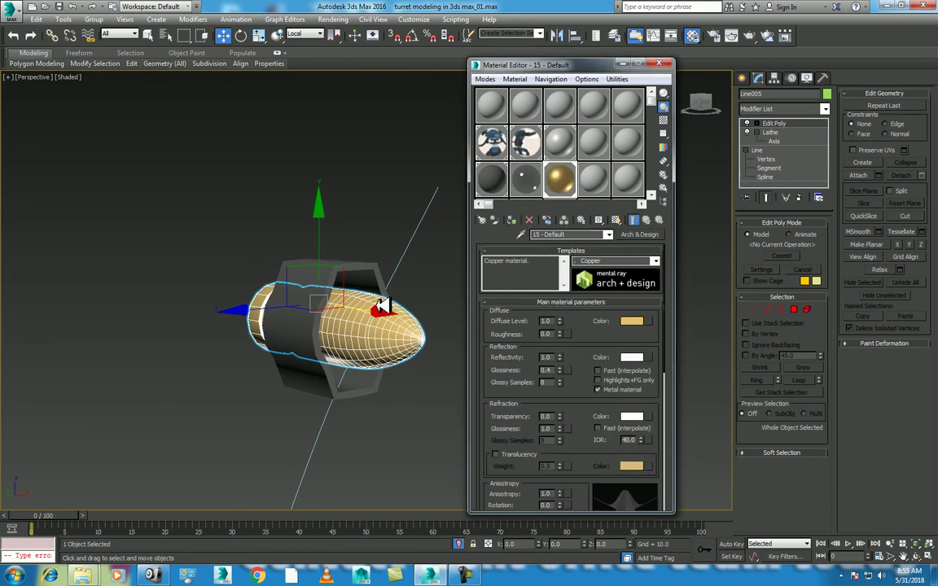
click(492, 180)
Change the housing's material to Arch & Design with the Leather template
click(334, 273)
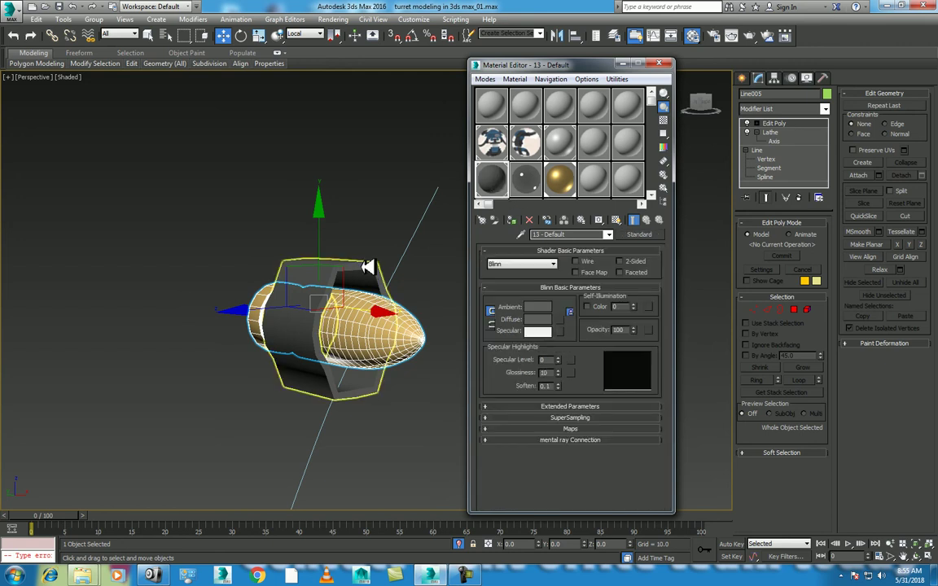
click(640, 235)
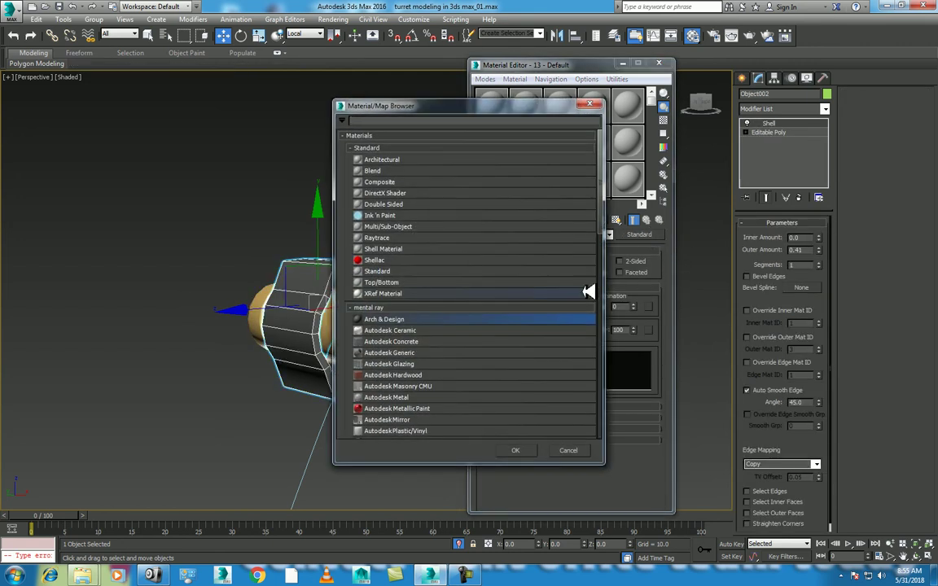
double_click(456, 319)
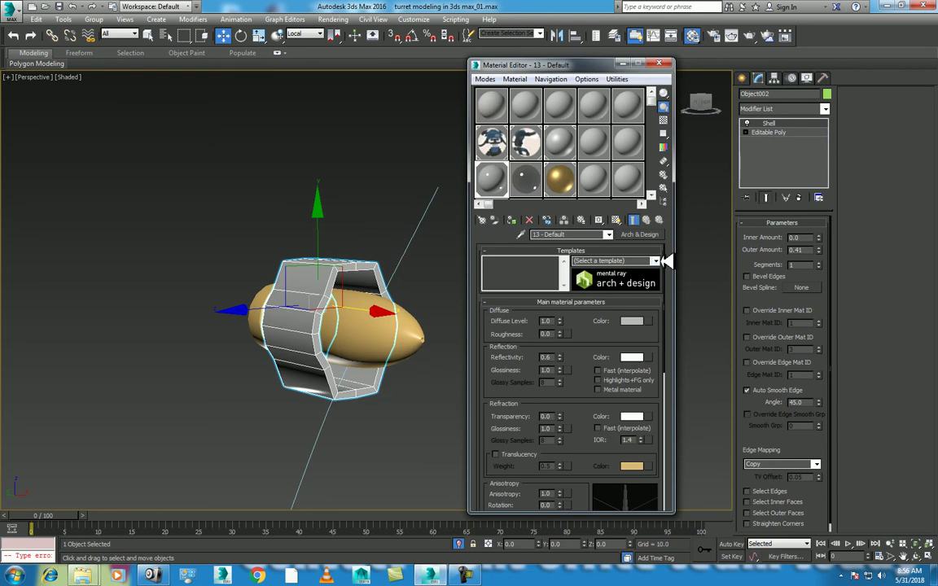
click(656, 260)
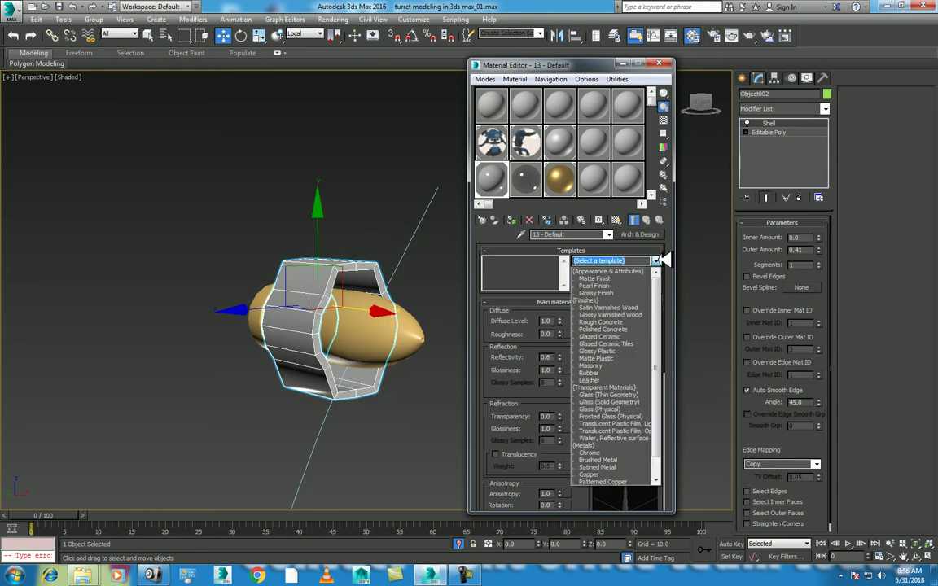
click(628, 380)
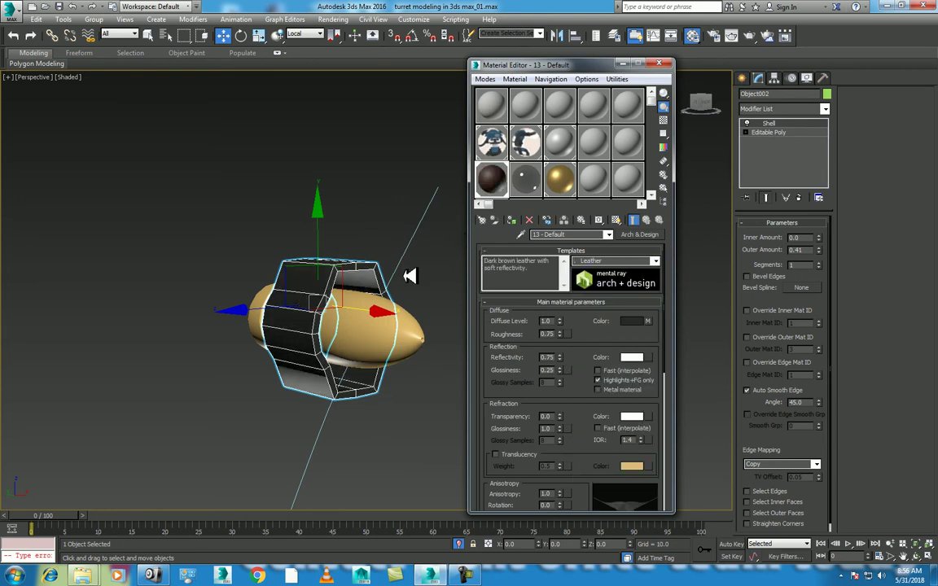
key(m)
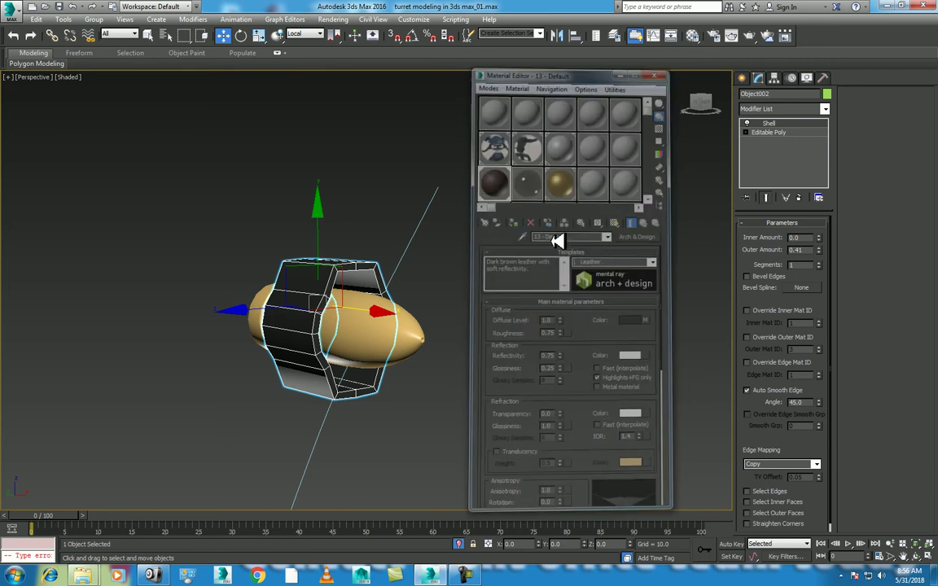
Select the copper bullet body (Line005) and bring up its quad menu for Attach
right_click(498, 300)
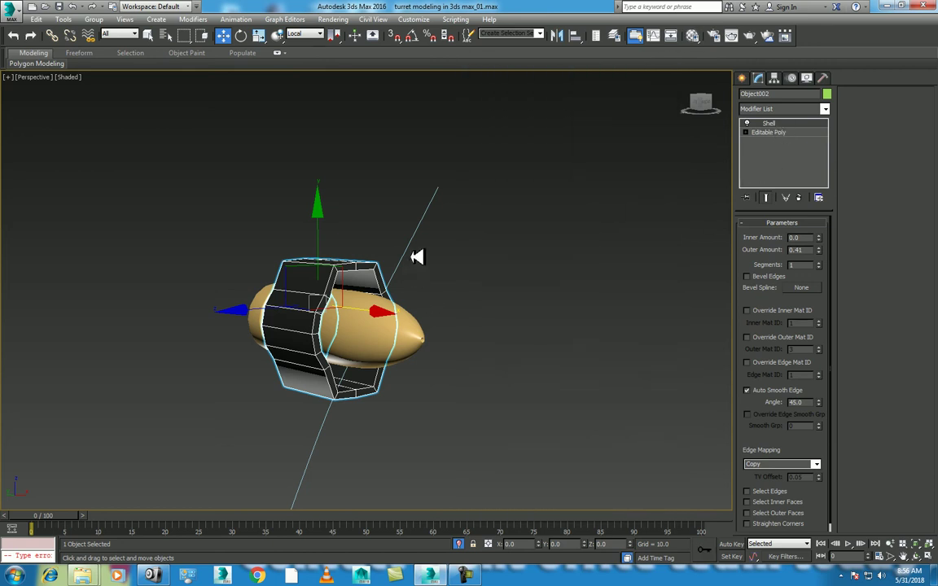
click(417, 330)
right_click(534, 298)
Attach the black housing link to the Line005 bullet, matching material IDs to material, and reselect it
click(525, 205)
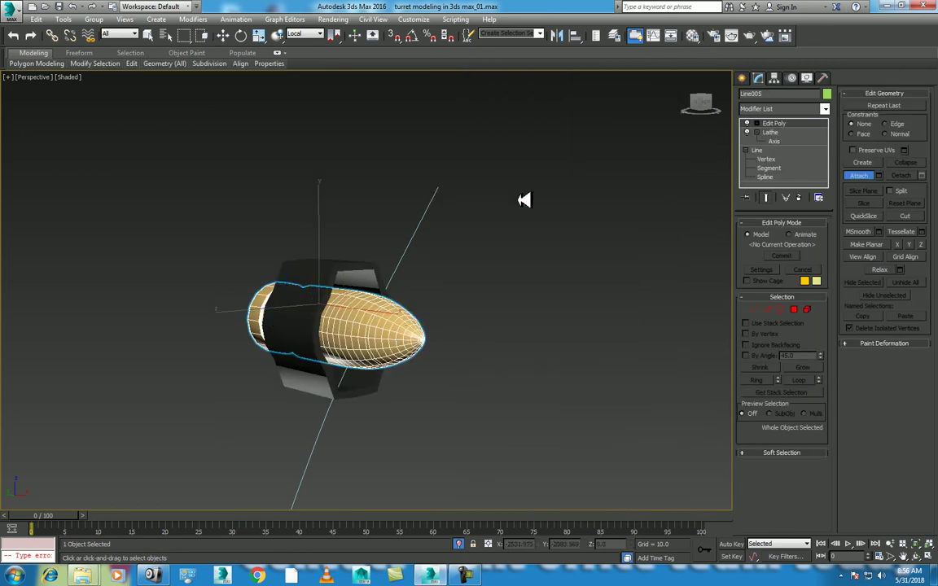
click(347, 272)
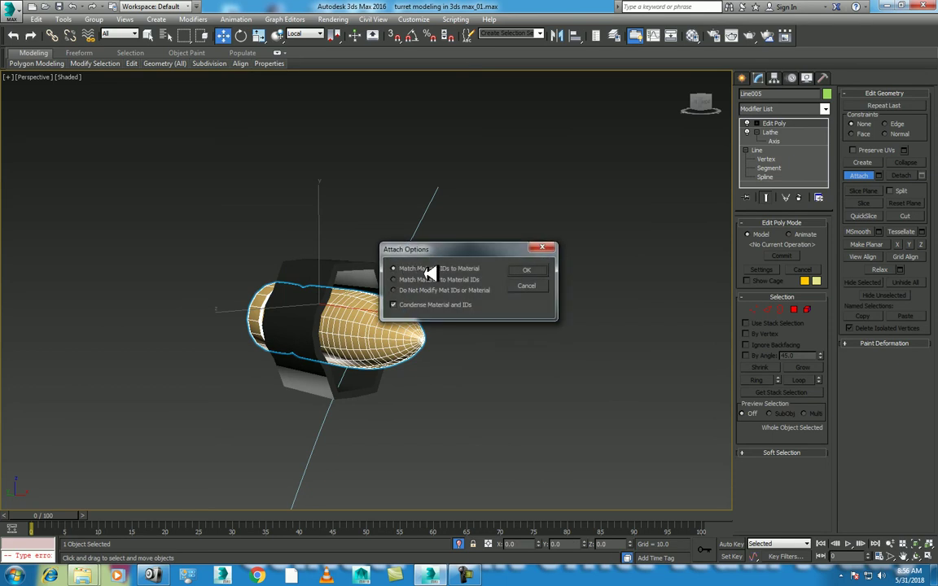
click(532, 270)
key(w)
click(513, 287)
click(393, 327)
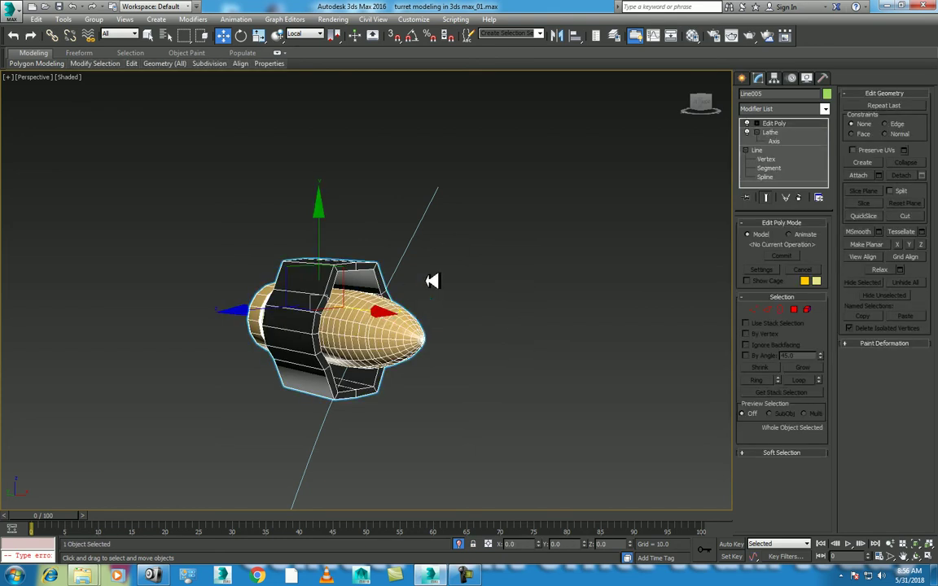
click(62, 19)
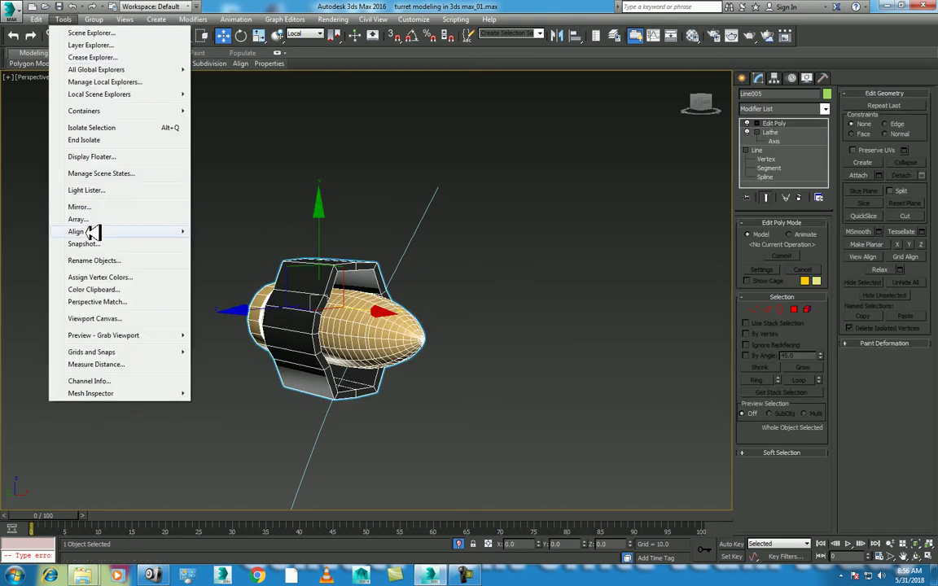
mouse_move(76, 231)
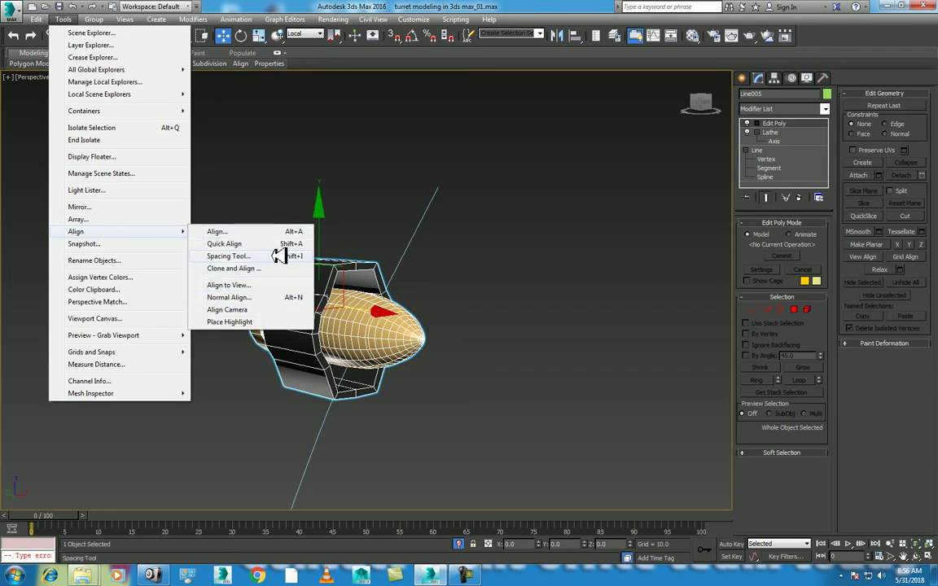
Start the Spacing Tool with Line004 as the path and lower the copy count
click(230, 256)
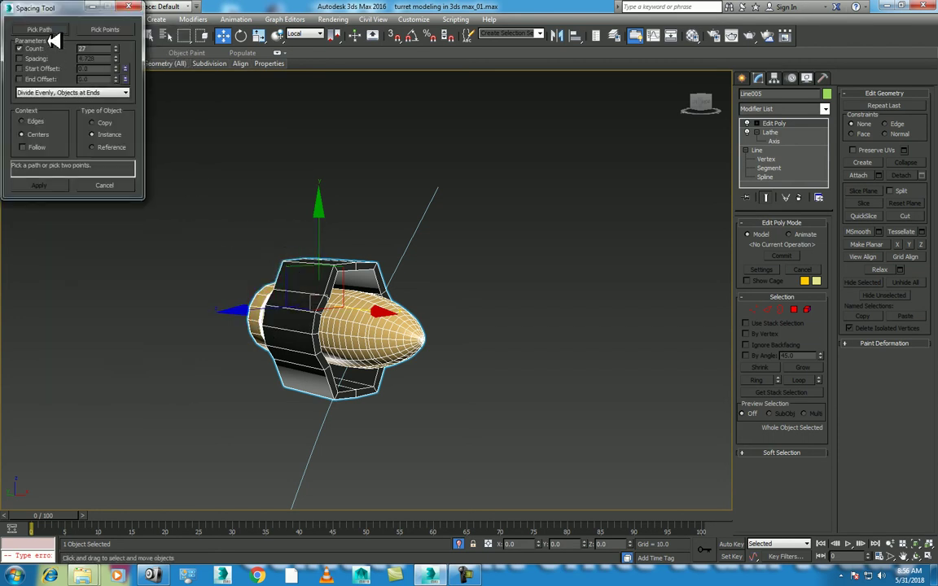
click(39, 29)
click(428, 214)
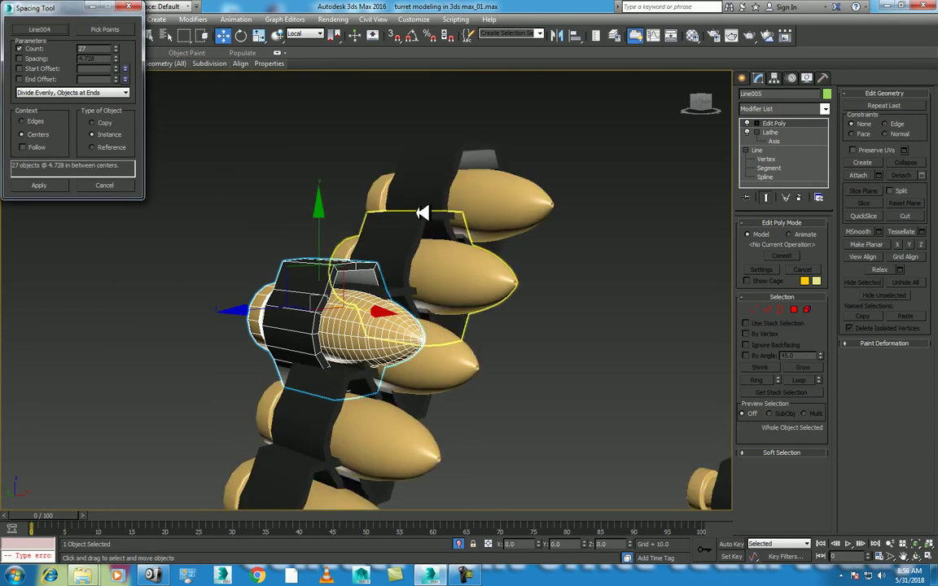
click(118, 52)
click(118, 52)
click(118, 52)
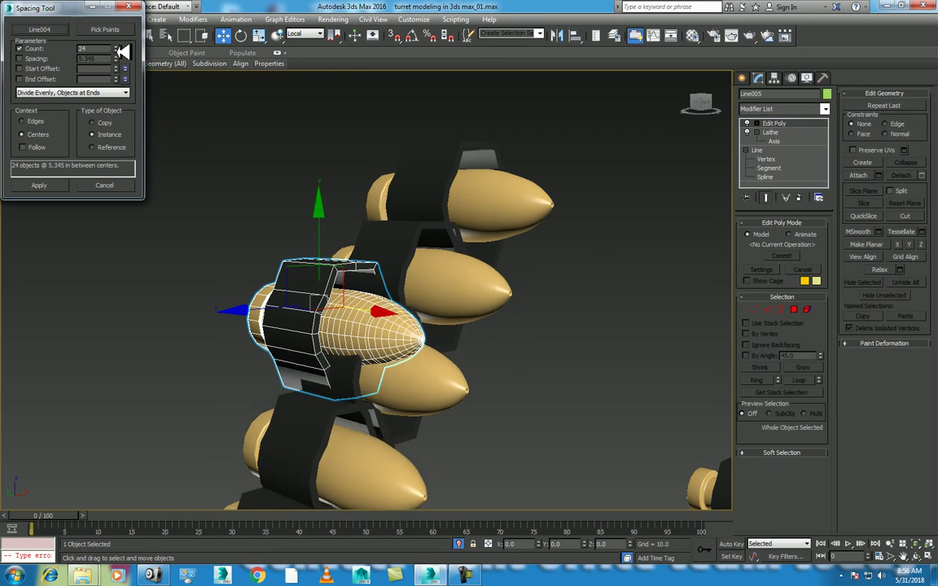
click(118, 52)
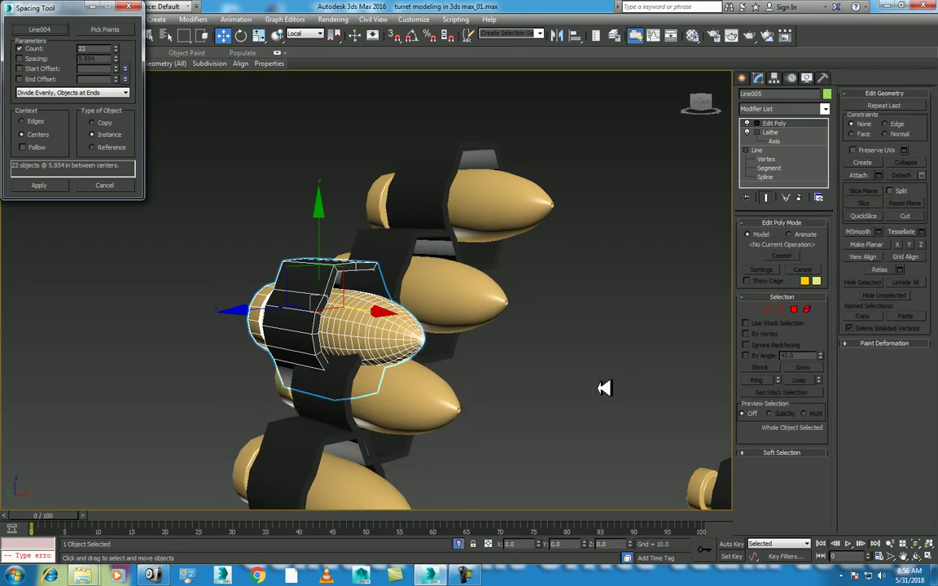
Switch to the four-viewport layout and set the copy count to 19
scroll(562, 285, down, 5)
scroll(552, 261, down, 3)
scroll(530, 285, down, 1)
key(alt+w)
scroll(623, 212, down, 2)
middle_drag(626, 226, 545, 208)
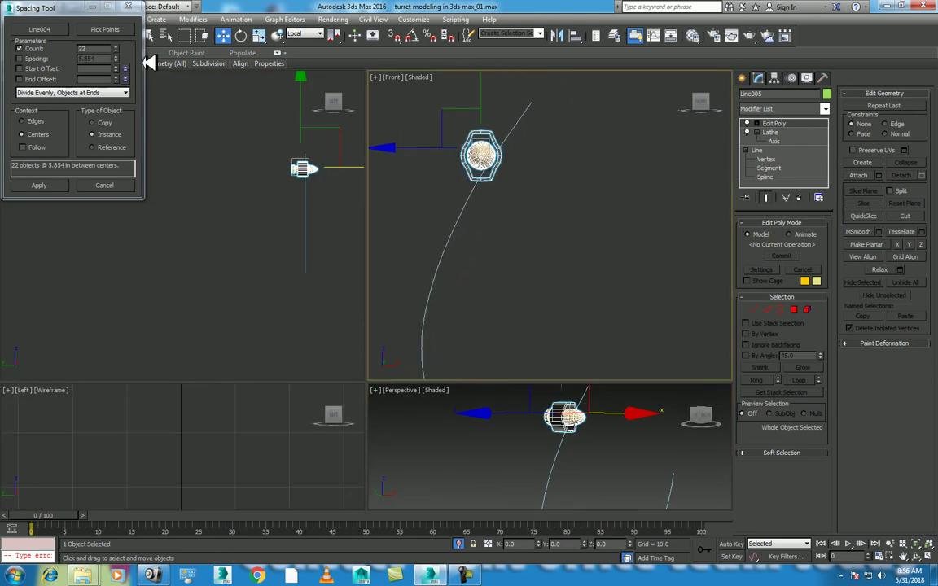
click(115, 45)
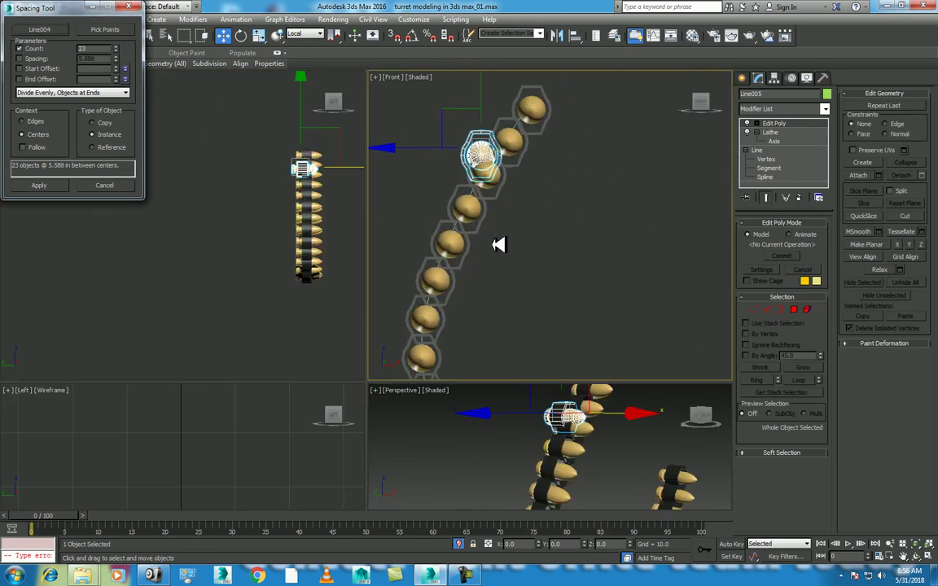
click(116, 52)
click(115, 52)
click(115, 52)
click(116, 52)
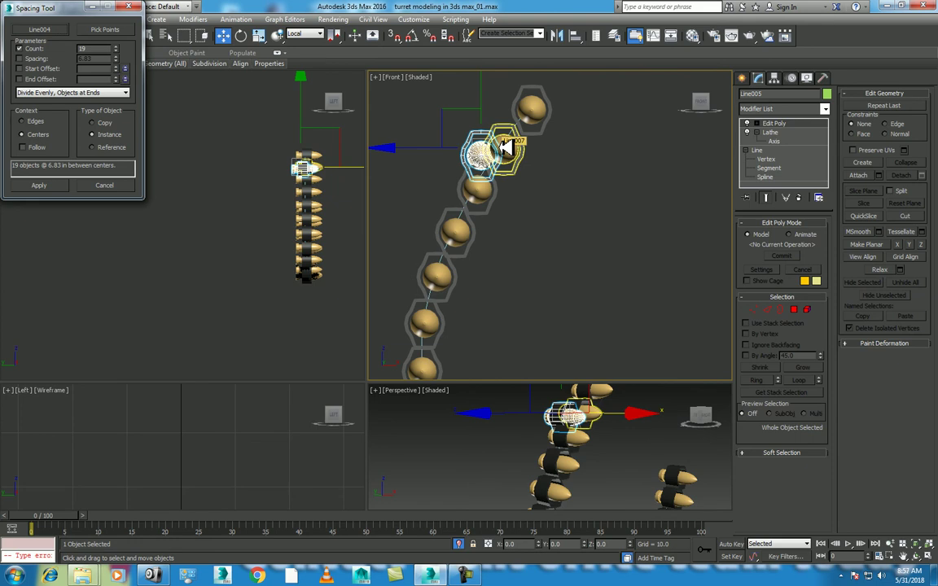
Rotate the bullet in the Front view to line up with the curve
key(e)
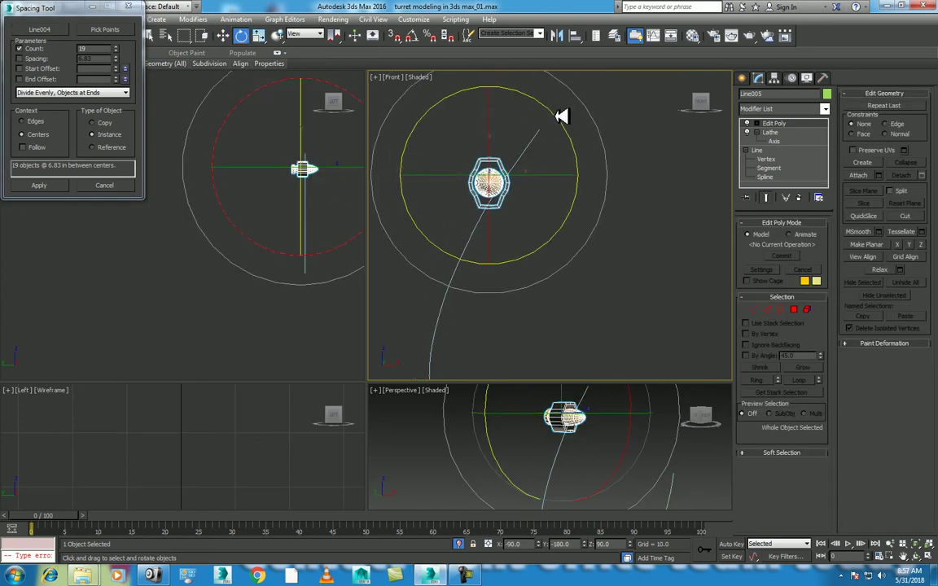
drag(563, 119, 577, 140)
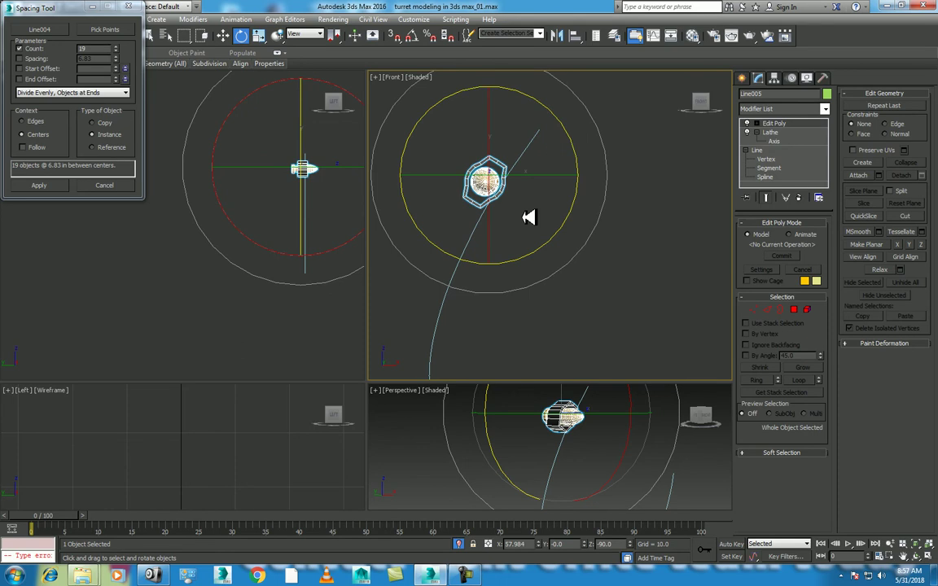
key(w)
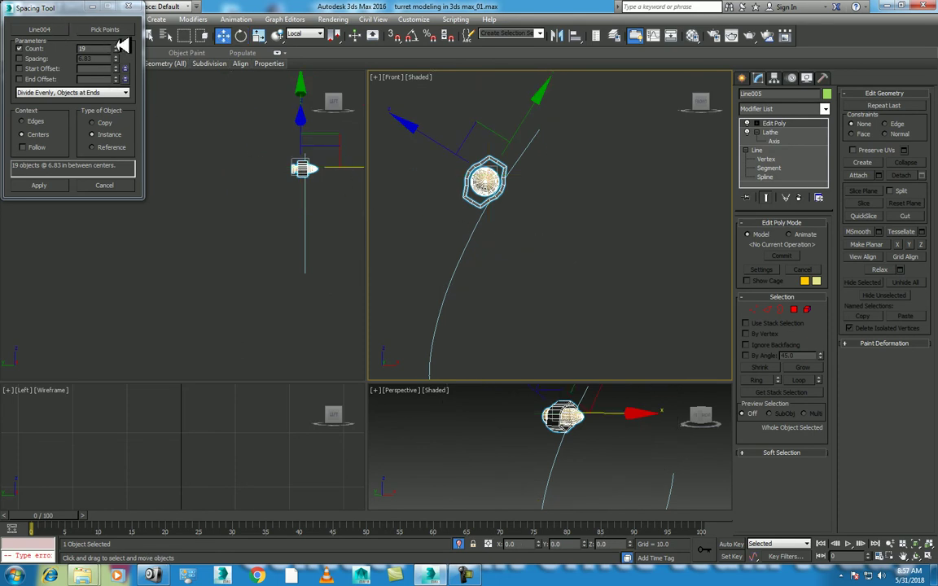
Set the copy count to 20 and toggle Follow on and back off
click(116, 46)
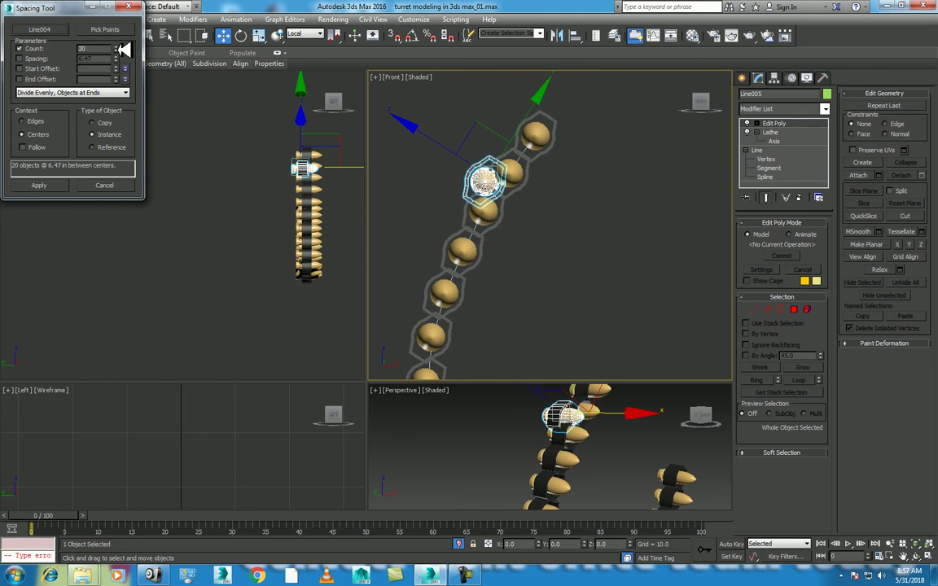
click(542, 176)
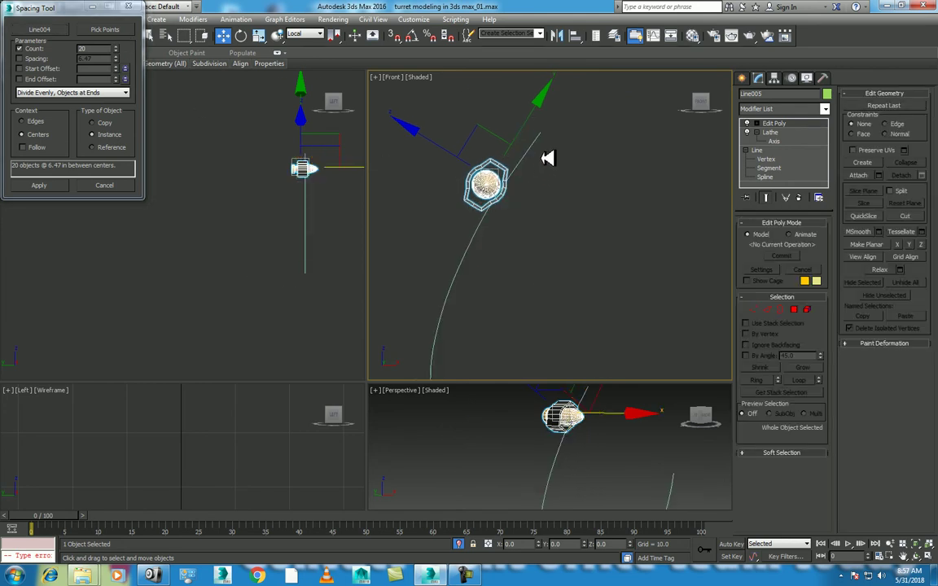
key(e)
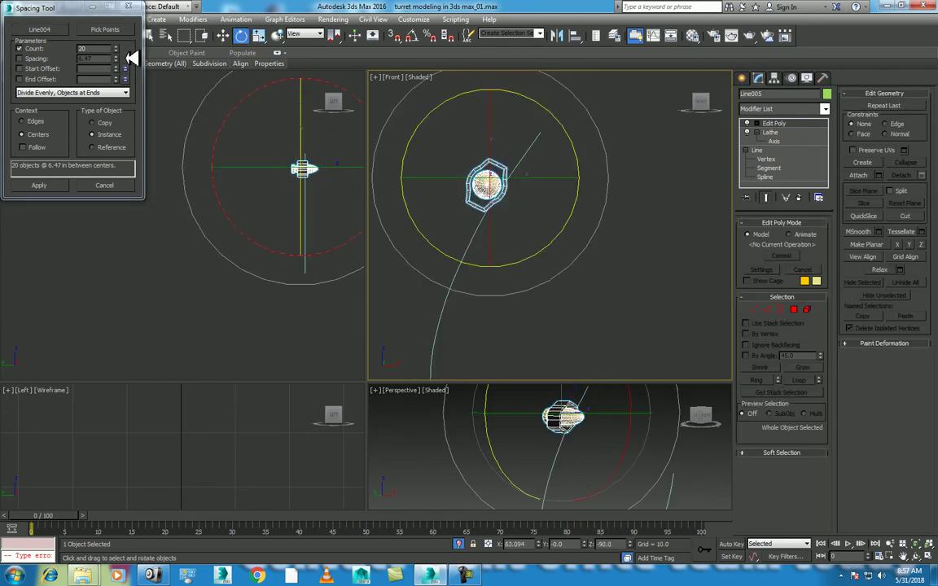
click(117, 46)
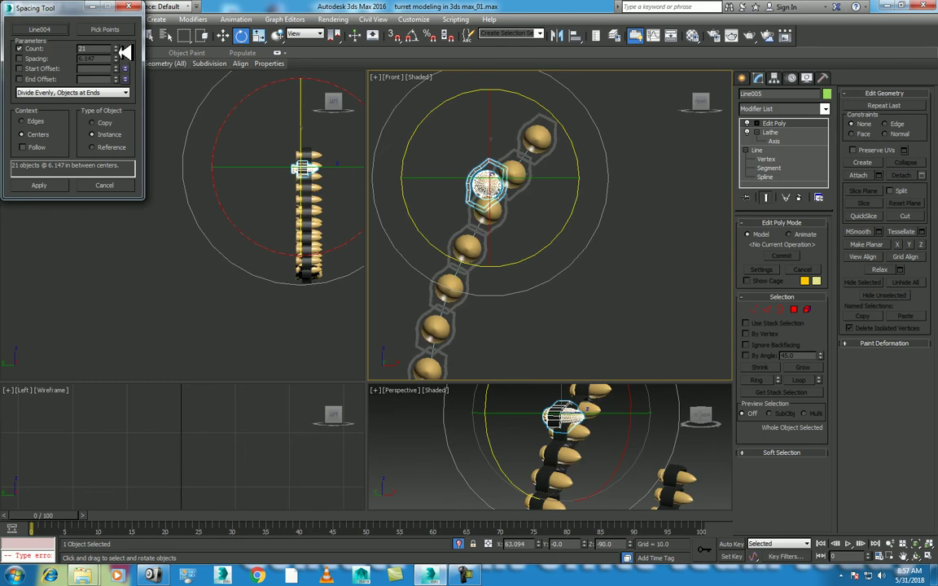
click(118, 51)
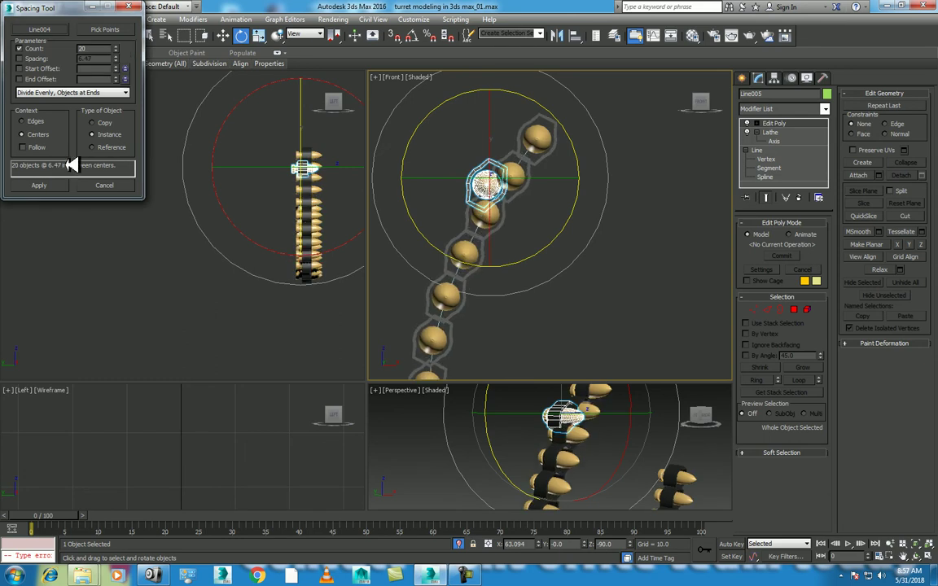
click(40, 146)
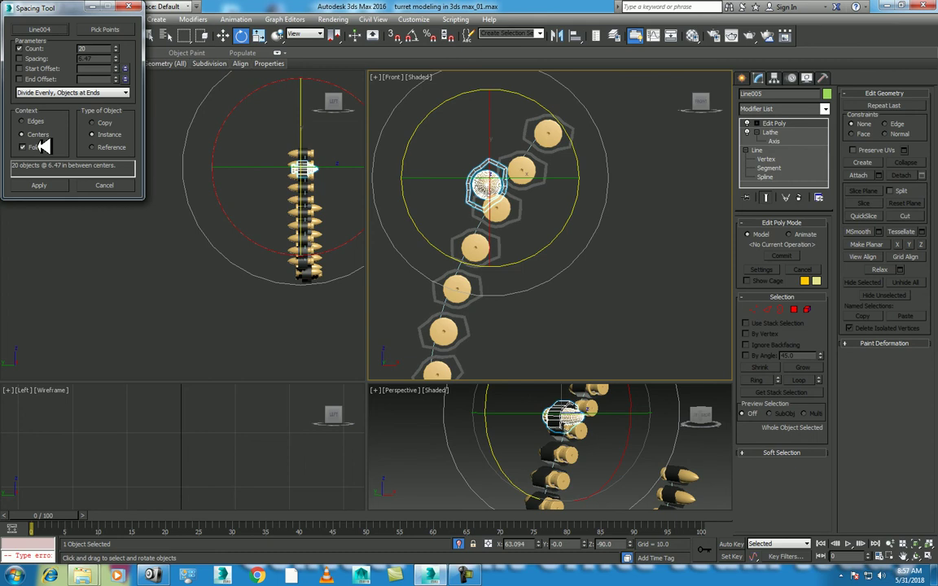
click(42, 146)
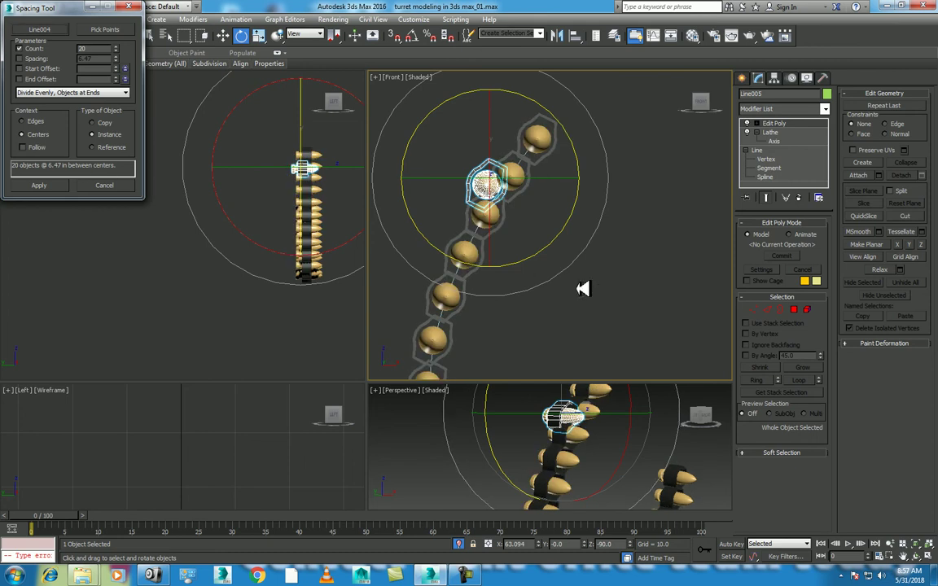
middle_drag(530, 287, 593, 230)
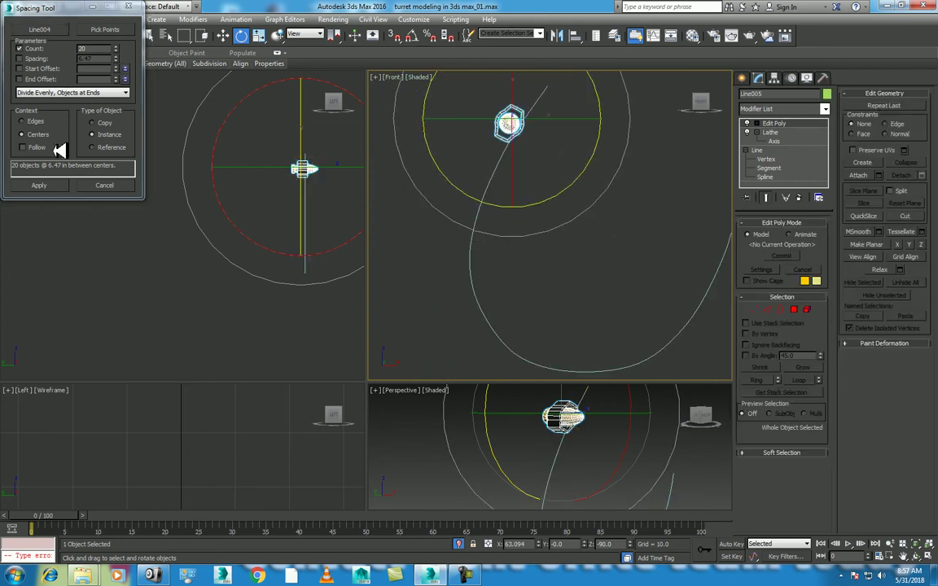
Try edge and centre spacing with 21-22 copies, then cancel without creating copies
click(37, 120)
mouse_move(585, 298)
middle_down()
mouse_move(597, 245)
mouse_move(576, 233)
middle_up()
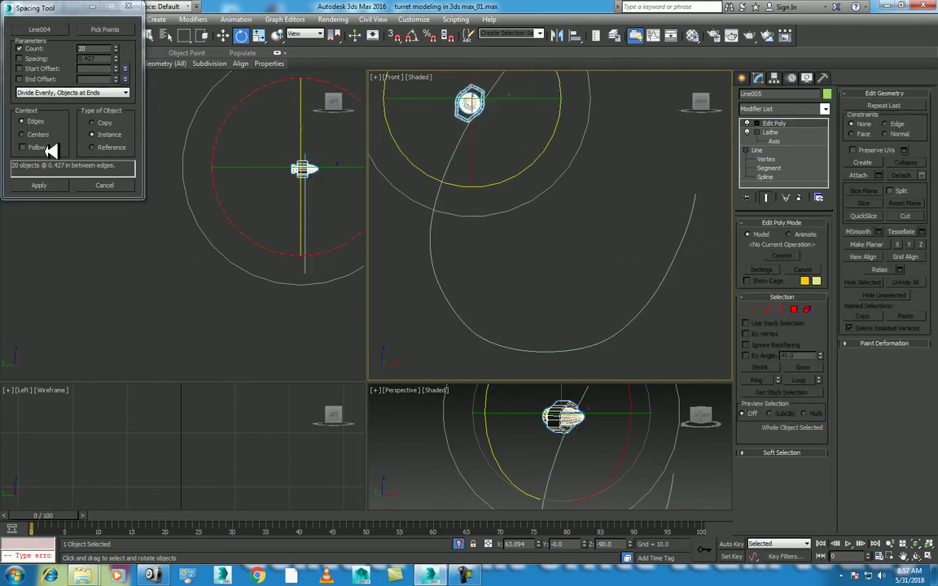
click(117, 46)
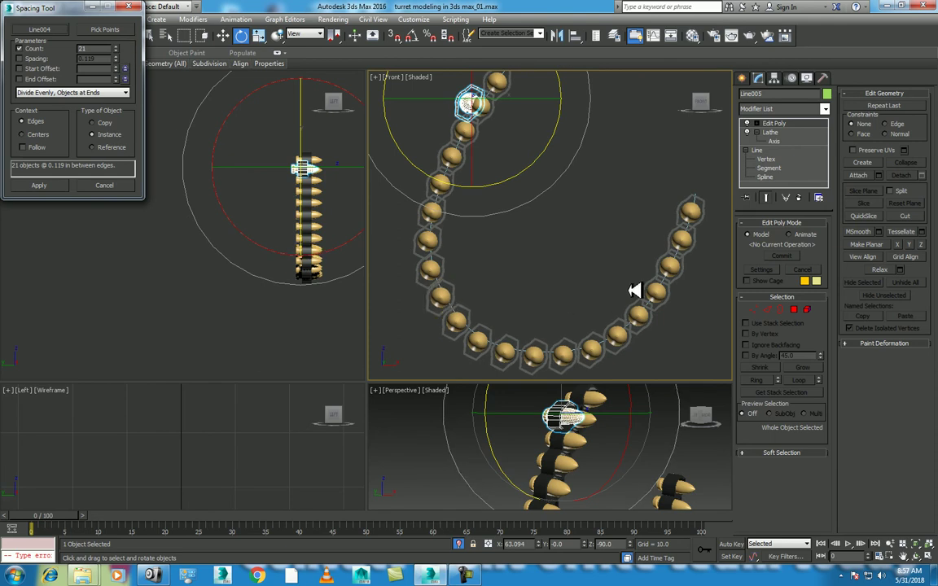
click(627, 466)
scroll(586, 273, down, 2)
scroll(541, 228, down, 1)
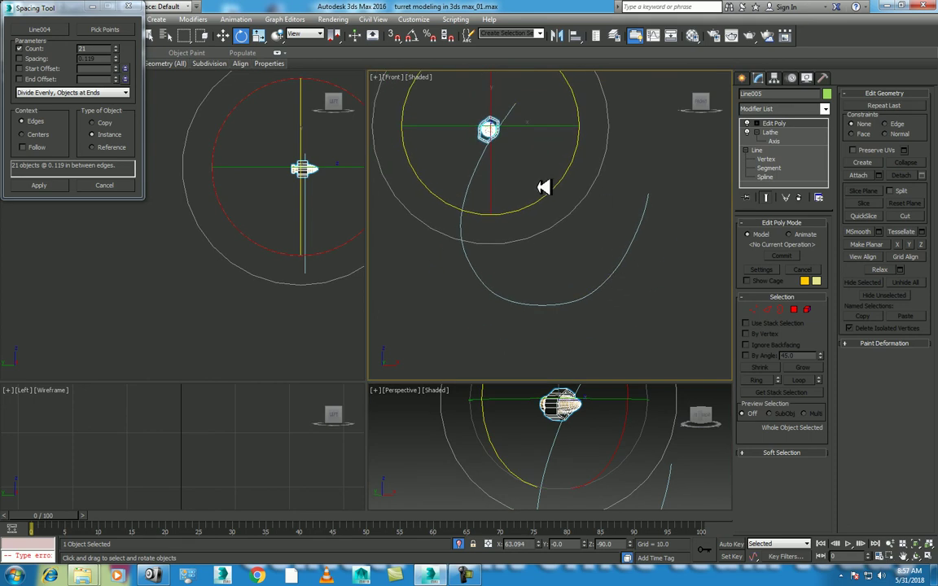
click(117, 46)
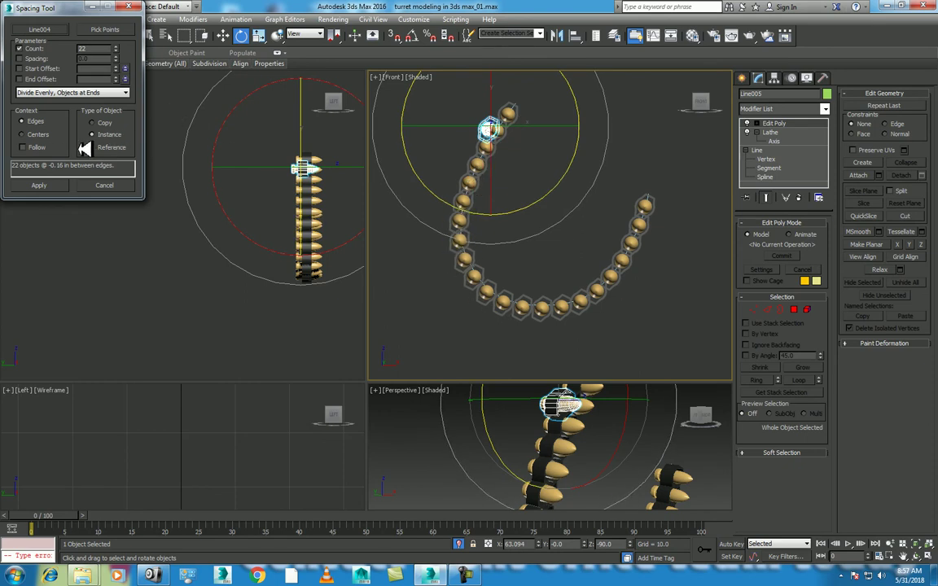
click(38, 134)
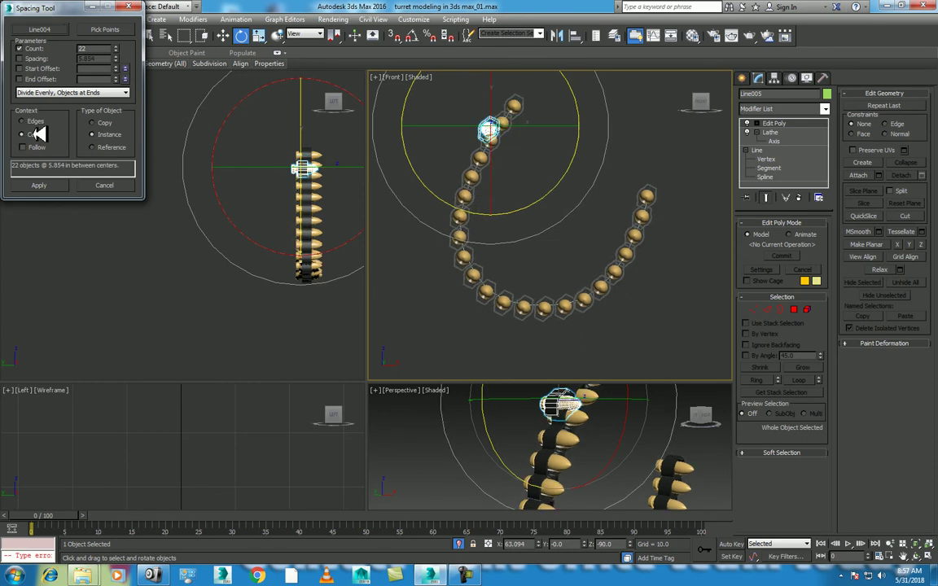
click(43, 121)
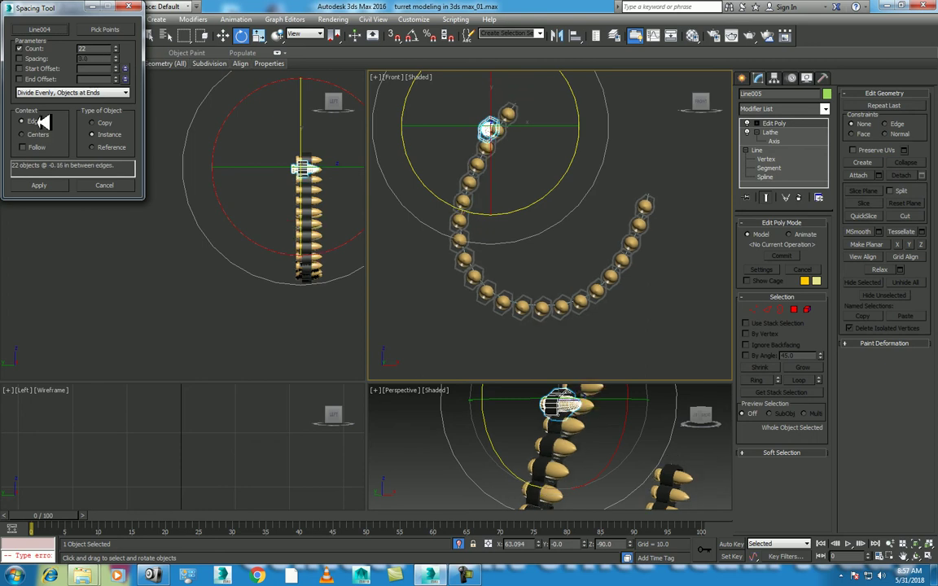
click(49, 136)
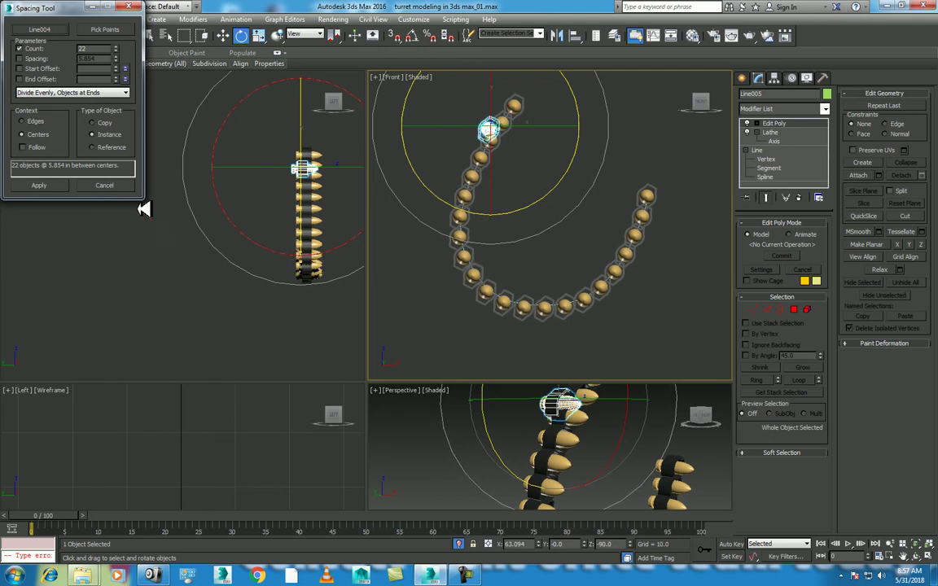
click(105, 185)
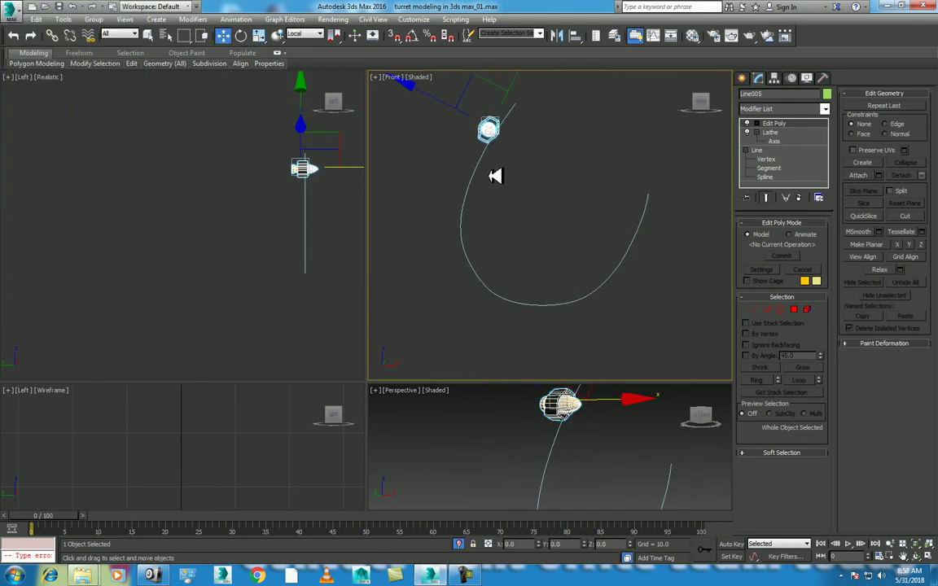
Reopen the Spacing Tool, pick the curved spline Line004 and apply the bullet spacing
key(shift+i)
click(49, 30)
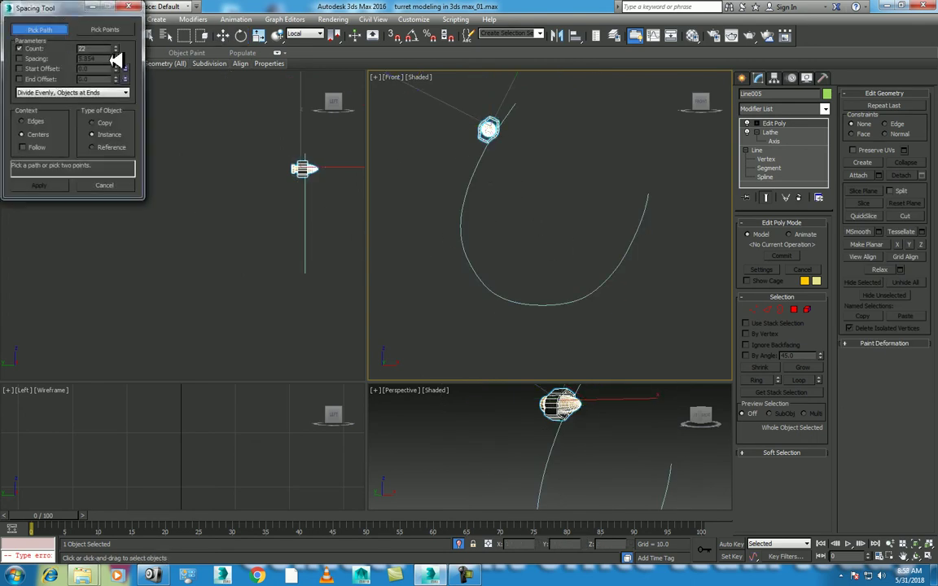
click(478, 179)
click(57, 185)
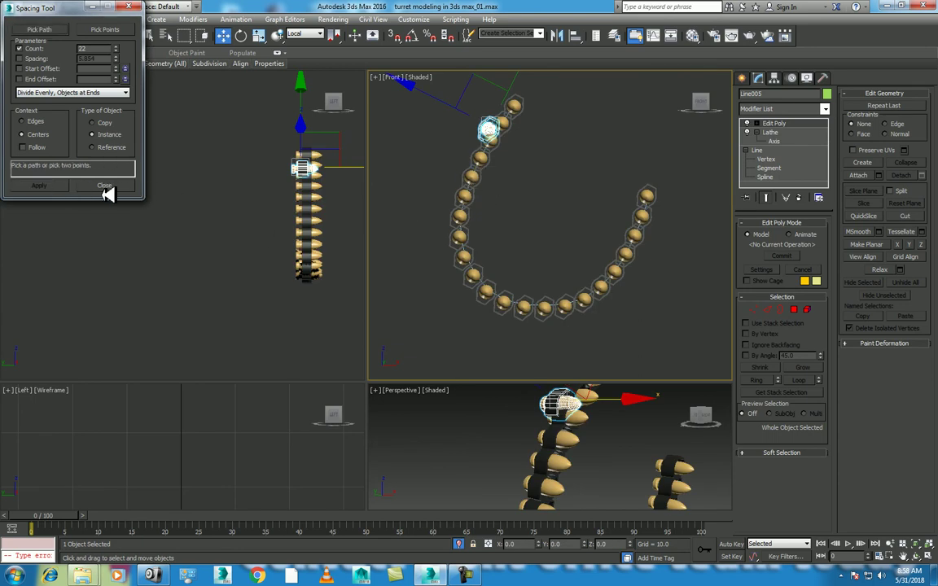
click(112, 185)
middle_drag(550, 193, 559, 212)
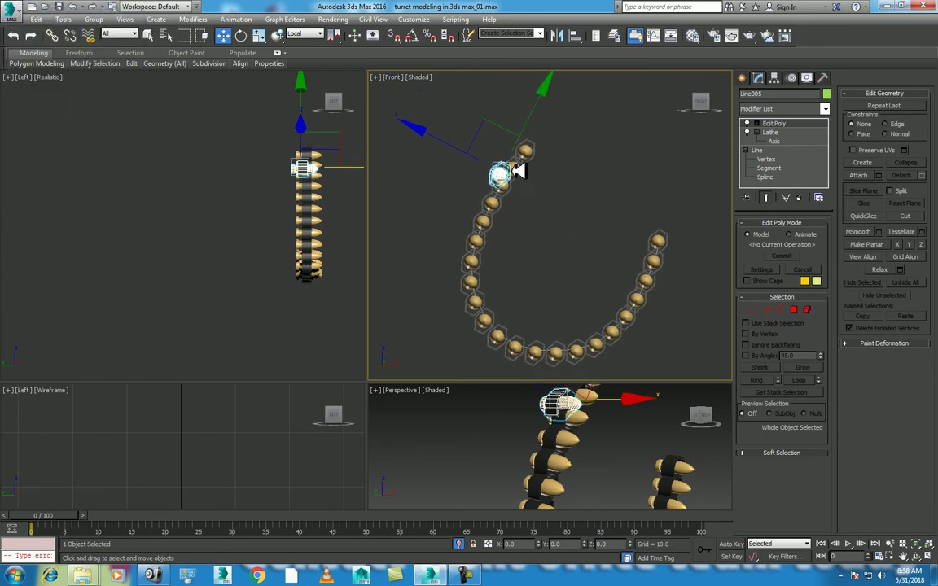
scroll(562, 175, up, 2)
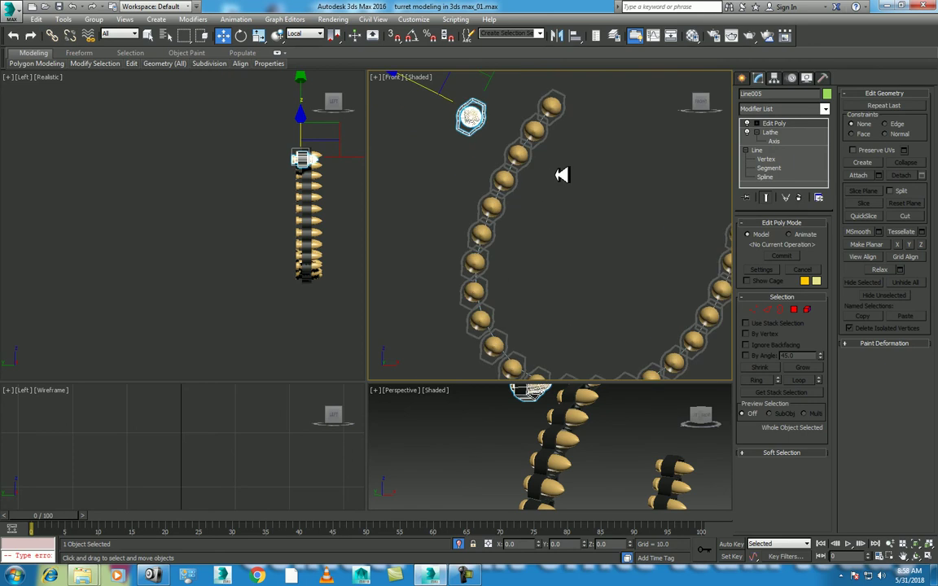
middle_drag(562, 174, 568, 191)
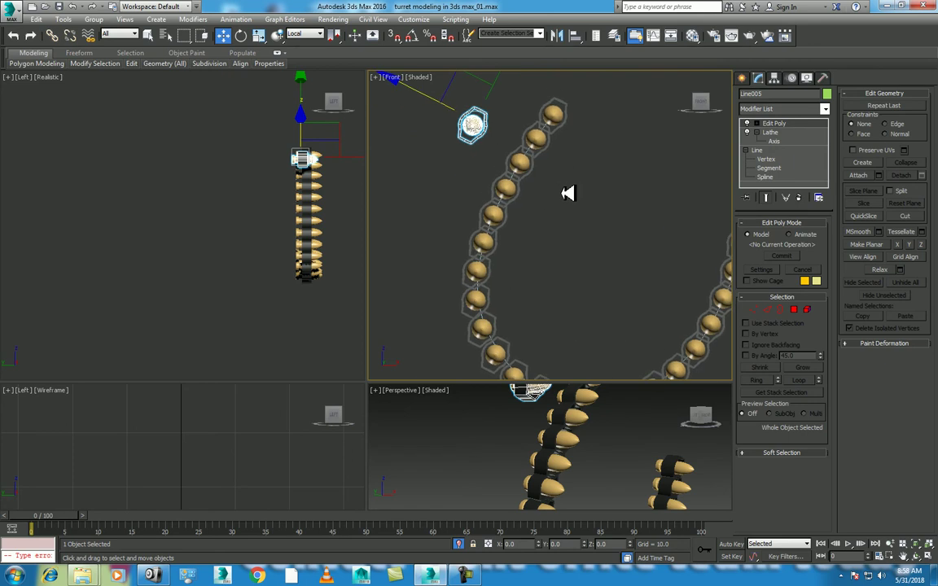
Undo that spacing and commit 20 evenly spaced bullets along Line004, then maximize the Front view
key(shift+z)
key(ctrl+z)
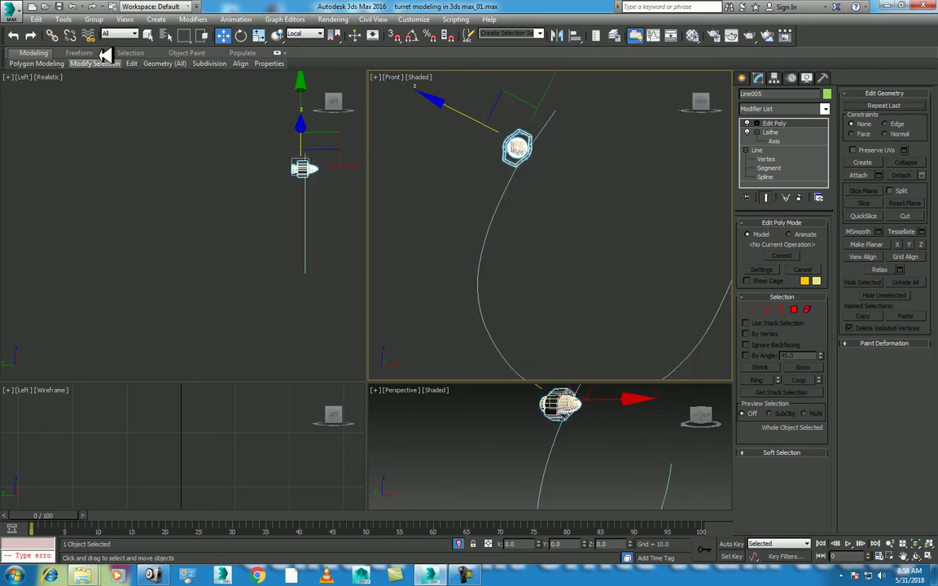
key(shift+i)
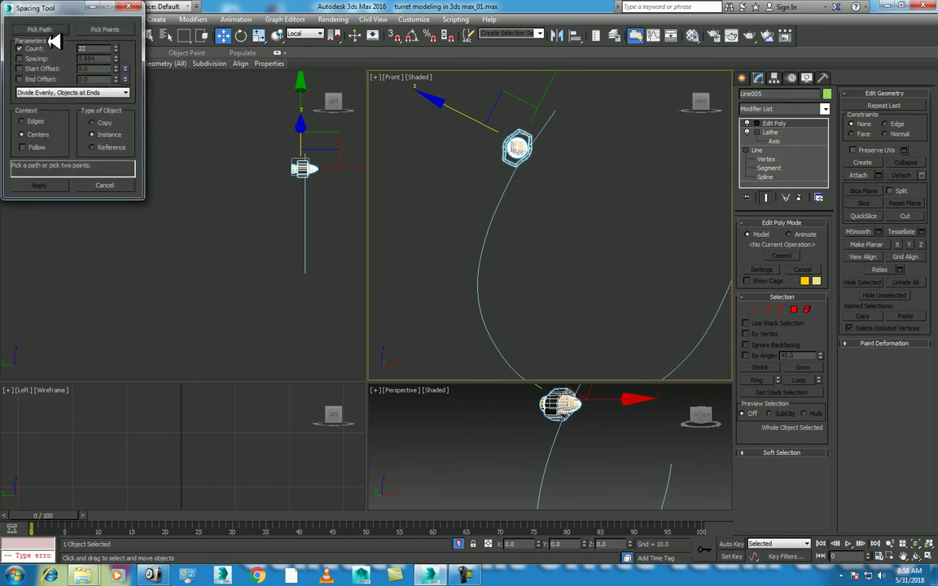
click(494, 208)
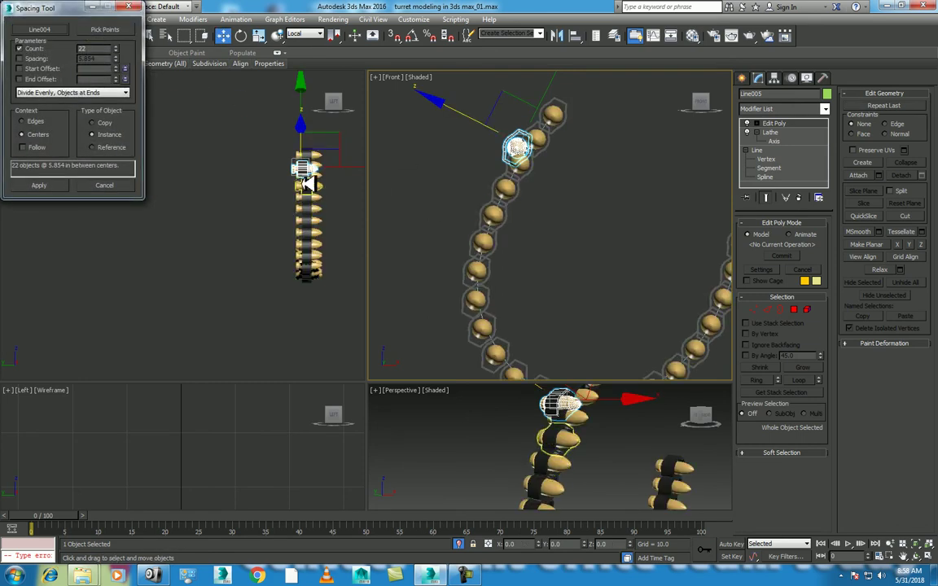
click(121, 51)
click(120, 51)
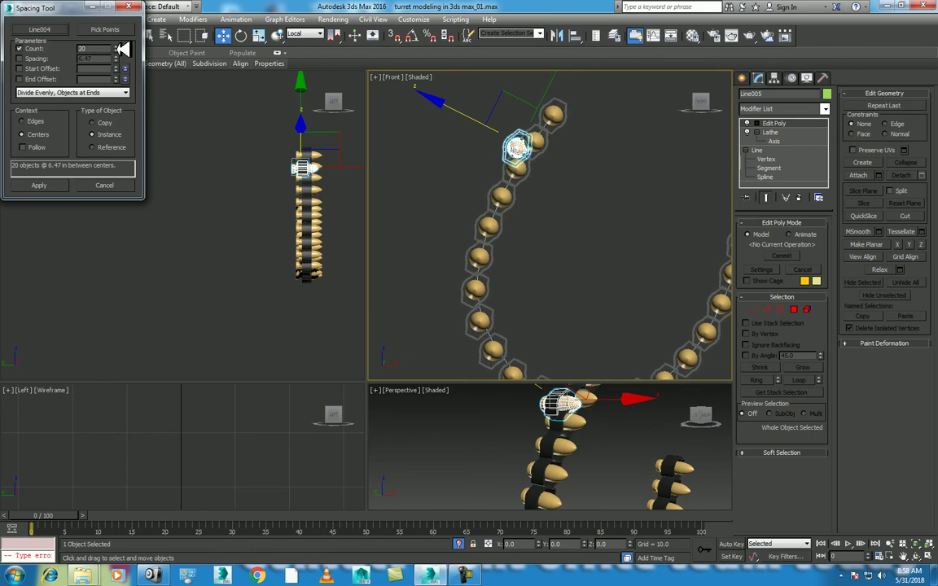
click(39, 185)
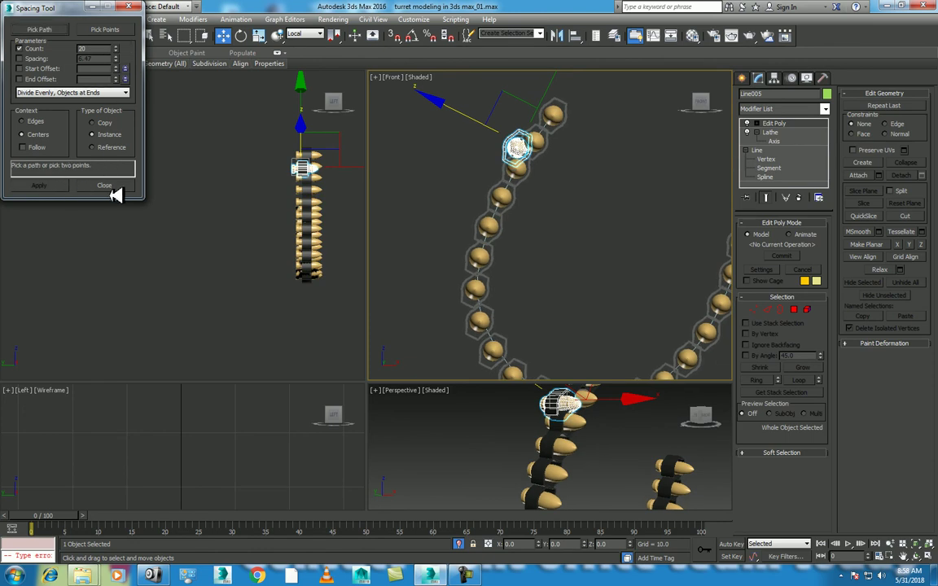
middle_drag(529, 251, 577, 258)
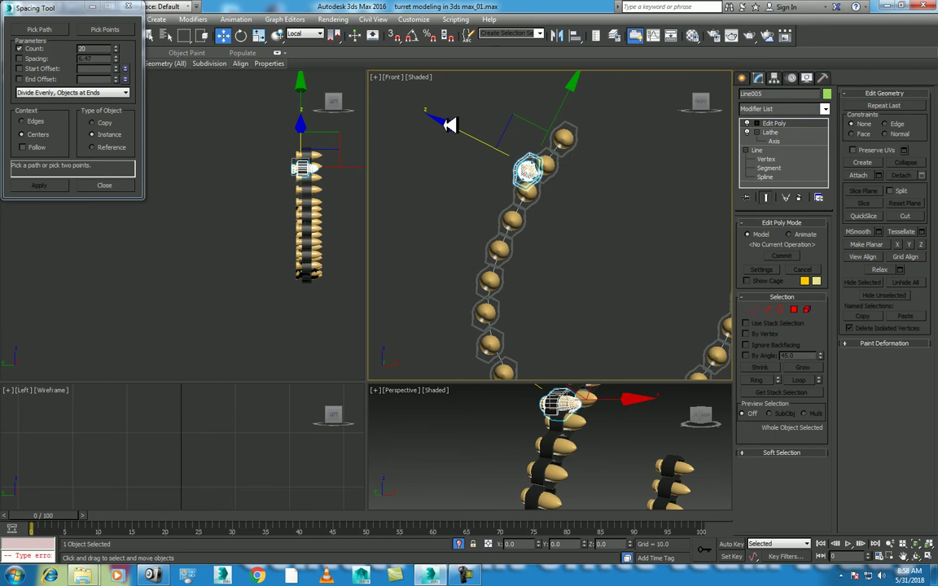
key(alt+w)
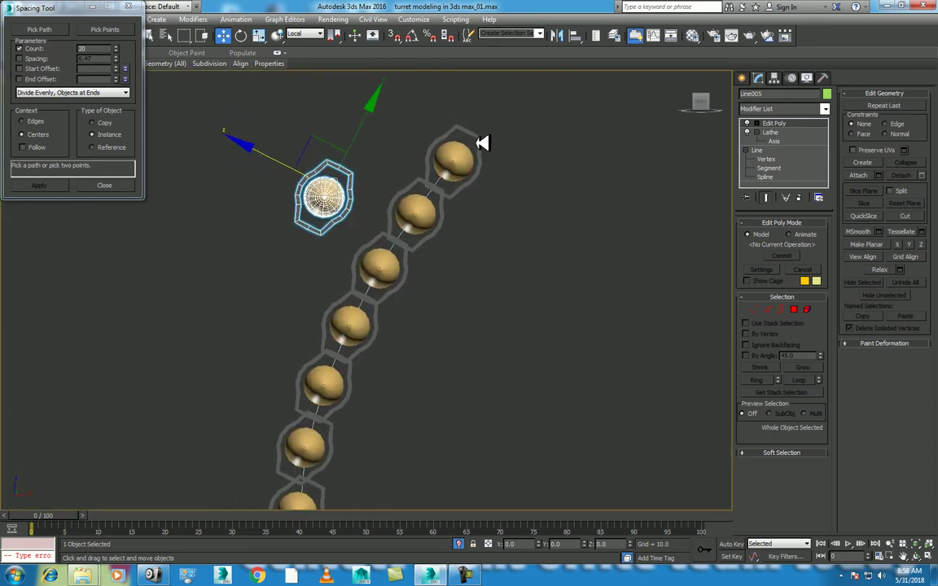
Select the top two bullets of the chain and rotate them slightly
click(482, 138)
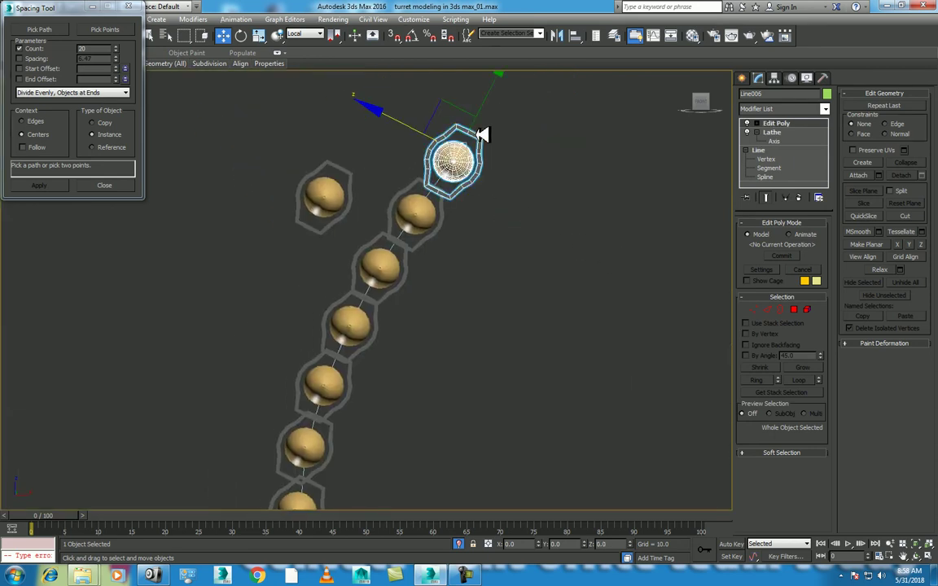
ctrl+click(444, 235)
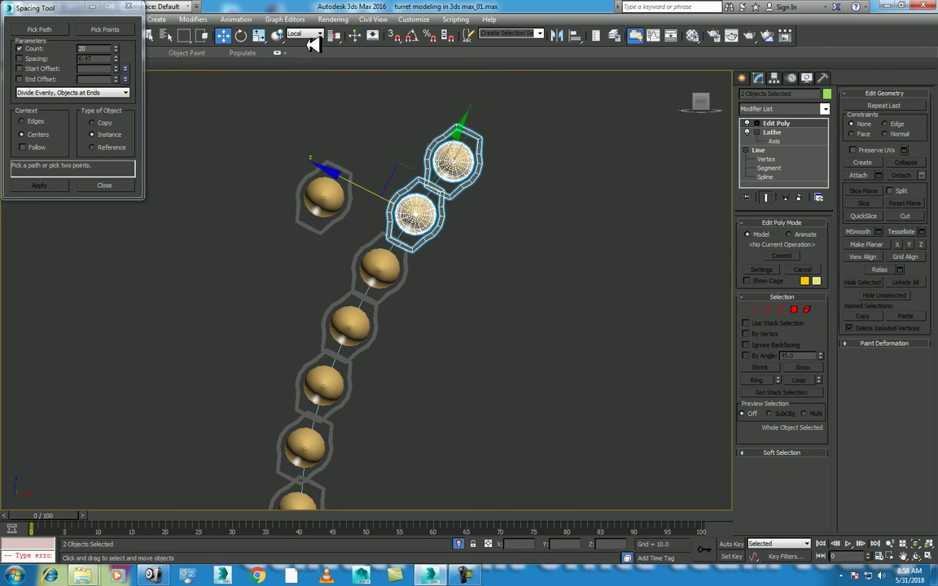
key(e)
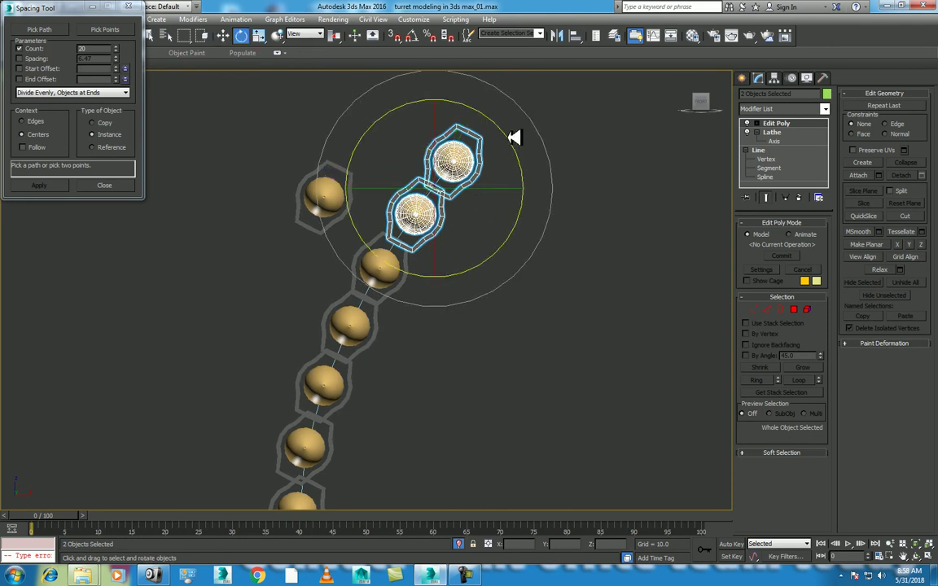
drag(514, 137, 515, 143)
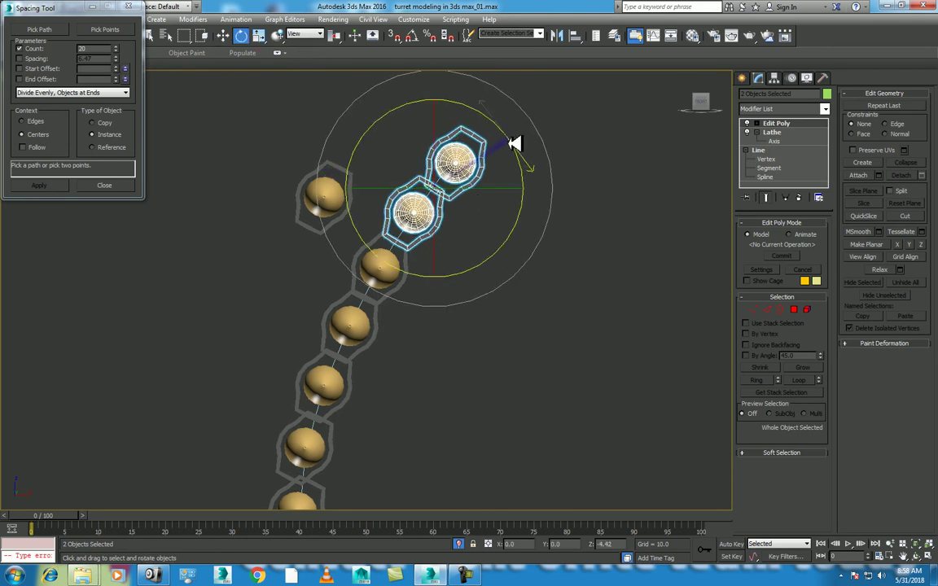
click(500, 157)
click(492, 145)
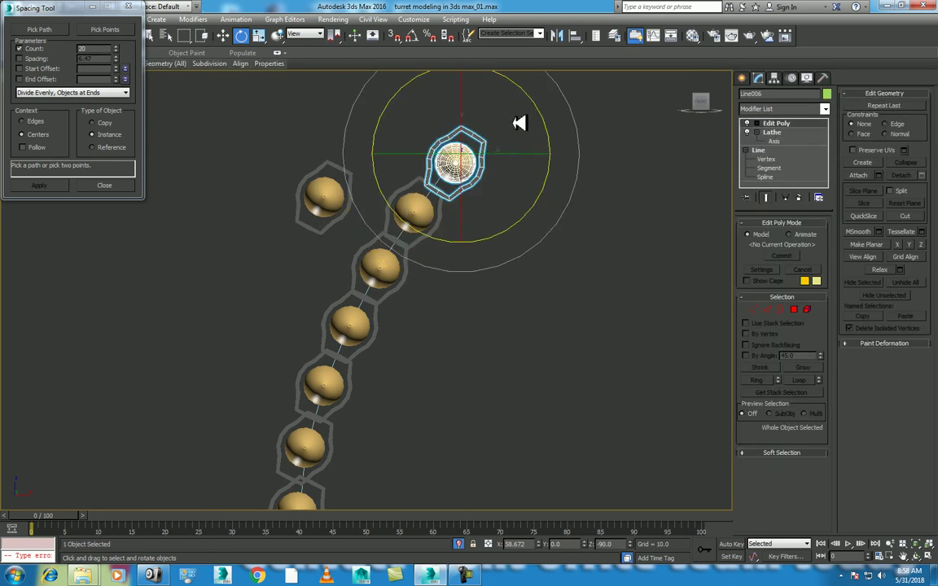
Select five bullets on the bend and rotate them in Local coordinates to follow the curve
middle_drag(511, 216, 408, 245)
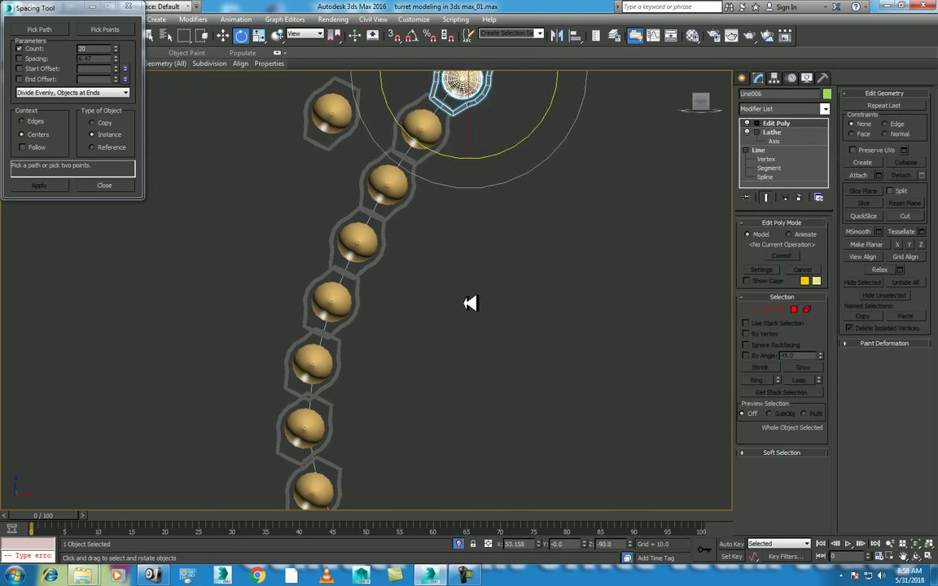
click(364, 234)
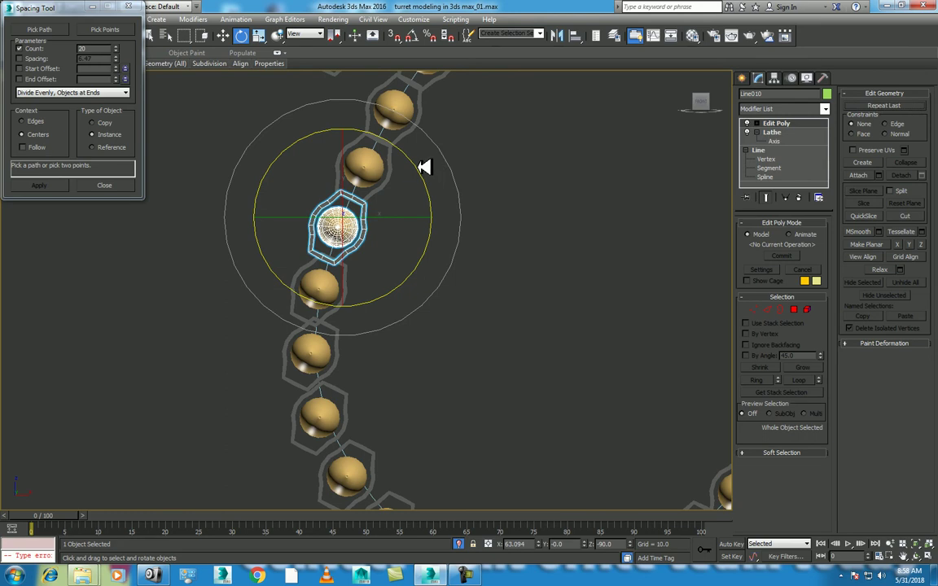
middle_drag(469, 279, 469, 209)
click(423, 243)
drag(404, 203, 271, 456)
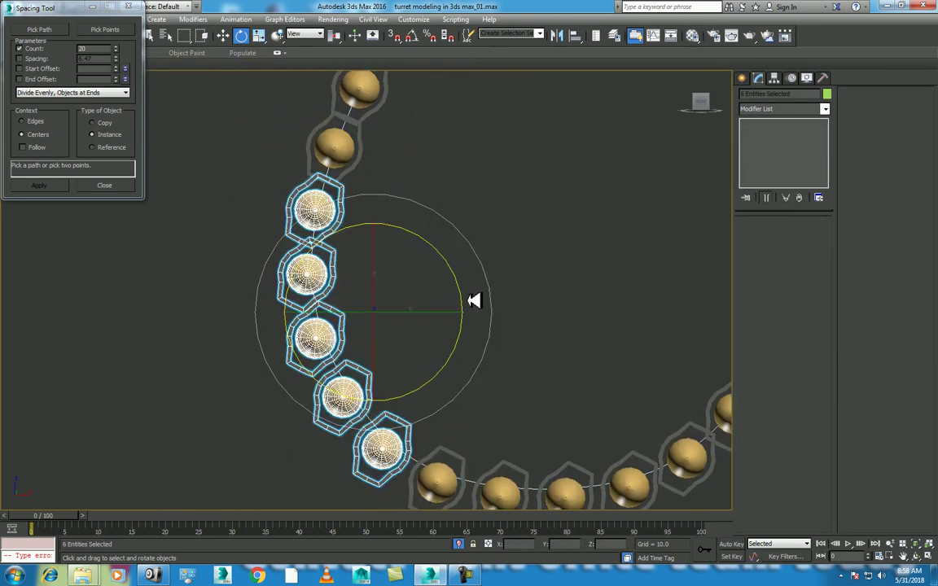
alt+click(484, 469)
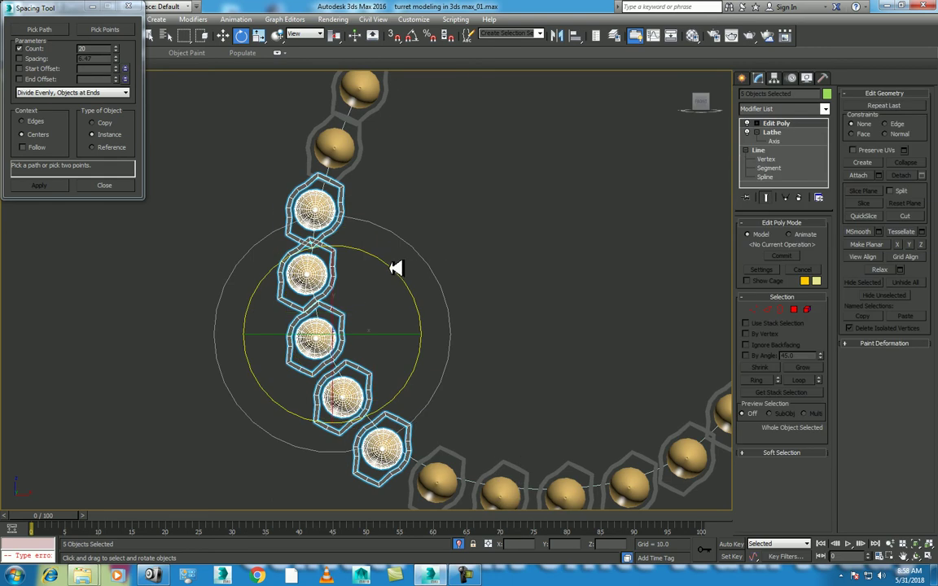
click(308, 34)
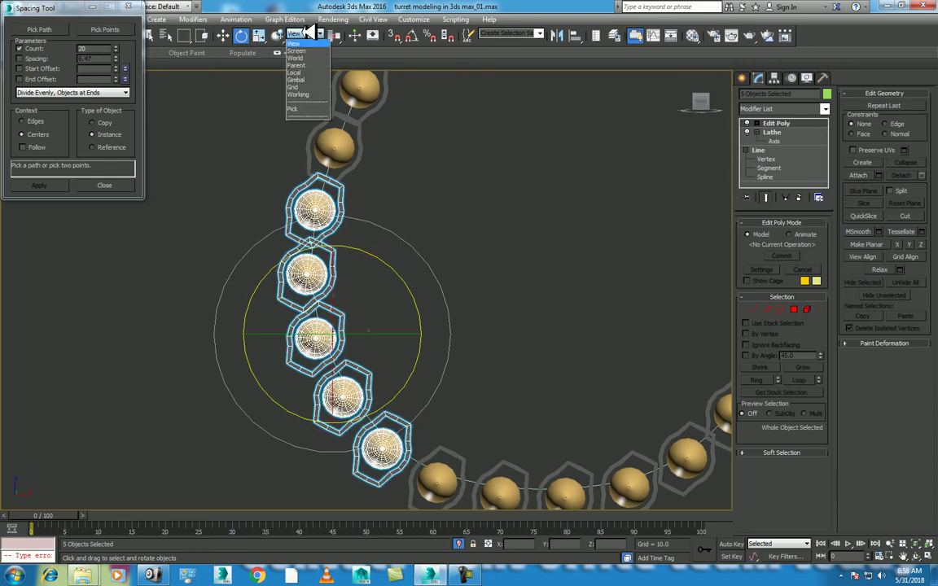
click(308, 72)
mouse_move(387, 225)
mouse_down()
mouse_move(374, 205)
mouse_move(385, 211)
mouse_up()
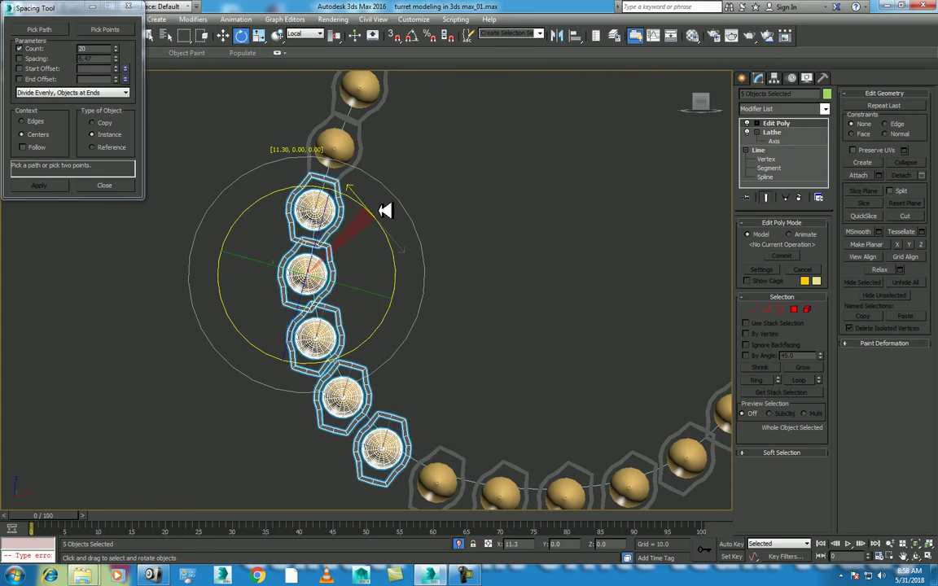
Drop the topmost bullet and rotate the remaining four, then the last three about 16 degrees
key(w)
alt+drag(429, 151, 272, 203)
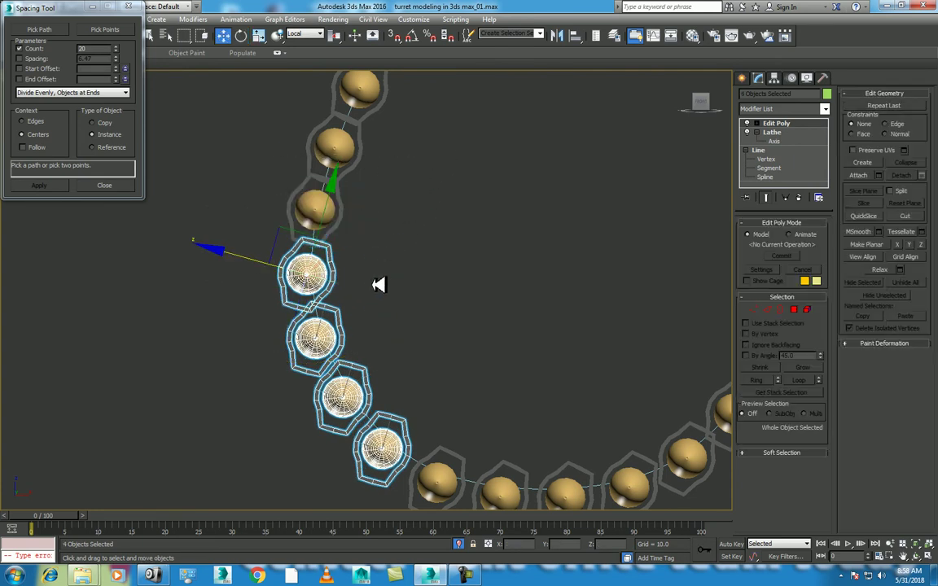
key(e)
drag(388, 227, 385, 226)
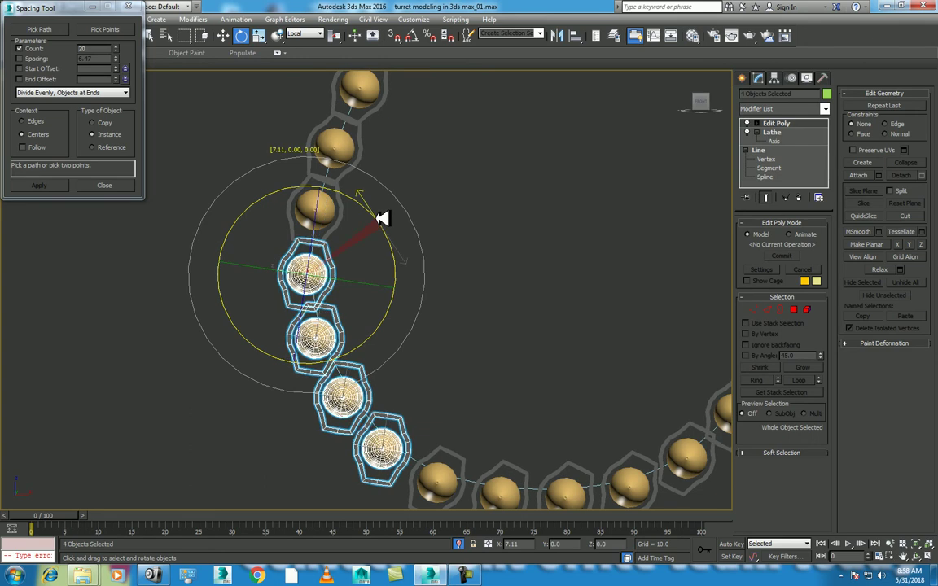
key(w)
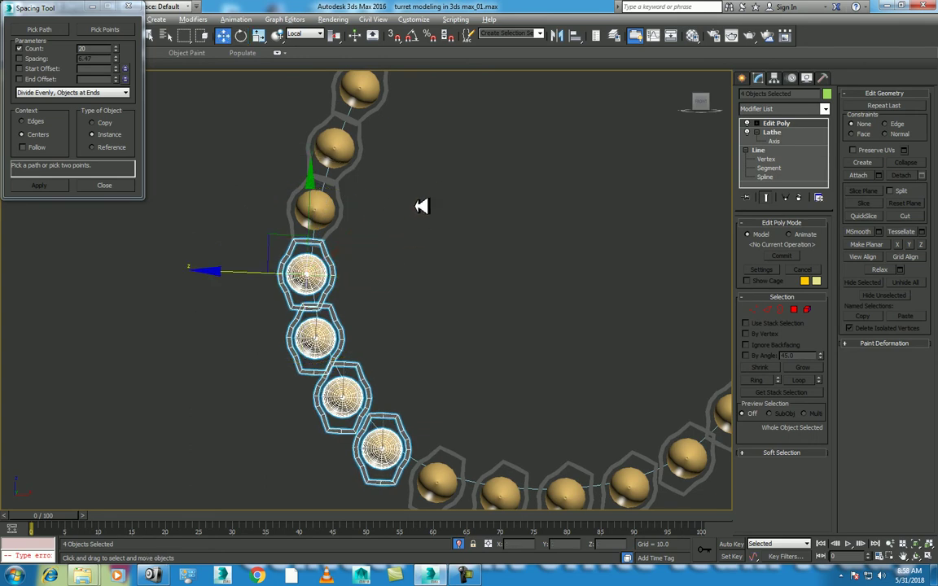
alt+click(306, 273)
key(e)
mouse_move(413, 337)
mouse_down()
mouse_move(398, 324)
mouse_move(411, 329)
mouse_up()
Rotate the next two bullets about 24 degrees and the lowest one slightly, then select the bottom arc
alt+click(304, 329)
mouse_move(382, 294)
middle_down()
mouse_move(383, 276)
mouse_move(412, 259)
middle_up()
drag(405, 251, 384, 236)
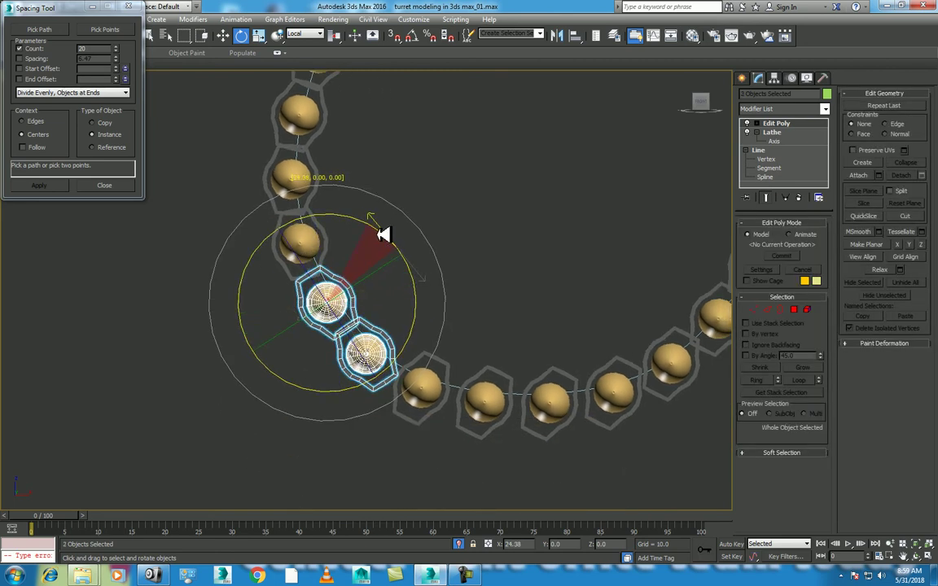
drag(383, 168, 287, 296)
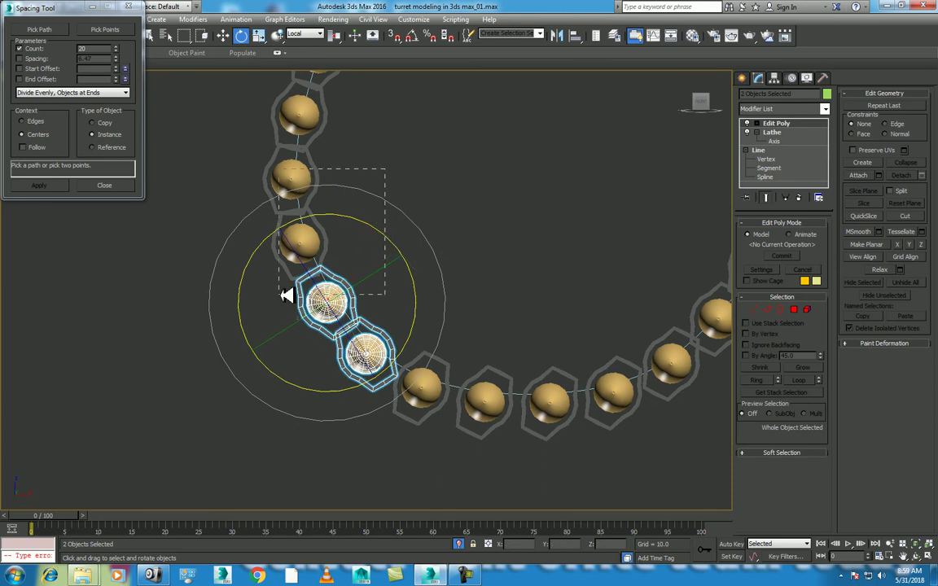
alt+middle_drag(286, 295, 393, 236)
drag(403, 201, 383, 196)
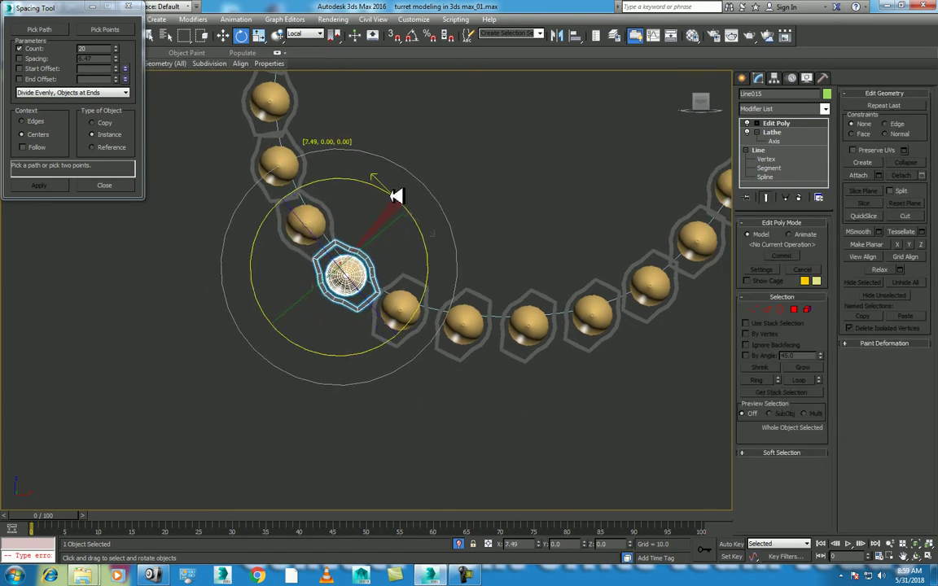
key(w)
middle_drag(505, 275, 356, 235)
drag(287, 184, 548, 258)
Rotate the five bottom bullets about 83°, then turn fewer end links in smaller increments
middle_drag(677, 112, 628, 209)
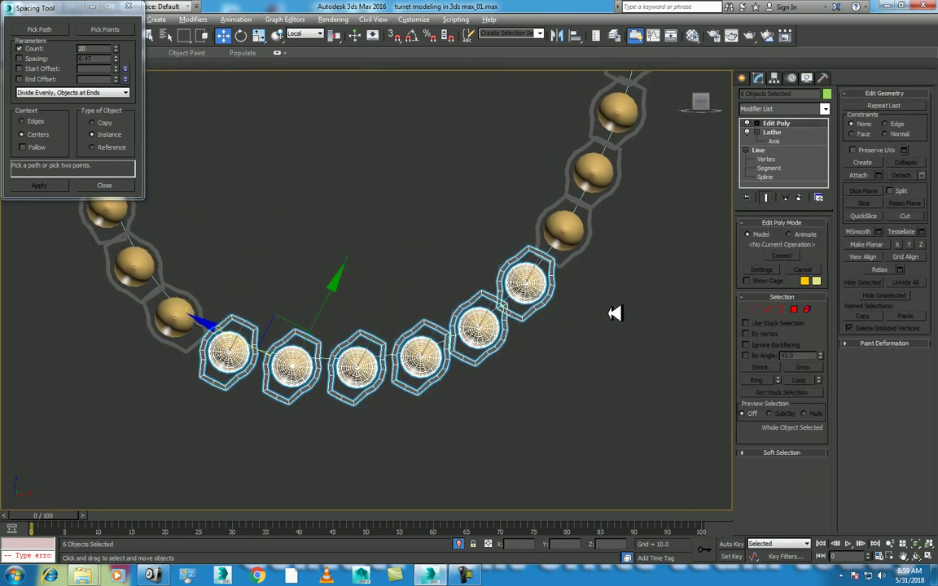
alt+click(500, 279)
key(e)
drag(324, 285, 413, 408)
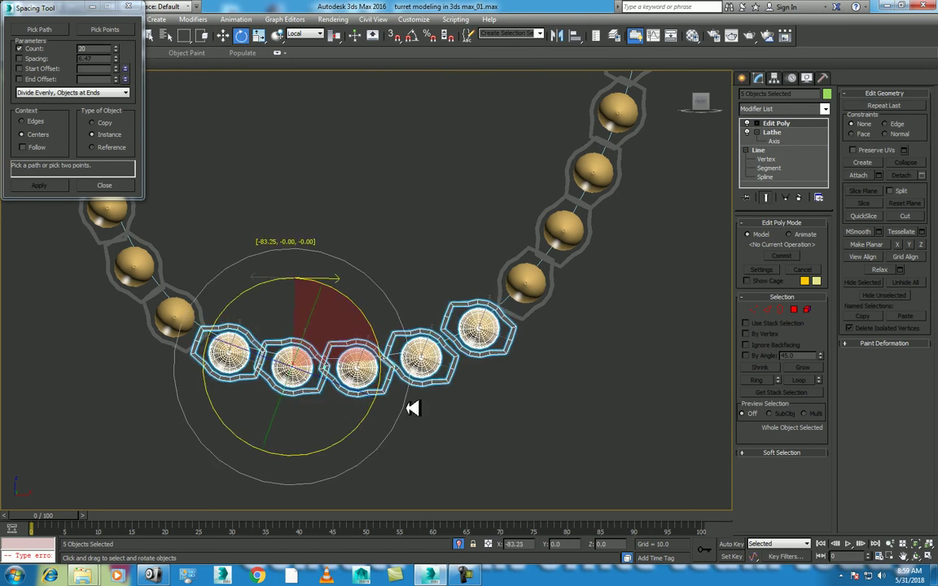
drag(413, 408, 421, 436)
alt+drag(230, 291, 218, 388)
mouse_move(360, 285)
mouse_down()
mouse_move(364, 305)
mouse_move(353, 289)
mouse_move(408, 279)
mouse_up()
alt+drag(195, 246, 304, 423)
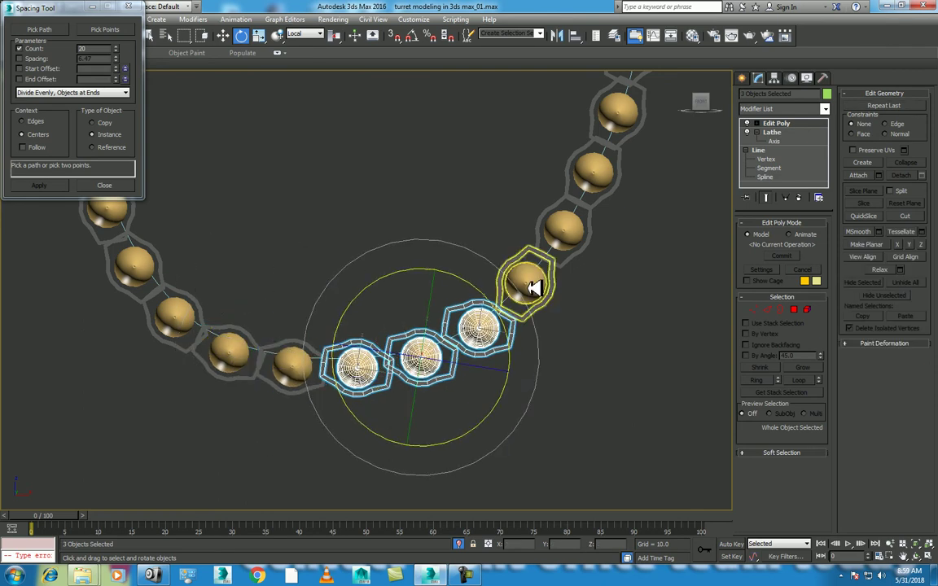
drag(477, 284, 470, 276)
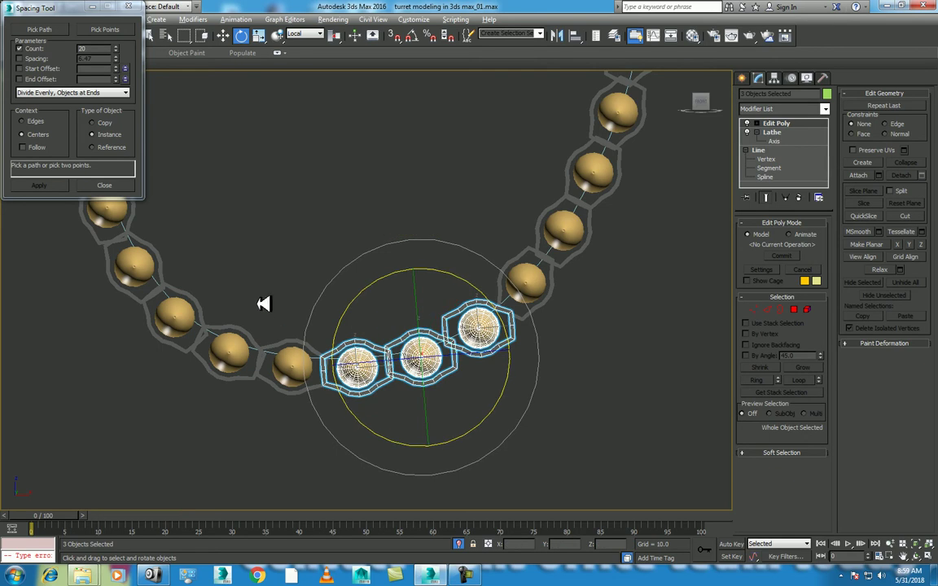
alt+drag(263, 304, 377, 403)
drag(492, 293, 481, 287)
alt+drag(289, 356, 417, 434)
drag(569, 275, 565, 266)
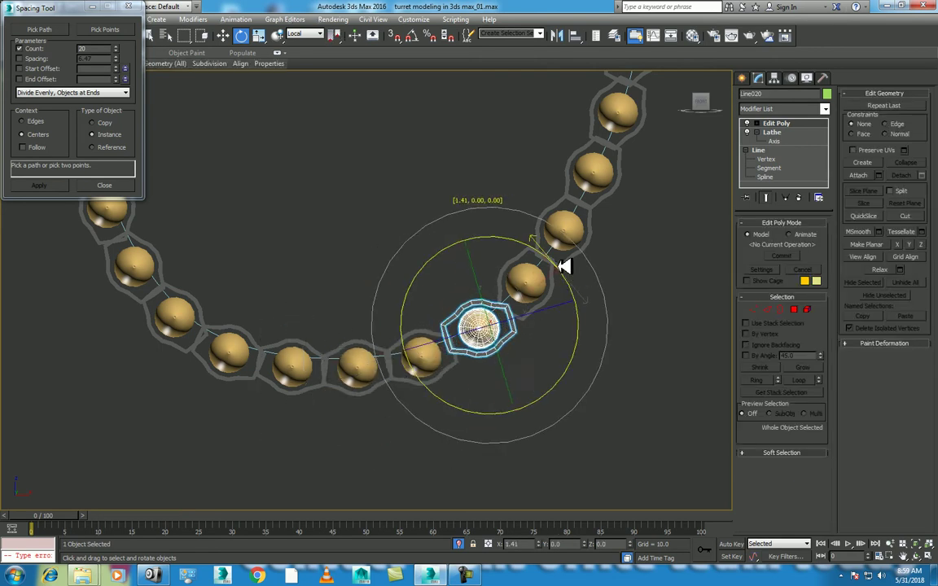
Rotate the next link, Line021, about 8.5° to follow the curve, then orbit around the belt
key(w)
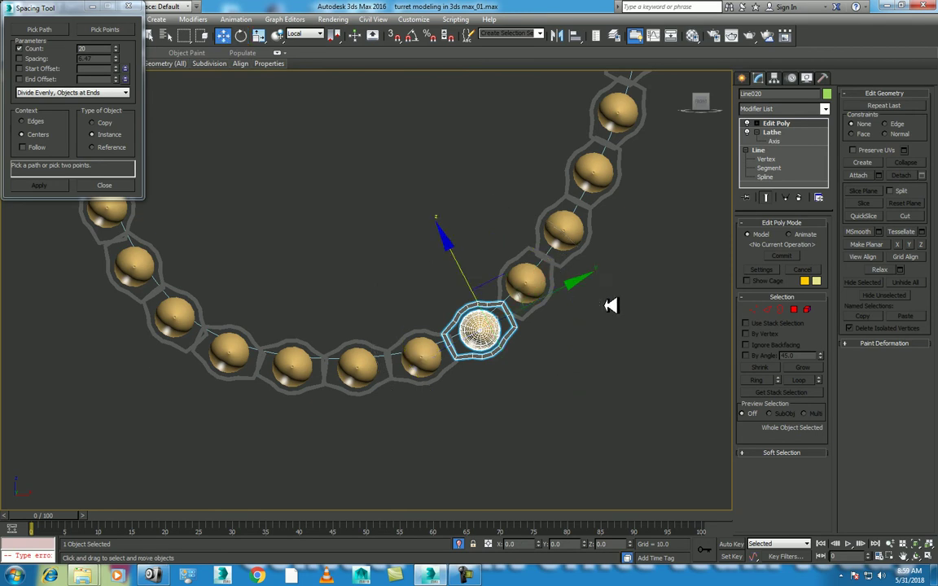
click(572, 313)
middle_drag(592, 264, 559, 324)
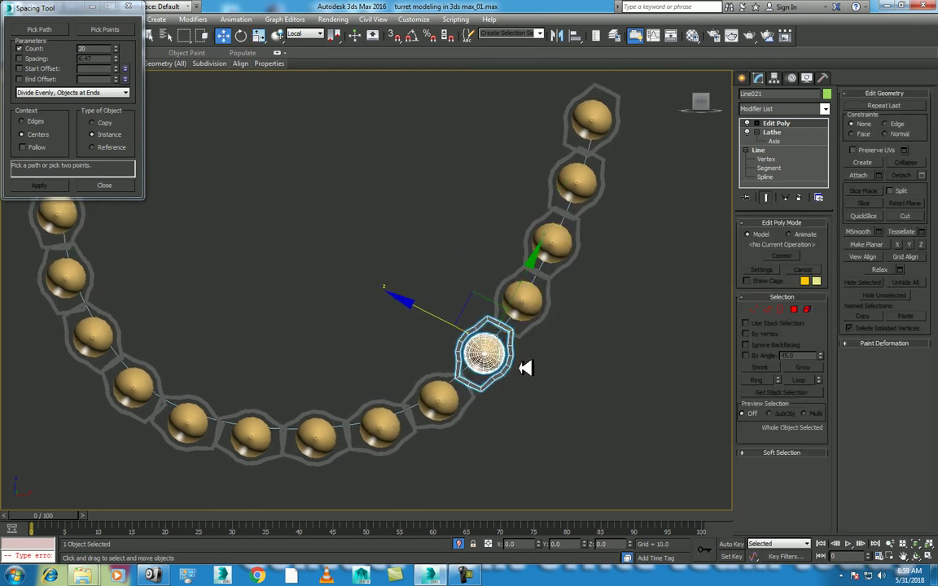
key(e)
mouse_move(555, 283)
mouse_down()
mouse_move(570, 294)
mouse_move(543, 306)
mouse_up()
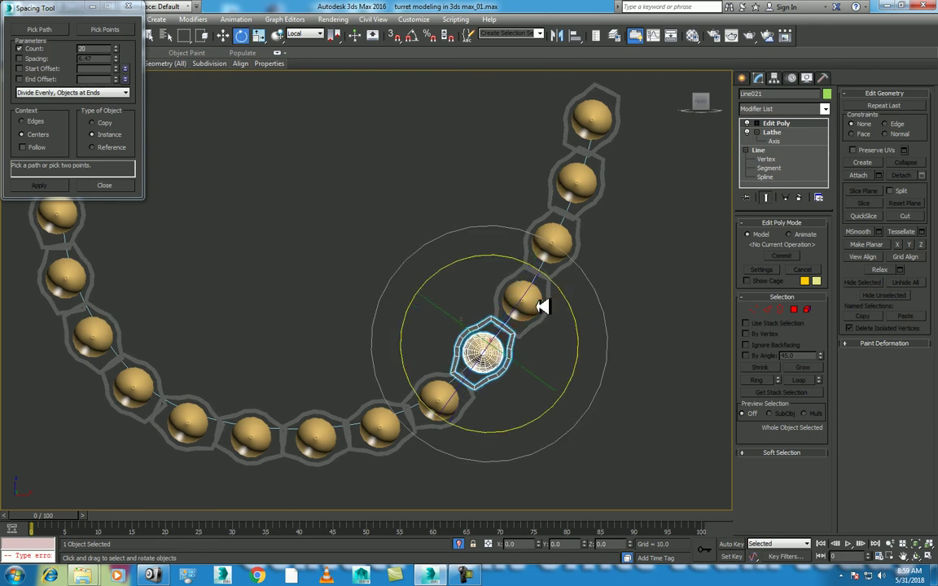
key(z)
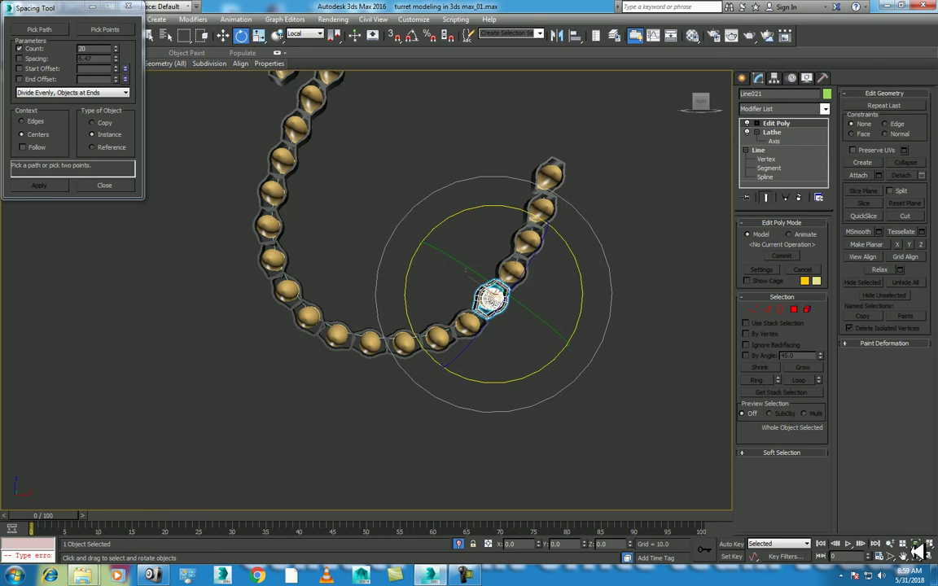
click(918, 553)
mouse_move(407, 289)
mouse_down()
mouse_move(414, 327)
mouse_move(391, 314)
mouse_up()
key(e)
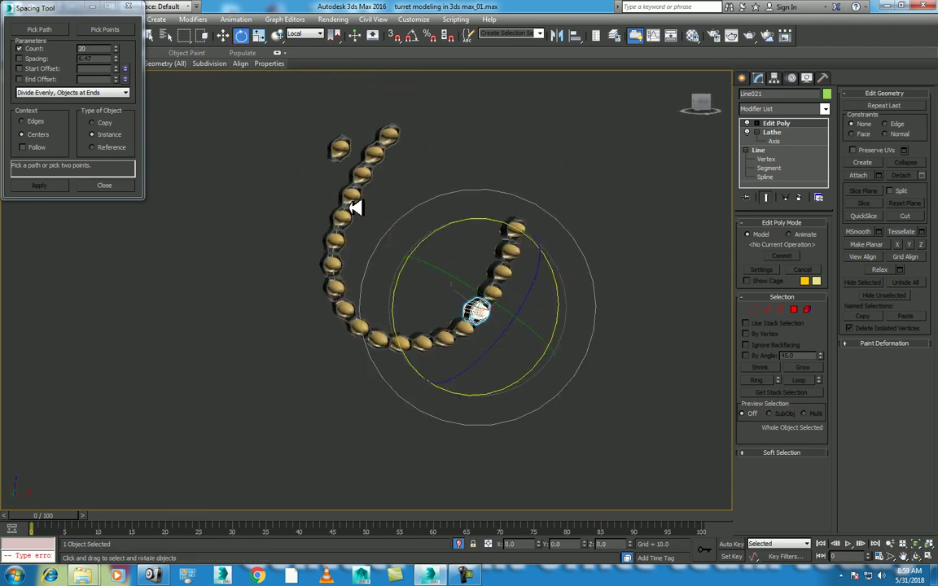
click(334, 147)
Unhide all turret parts and select the belt link Line025 nearest the gun housing
click(335, 150)
click(352, 199)
right_click(473, 225)
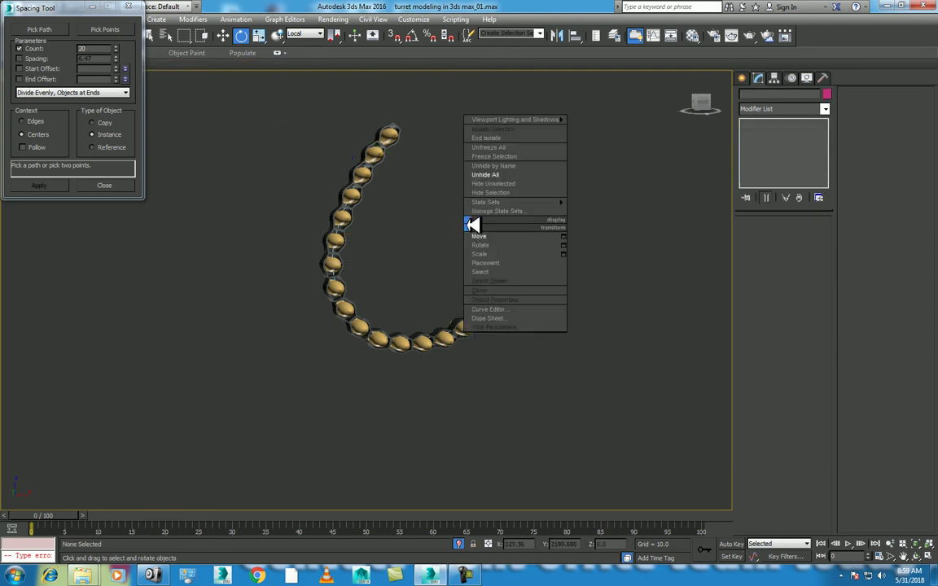
click(489, 175)
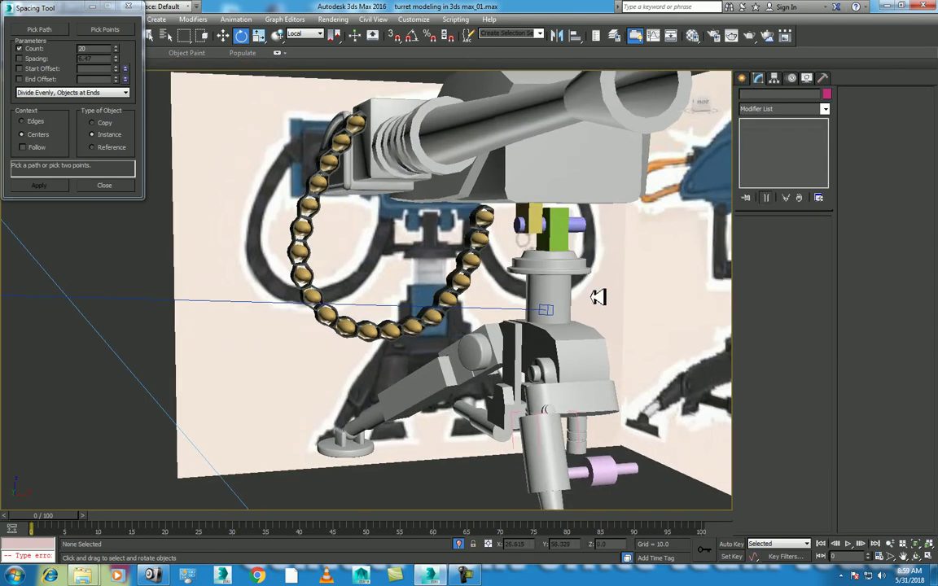
drag(599, 297, 399, 249)
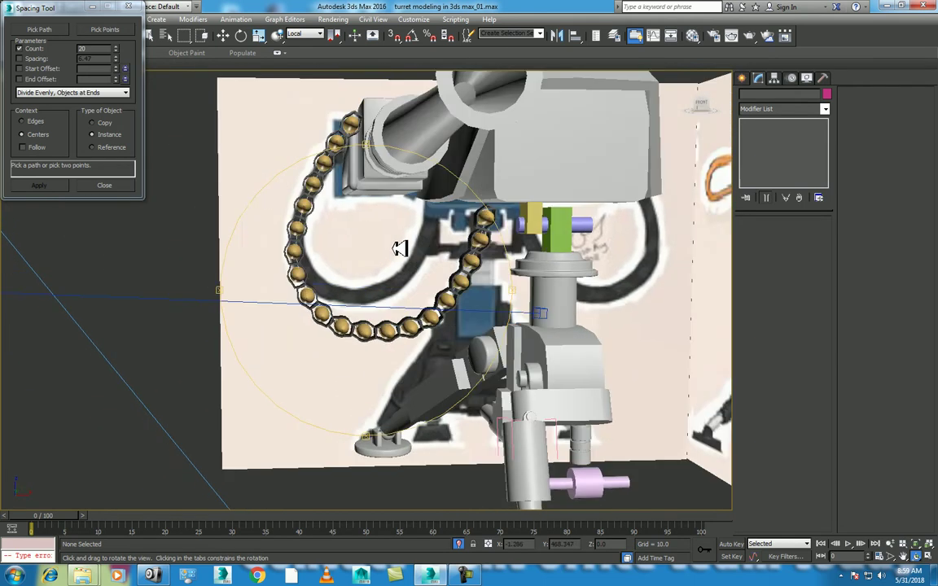
scroll(399, 249, up, 3)
key(e)
scroll(438, 255, up, 3)
click(437, 254)
click(395, 229)
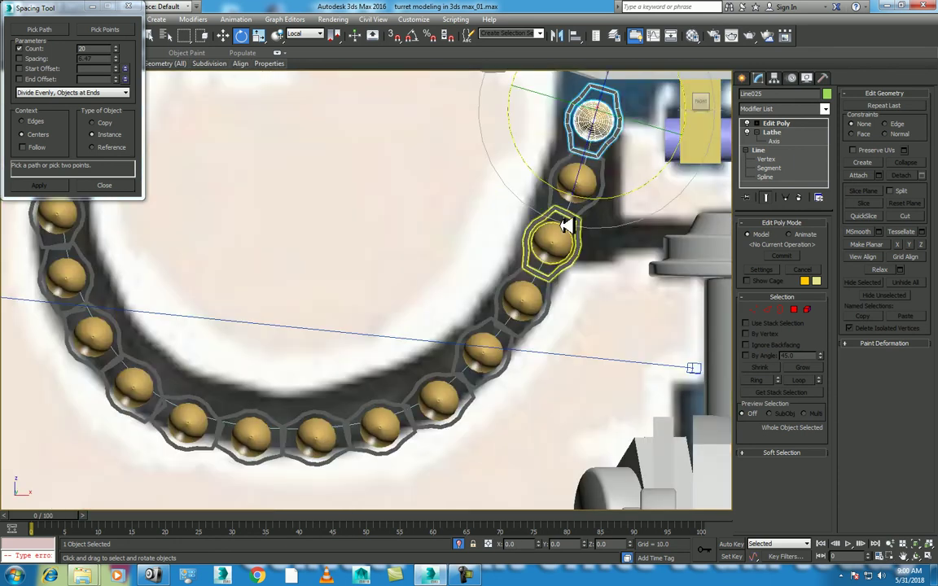
alt+middle_drag(568, 226, 532, 264)
key(w)
drag(432, 176, 428, 179)
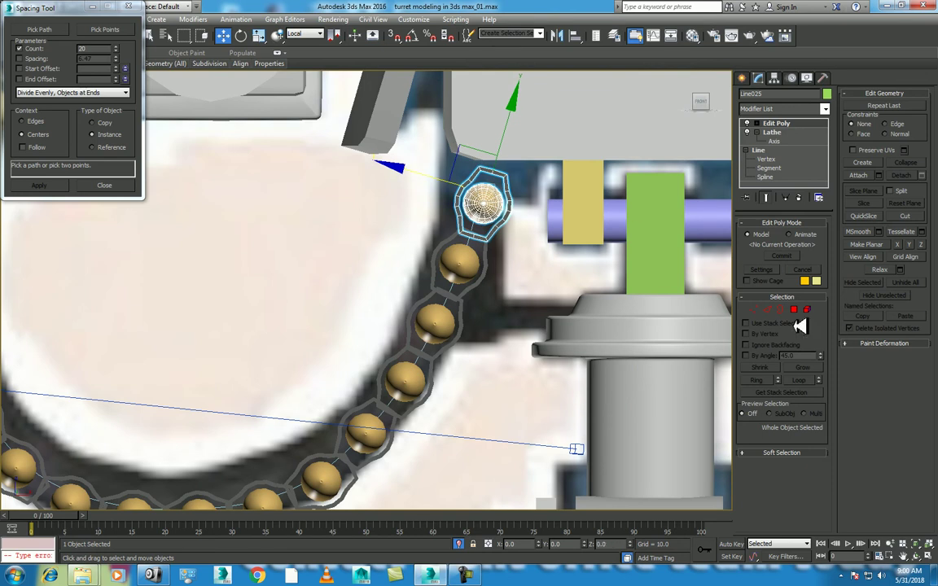
In Polygon mode, select the two top faces of the Line025 link frame
click(797, 310)
scroll(473, 299, up, 3)
scroll(505, 214, up, 2)
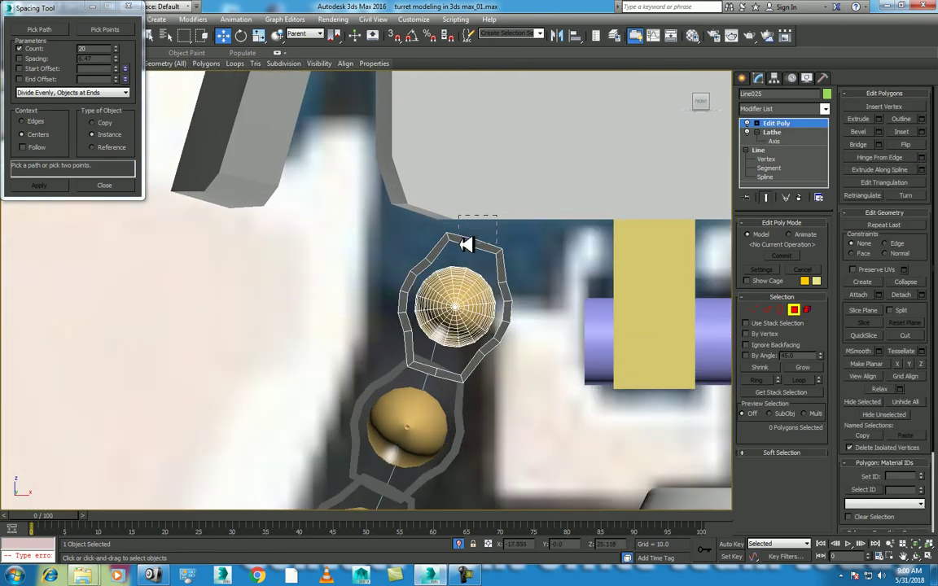
key(F3)
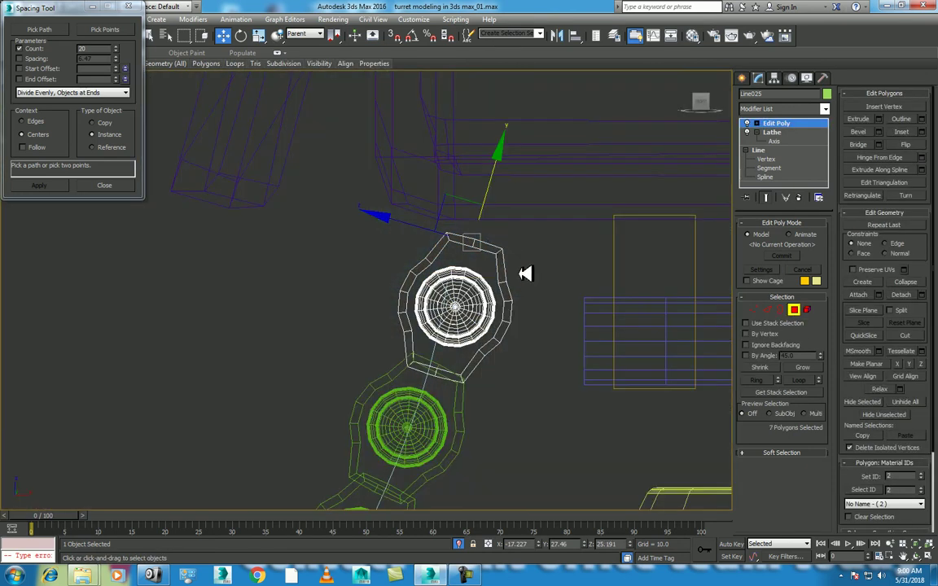
mouse_move(523, 269)
alt+middle_down()
mouse_move(517, 258)
mouse_move(480, 303)
mouse_move(447, 304)
alt+middle_up()
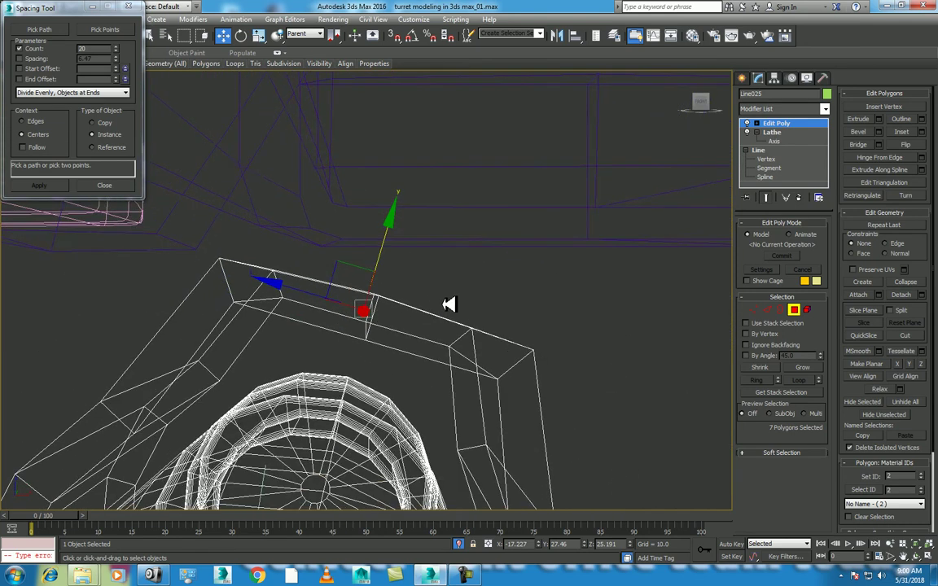
click(918, 557)
mouse_move(421, 272)
mouse_down()
mouse_move(412, 309)
mouse_move(445, 274)
mouse_move(425, 261)
mouse_move(410, 273)
mouse_up()
key(F3)
right_click(410, 273)
click(438, 307)
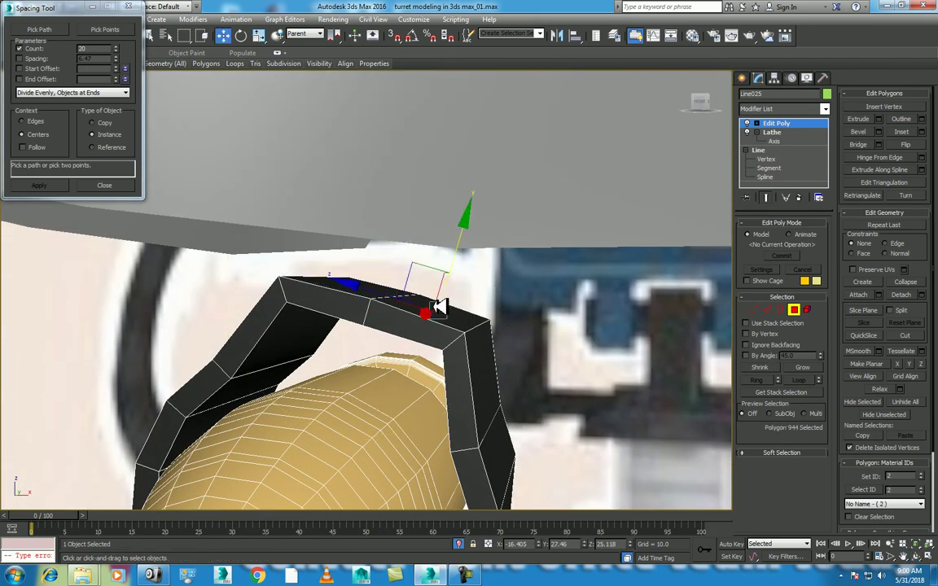
key(F3)
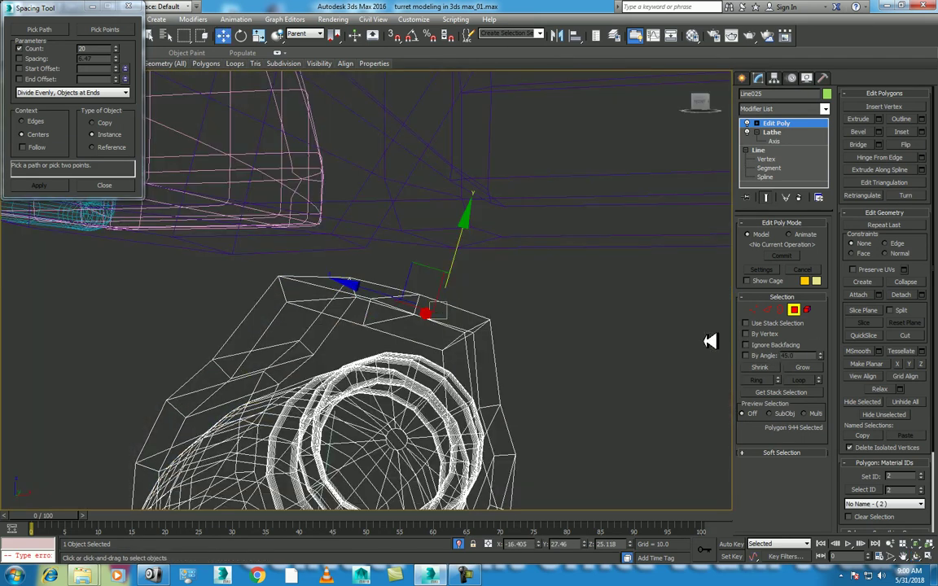
key(F3)
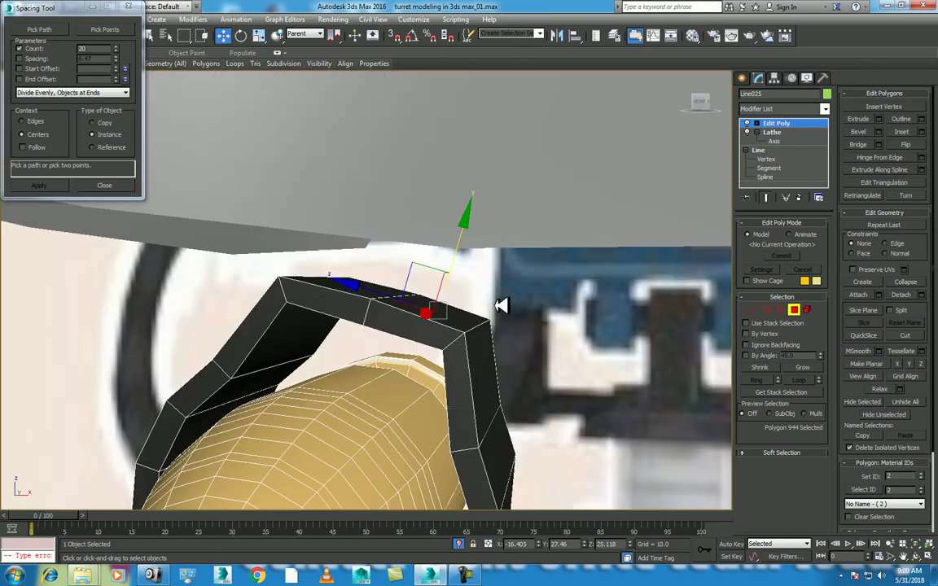
ctrl+click(351, 289)
Make Line025 unique and extrude its two top faces 4.813 units toward the housing
right_click(556, 310)
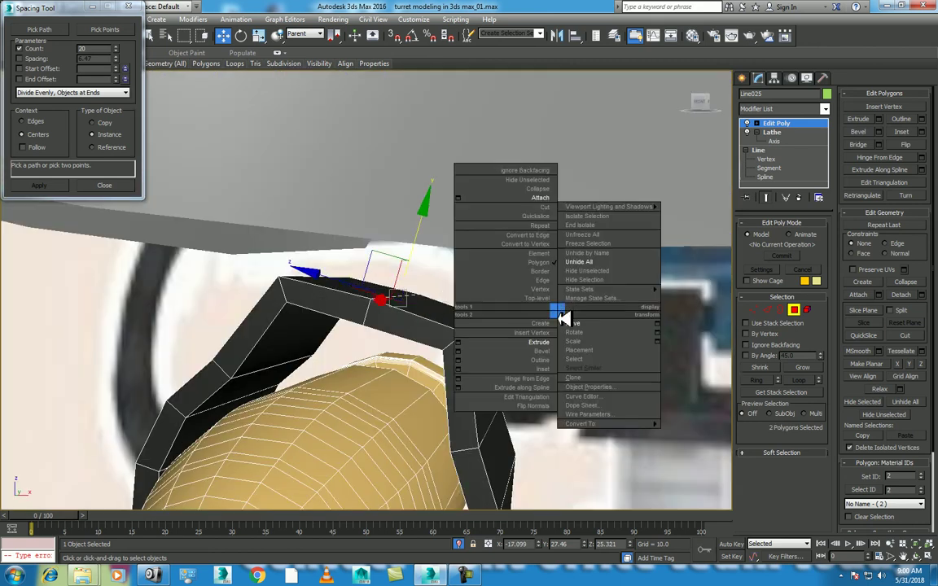
click(459, 343)
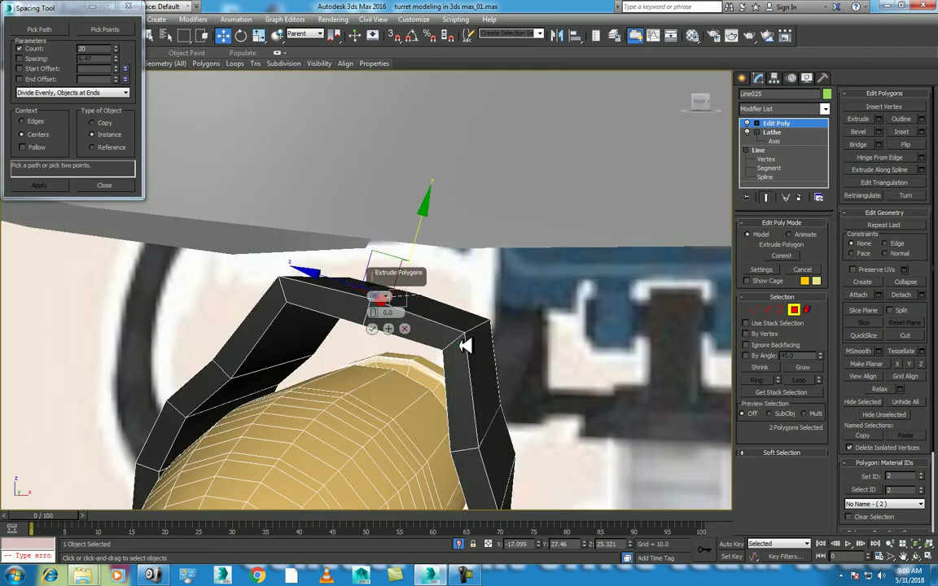
mouse_move(380, 311)
mouse_down()
mouse_move(378, 290)
mouse_move(380, 298)
mouse_up()
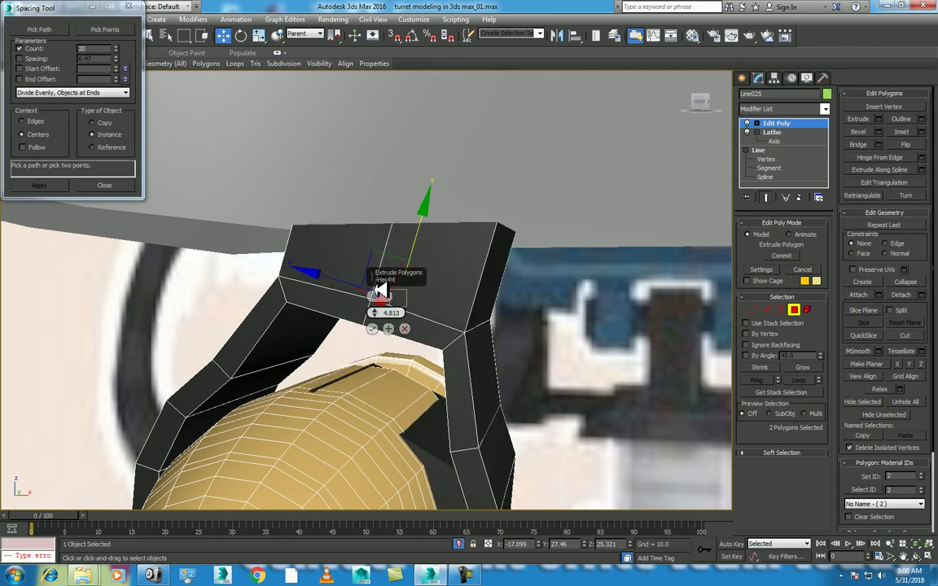
click(406, 328)
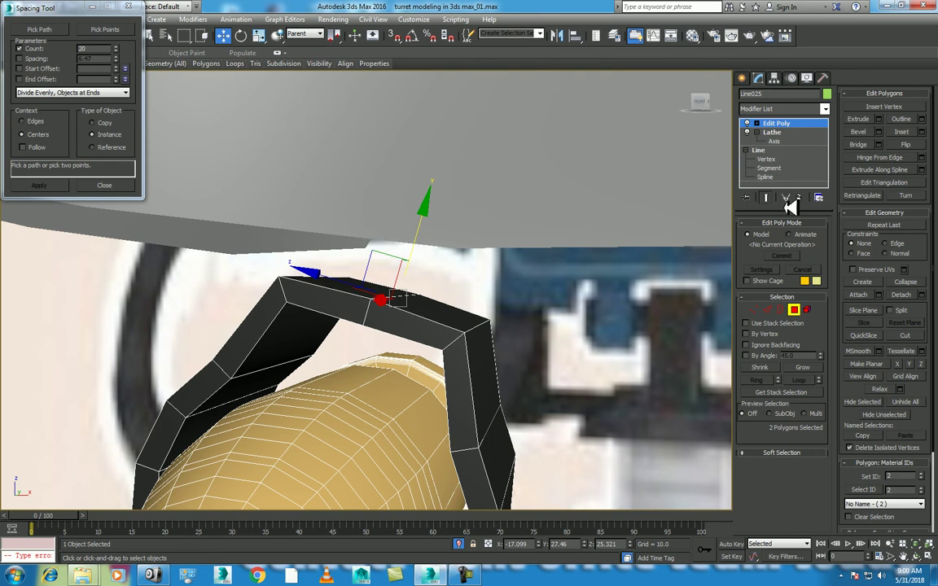
right_click(477, 320)
click(465, 314)
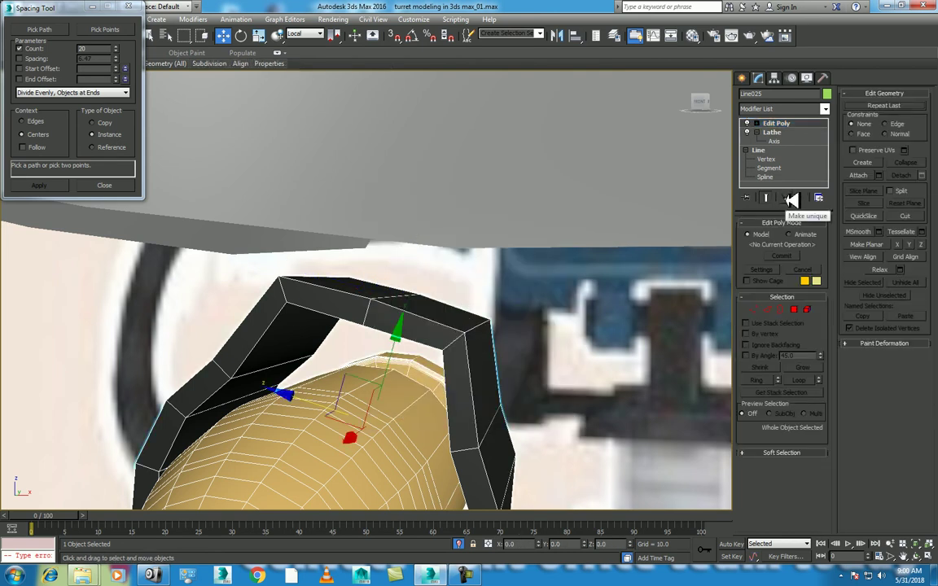
click(792, 199)
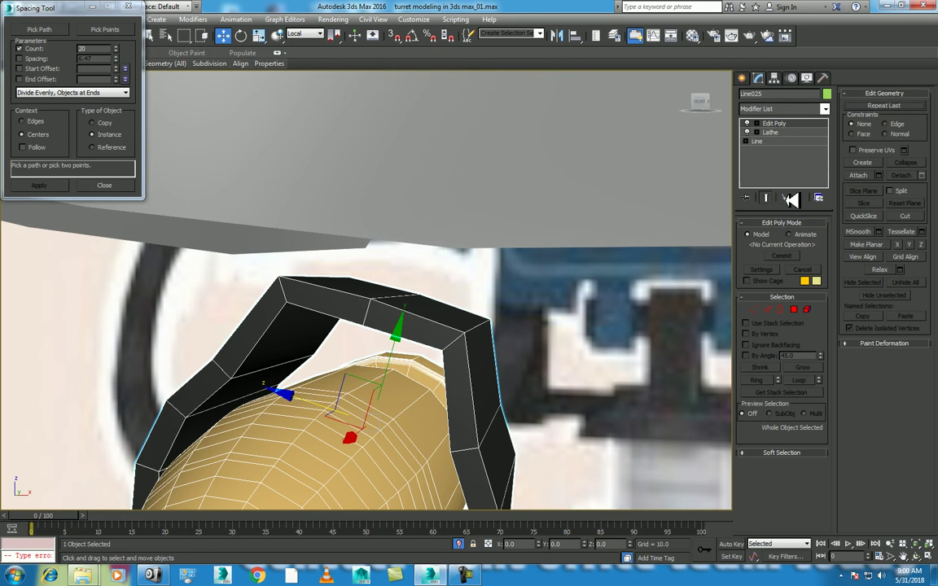
click(794, 310)
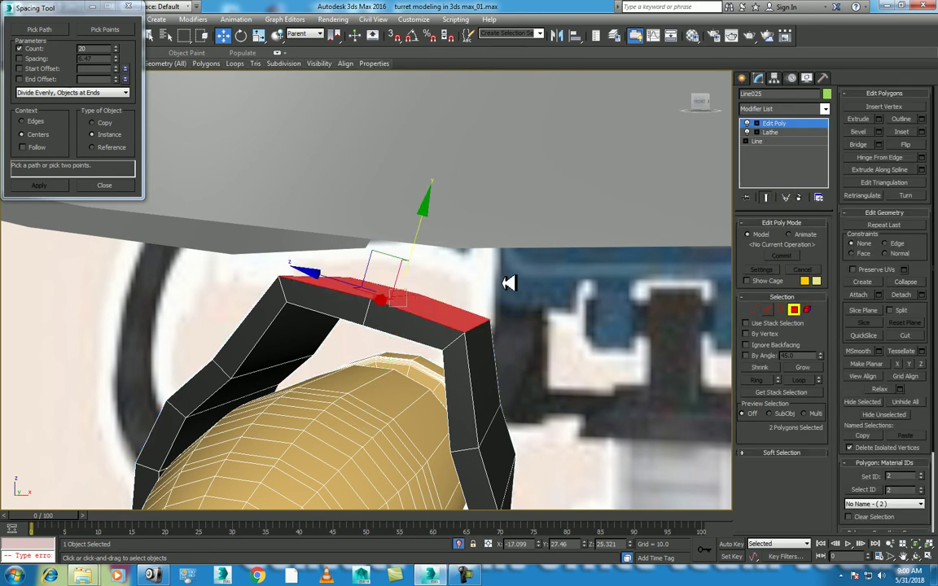
right_click(499, 279)
click(399, 309)
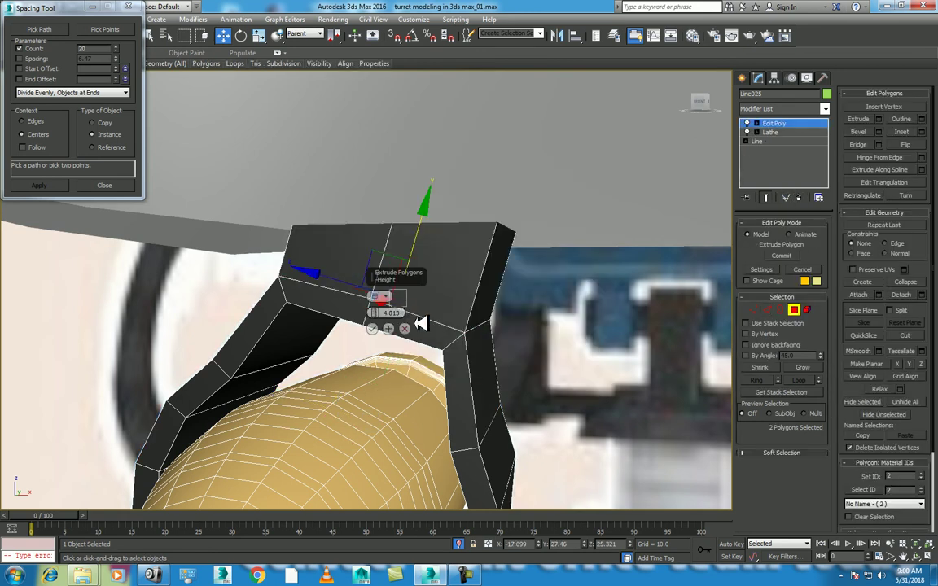
click(371, 328)
Switch to four viewports and frame the other belt end in the Front view
scroll(521, 277, down, 5)
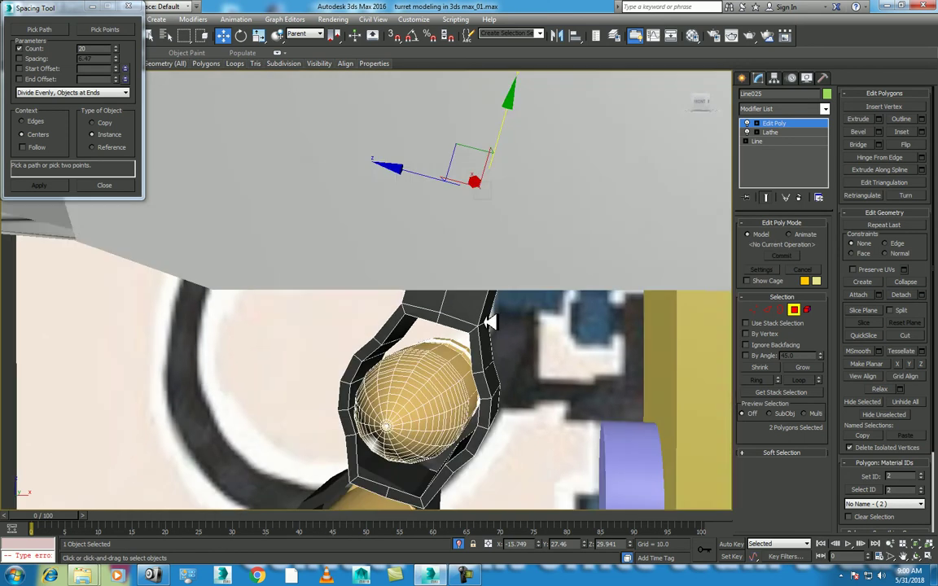
key(alt+w)
alt+middle_drag(533, 270, 632, 184)
key(f)
scroll(632, 184, up, 4)
middle_drag(632, 184, 524, 212)
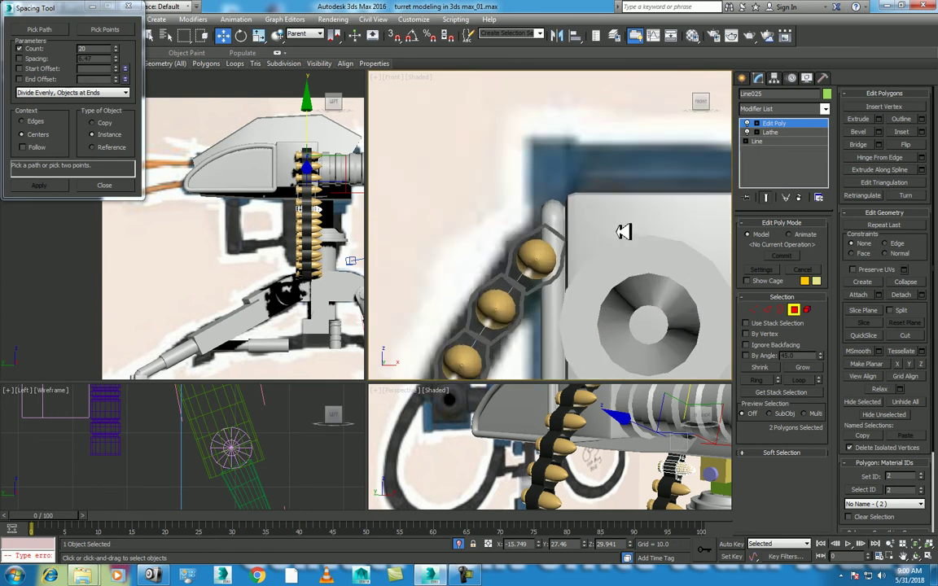
Select the other belt's end link, Line006, and extrude its end polygons toward the housing
right_click(573, 232)
click(549, 212)
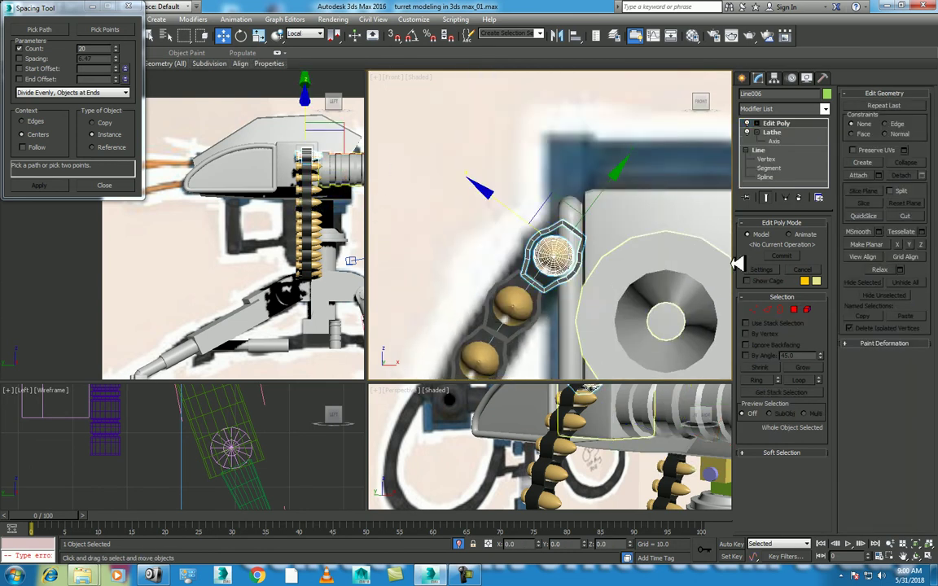
key(4)
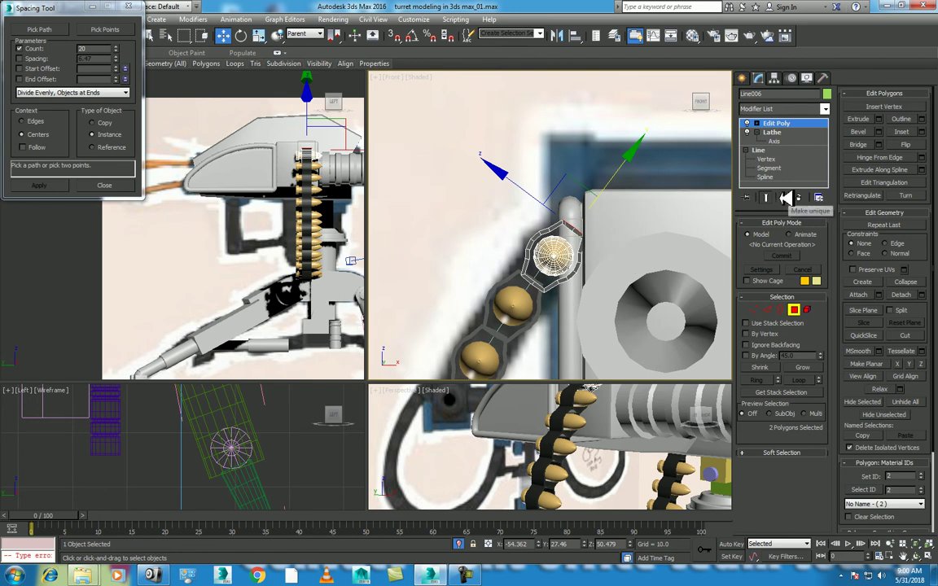
middle_drag(575, 273, 560, 296)
right_click(570, 281)
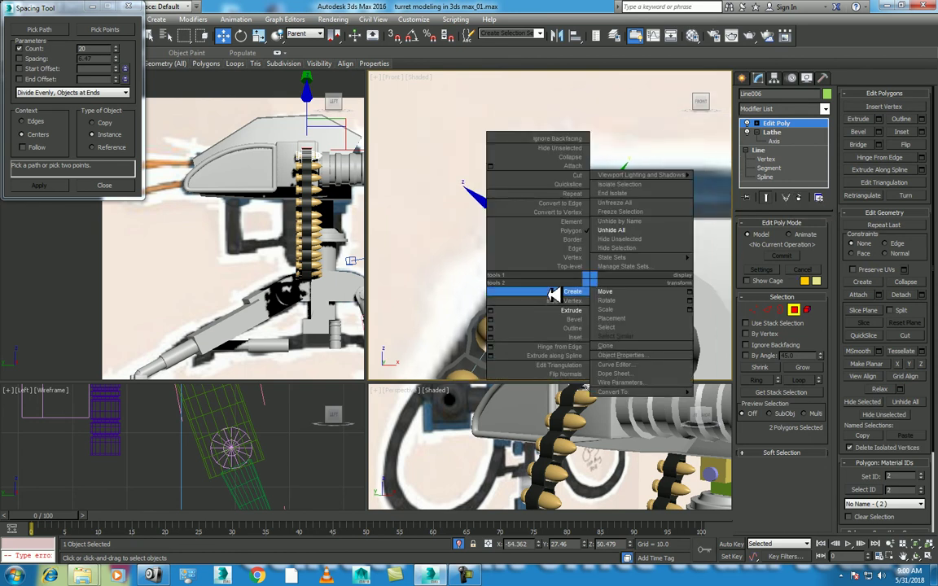
click(501, 308)
click(556, 263)
scroll(611, 219, up, 2)
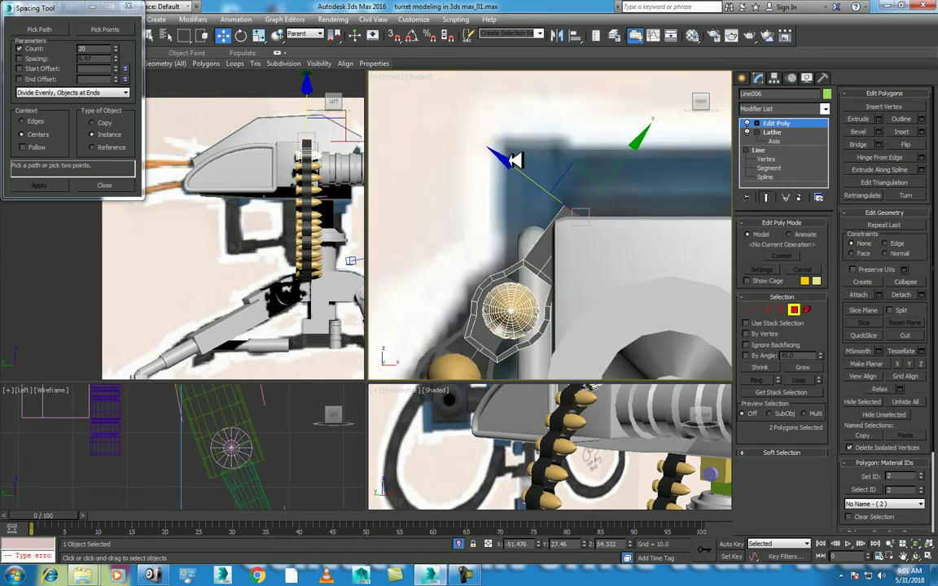
drag(527, 168, 657, 150)
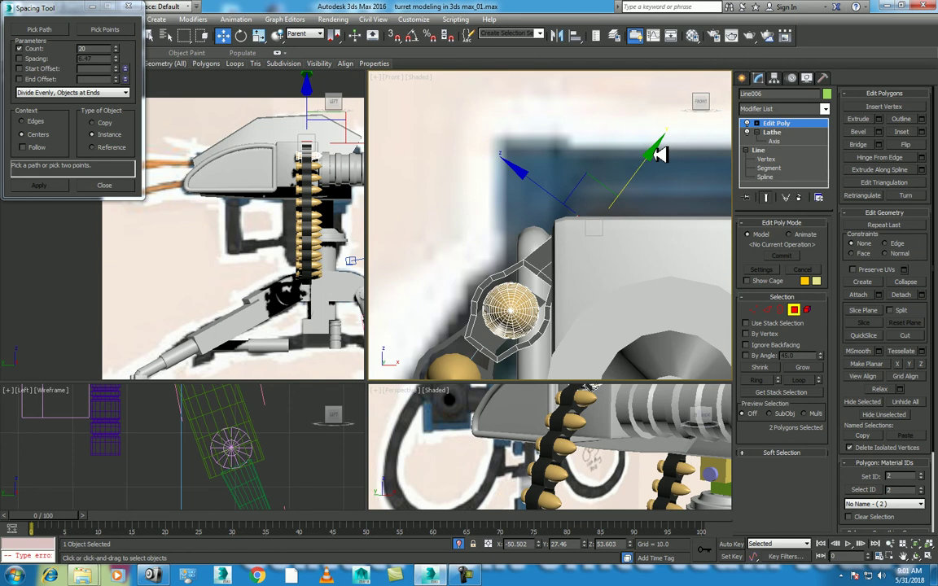
key(shift+e)
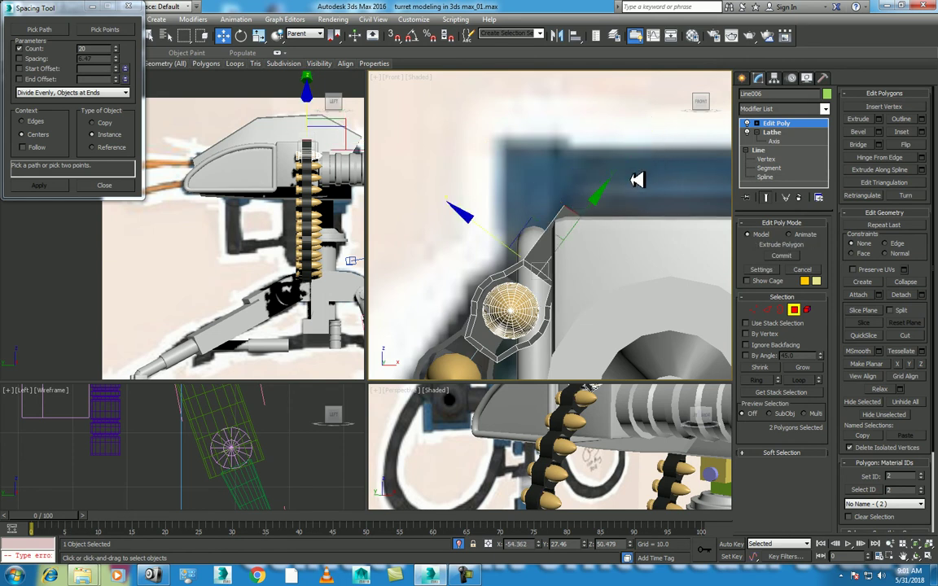
Redo Line006's top-face extrusion at a shorter 2.638-unit height, then maximize Perspective
right_click(530, 249)
click(505, 287)
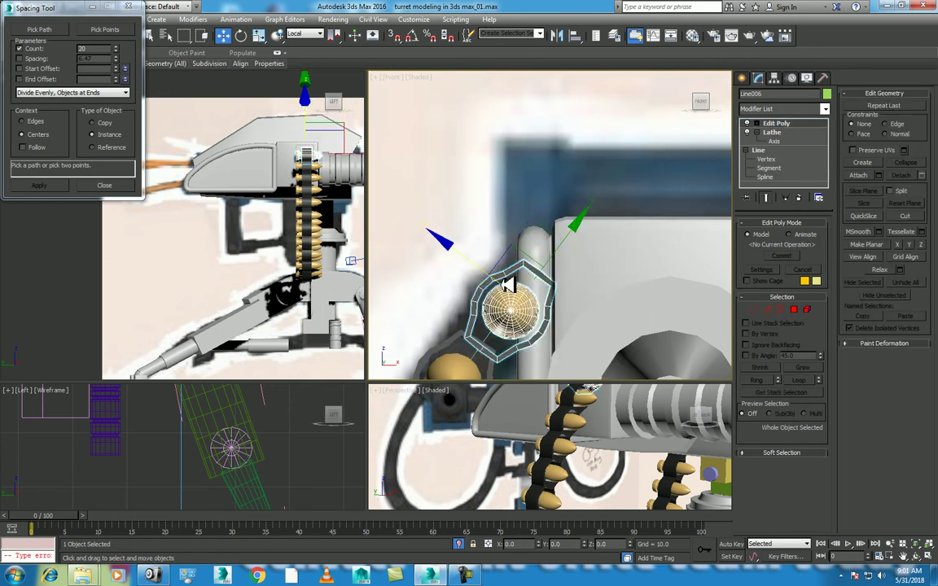
click(790, 199)
click(798, 310)
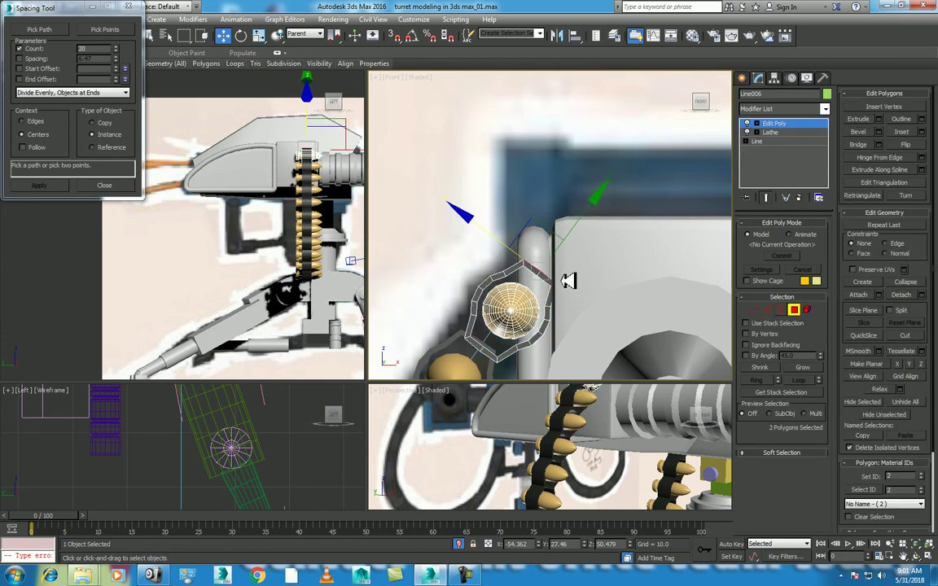
right_click(552, 263)
click(461, 294)
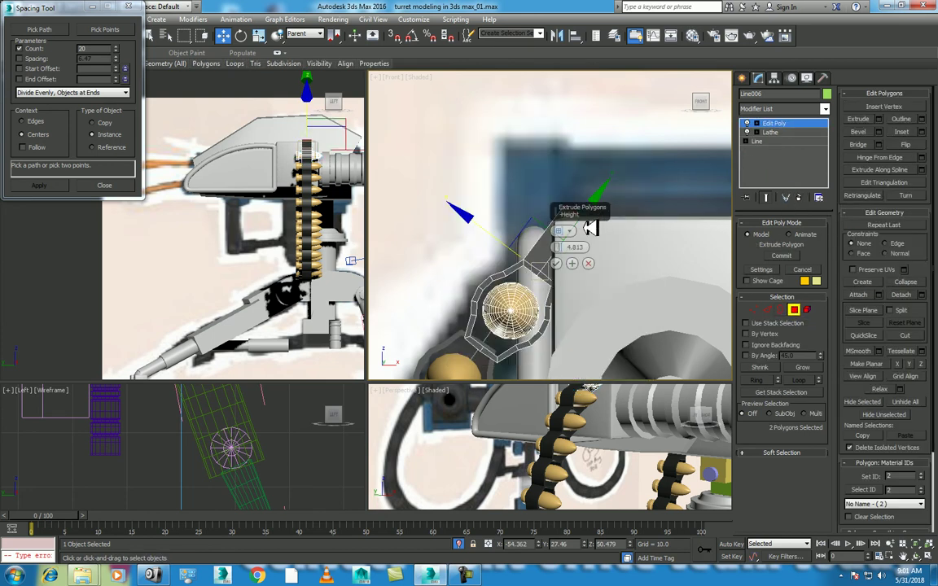
drag(564, 258, 563, 279)
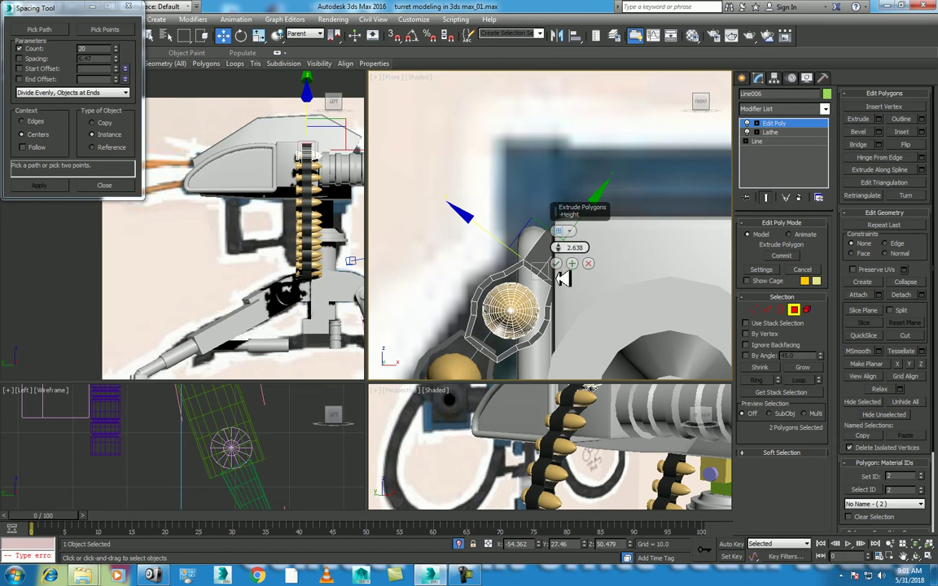
middle_drag(511, 236, 488, 259)
key(e)
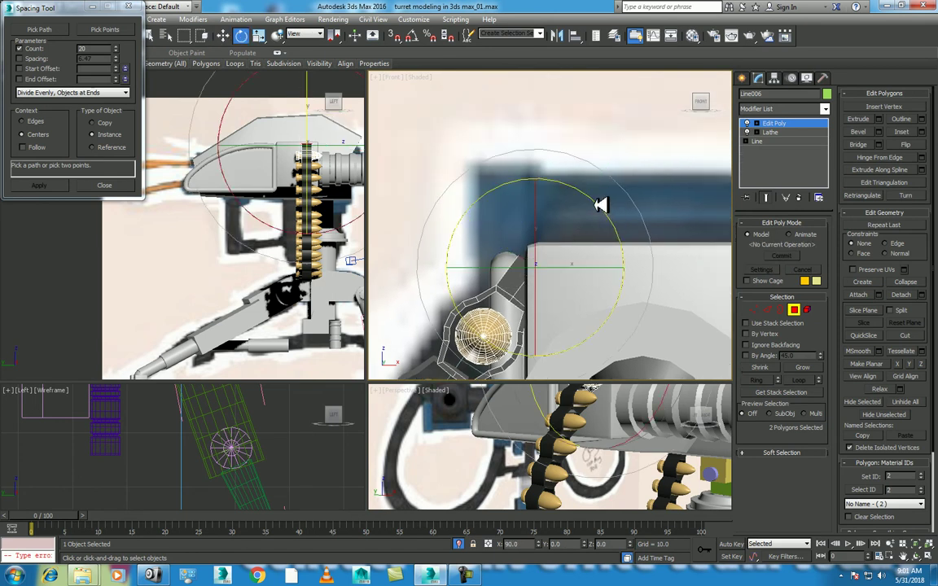
key(w)
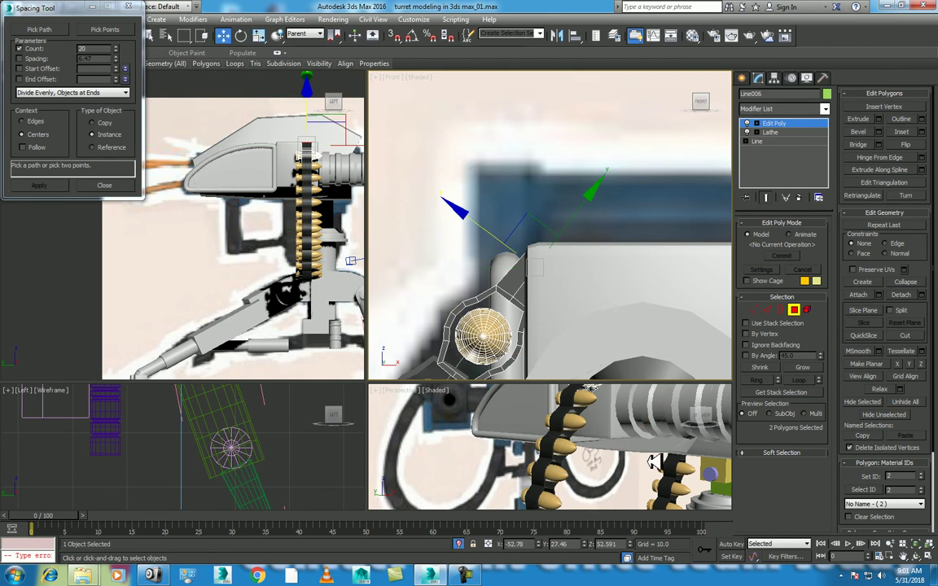
key(alt+w)
scroll(506, 353, down, 5)
Exit Edit Poly, select Cylinder004, maximize the Left view and close the Spacing Tool
scroll(507, 353, up, 2)
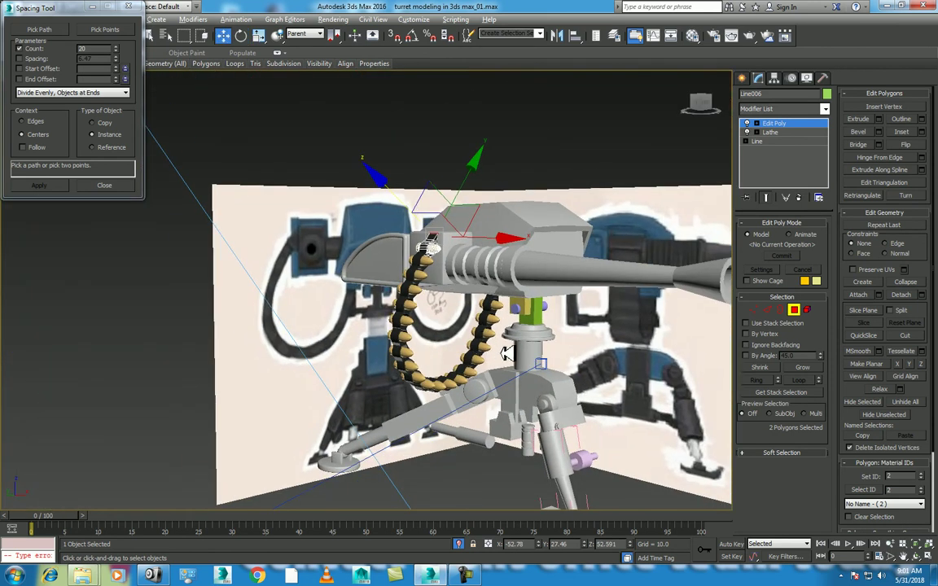
alt+middle_drag(507, 352, 509, 321)
mouse_move(529, 361)
alt+middle_down()
mouse_move(520, 351)
mouse_move(540, 373)
alt+middle_up()
right_click(524, 381)
click(569, 465)
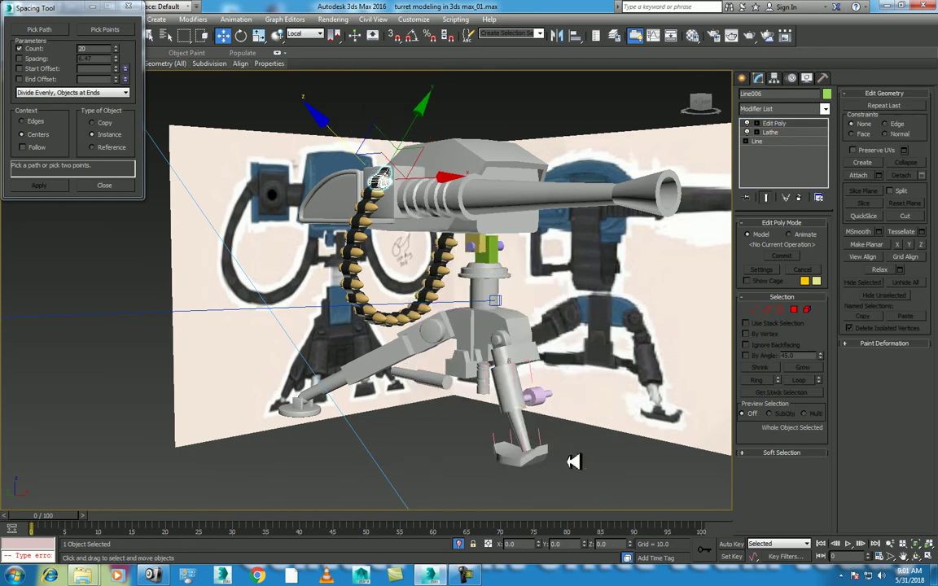
click(536, 424)
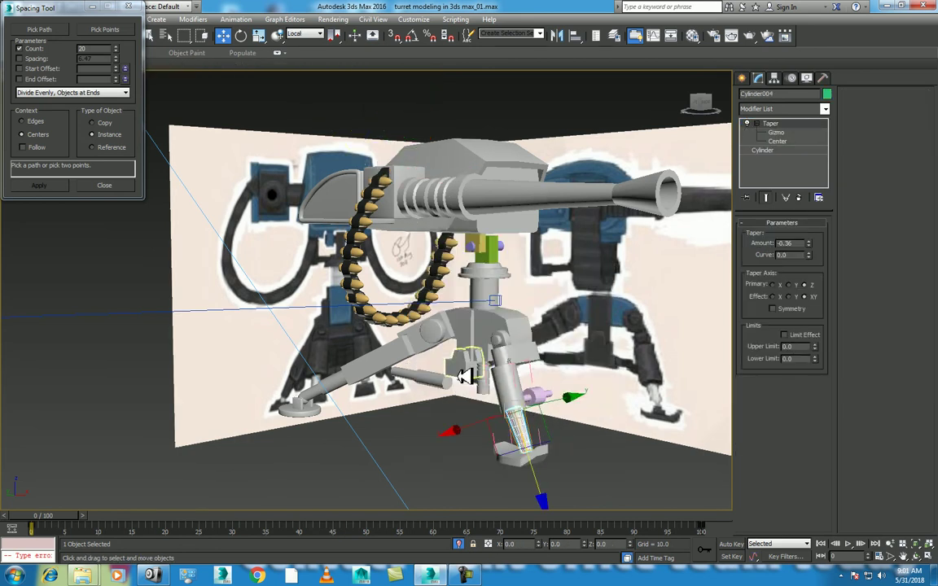
key(alt+w)
scroll(369, 358, down, 1)
middle_drag(369, 359, 309, 302)
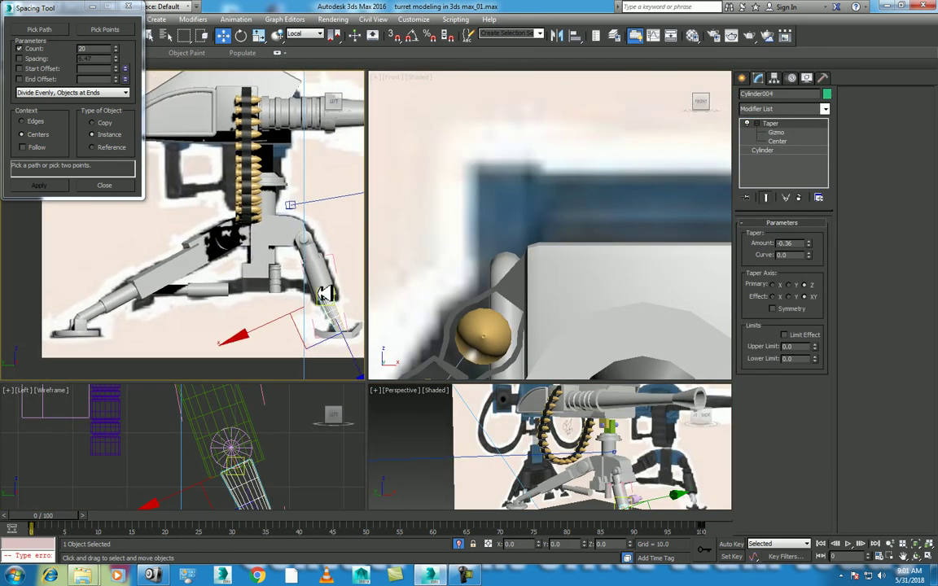
scroll(246, 182, up, 2)
key(alt+w)
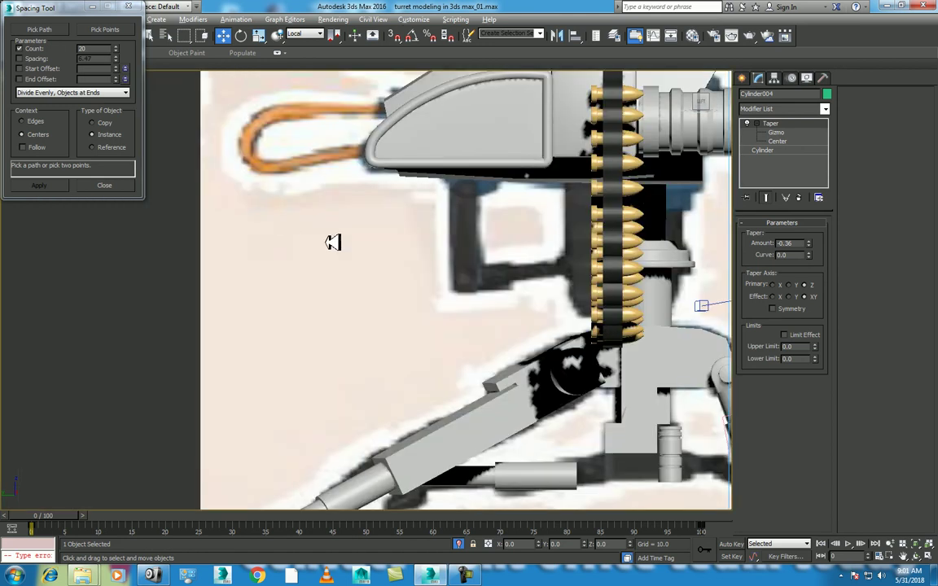
click(132, 8)
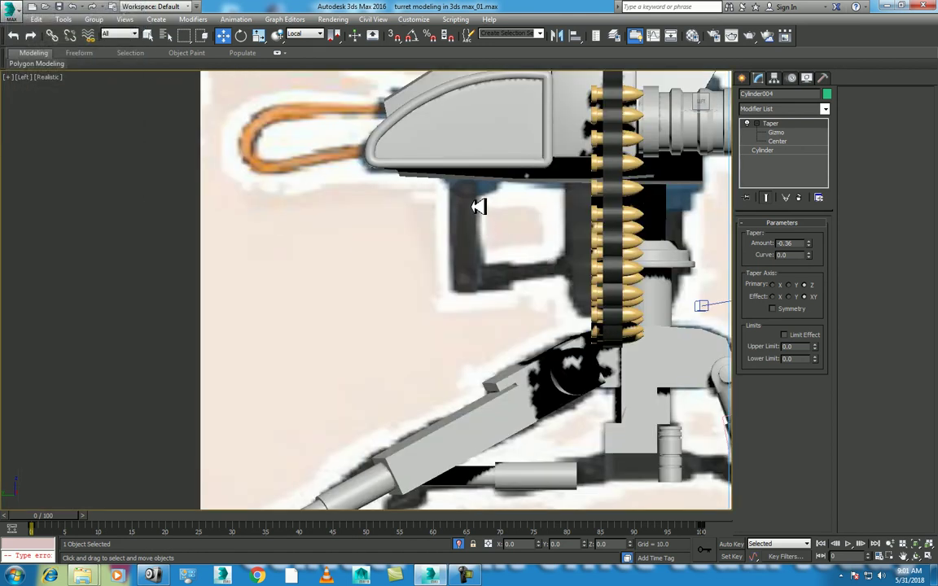
Open the turret reference image, zoom out to 100%, then in to 300% on the gun handle
click(152, 575)
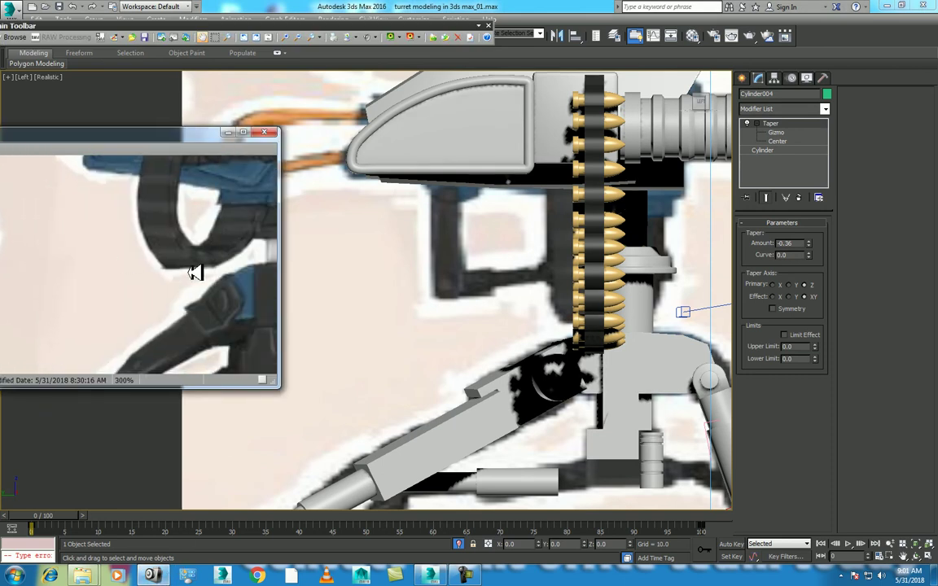
scroll(212, 283, down, 2)
scroll(207, 282, down, 1)
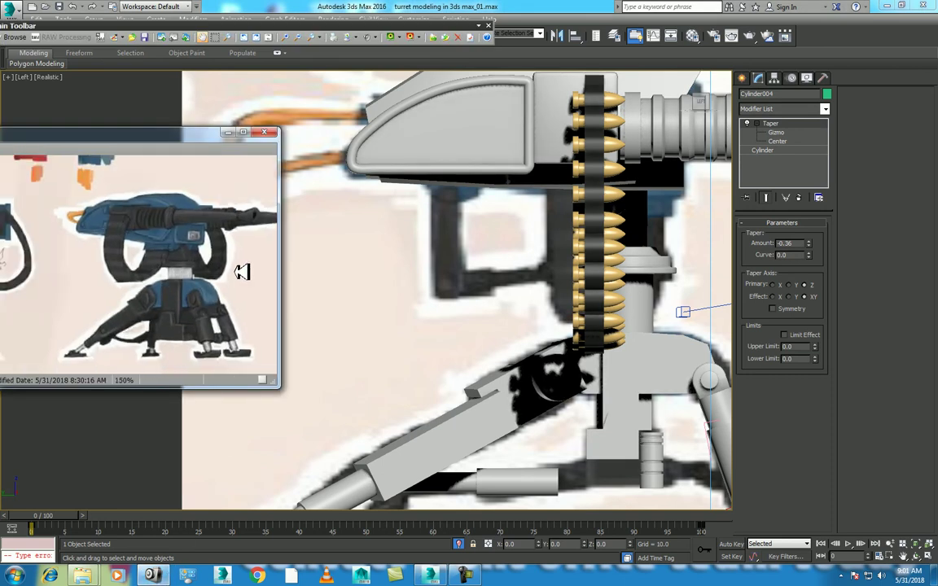
scroll(163, 277, down, 1)
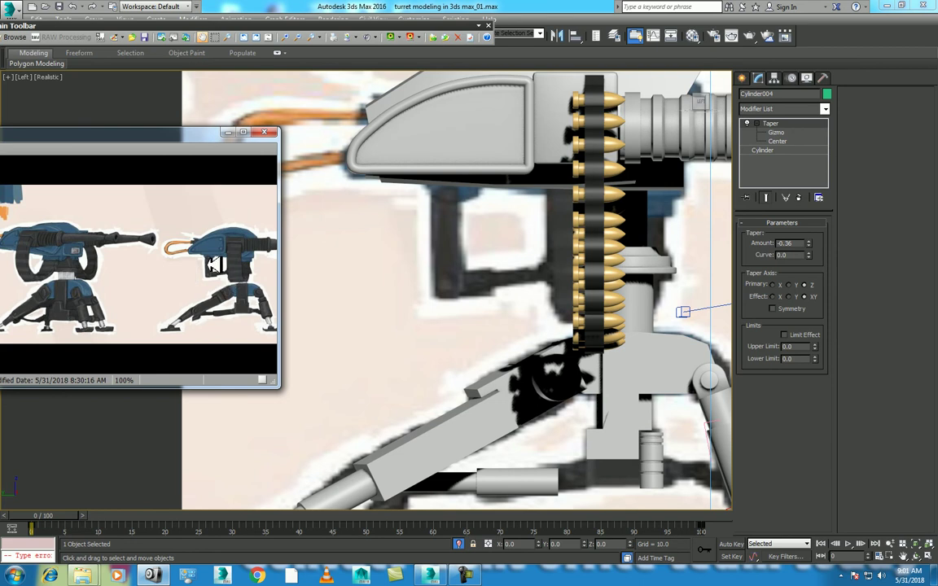
scroll(520, 285, up, 1)
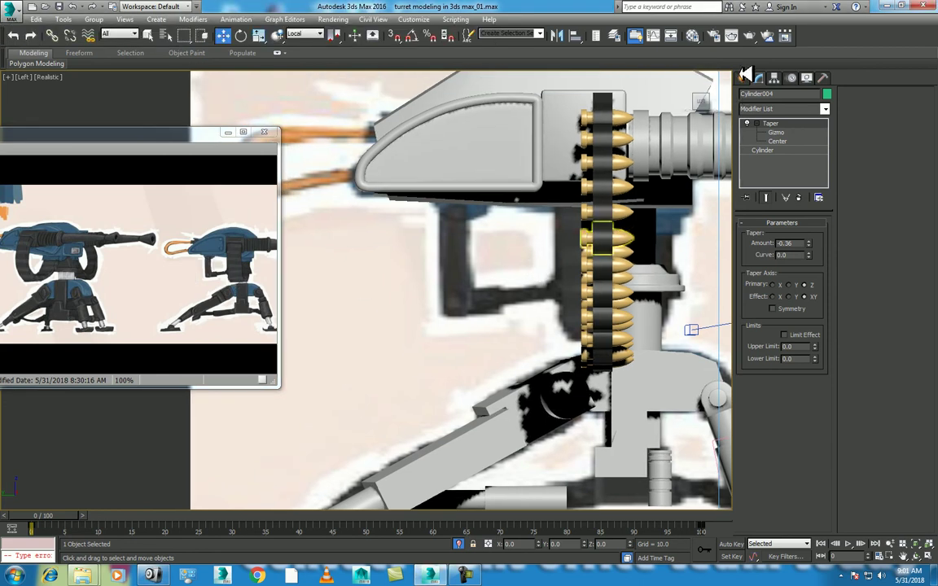
scroll(471, 279, up, 2)
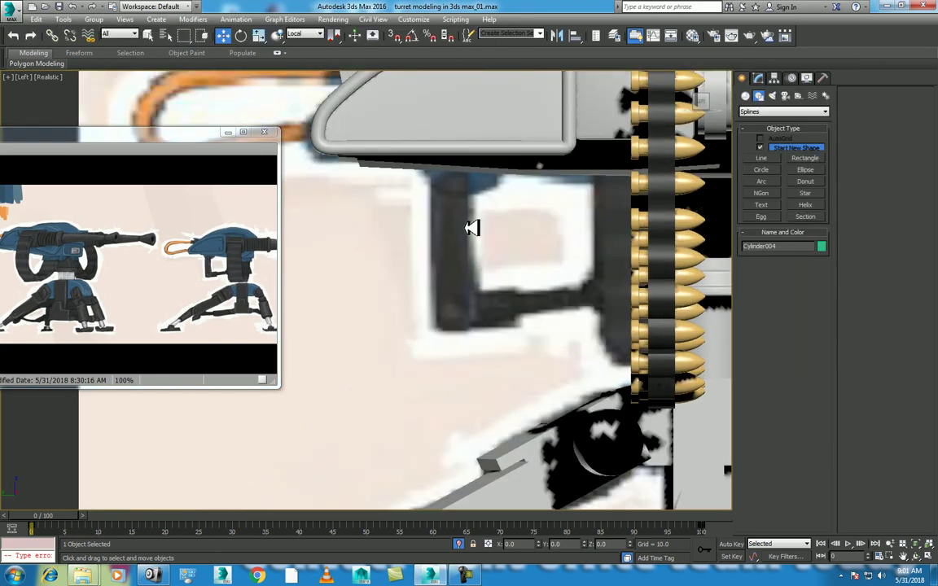
scroll(195, 256, up, 1)
scroll(193, 285, up, 1)
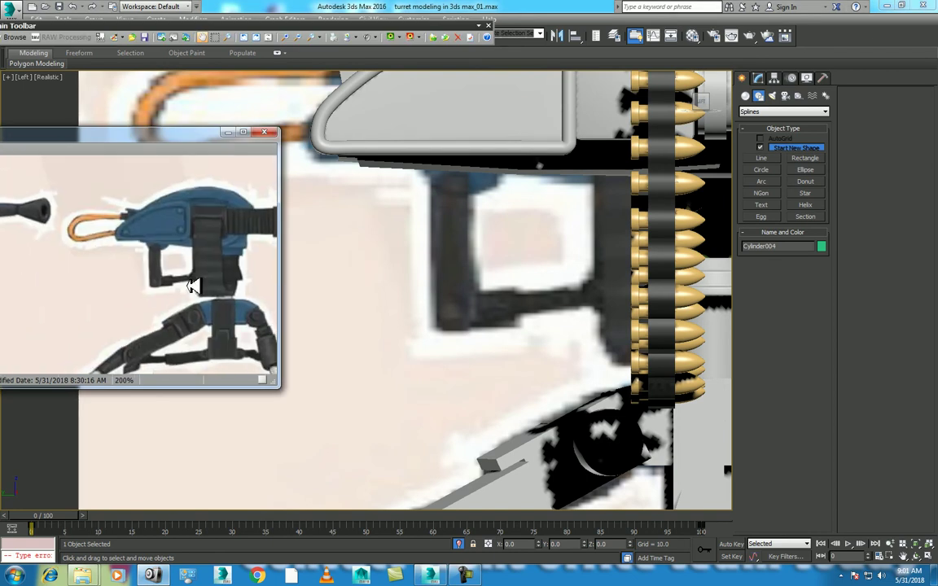
scroll(175, 277, up, 1)
scroll(163, 274, up, 1)
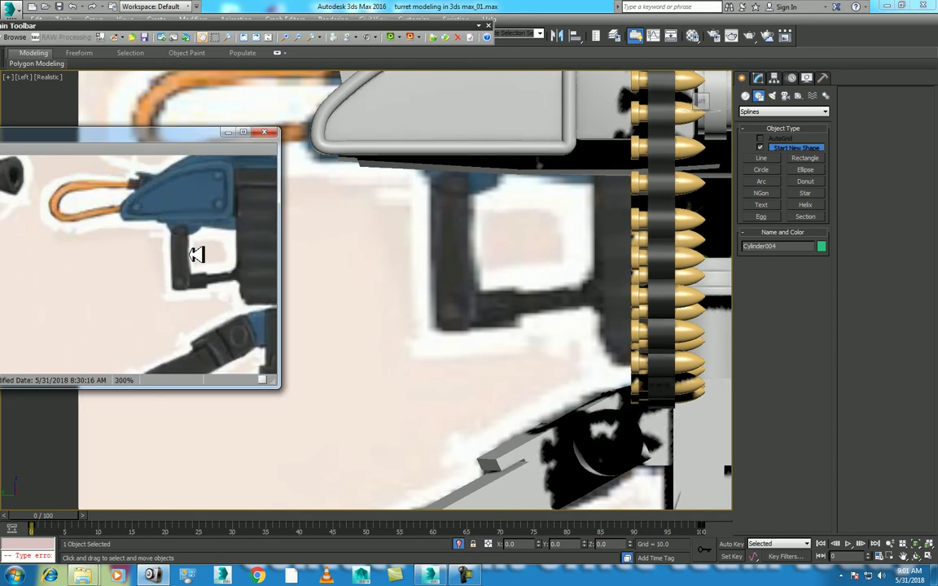
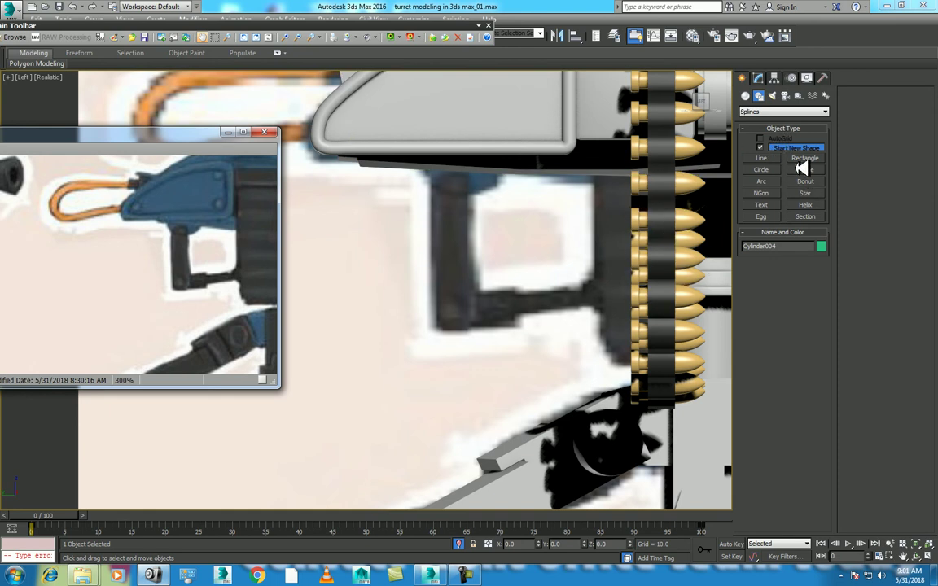
Draw a cylinder at the top of the leg strut in the Left view with 1 cap segment
click(750, 94)
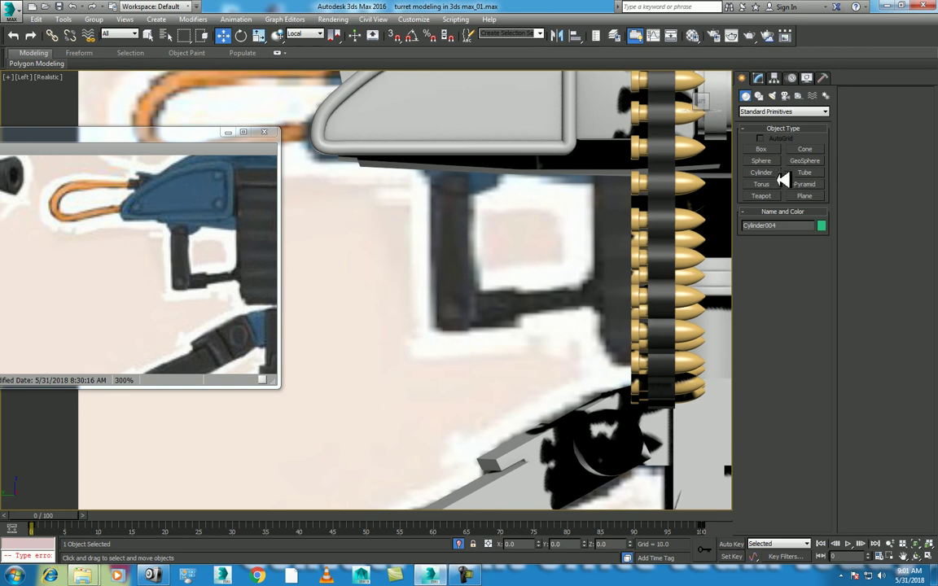
click(763, 172)
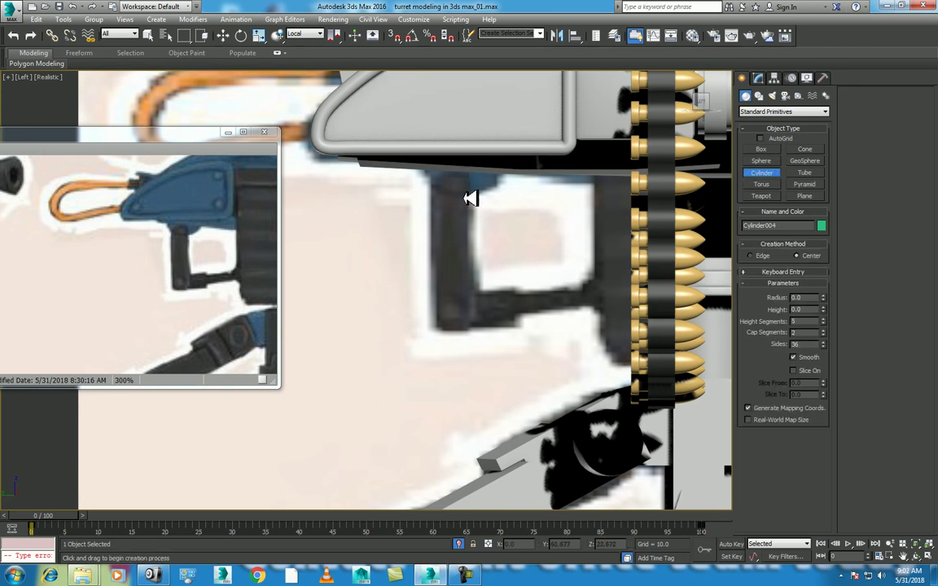
drag(448, 193, 468, 206)
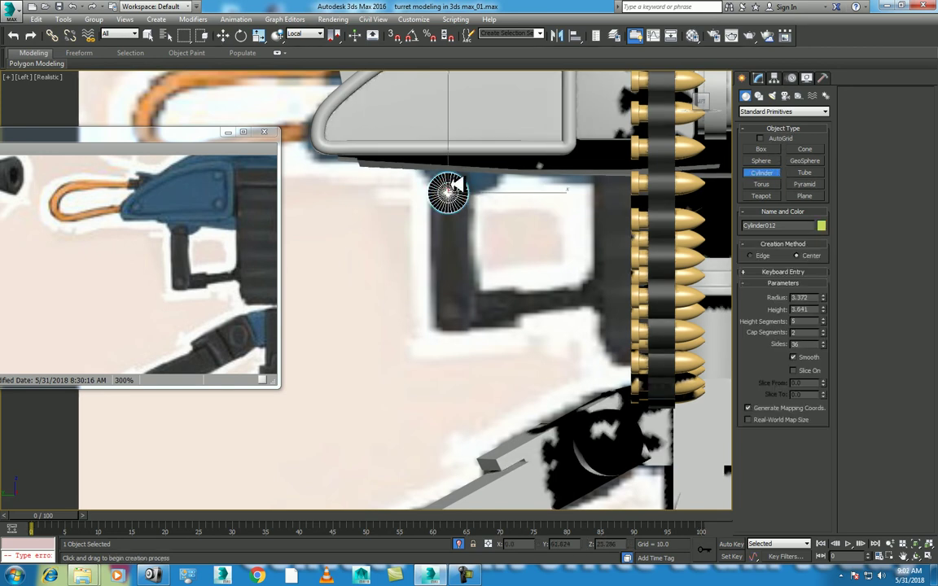
key(w)
click(760, 78)
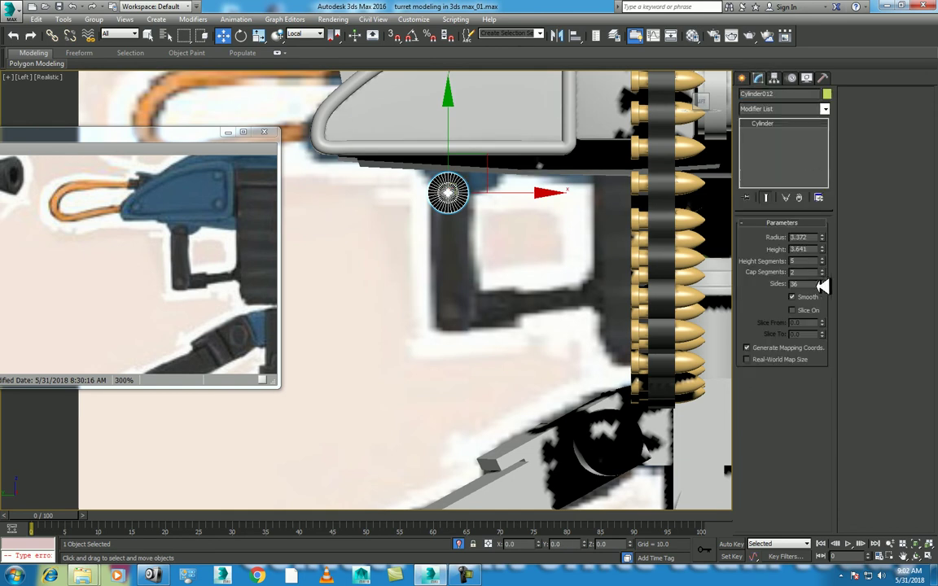
click(823, 275)
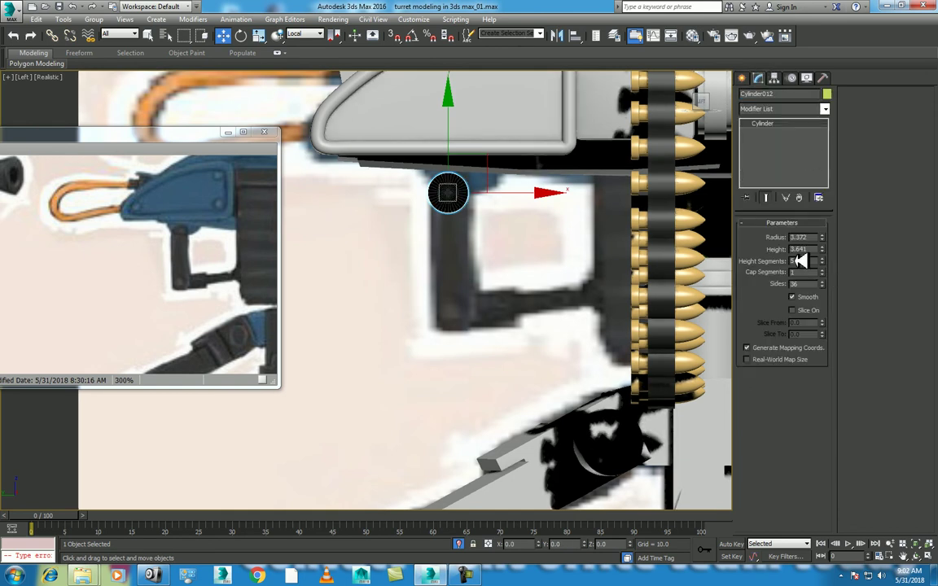
Move the cylinder left in the Front view to sit where the strut meets the body
scroll(538, 239, up, 2)
middle_drag(530, 250, 530, 259)
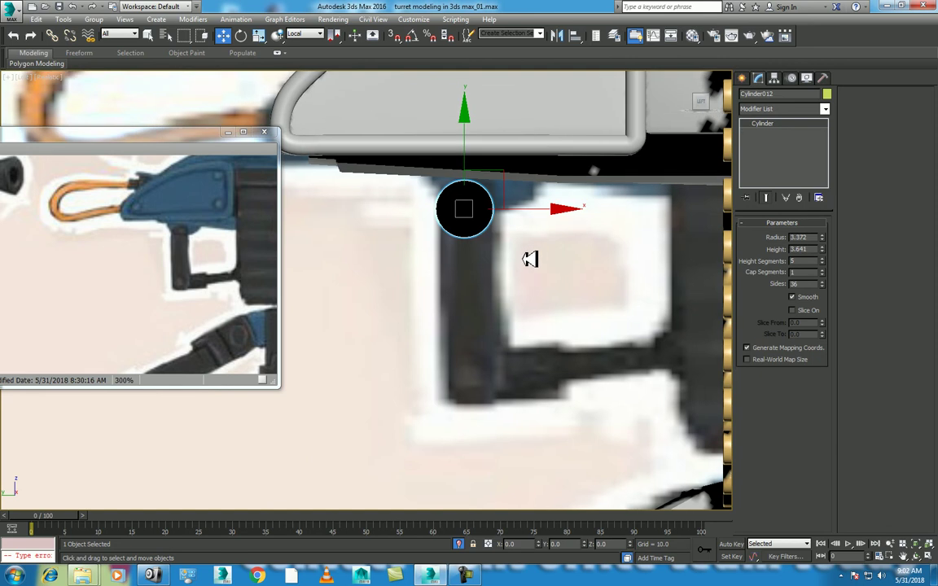
key(alt+w)
scroll(620, 162, down, 3)
scroll(628, 218, down, 2)
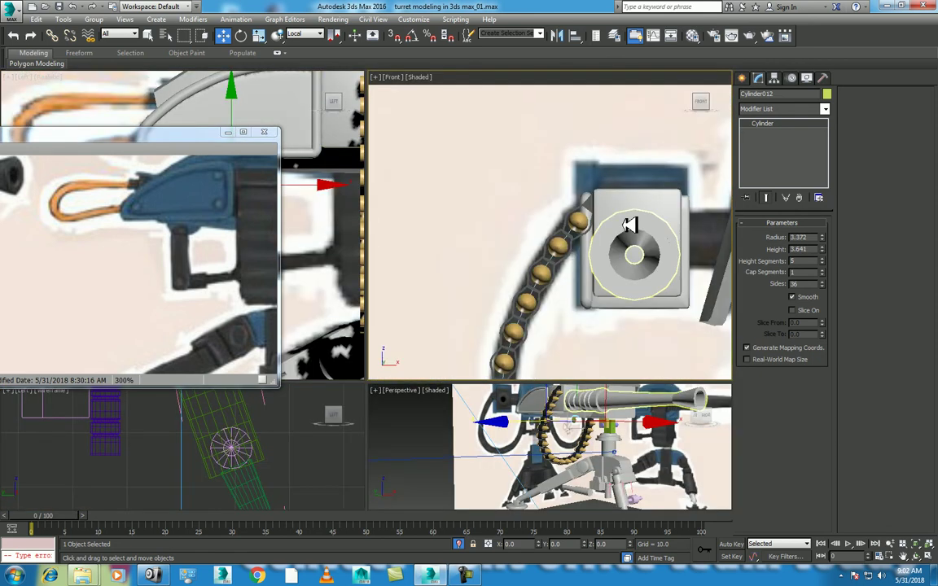
scroll(633, 242, up, 1)
scroll(633, 242, down, 3)
scroll(650, 262, down, 3)
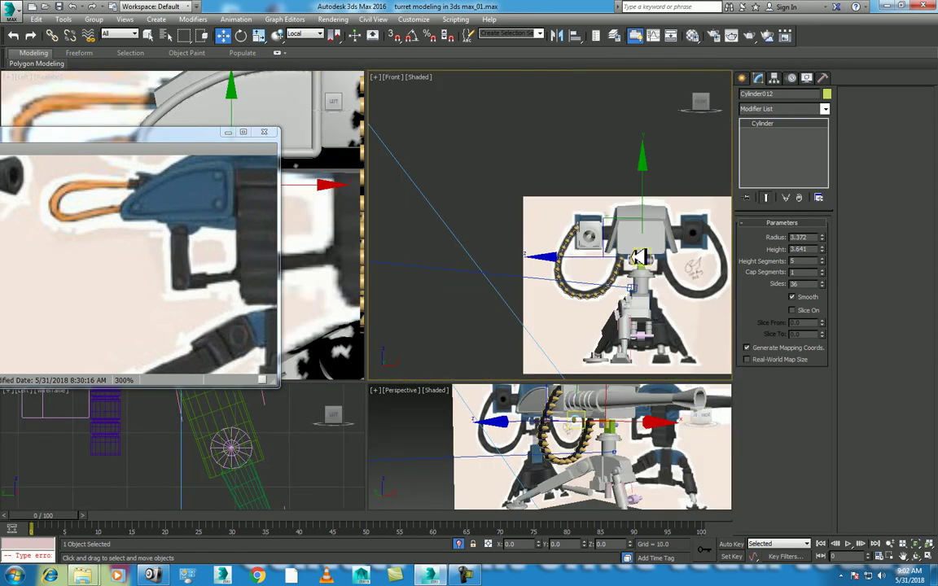
scroll(600, 261, up, 2)
drag(575, 255, 547, 255)
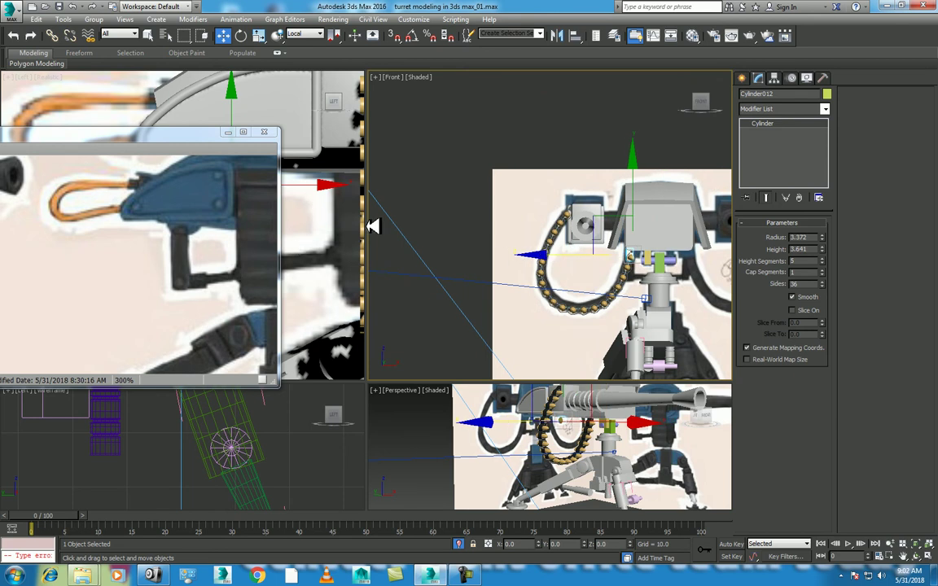
drag(372, 225, 450, 220)
scroll(391, 258, up, 2)
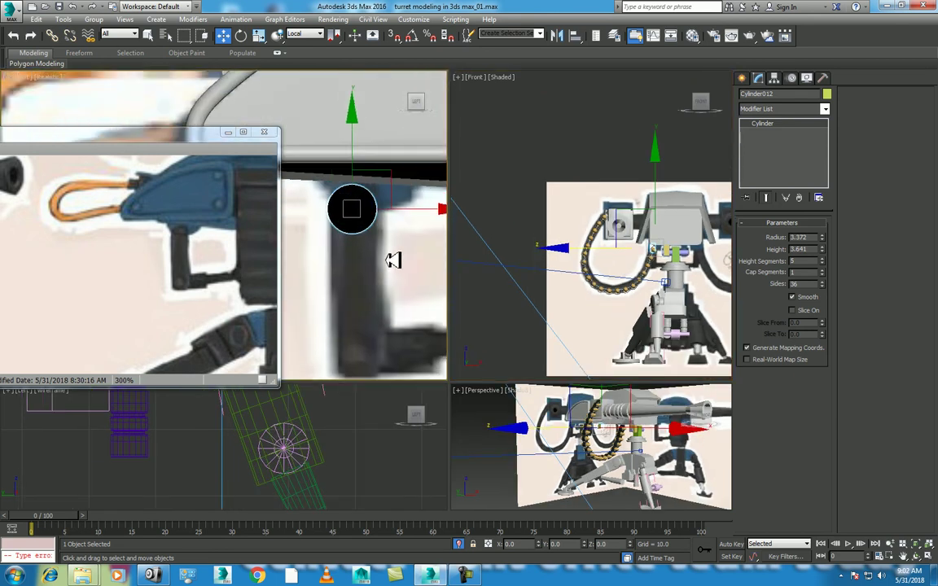
middle_drag(394, 258, 419, 281)
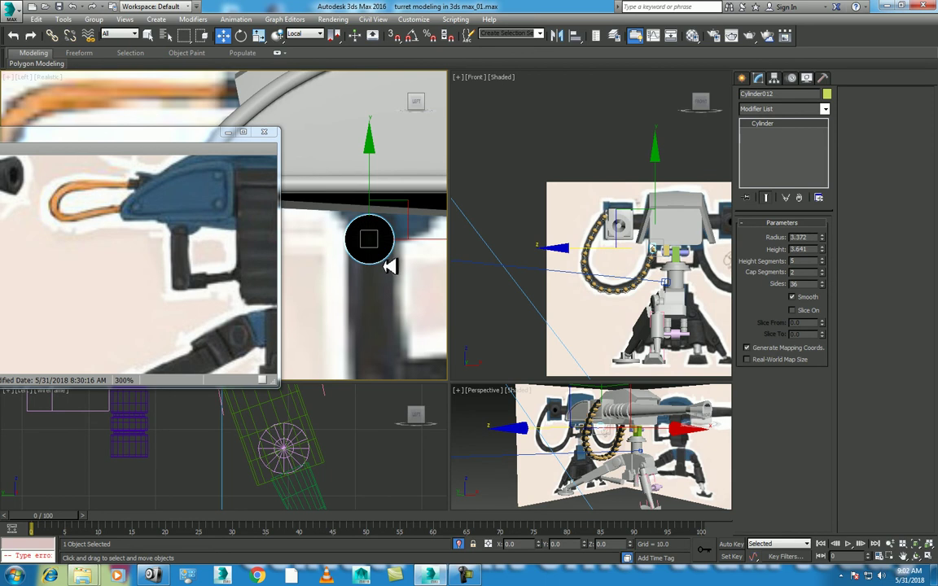
Reduce the cylinder to 18 sides, with edged faces shown for checking
key(F4)
scroll(394, 268, up, 1)
middle_drag(395, 268, 407, 299)
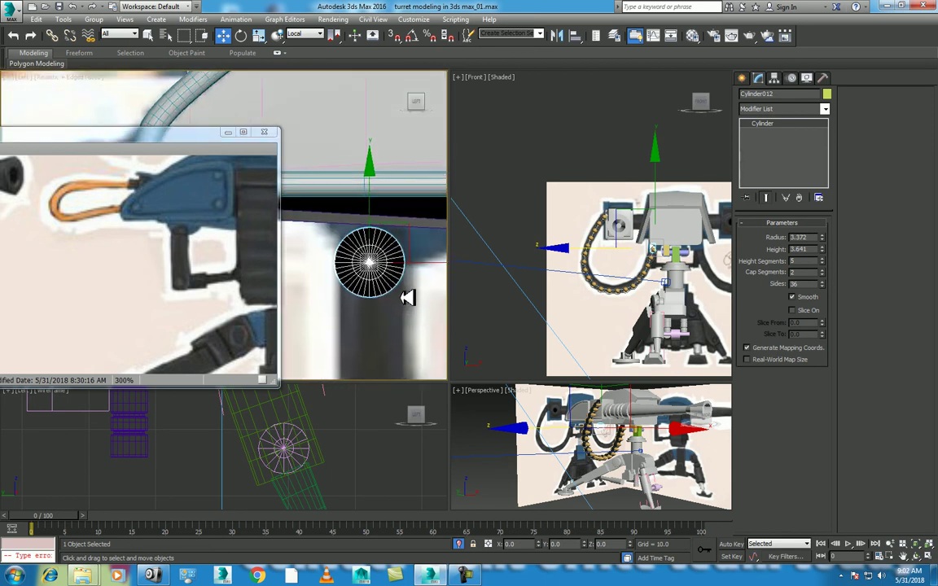
scroll(408, 298, up, 1)
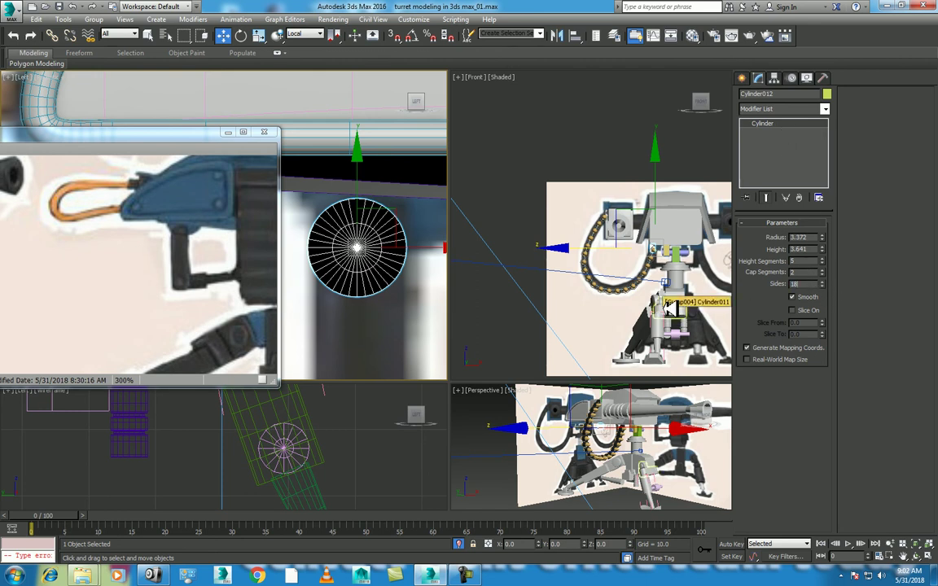
text(18)
key(Return)
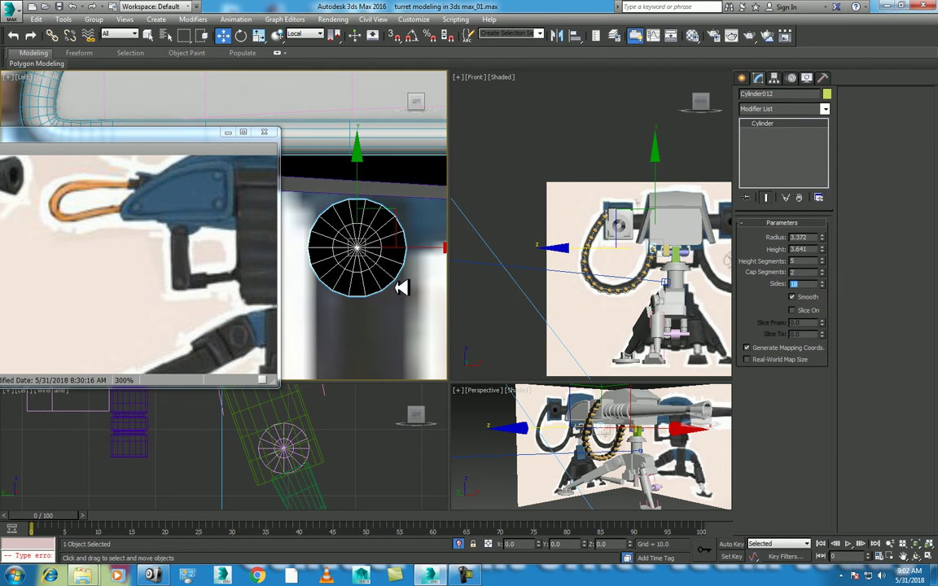
right_click(359, 261)
mouse_move(383, 373)
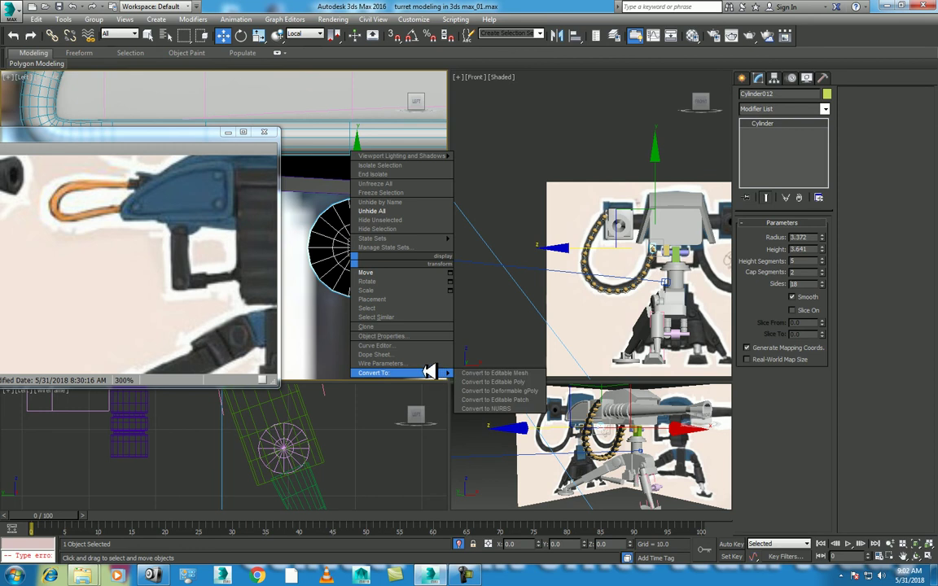
Convert the cylinder to an editable poly and select the vertices on one half
click(499, 390)
scroll(356, 252, down, 2)
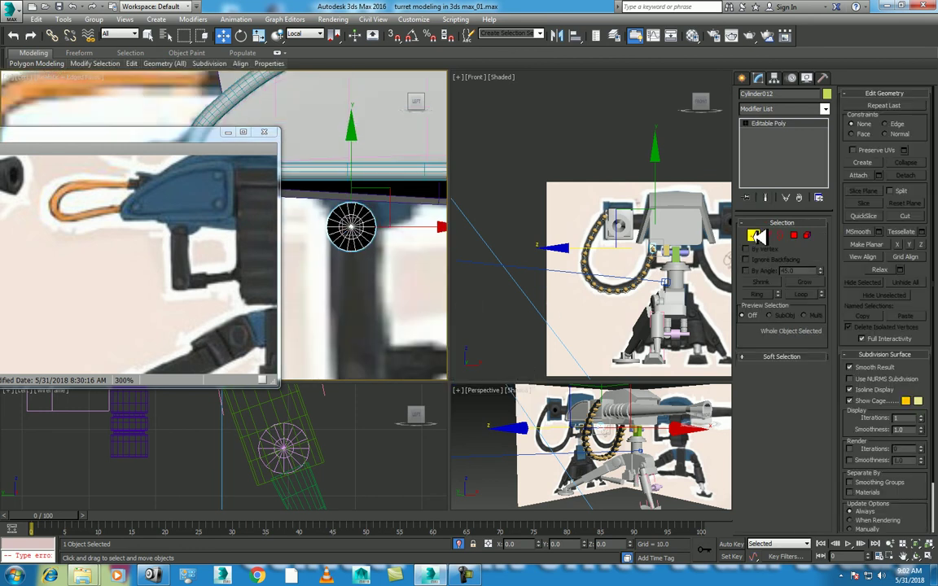
click(756, 236)
drag(403, 281, 289, 208)
middle_drag(407, 295, 403, 268)
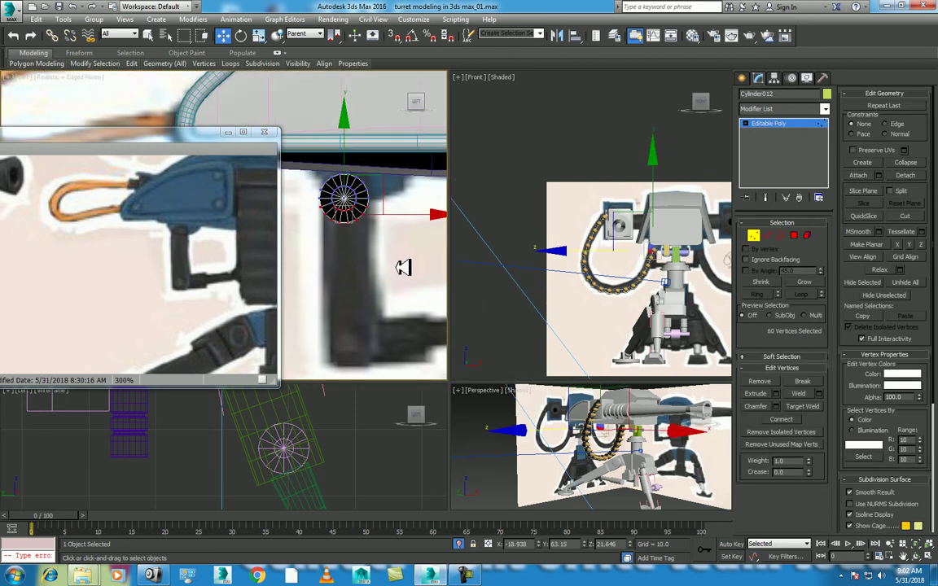
scroll(402, 266, up, 3)
middle_drag(446, 331, 456, 342)
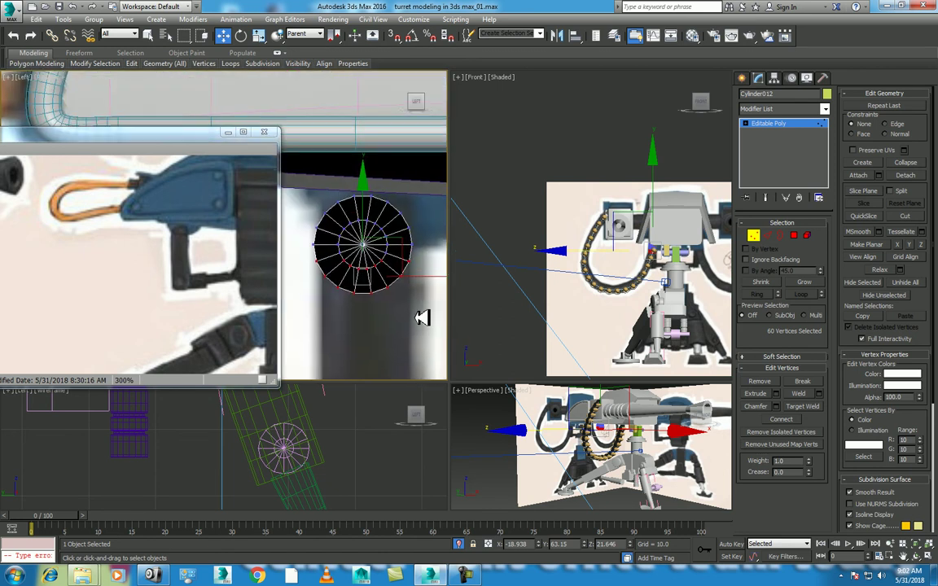
scroll(381, 283, down, 2)
middle_drag(381, 283, 360, 199)
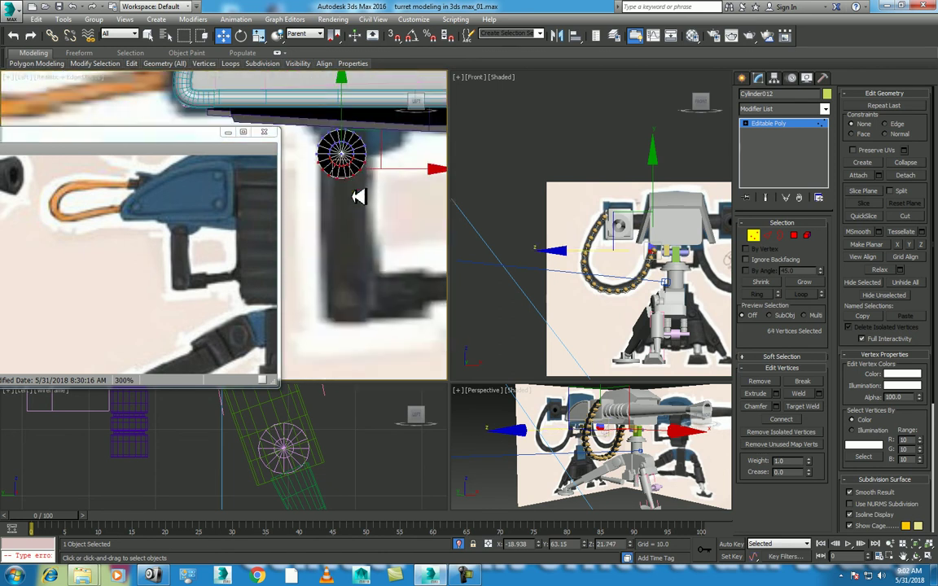
Drag the selected vertices down to stretch the cylinder into a long capsule, then leave Vertex mode
drag(347, 85, 372, 223)
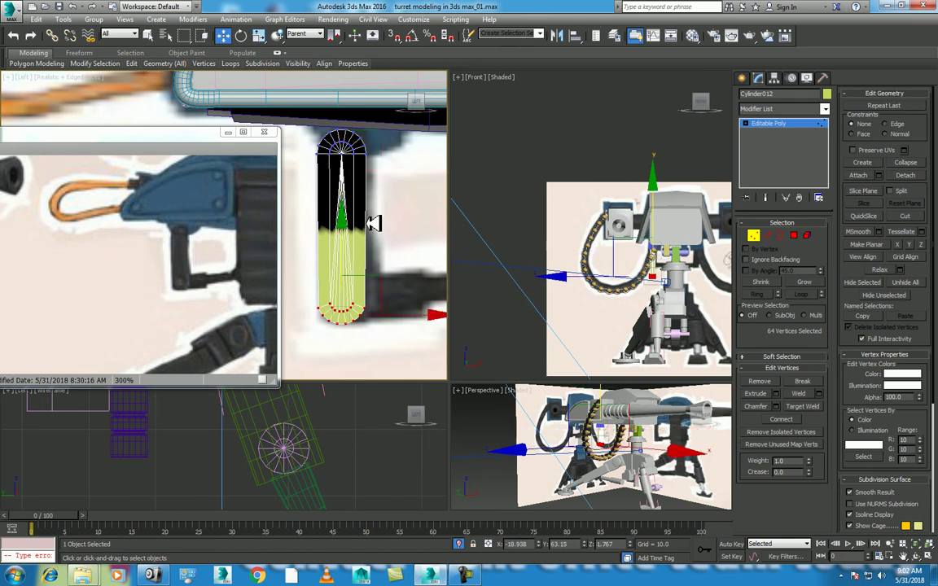
scroll(374, 222, up, 1)
scroll(362, 192, up, 1)
click(346, 169)
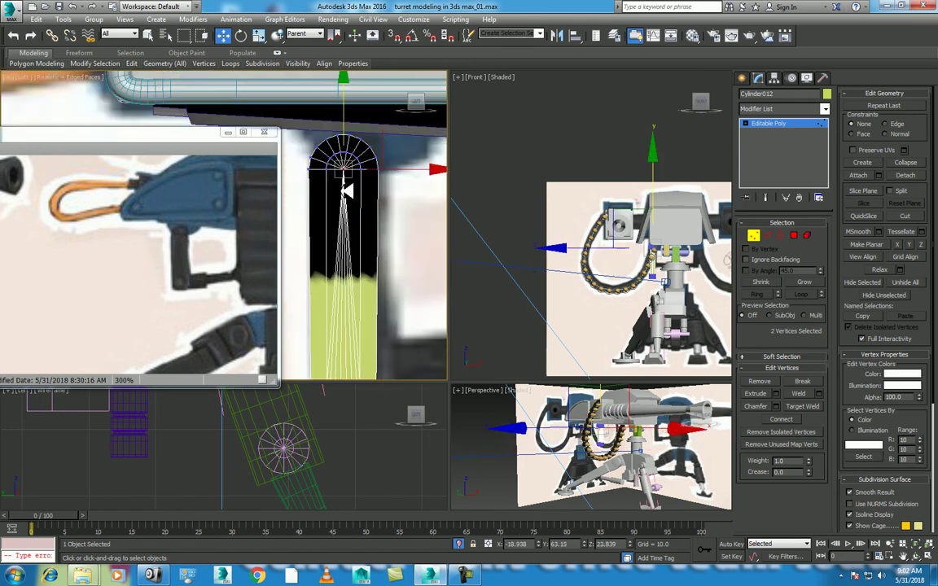
click(350, 198)
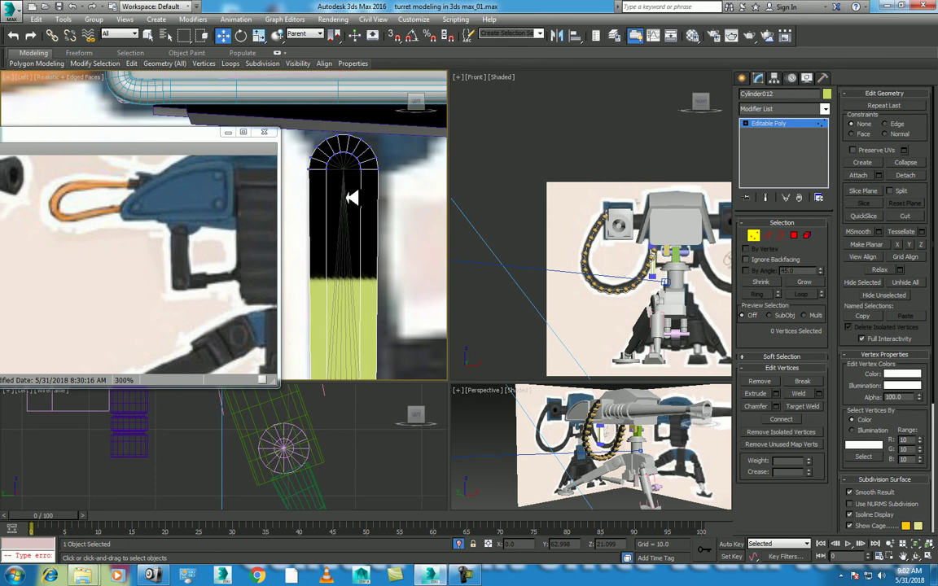
middle_drag(359, 162, 370, 139)
scroll(367, 244, down, 1)
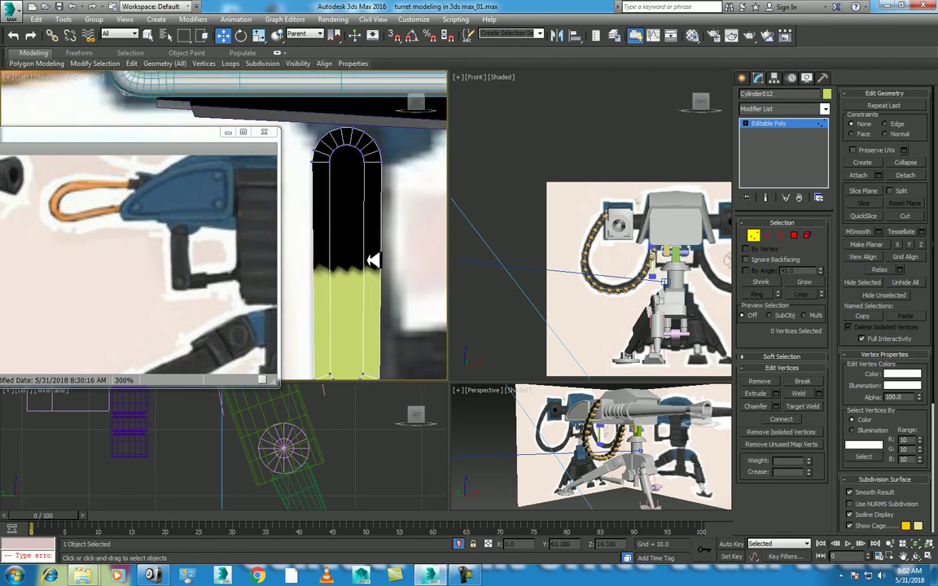
scroll(371, 253, down, 1)
scroll(373, 248, down, 2)
right_click(372, 210)
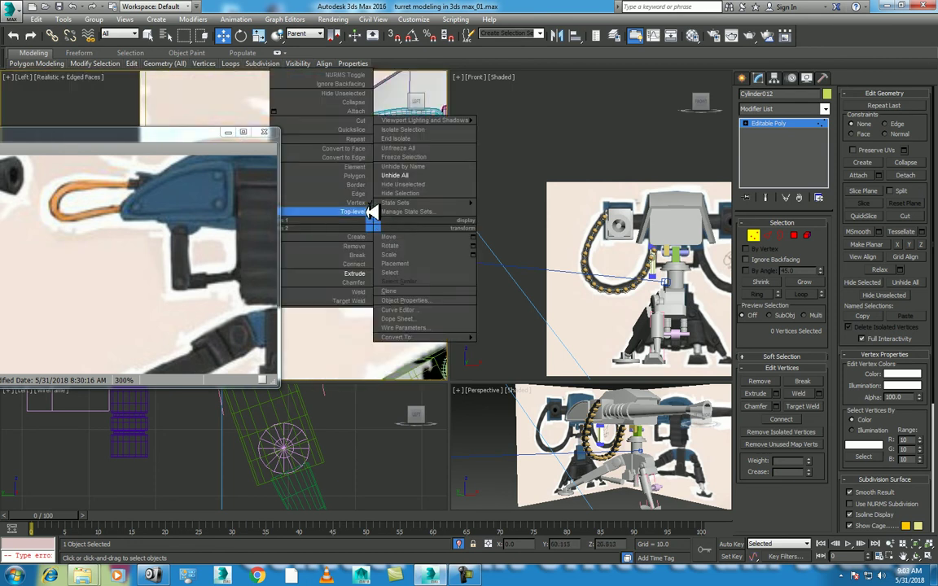
click(347, 208)
key(alt+w)
middle_drag(407, 265, 573, 277)
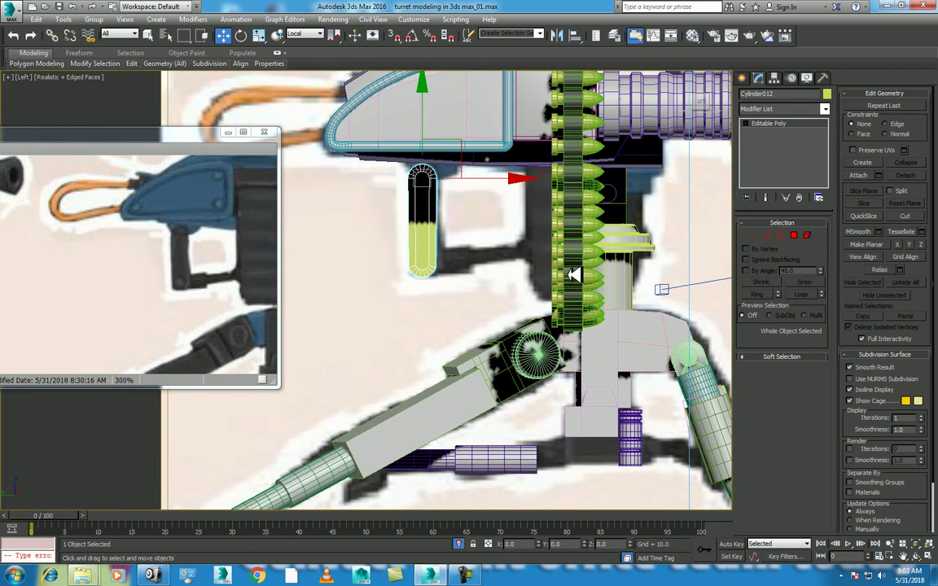
Open both grouped leg-part groups so their parts can be edited
click(540, 360)
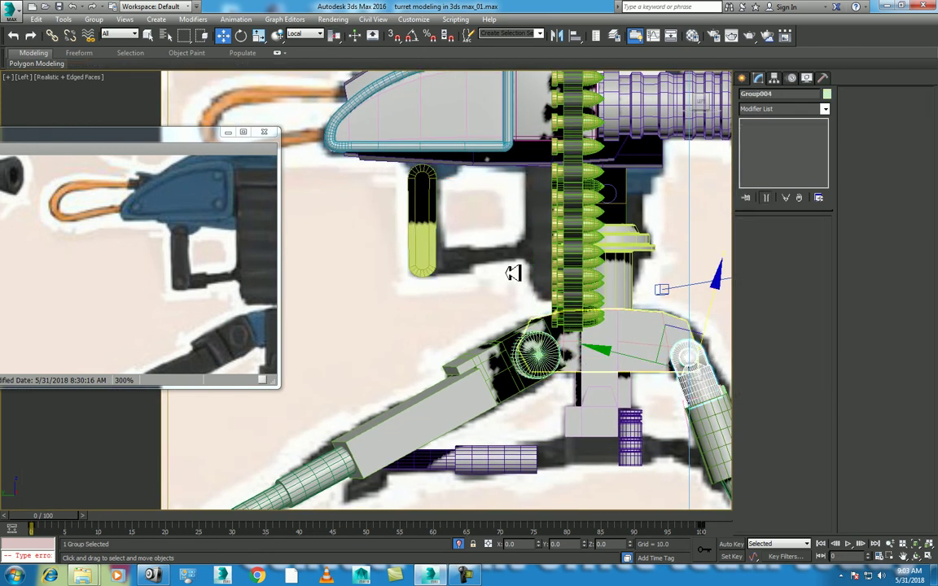
click(94, 18)
click(122, 61)
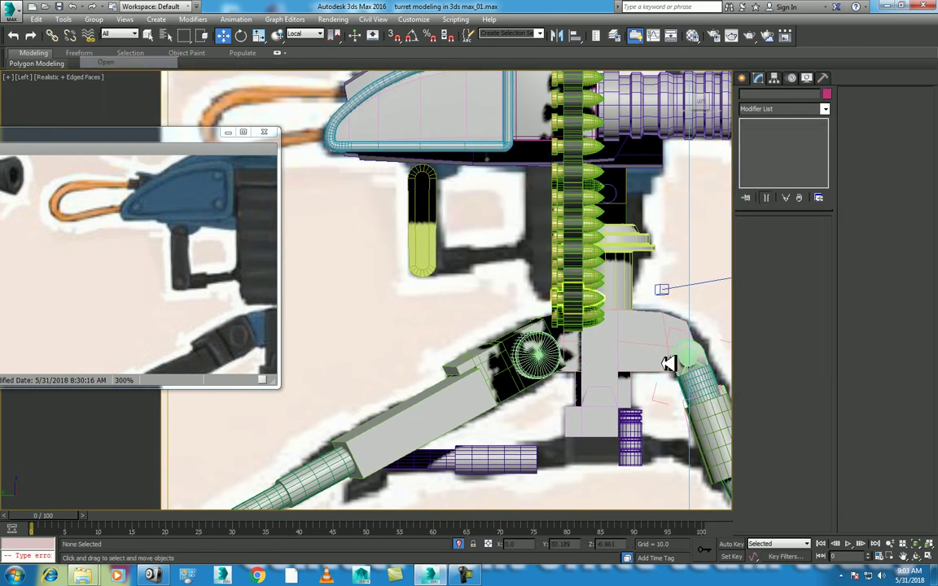
click(681, 359)
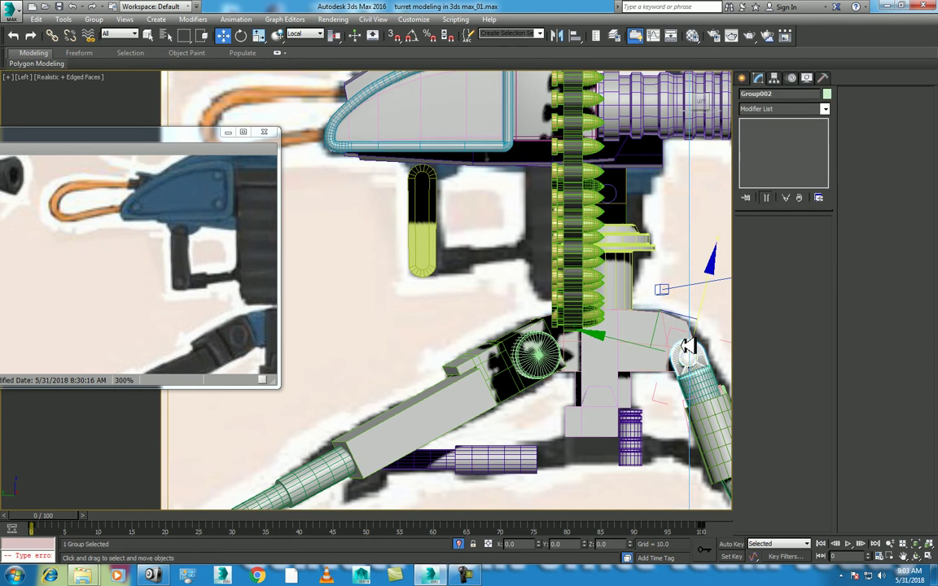
click(94, 19)
click(107, 61)
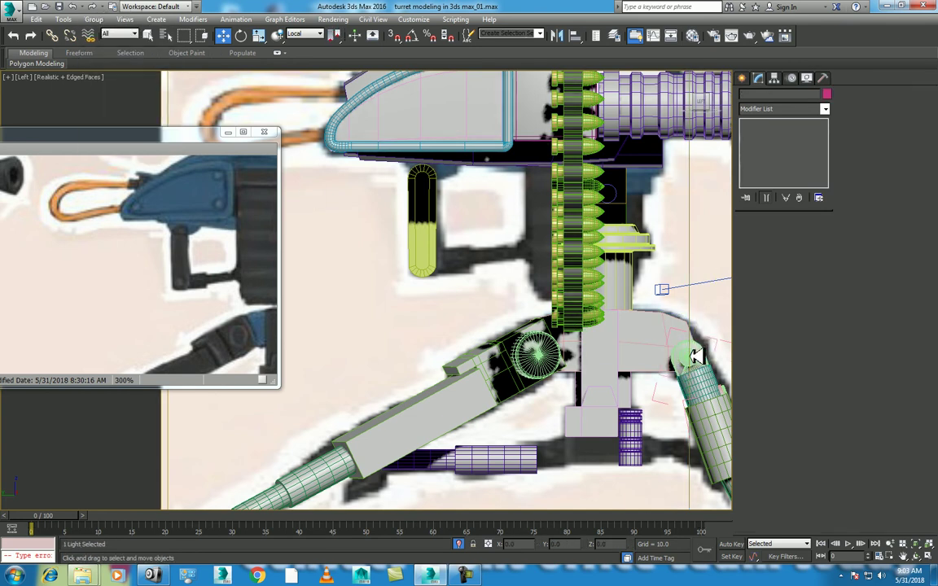
Clone the chamfer cylinder above the strut and move the copy toward the strut top
click(669, 316)
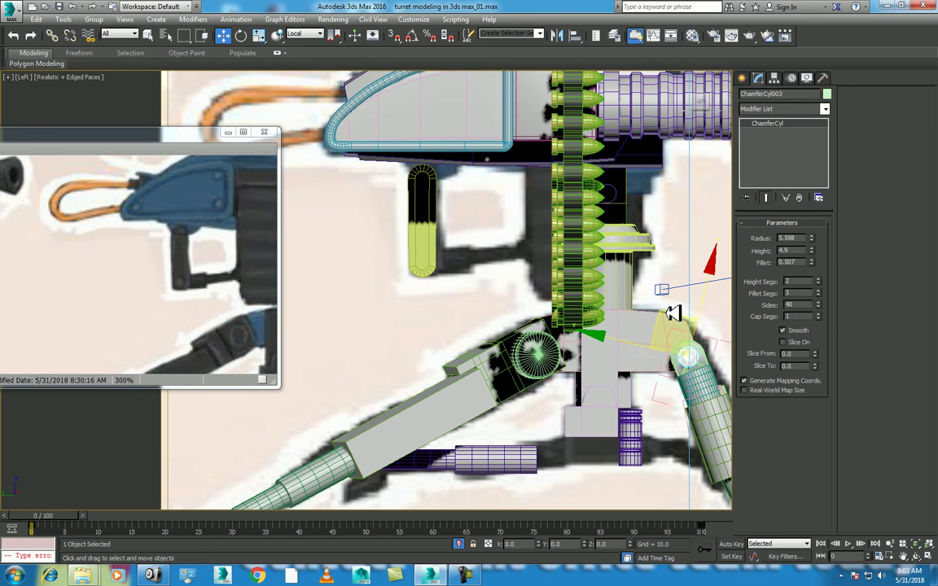
click(399, 167)
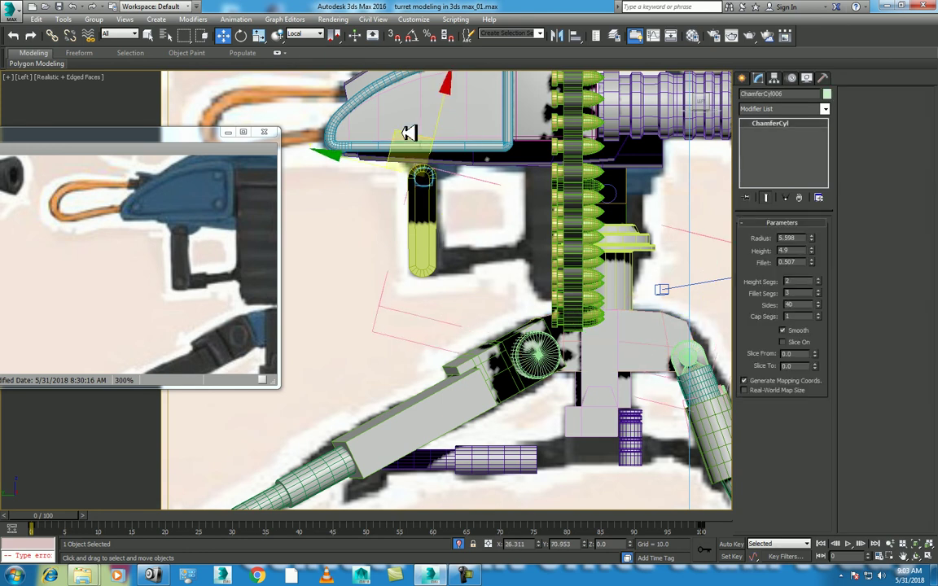
key(ctrl+v)
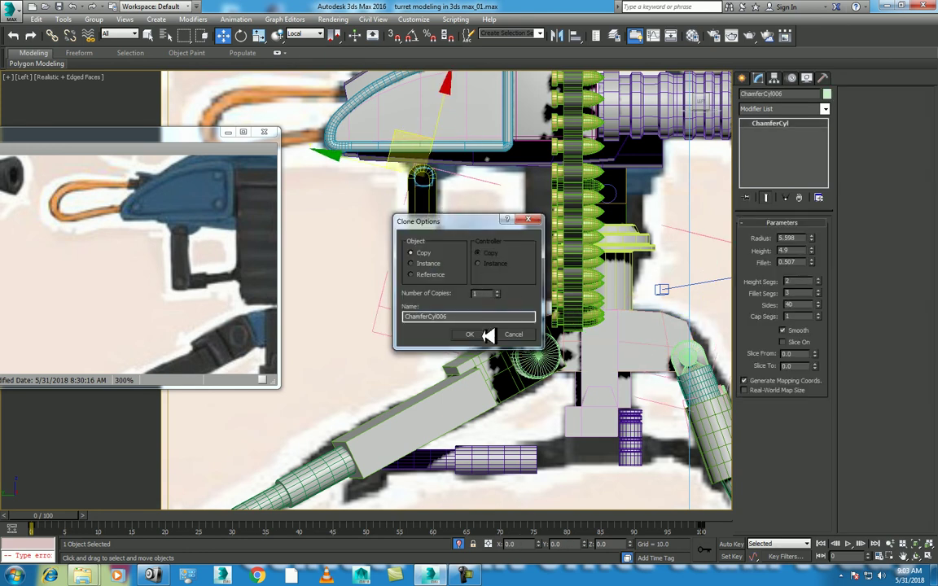
click(480, 335)
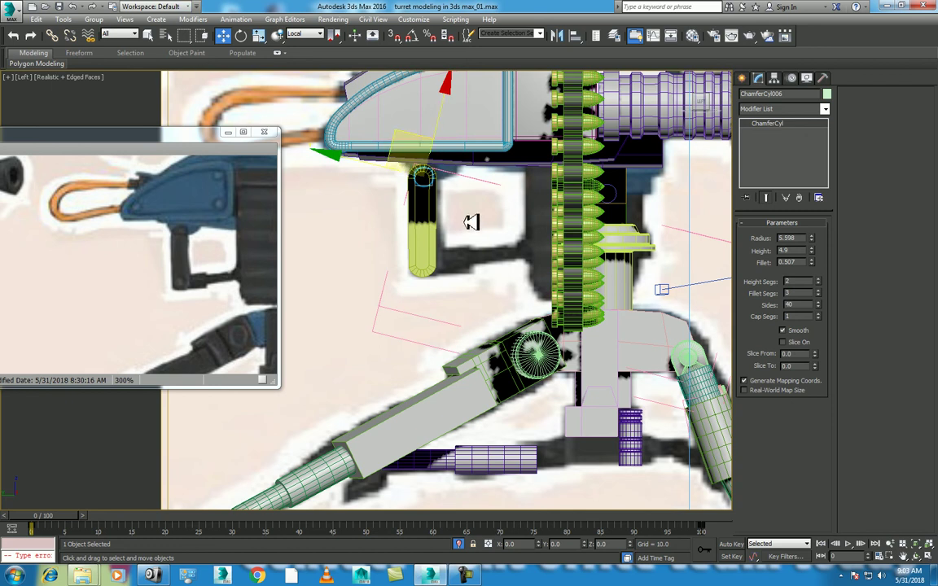
middle_drag(471, 222, 487, 244)
key(f)
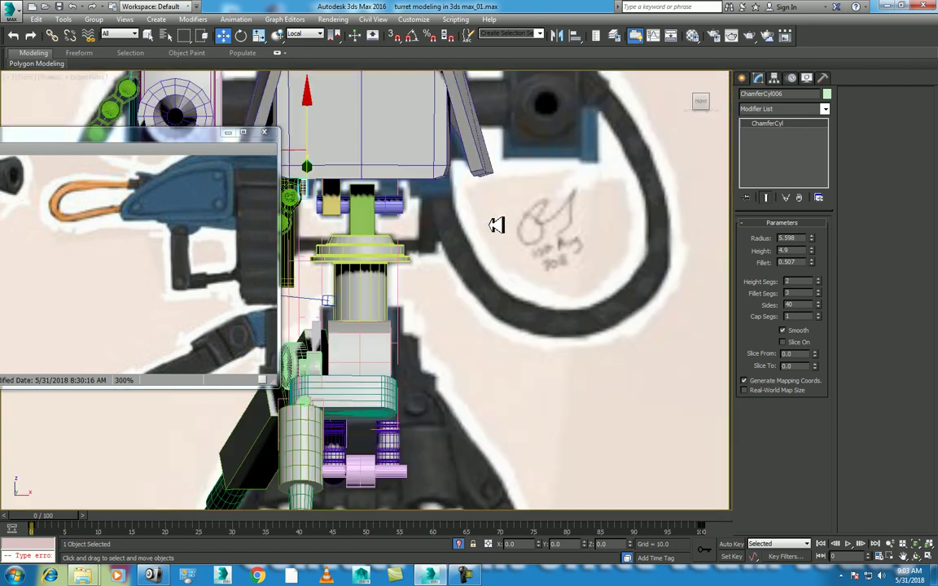
scroll(522, 250, up, 5)
scroll(559, 252, up, 2)
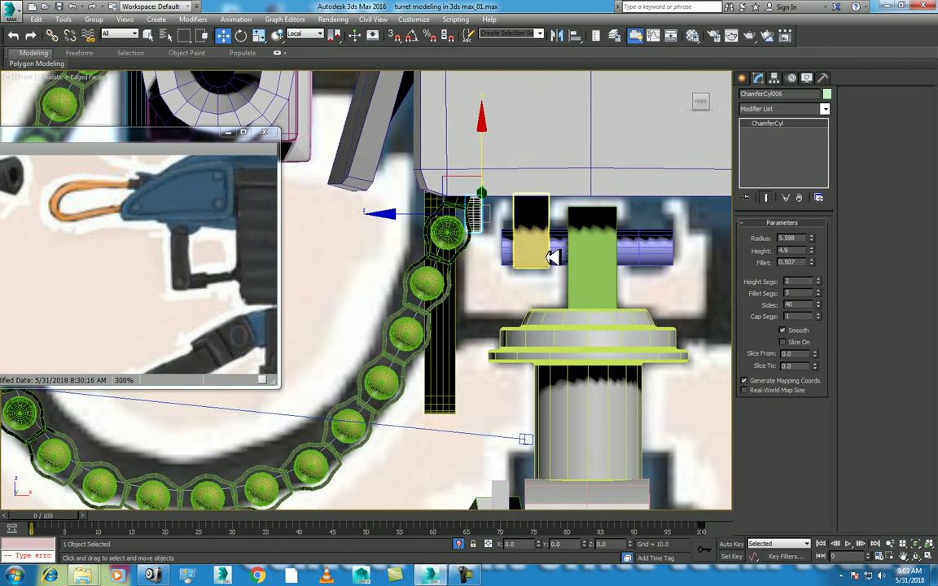
key(F3)
scroll(503, 235, up, 1)
drag(426, 221, 369, 222)
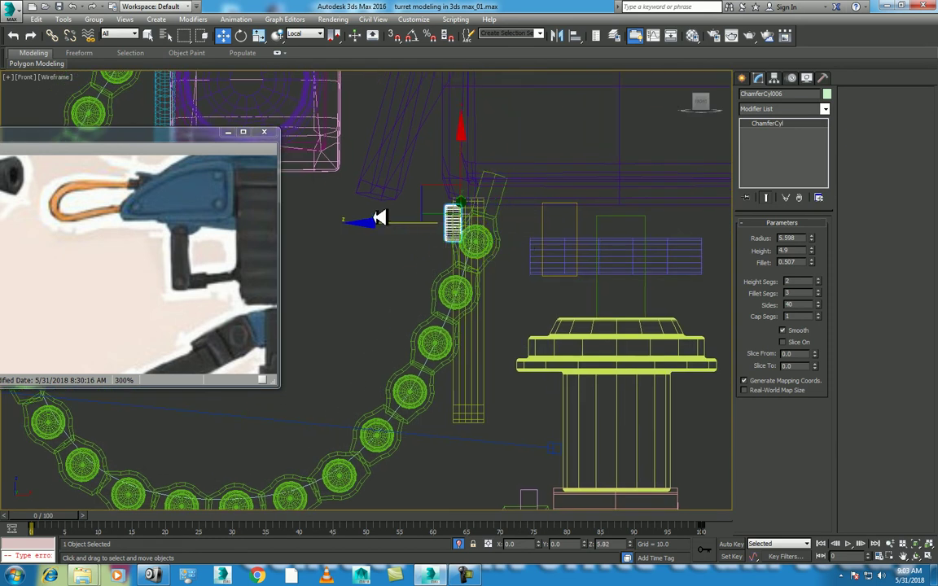
Place the copy on the strut's top end and set the reference coordinate system to View
middle_drag(509, 251, 534, 266)
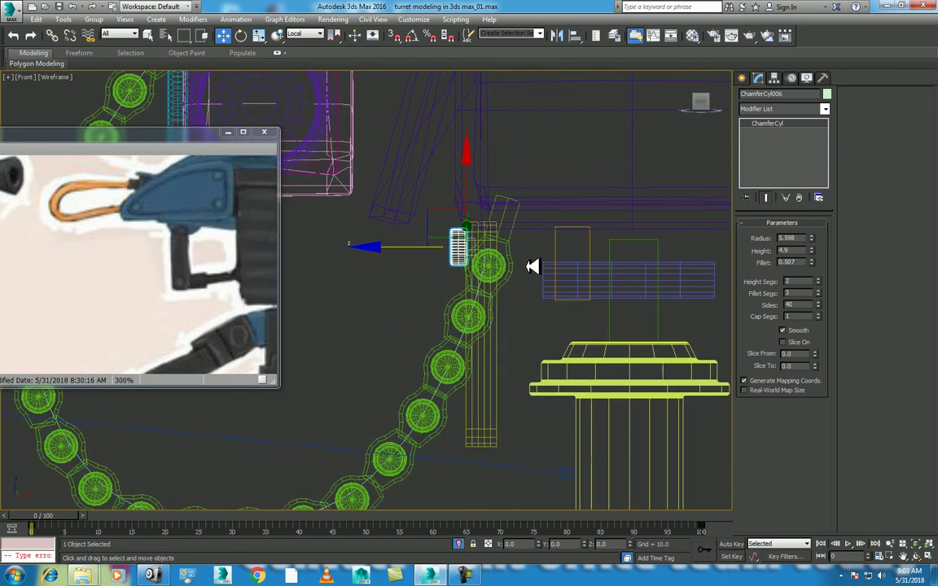
key(l)
key(z)
scroll(564, 259, down, 1)
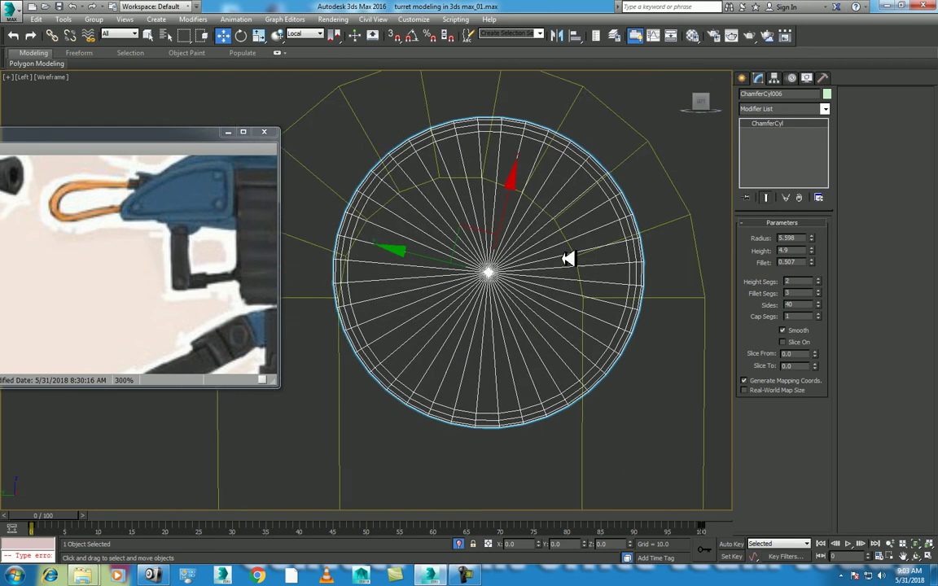
scroll(550, 268, down, 4)
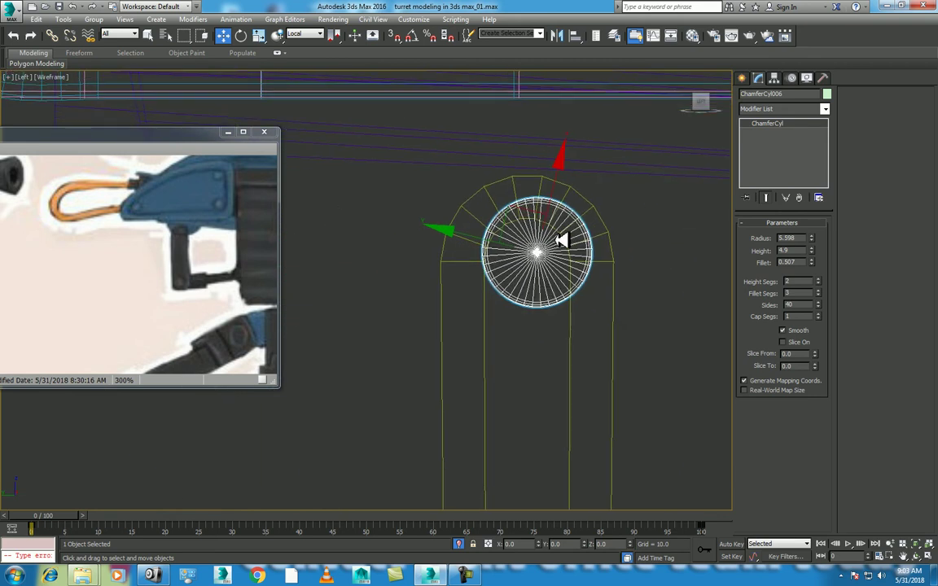
drag(535, 209, 516, 218)
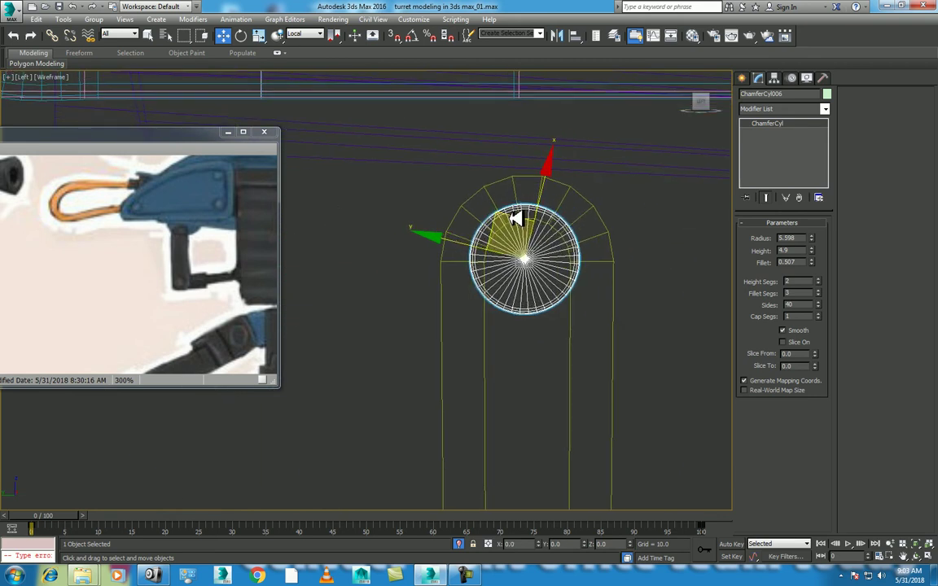
scroll(489, 240, down, 2)
scroll(499, 317, down, 1)
scroll(547, 239, down, 1)
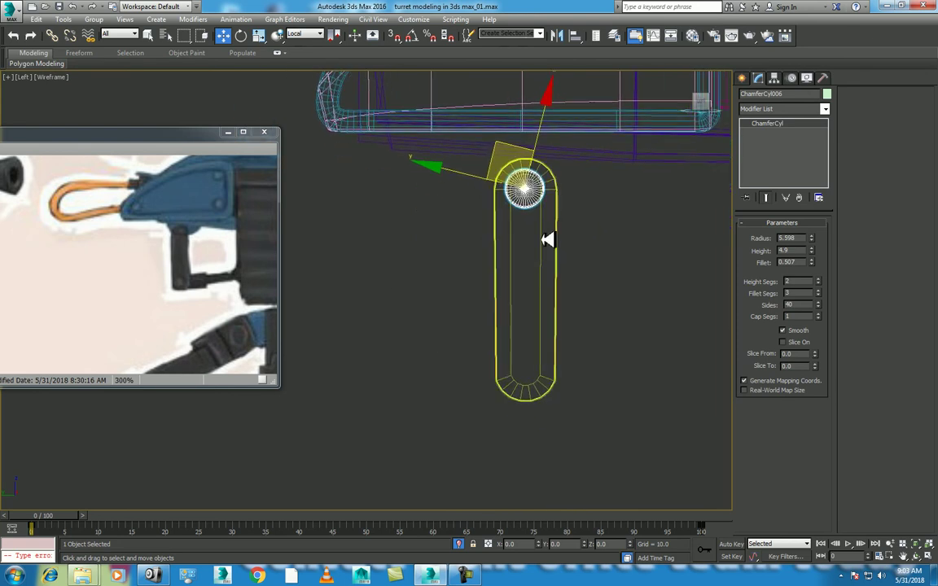
click(305, 35)
click(303, 44)
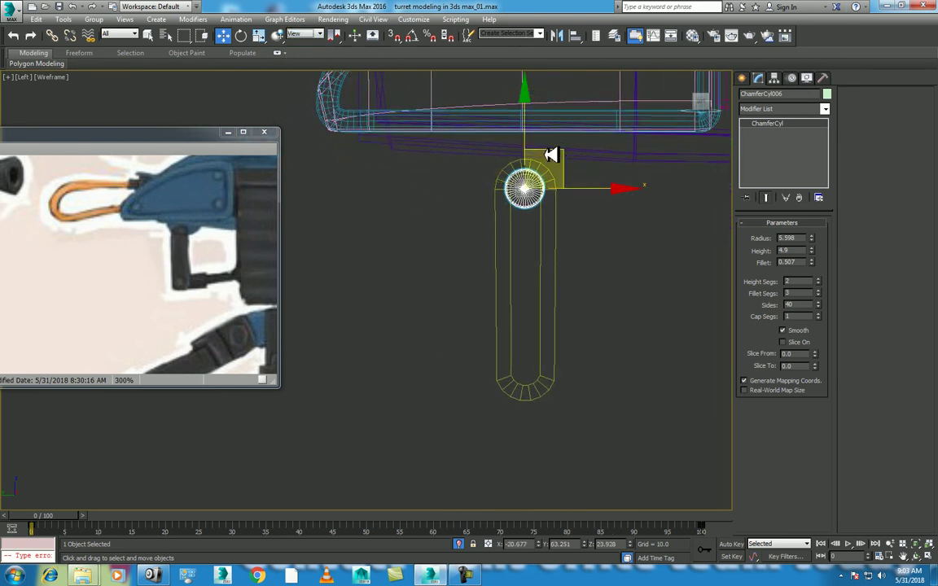
Centre-align the chamfer cylinder to Cylinder012, then slide it left along X
key(p)
key(z)
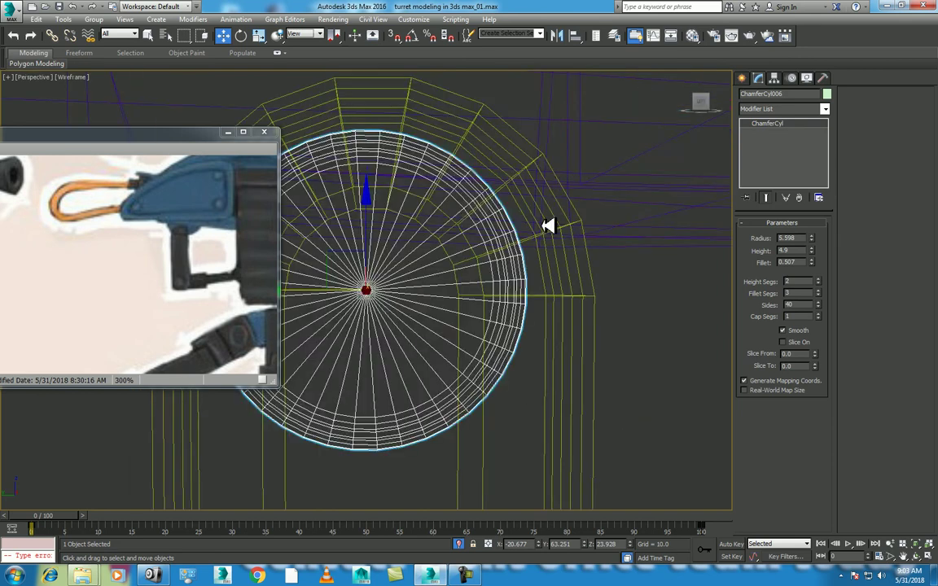
scroll(548, 226, down, 3)
click(917, 555)
mouse_move(670, 403)
mouse_down()
mouse_move(502, 335)
mouse_move(461, 331)
mouse_move(440, 293)
mouse_move(440, 302)
mouse_up()
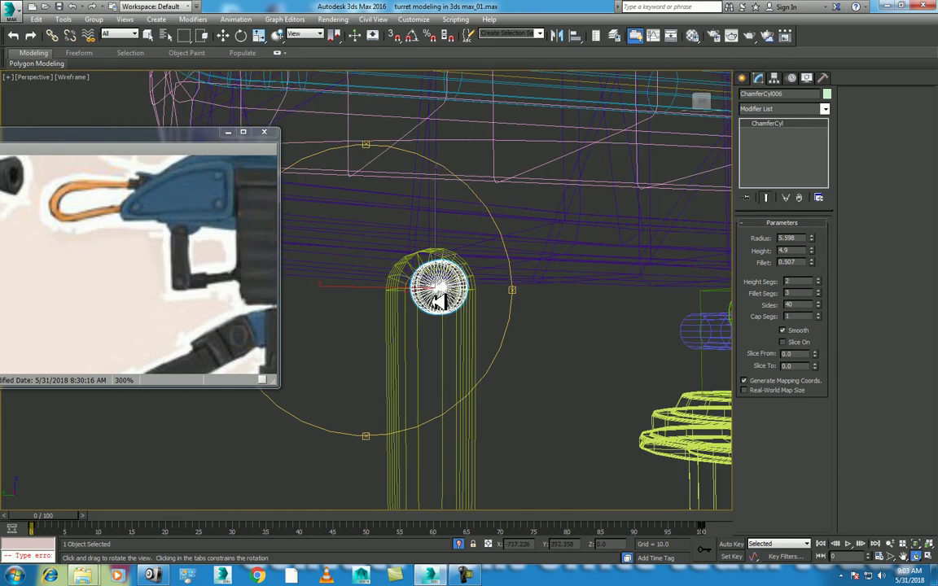
key(alt+a)
click(405, 339)
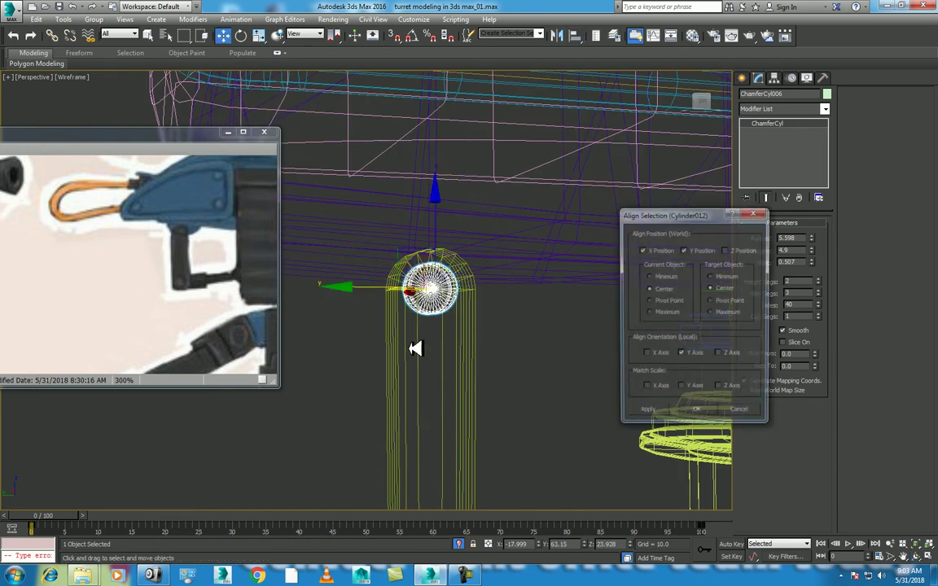
click(698, 413)
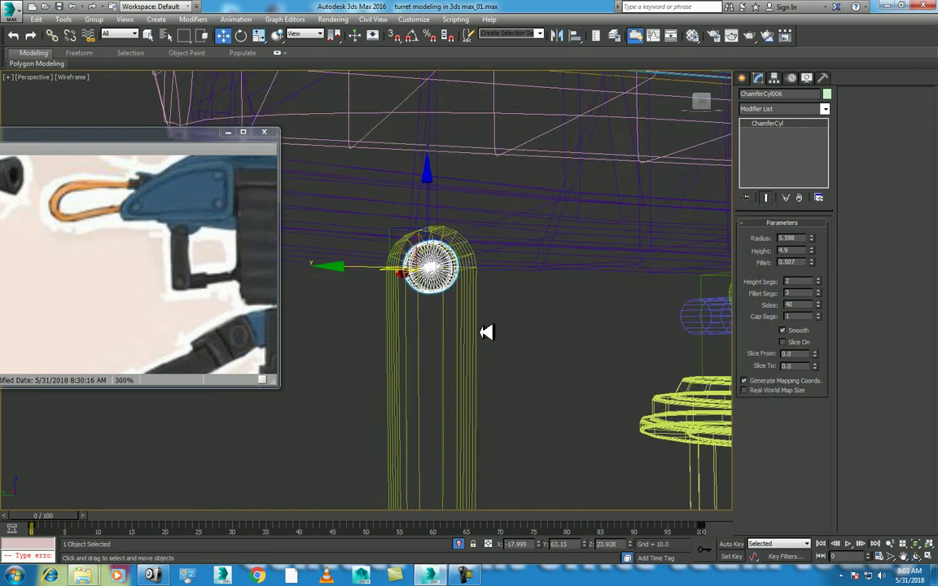
key(f)
scroll(560, 256, up, 2)
scroll(560, 256, up, 1)
drag(563, 256, 509, 256)
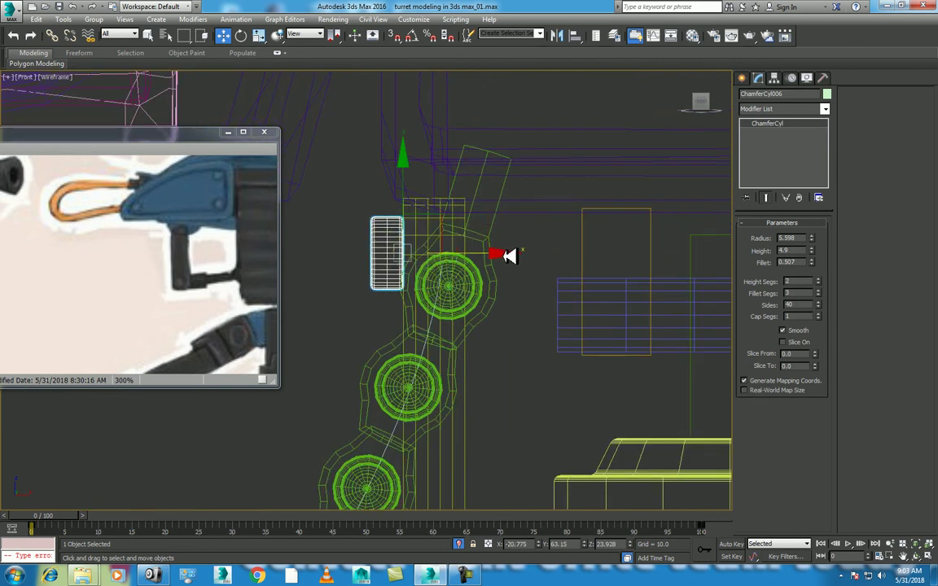
Shift-drag a copy, ChamferCyl007, down to the strut's lower end
key(l)
scroll(534, 272, down, 2)
scroll(540, 223, down, 2)
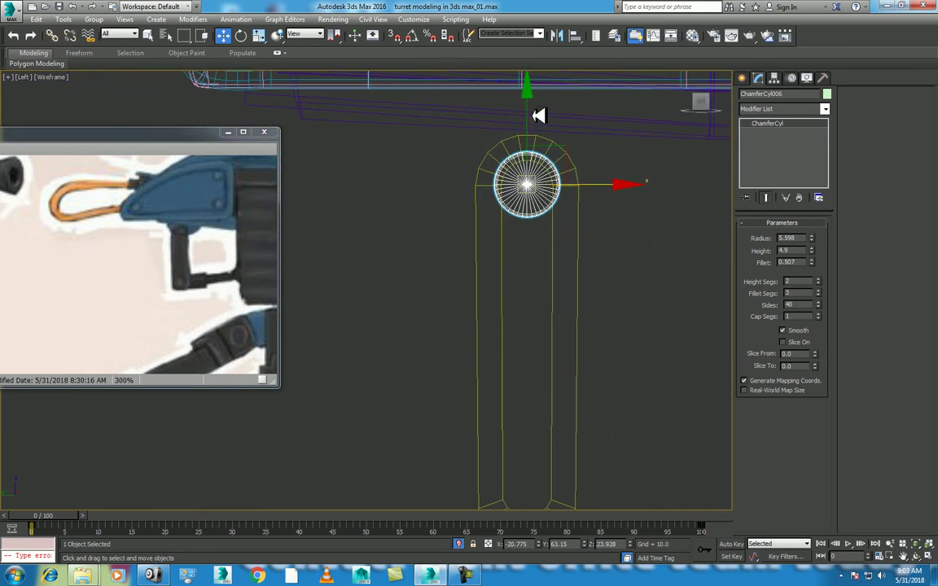
scroll(530, 104, down, 2)
shift+drag(527, 102, 554, 319)
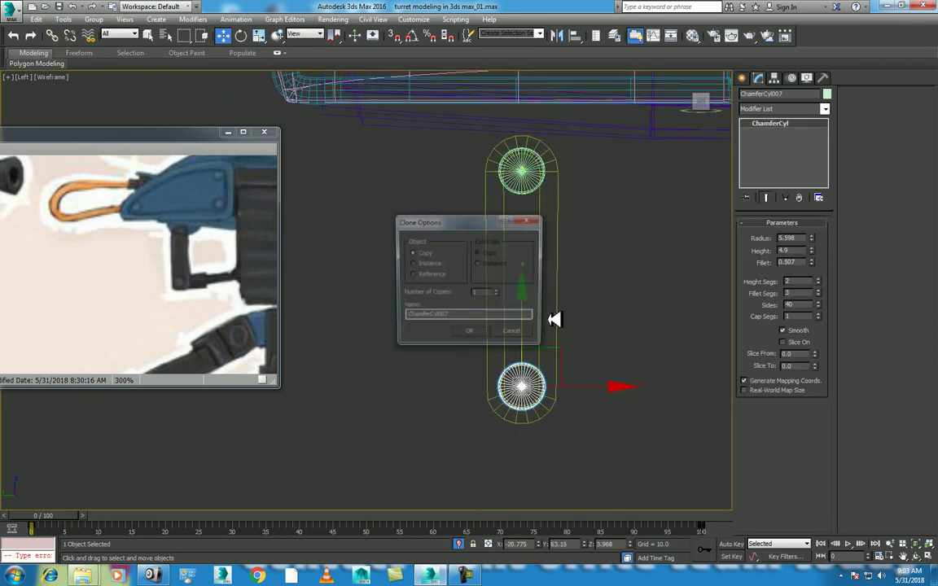
click(475, 330)
scroll(554, 290, down, 3)
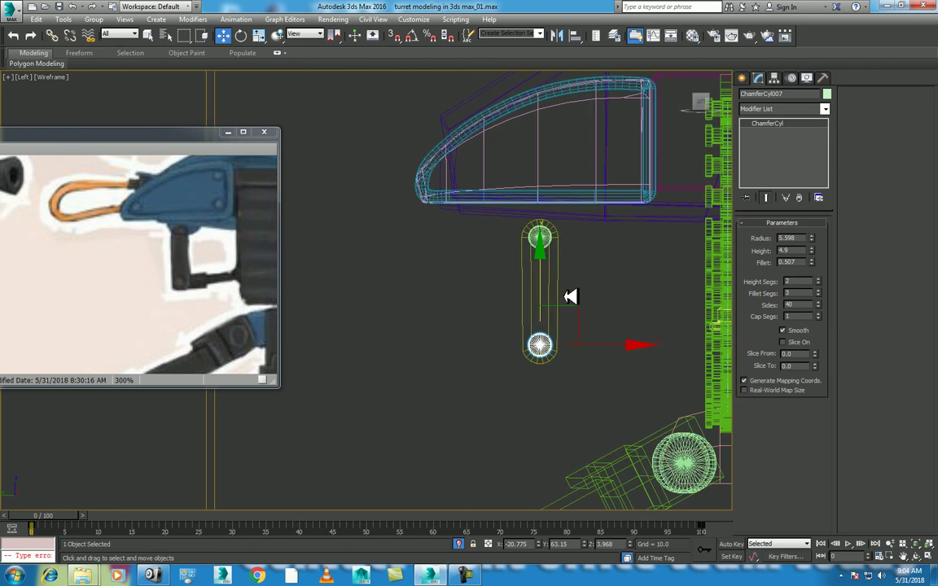
ctrl+click(542, 342)
right_click(628, 278)
Draw a stepped five-vertex line, Line026, from beside the ammo belt leftward to the strut's lower end
key(Escape)
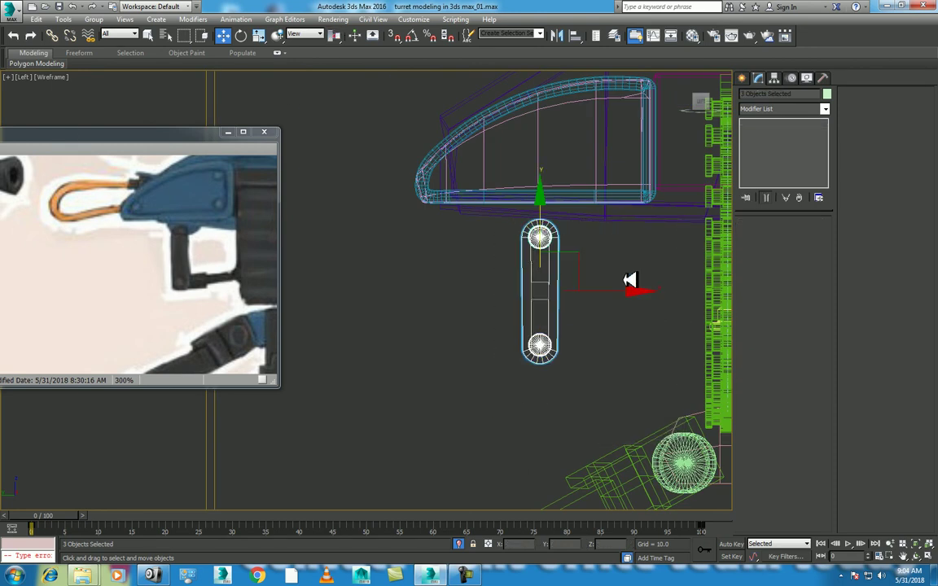
key(F3)
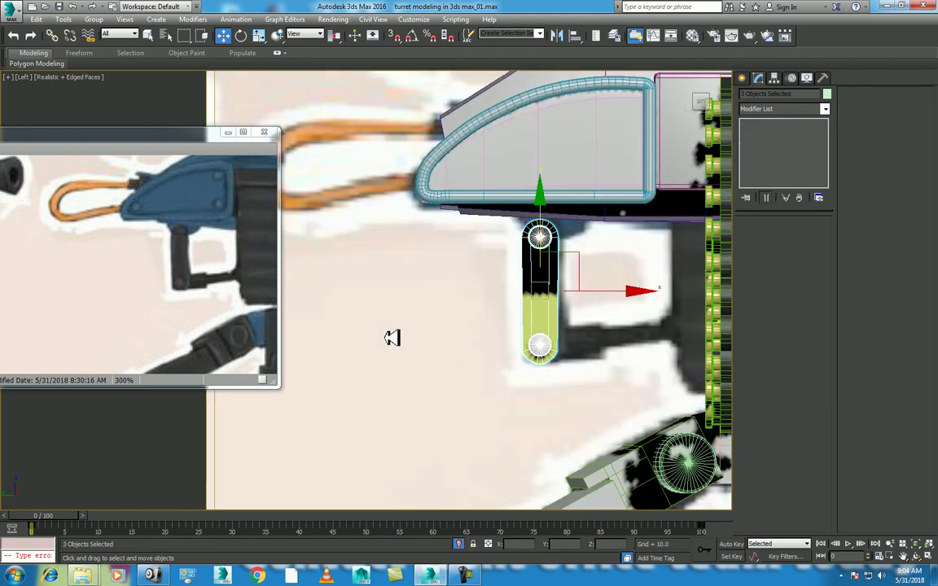
middle_drag(519, 306, 444, 286)
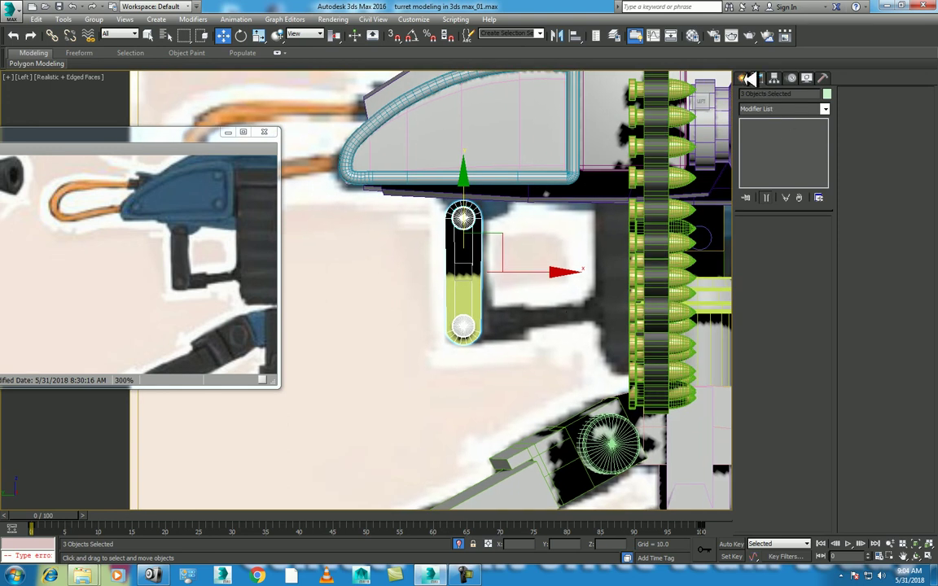
click(746, 78)
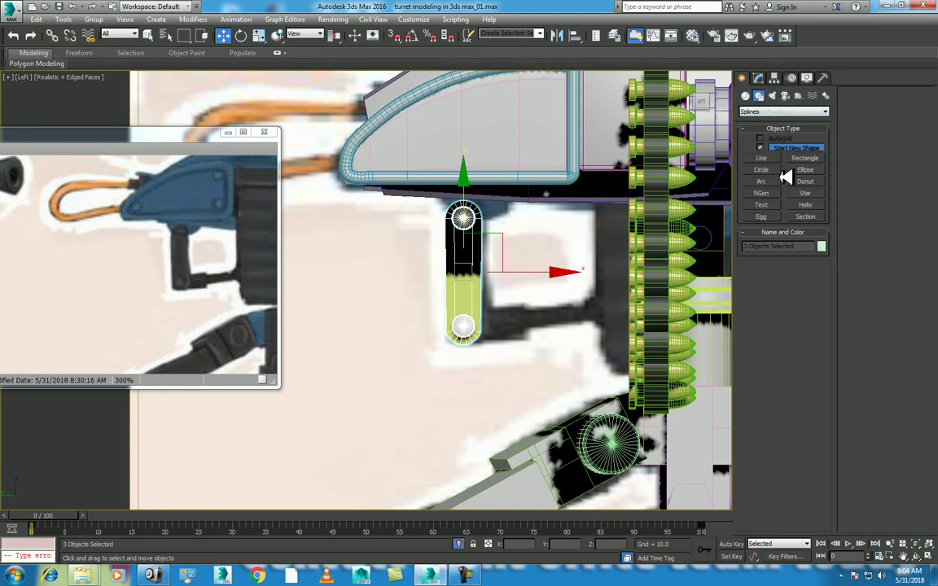
click(758, 95)
scroll(618, 302, up, 2)
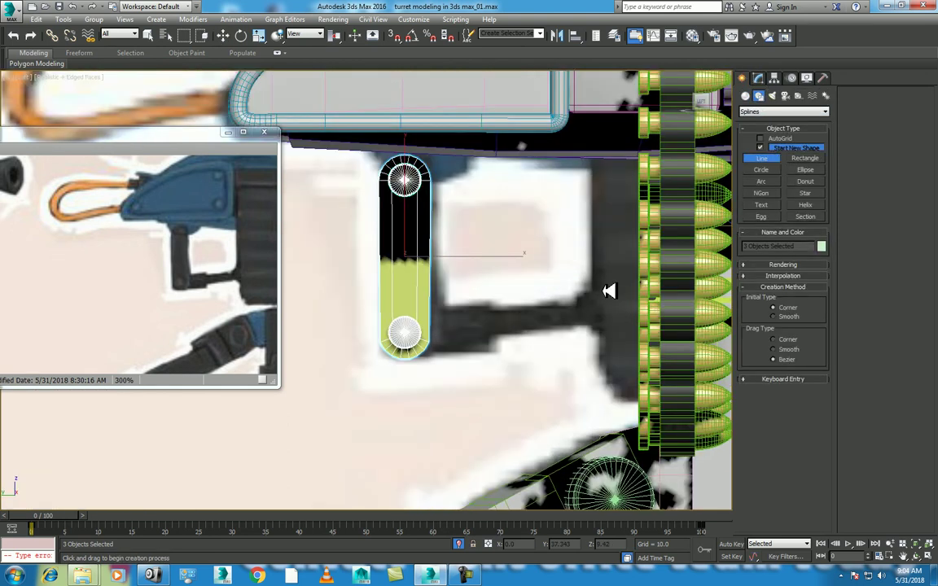
click(593, 294)
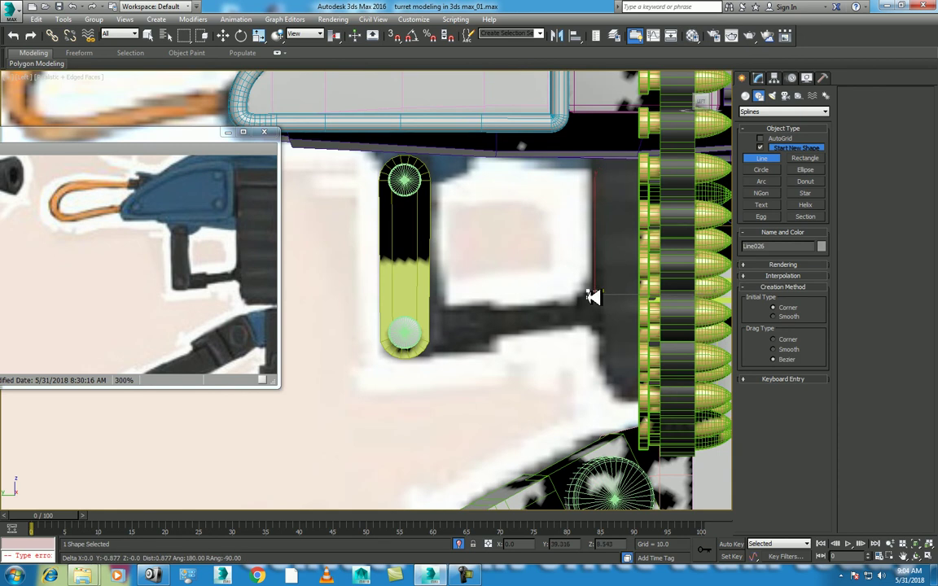
click(588, 292)
click(578, 298)
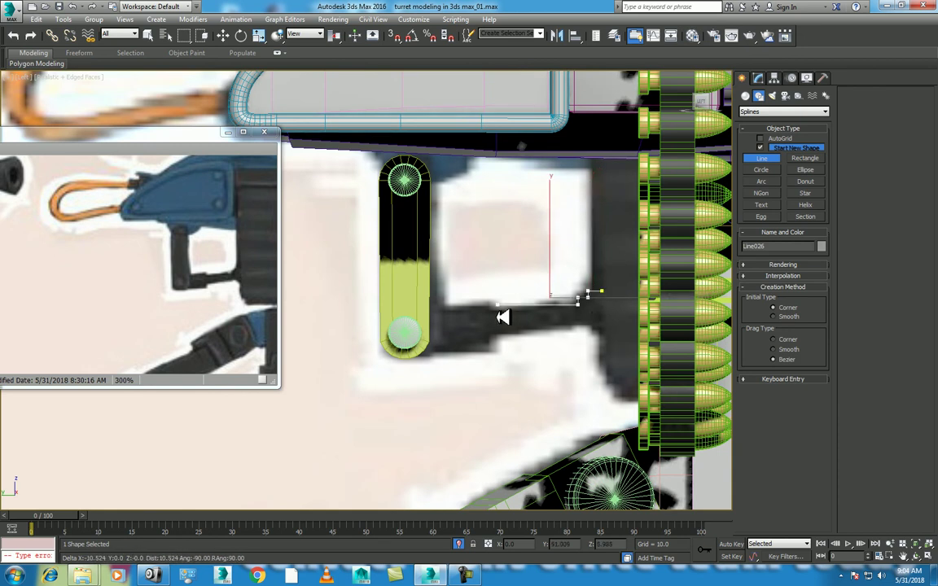
click(500, 309)
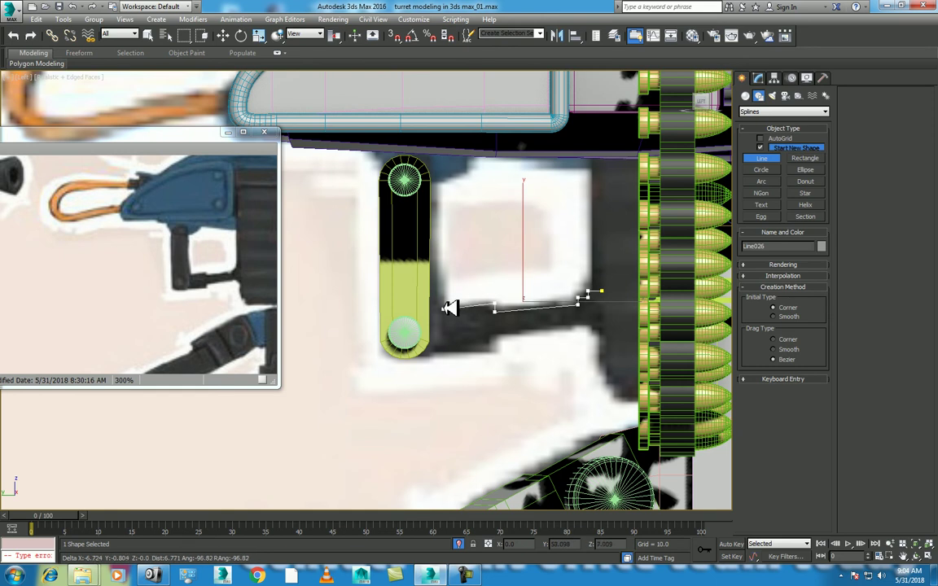
click(444, 307)
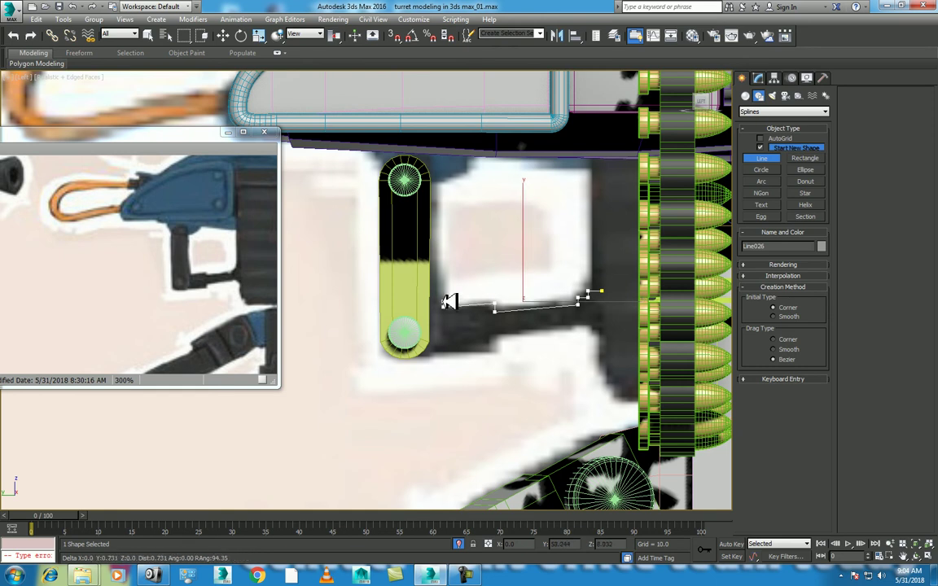
right_click(401, 327)
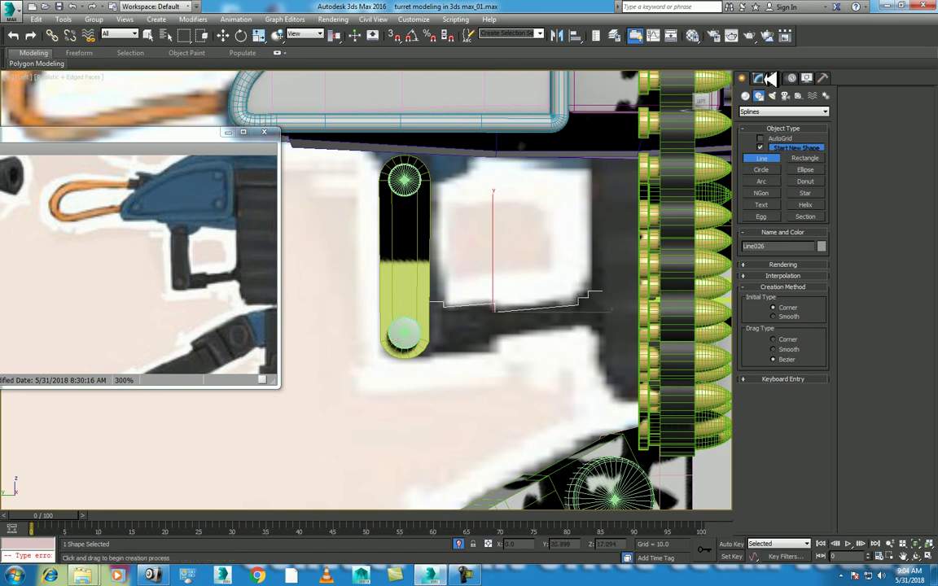
click(769, 79)
Apply a Lathe modifier to Line026 revolving around X and shift its axis outward
click(787, 109)
text(l)
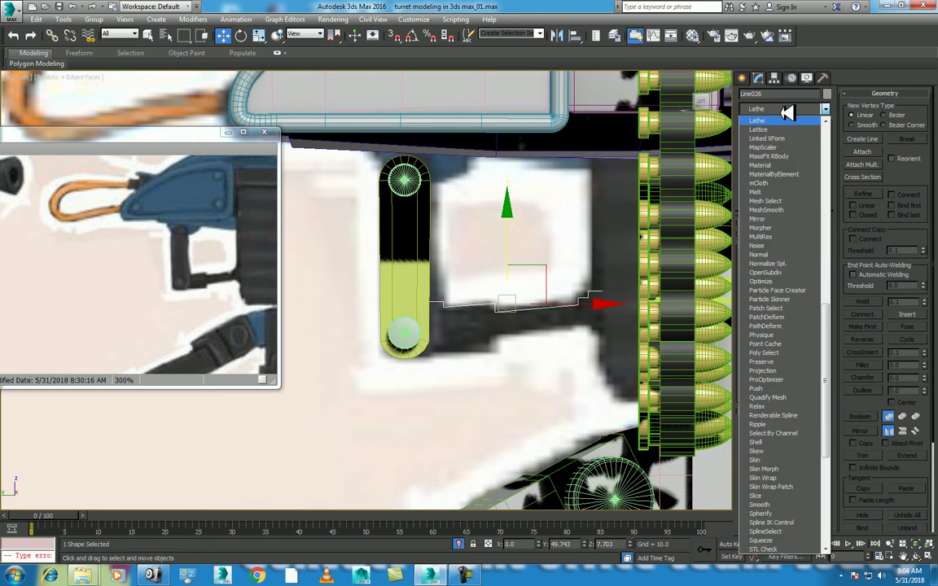
click(785, 120)
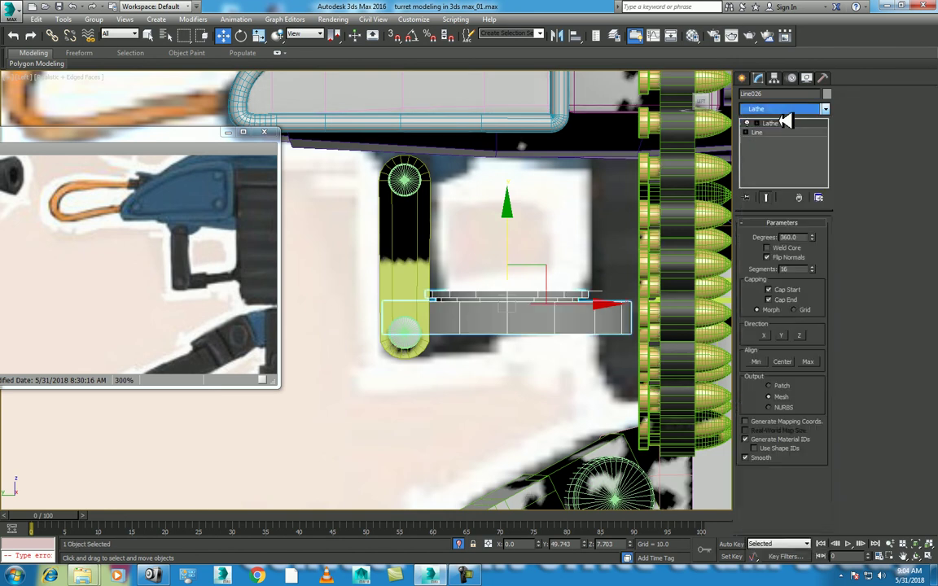
click(773, 334)
click(774, 131)
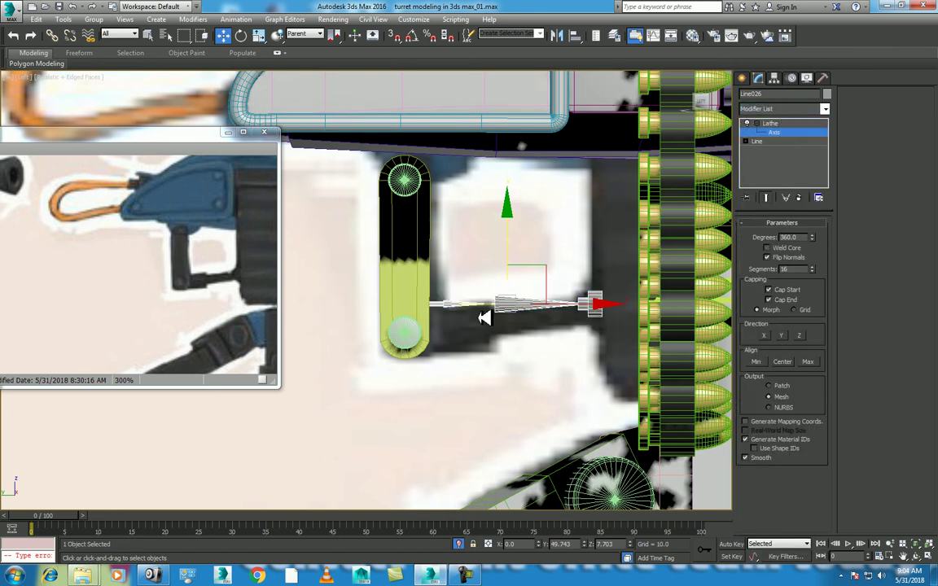
mouse_move(510, 207)
mouse_down()
mouse_move(505, 228)
mouse_move(502, 172)
mouse_move(502, 228)
mouse_up()
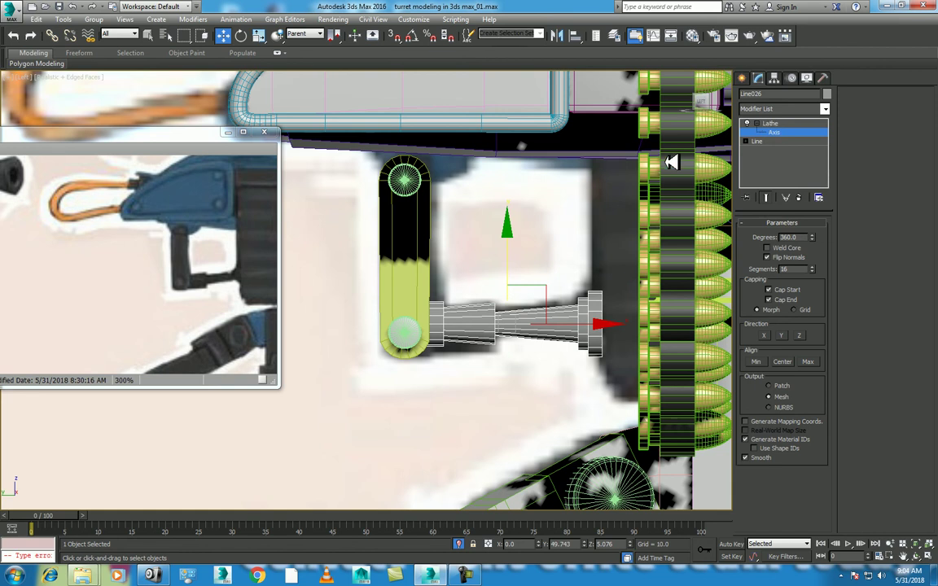
middle_drag(578, 313, 574, 287)
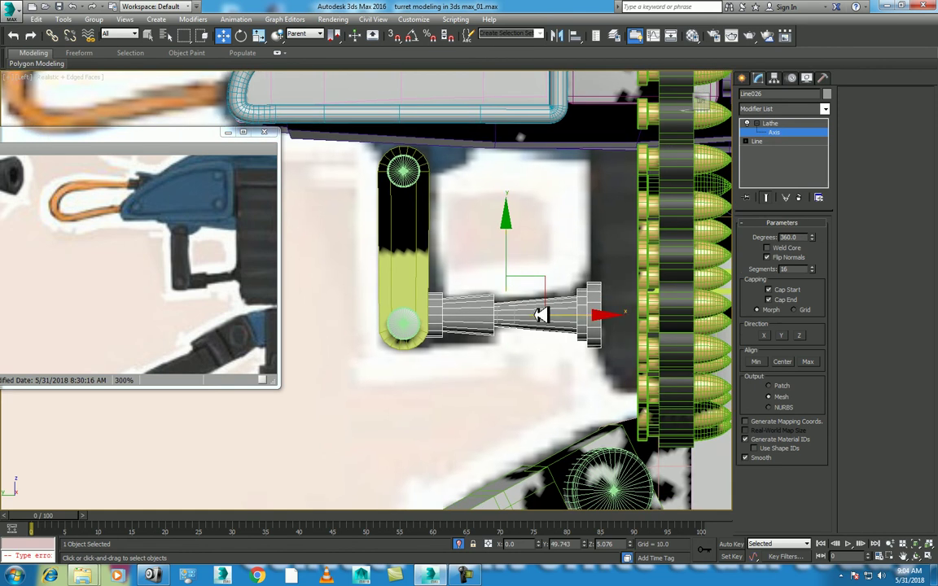
Try other revolve directions, settle on X, lower the axis to thicken the tube, then switch the Lathe off
click(783, 336)
click(801, 336)
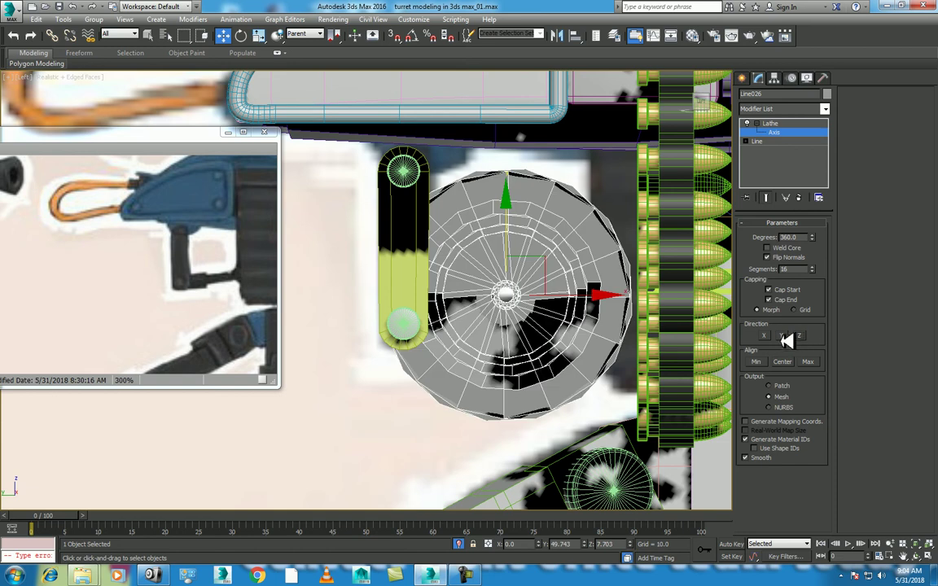
click(767, 335)
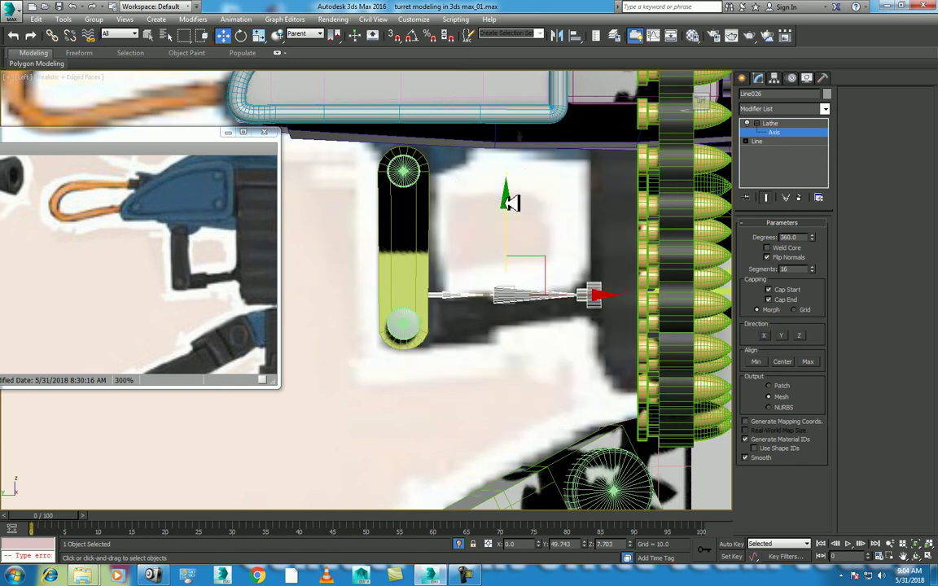
drag(510, 203, 508, 220)
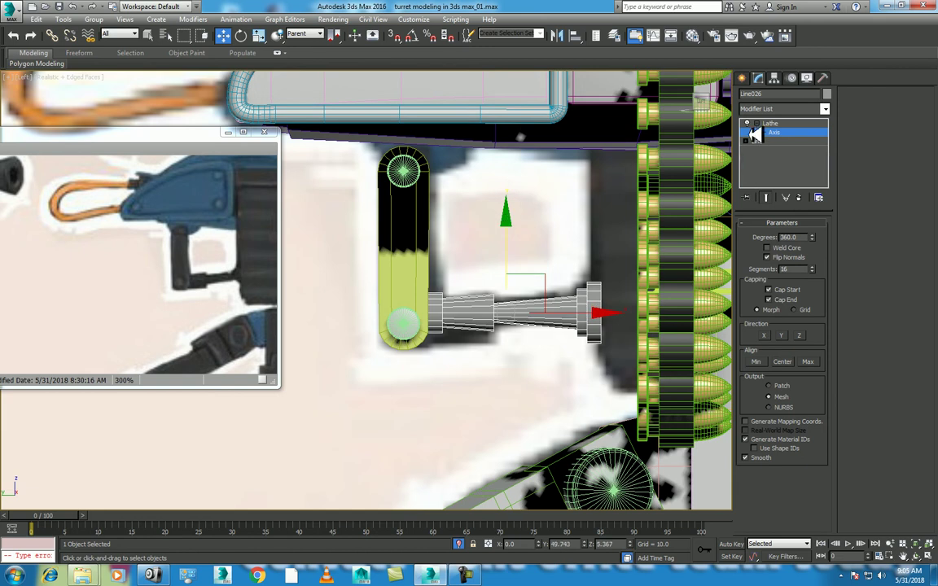
click(748, 123)
middle_drag(516, 327, 513, 312)
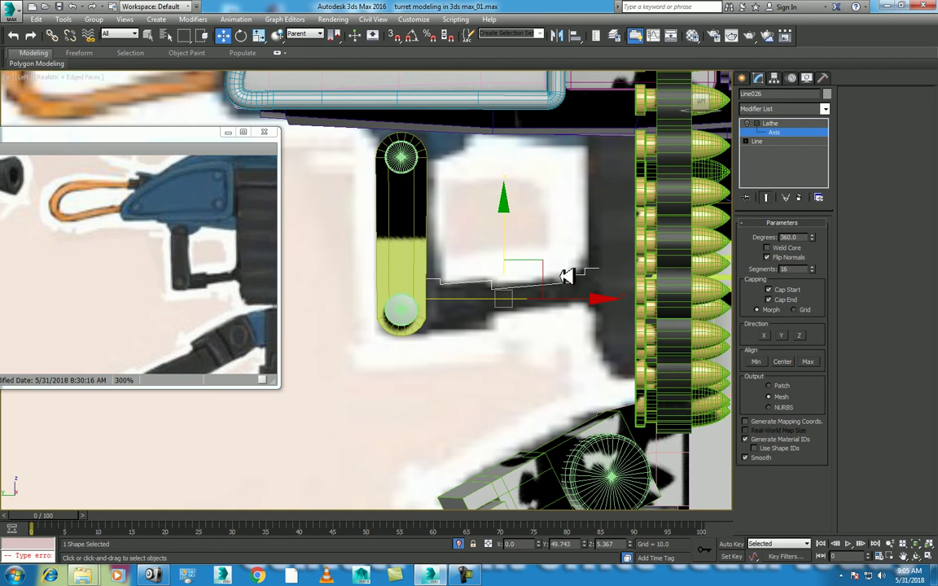
Rotate the Lathe revolve axis, then tilt the Line026 profile line slightly
key(e)
mouse_move(574, 234)
mouse_down()
mouse_move(582, 239)
mouse_move(577, 226)
mouse_up()
click(757, 123)
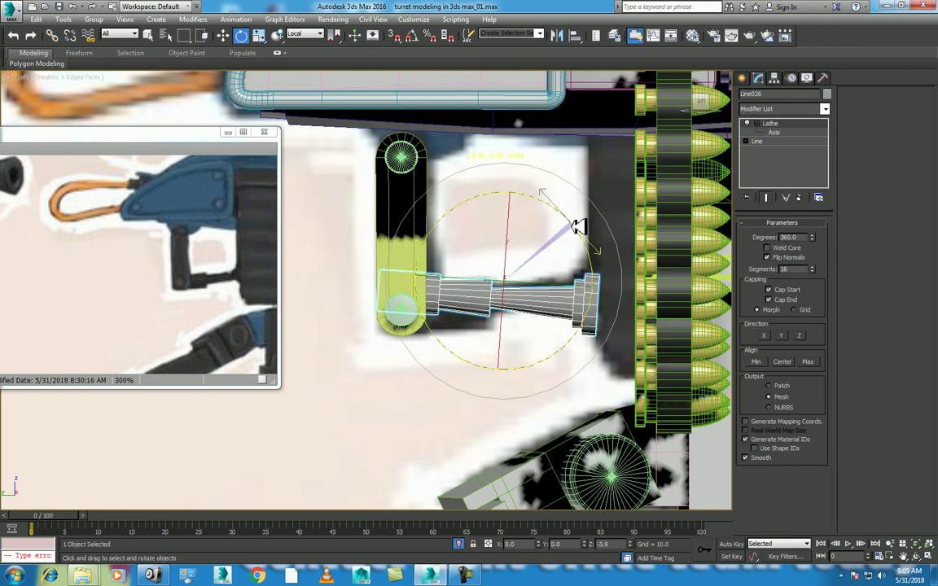
click(757, 141)
scroll(542, 287, up, 2)
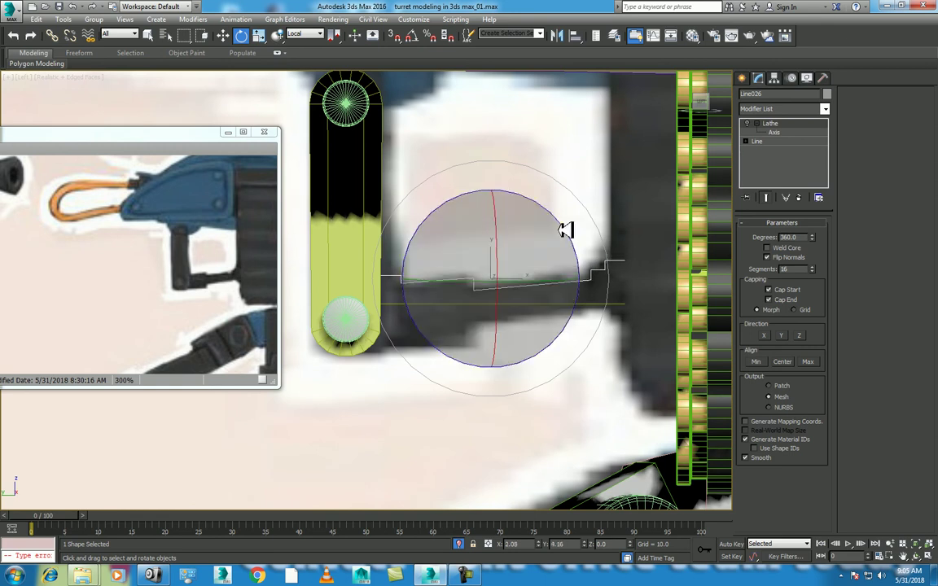
mouse_move(561, 221)
mouse_down()
mouse_move(570, 225)
mouse_move(562, 216)
mouse_up()
Switch to Move and select the profile's end vertices at the strut's collar end
right_click(638, 271)
click(660, 277)
click(765, 142)
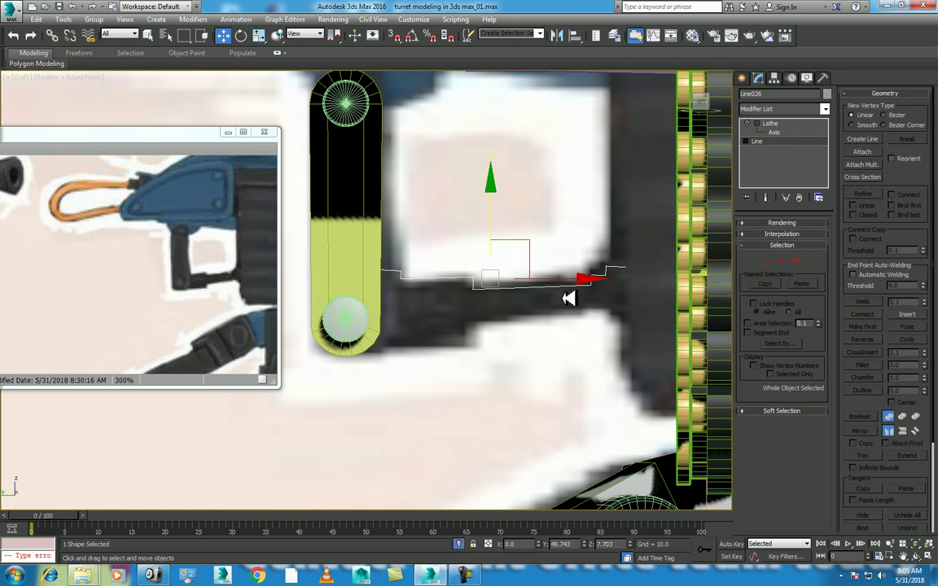
click(768, 261)
scroll(594, 313, up, 2)
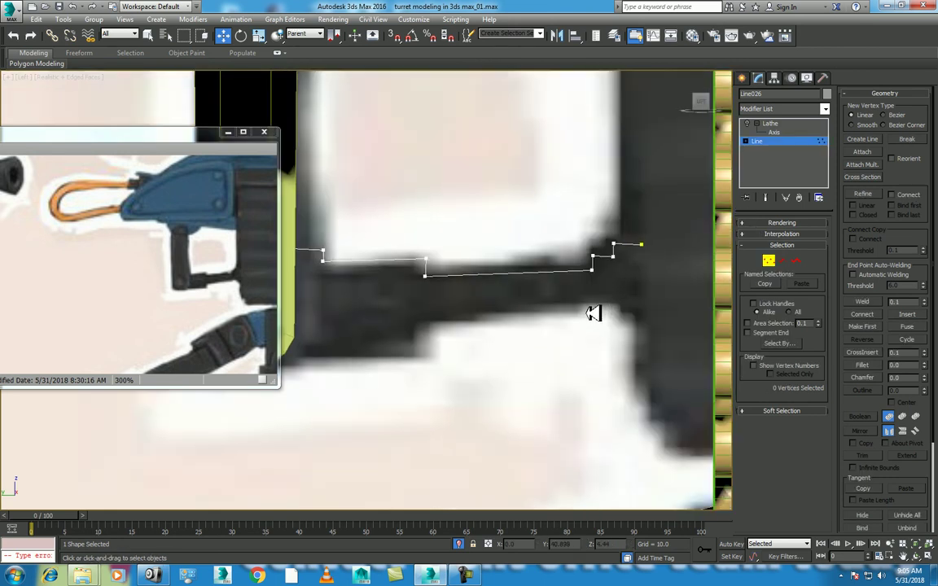
drag(666, 262, 661, 261)
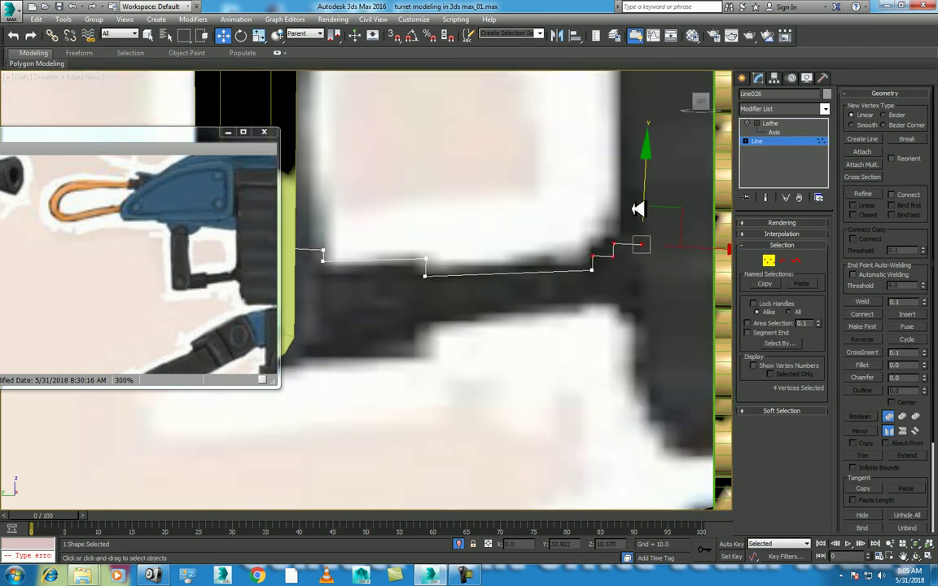
mouse_move(611, 199)
mouse_down()
mouse_move(676, 252)
mouse_move(630, 254)
mouse_up()
click(615, 253)
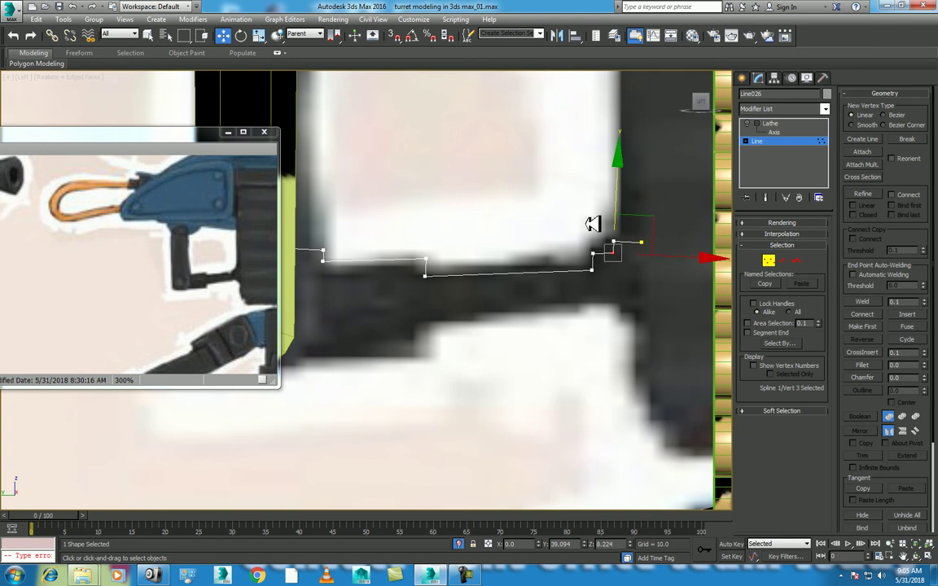
drag(683, 253, 502, 285)
middle_drag(502, 285, 552, 289)
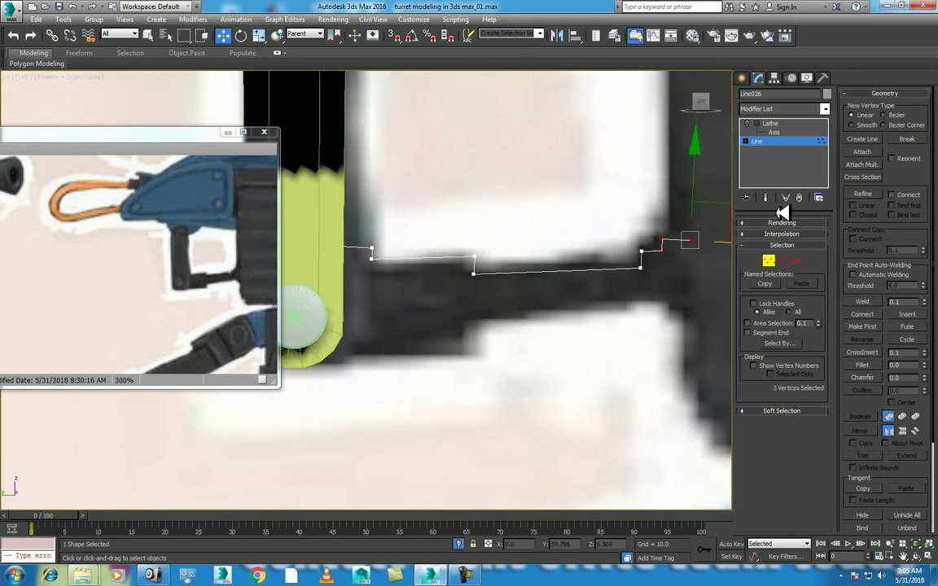
Return to the Lathe level and turn it back on to show the tube
click(771, 127)
click(747, 122)
click(761, 126)
click(749, 123)
Slide the Lathe revolve axis along Y to make the strut an even shaft, comparing with the profile
click(749, 123)
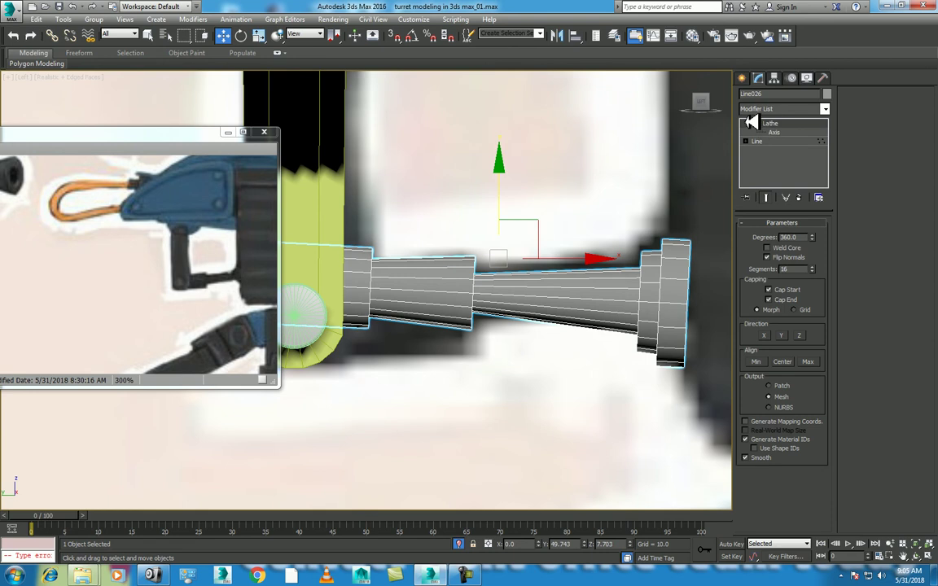
click(772, 132)
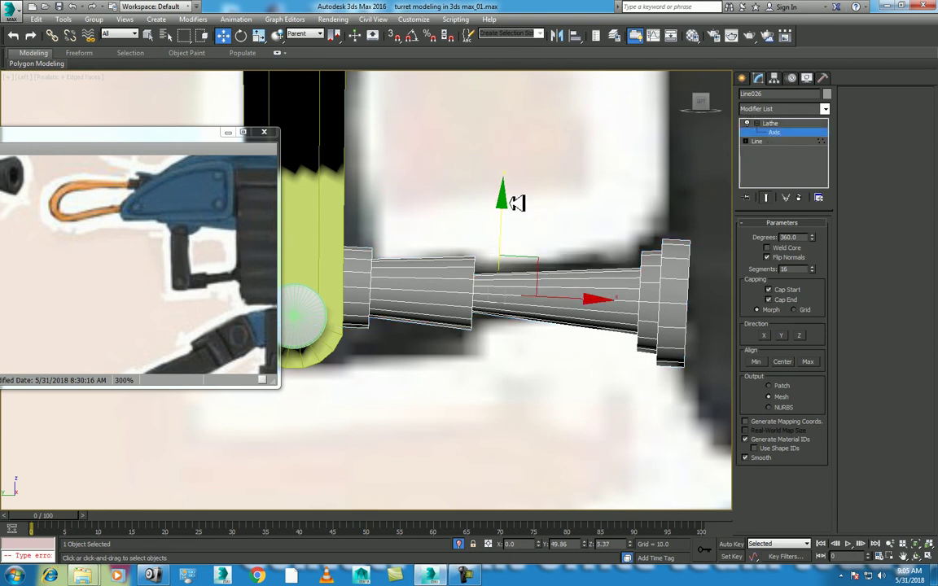
mouse_move(507, 202)
mouse_down()
mouse_move(521, 251)
mouse_move(526, 148)
mouse_move(528, 213)
mouse_move(525, 194)
mouse_up()
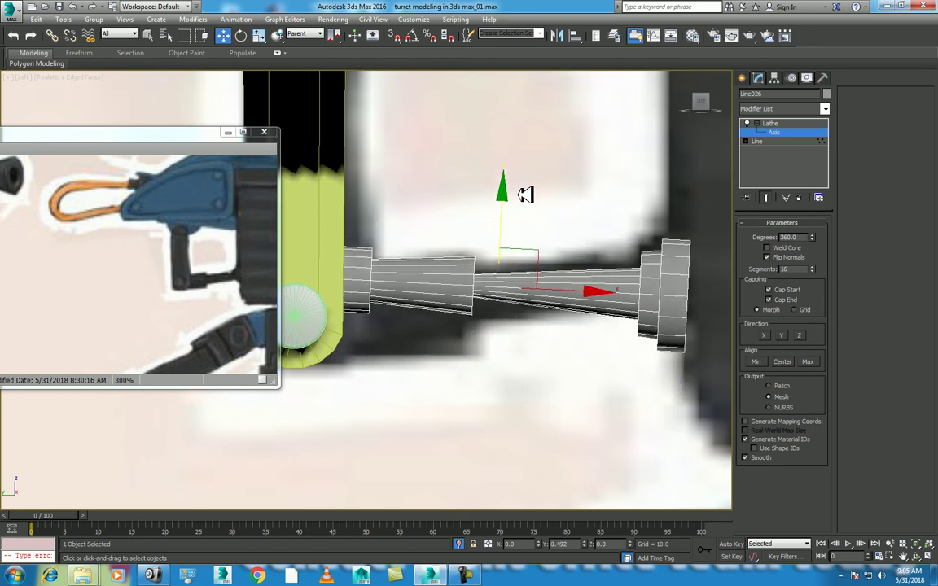
click(748, 123)
click(748, 123)
click(748, 123)
Level the revolve axis, then rotate it so the strut tilts upward along the leg
key(e)
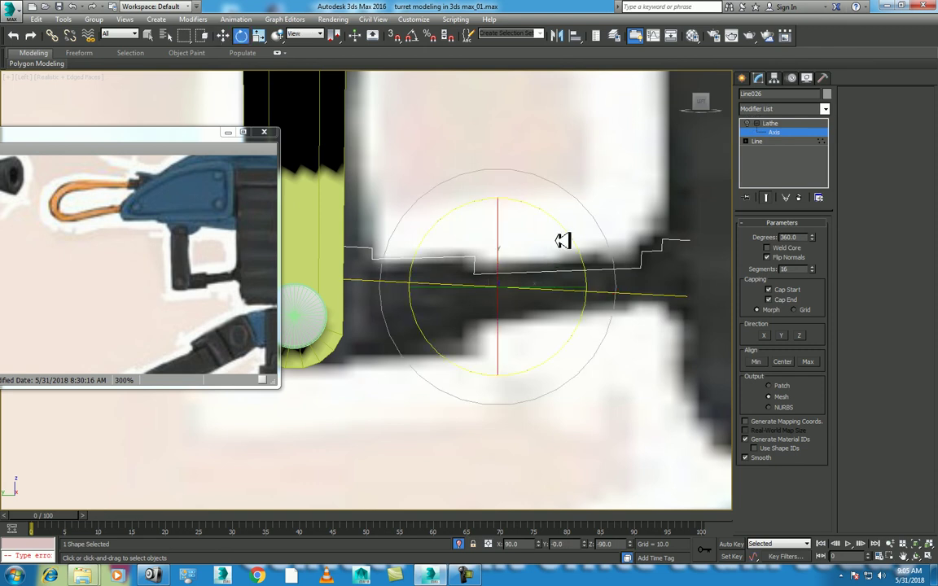
drag(568, 227, 564, 226)
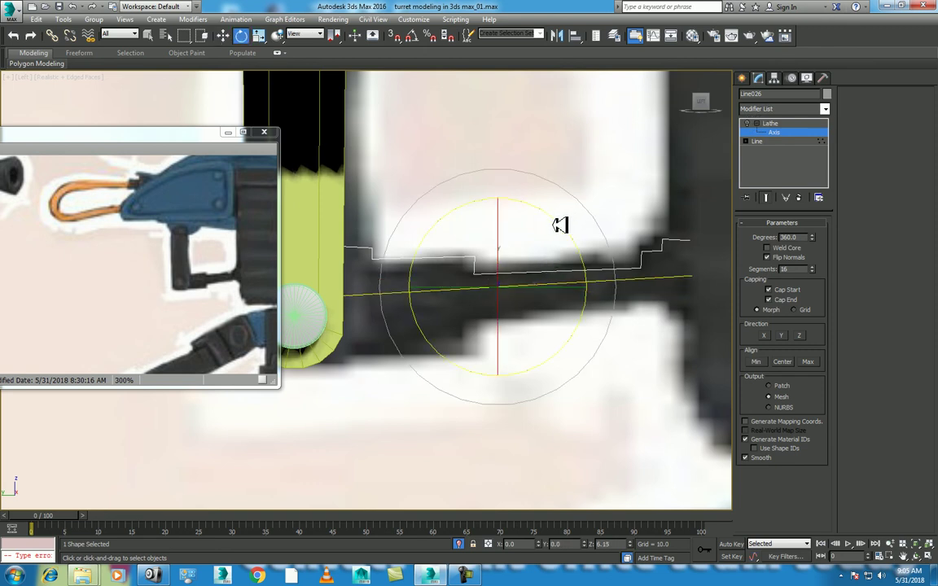
drag(564, 226, 563, 226)
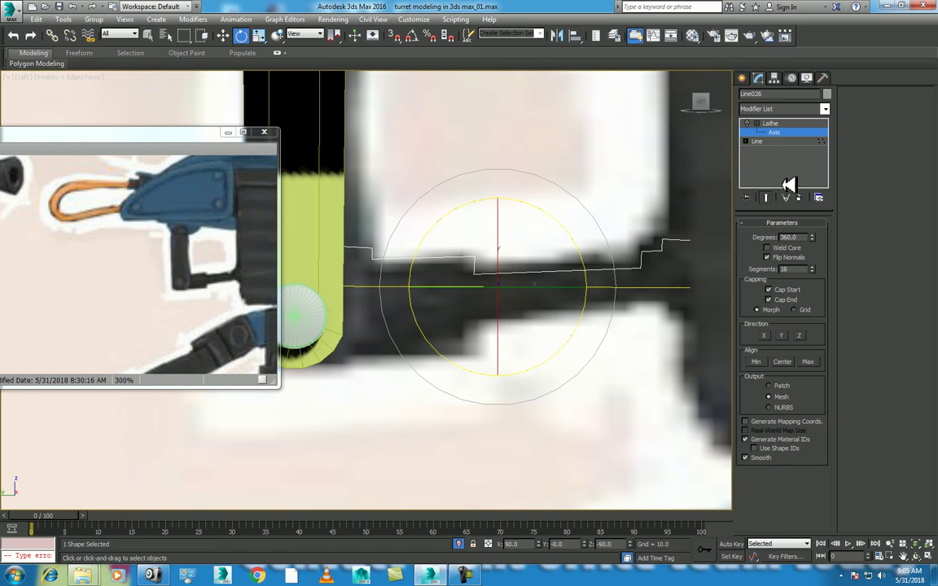
click(751, 123)
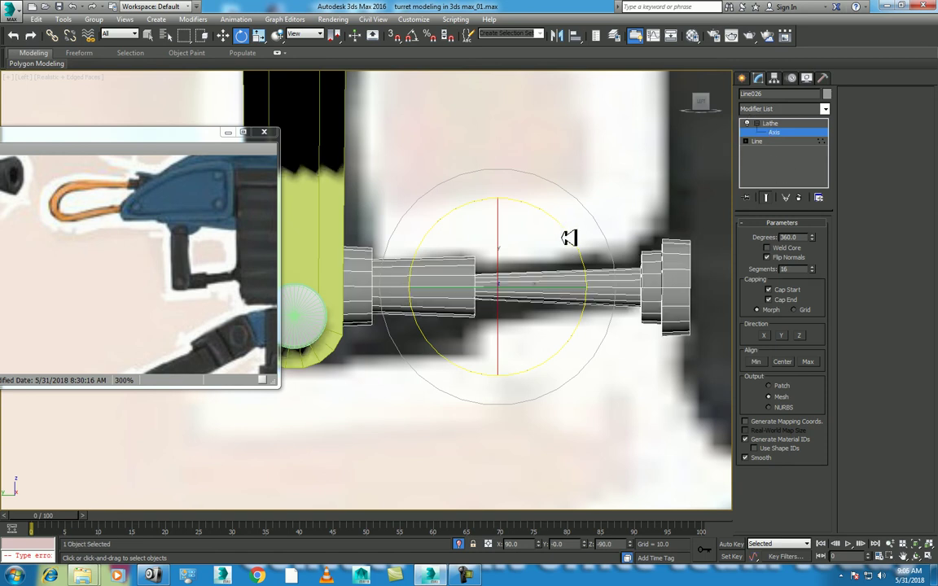
drag(570, 232, 568, 236)
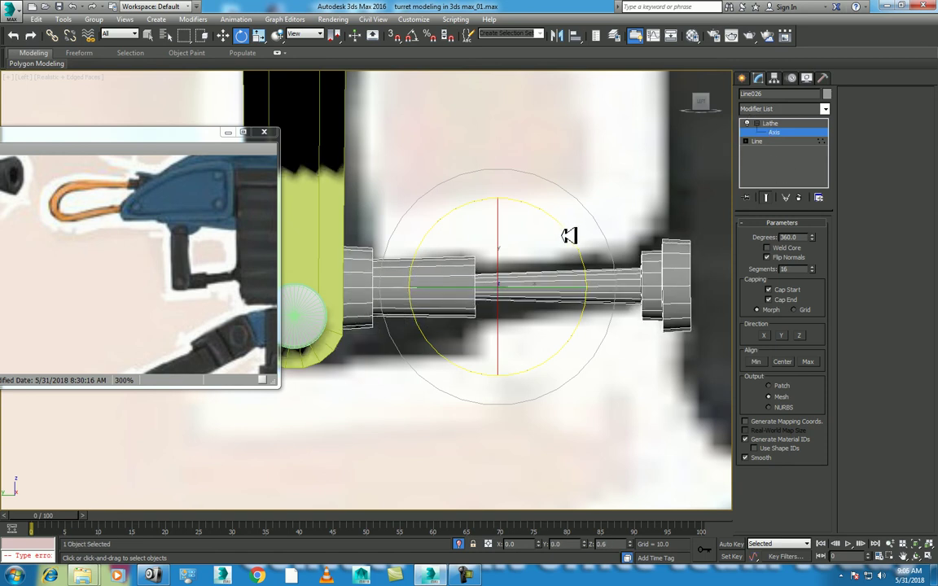
key(w)
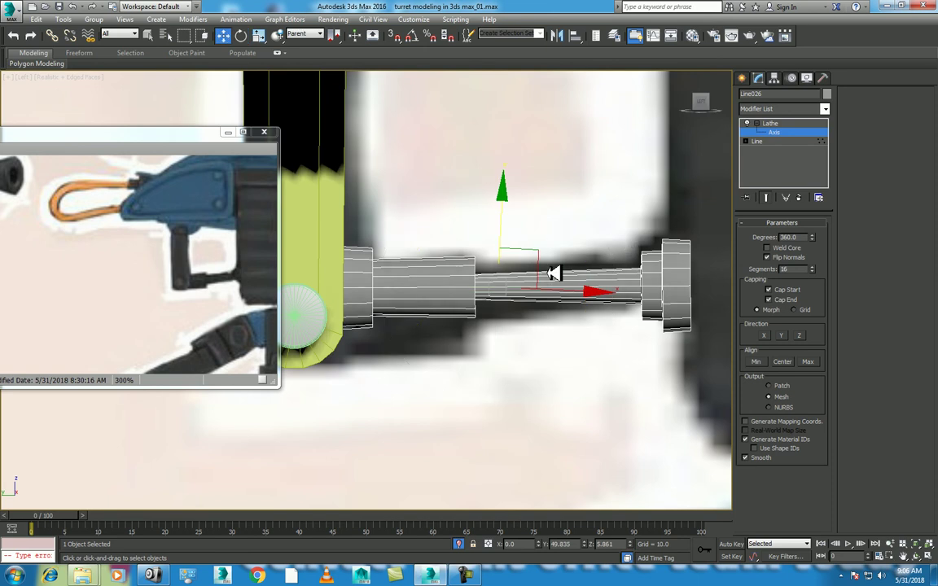
click(774, 130)
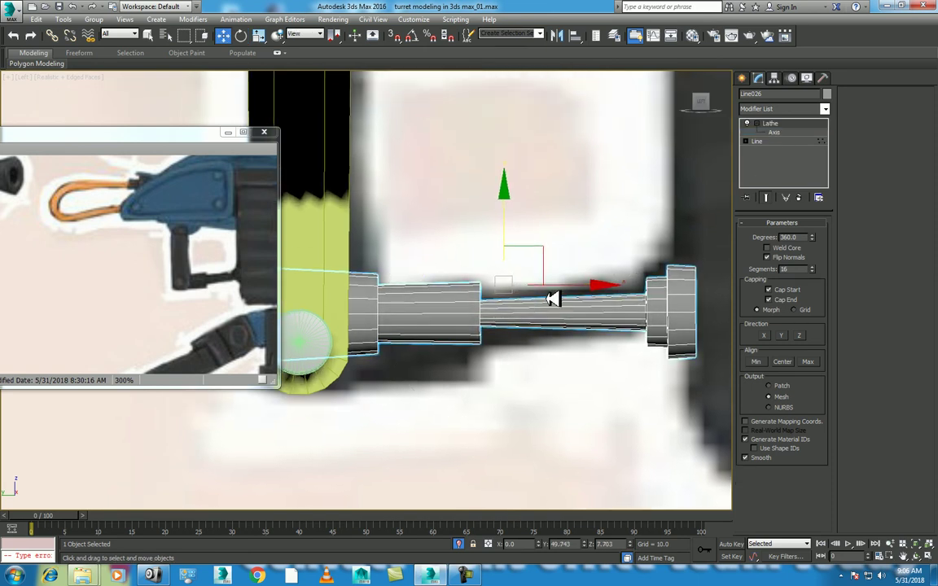
key(e)
drag(584, 237, 634, 256)
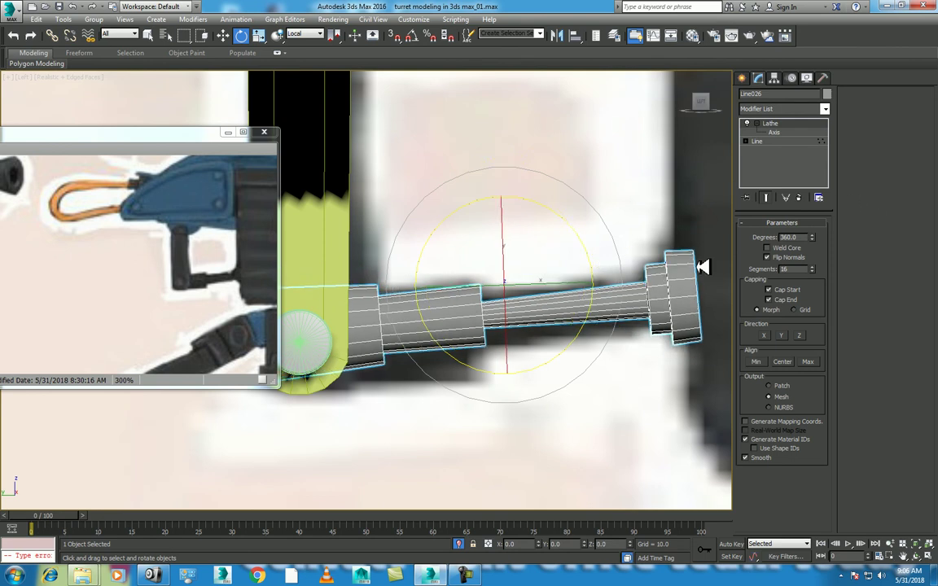
click(780, 110)
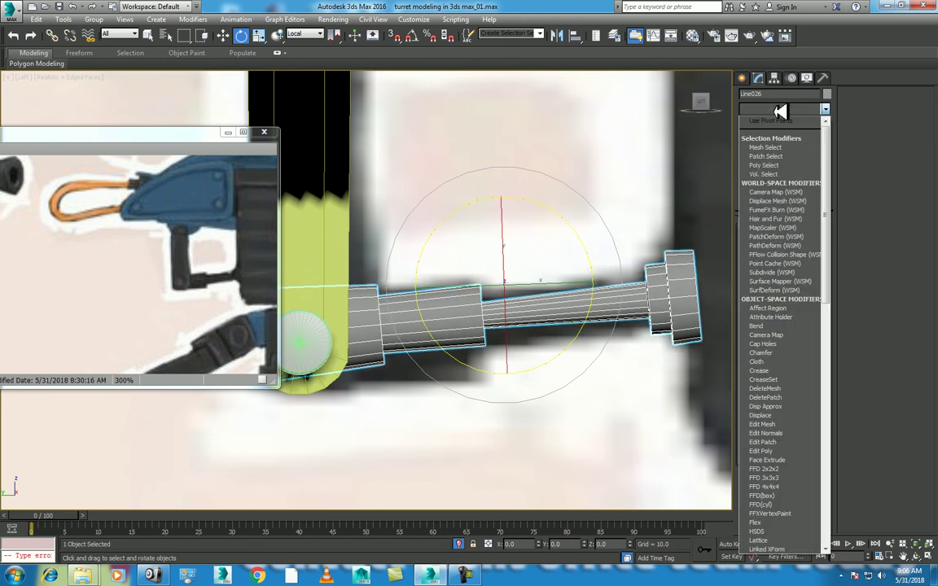
Add an Edit Poly modifier to Line026 and scrub the timeline to frame 90
scroll(780, 110, down, 10)
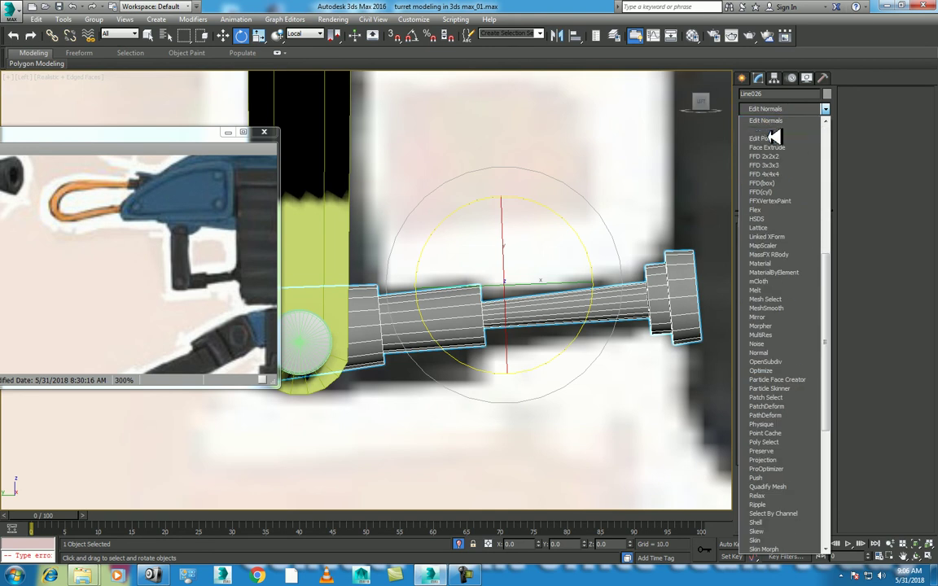
click(770, 120)
key(m)
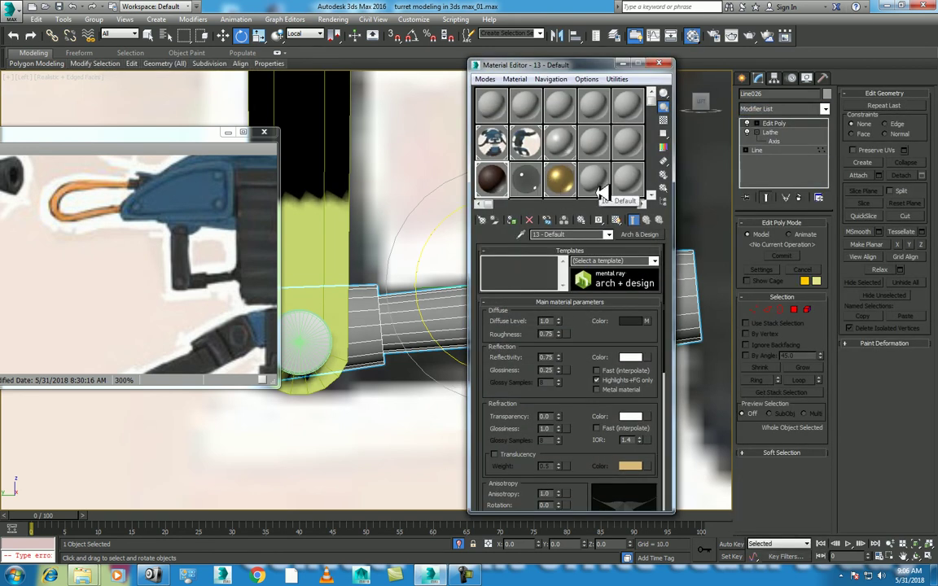
drag(42, 516, 319, 516)
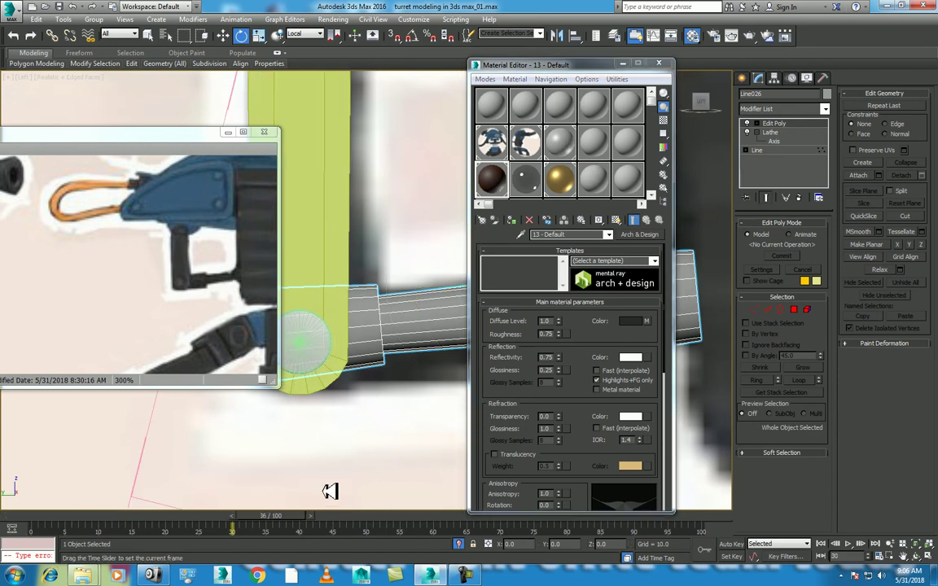
click(559, 160)
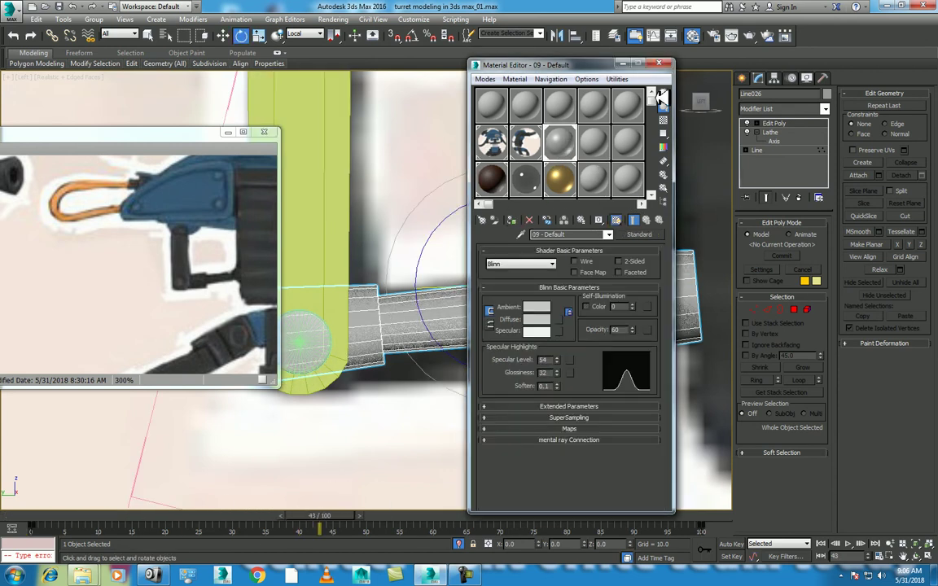
key(m)
scroll(505, 304, down, 2)
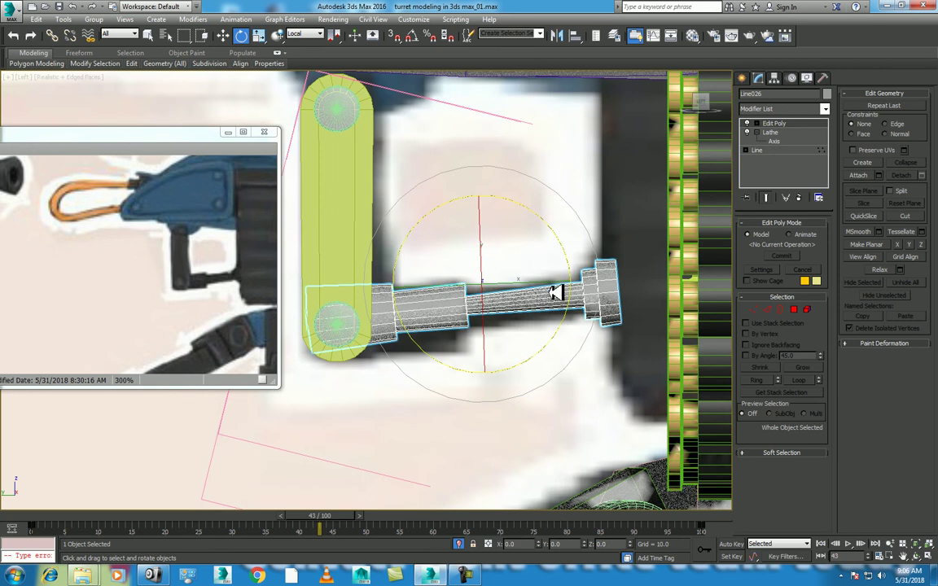
scroll(570, 307, up, 2)
drag(305, 507, 622, 488)
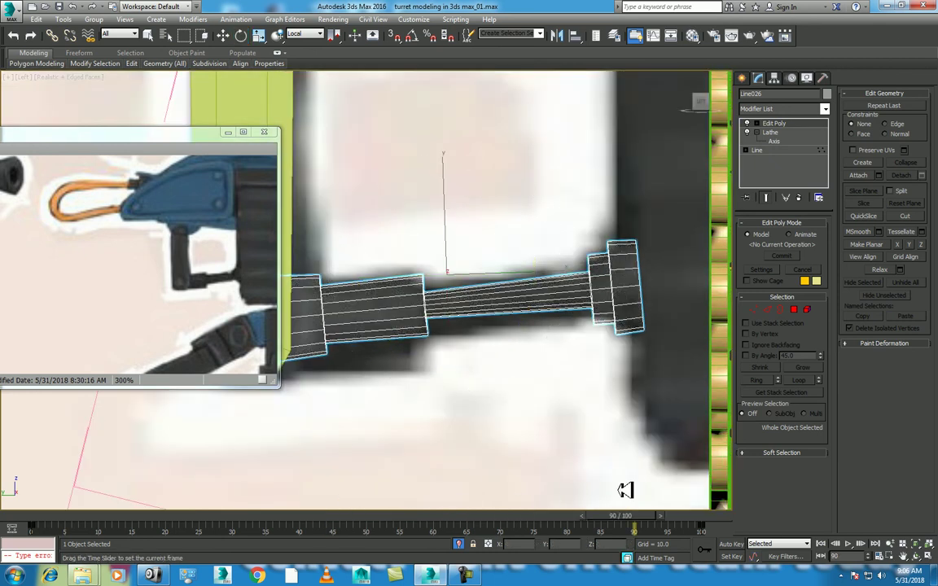
Orbit around the barrel and select the full edge loop at its step with Loop
click(754, 309)
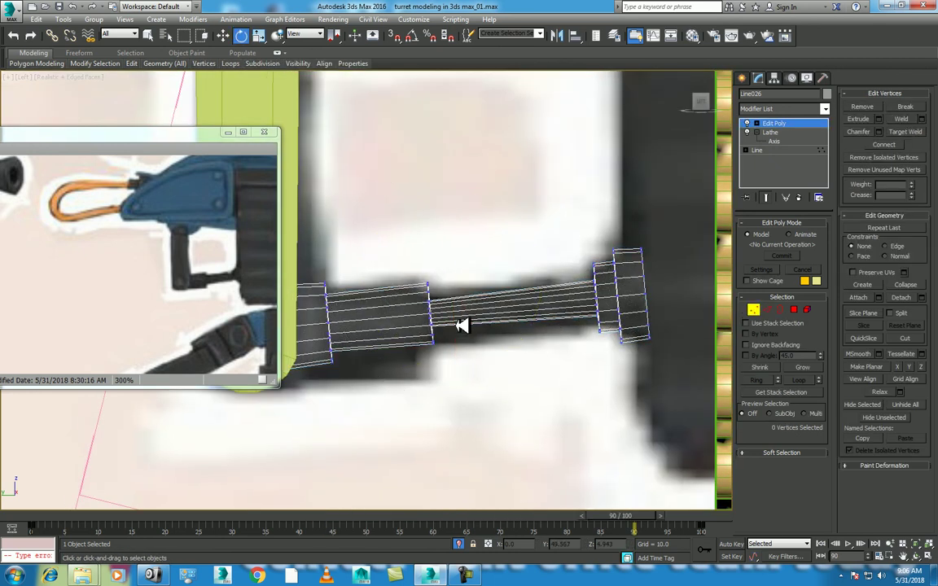
scroll(458, 269, up, 3)
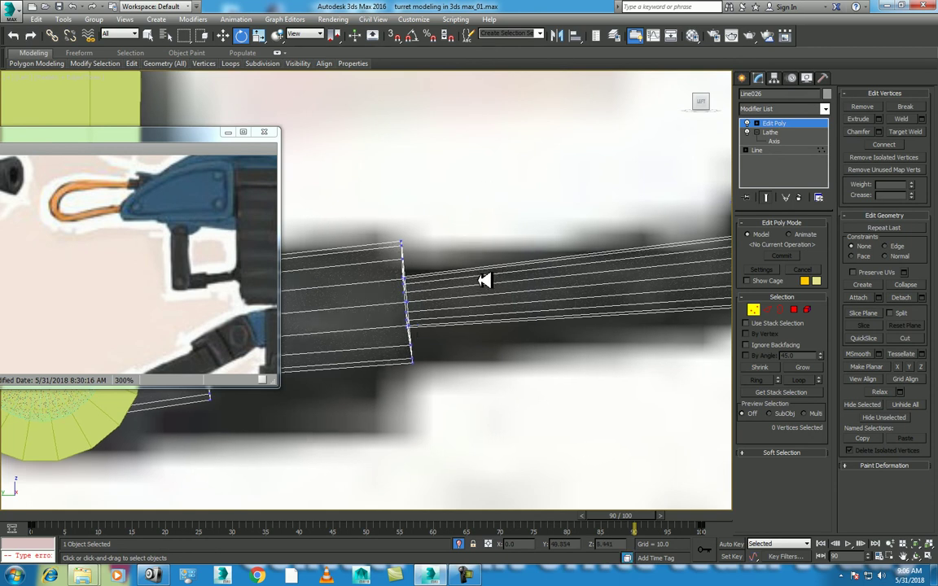
scroll(485, 280, up, 1)
mouse_move(464, 313)
alt+middle_down()
mouse_move(478, 369)
mouse_move(443, 343)
alt+middle_up()
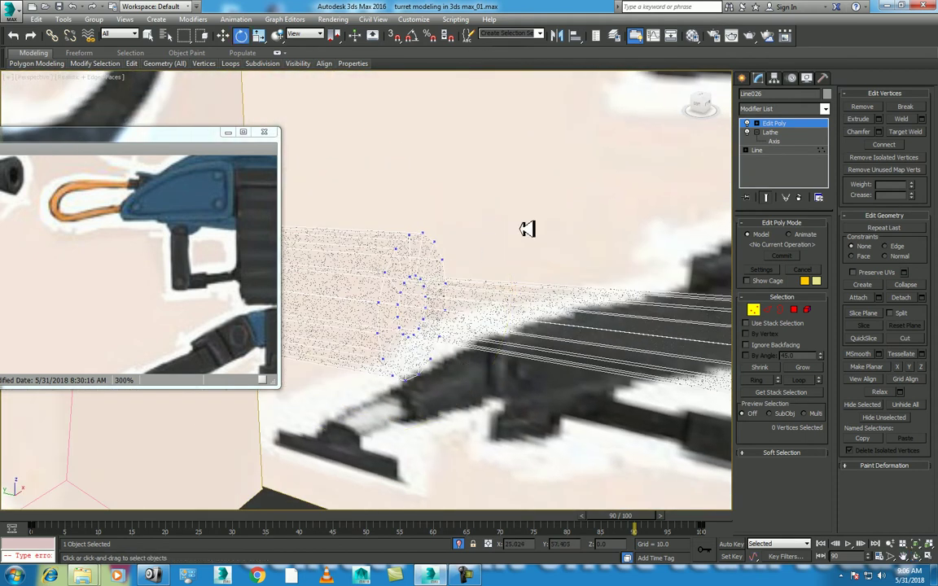
click(768, 310)
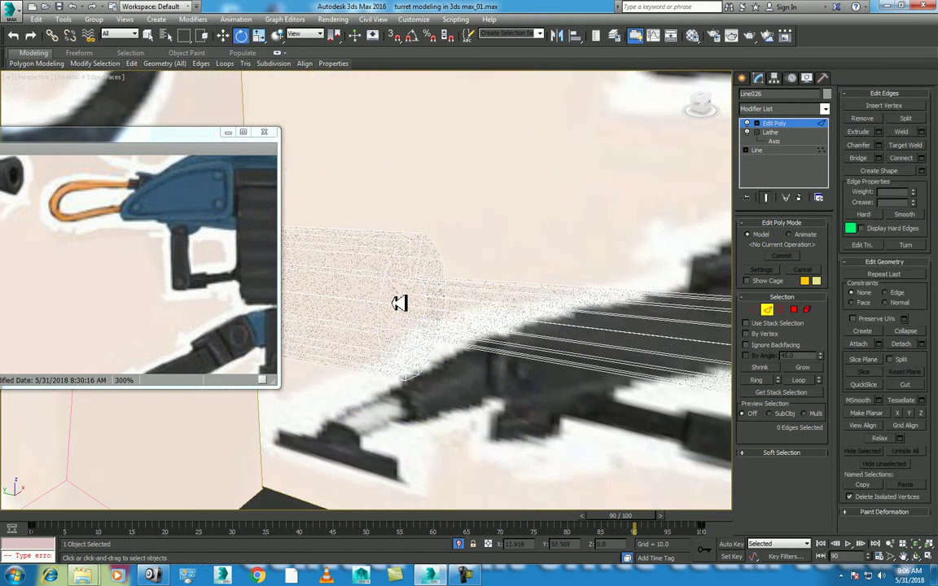
click(410, 299)
click(811, 378)
key(f)
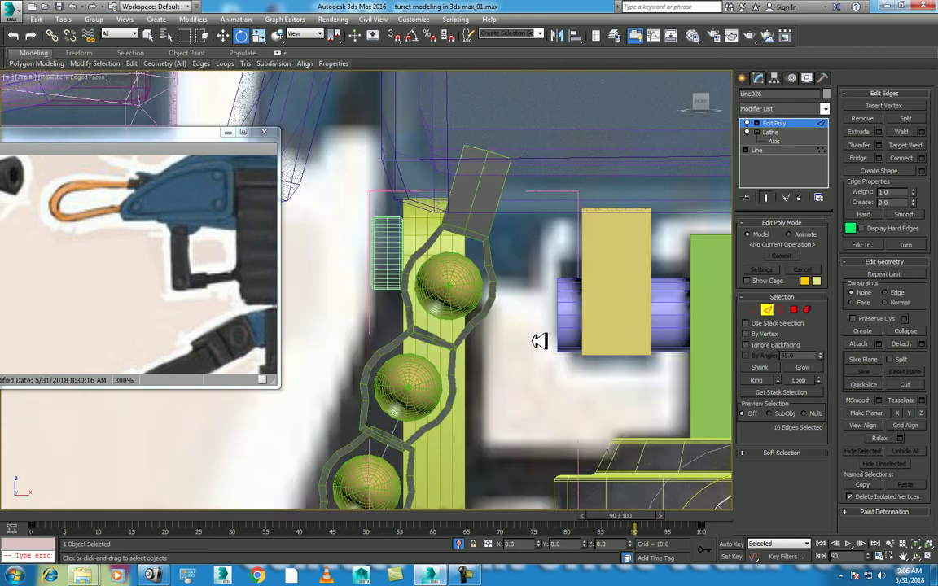
key(p)
Switch to Scale, orbit to bring the yellow cylinder forward, and return to top-level object editing
key(r)
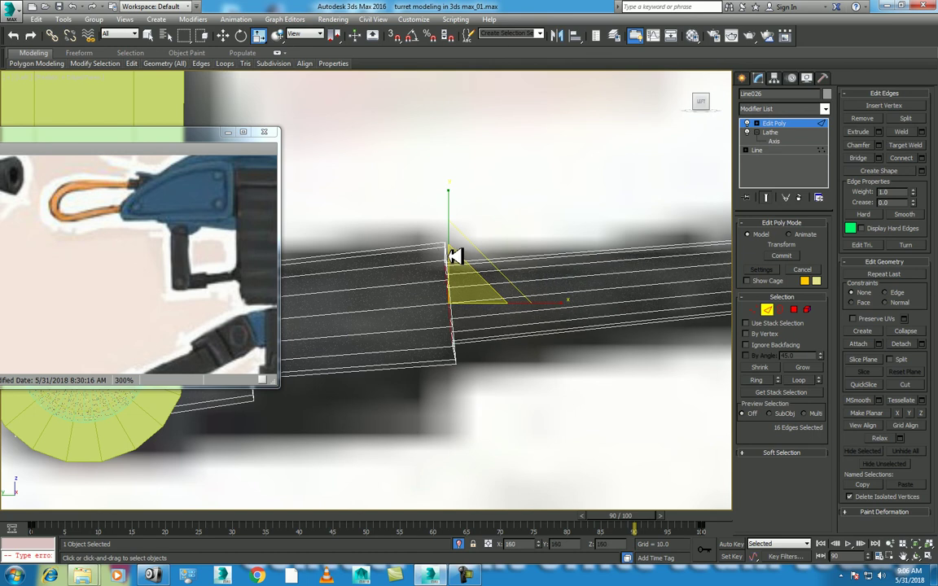
scroll(413, 293, down, 2)
alt+middle_drag(413, 293, 482, 287)
mouse_move(615, 235)
alt+middle_down()
mouse_move(516, 296)
mouse_move(535, 300)
mouse_move(540, 270)
alt+middle_up()
right_click(531, 265)
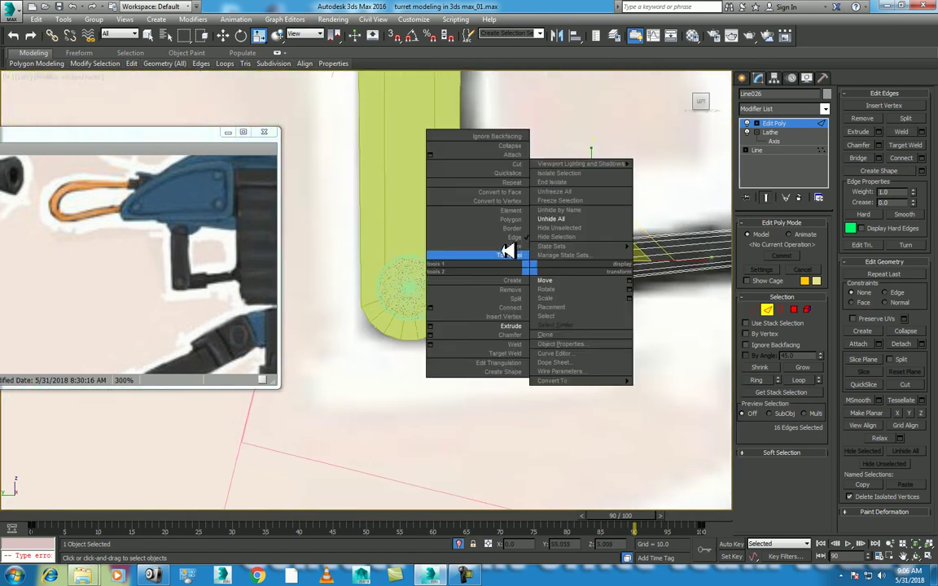
click(503, 246)
right_click(512, 262)
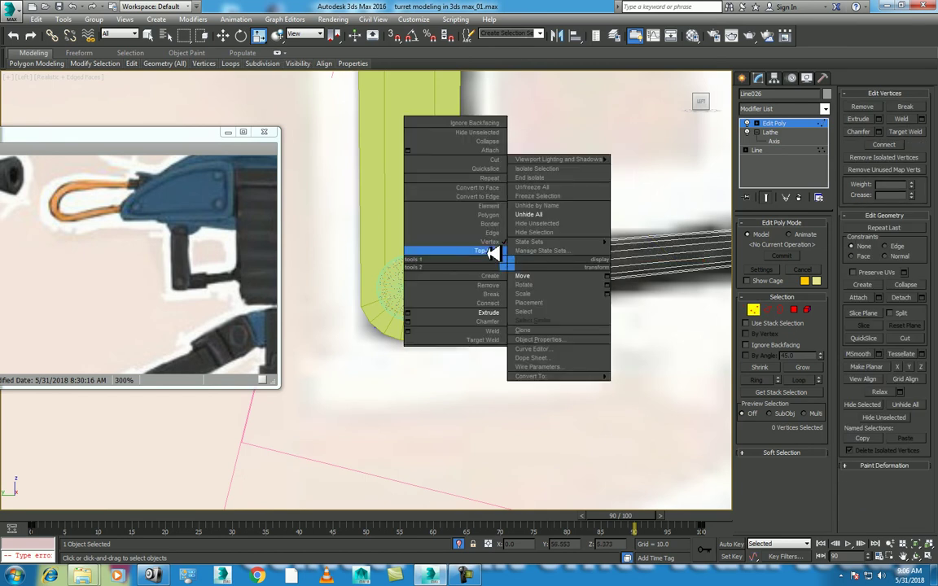
click(493, 253)
scroll(556, 277, down, 2)
scroll(556, 277, down, 2)
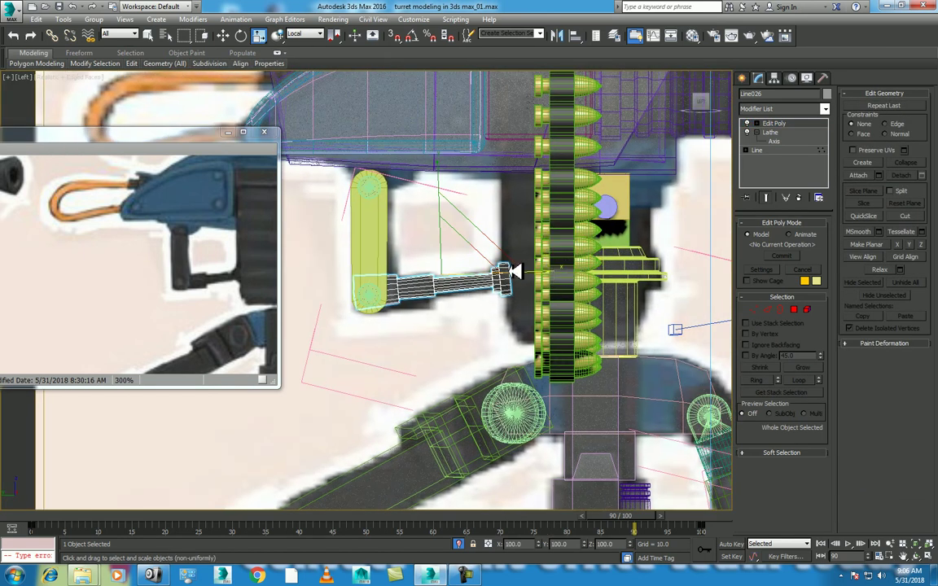
Maximise the Front view and move the barrel part left along X
key(alt+w)
scroll(664, 277, up, 2)
scroll(664, 277, up, 2)
key(alt+w)
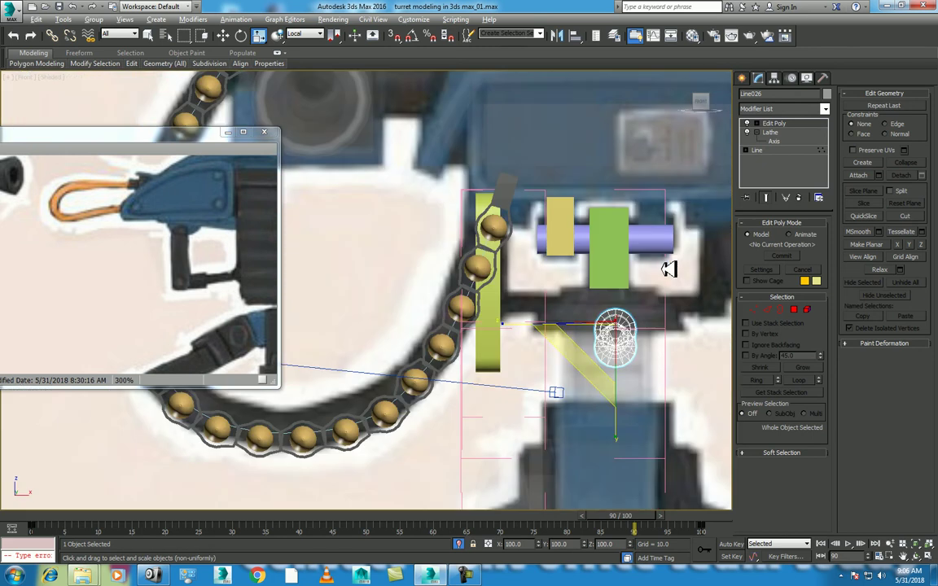
key(w)
mouse_move(715, 325)
mouse_down()
mouse_move(619, 322)
mouse_move(655, 324)
mouse_up()
Return to four views, pan the Left and Front views, and slide the barrel to X 0
key(alt+w)
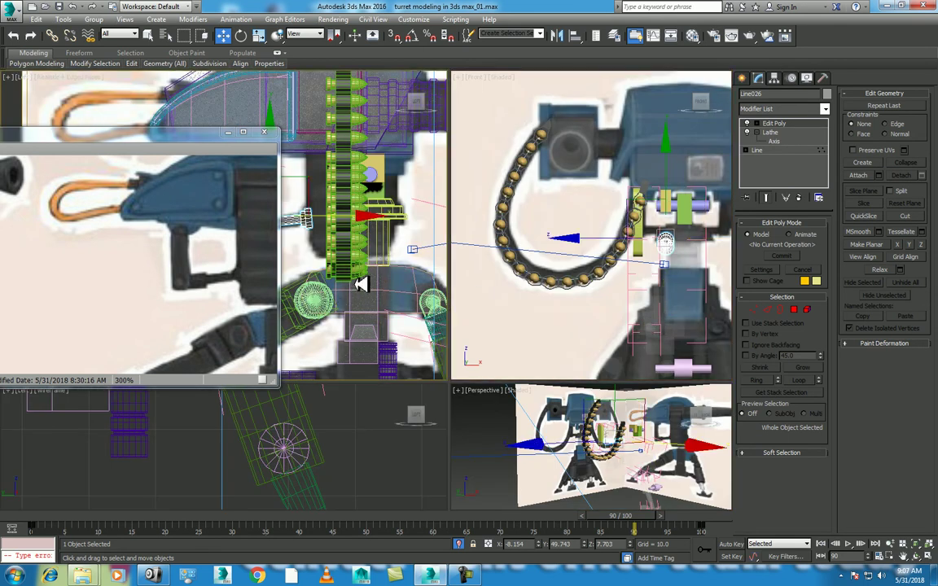
middle_drag(361, 285, 440, 275)
middle_drag(723, 269, 690, 273)
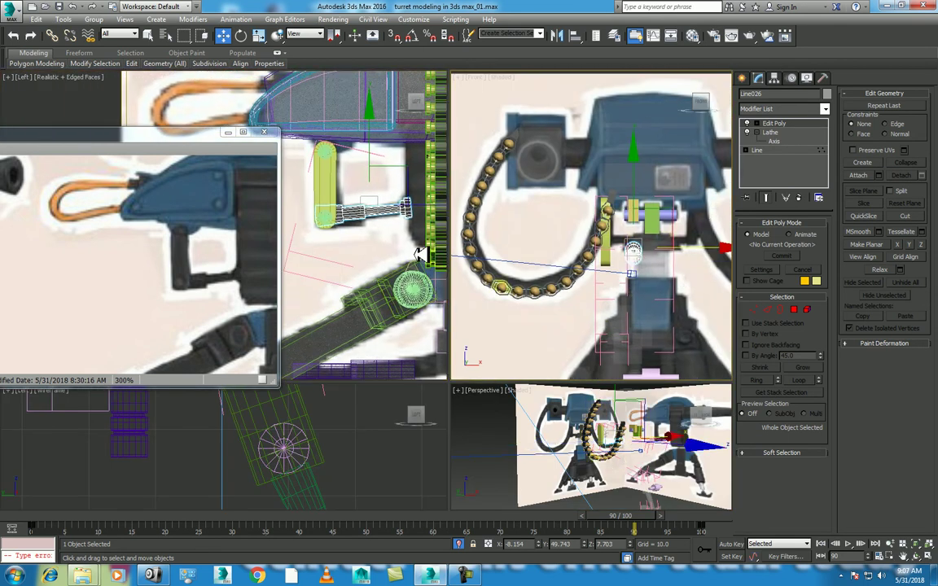
middle_drag(421, 255, 398, 255)
drag(689, 253, 710, 258)
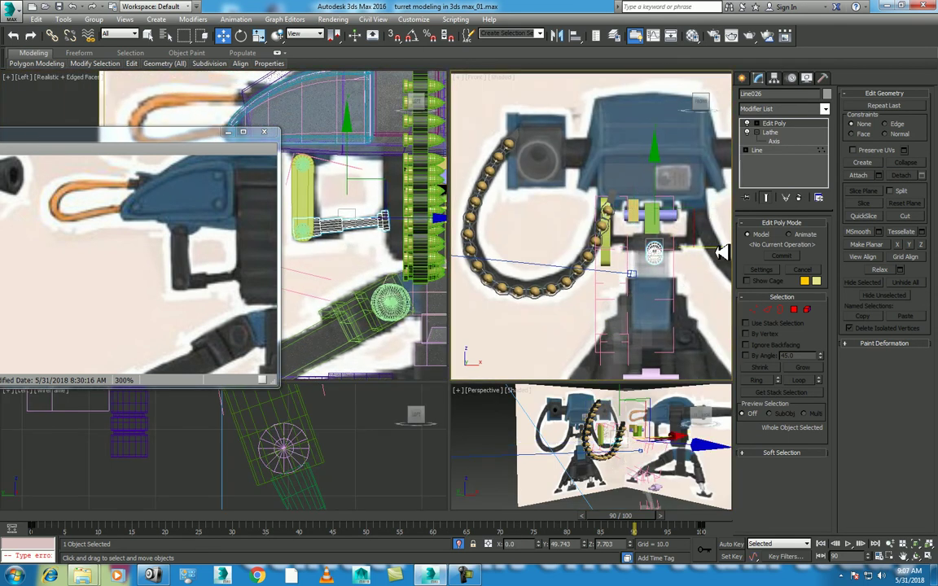
middle_drag(419, 216, 432, 233)
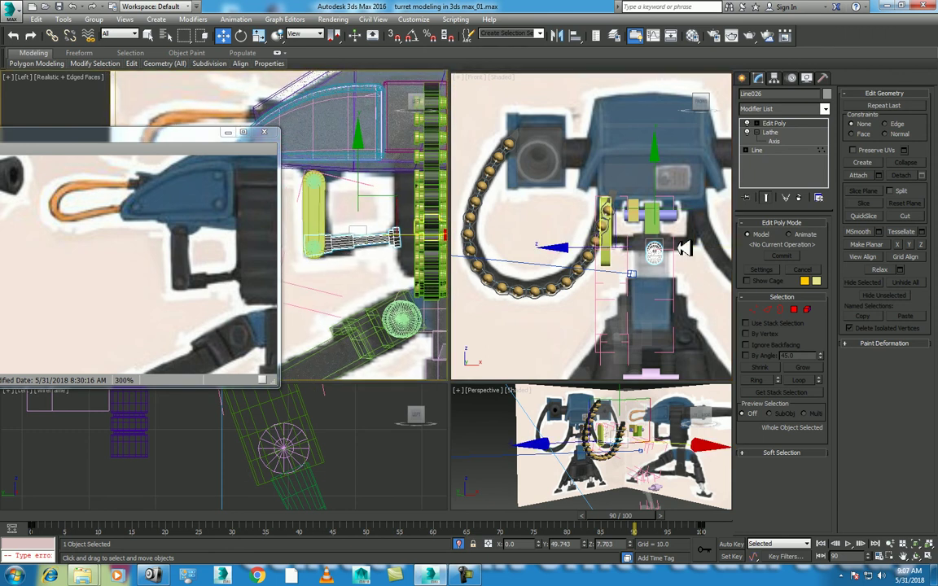
Start the Standard Primitives Cylinder tool, then select the chamfered cylinder ChamferCyl007 instead
click(743, 77)
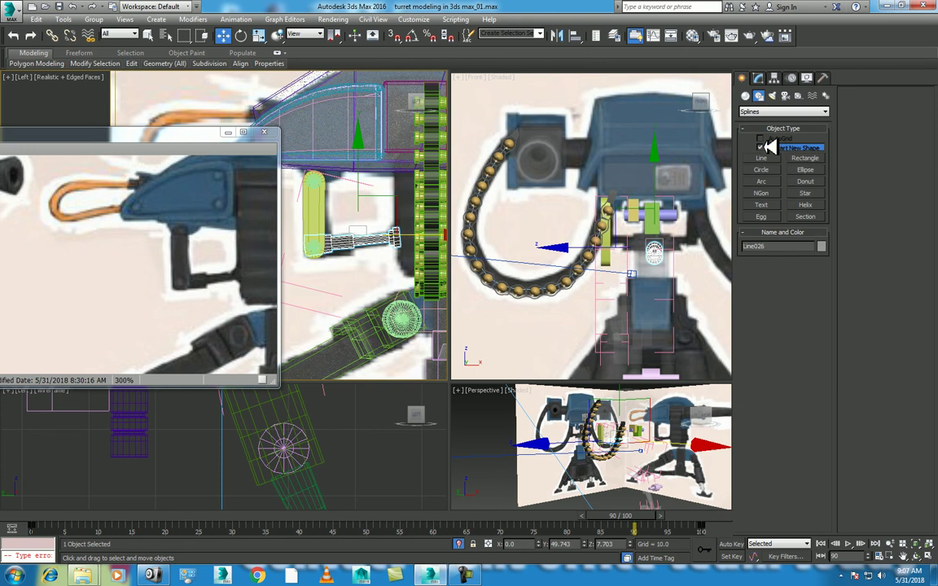
click(748, 95)
click(766, 171)
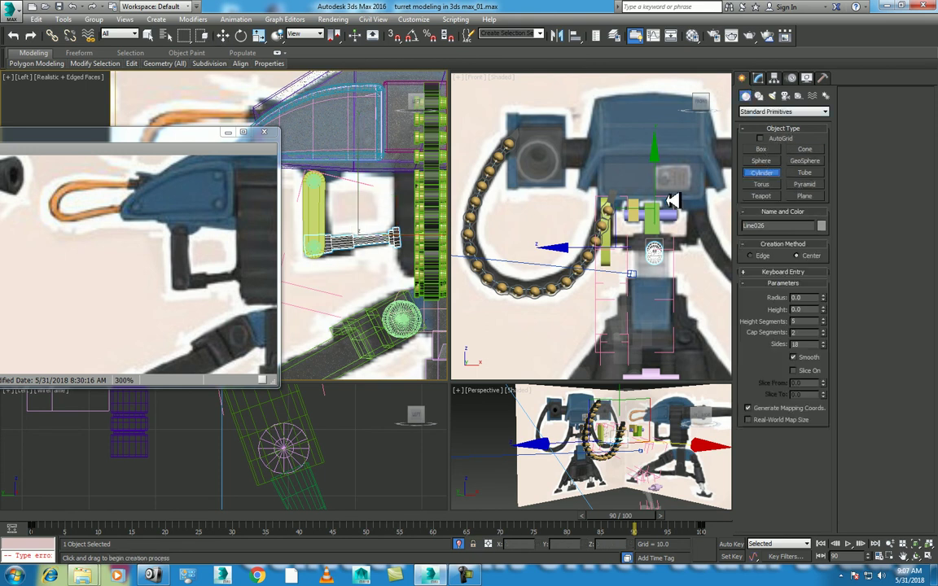
scroll(342, 253, up, 3)
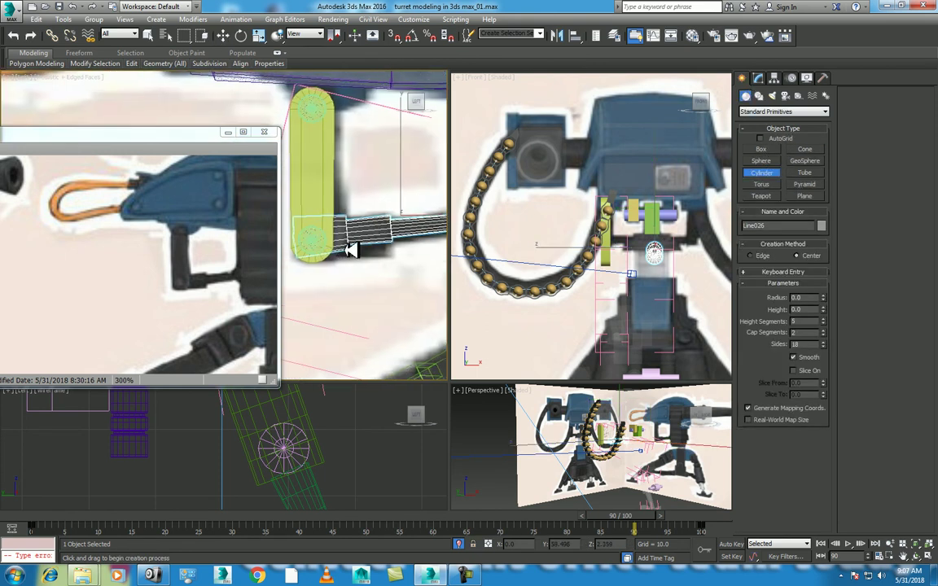
key(w)
click(314, 236)
scroll(681, 257, up, 3)
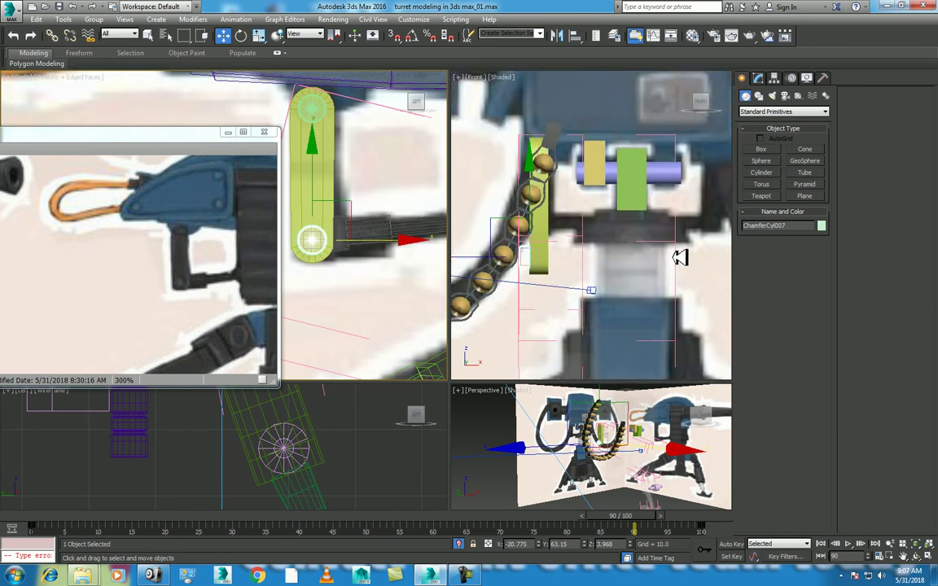
scroll(680, 257, up, 2)
Add an Edit Poly modifier to ChamferCyl007
click(758, 78)
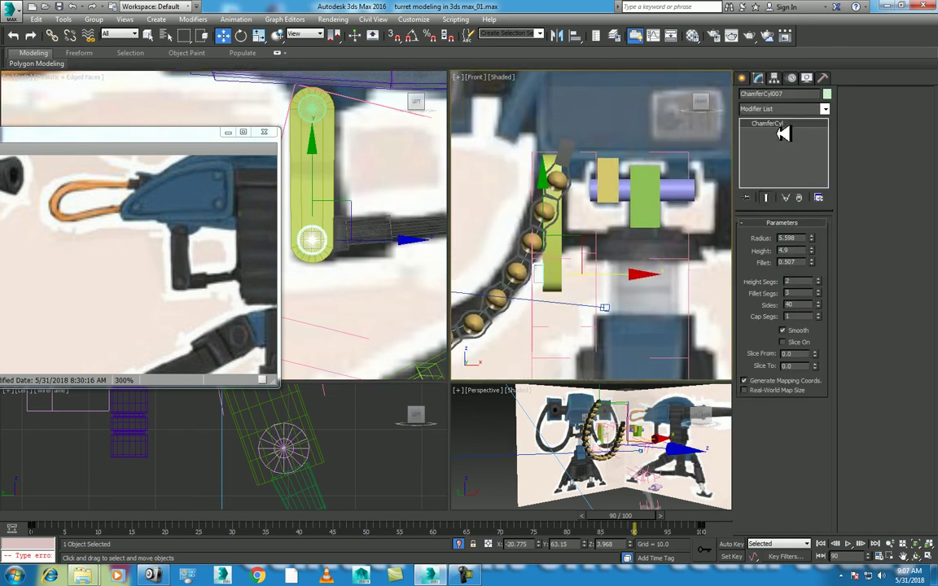
click(779, 109)
scroll(779, 163, down, 5)
scroll(780, 163, down, 5)
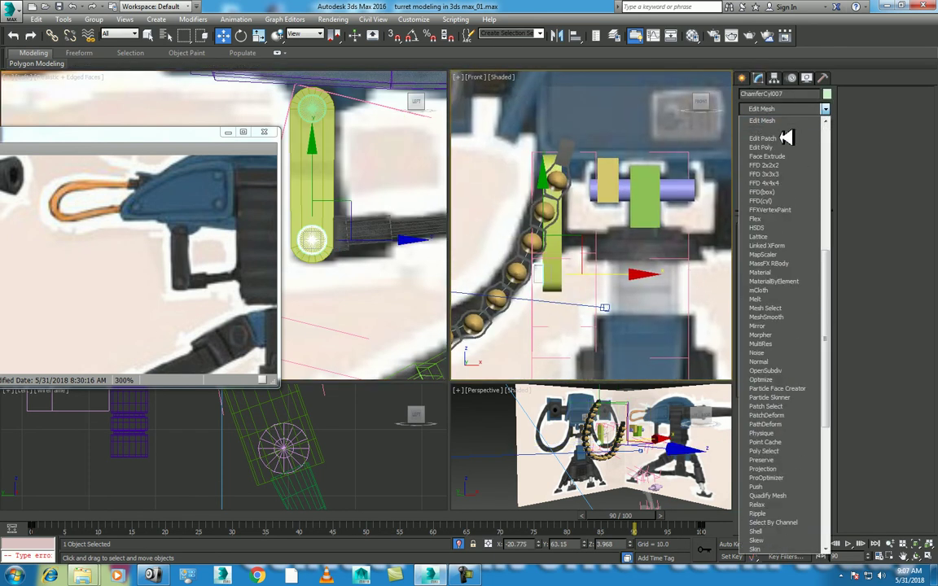
click(774, 147)
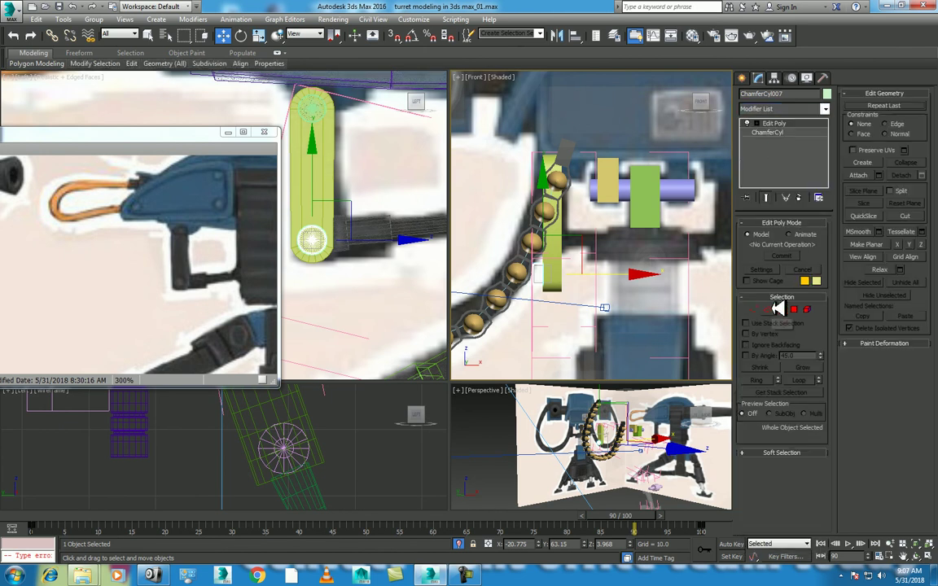
Select all of the cylinder's vertices, shift them along X, and return to object level
click(754, 310)
scroll(661, 249, up, 3)
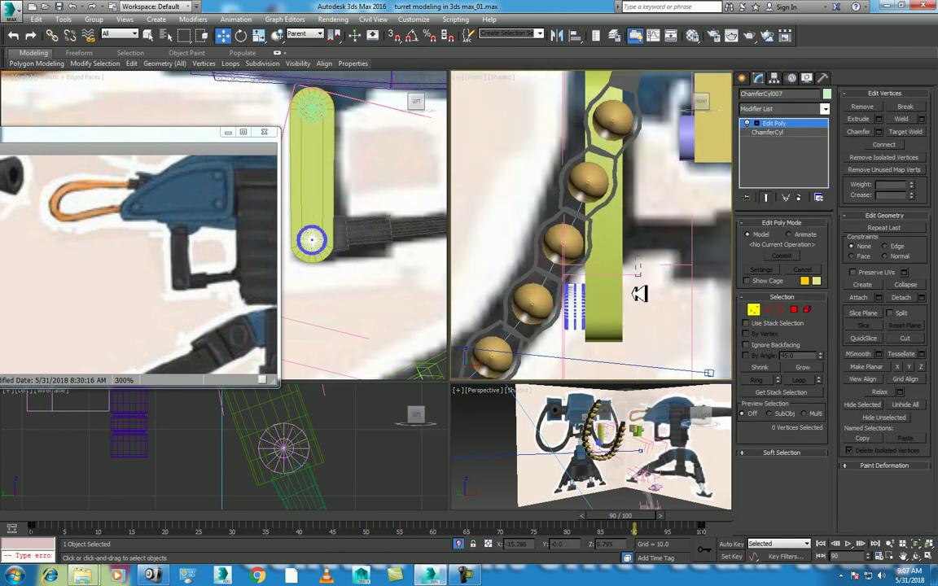
key(ctrl+a)
scroll(613, 279, down, 2)
scroll(648, 287, down, 2)
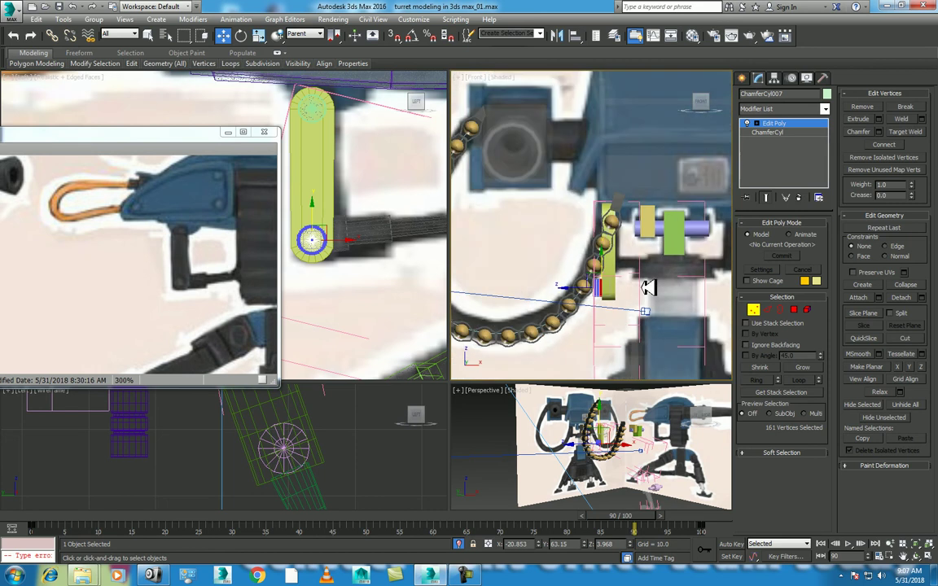
middle_drag(647, 286, 638, 291)
drag(637, 291, 645, 290)
right_click(644, 289)
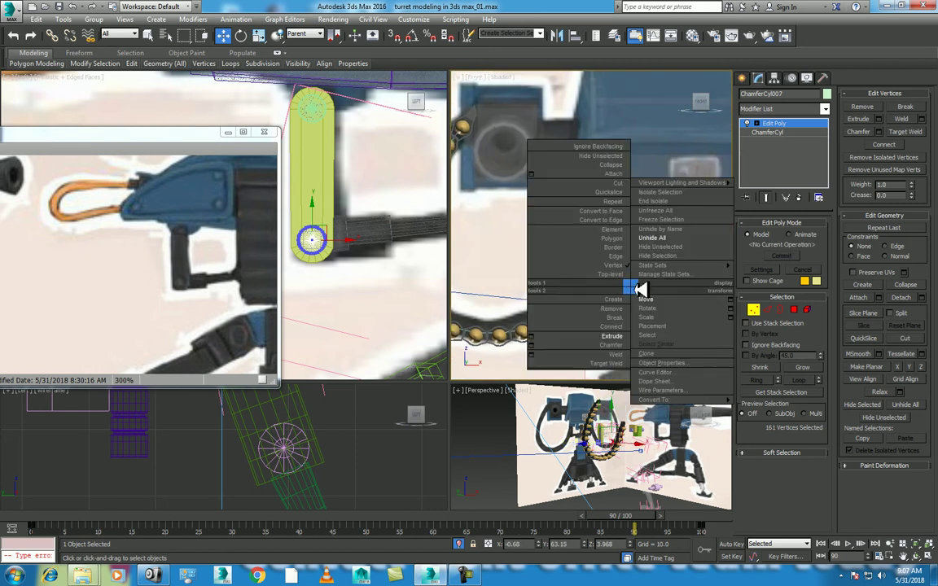
click(621, 276)
Close the floating reference image, select Cylinder012, check its material, and scrub to frame 73
middle_drag(359, 243, 405, 277)
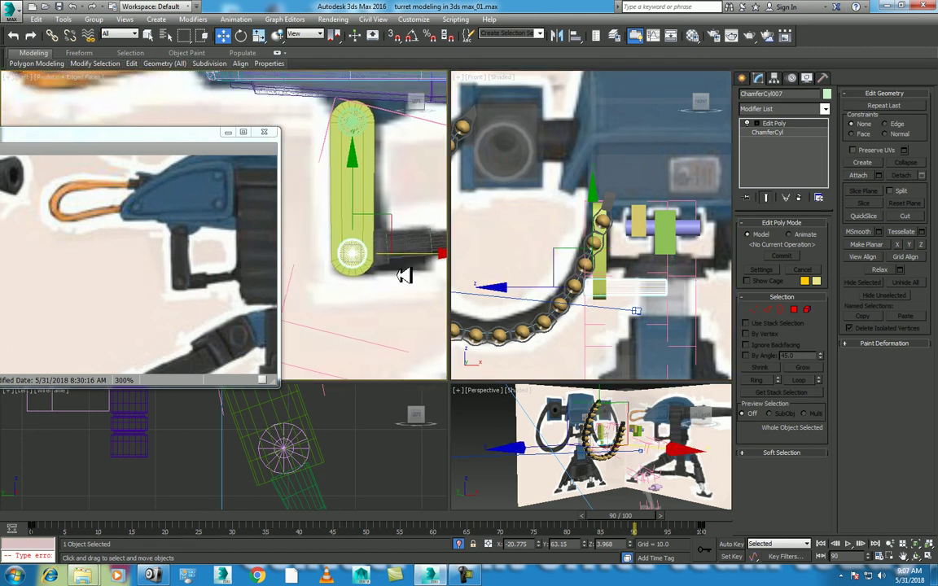
click(199, 115)
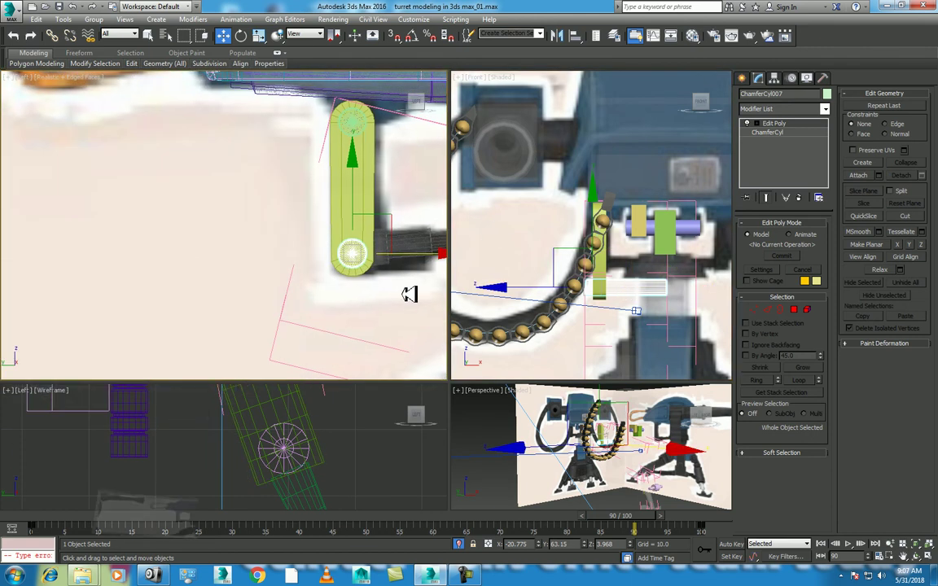
click(6, 523)
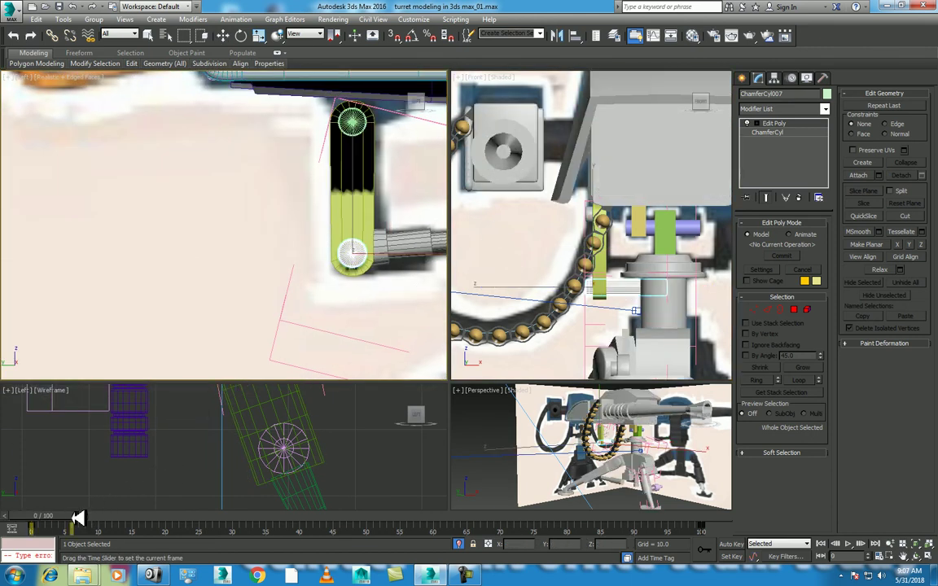
drag(77, 519, 370, 519)
key(w)
click(349, 198)
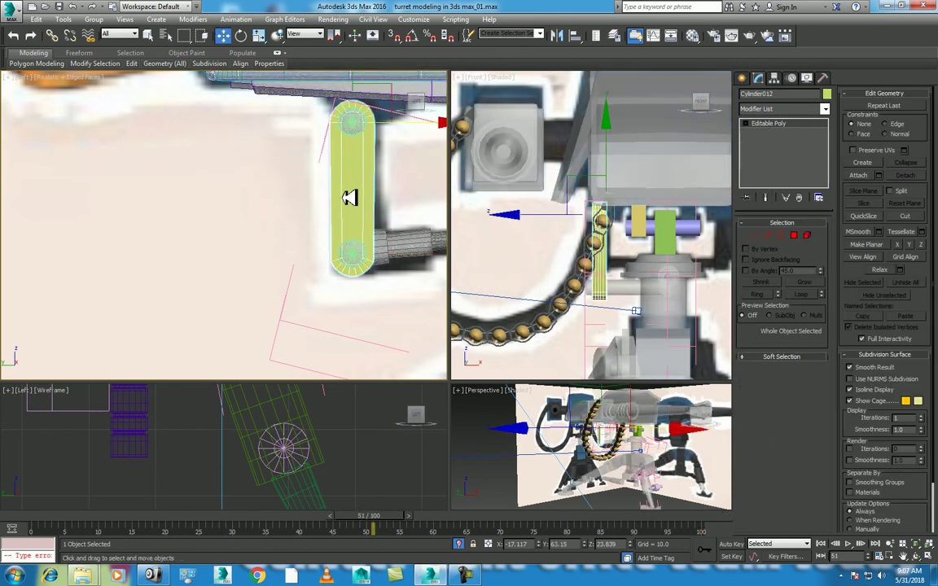
key(m)
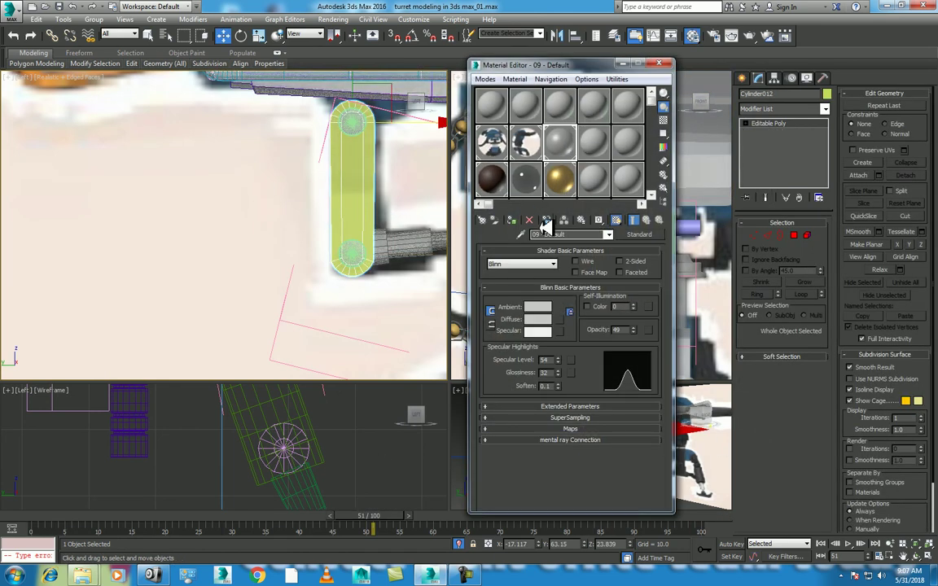
click(663, 62)
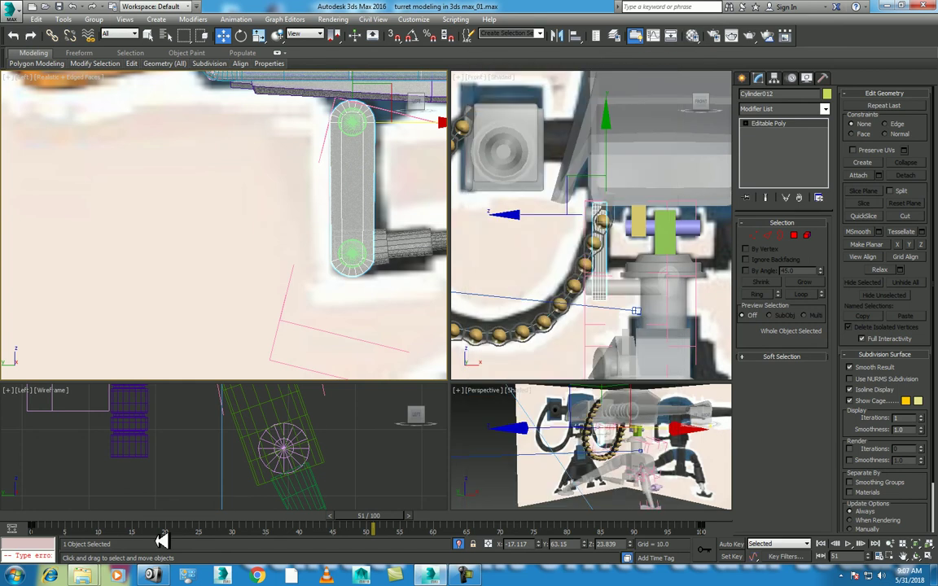
drag(370, 515, 782, 487)
drag(700, 516, 512, 516)
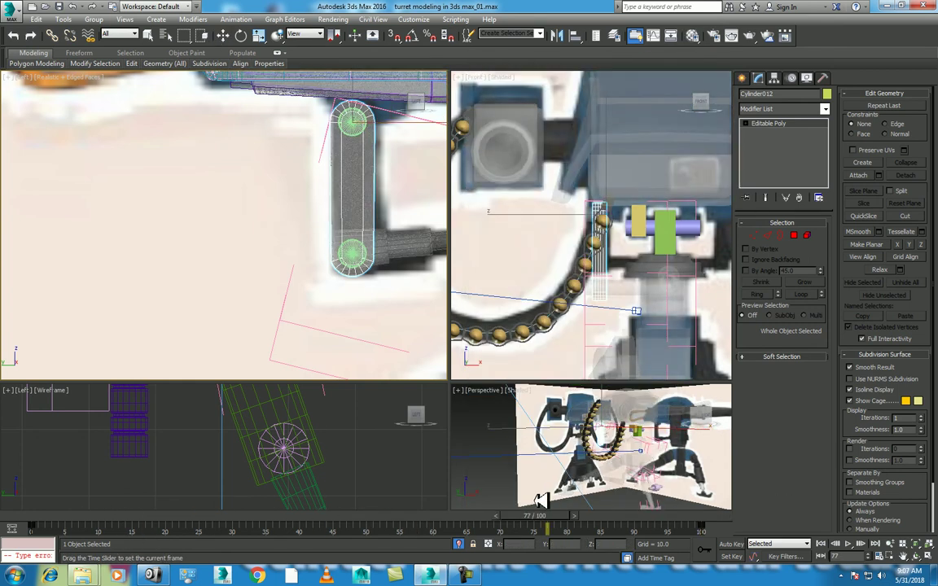
Try raising the horizontal chamfered cylinder, undo it, and select the tube Line026
key(w)
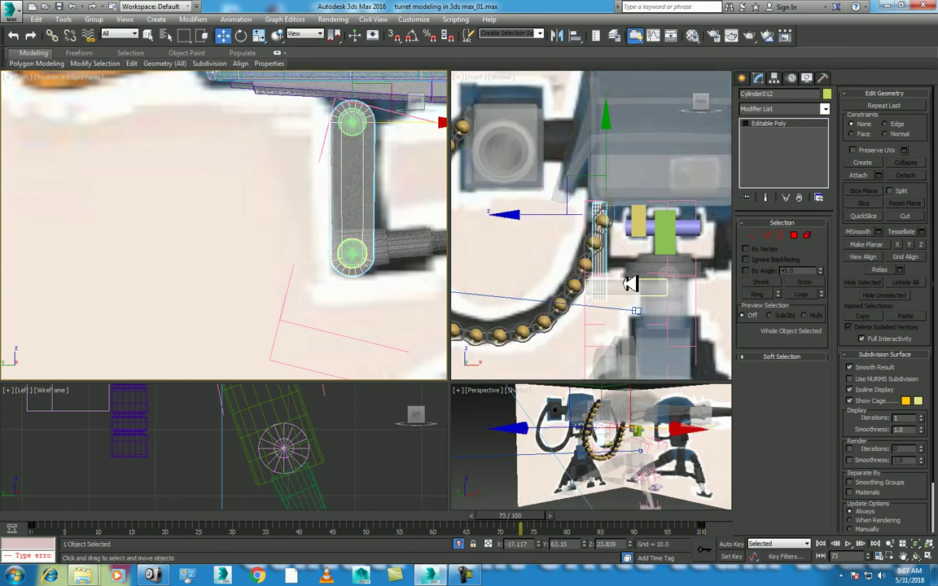
click(628, 286)
drag(598, 201, 599, 179)
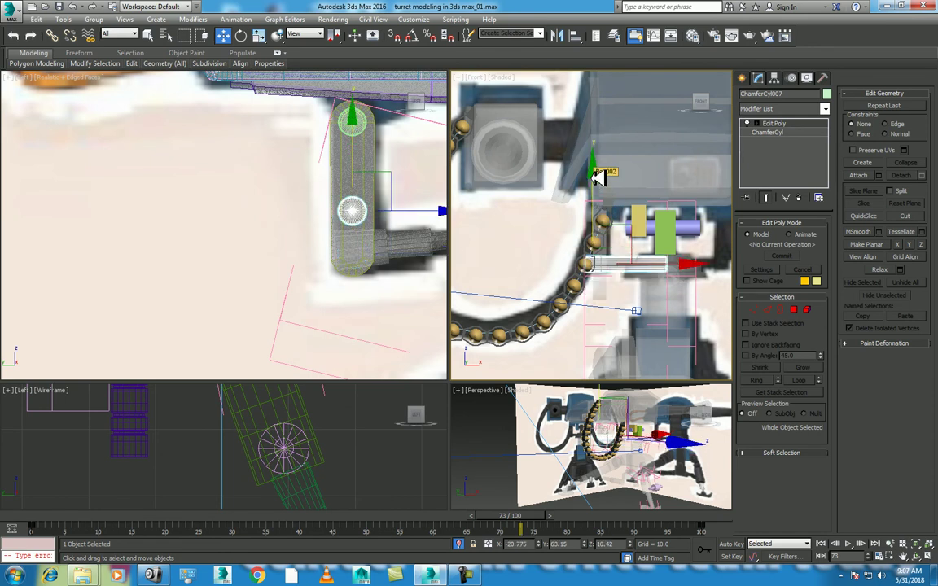
key(ctrl+z)
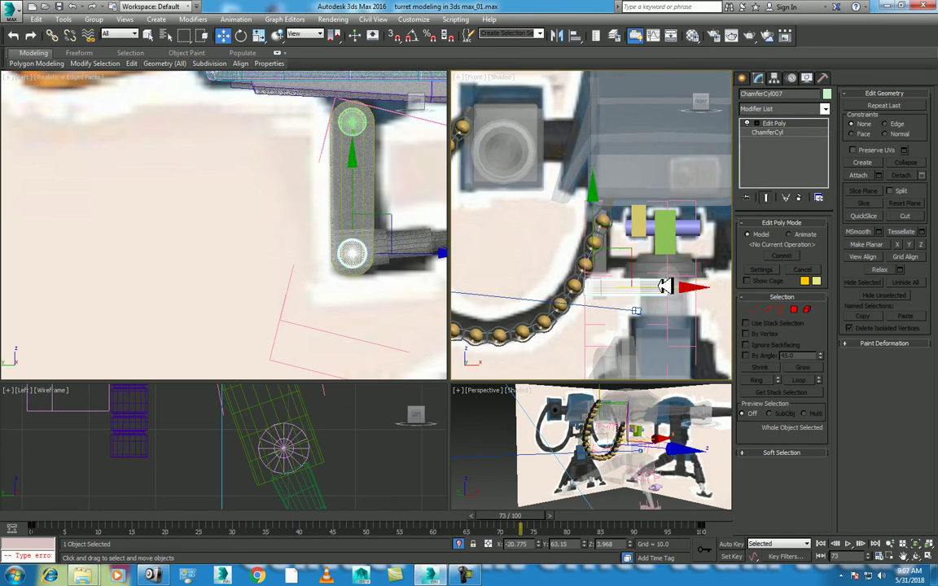
click(422, 239)
click(422, 239)
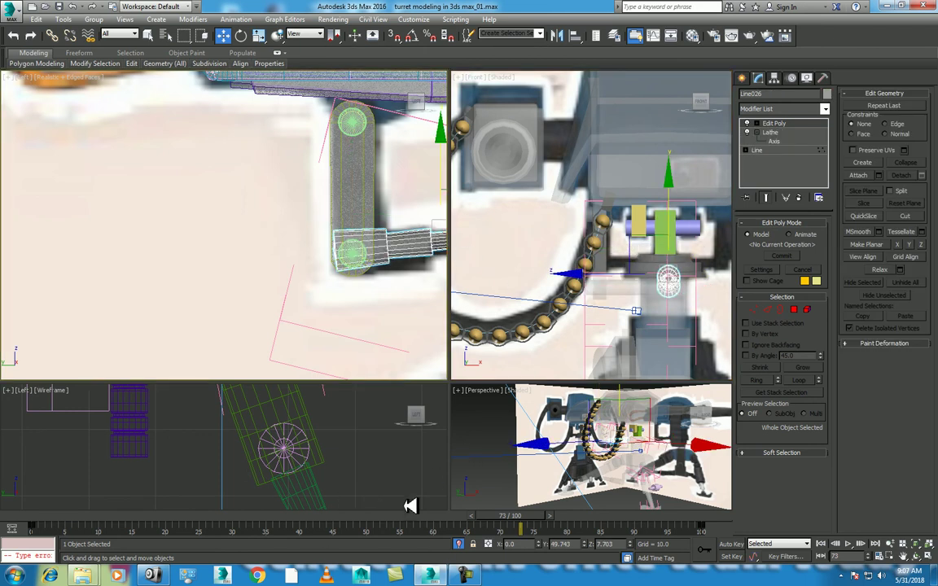
Maximise the Perspective view, Ctrl-select the small green and yellow pivot parts, and open the Material Editor
key(alt+w)
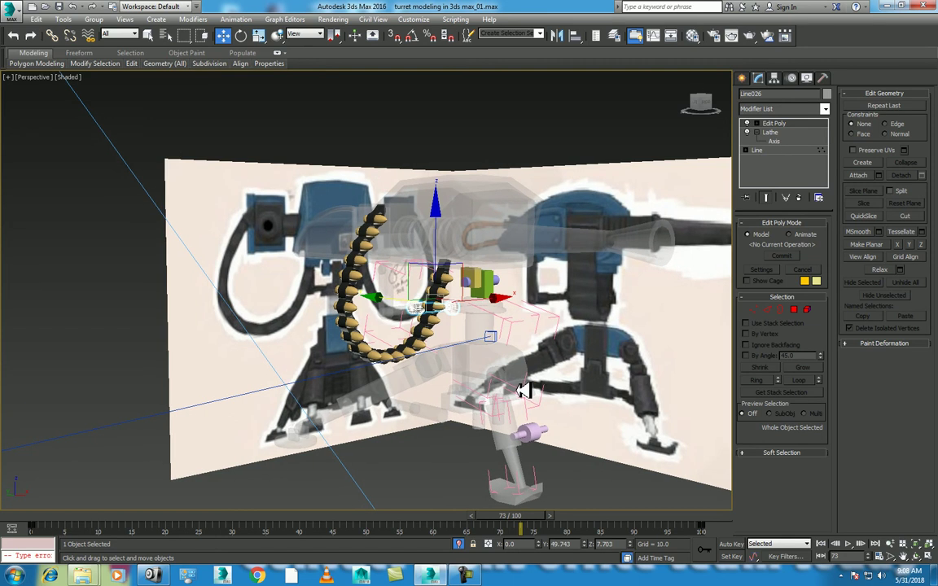
click(485, 281)
ctrl+click(502, 280)
ctrl+click(503, 280)
key(m)
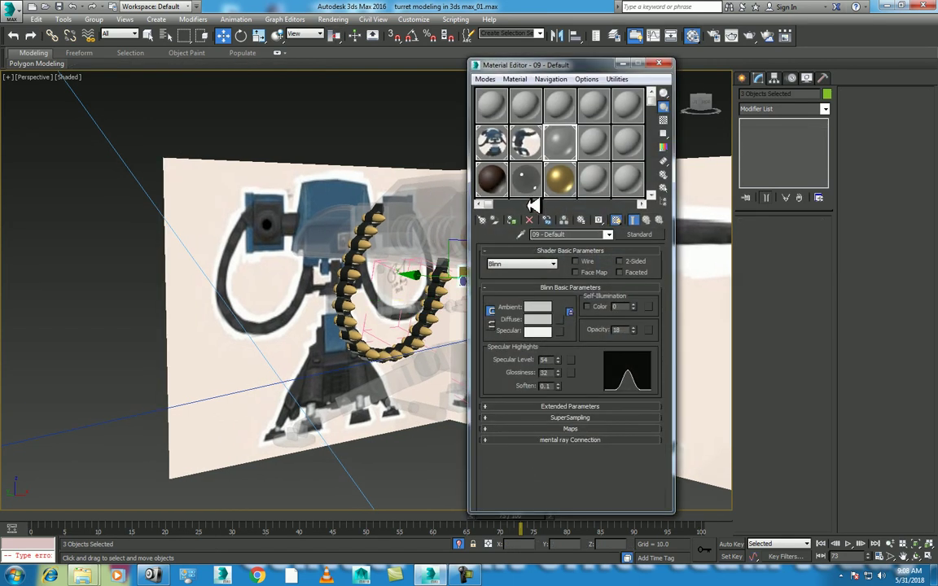
Close the Material Editor and return the animation to frame 0 so the whole turret shows
click(659, 63)
drag(509, 516, 45, 515)
key(w)
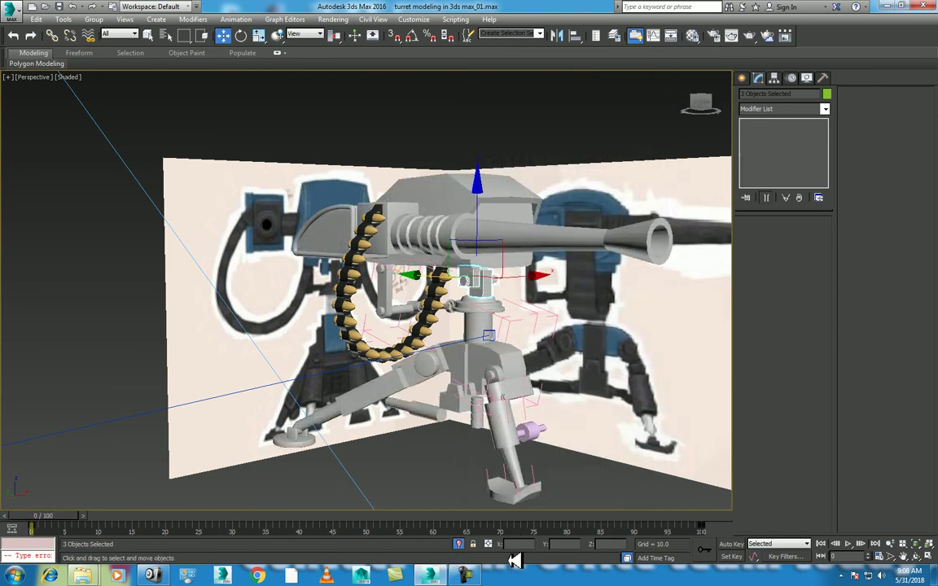
Open the turret reference picture in the image viewer and pan it to its front view
click(145, 576)
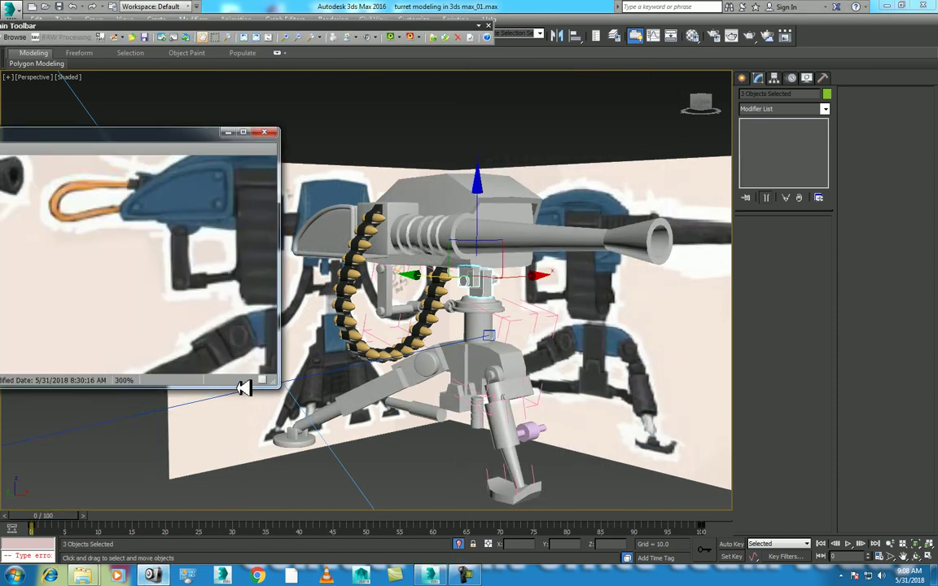
scroll(147, 252, up, 2)
scroll(139, 265, up, 1)
scroll(137, 269, down, 2)
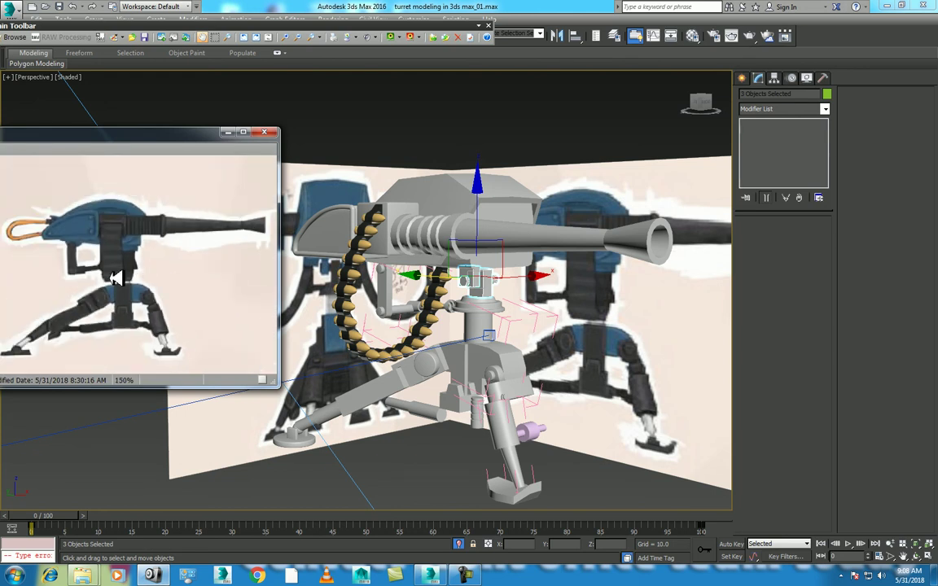
drag(116, 278, 277, 249)
middle_drag(541, 320, 579, 323)
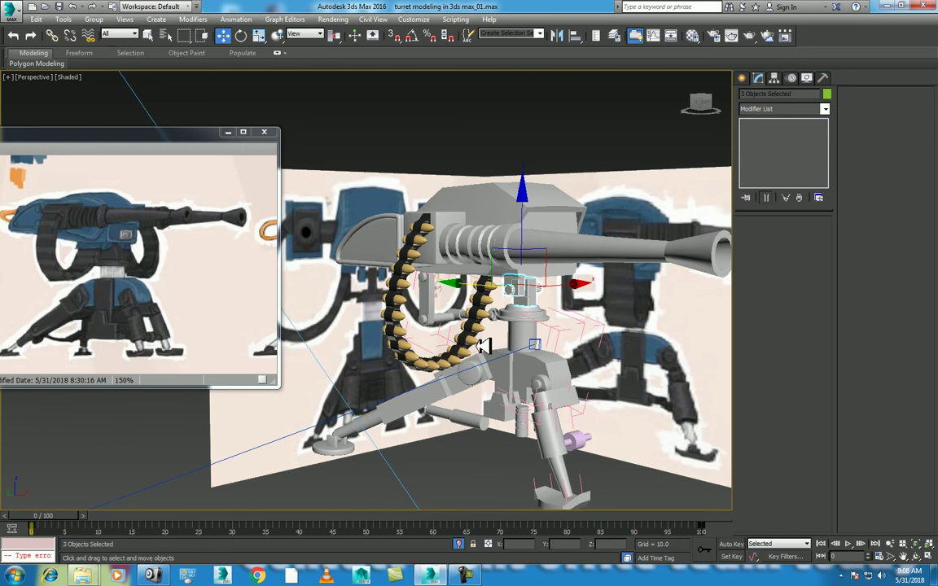
Select the base block Box011 and orbit the view to a side angle
click(516, 418)
click(915, 556)
mouse_move(561, 408)
mouse_down()
mouse_move(377, 339)
mouse_move(806, 210)
mouse_up()
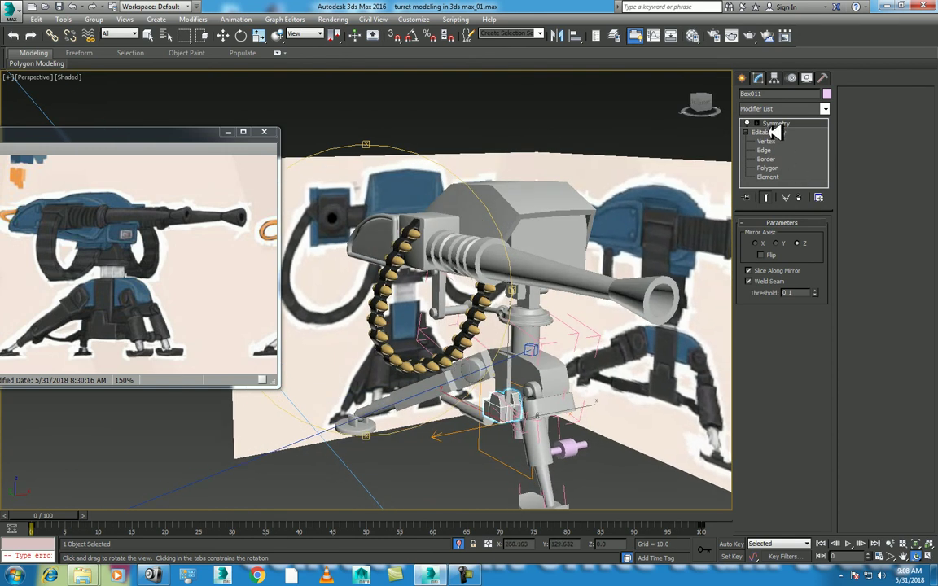
Move Box011's Symmetry mirror plane along X so its position reads 7.061
click(747, 123)
click(776, 132)
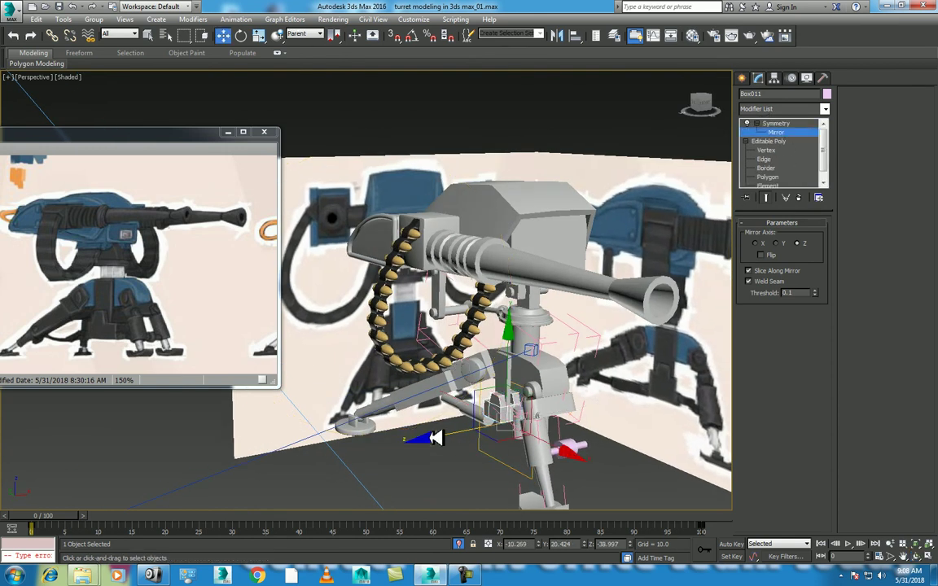
drag(437, 438, 466, 433)
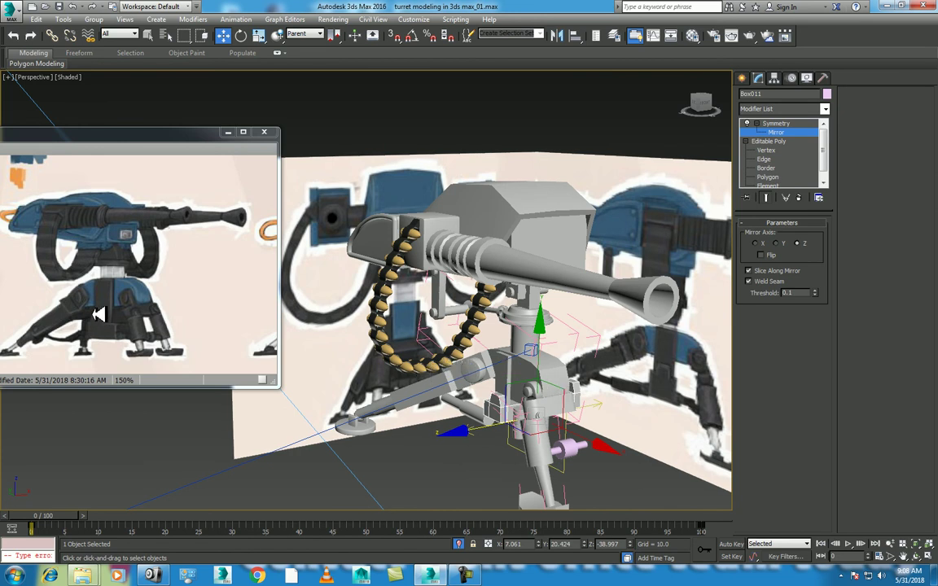
scroll(480, 404, up, 5)
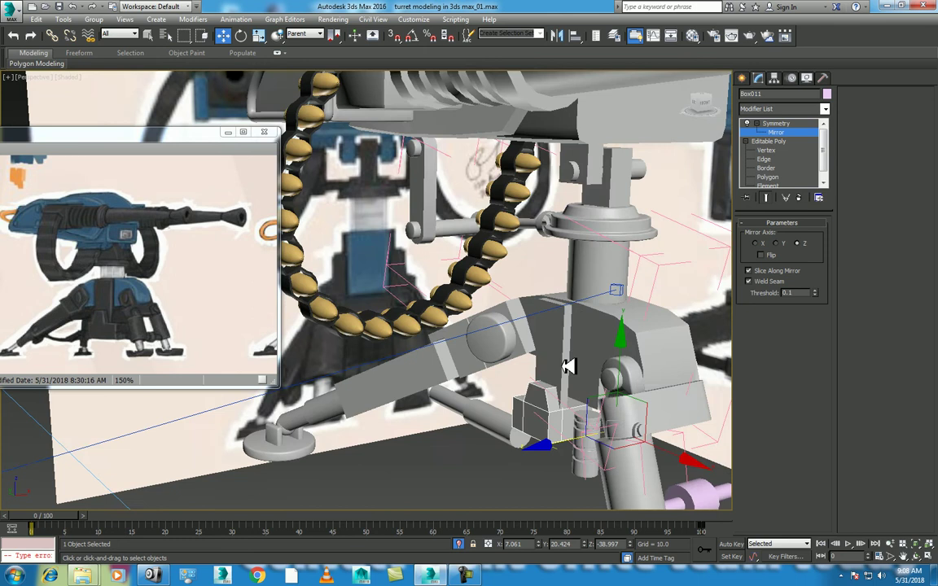
Leave mirror-plane editing, select the angled leg arm Box008 and orbit around it
right_click(450, 359)
click(457, 338)
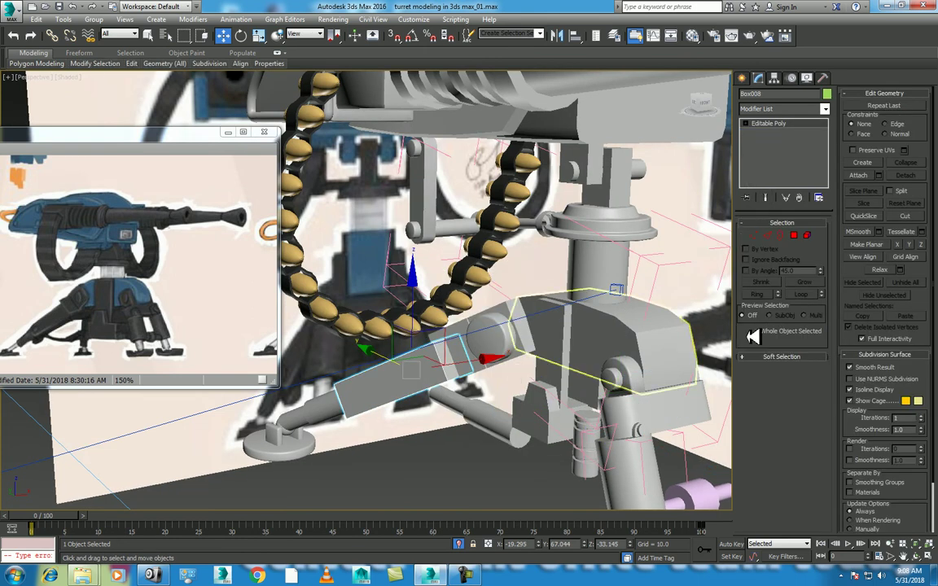
click(915, 556)
mouse_move(419, 398)
mouse_down()
mouse_move(515, 418)
mouse_move(465, 345)
mouse_move(436, 345)
mouse_move(421, 376)
mouse_move(370, 342)
mouse_up()
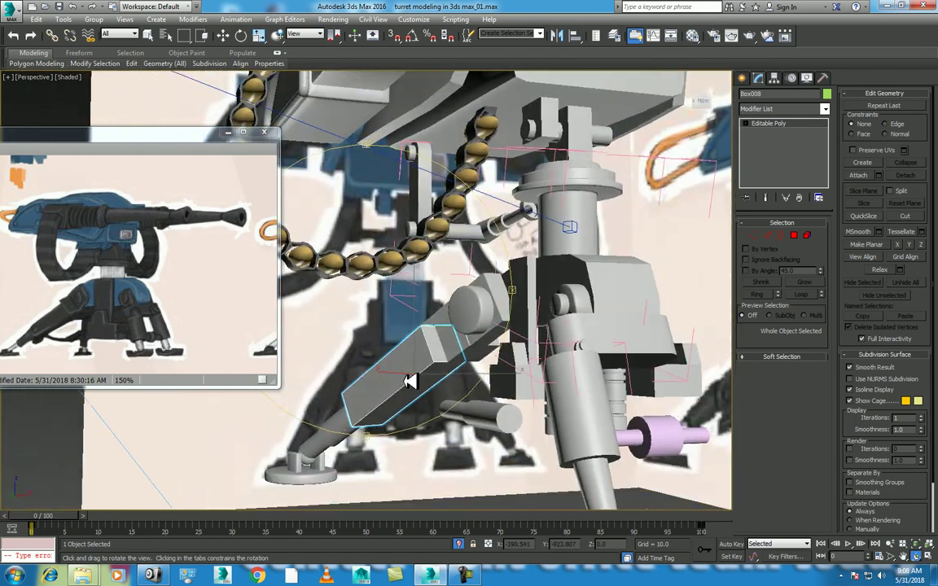
In Edge mode, move Box008's end edge about -3 units along X
click(767, 235)
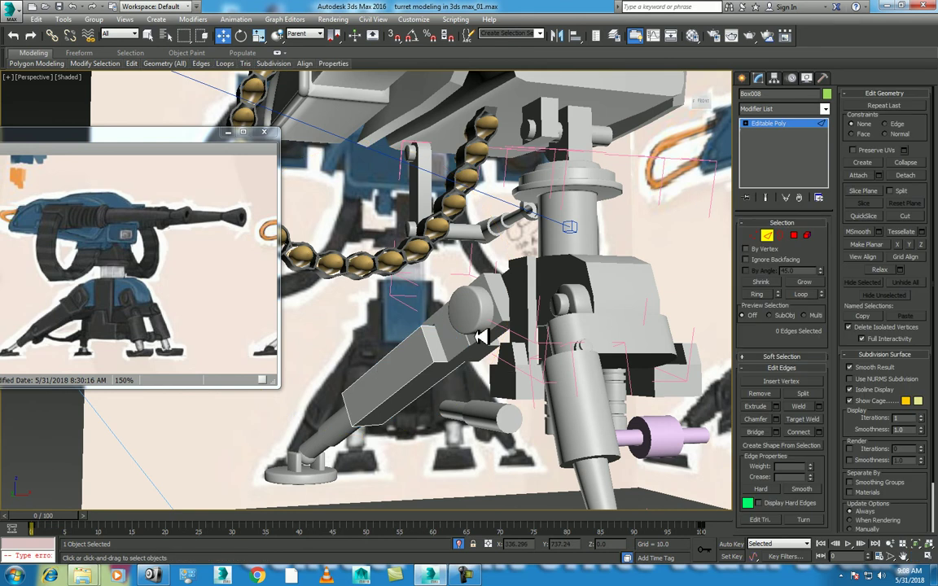
click(451, 363)
right_click(449, 363)
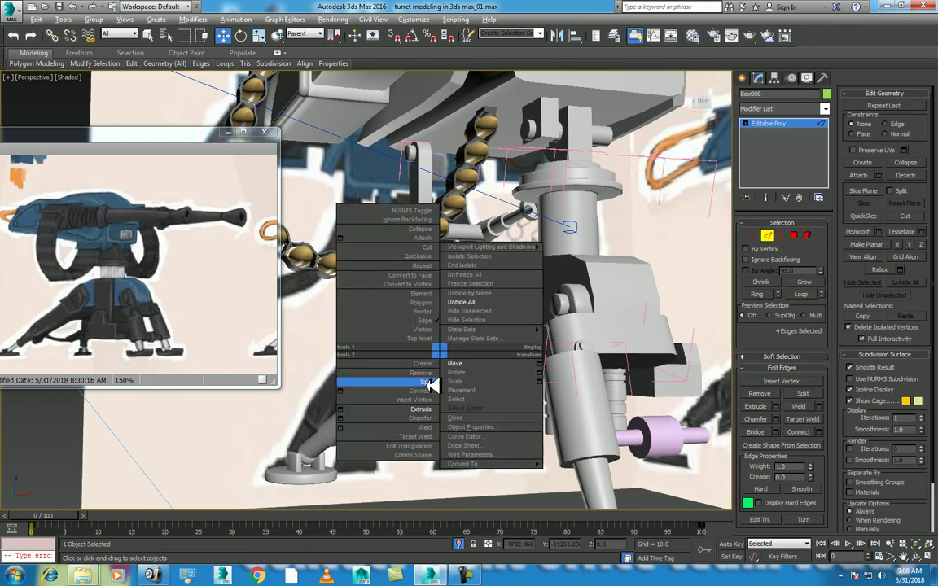
click(359, 364)
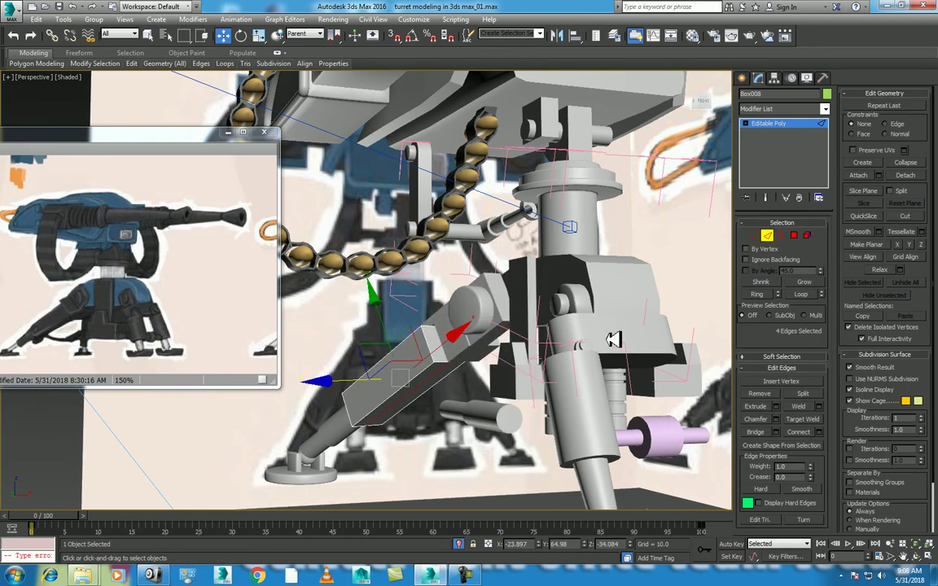
click(450, 351)
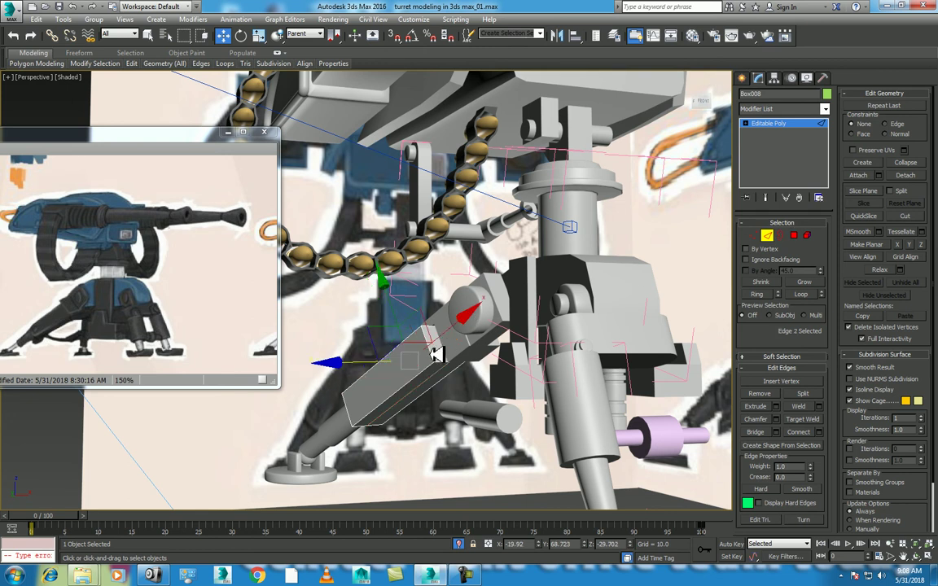
click(493, 301)
drag(493, 300, 468, 314)
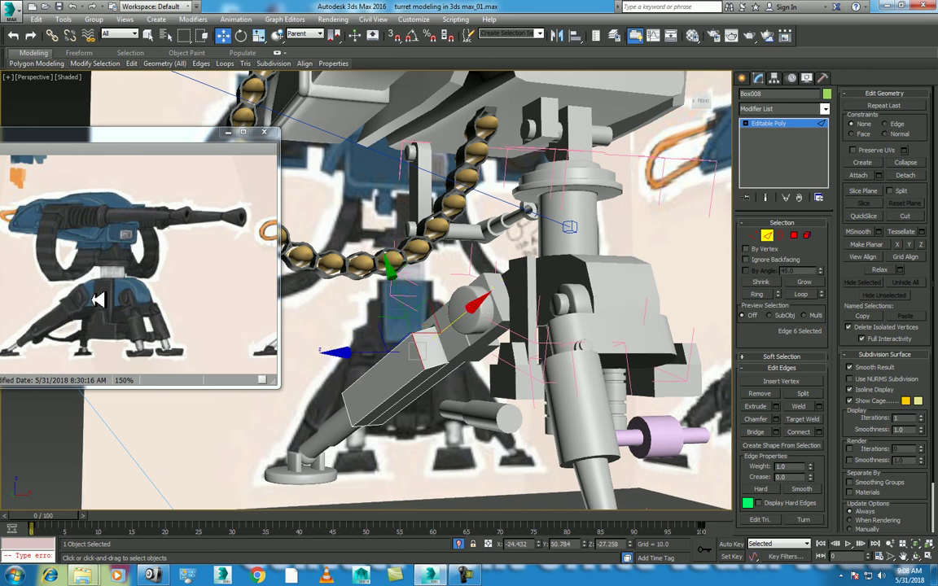
Inspect the reshaped arm from other angles, exit edge editing and select tube Line026
alt+middle_drag(576, 283, 398, 346)
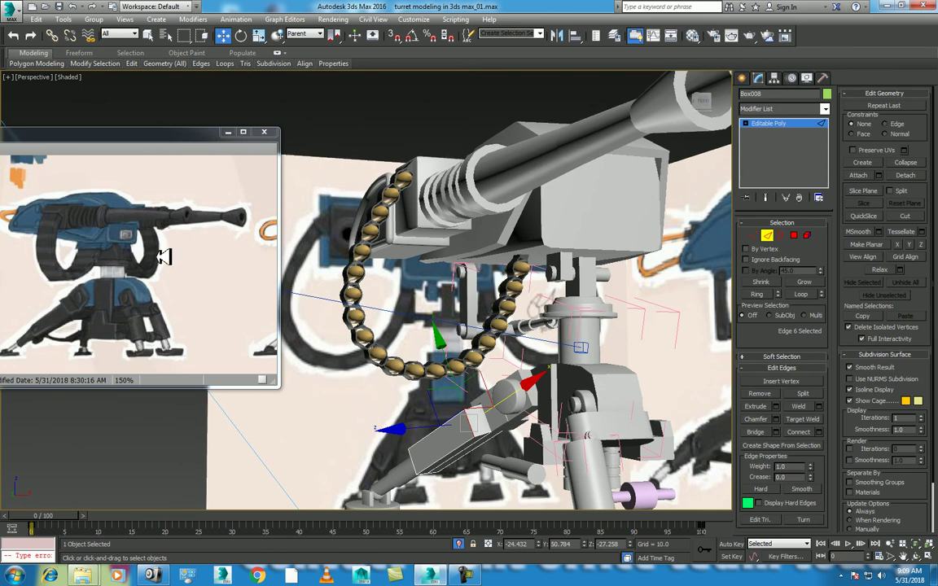
scroll(163, 256, up, 2)
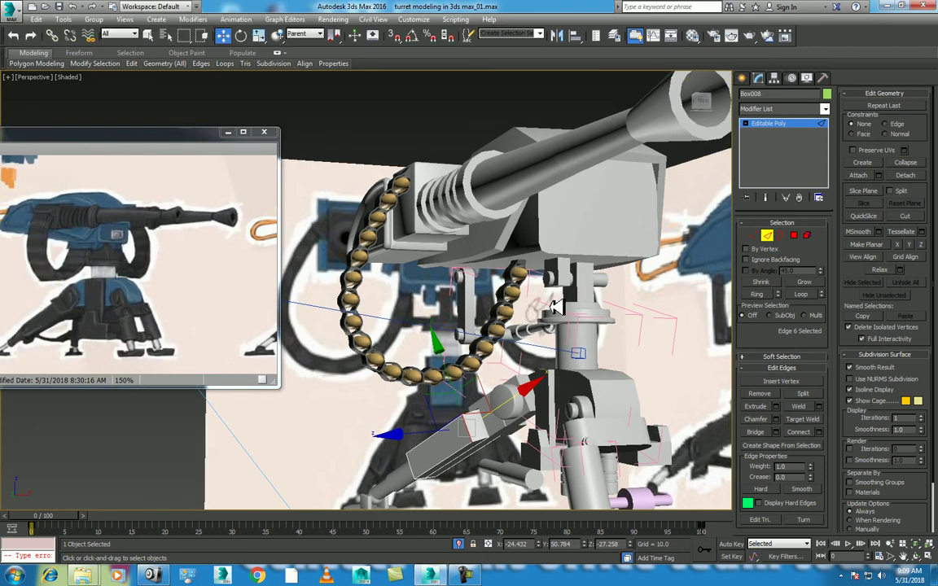
alt+middle_drag(554, 306, 526, 320)
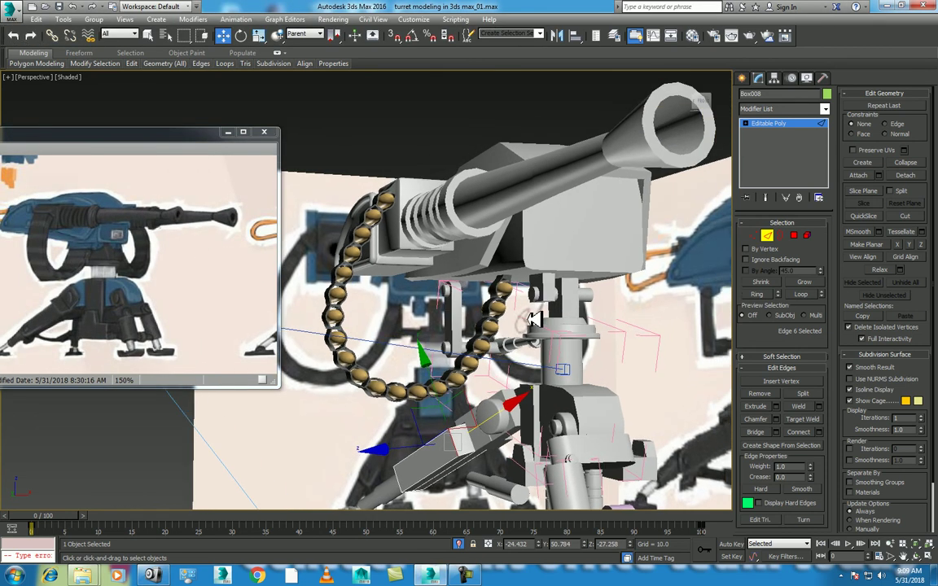
mouse_move(644, 351)
alt+middle_down()
mouse_move(710, 265)
mouse_move(570, 213)
alt+middle_up()
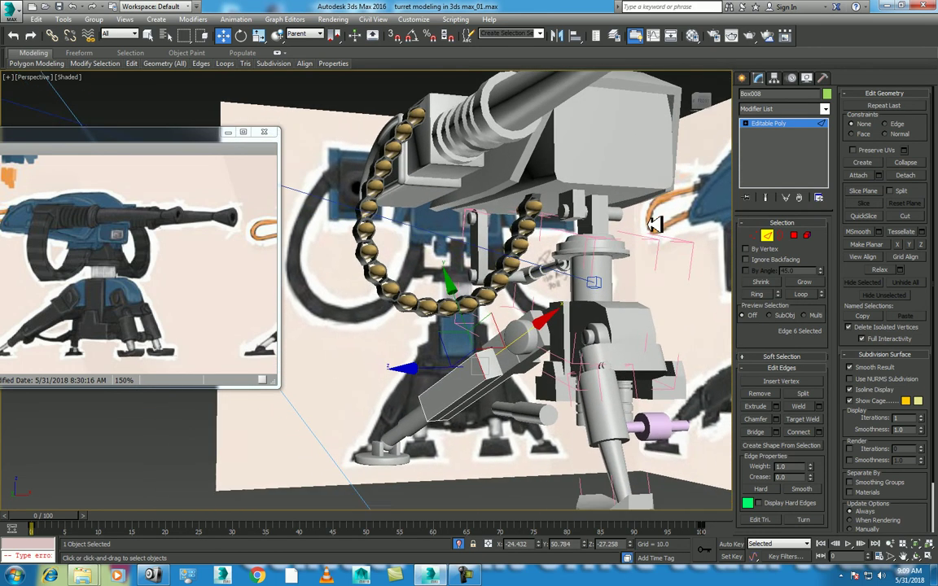
right_click(541, 210)
click(562, 215)
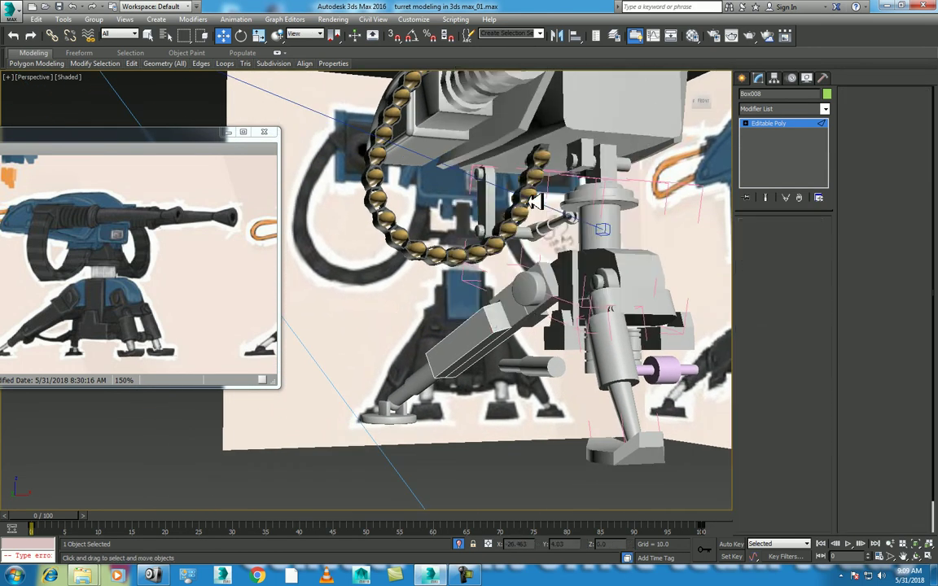
click(570, 230)
In the Left view, stretch Line026's end vertices to the right, then undo it
key(l)
scroll(588, 278, down, 5)
scroll(602, 310, down, 3)
scroll(613, 324, up, 3)
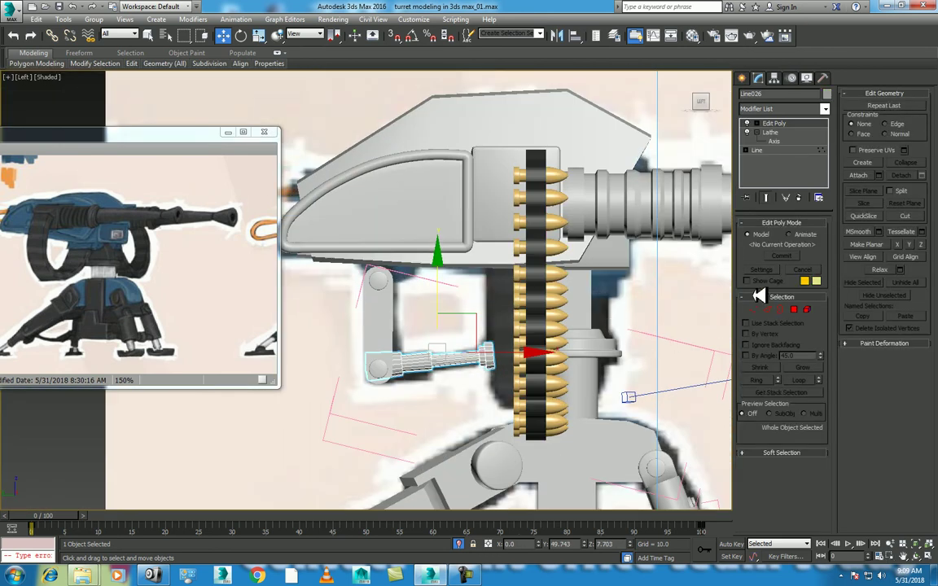
key(1)
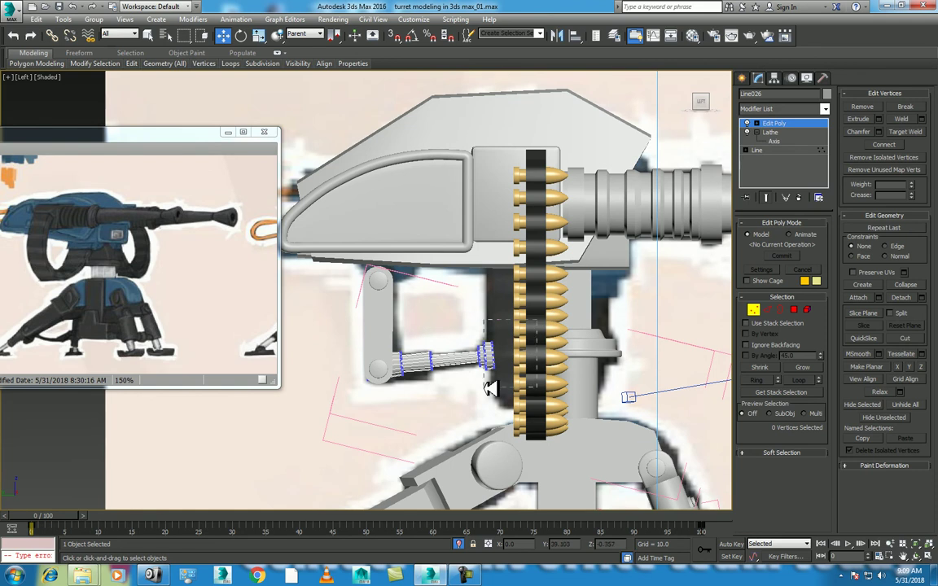
drag(489, 389, 491, 388)
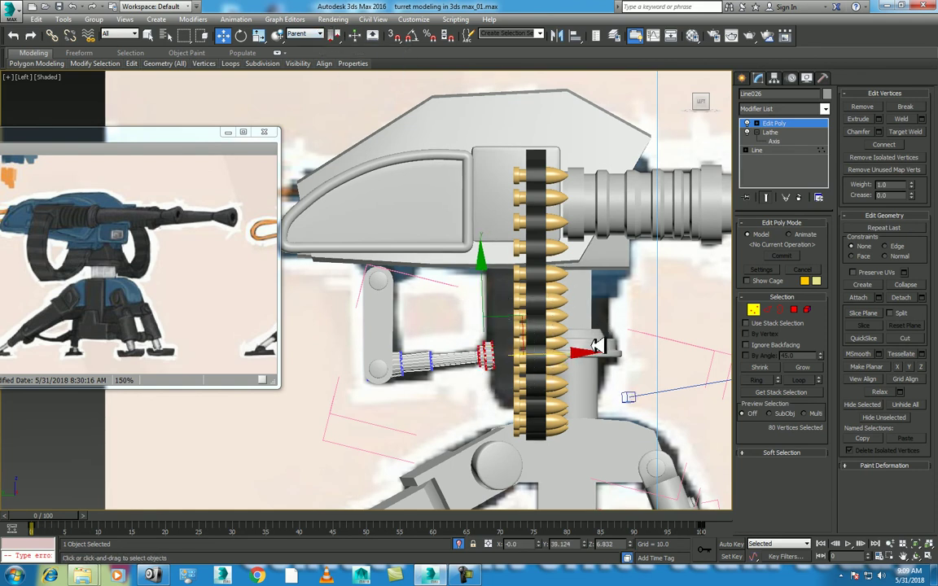
drag(588, 352, 630, 350)
key(ctrl+z)
Extend Line026's end border to the right and nudge it slightly vertically
click(780, 308)
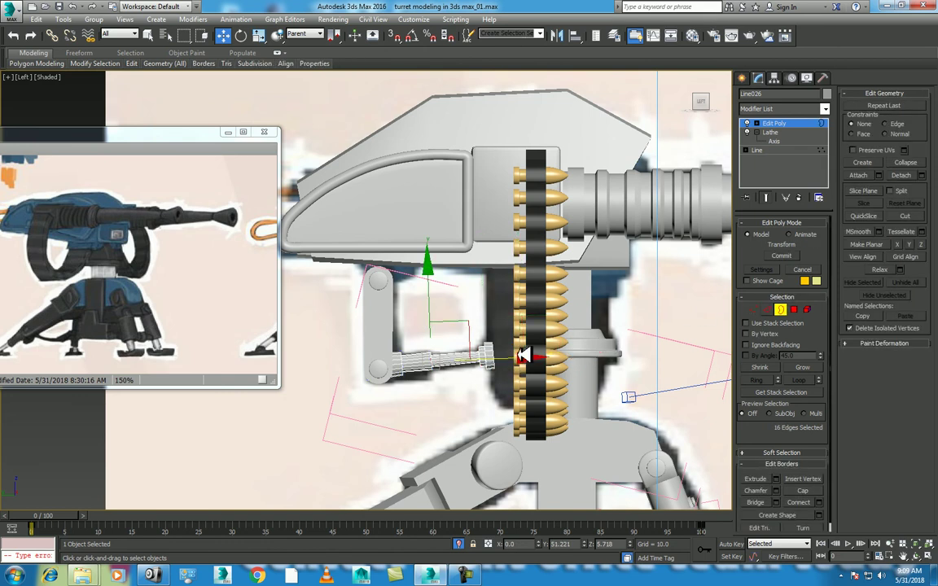
click(496, 351)
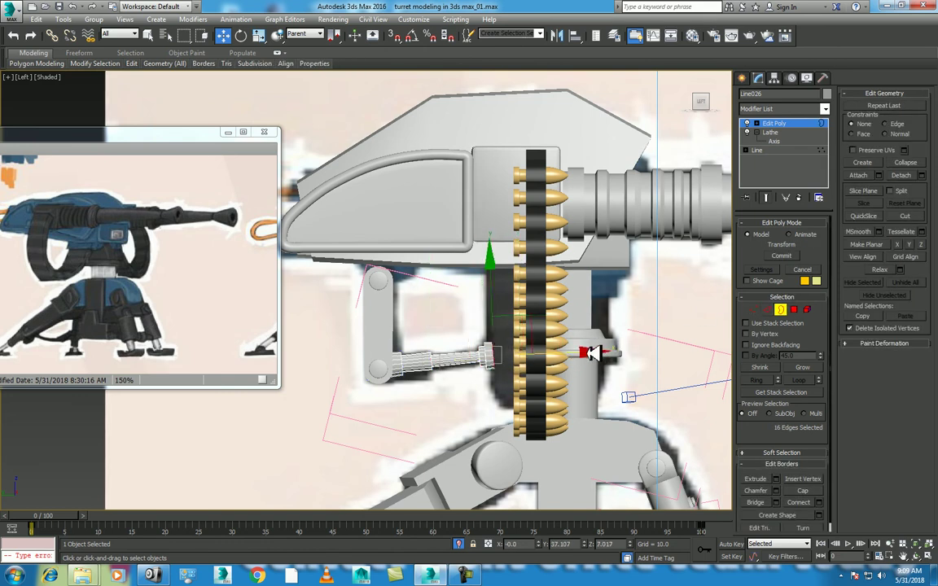
drag(594, 354, 646, 352)
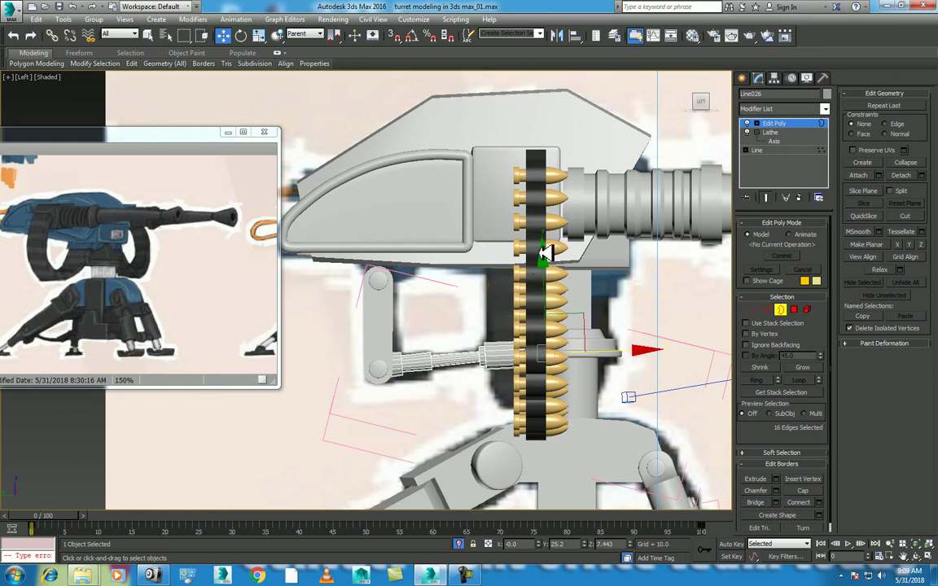
drag(546, 253, 548, 250)
right_click(456, 326)
click(423, 356)
In a full-screen perspective front view, select Cylinder012 plus the other two pivot parts
key(alt+w)
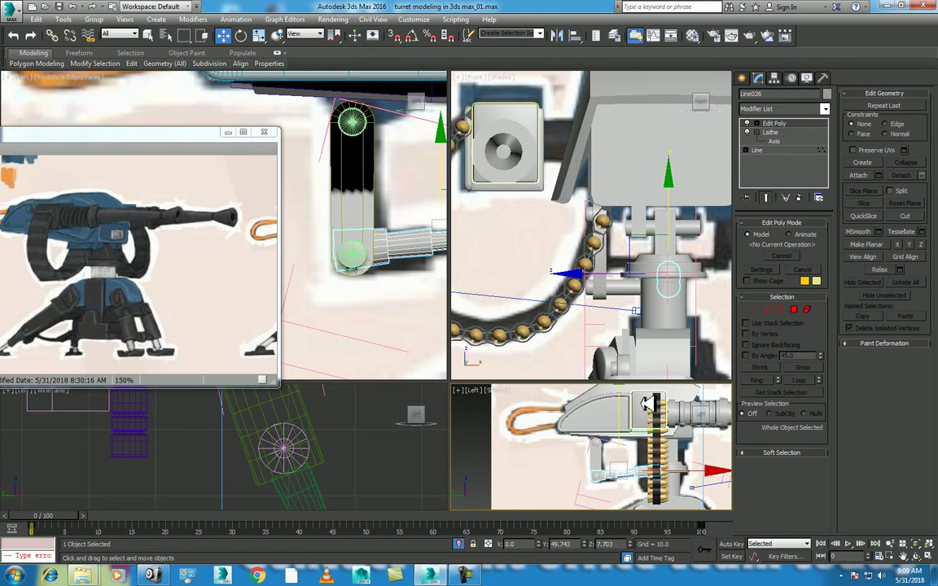
scroll(648, 403, up, 3)
key(p)
key(alt+w)
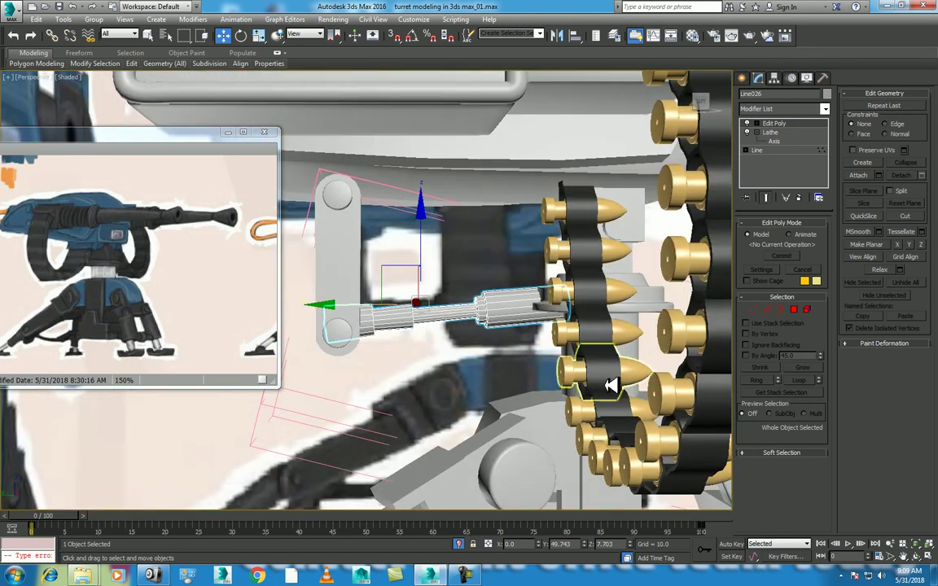
scroll(611, 385, down, 5)
click(915, 556)
mouse_move(505, 358)
mouse_down()
mouse_move(397, 357)
mouse_move(411, 326)
mouse_up()
key(w)
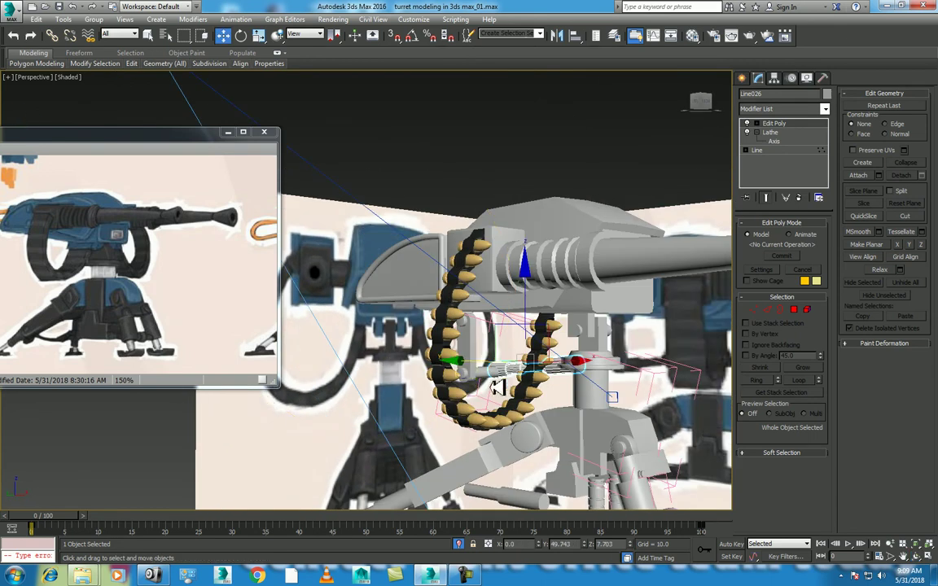
click(468, 327)
ctrl+click(470, 320)
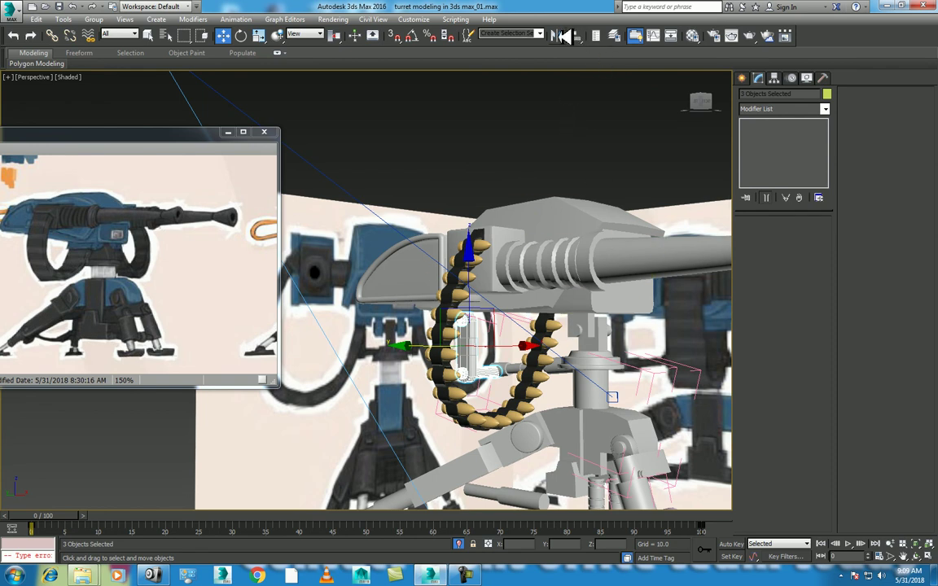
Mirror-copy the three pivot parts with a 23.93 offset, then slide the copy into place
click(564, 36)
drag(444, 180, 727, 136)
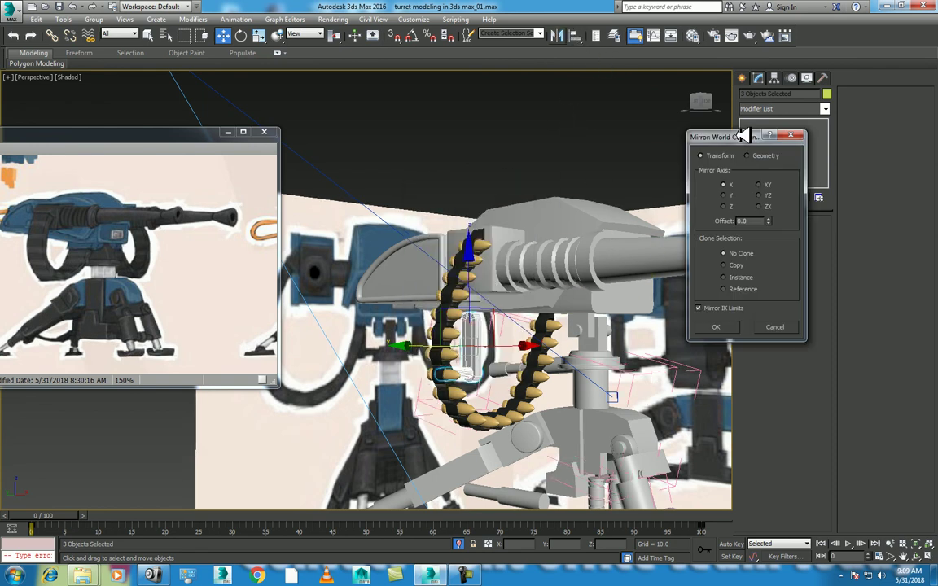
click(754, 264)
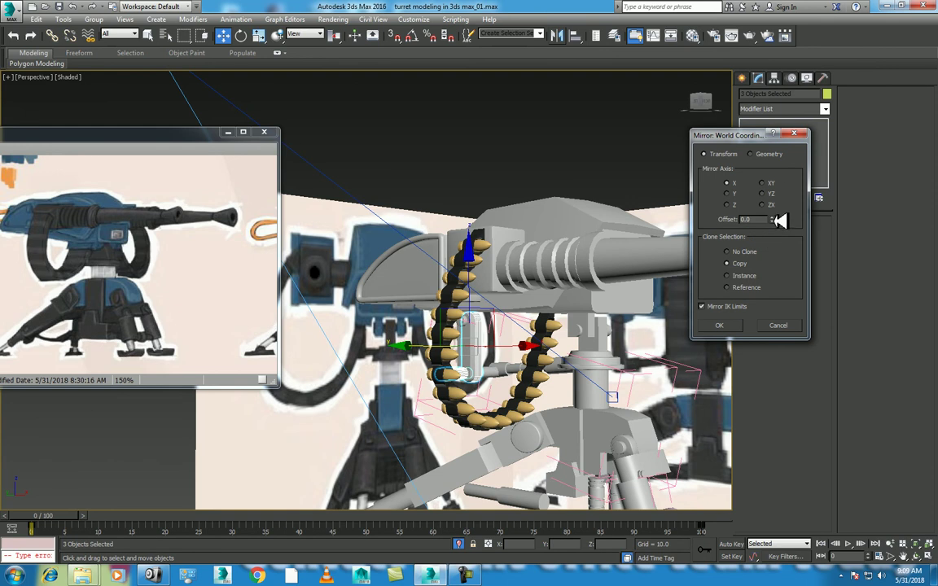
drag(772, 219, 736, 22)
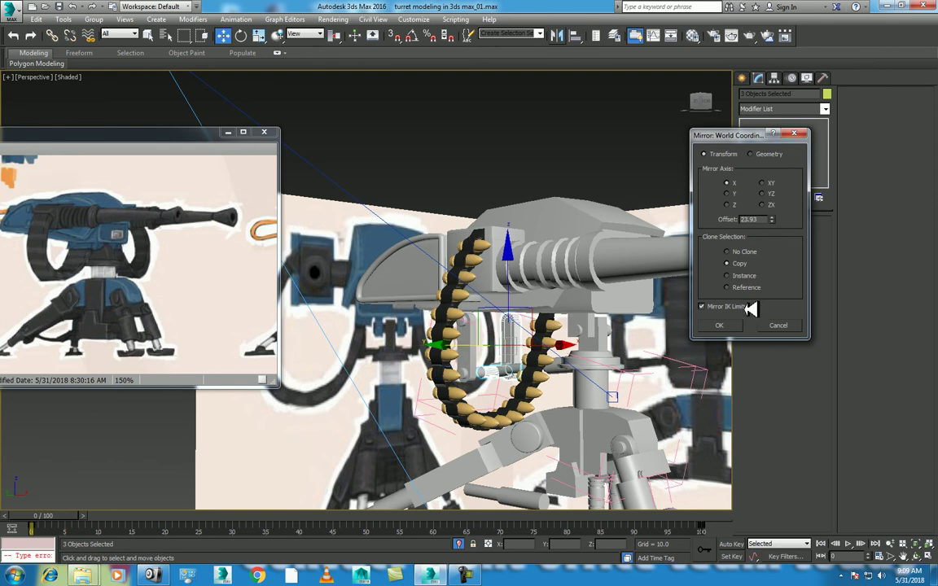
click(721, 324)
key(f)
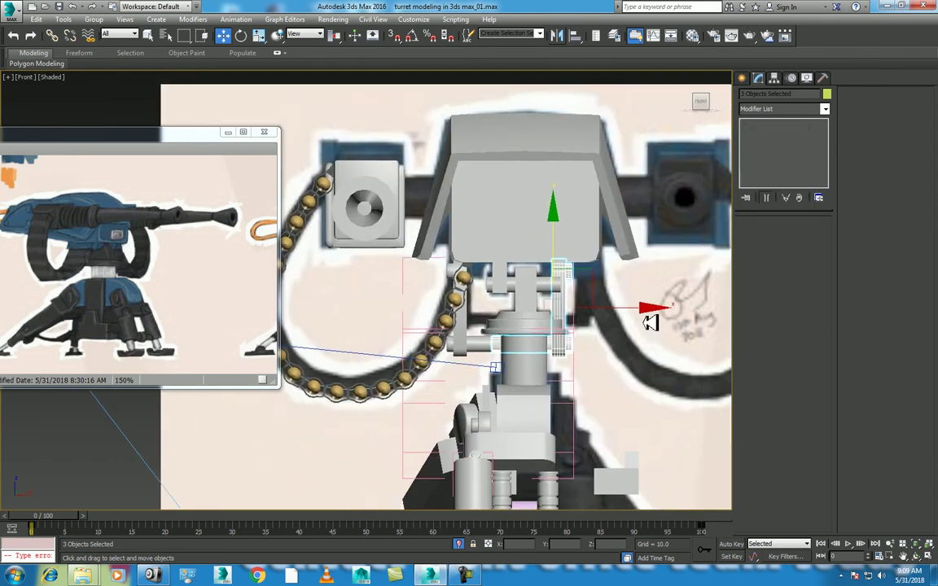
drag(650, 308, 674, 308)
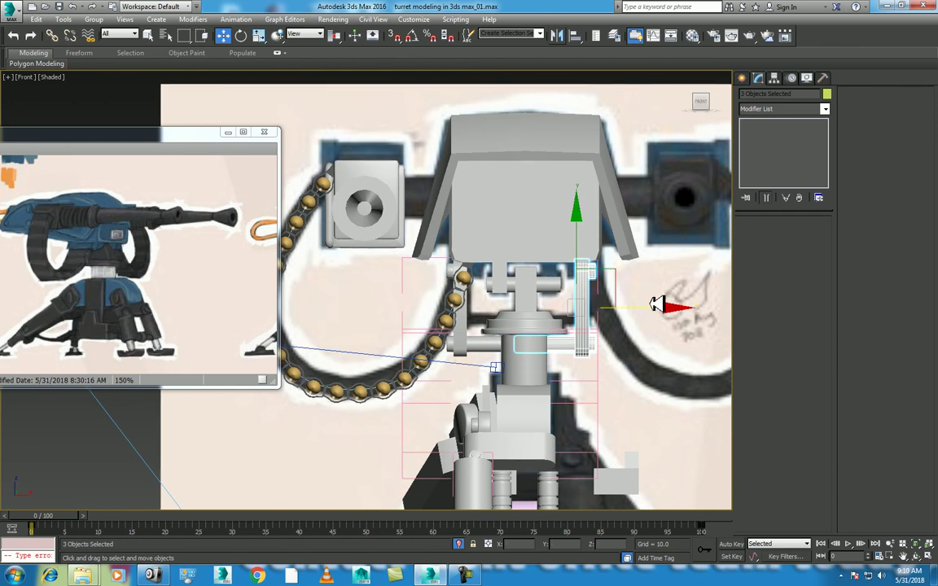
Orbit the perspective view to check the whole turret with both pivot sets
key(alt+w)
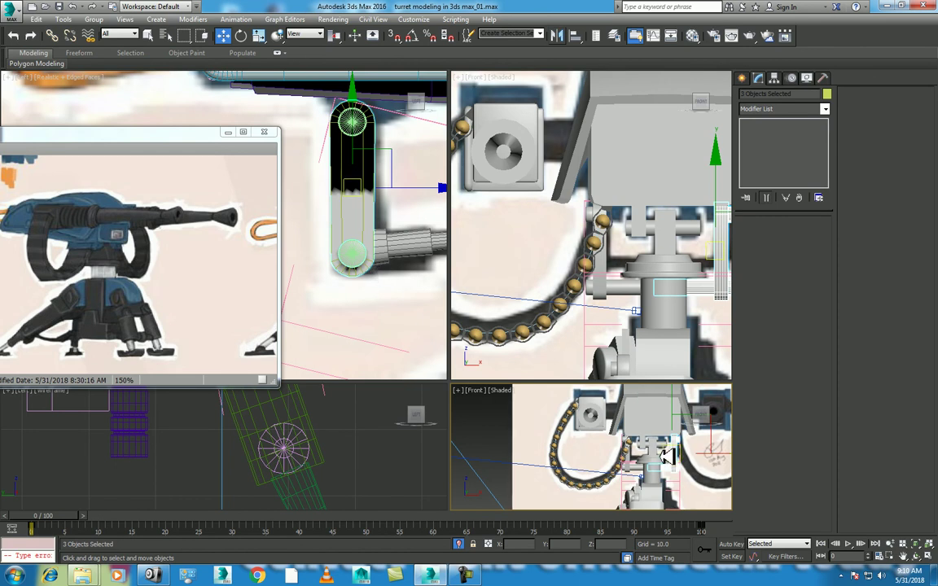
scroll(666, 443, up, 3)
key(alt+w)
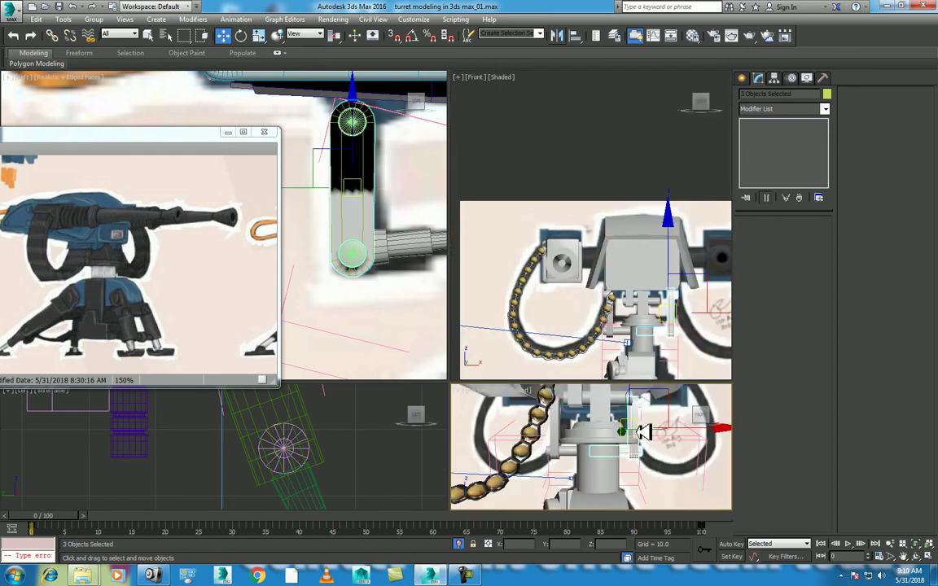
scroll(598, 408, down, 5)
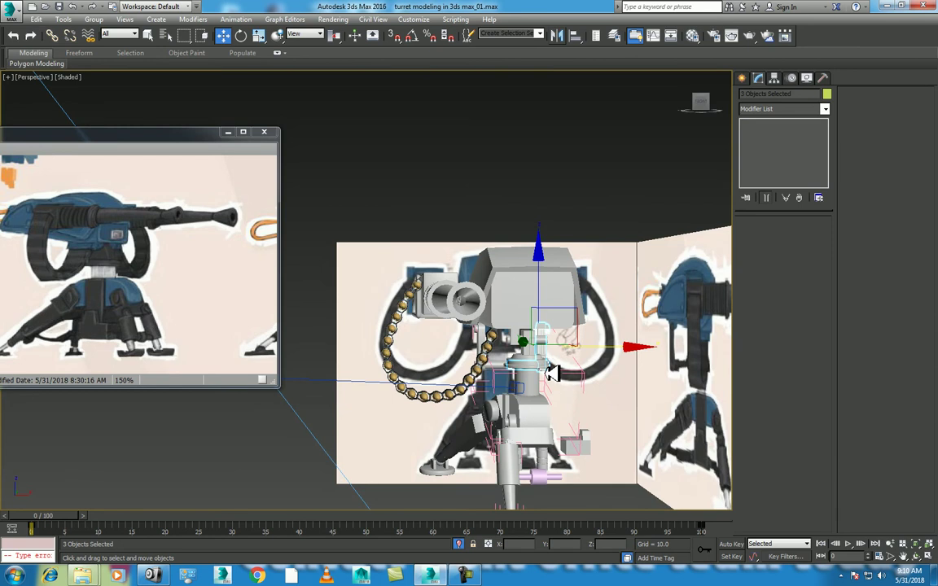
scroll(553, 375, up, 6)
scroll(554, 374, down, 3)
scroll(554, 375, up, 2)
scroll(553, 374, up, 1)
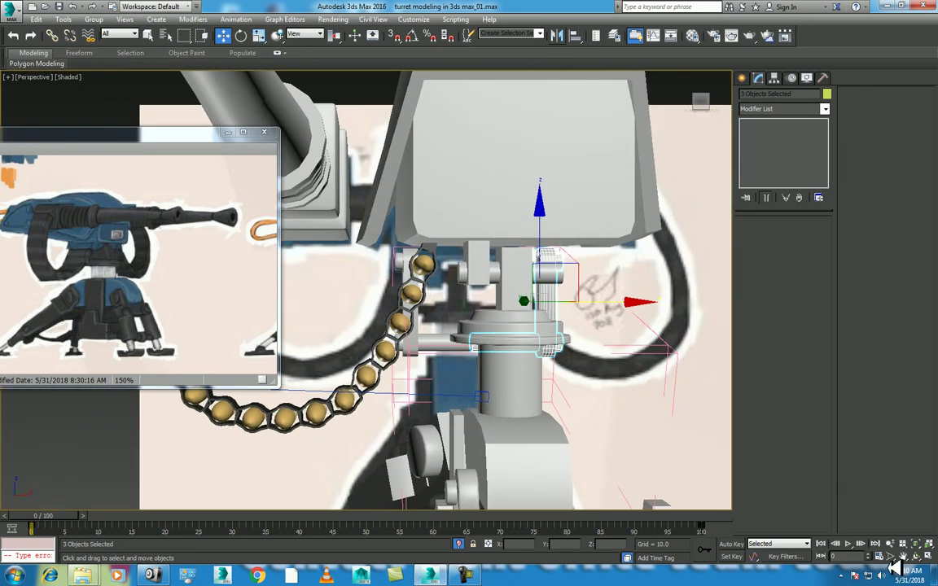
click(922, 555)
drag(505, 326, 453, 306)
scroll(453, 306, down, 4)
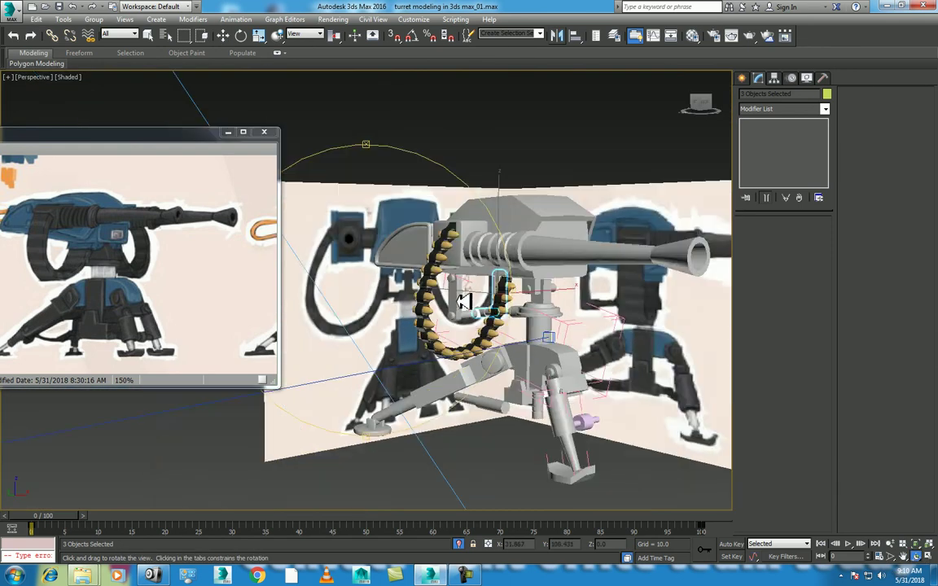
key(w)
click(470, 575)
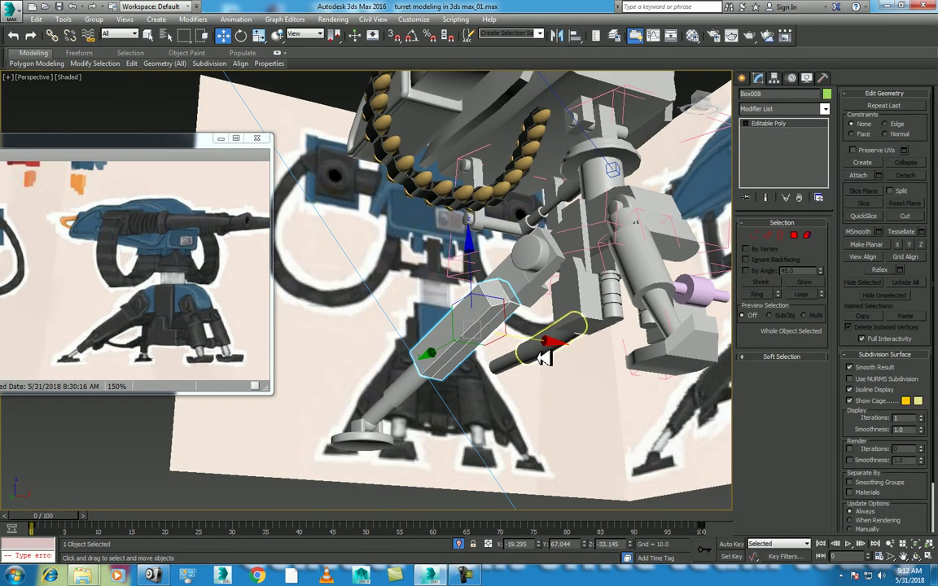
Select the four long edges of the leg's strut box Box008
click(545, 358)
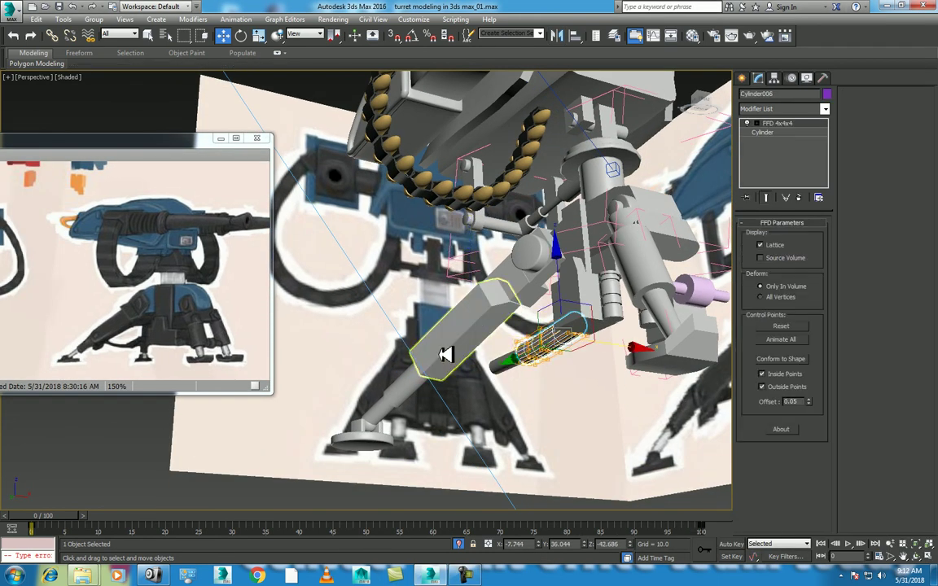
click(451, 356)
alt+middle_drag(451, 356, 481, 356)
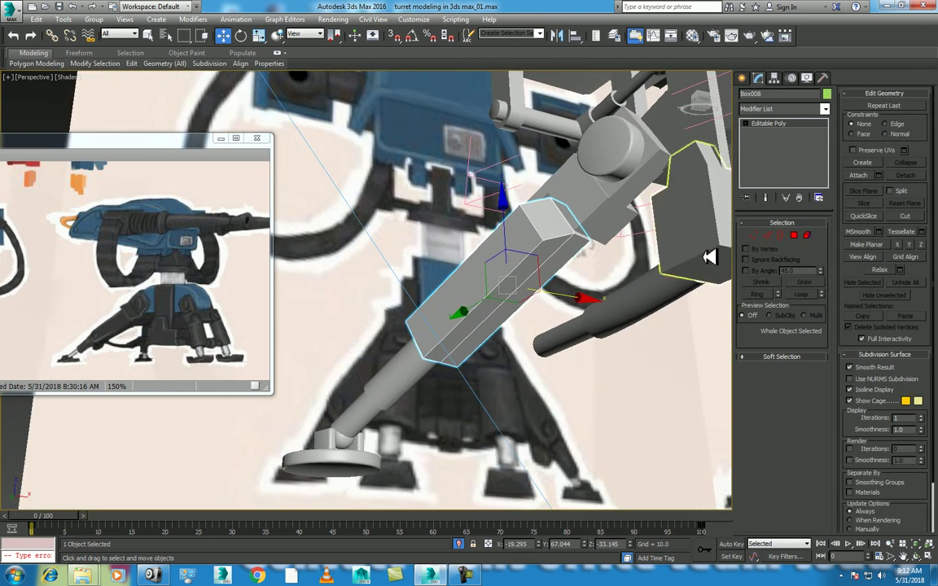
key(2)
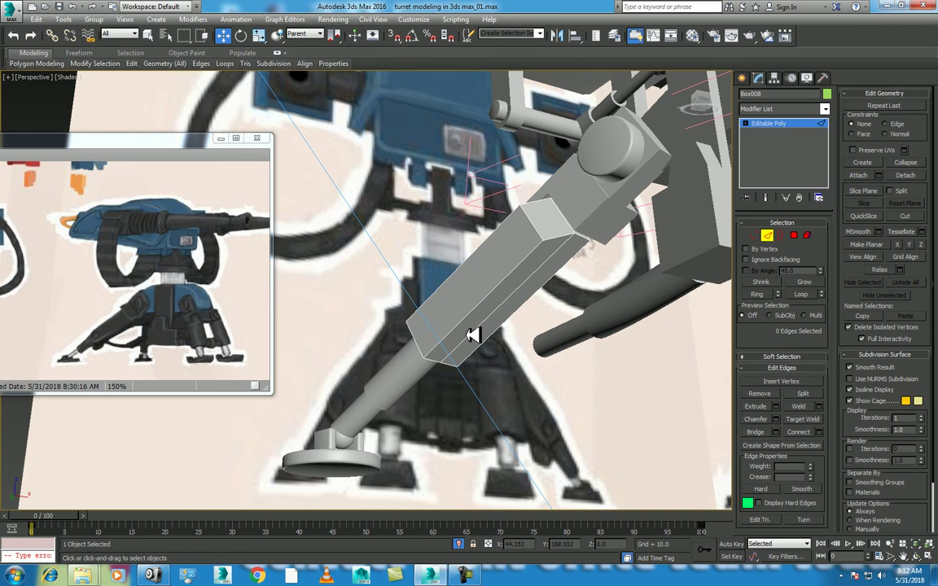
click(492, 347)
click(804, 295)
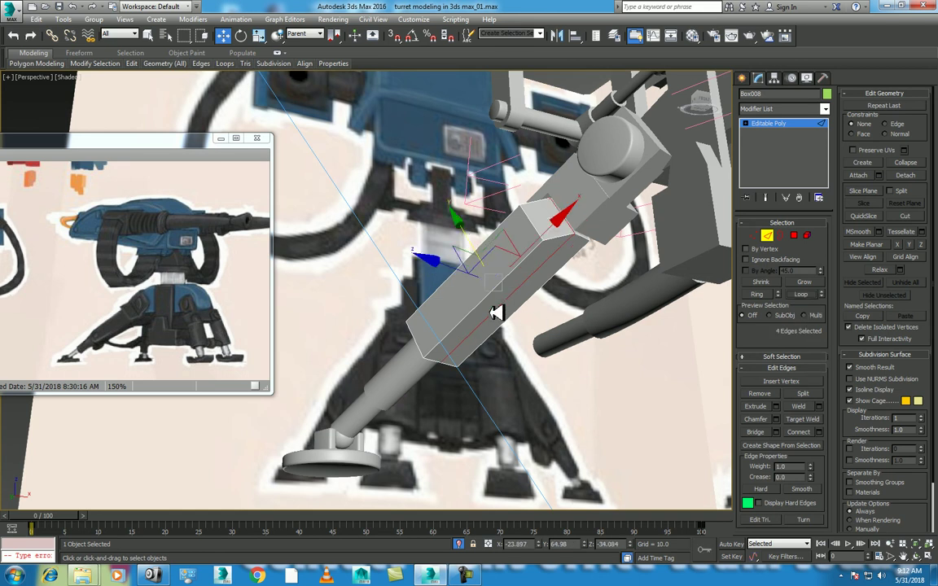
Chamfer the four edges by about 2.165 and add connecting edge cuts across them
right_click(489, 311)
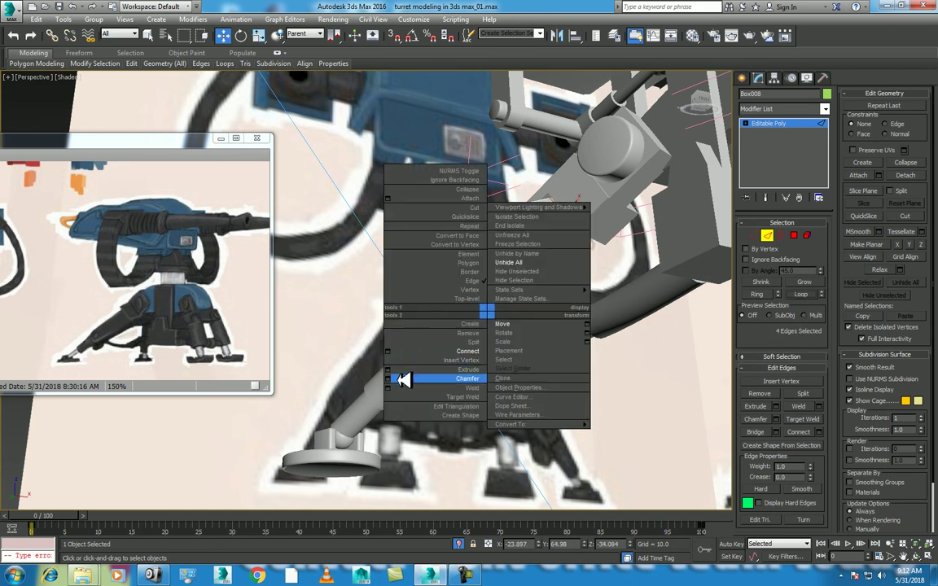
click(391, 379)
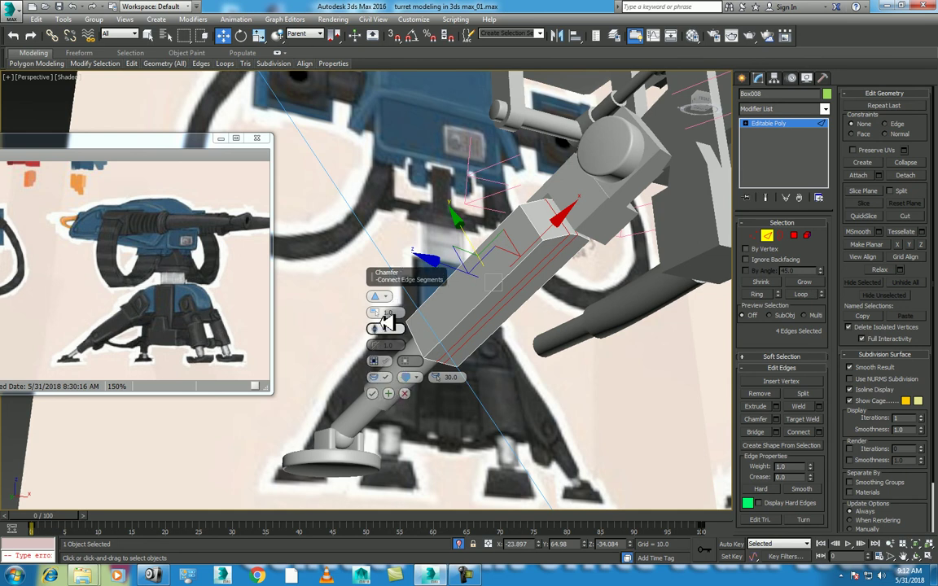
drag(384, 297, 386, 259)
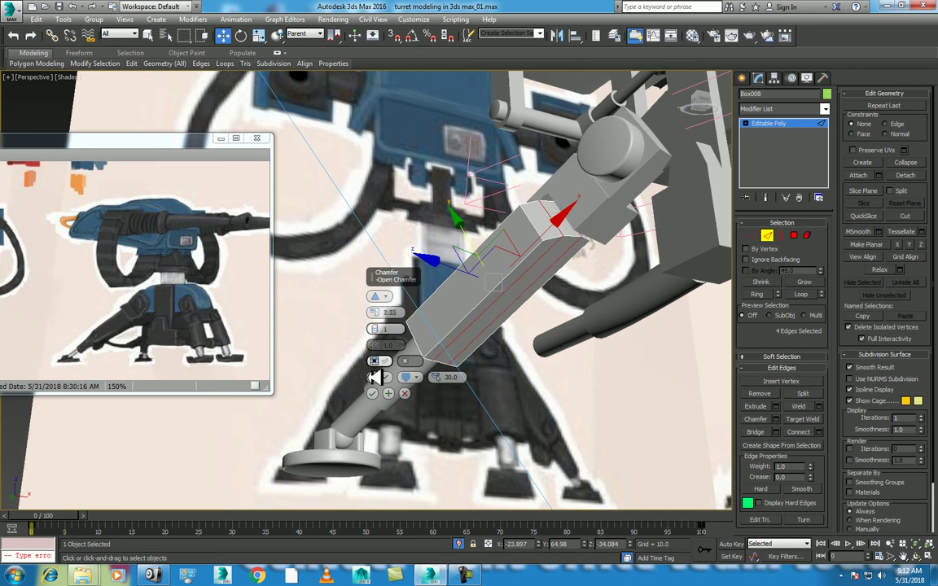
click(372, 393)
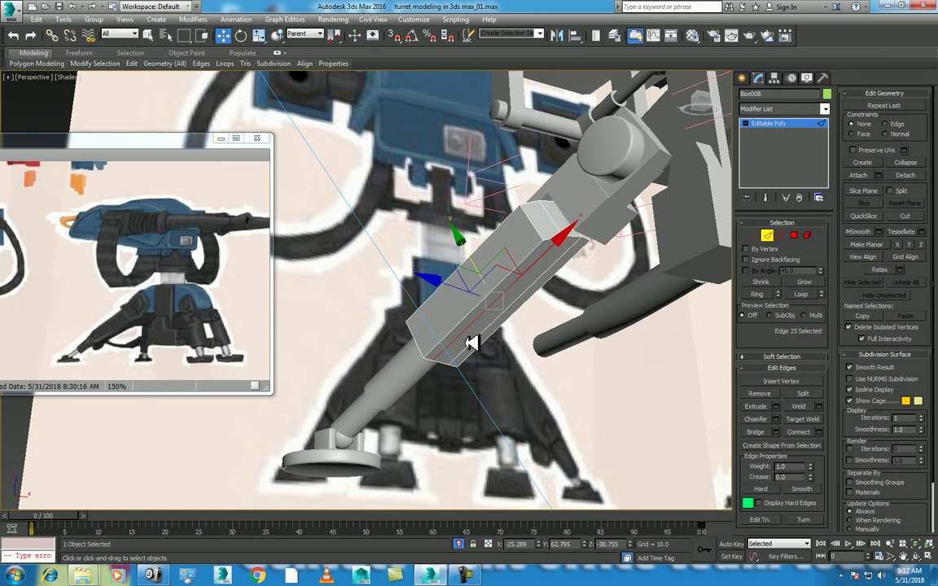
right_click(481, 324)
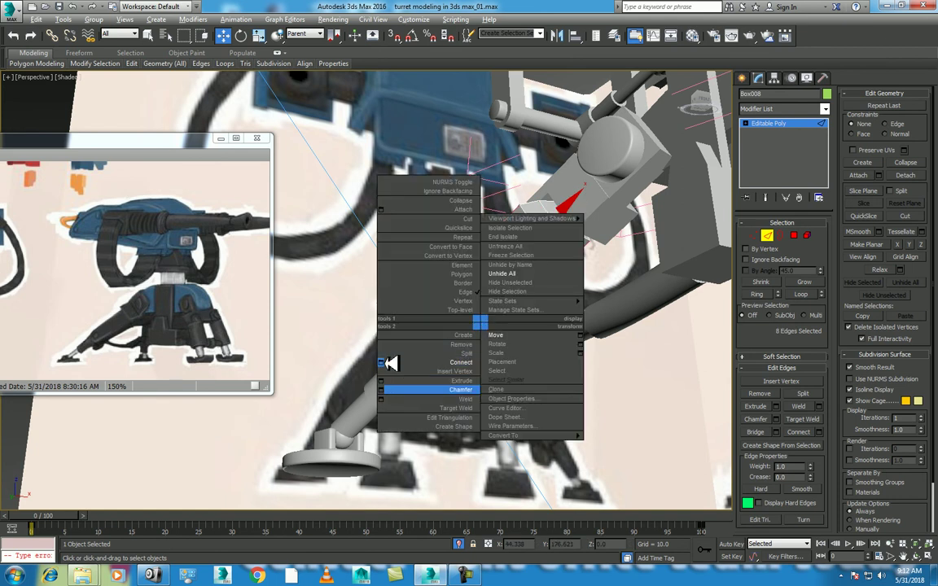
click(389, 363)
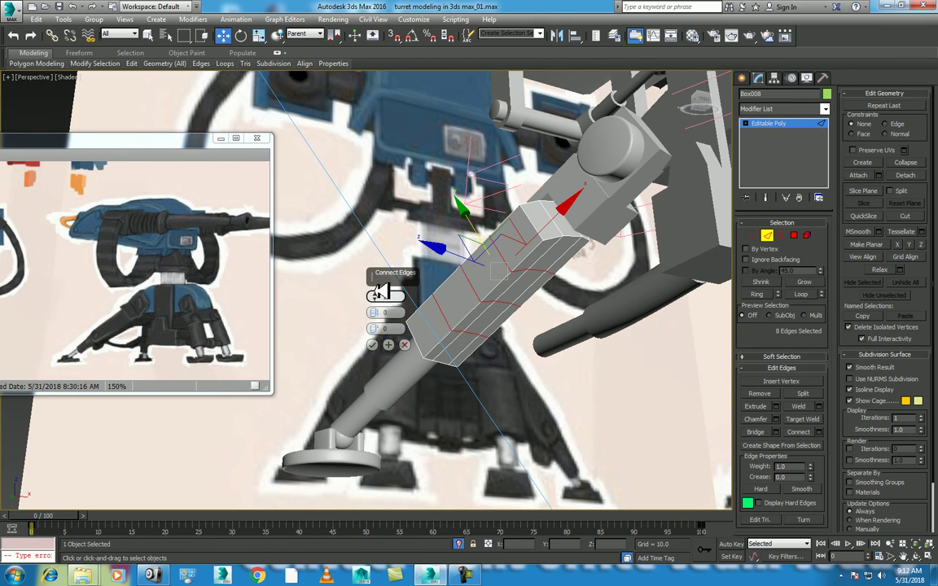
click(374, 345)
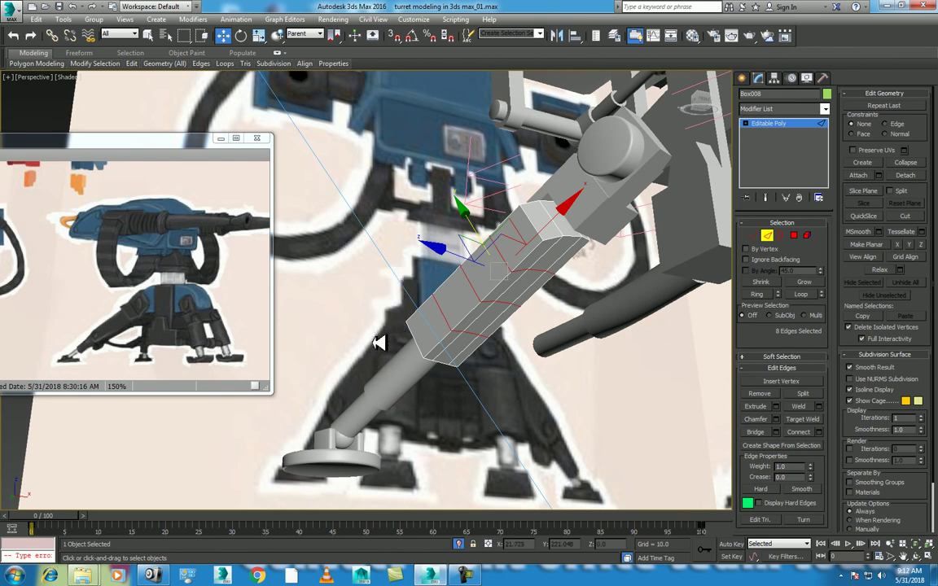
Delete two faces at the strut's end to cut a notch
click(798, 235)
click(448, 342)
alt+middle_drag(452, 338, 463, 307)
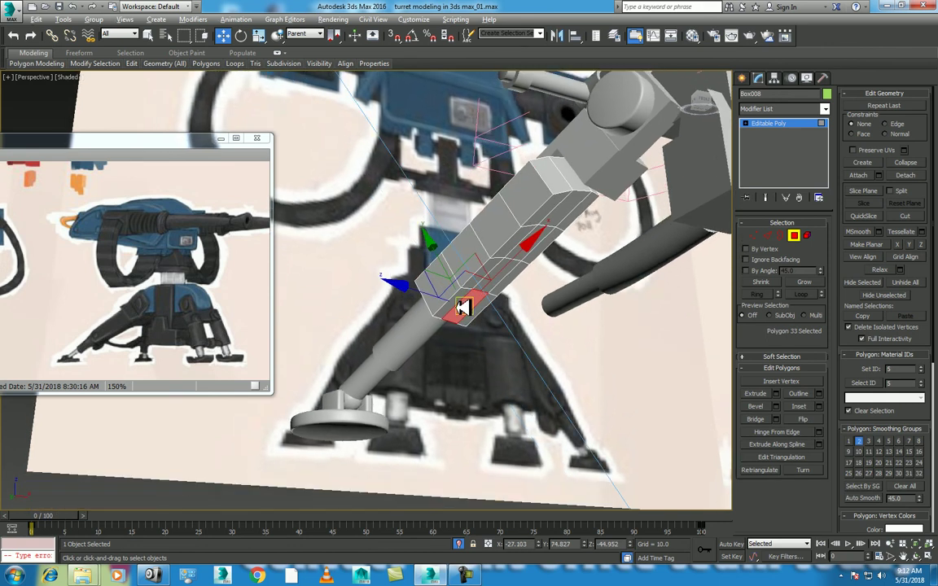
scroll(463, 307, up, 5)
scroll(505, 346, down, 2)
alt+middle_drag(531, 318, 538, 345)
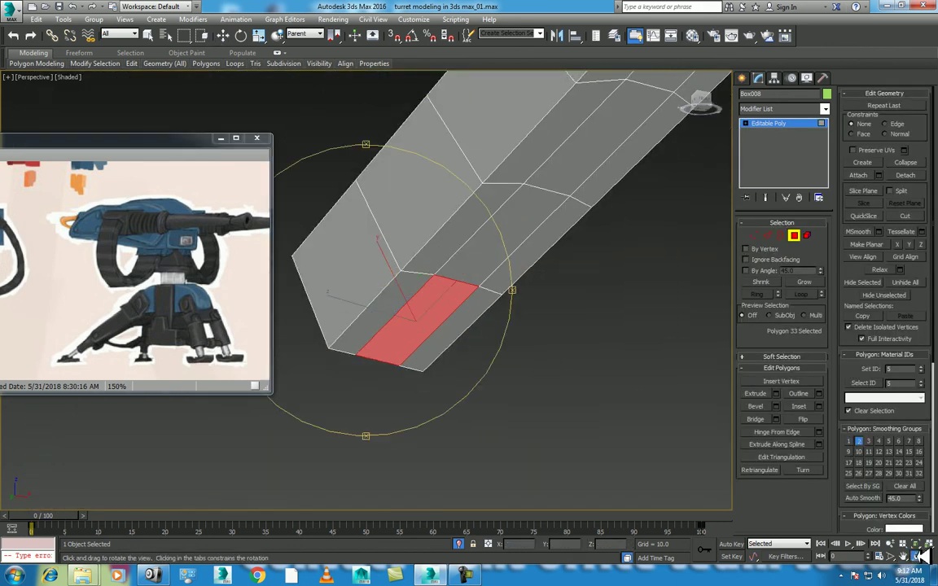
ctrl+click(424, 244)
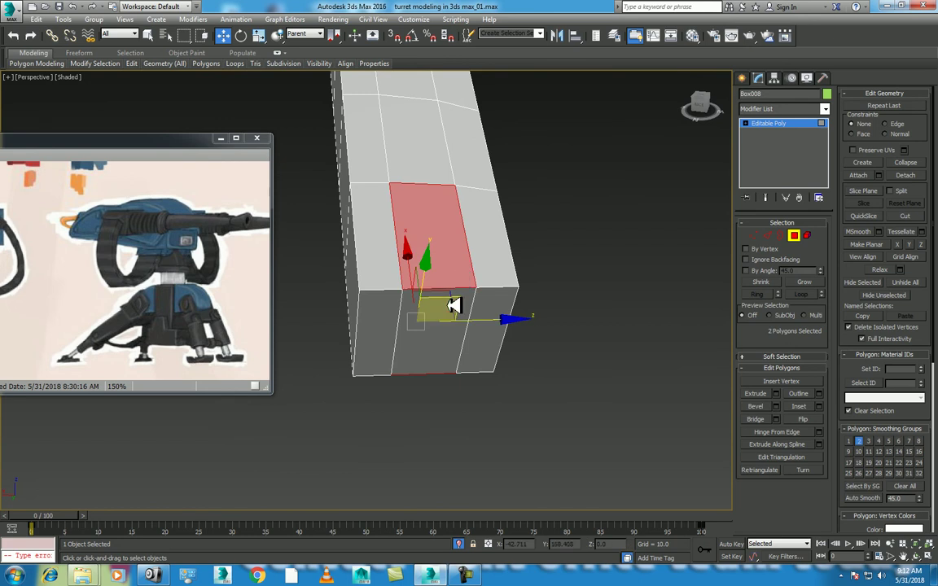
key(Delete)
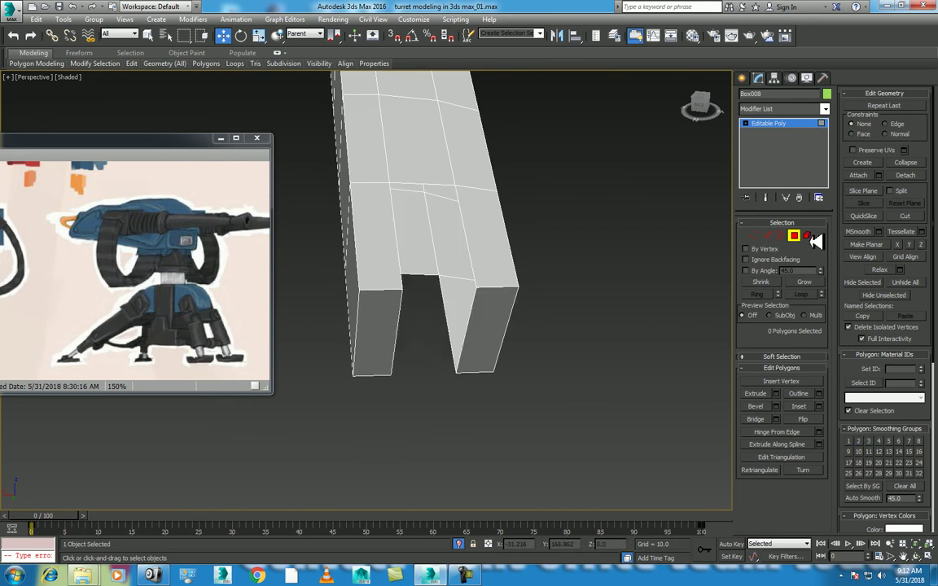
Bridge the notch's top and bottom edges and close the right pillar's inner side
click(770, 236)
click(423, 186)
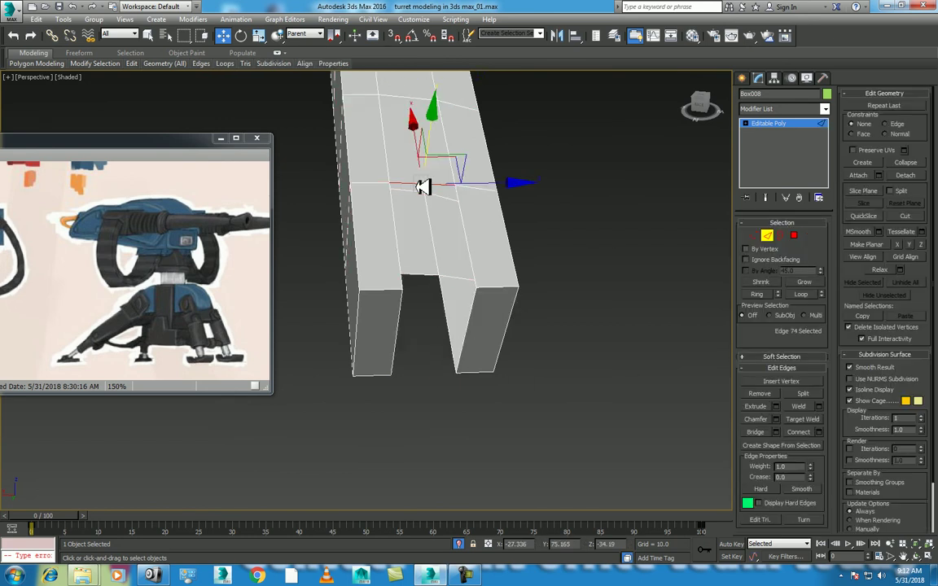
ctrl+click(420, 277)
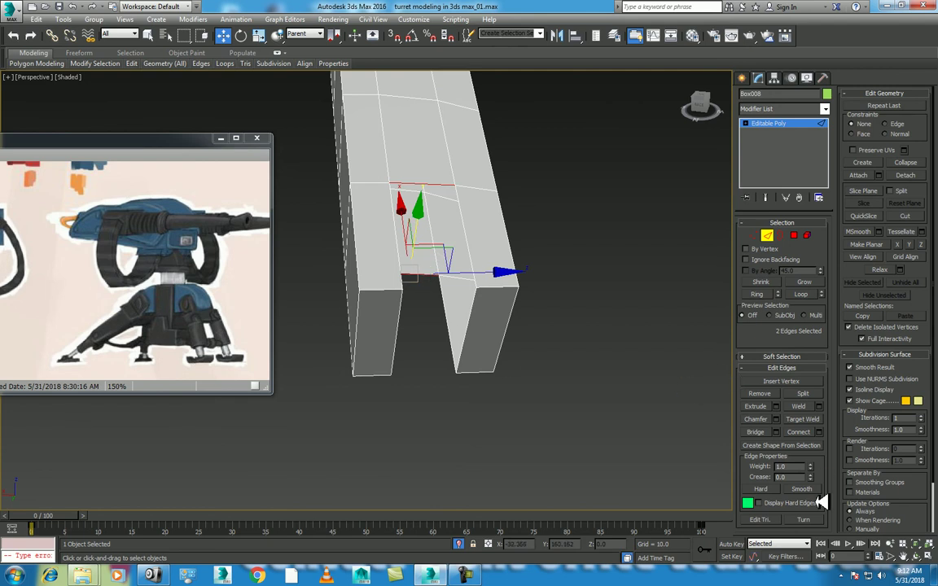
click(760, 432)
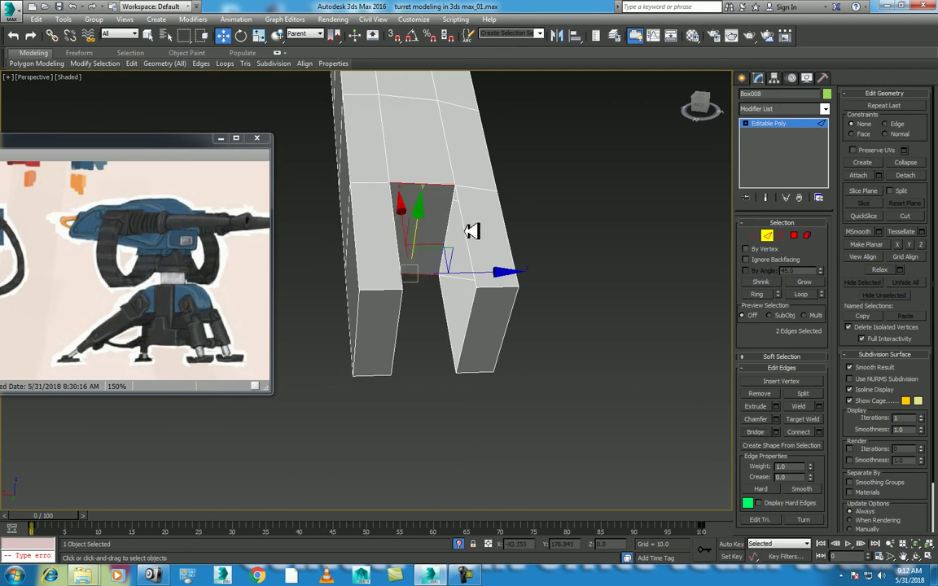
double_click(449, 299)
click(761, 431)
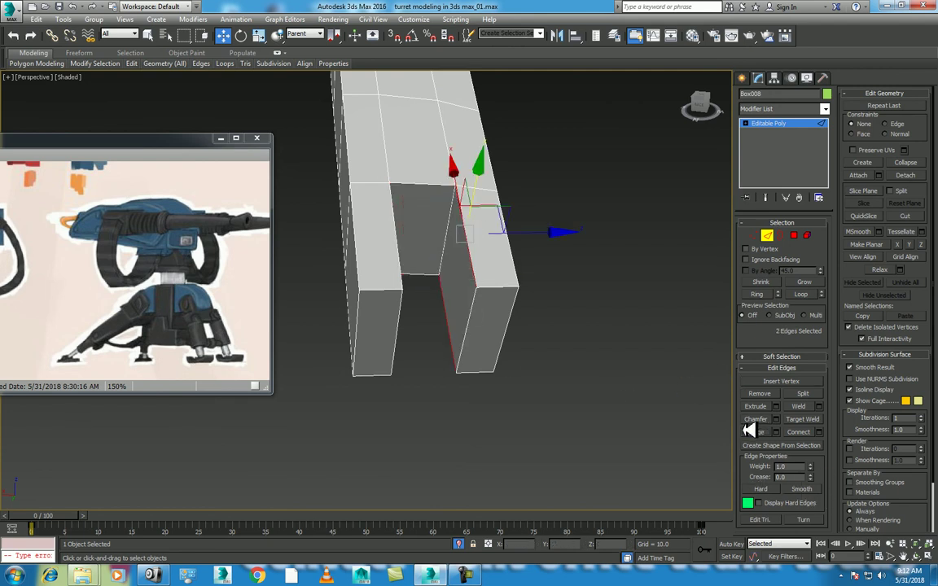
Bridge the left prong's two inner edges and orbit to check the fork
click(920, 556)
mouse_move(366, 289)
mouse_down()
mouse_move(378, 300)
mouse_move(384, 260)
mouse_up()
ctrl+click(405, 281)
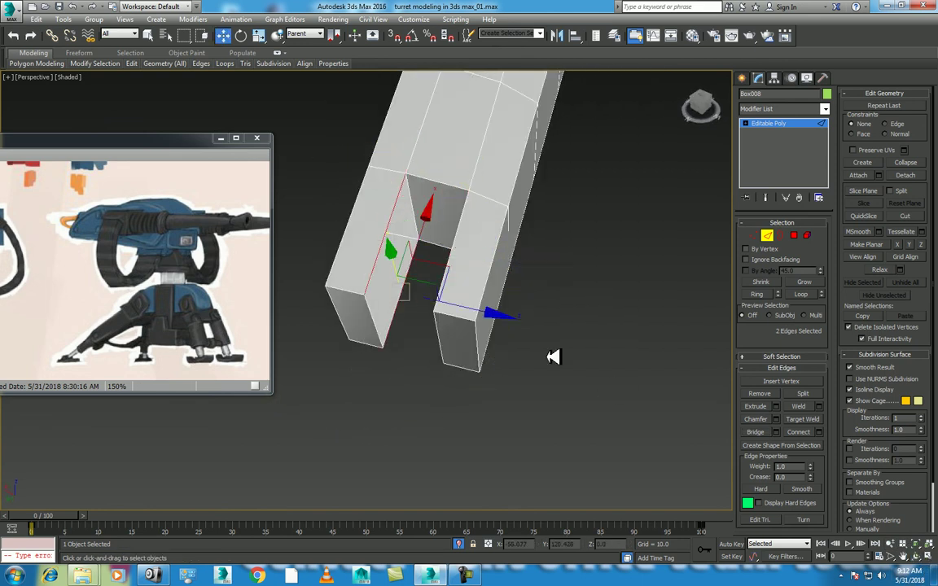
click(764, 432)
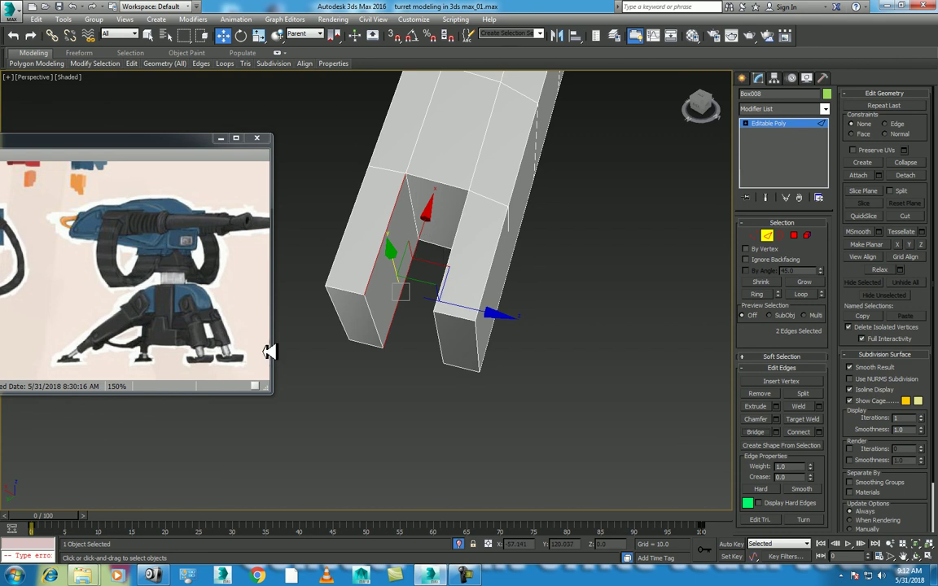
alt+middle_drag(516, 301, 473, 294)
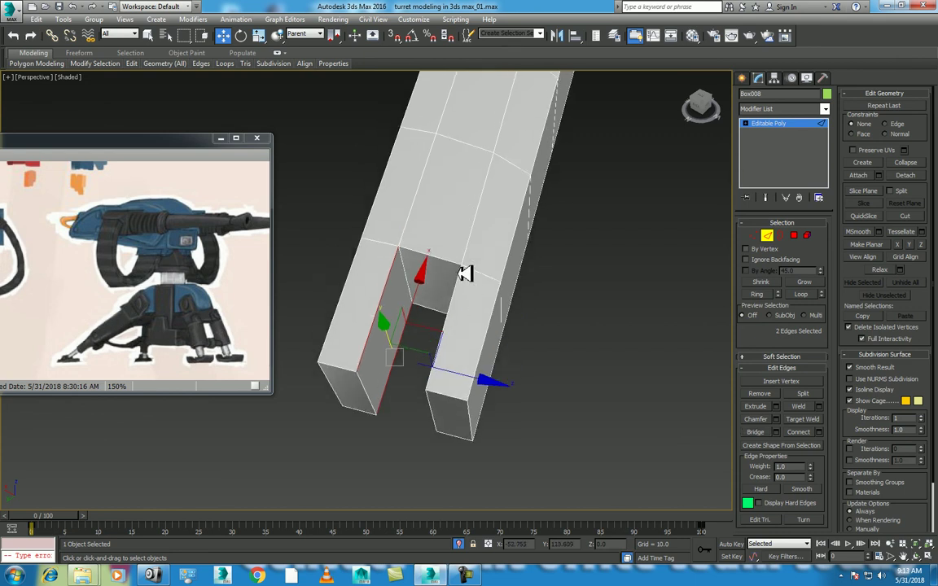
right_click(458, 236)
End Isolate, restore four viewports, exit Edge mode on Box008 and select Cylinder007
click(509, 188)
key(alt+w)
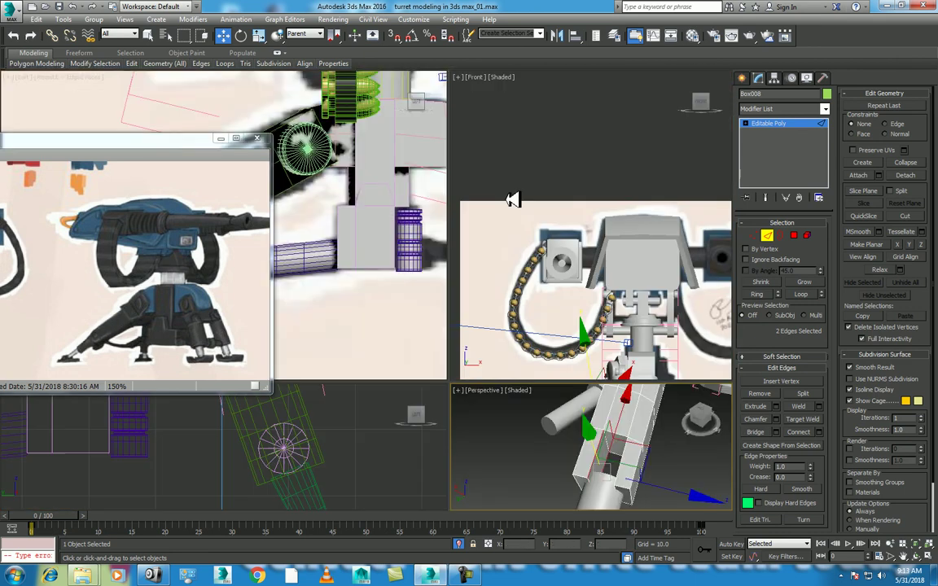
alt+middle_drag(483, 273, 374, 255)
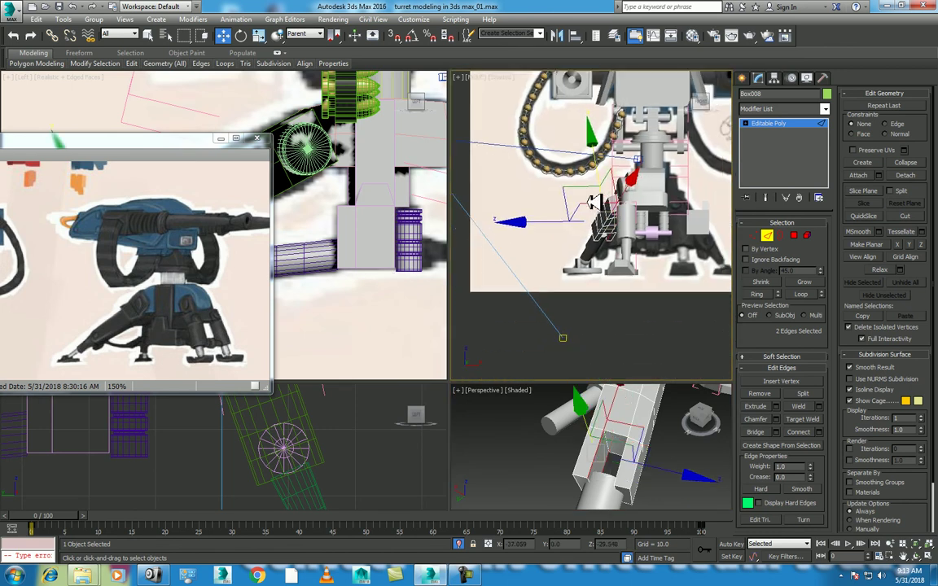
alt+middle_drag(359, 219, 397, 229)
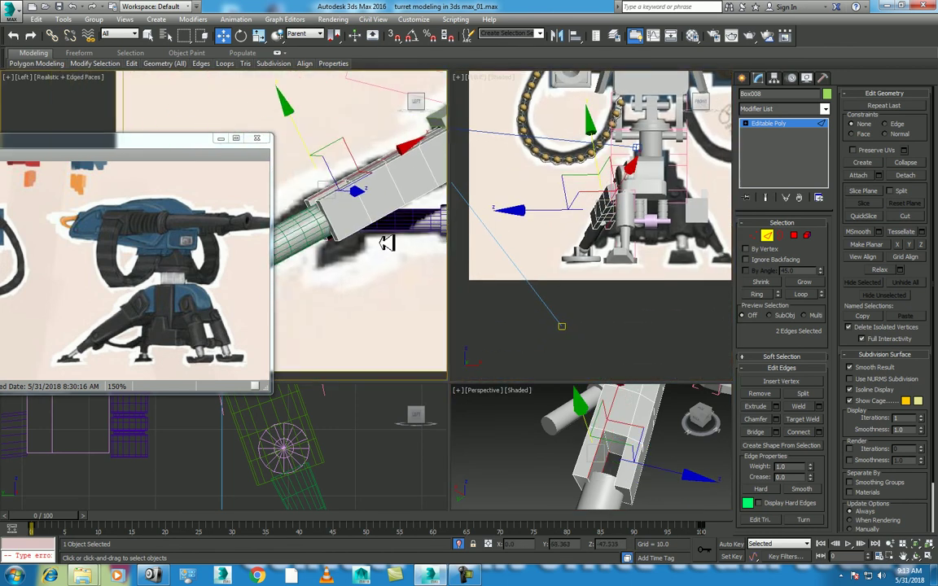
right_click(395, 229)
click(358, 218)
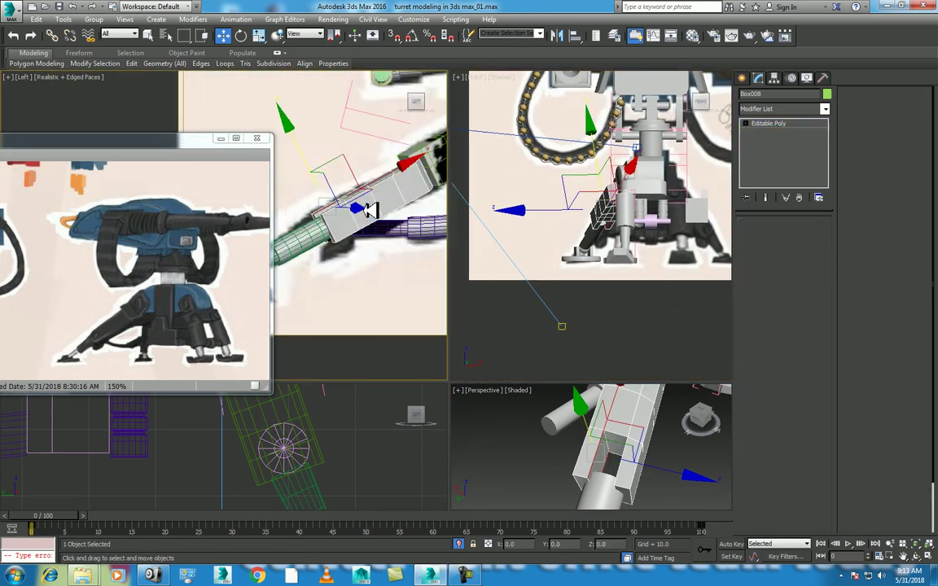
click(395, 231)
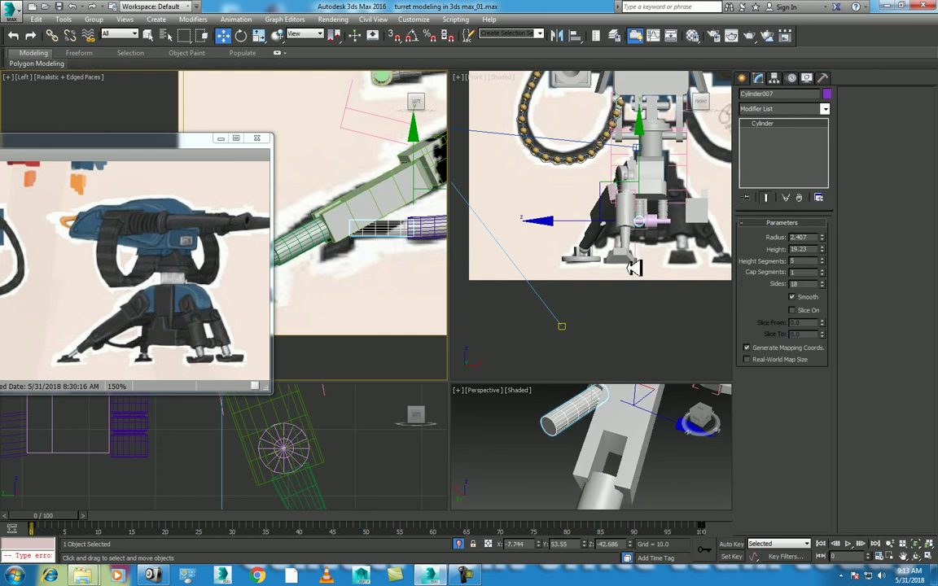
alt+middle_drag(619, 407, 640, 383)
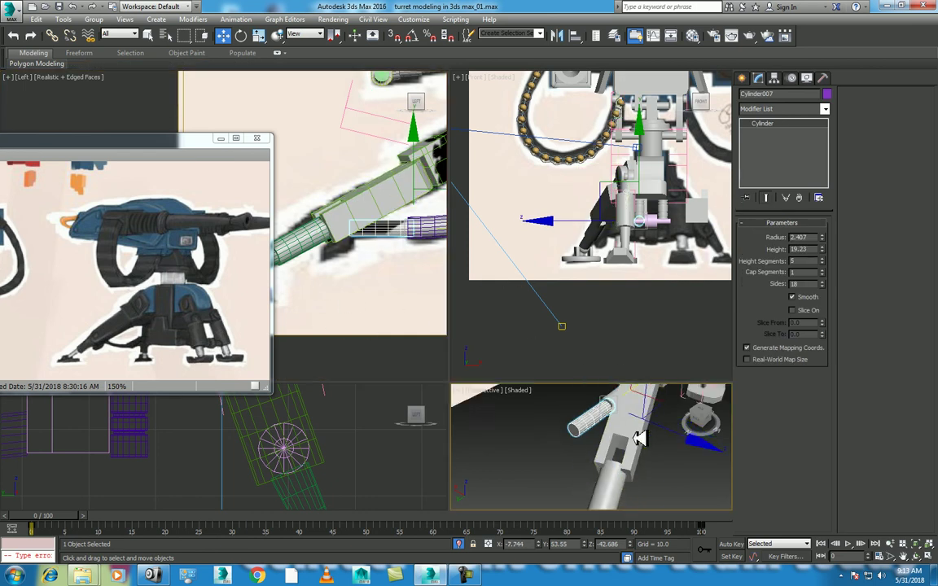
Close the floating reference image and add an FFD 4x4x4 modifier to Cylinder007
click(228, 141)
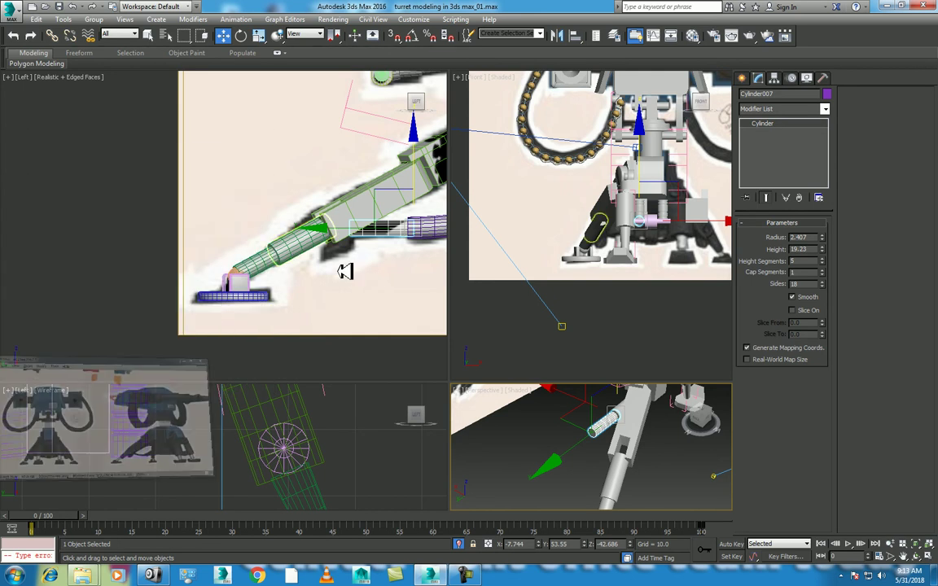
scroll(293, 205, up, 2)
scroll(643, 237, up, 2)
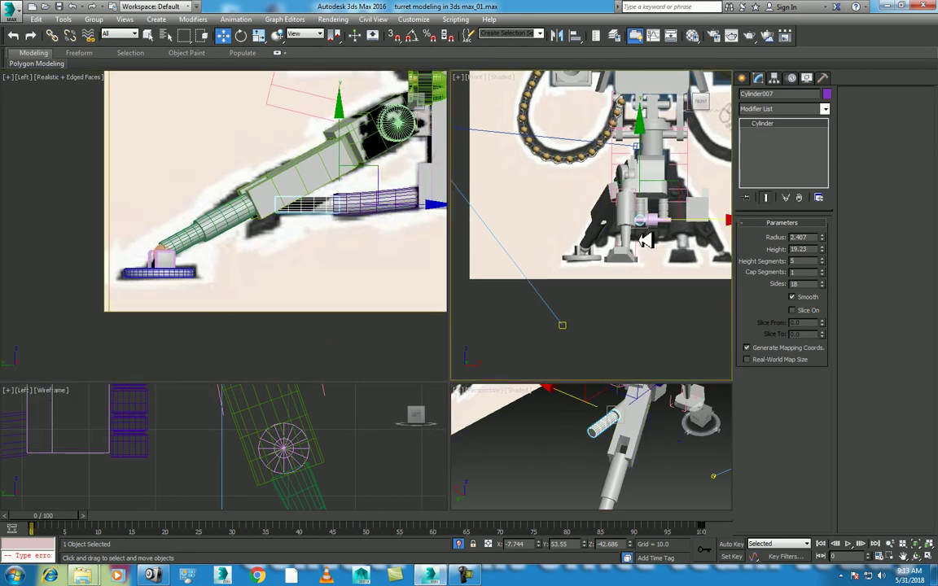
click(745, 78)
scroll(264, 413, down, 3)
scroll(247, 396, down, 2)
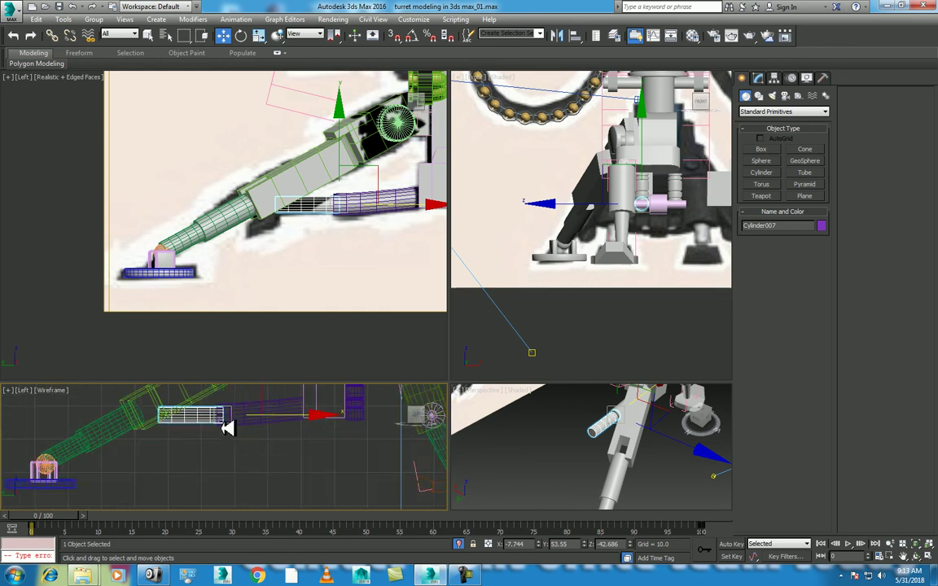
scroll(228, 430, up, 2)
scroll(276, 465, up, 1)
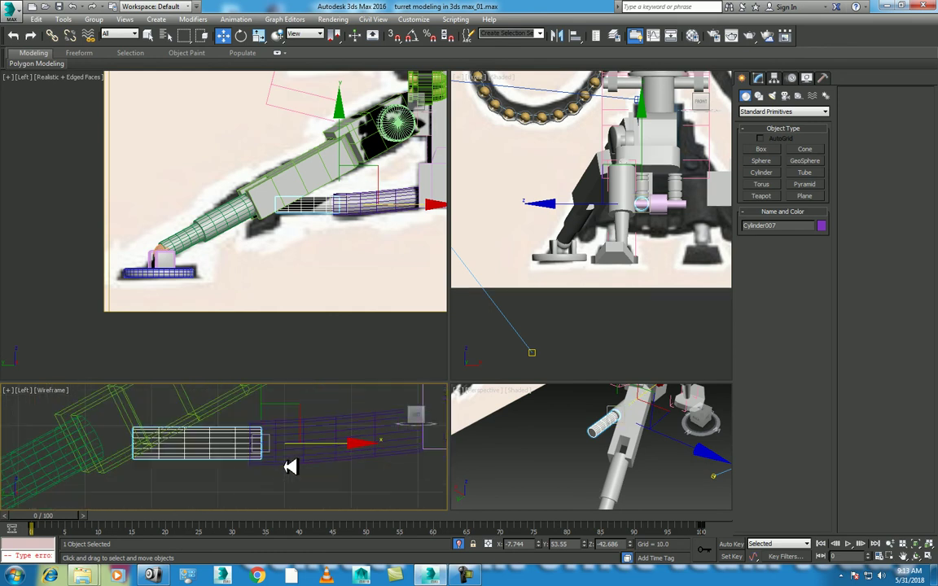
click(761, 77)
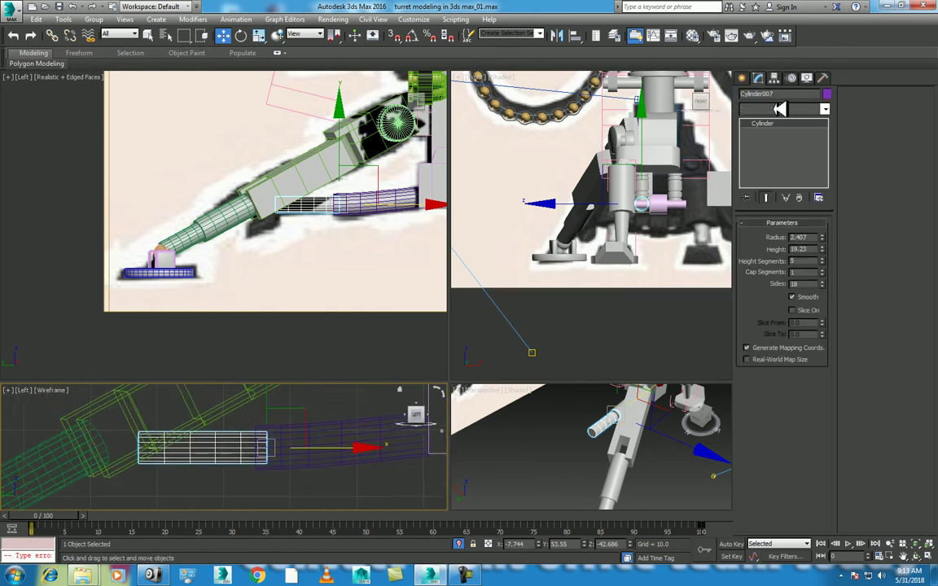
click(780, 110)
key(f)
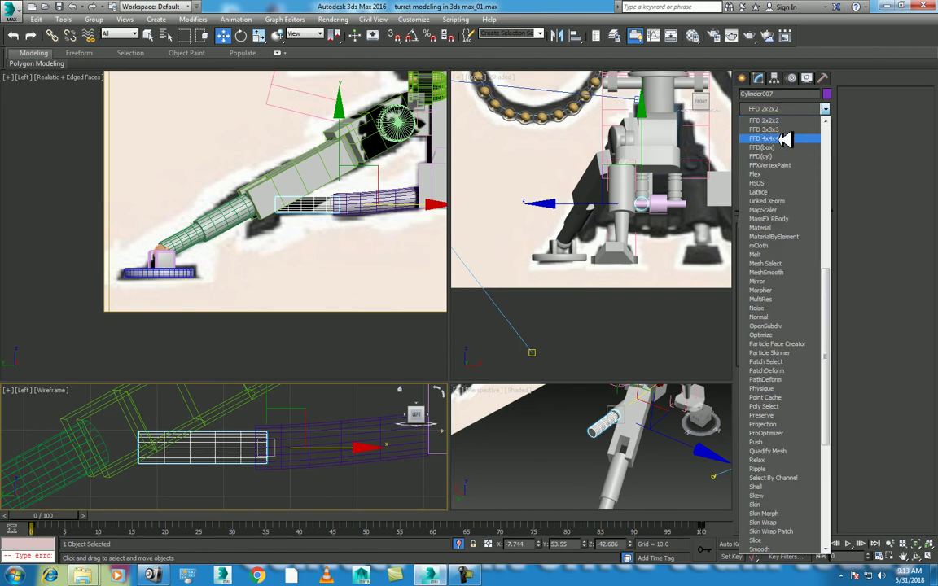
click(784, 139)
In a wireframe Top view, move lattice points to bend the cylinder's upper end toward the strut
key(w)
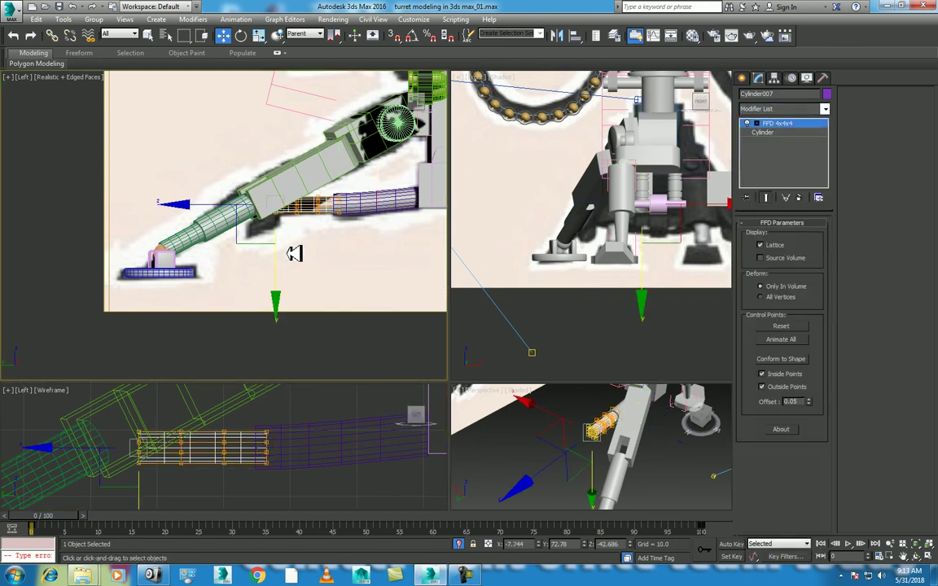
middle_drag(296, 249, 322, 282)
key(f)
key(t)
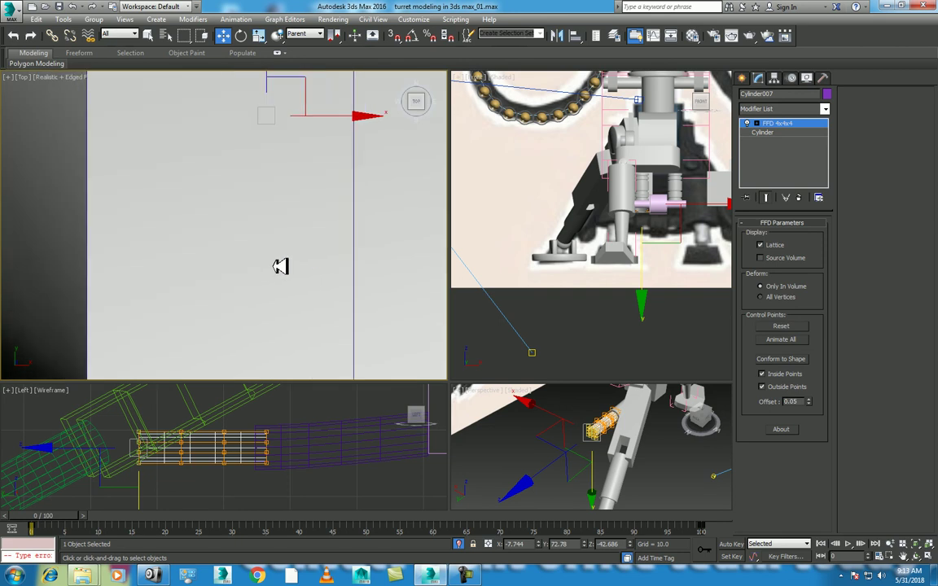
key(F3)
scroll(326, 155, down, 3)
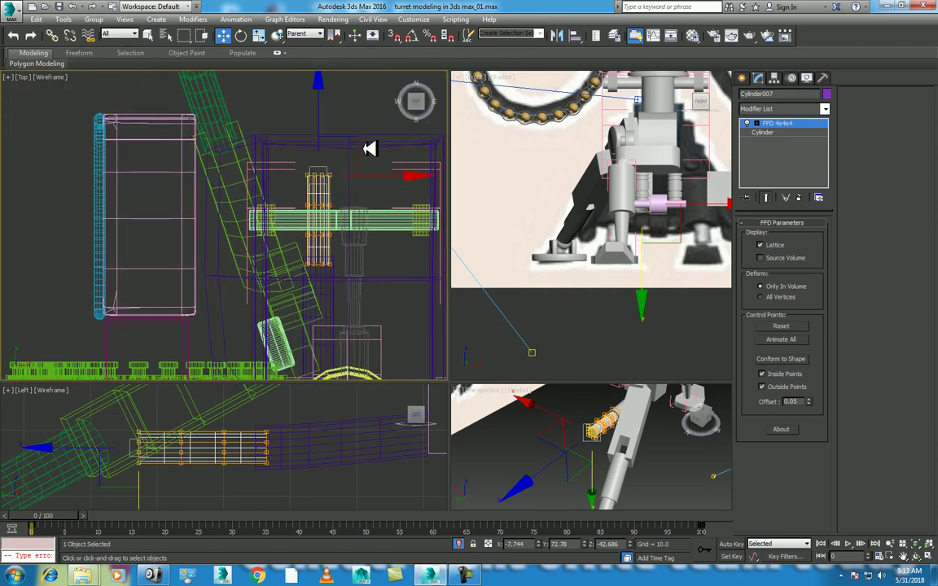
drag(289, 132, 355, 223)
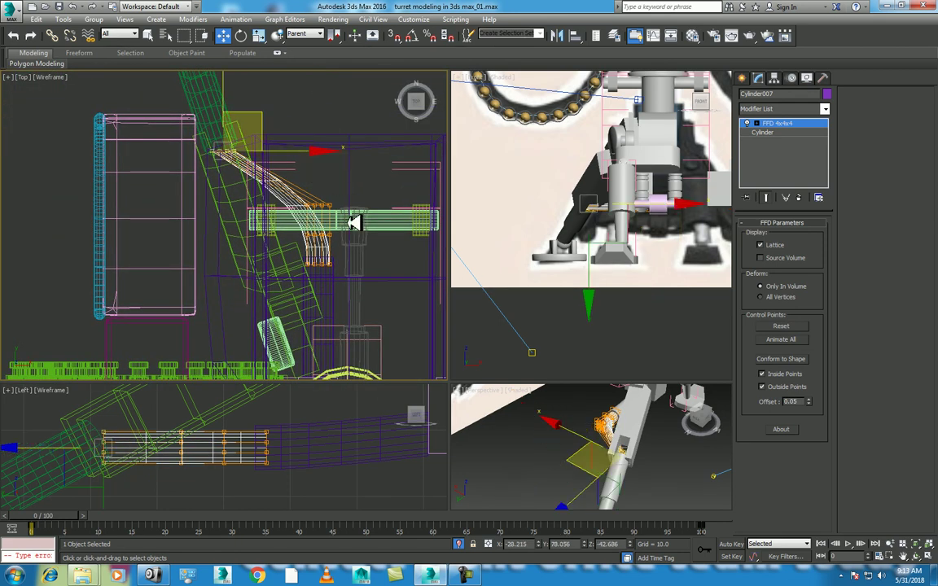
mouse_move(289, 213)
mouse_down()
mouse_move(348, 231)
mouse_move(259, 416)
mouse_up()
click(306, 240)
Select another group of lattice control points in the enlarged Left view
scroll(259, 416, down, 3)
mouse_move(246, 495)
middle_down()
mouse_move(233, 462)
mouse_move(195, 478)
middle_up()
scroll(196, 450, up, 2)
click(195, 427)
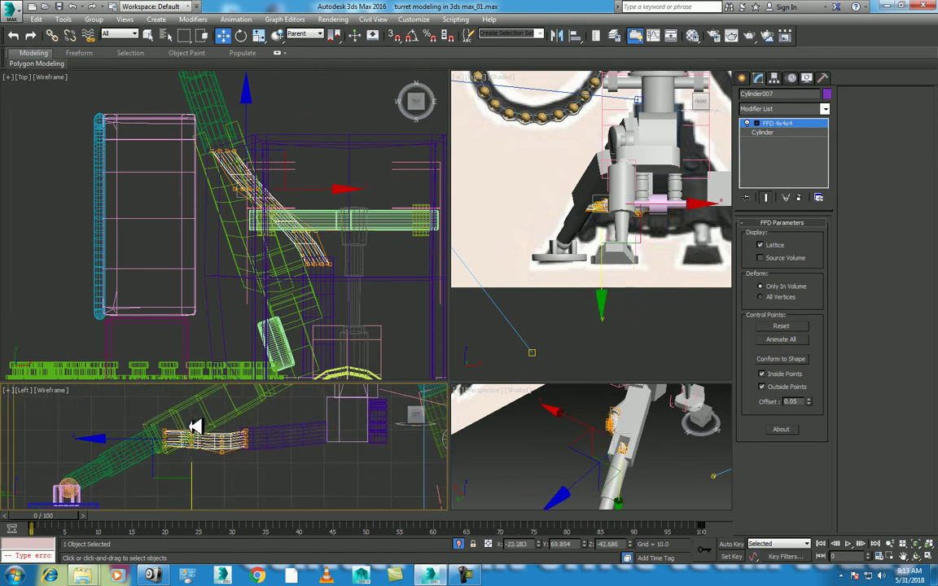
key(alt+w)
middle_drag(226, 415, 373, 338)
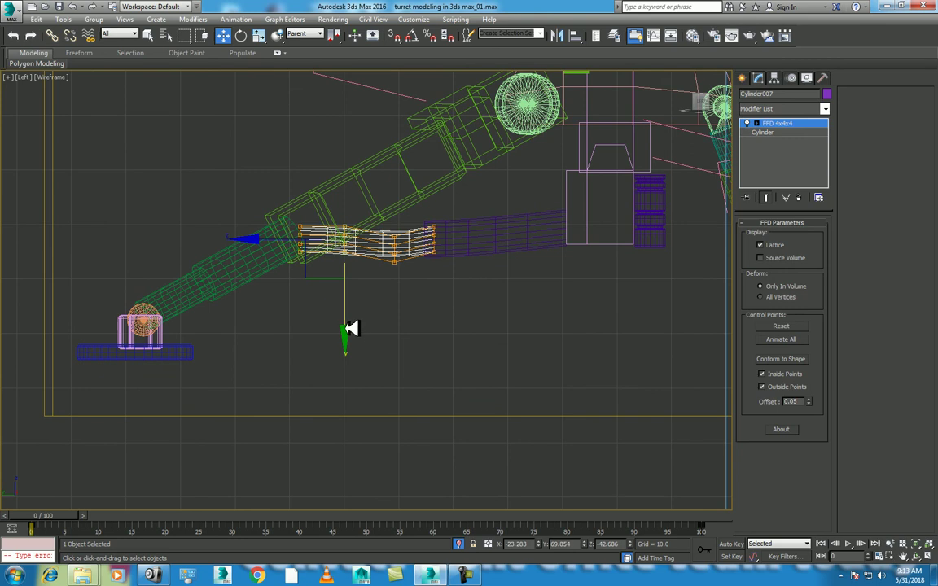
key(alt+w)
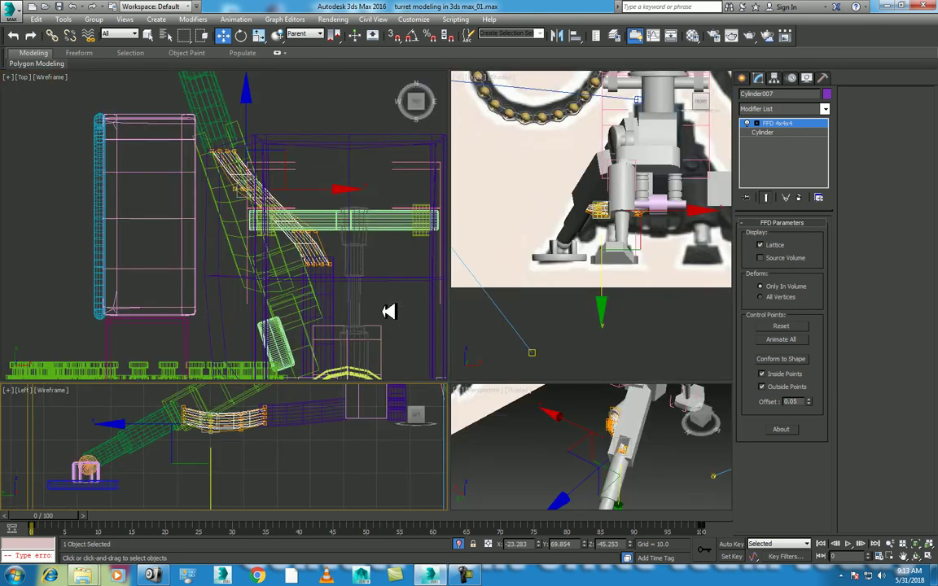
Orbit the full-screen perspective view to compare the bent leg with the reference
middle_drag(562, 391, 645, 436)
key(alt+w)
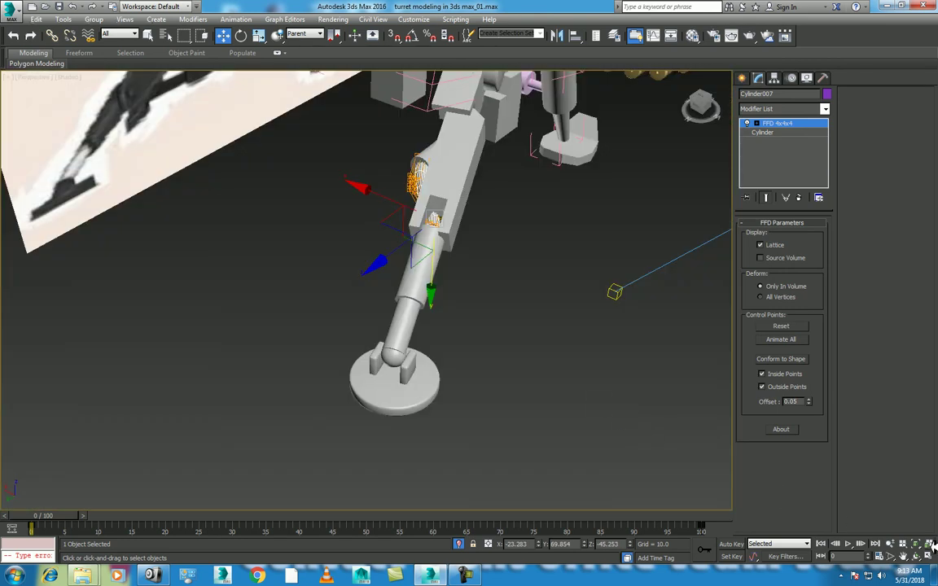
click(915, 556)
mouse_move(437, 272)
mouse_down()
mouse_move(326, 242)
mouse_move(373, 261)
mouse_move(392, 282)
mouse_move(374, 272)
mouse_up()
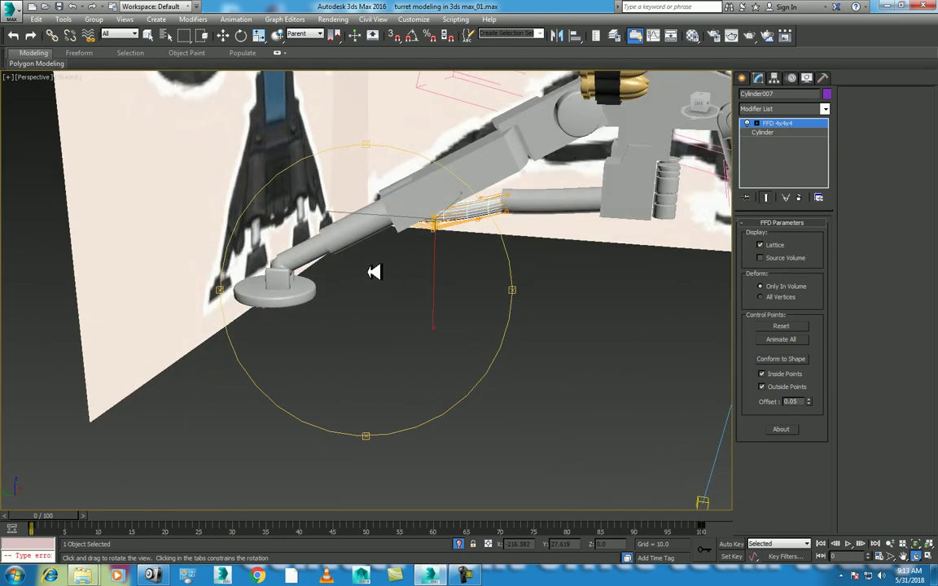
right_click(456, 264)
right_click(420, 221)
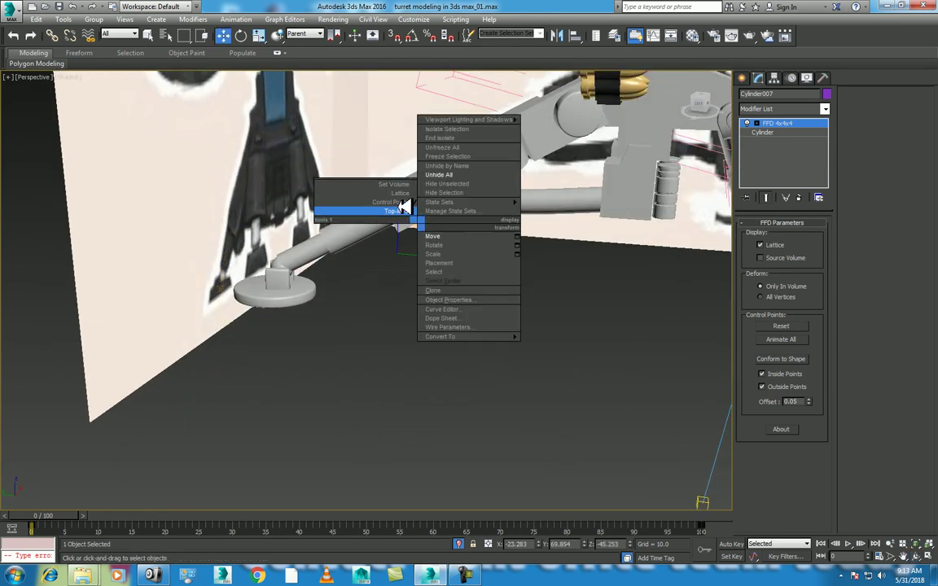
Dismiss the quick options, clear the selection and return to the four-view layout
click(561, 210)
click(561, 220)
click(557, 297)
middle_drag(557, 298, 584, 304)
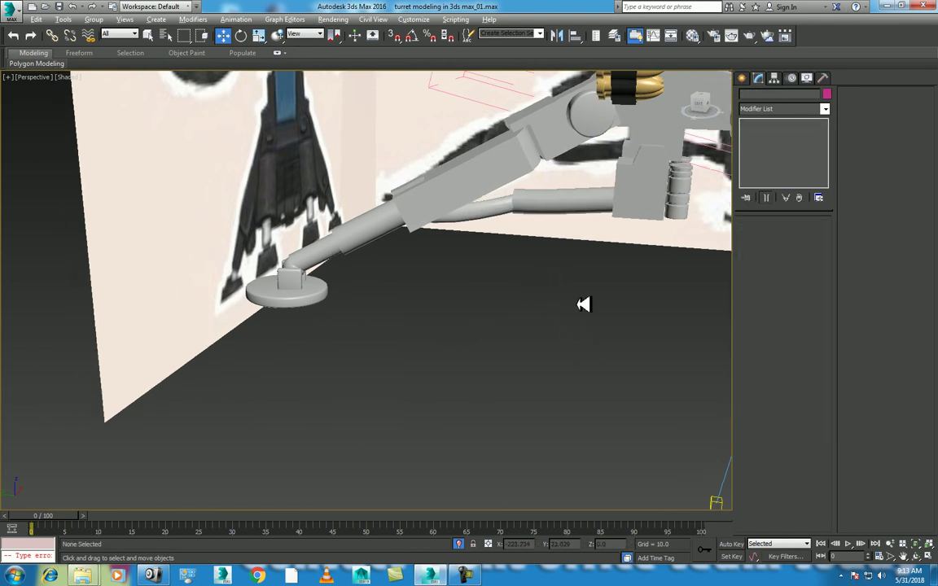
key(alt+w)
scroll(256, 245, down, 4)
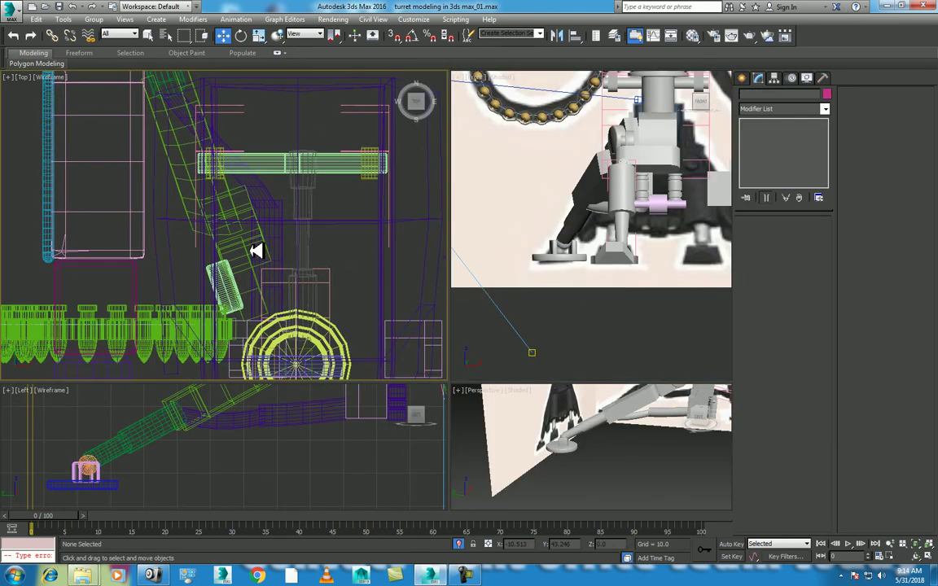
Select the lathed leg piece Line003 and orbit the perspective view around the turret's legs
click(639, 209)
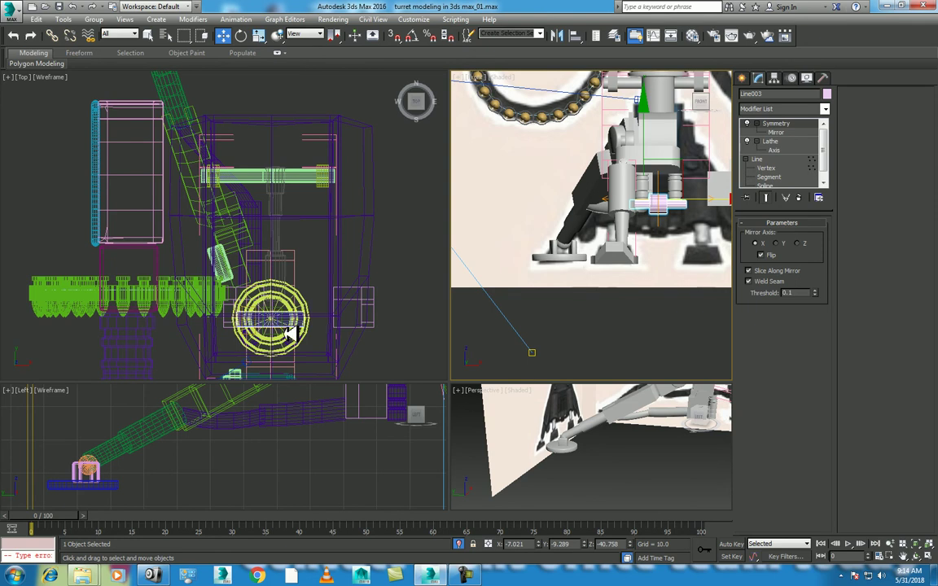
key(alt+w)
scroll(454, 370, up, 3)
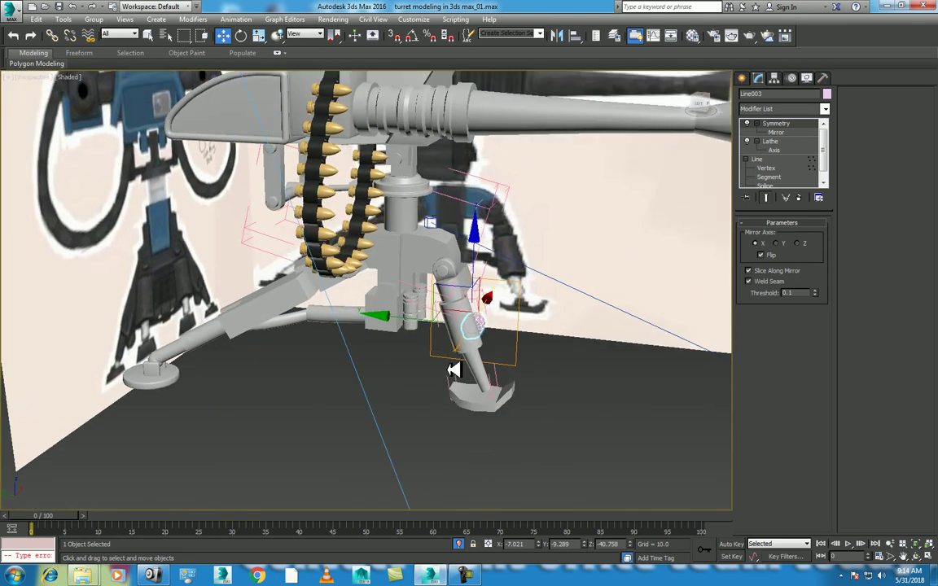
click(914, 557)
drag(465, 355, 429, 363)
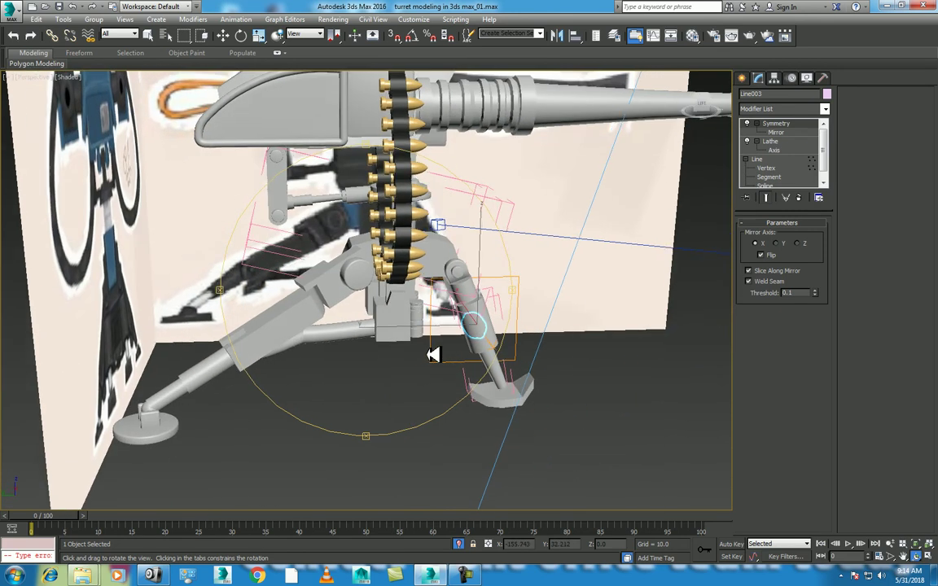
key(alt+w)
scroll(268, 285, up, 2)
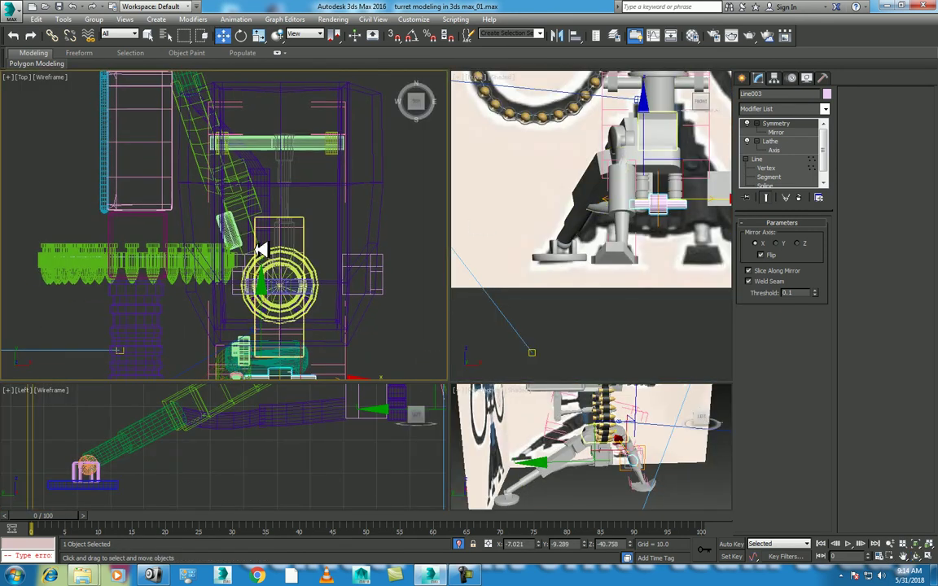
Set the upper-left view to a shaded, zoomed-out Left view and select knee cylinder ChamferCyl010
key(l)
key(z)
scroll(298, 279, down, 3)
scroll(315, 279, down, 2)
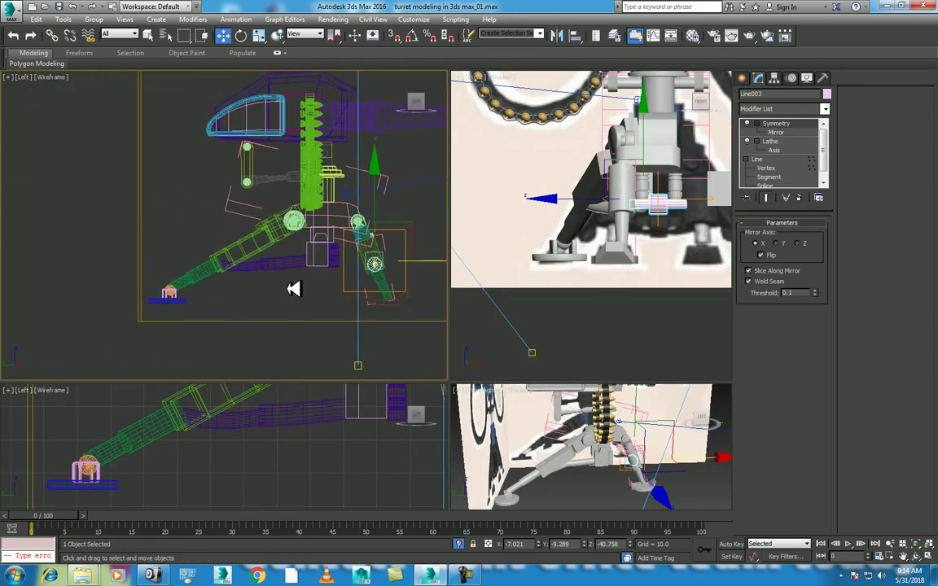
scroll(298, 285, up, 2)
click(299, 274)
key(F3)
click(338, 184)
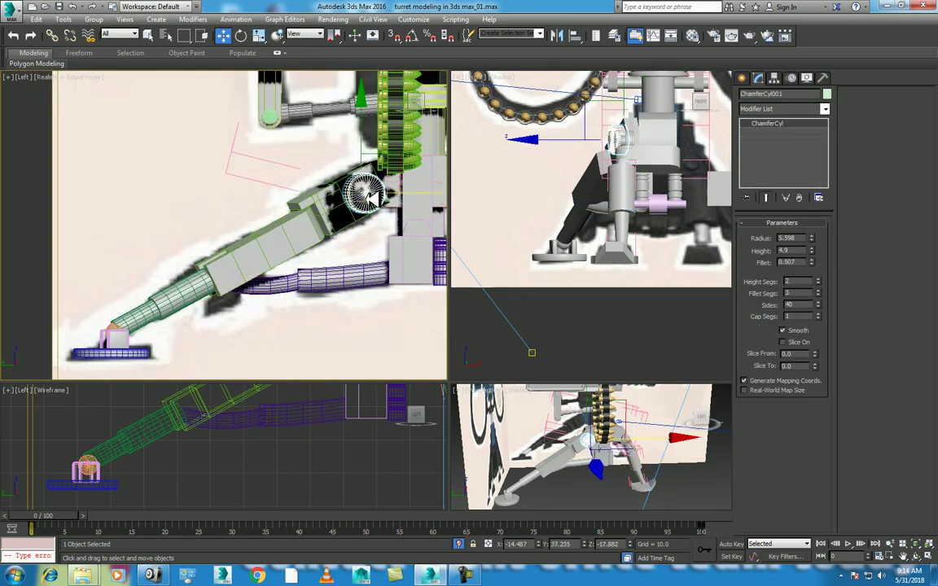
scroll(311, 244, down, 2)
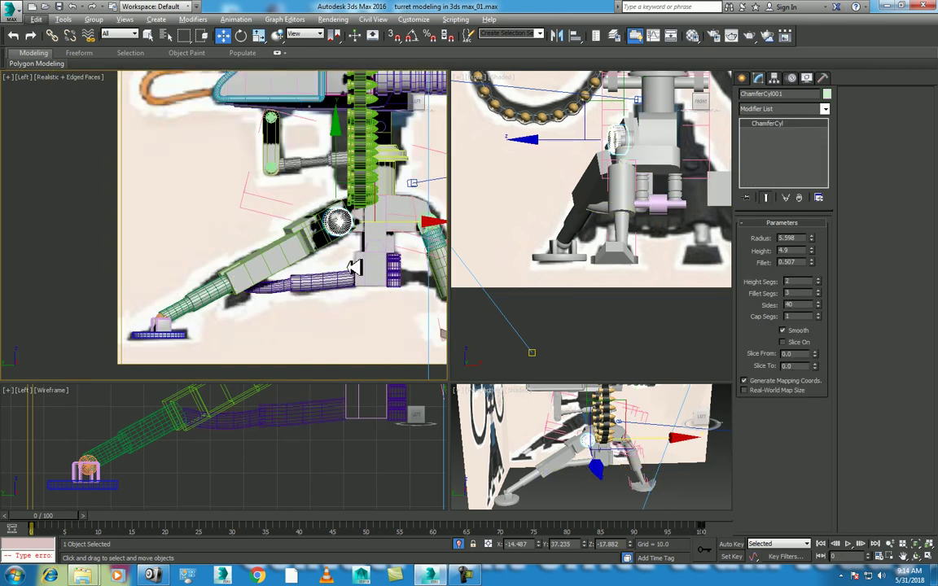
click(254, 236)
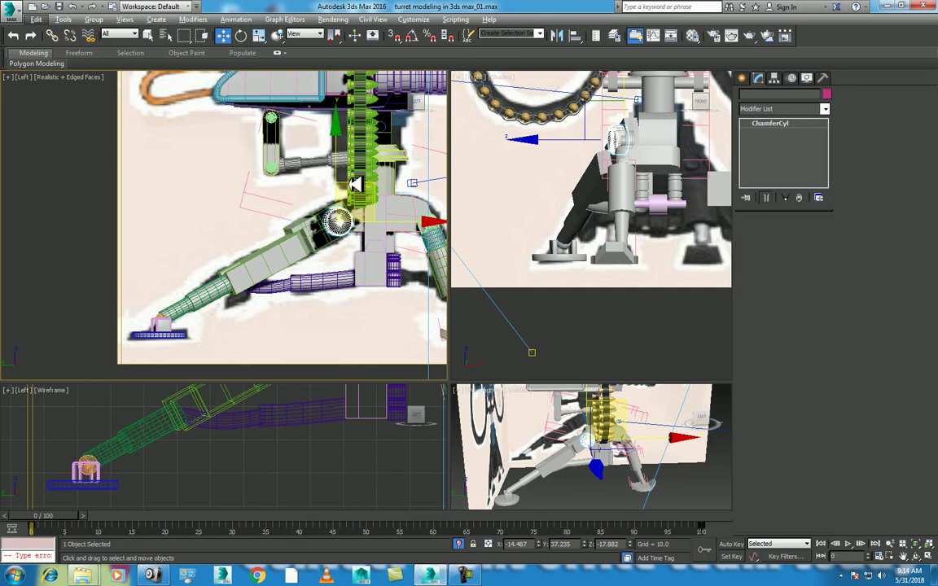
Clone the knee pivot cylinder as an independent copy and slide it onto the strut in Top view
shift+drag(254, 236, 267, 239)
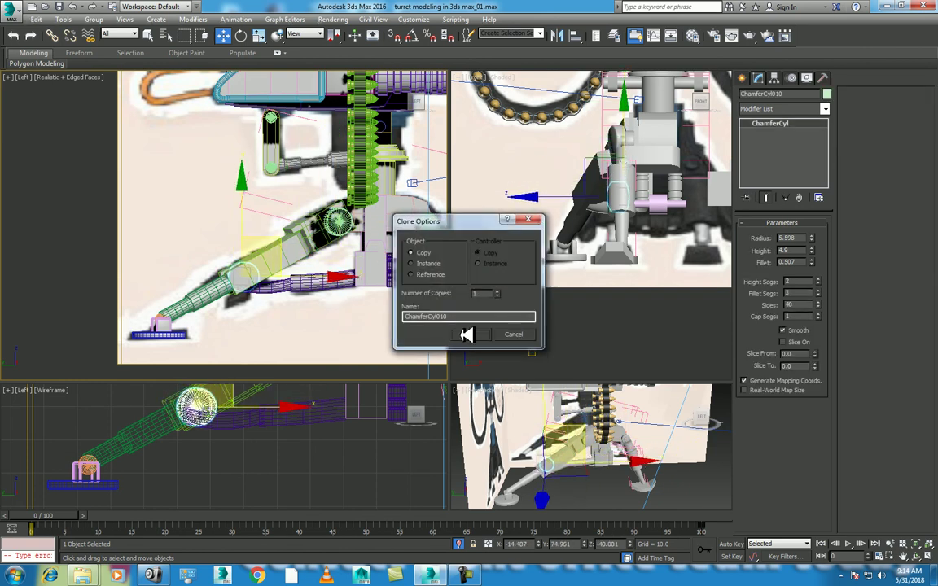
click(465, 335)
key(t)
scroll(314, 268, down, 3)
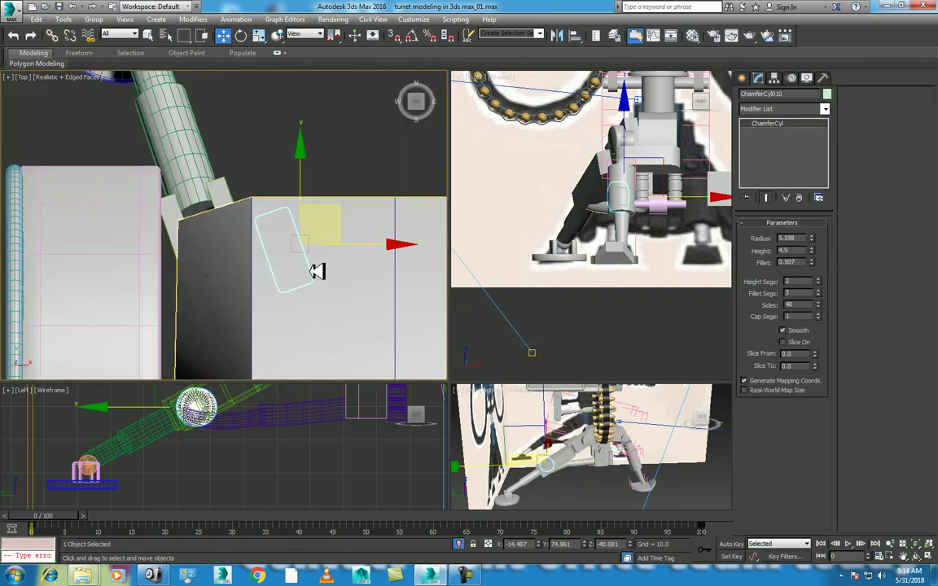
key(F3)
middle_drag(340, 274, 367, 235)
mouse_move(360, 174)
mouse_down()
mouse_move(250, 207)
mouse_move(217, 230)
mouse_up()
Frame the copy in a shaded Left view and isolate it together with the leg strut
key(r)
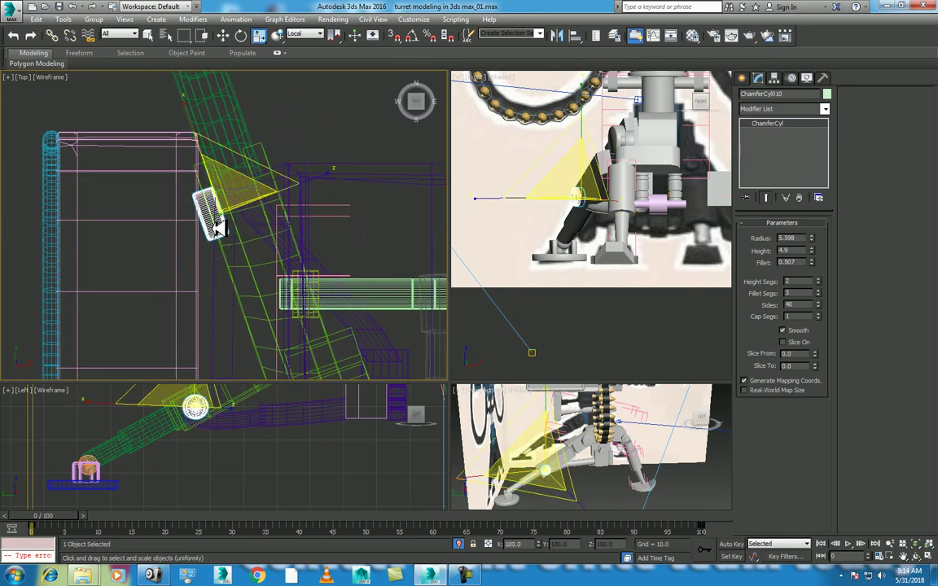
key(l)
key(z)
scroll(245, 271, down, 5)
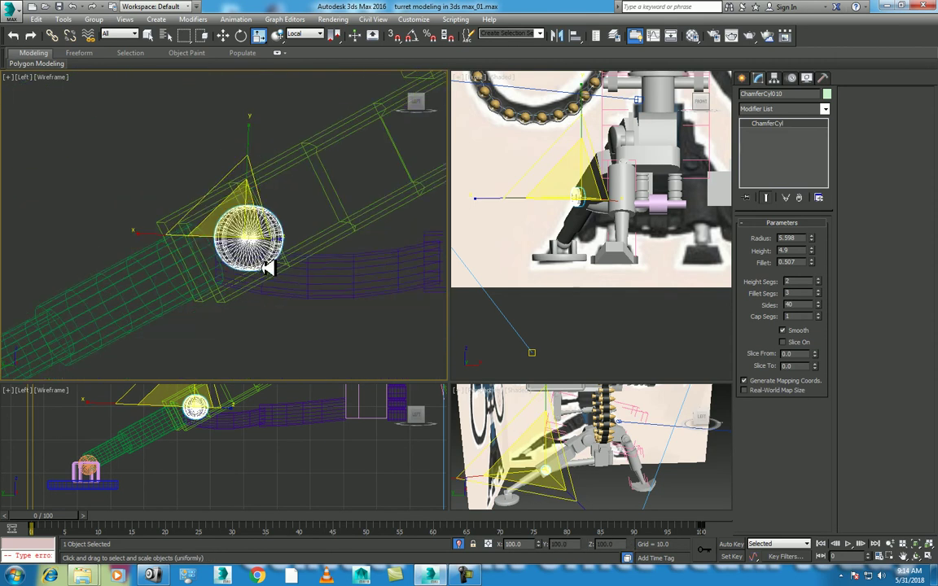
key(F3)
scroll(269, 268, up, 3)
scroll(286, 268, up, 2)
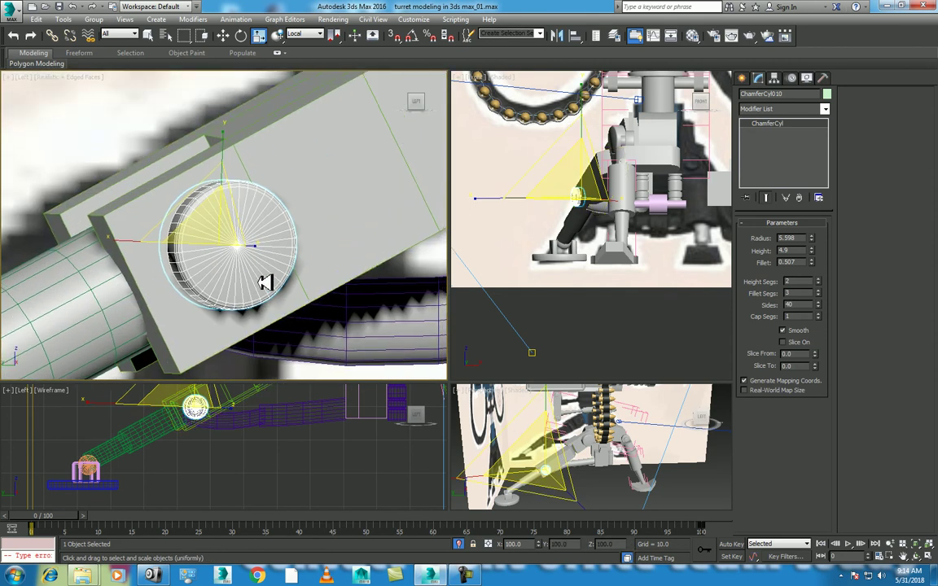
ctrl+click(216, 299)
key(alt+q)
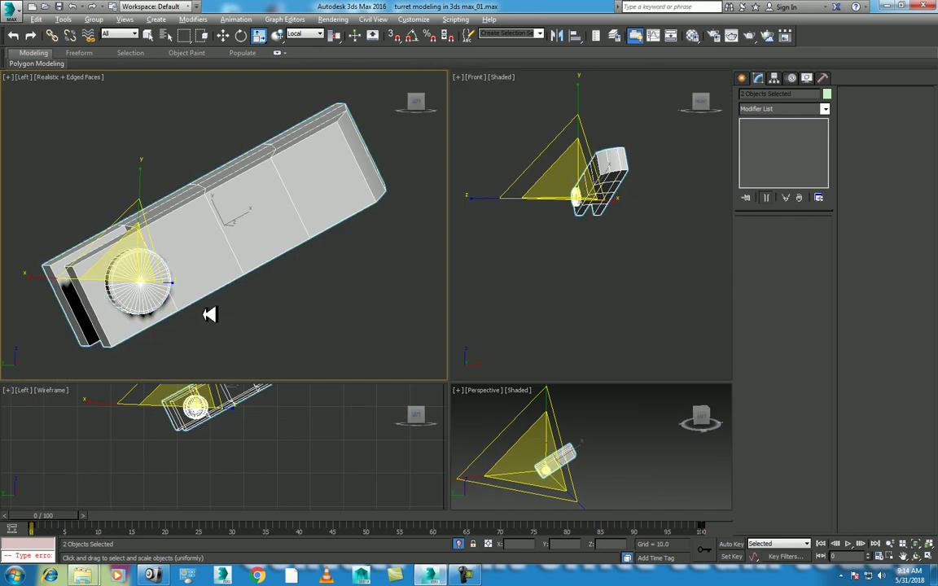
Scale the copied cylinder smaller and thinner, viewing it end-on in the enlarged perspective view
key(t)
middle_drag(212, 306, 273, 371)
click(261, 273)
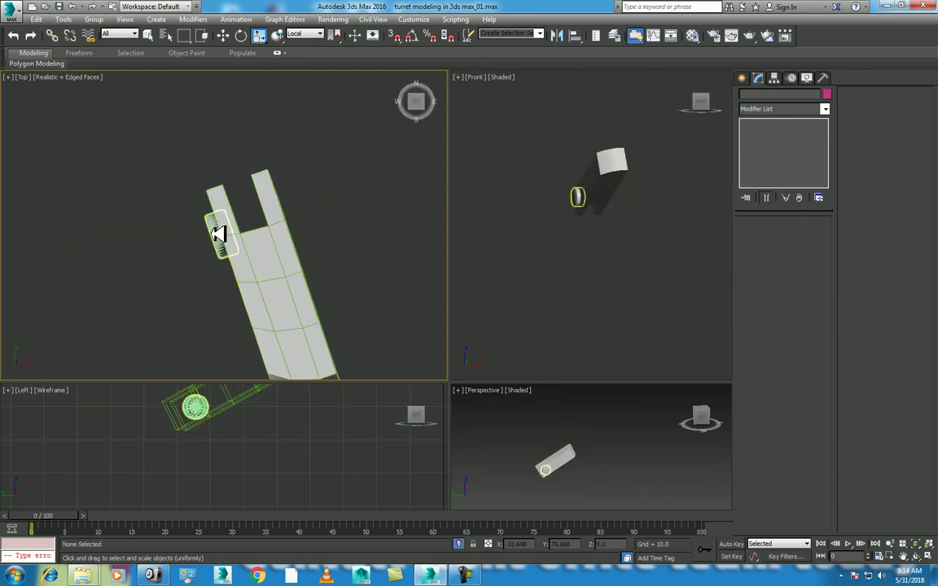
middle_click(657, 427)
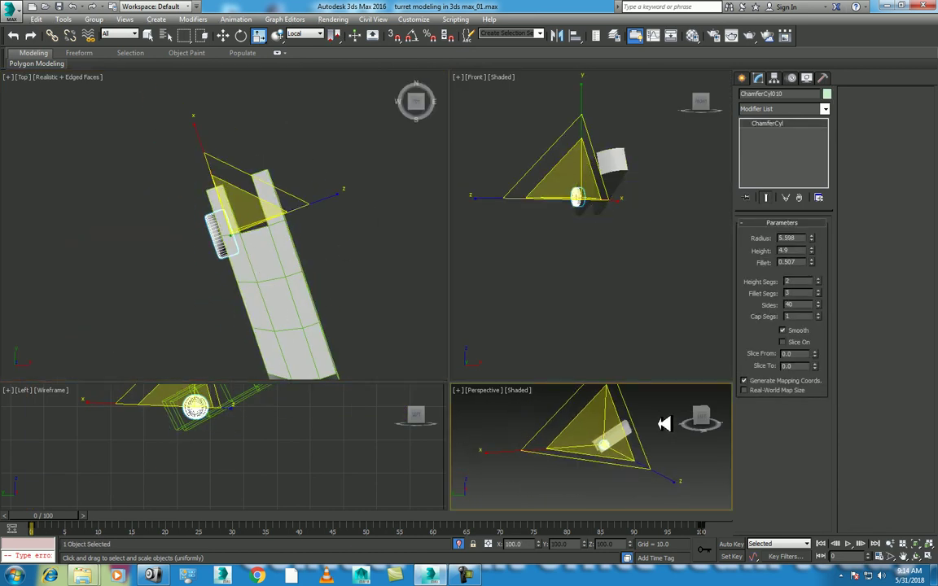
key(z)
key(alt+w)
click(917, 555)
mouse_move(403, 307)
mouse_down()
mouse_move(467, 316)
mouse_move(417, 291)
mouse_move(364, 172)
mouse_move(294, 245)
mouse_move(448, 335)
mouse_move(412, 303)
mouse_up()
key(r)
key(r)
Switch to the Local coordinate system and push the thinned cylinder along its own axis against the strut
key(w)
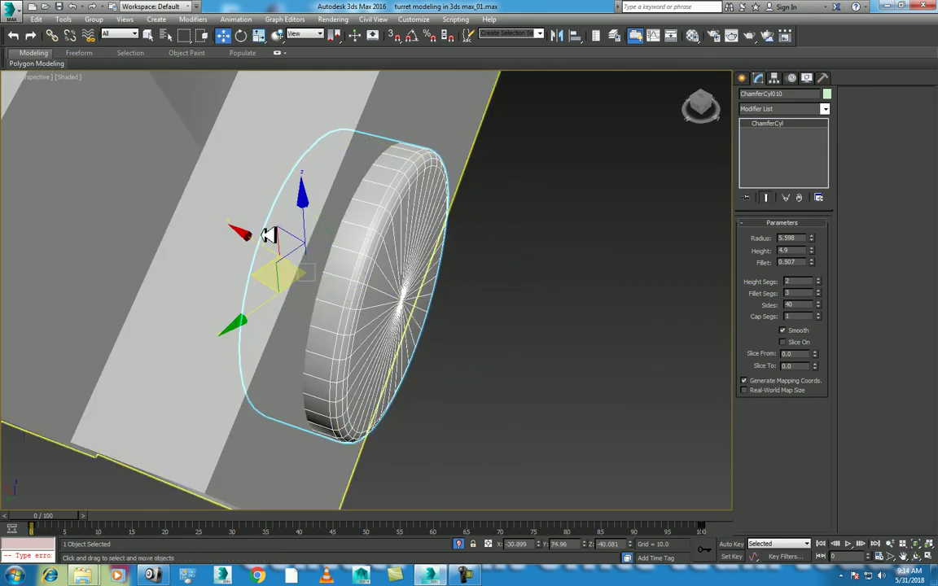
key(t)
scroll(383, 236, down, 3)
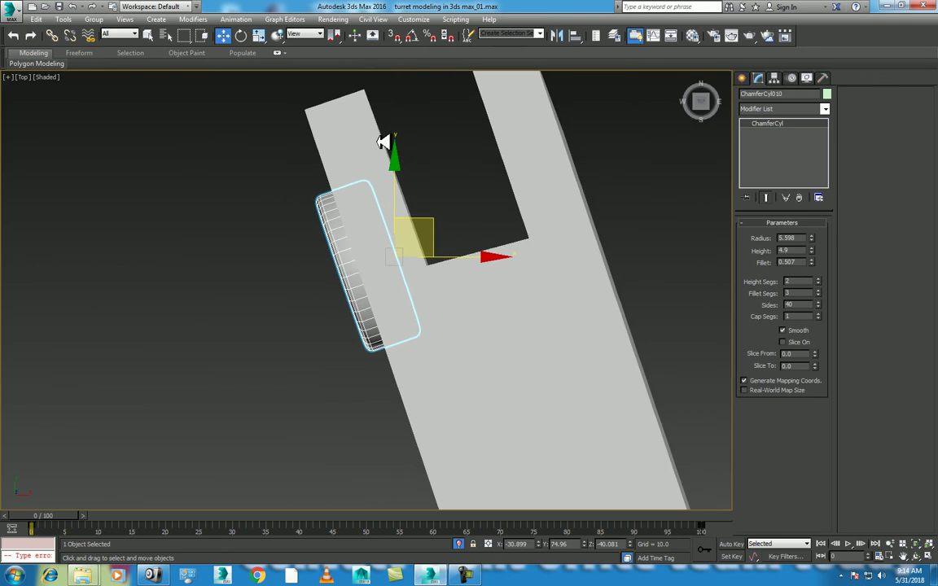
click(317, 35)
click(308, 71)
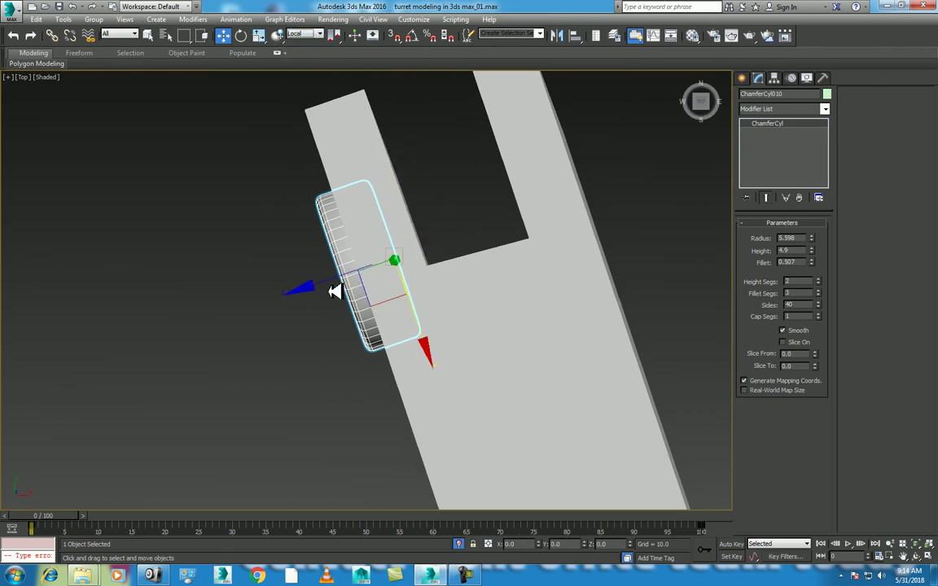
drag(335, 292, 290, 292)
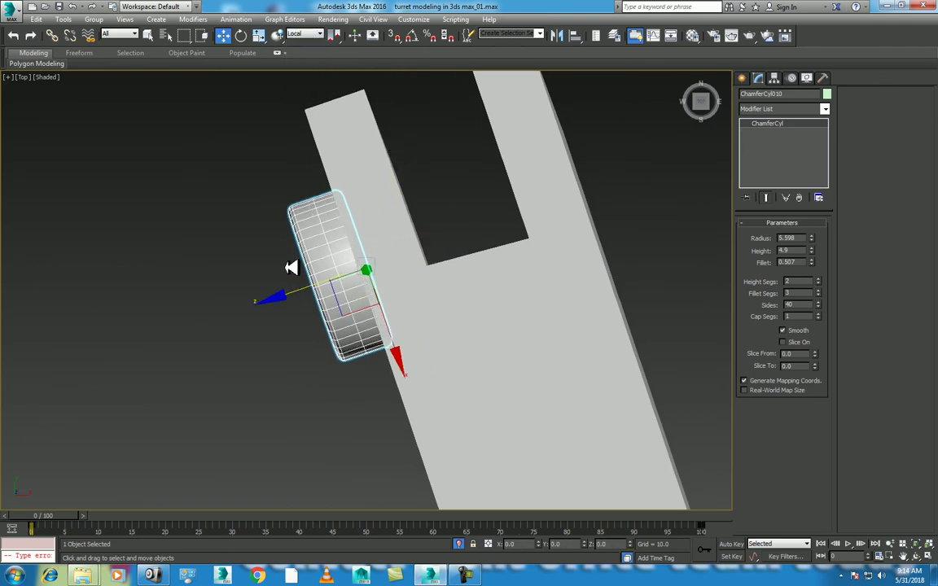
Orbit around the cylinder to check its fit, then unhide all the other turret parts
key(p)
mouse_move(291, 268)
alt+middle_down()
mouse_move(418, 261)
mouse_move(568, 322)
mouse_move(760, 434)
alt+middle_up()
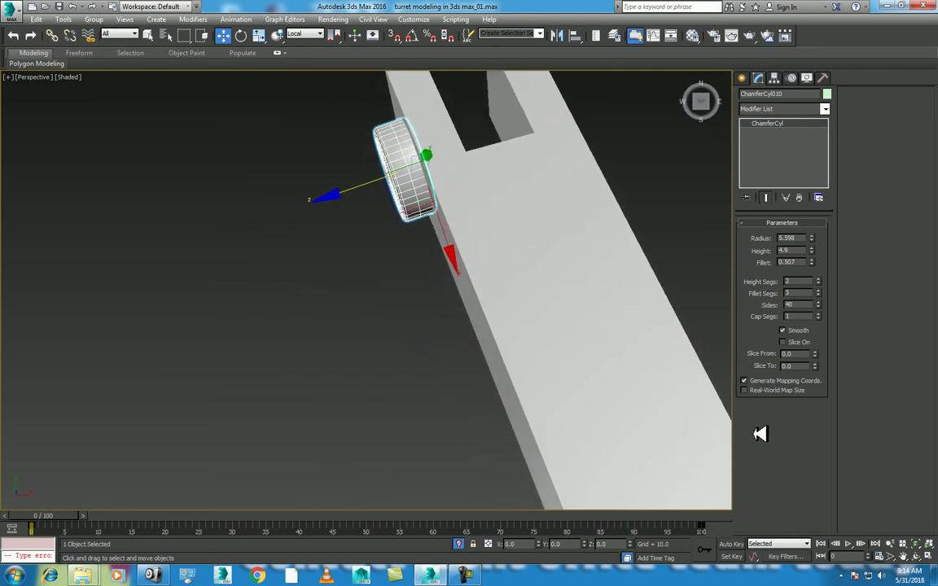
click(908, 557)
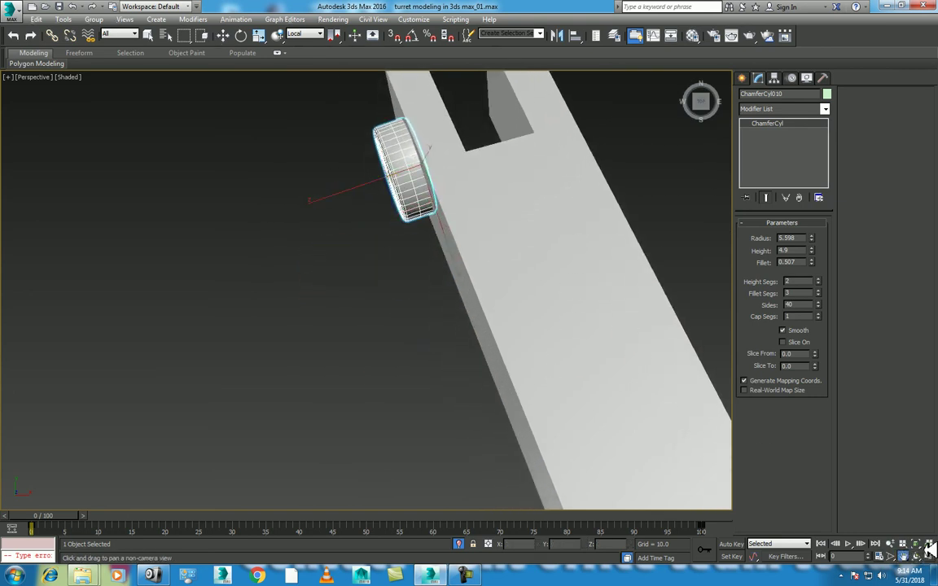
mouse_move(413, 328)
mouse_down()
mouse_move(475, 218)
mouse_move(422, 276)
mouse_up()
right_click(422, 275)
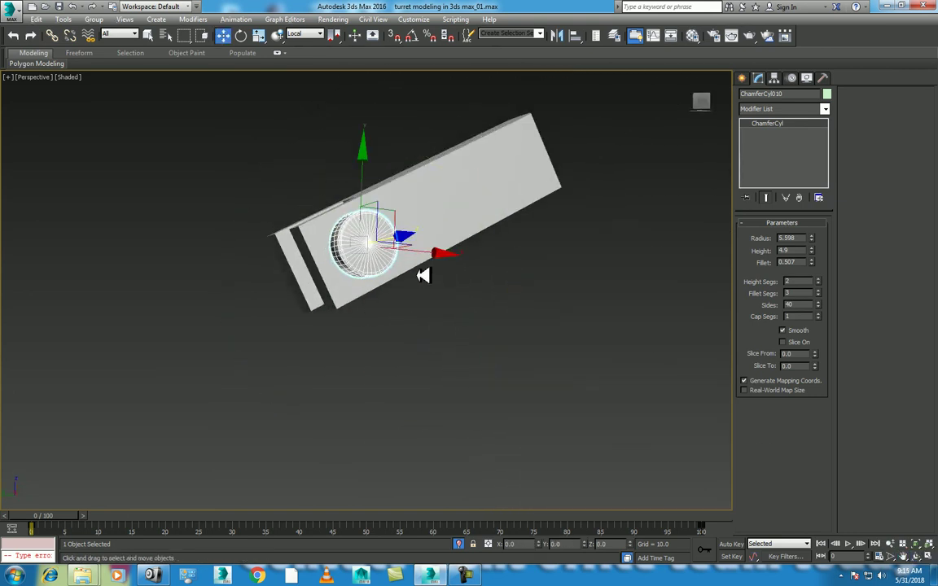
right_click(422, 275)
click(456, 222)
Orbit the full-size perspective view to look at the turret legs and ammo belt
key(alt+w)
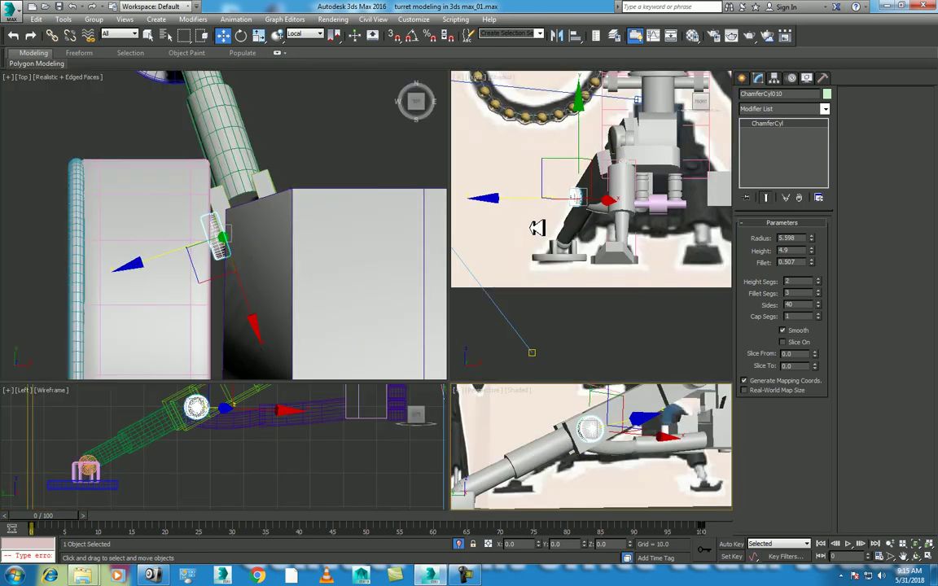
scroll(277, 269, down, 3)
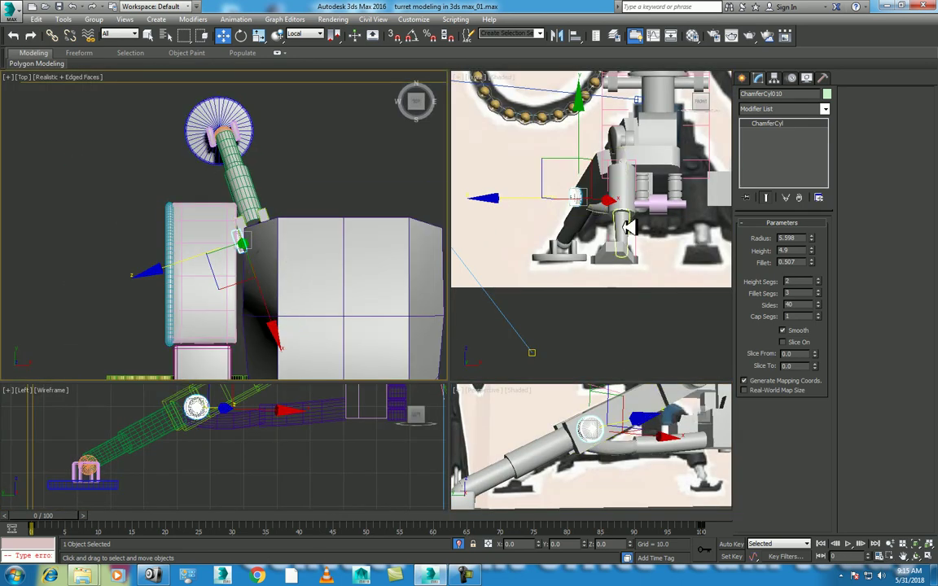
key(alt+w)
alt+middle_drag(590, 383, 524, 395)
click(919, 556)
mouse_move(441, 269)
mouse_down()
mouse_move(446, 318)
mouse_move(446, 307)
mouse_up()
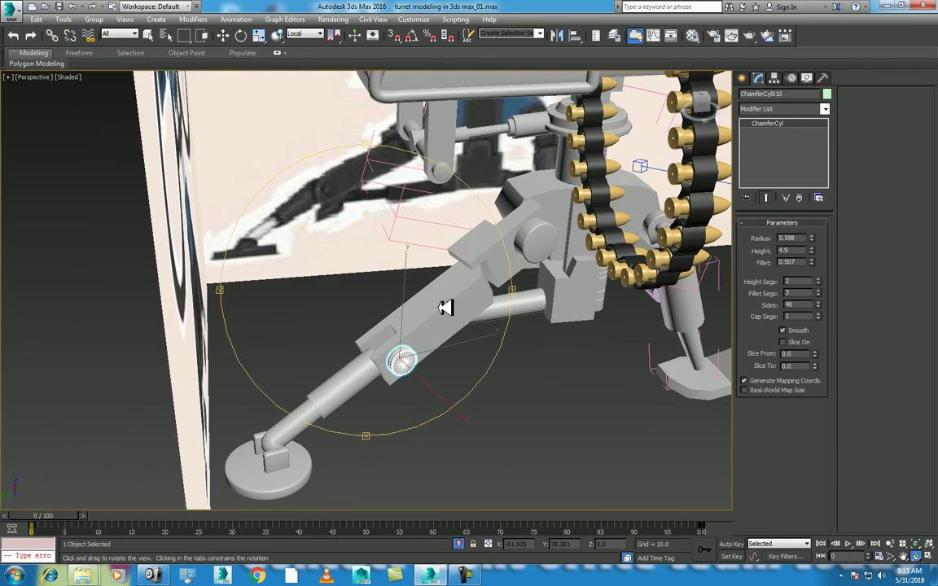
Select the ten front-leg parts, from upper arm and joint down to the base disc, and group them
key(w)
click(535, 236)
ctrl+click(478, 283)
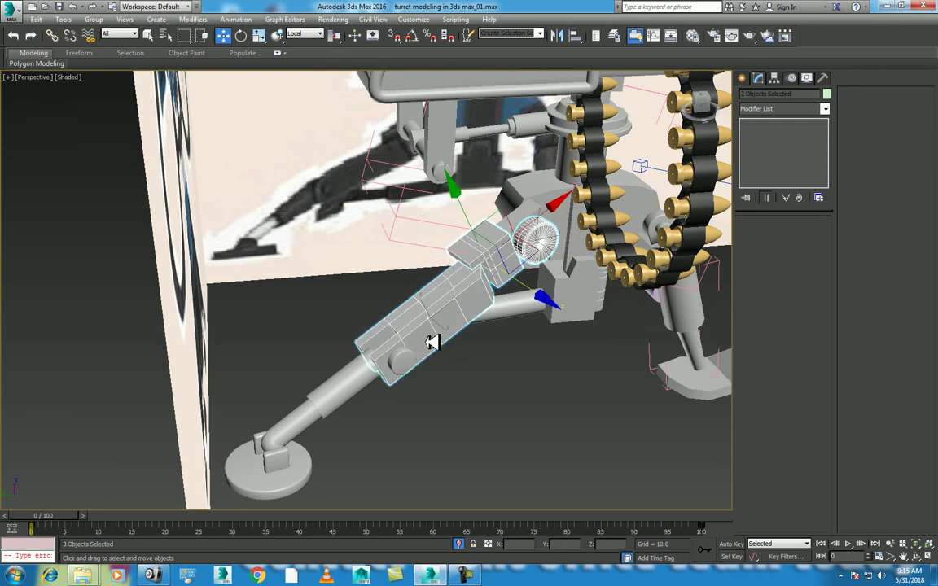
ctrl+click(391, 368)
ctrl+click(325, 399)
ctrl+click(291, 427)
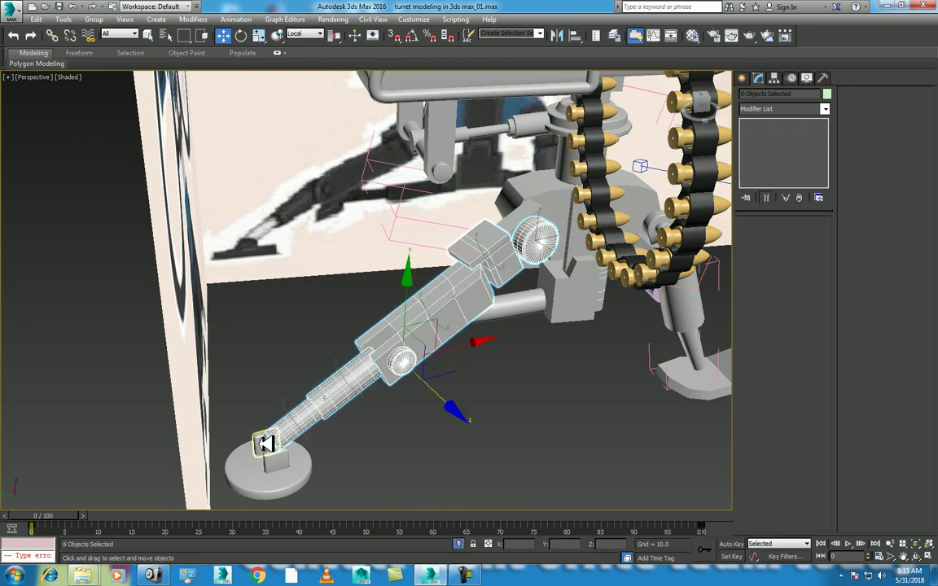
ctrl+click(265, 444)
ctrl+click(299, 487)
ctrl+click(530, 244)
ctrl+click(501, 266)
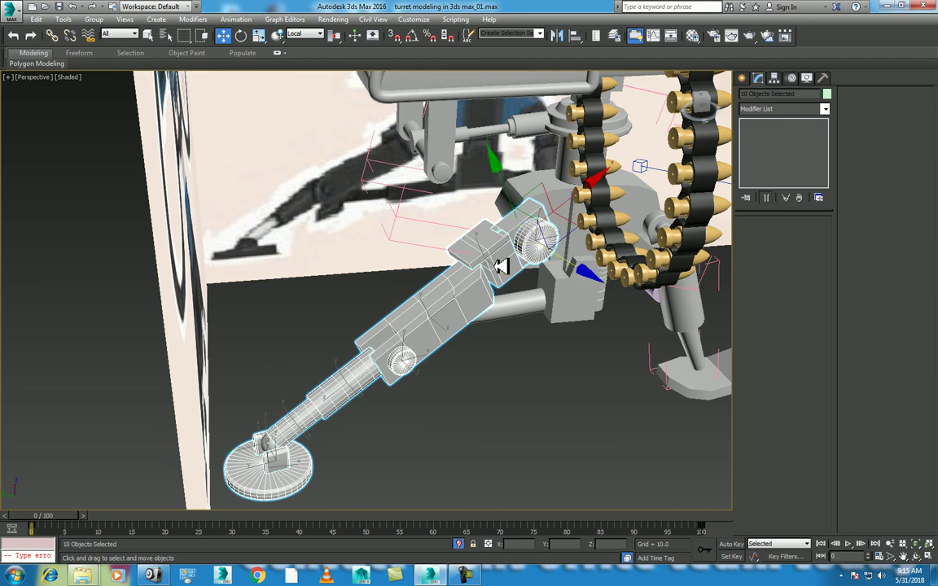
click(94, 20)
click(118, 34)
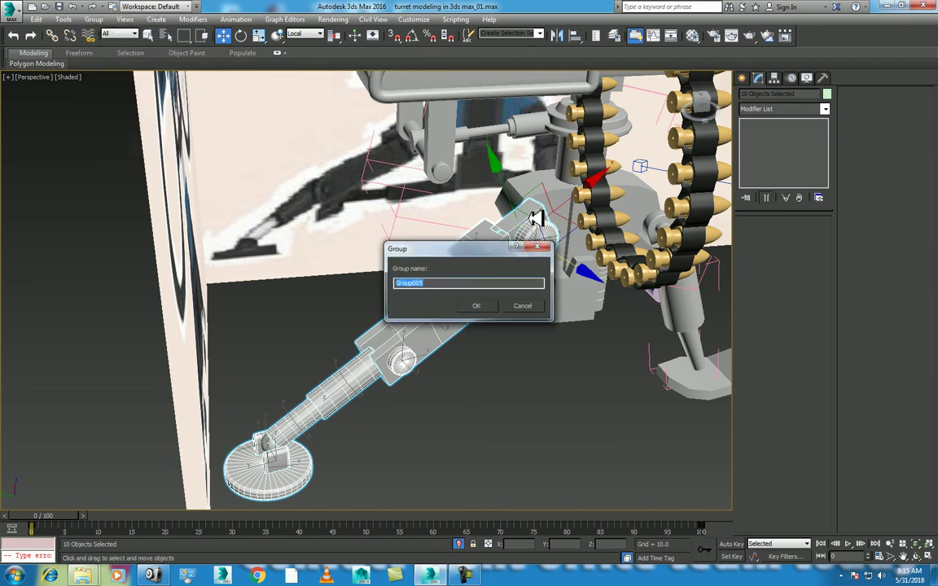
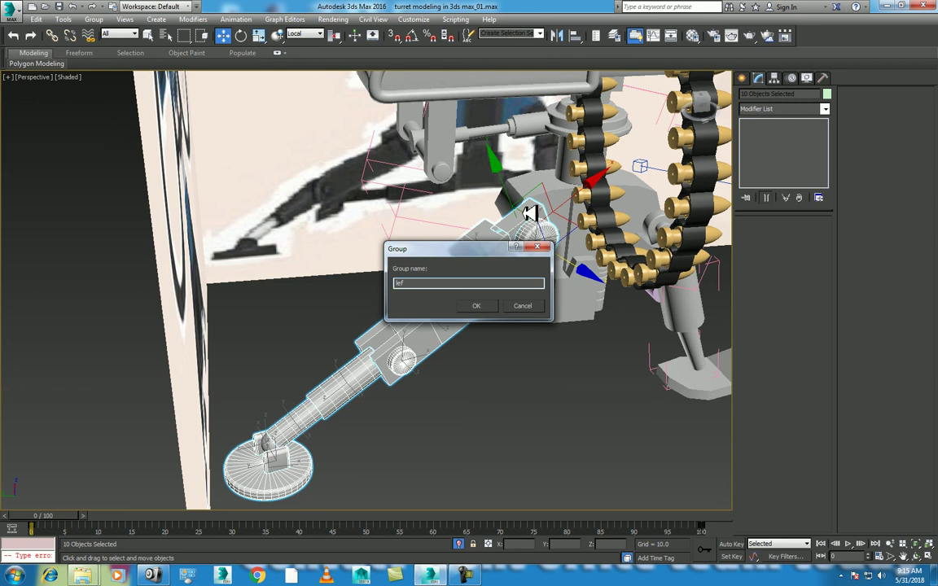
Group the leg parts as 'leg' and create a mirrored copy, leg001, across X
key(Return)
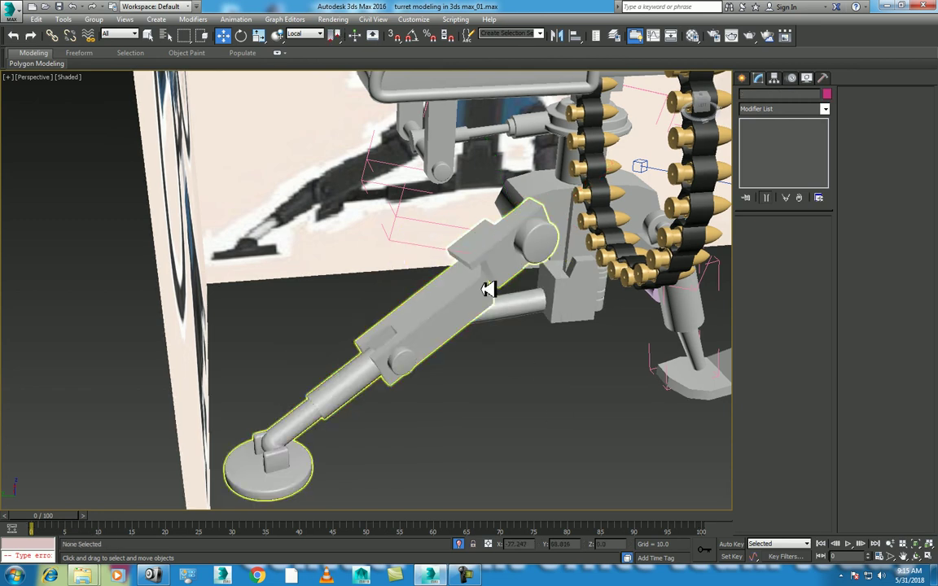
key(alt+w)
scroll(586, 255, down, 2)
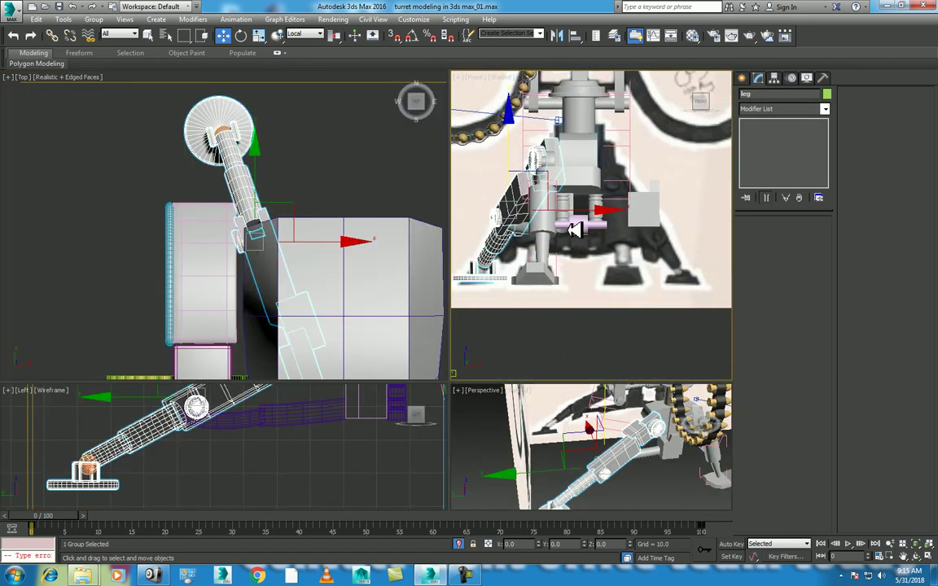
scroll(587, 255, down, 2)
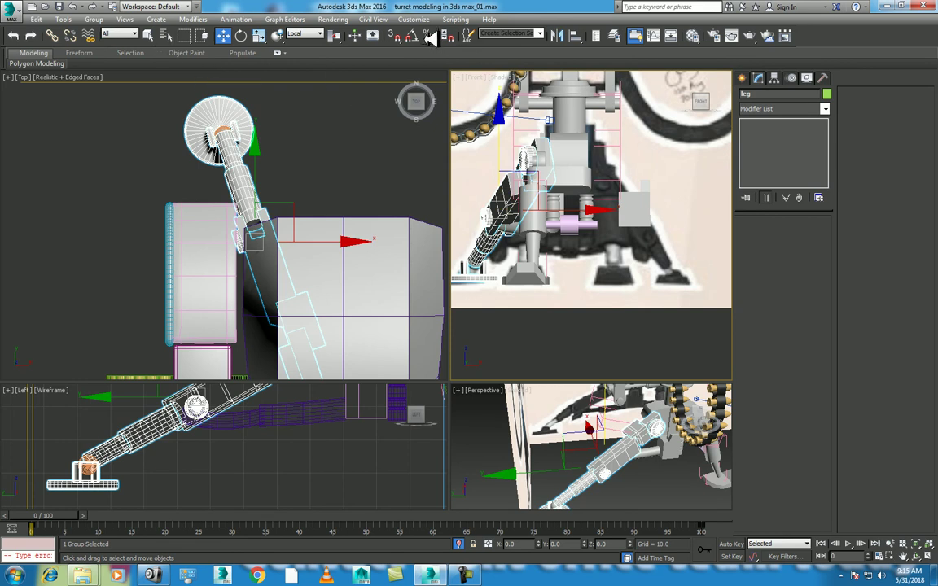
click(557, 35)
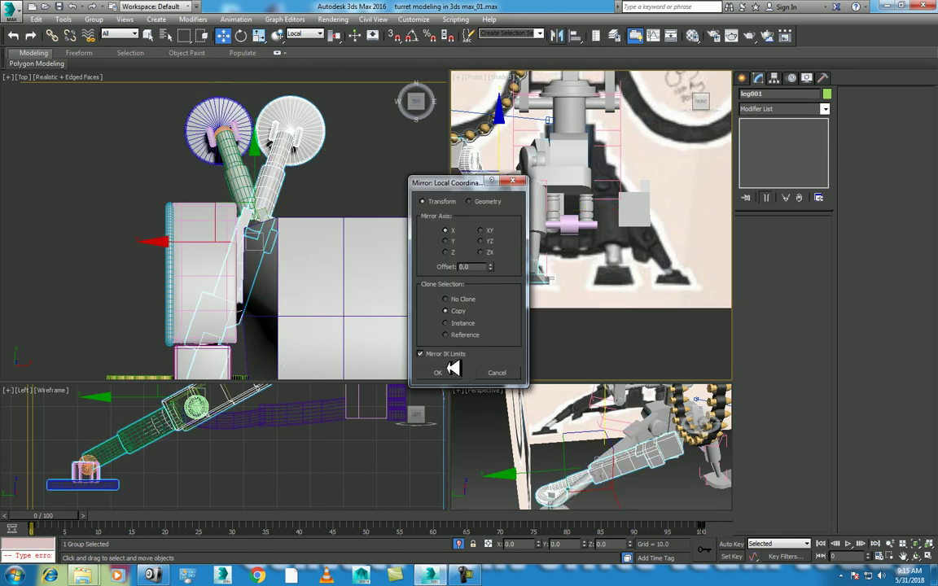
click(438, 372)
Slide leg001 along X into place on the turret's opposite side
scroll(525, 211, up, 2)
scroll(524, 212, up, 2)
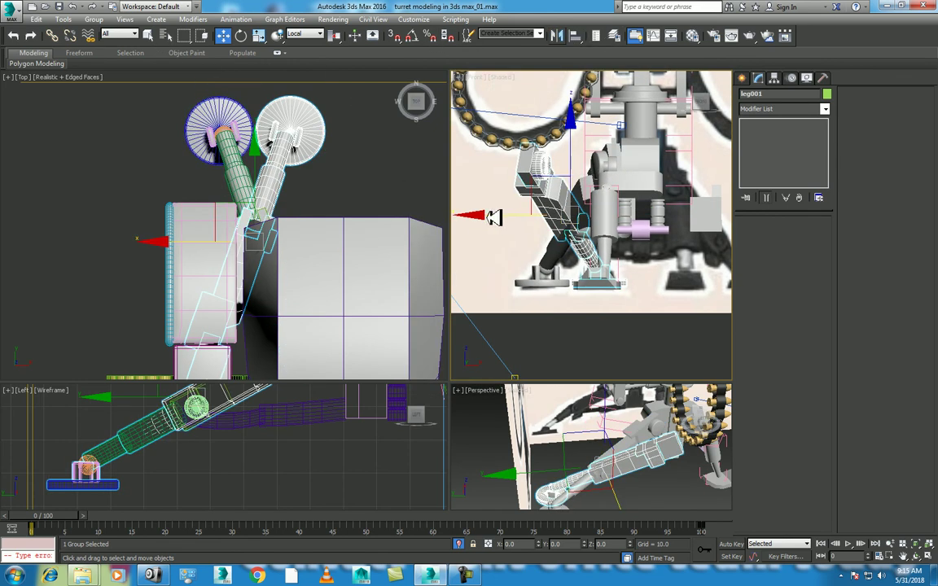
drag(495, 217, 627, 232)
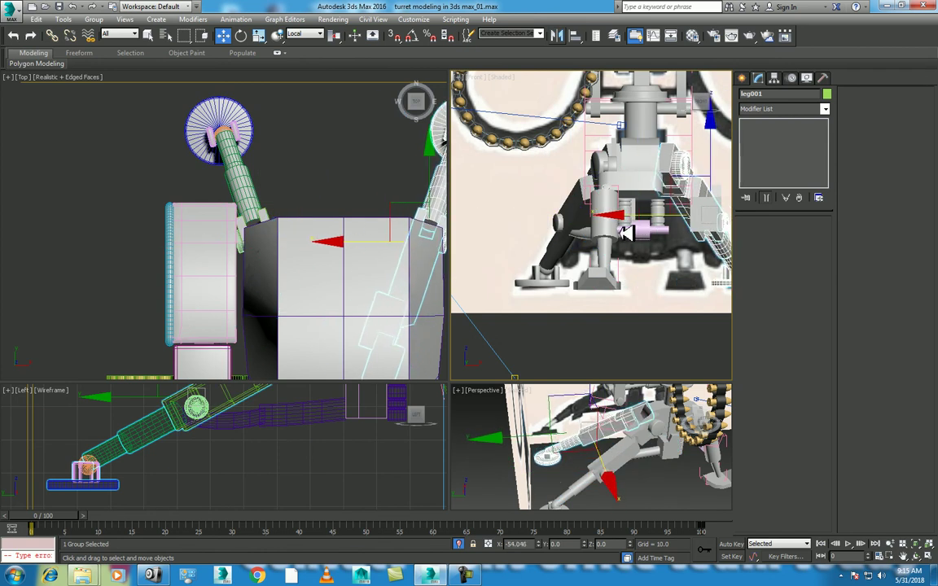
middle_drag(627, 232, 522, 214)
drag(529, 187, 541, 194)
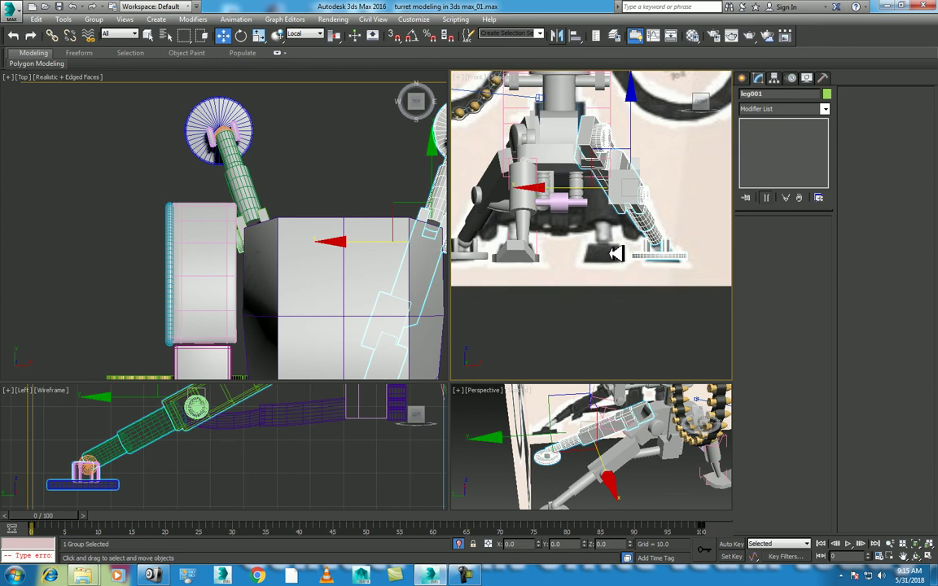
key(alt+w)
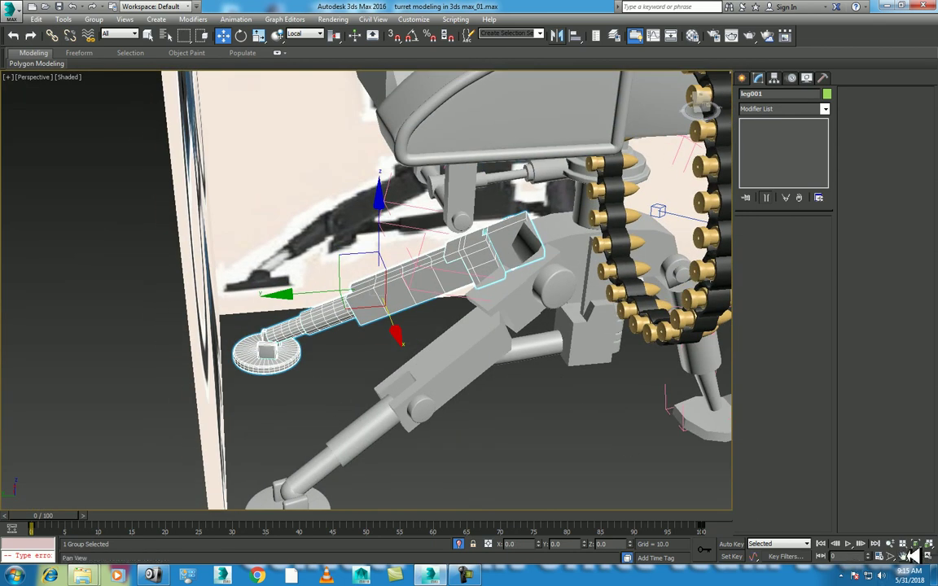
Select the front leg's cylinder, shaft, foot and top joint together
click(915, 556)
mouse_move(383, 326)
mouse_down()
mouse_move(516, 329)
mouse_move(510, 293)
mouse_move(535, 314)
mouse_move(465, 377)
mouse_move(342, 293)
mouse_move(304, 293)
mouse_move(262, 329)
mouse_move(410, 271)
mouse_move(411, 286)
mouse_move(456, 310)
mouse_up()
key(w)
click(534, 346)
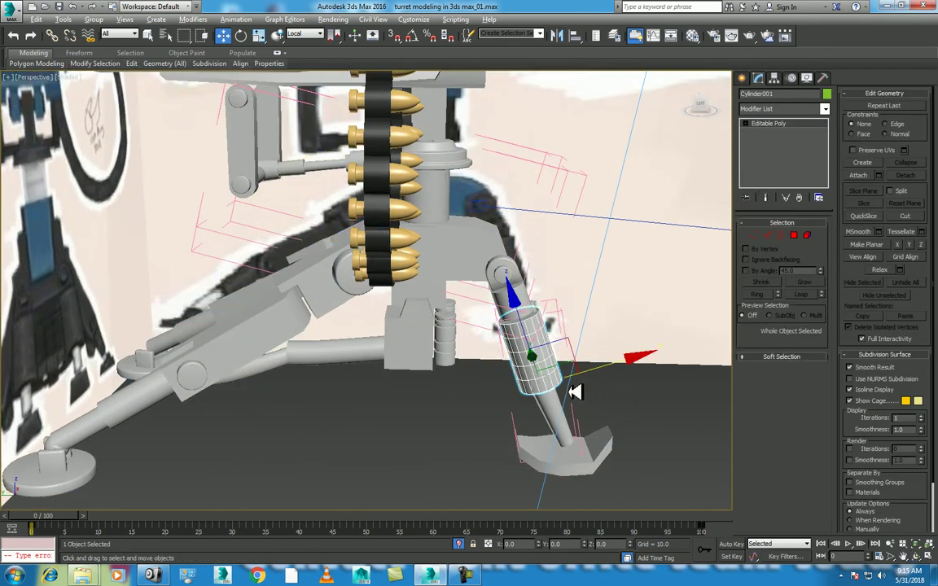
middle_drag(575, 392, 519, 393)
ctrl+click(510, 416)
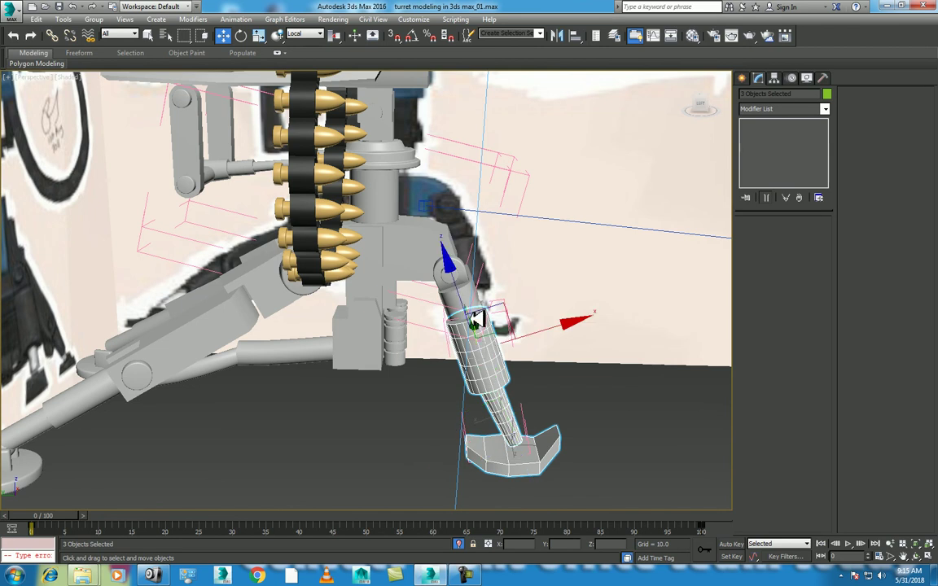
ctrl+click(450, 281)
ctrl+click(469, 272)
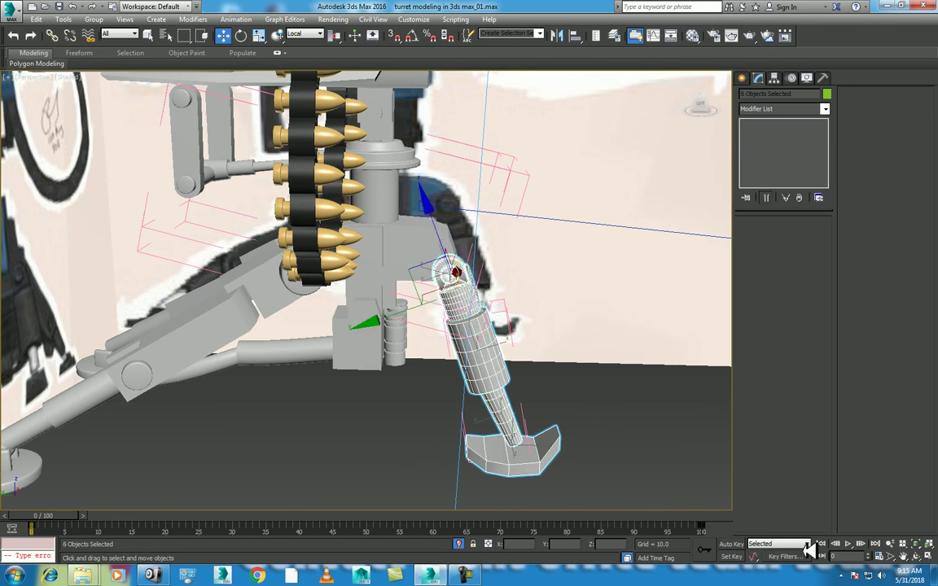
Orbit around the front leg and add its small top pin to the selection
click(922, 554)
mouse_move(733, 496)
mouse_down()
mouse_move(340, 341)
mouse_move(278, 352)
mouse_up()
key(w)
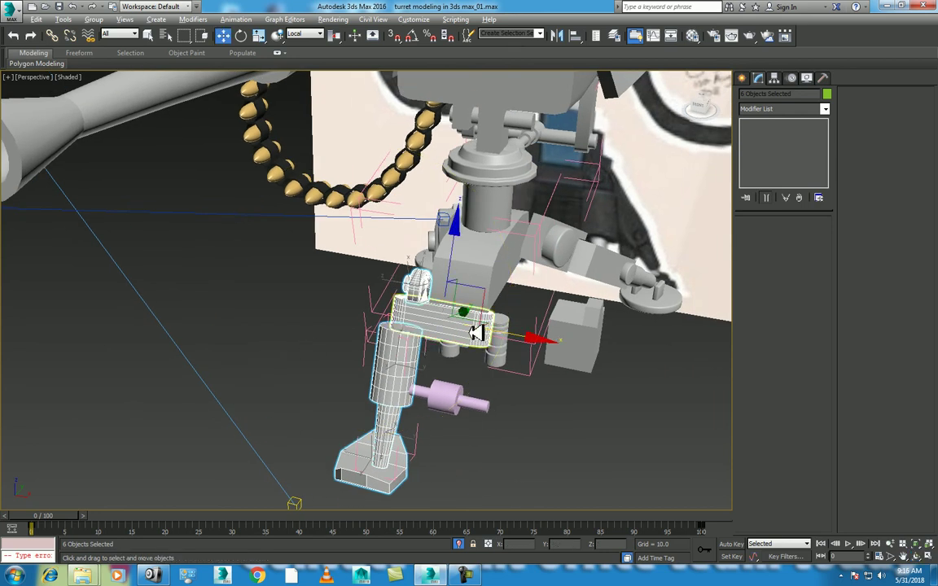
alt+click(478, 329)
scroll(432, 318, up, 3)
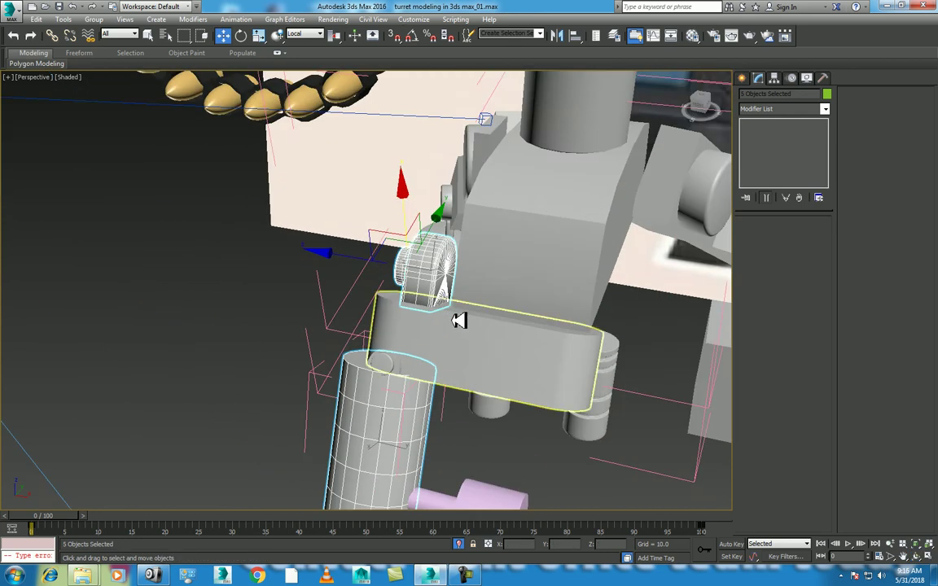
scroll(460, 320, up, 2)
ctrl+click(356, 390)
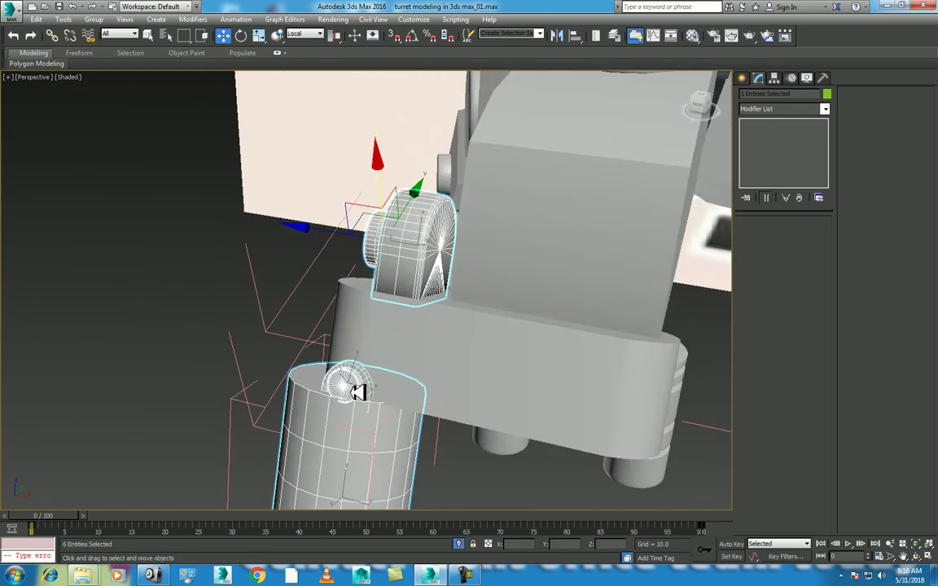
scroll(415, 428, down, 5)
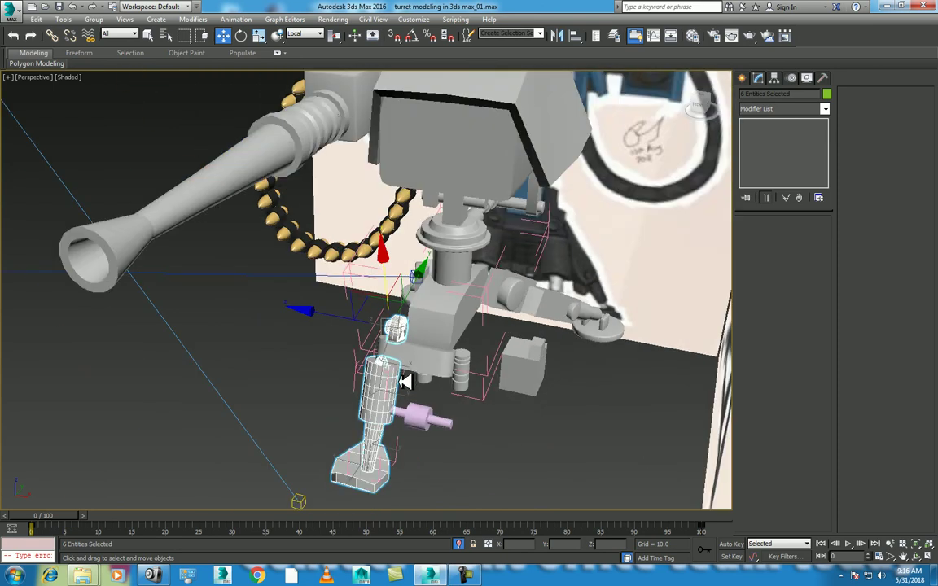
Ungroup the selected leg parts and close the opened group
click(95, 18)
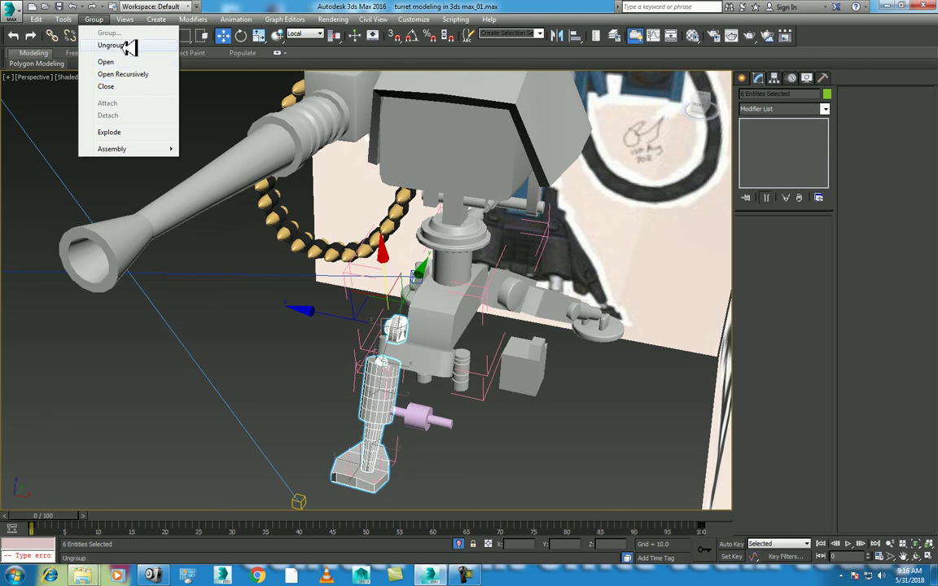
click(126, 45)
click(94, 18)
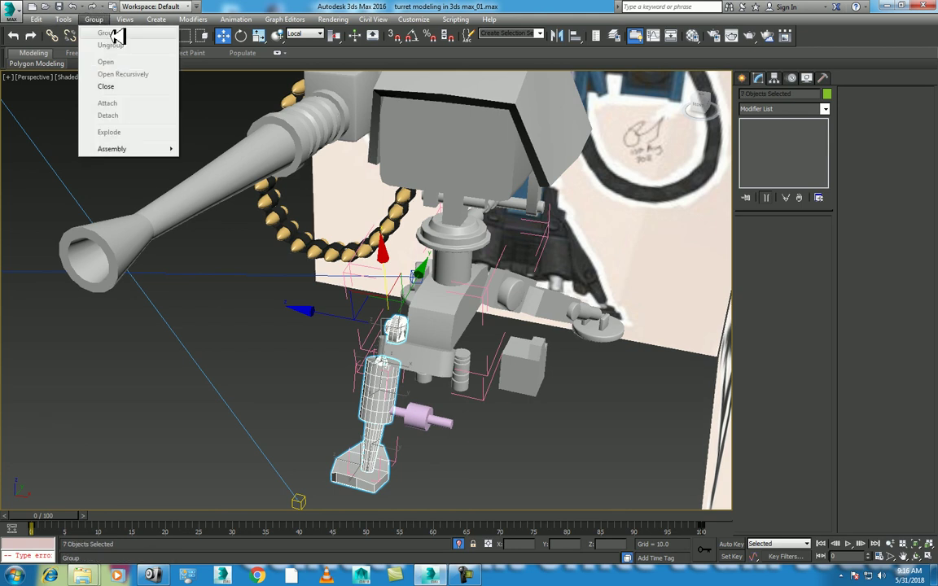
click(131, 87)
click(104, 23)
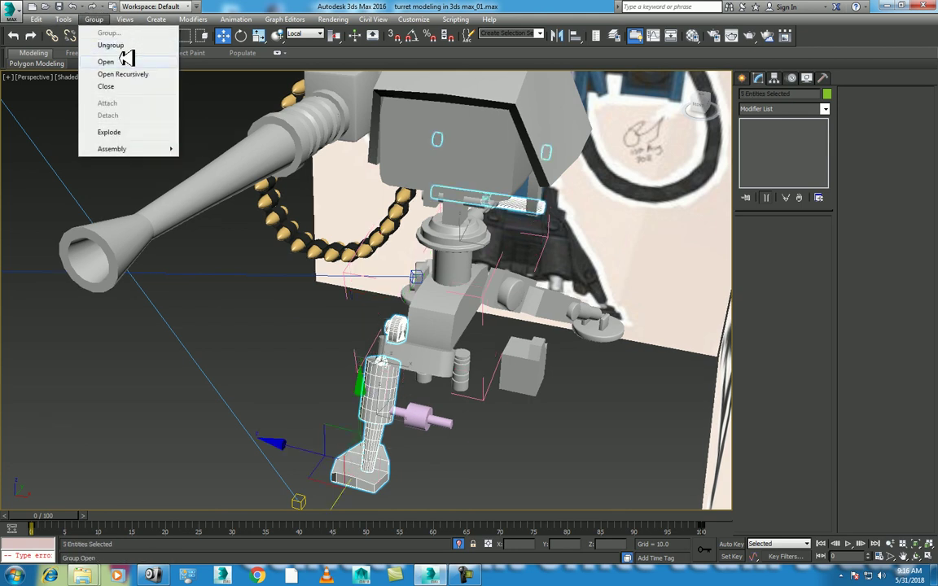
click(122, 44)
click(94, 19)
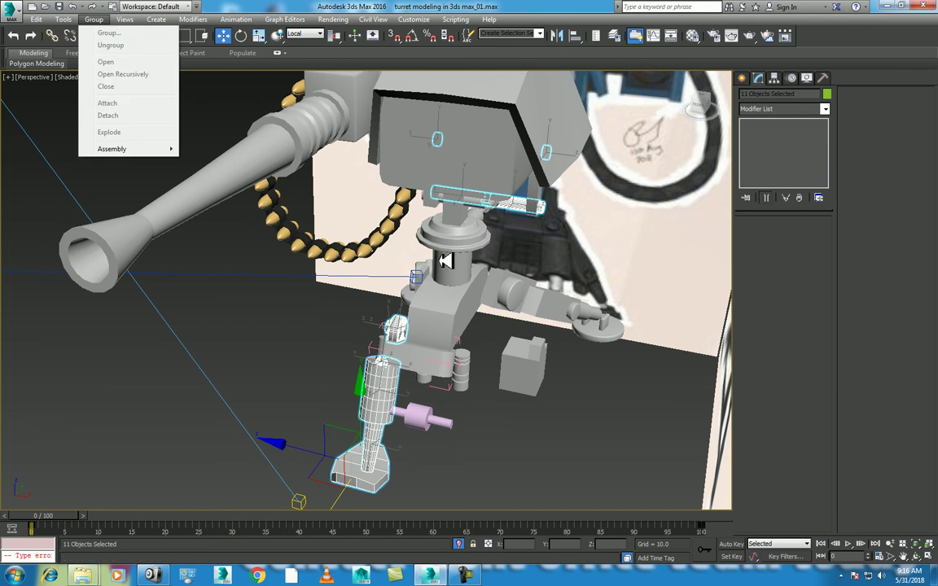
scroll(501, 418, up, 2)
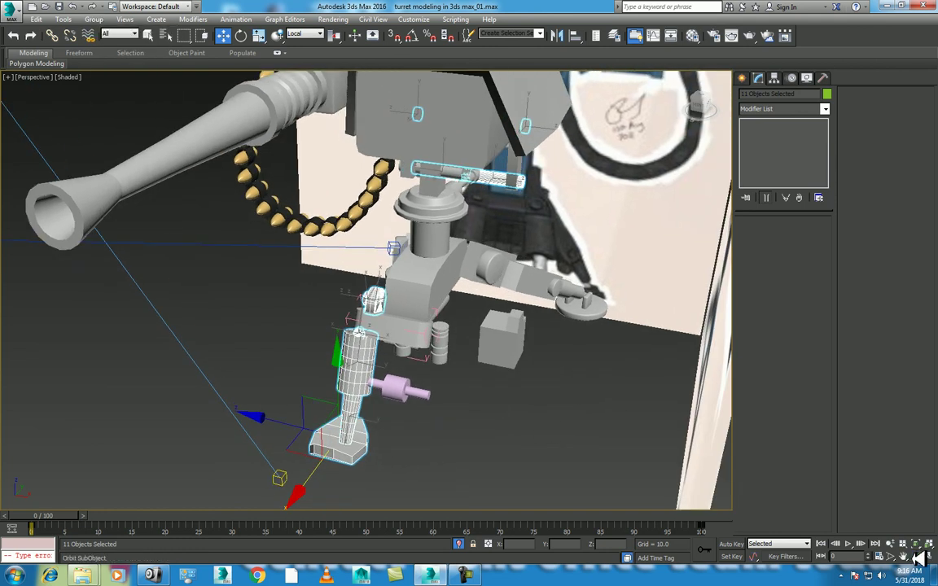
Select the crossbar joint, pin, leg shaft and foot of the front leg
click(918, 558)
drag(413, 349, 427, 374)
right_click(439, 323)
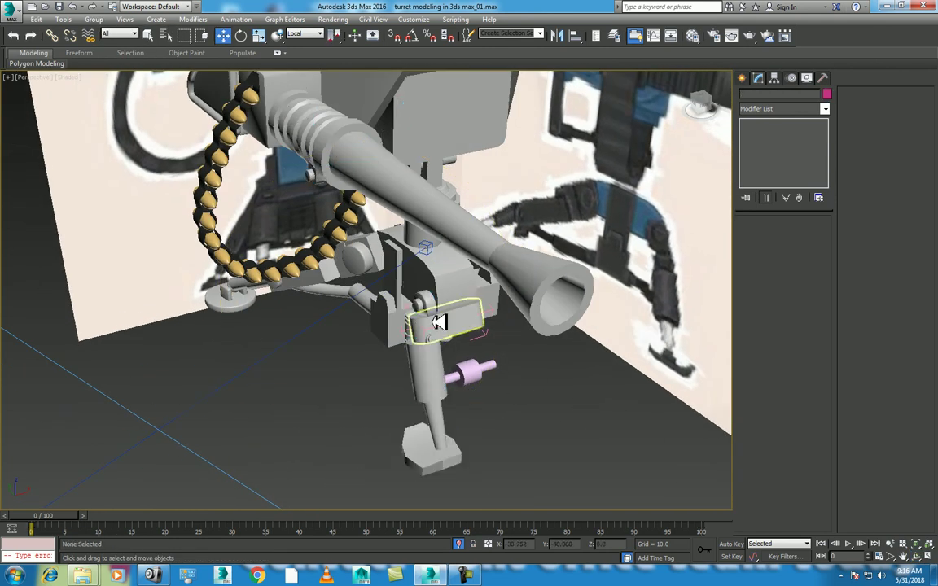
click(439, 323)
ctrl+click(421, 341)
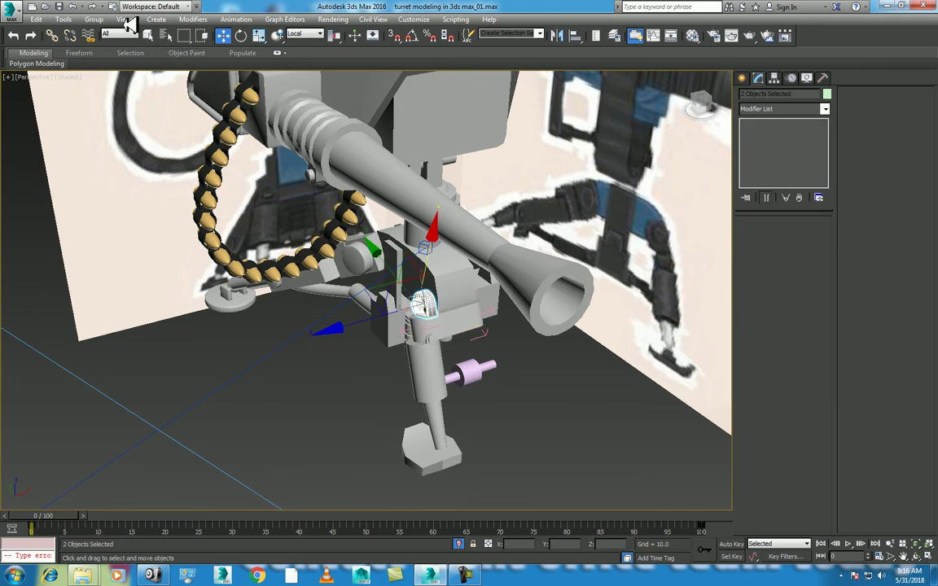
click(94, 19)
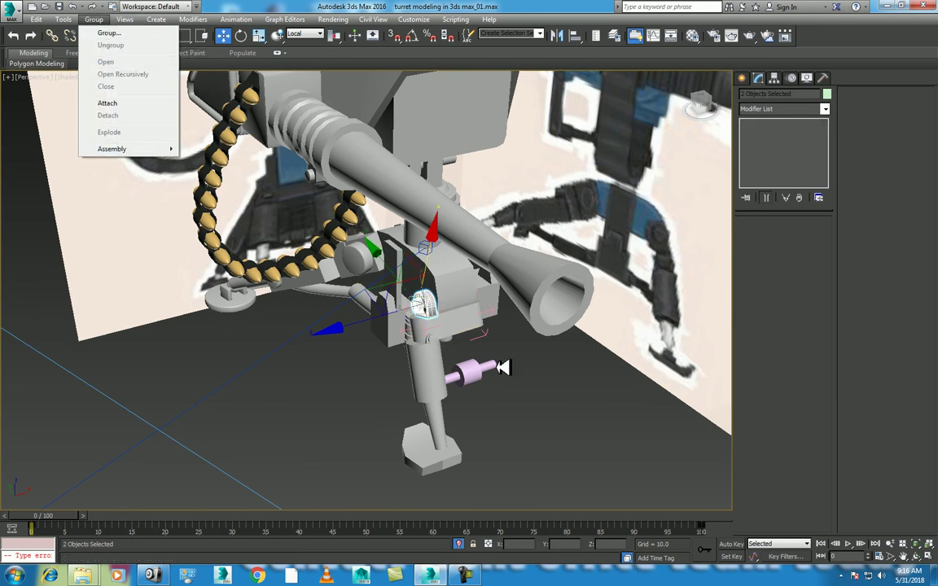
ctrl+click(424, 359)
ctrl+click(446, 440)
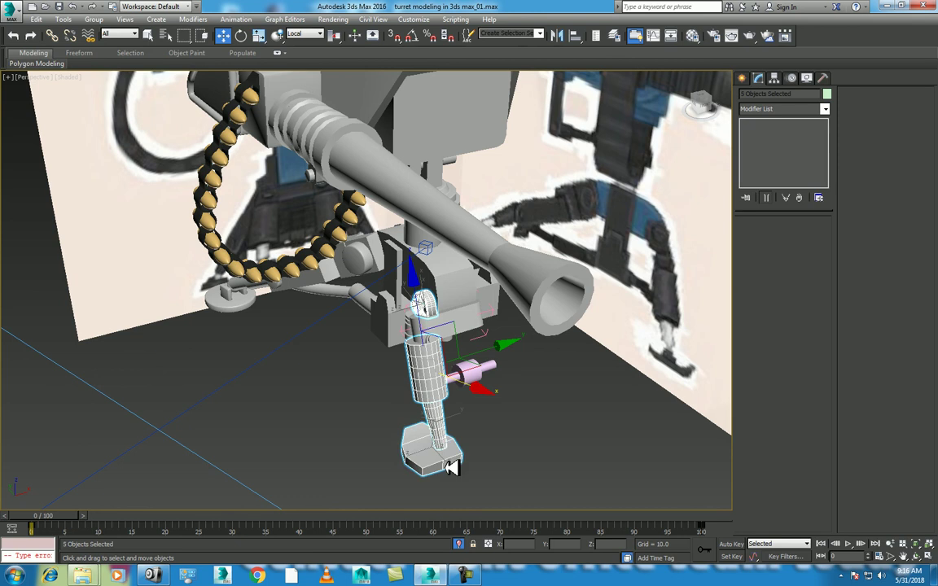
ctrl+click(448, 465)
click(95, 18)
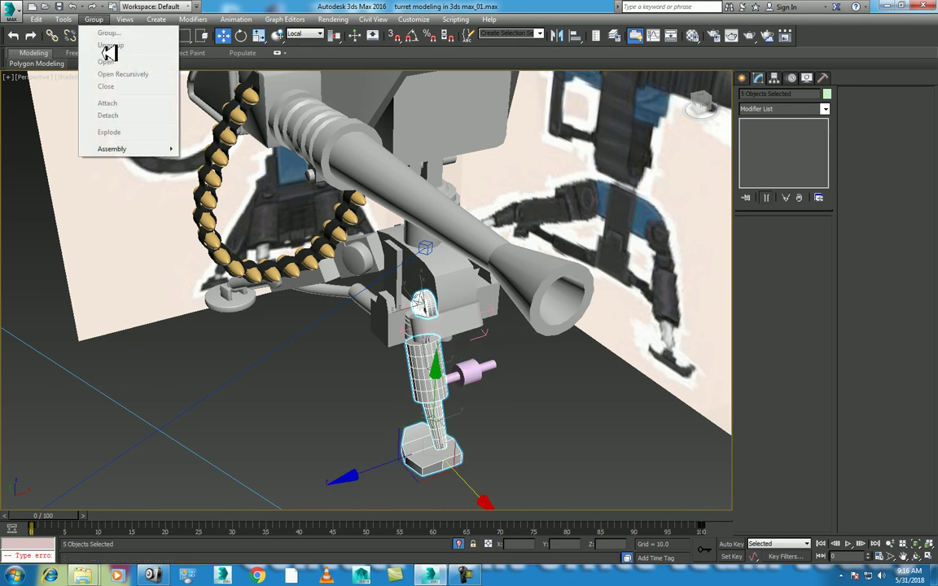
click(424, 367)
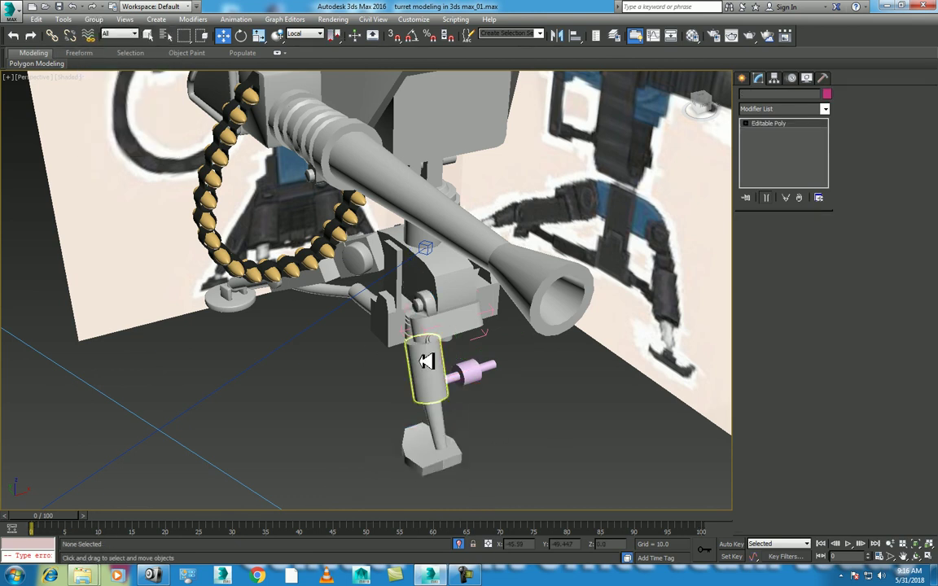
Attach the leg shaft cylinder into the leg group
click(95, 19)
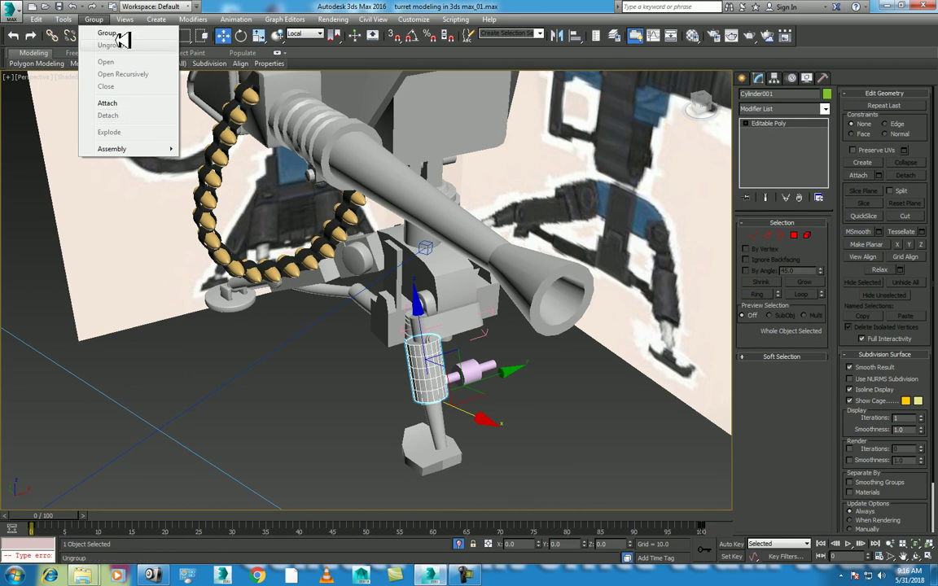
click(114, 103)
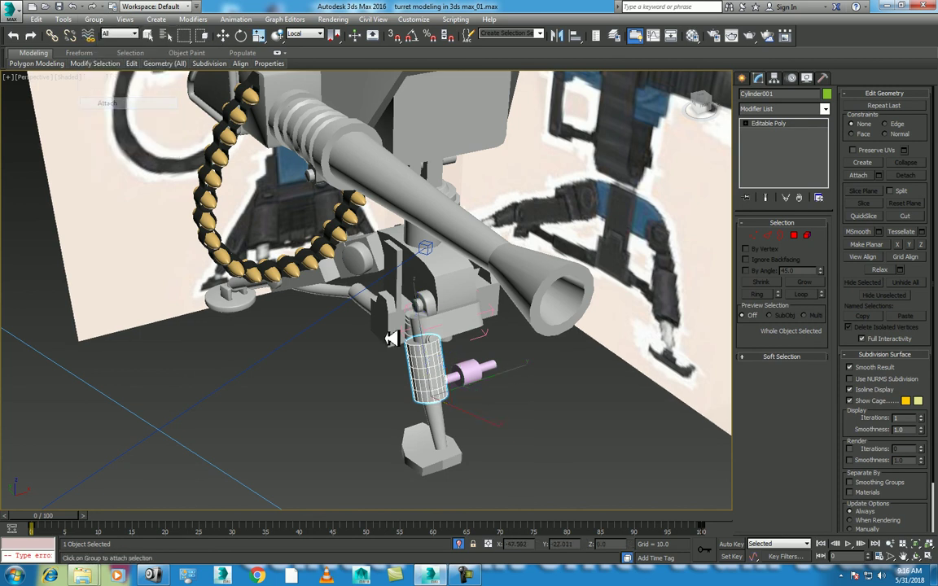
click(453, 427)
scroll(448, 414, up, 4)
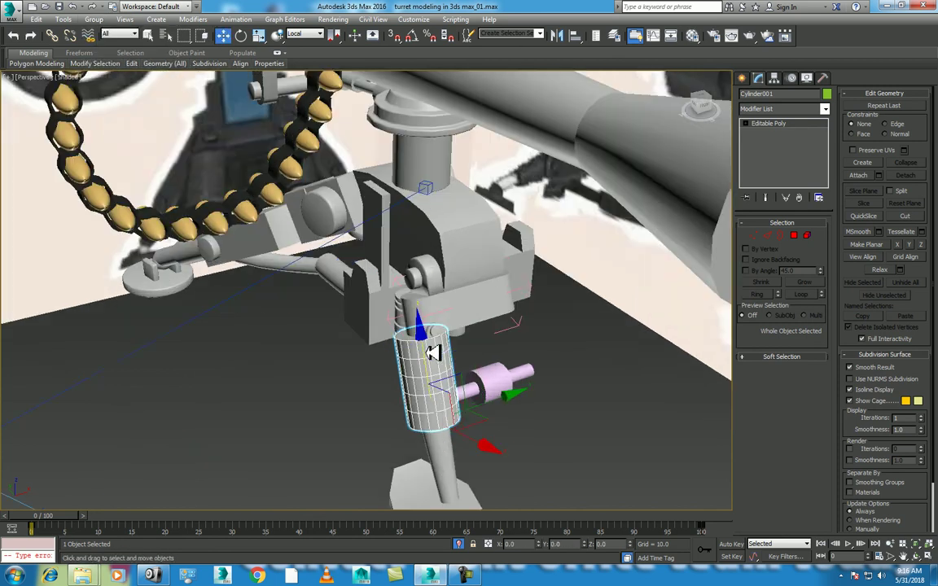
Select the lower leg cylinder together with the hinge cap
click(429, 300)
ctrl+click(429, 300)
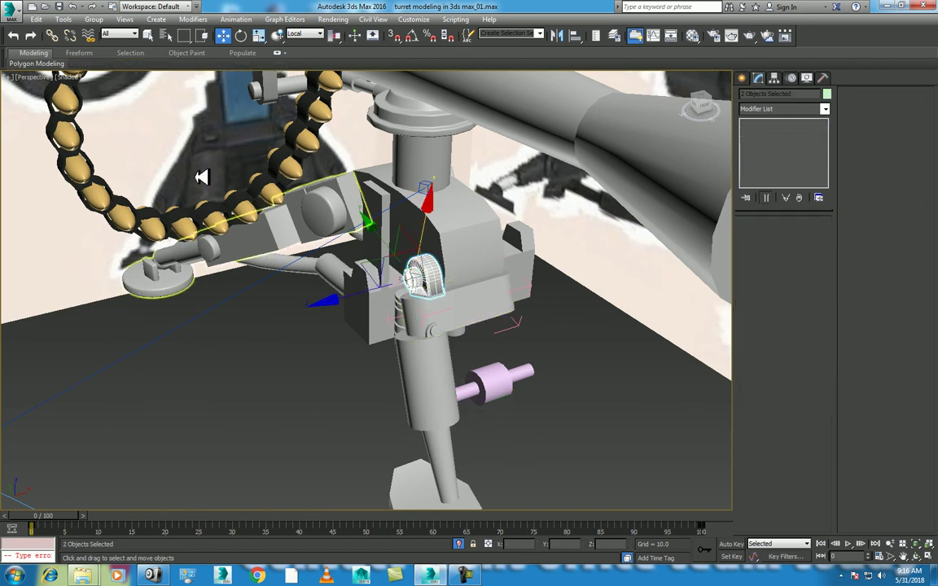
click(95, 18)
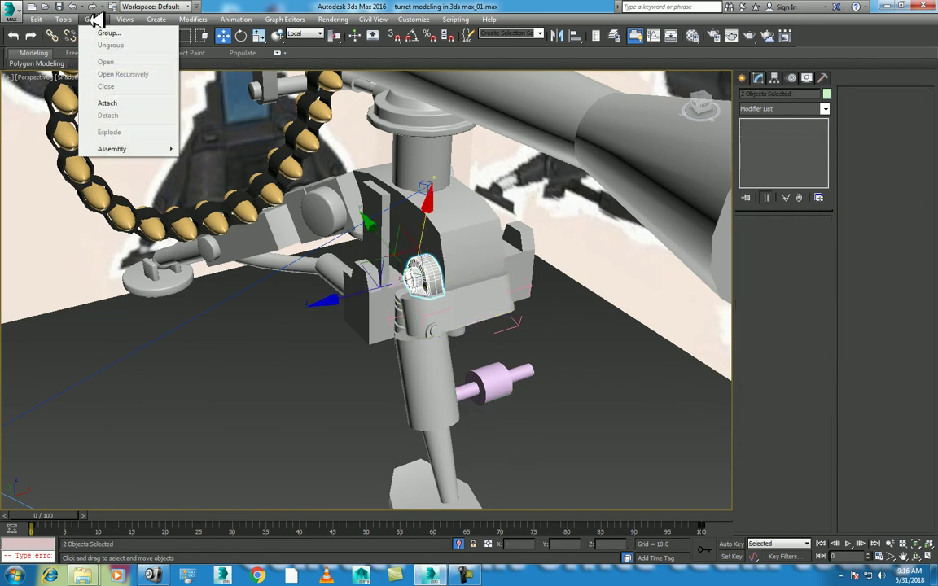
ctrl+click(446, 369)
click(104, 18)
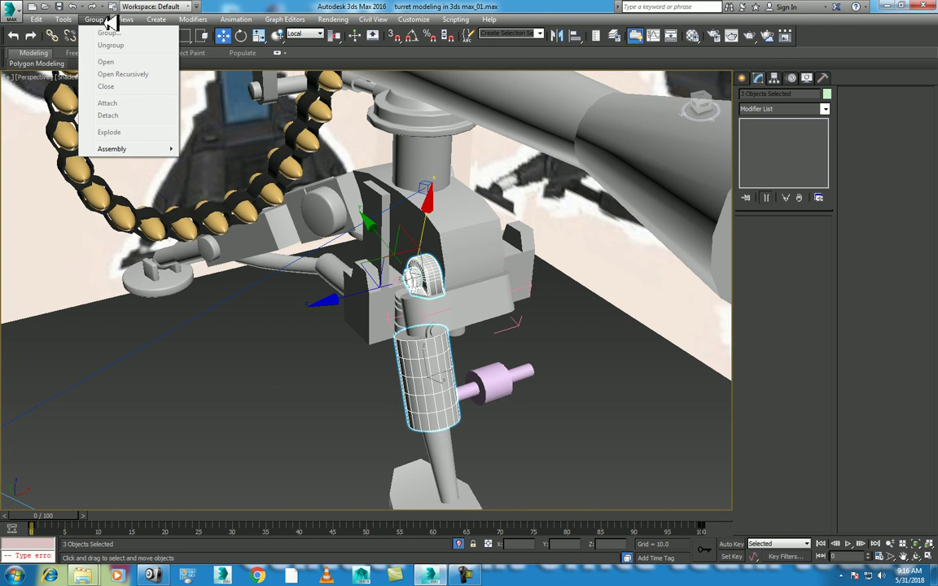
click(570, 417)
Reselect the hinge cap, lower cylinder, tapered shaft and base block
click(429, 375)
click(424, 277)
ctrl+click(438, 279)
alt+middle_drag(482, 415, 481, 320)
ctrl+click(462, 322)
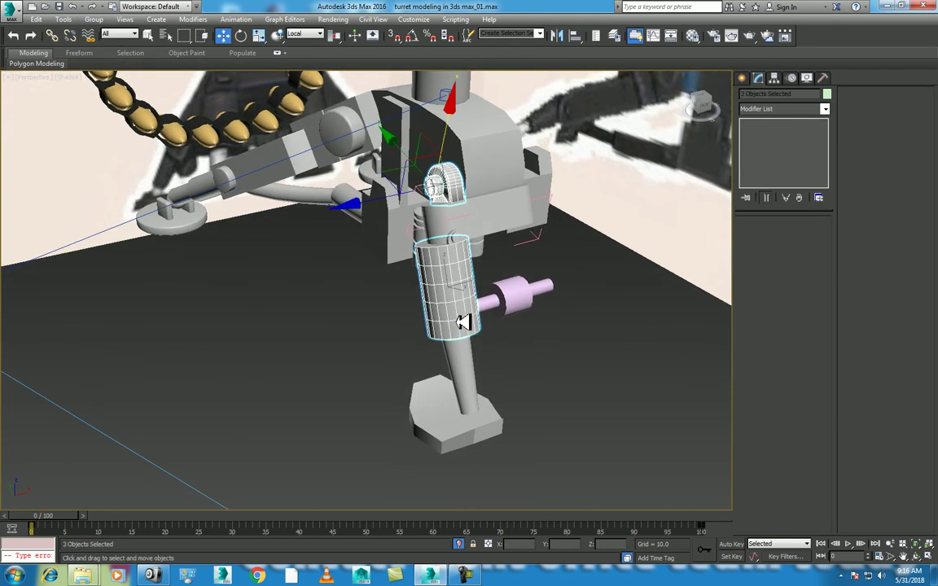
ctrl+click(461, 363)
ctrl+click(475, 417)
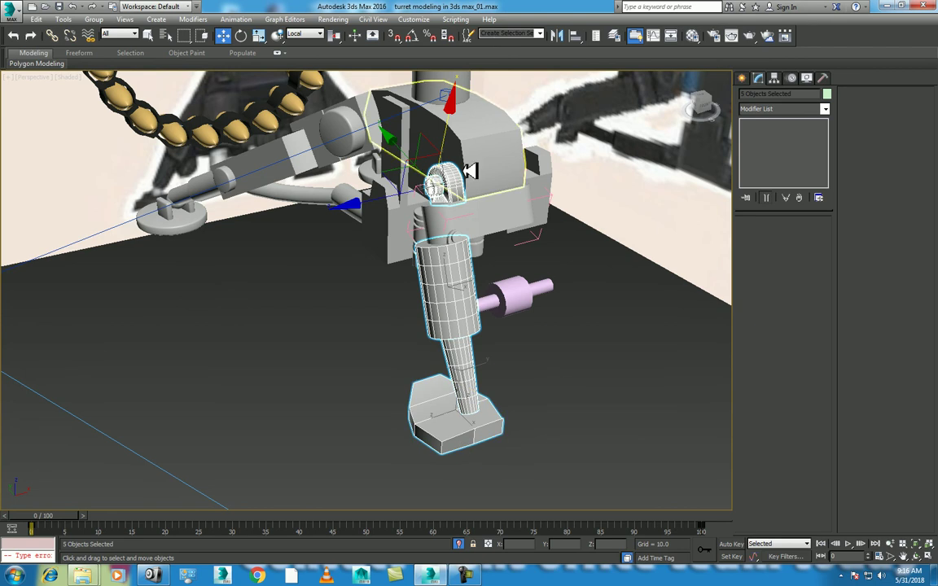
scroll(471, 170, up, 3)
Select all seven leg parts from top box to base and isolate them with Alt+Q
click(667, 347)
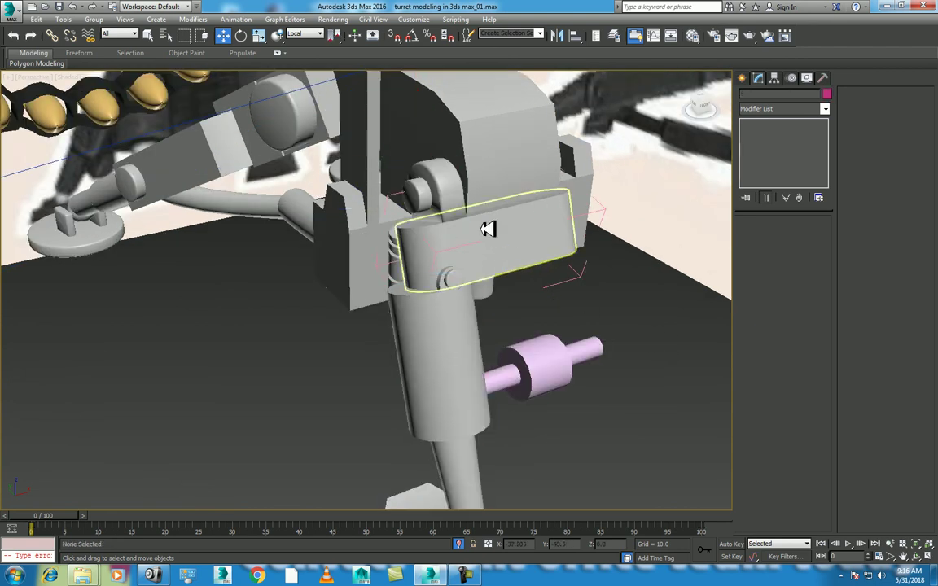
click(487, 229)
click(445, 277)
alt+middle_drag(444, 273, 432, 283)
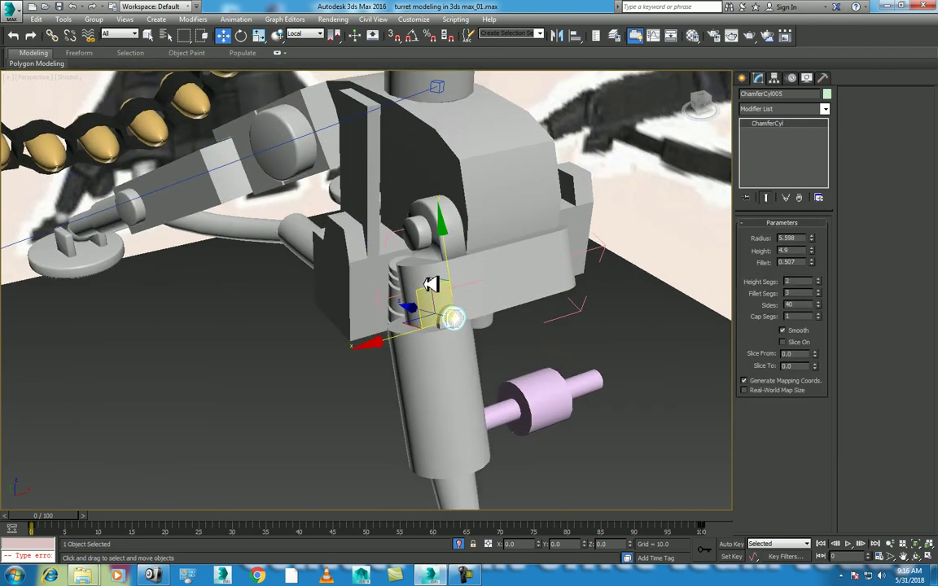
scroll(432, 284, up, 3)
ctrl+click(426, 188)
scroll(479, 346, down, 2)
ctrl+click(465, 415)
alt+middle_drag(465, 415, 464, 383)
ctrl+click(465, 383)
ctrl+click(452, 436)
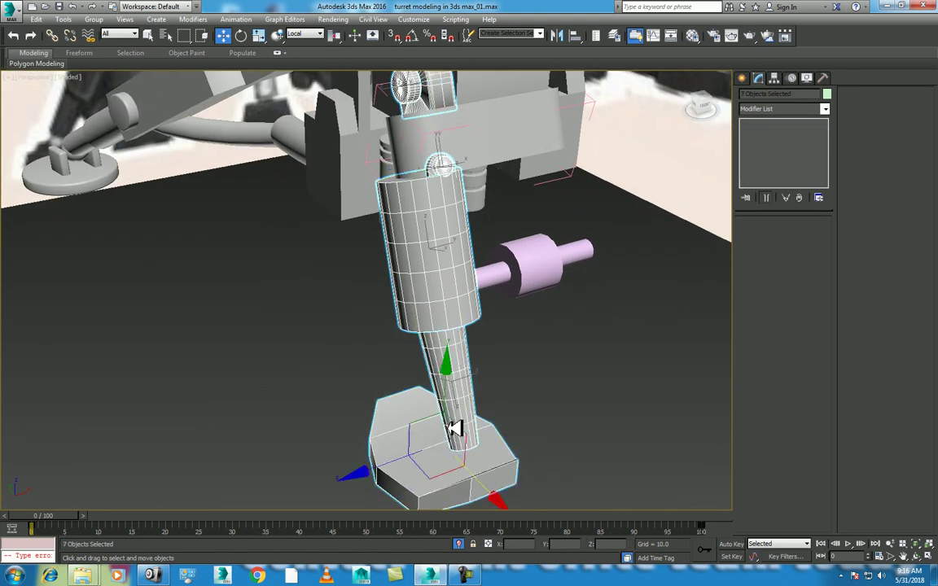
scroll(452, 436, down, 3)
key(alt+q)
Attach the upper cylinder, stem and base to the top chamfer cylinder cap
click(497, 235)
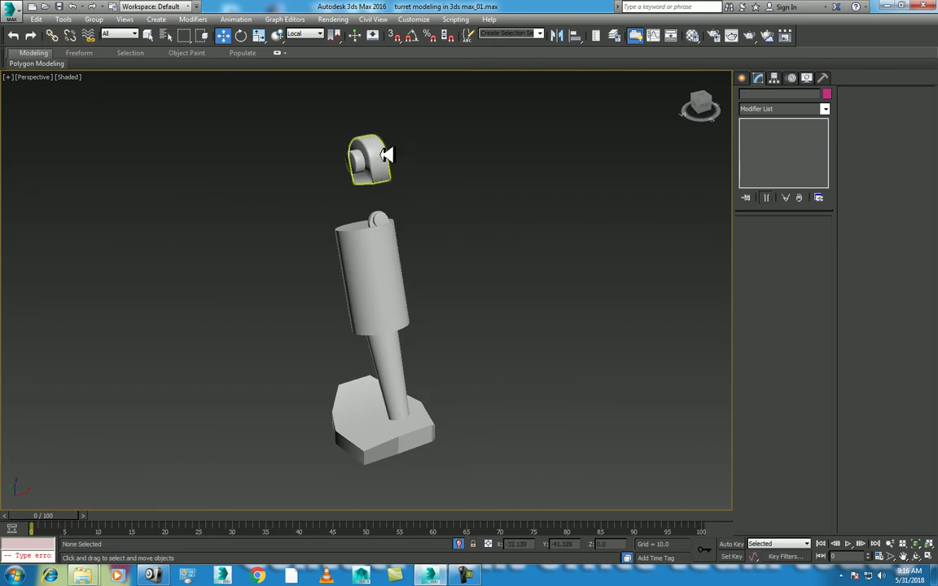
click(388, 156)
right_click(562, 140)
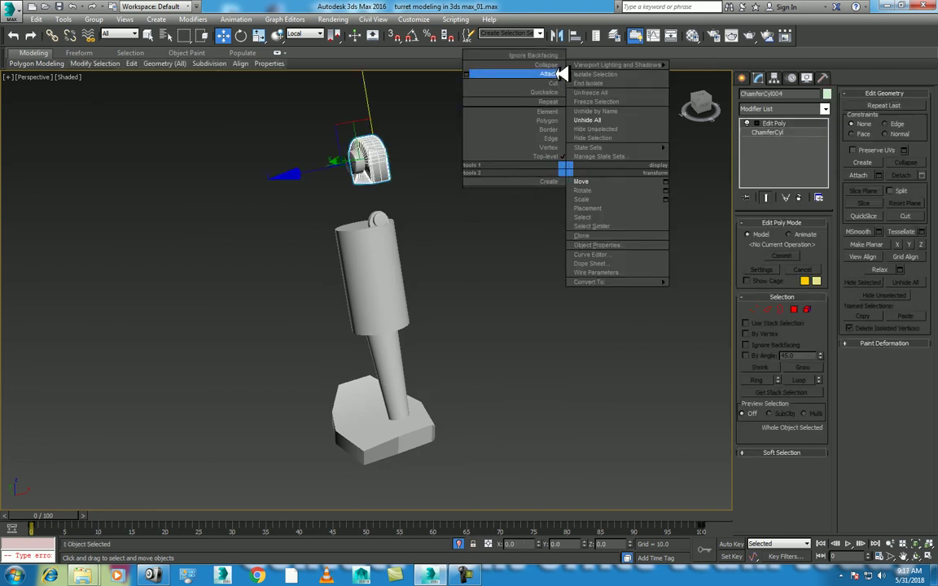
click(565, 74)
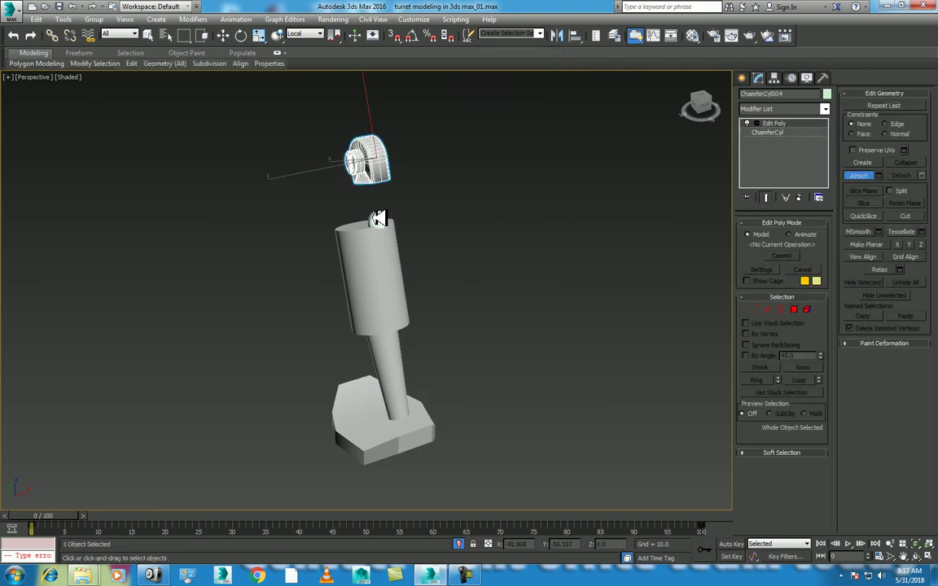
click(404, 311)
click(393, 373)
right_click(477, 331)
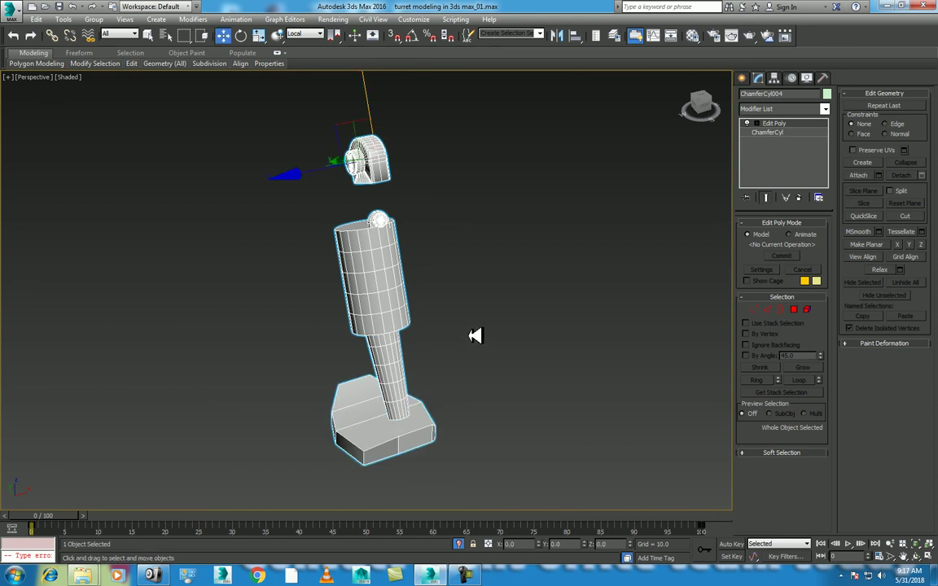
click(499, 272)
Unhide all objects, select the merged leg and enable Affect Pivot Only in the maximized Front view
key(alt+w)
right_click(586, 172)
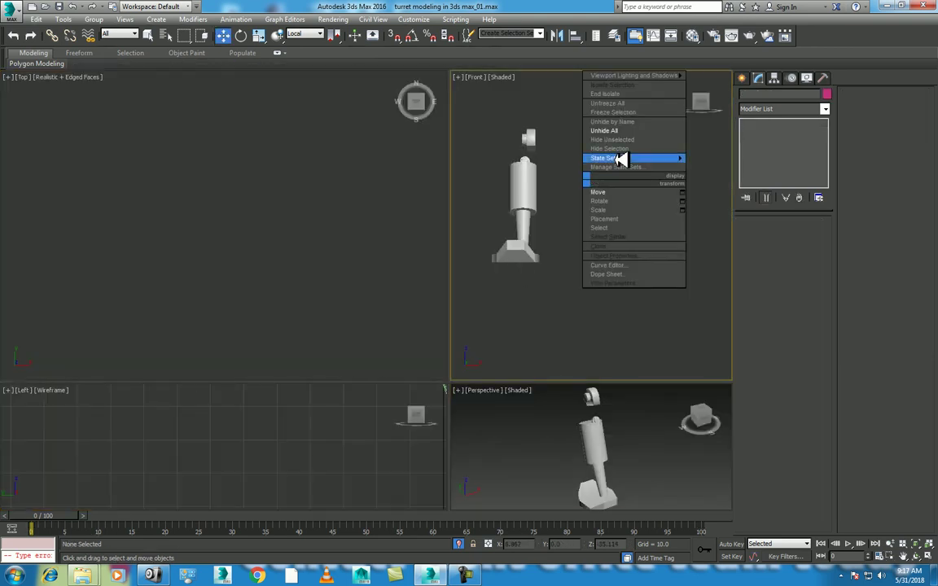
click(628, 130)
click(523, 181)
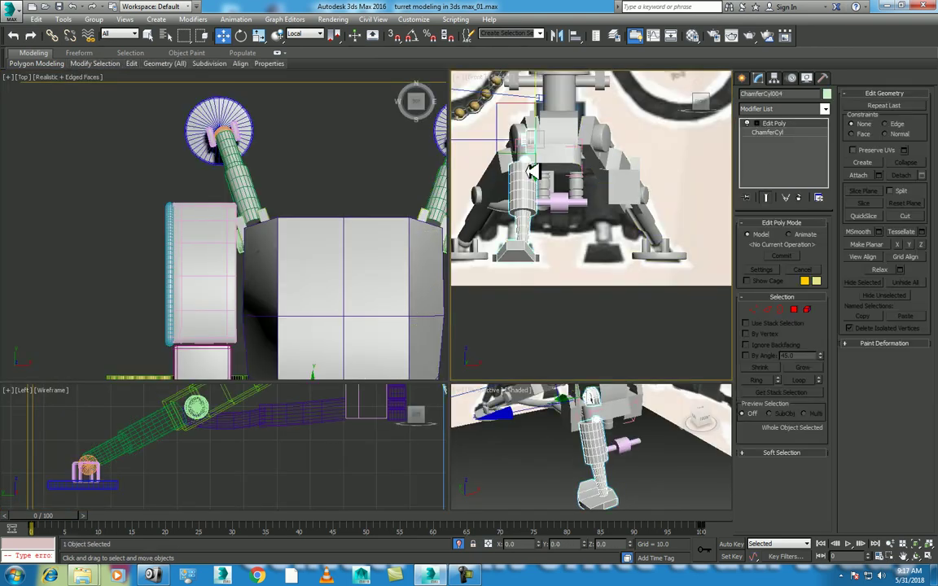
scroll(617, 193, up, 2)
key(F3)
key(F3)
key(F3)
key(F3)
key(alt+w)
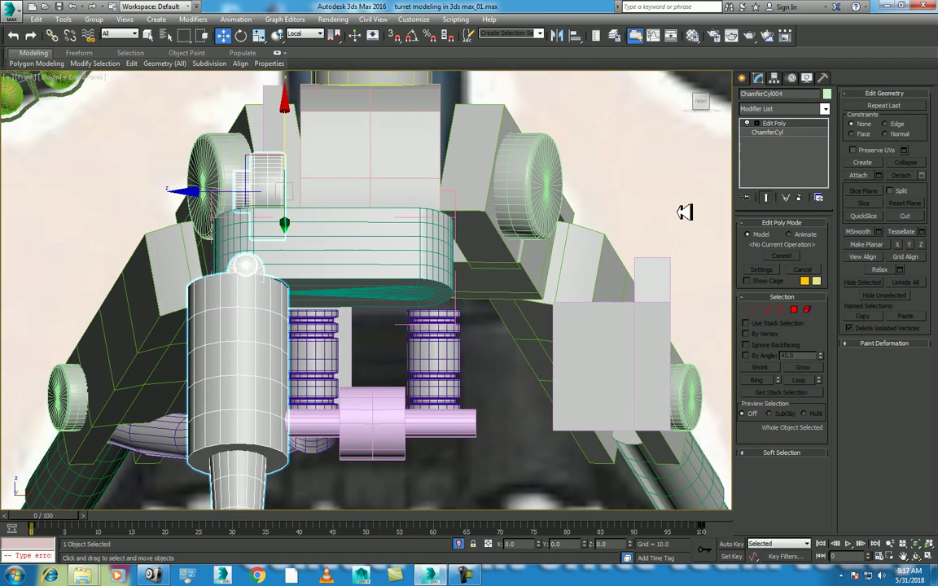
scroll(465, 216, down, 1)
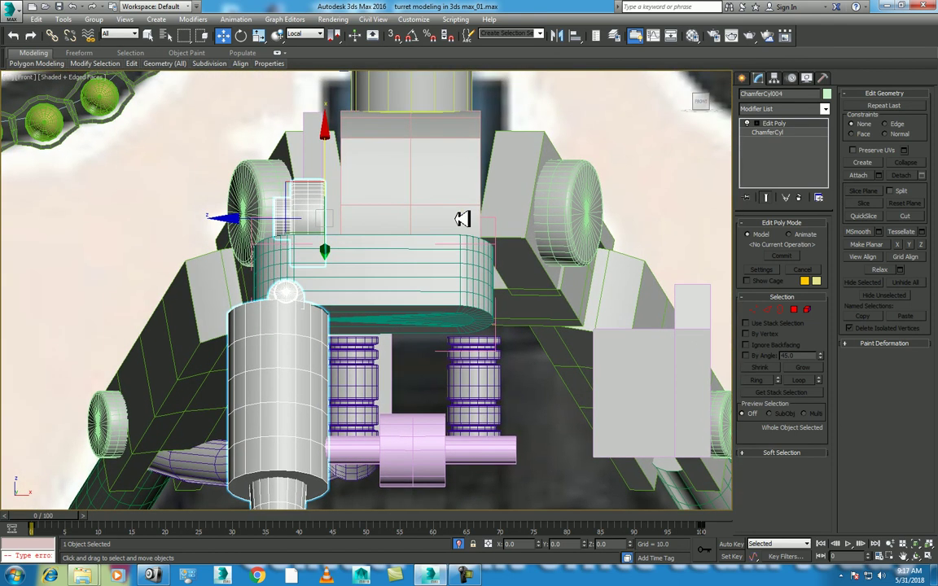
click(774, 79)
click(805, 147)
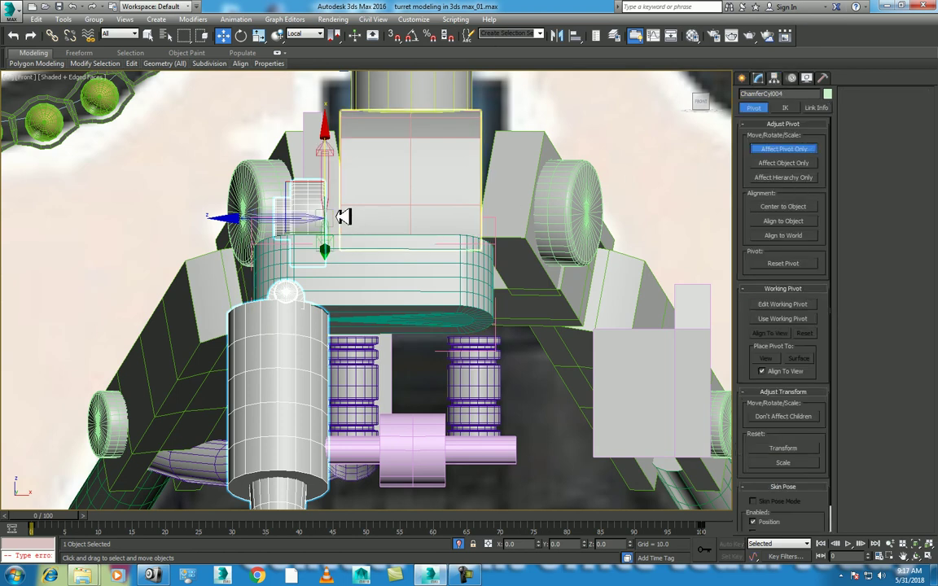
Adjust snap settings and move Box005's pivot onto its centre vertex
mouse_move(330, 217)
mouse_down()
mouse_move(250, 192)
mouse_move(412, 190)
mouse_move(419, 209)
mouse_move(418, 132)
mouse_move(429, 130)
mouse_up()
right_click(394, 35)
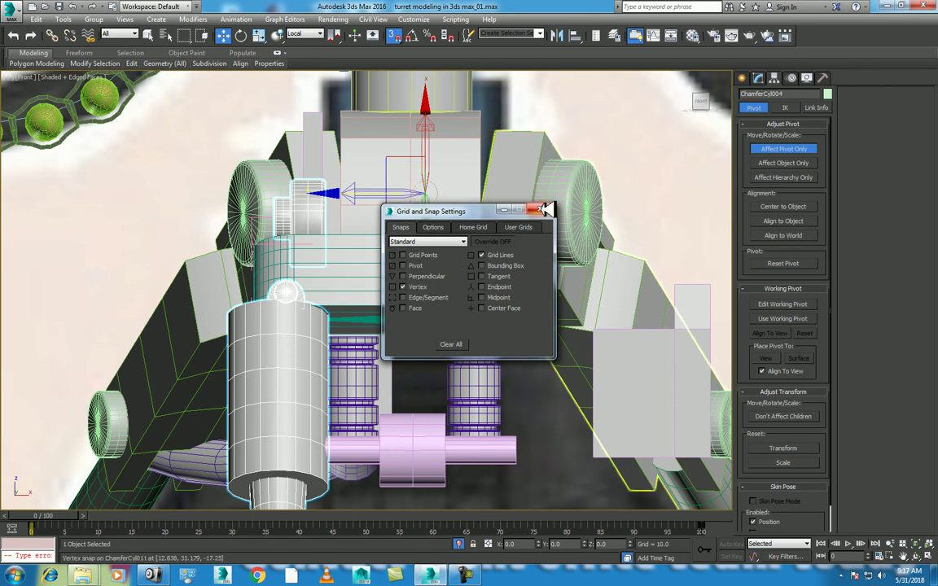
click(541, 211)
click(437, 195)
mouse_move(429, 195)
mouse_down()
mouse_move(477, 197)
mouse_move(420, 208)
mouse_up()
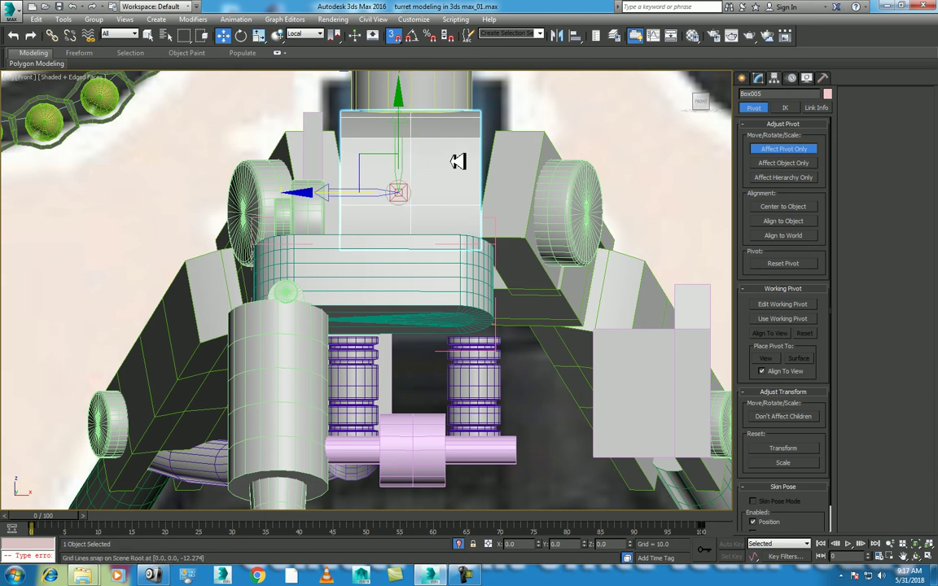
drag(415, 192, 417, 225)
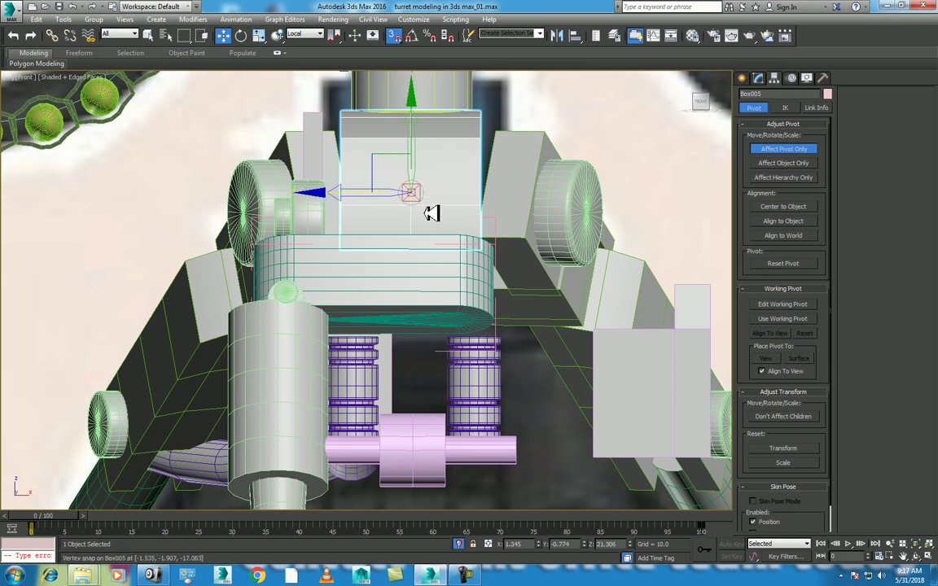
drag(419, 154, 417, 209)
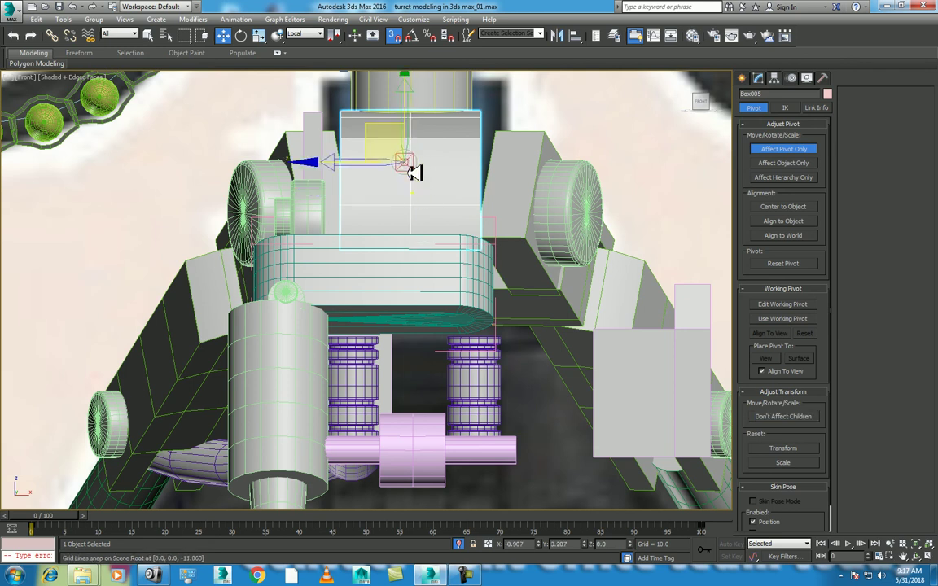
click(776, 149)
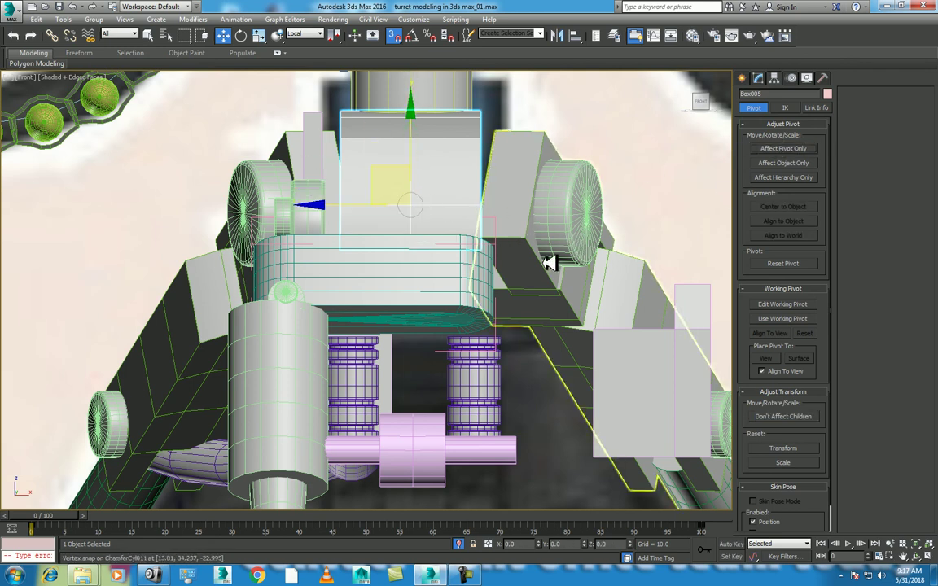
Snap the leg's pivot onto Box005's centre vertex, then open Mirror set to X, Copy
scroll(397, 319, down, 4)
click(427, 267)
scroll(427, 267, up, 4)
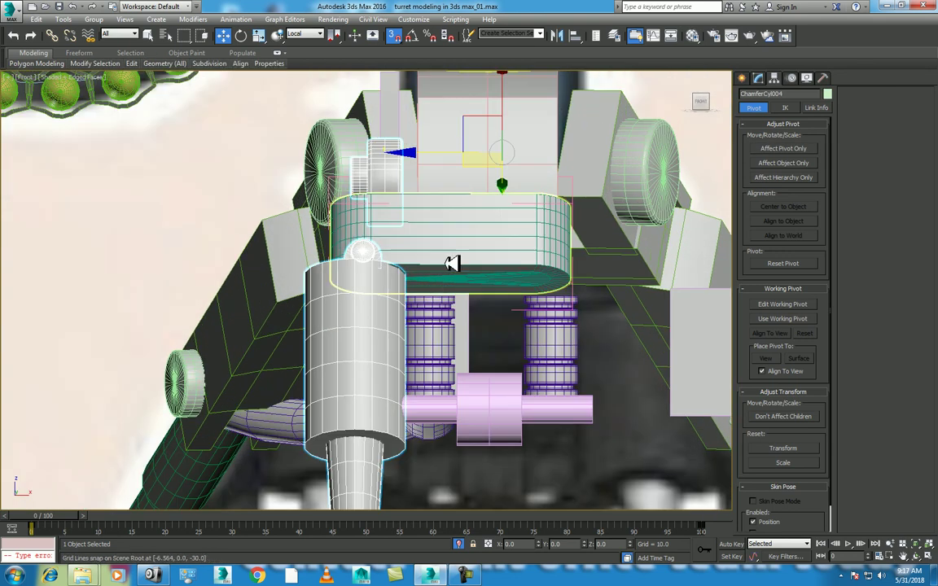
click(780, 149)
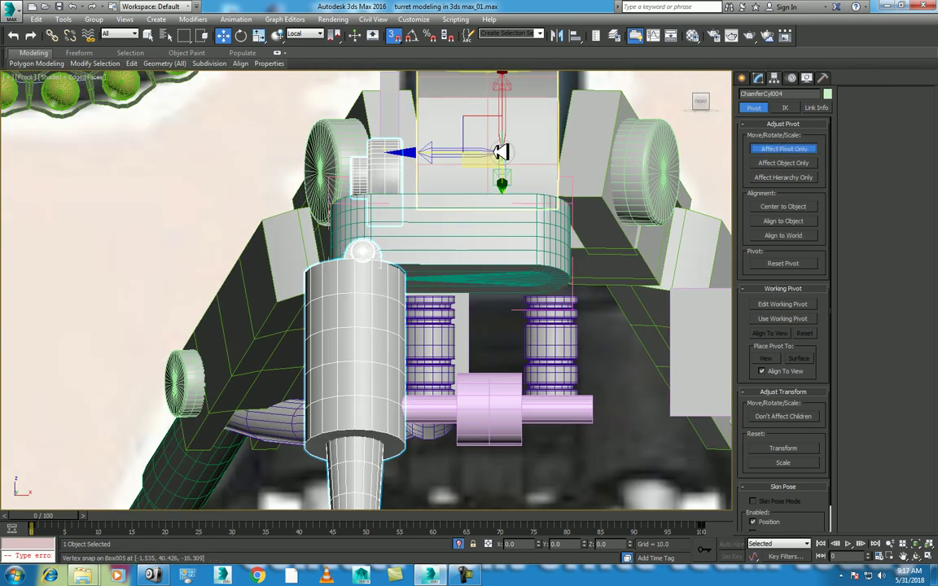
drag(507, 150, 492, 160)
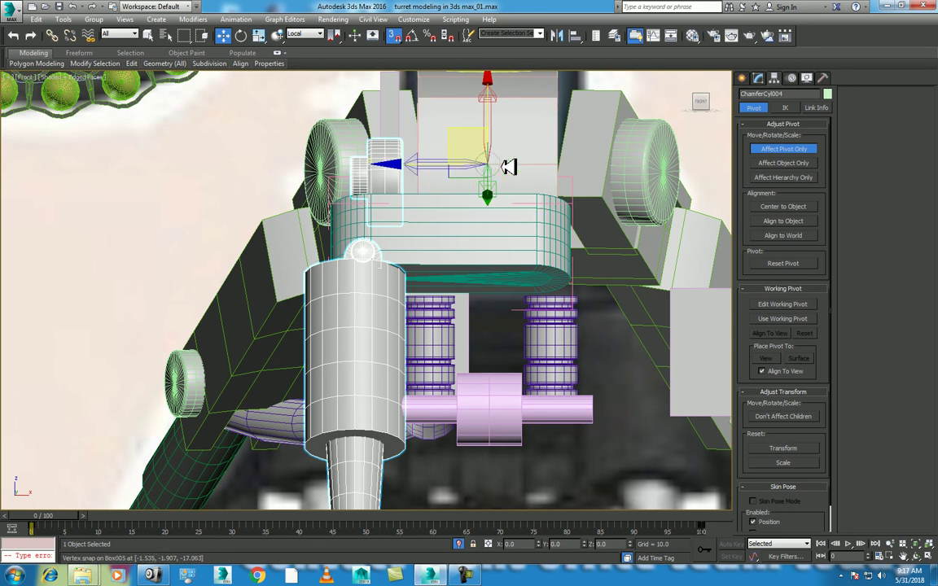
click(774, 149)
click(557, 35)
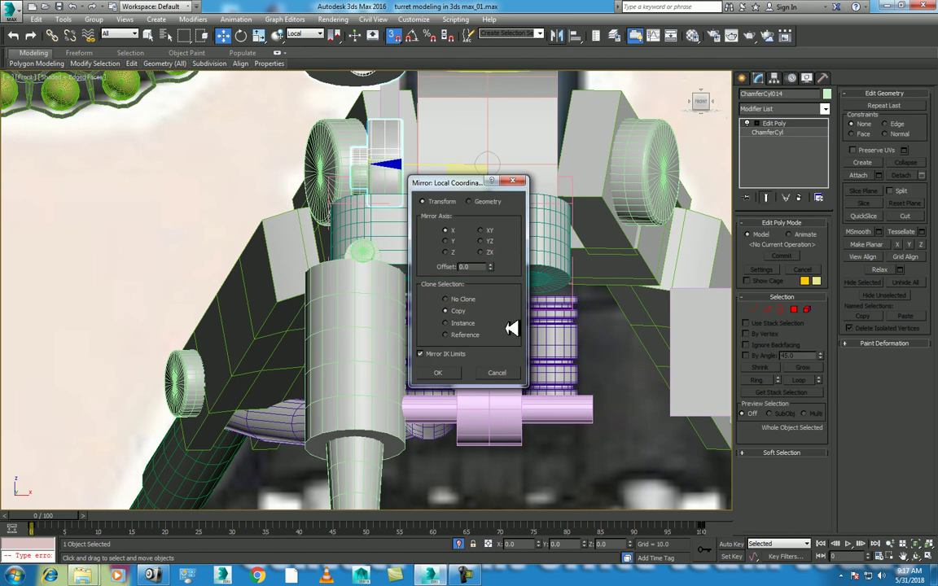
Create a mirrored copy of the leg on the opposite side with offset -4.47
click(505, 374)
key(p)
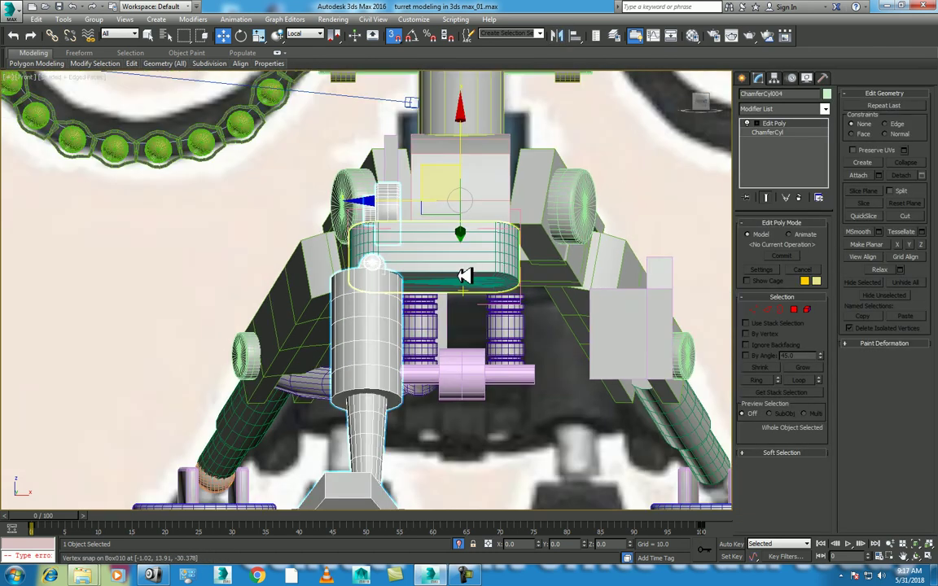
scroll(465, 272, up, 3)
click(916, 557)
mouse_move(481, 279)
mouse_down()
mouse_move(418, 275)
mouse_move(425, 269)
mouse_up()
key(w)
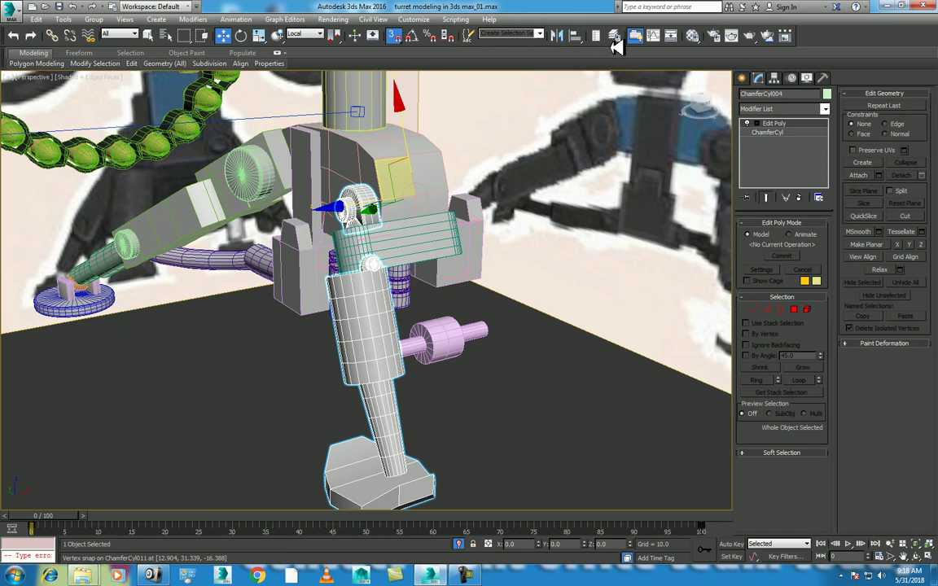
click(562, 36)
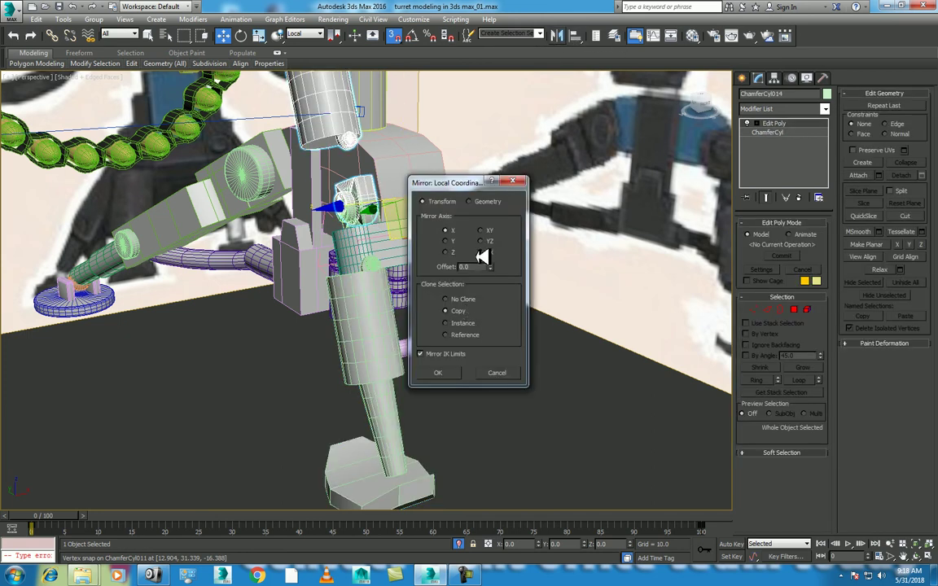
click(452, 241)
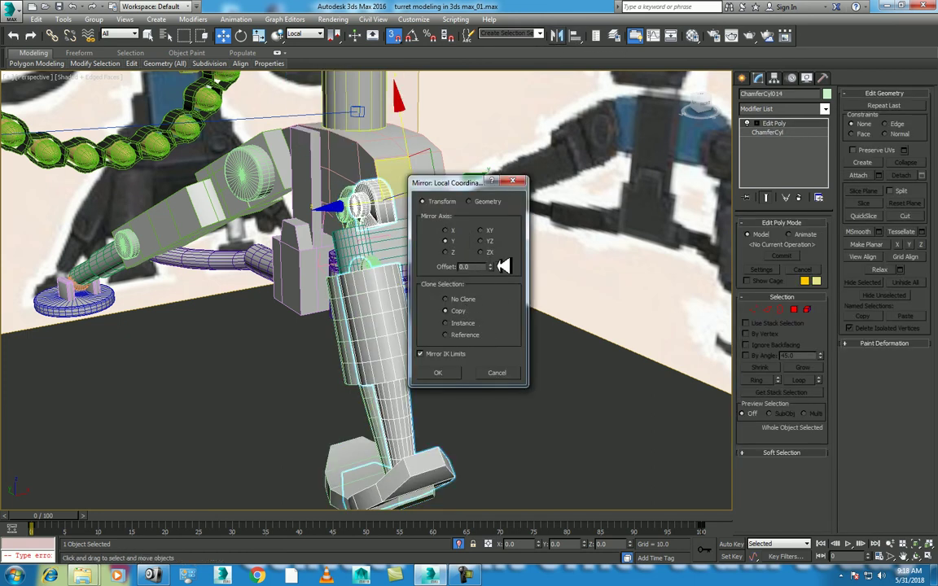
drag(497, 265, 511, 501)
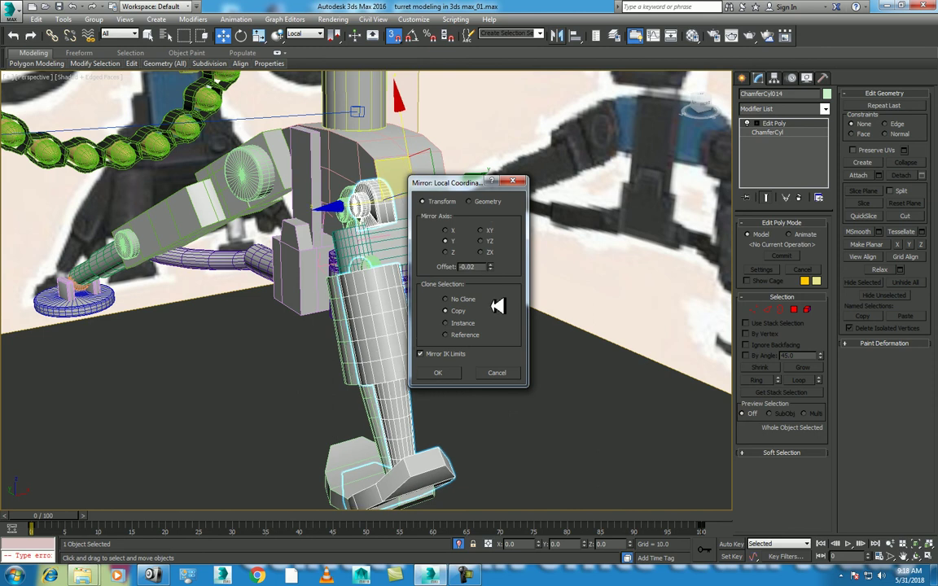
click(462, 255)
drag(625, 167, 656, 163)
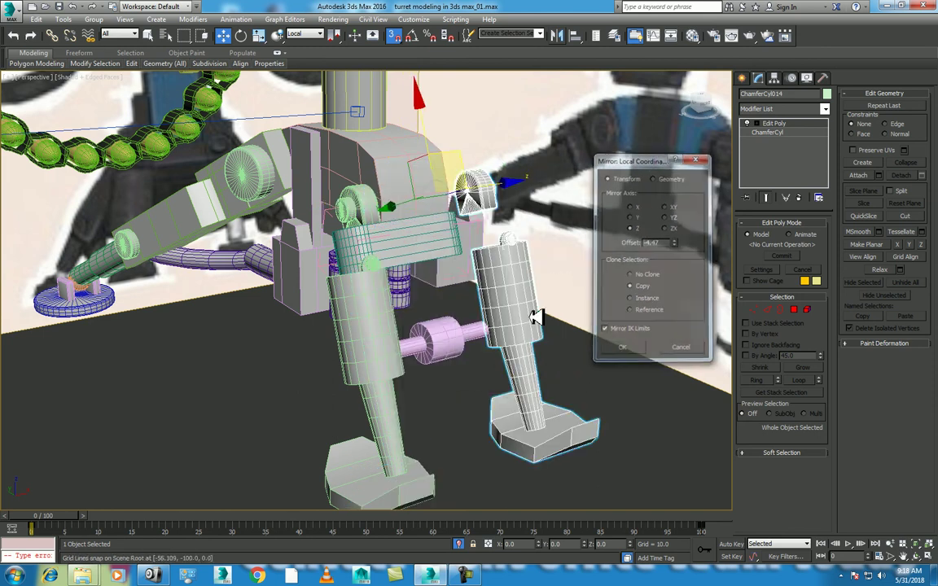
click(640, 344)
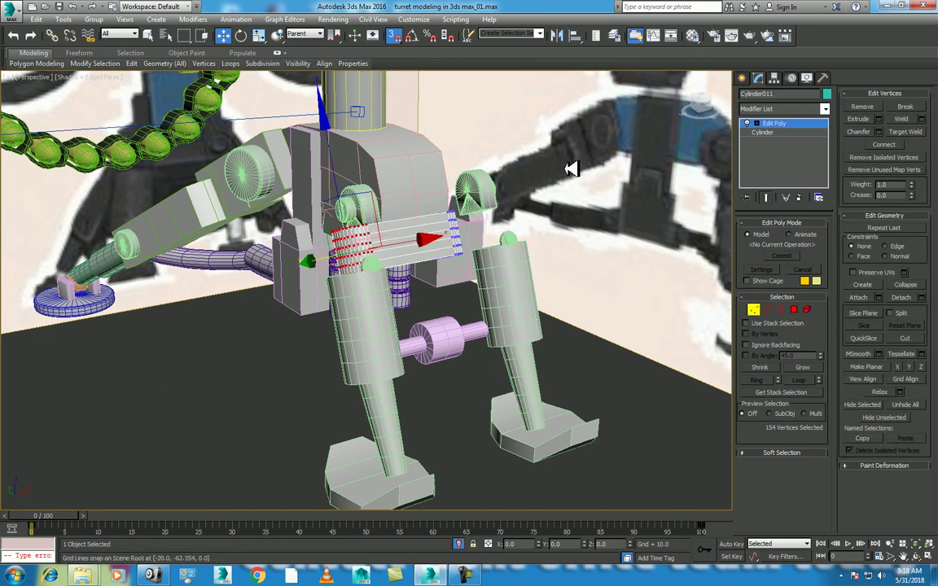
Stretch crossbar Cylinder011 by moving its end vertices outward along X in Front view
key(f)
drag(628, 155, 432, 282)
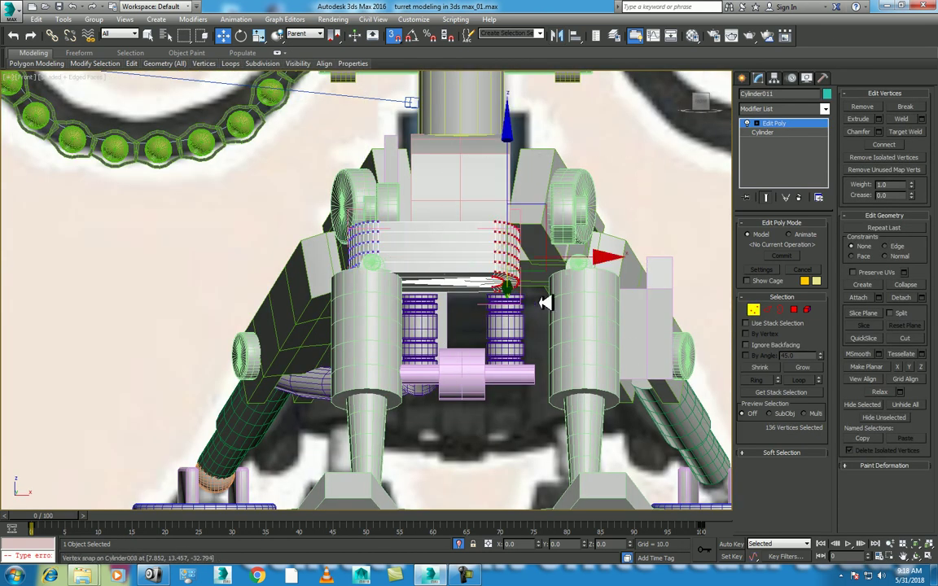
mouse_move(617, 257)
mouse_down()
mouse_move(621, 278)
mouse_move(713, 259)
mouse_up()
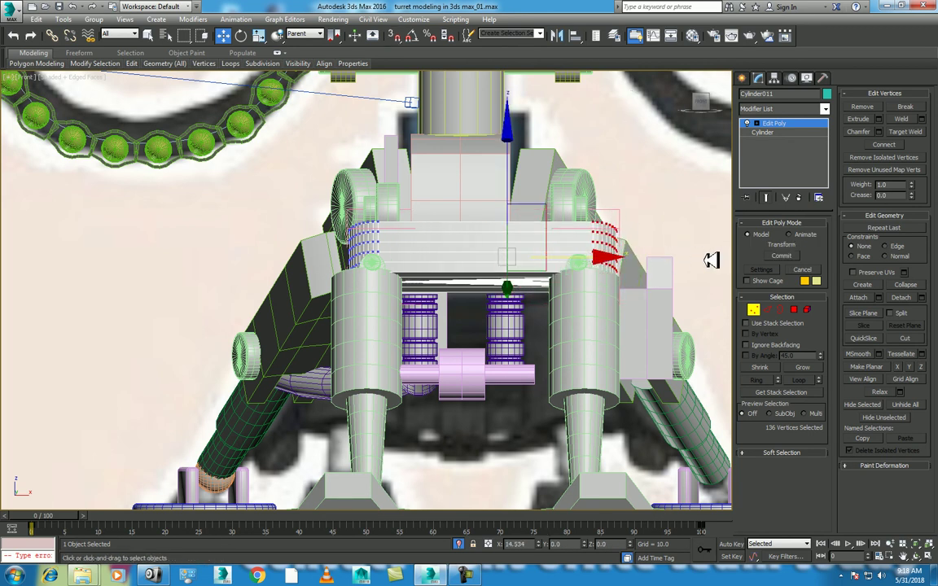
right_click(513, 236)
click(510, 236)
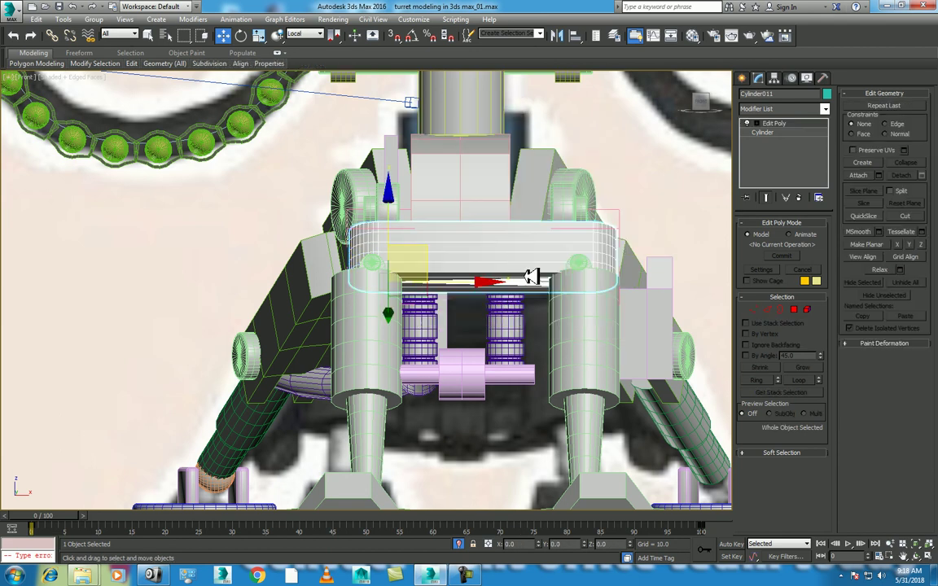
key(p)
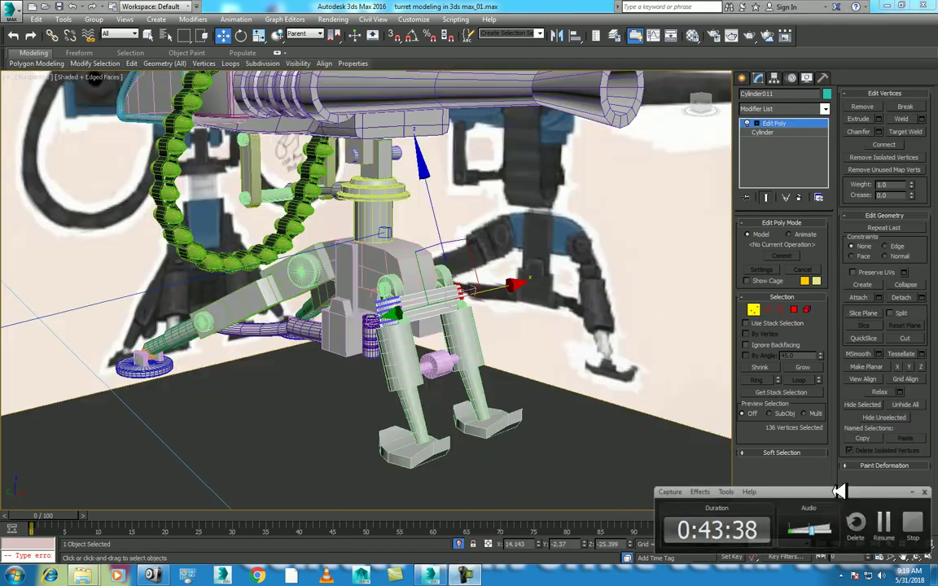
Orbit and zoom around the turret, then select the green leg tube
click(915, 556)
mouse_move(359, 285)
mouse_down()
mouse_move(374, 284)
mouse_move(326, 283)
mouse_up()
scroll(374, 284, down, 3)
right_click(320, 284)
click(277, 248)
click(326, 298)
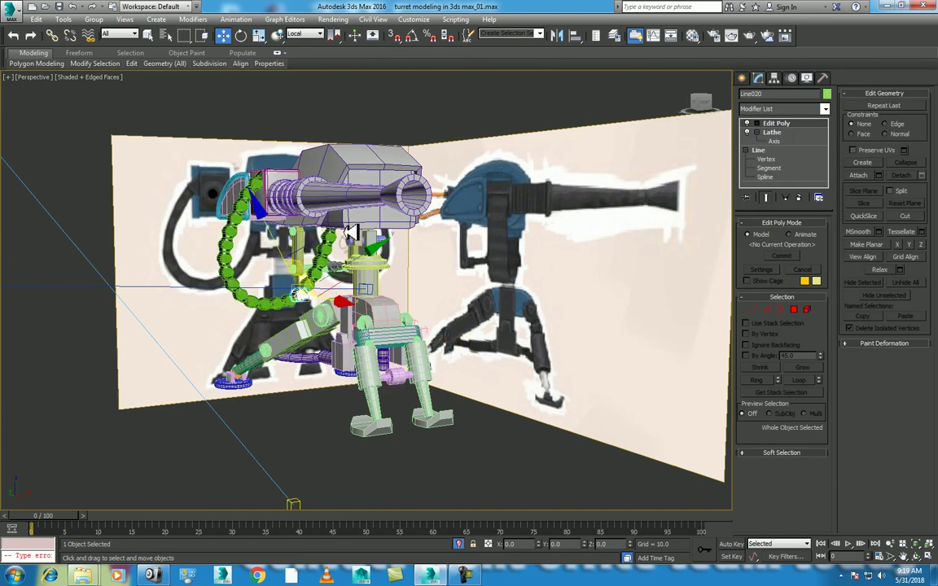
scroll(338, 240, up, 5)
scroll(341, 242, down, 2)
scroll(367, 233, up, 1)
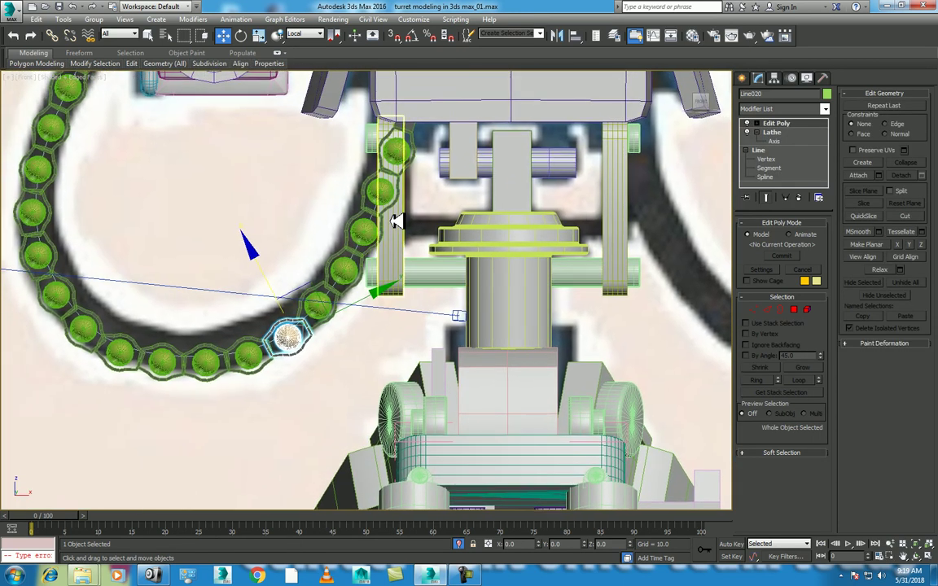
scroll(367, 203, down, 3)
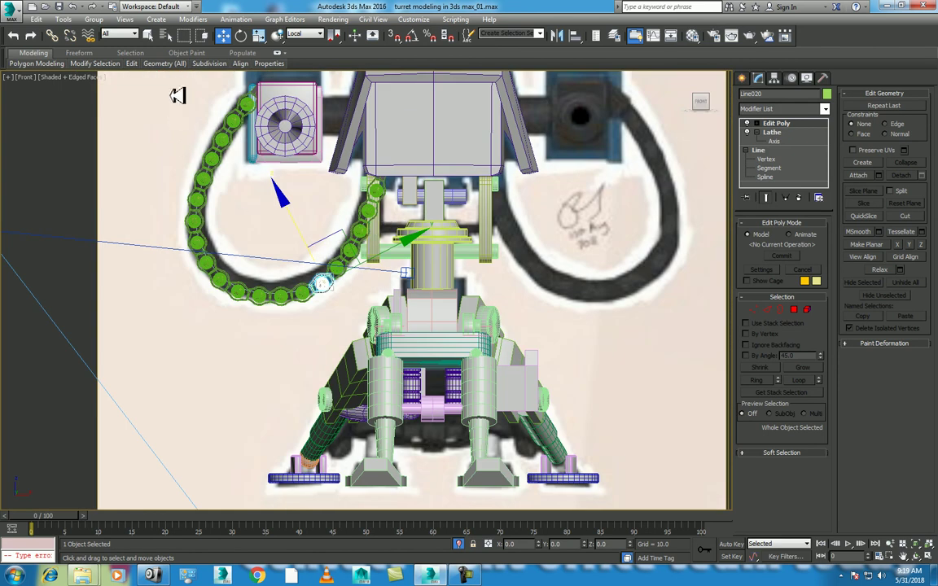
Select the ammo chain links, then frame the front view and select the fan (Line001)
drag(389, 329, 391, 329)
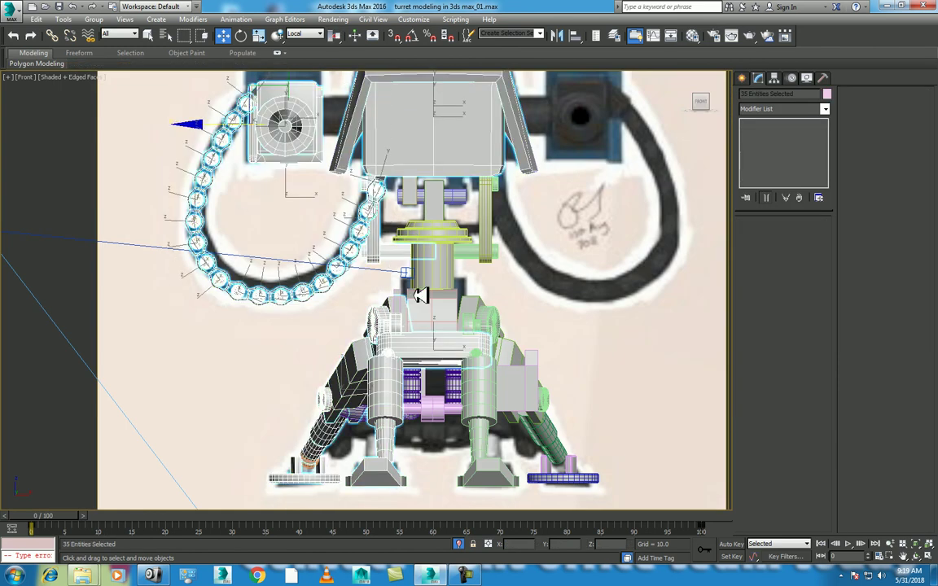
click(476, 358)
middle_drag(518, 302, 425, 272)
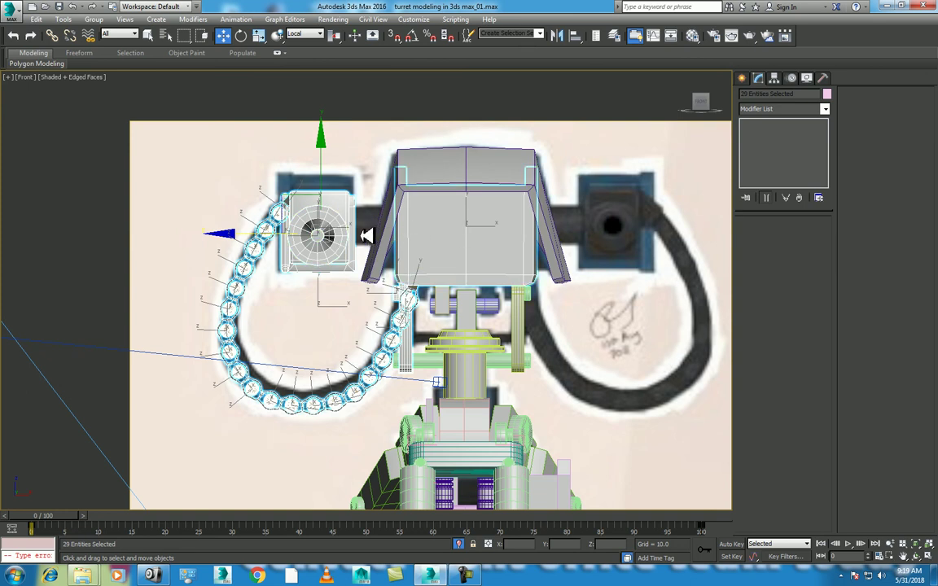
scroll(366, 235, up, 3)
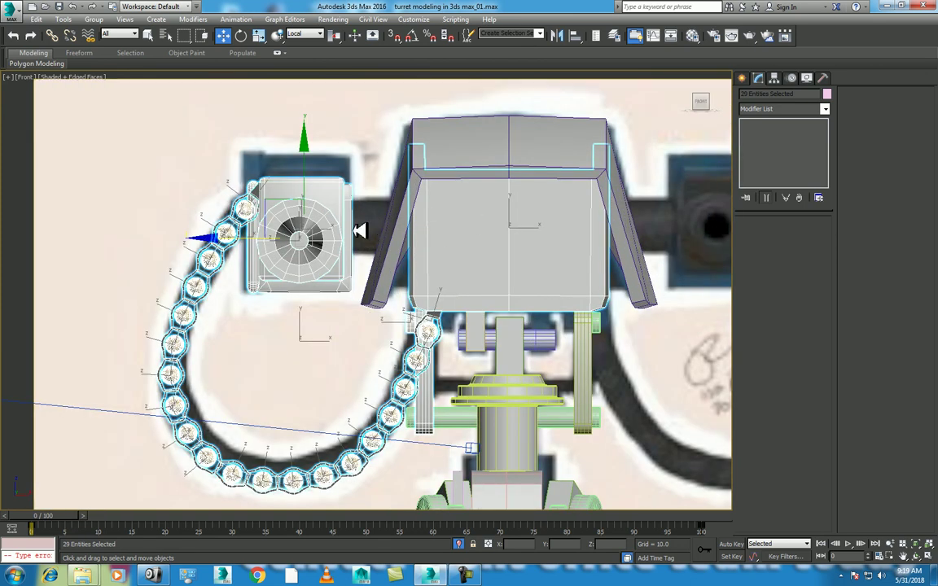
click(325, 240)
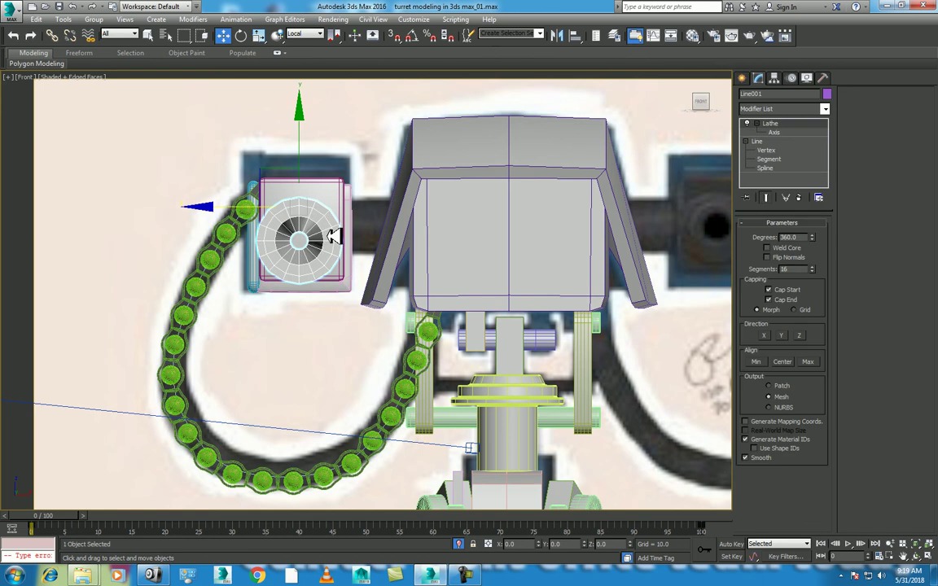
Draw a cylinder beside the fan in Front view and rotate it -180 degrees on Y
click(747, 79)
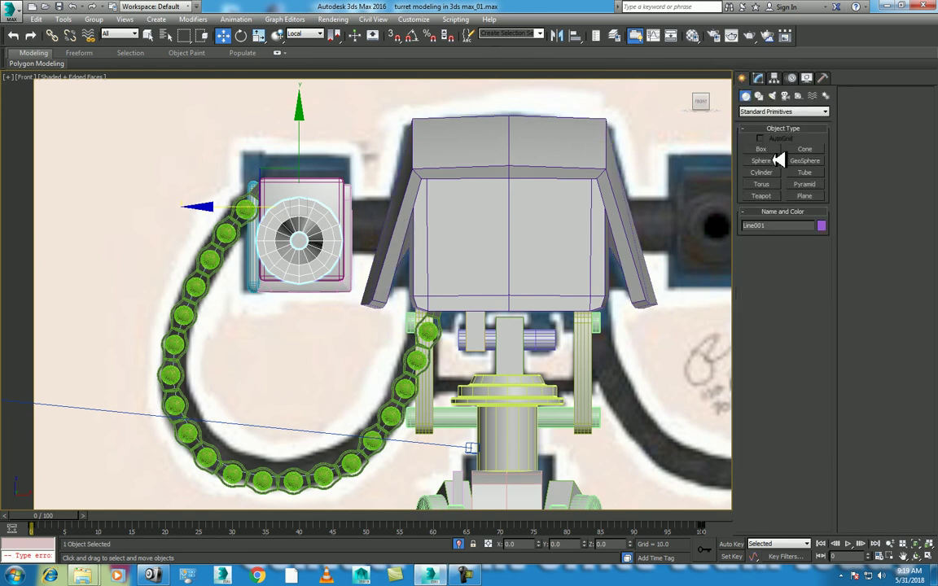
click(762, 172)
drag(368, 222, 382, 253)
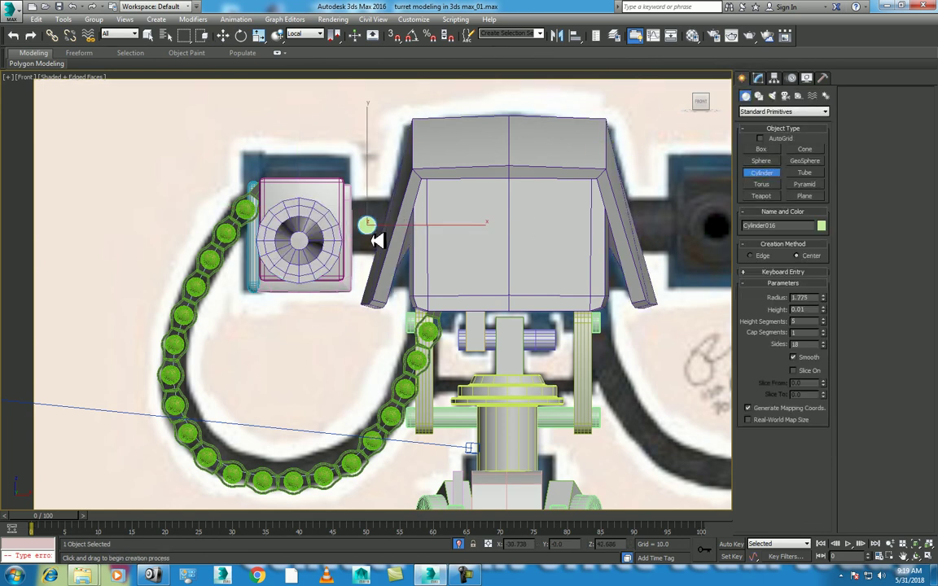
key(w)
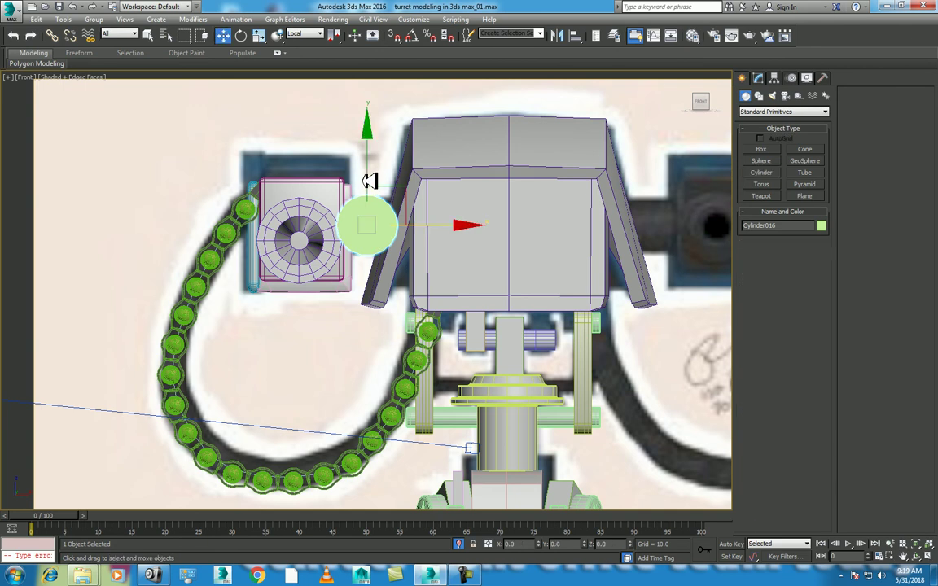
key(e)
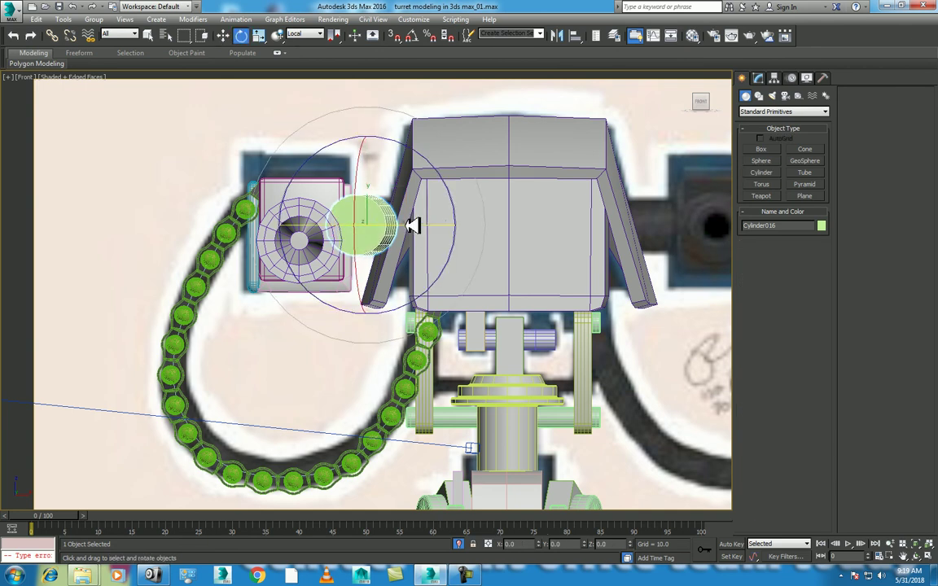
drag(430, 223, 424, 228)
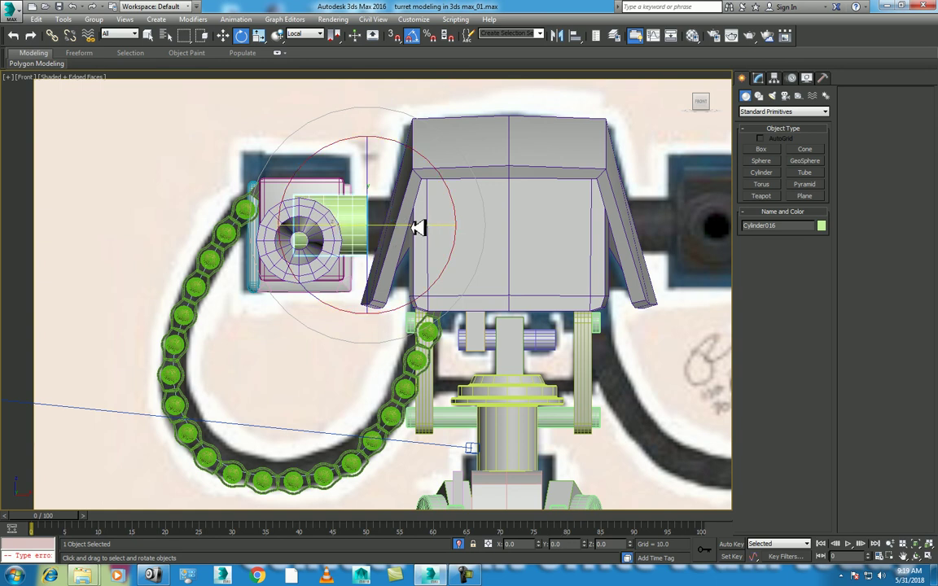
Slide the cylinder along X toward the head box and align it with the fan in Top view
key(w)
drag(269, 221, 315, 233)
key(alt+w)
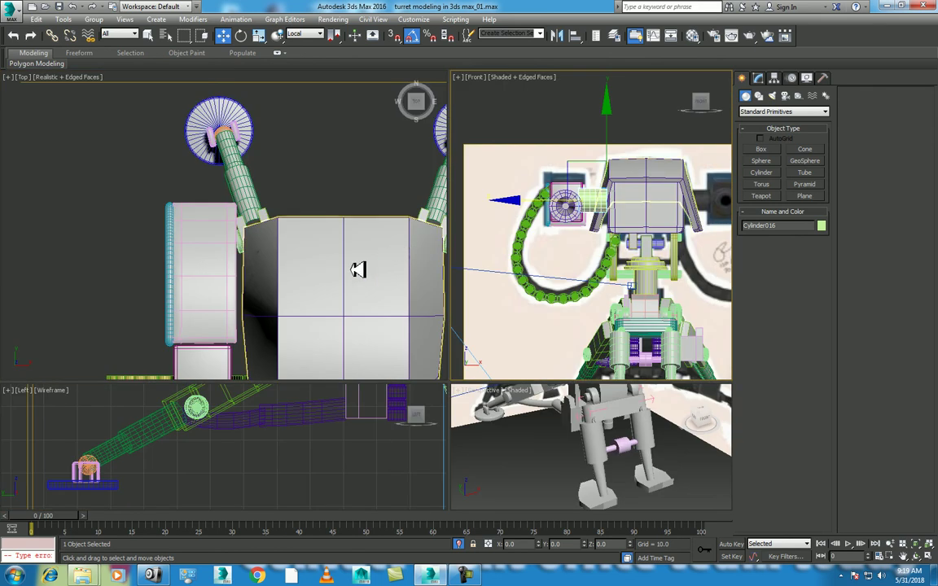
scroll(281, 156, up, 2)
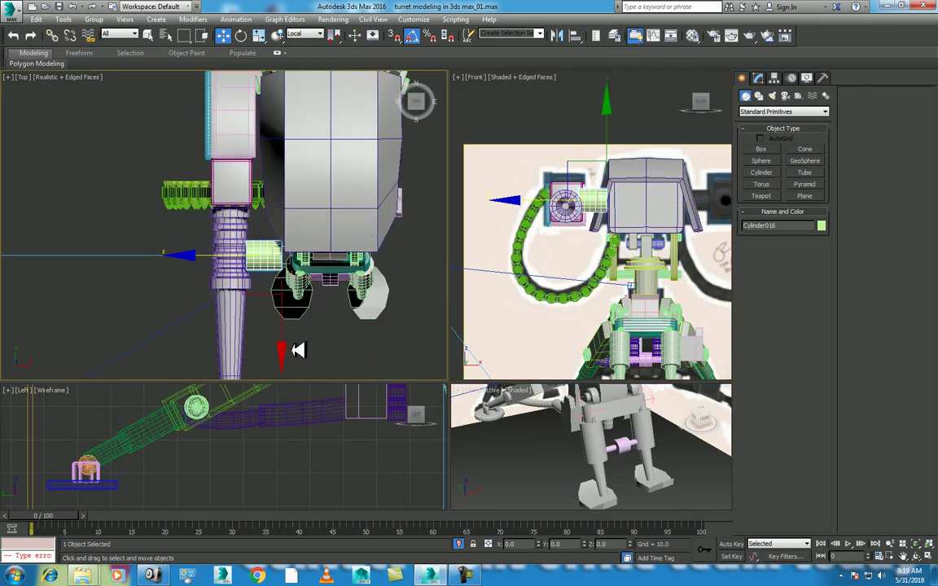
drag(259, 322, 259, 254)
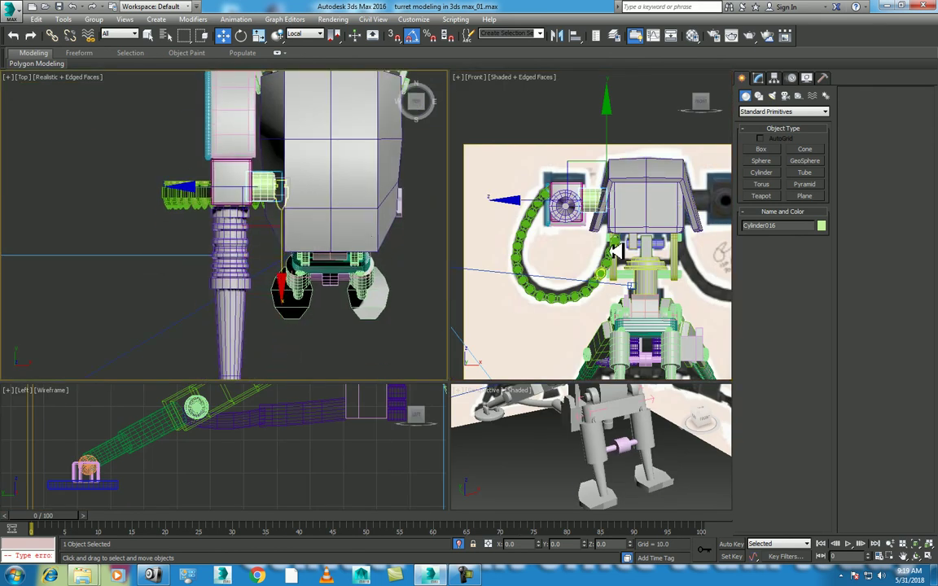
scroll(607, 214, up, 3)
Apply a grey material to the new cylinder in the Material Editor
key(m)
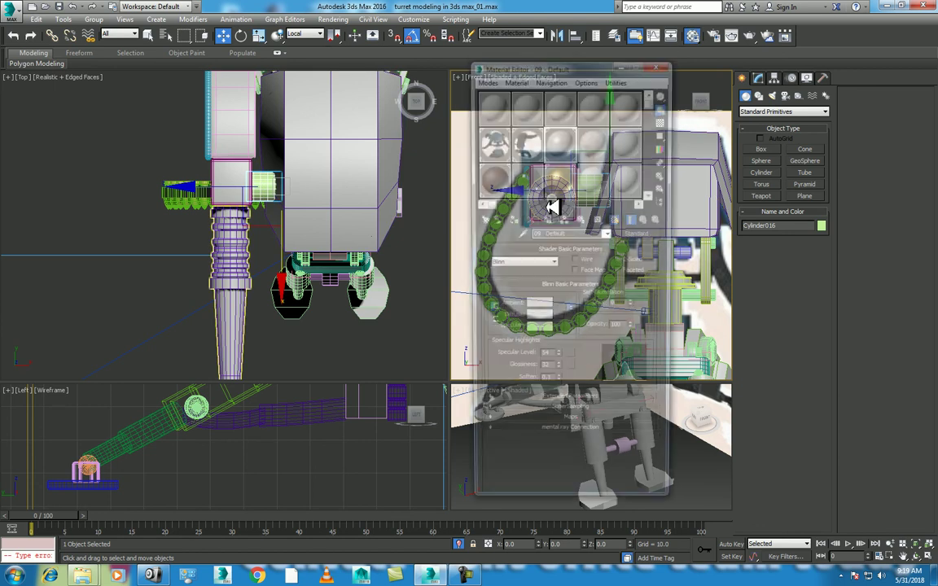
click(514, 220)
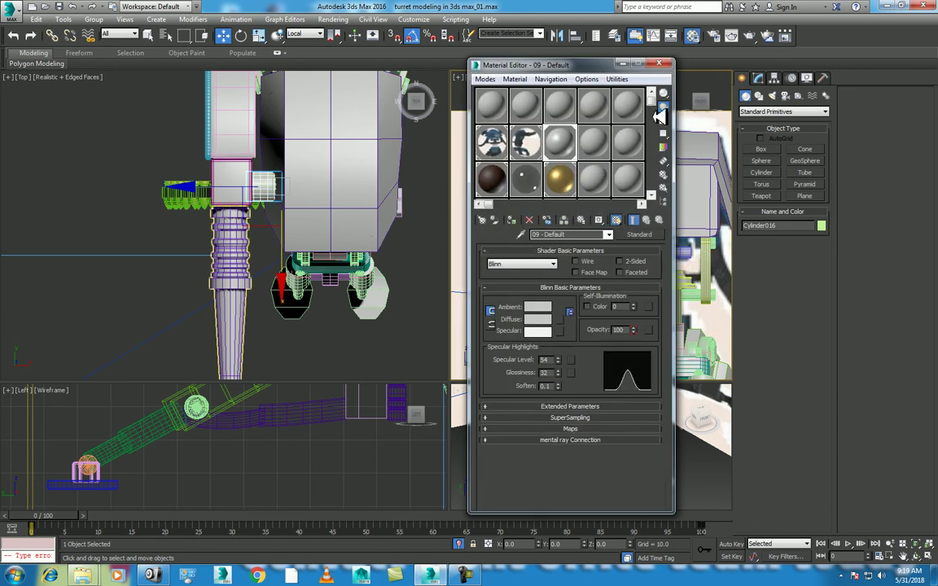
click(663, 65)
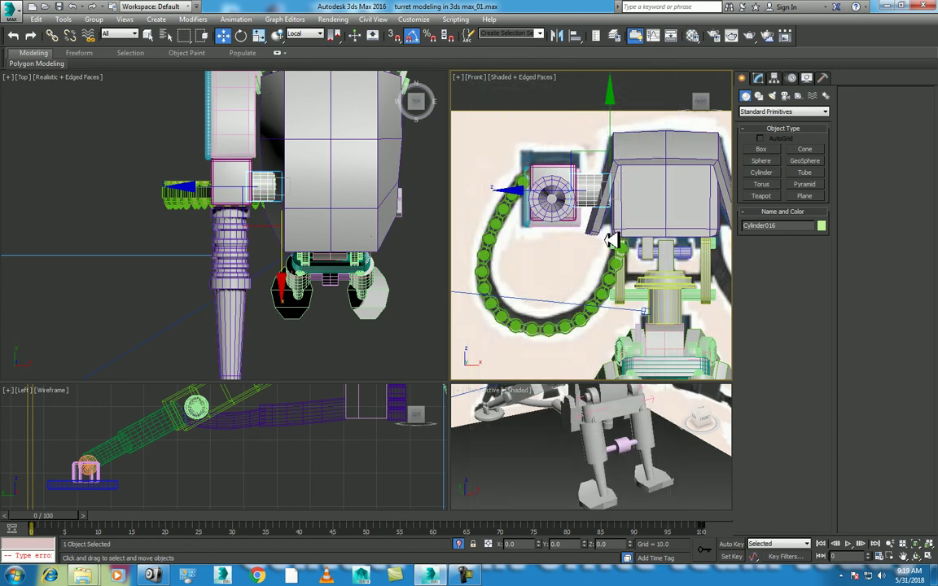
scroll(586, 222, up, 2)
scroll(599, 226, down, 3)
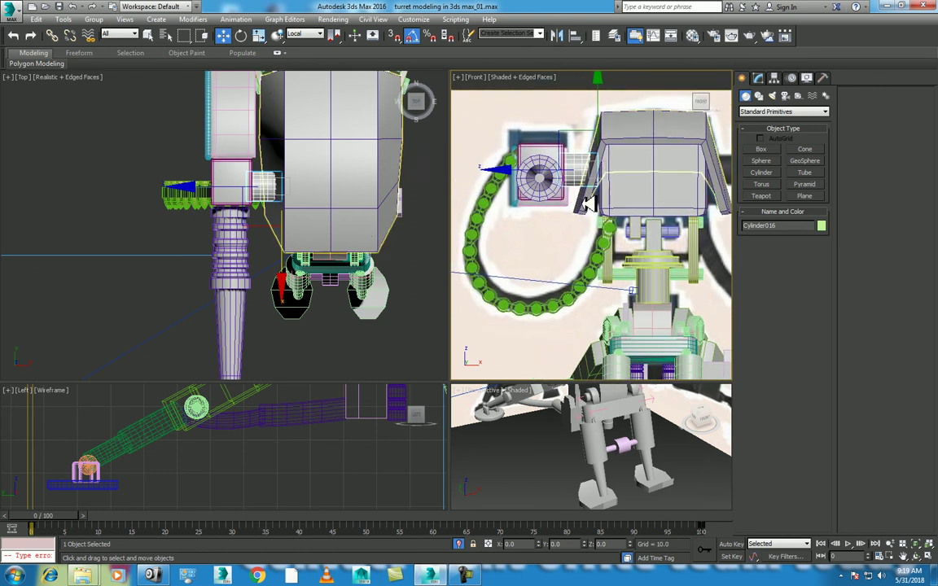
scroll(605, 230, down, 2)
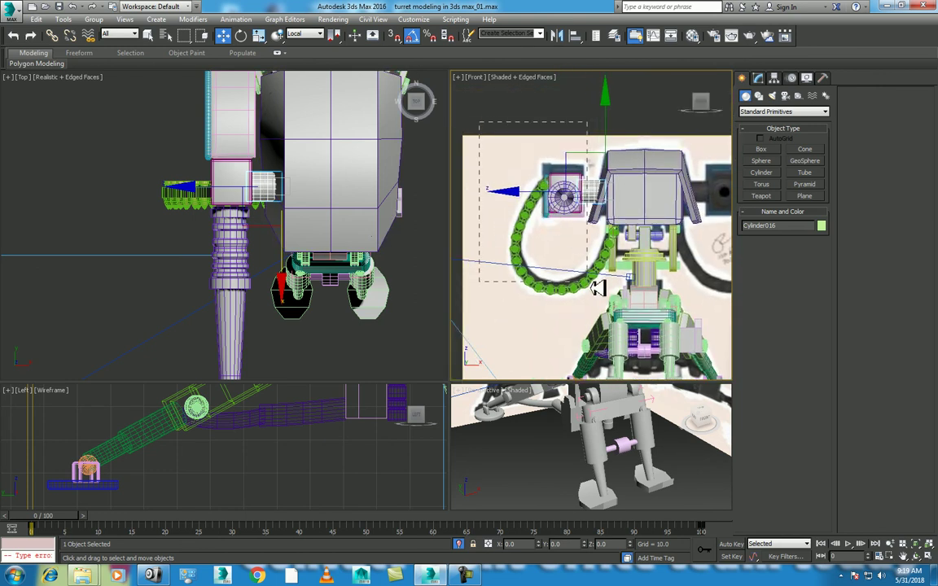
Window-select the left ammo chain, then deselect the arm and turret box
drag(624, 306, 631, 278)
alt+click(627, 349)
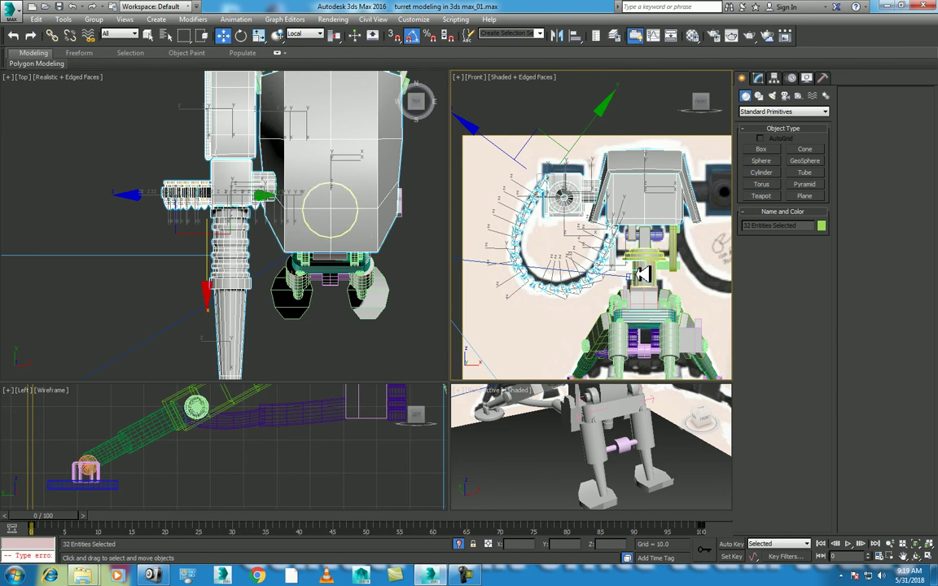
scroll(643, 309, up, 3)
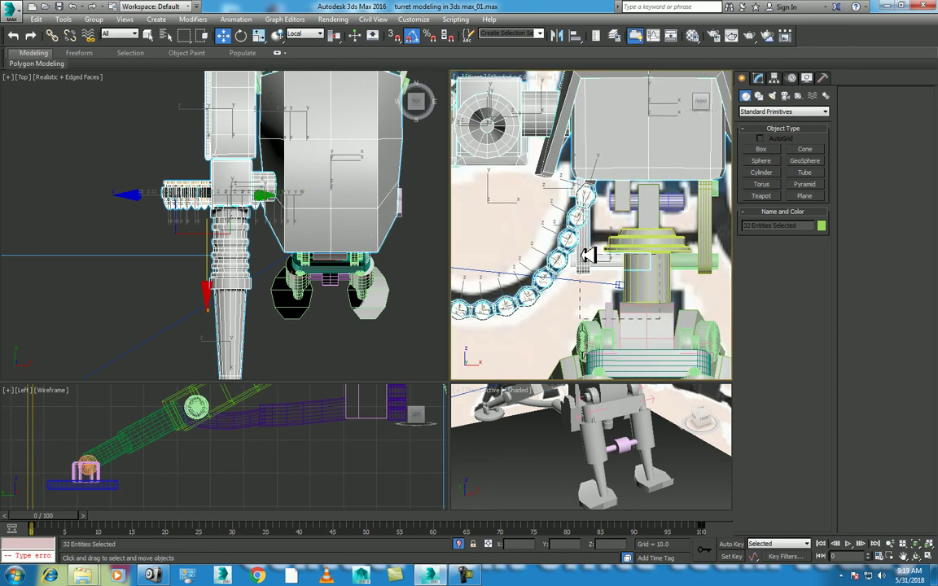
middle_drag(588, 255, 598, 317)
alt+click(643, 92)
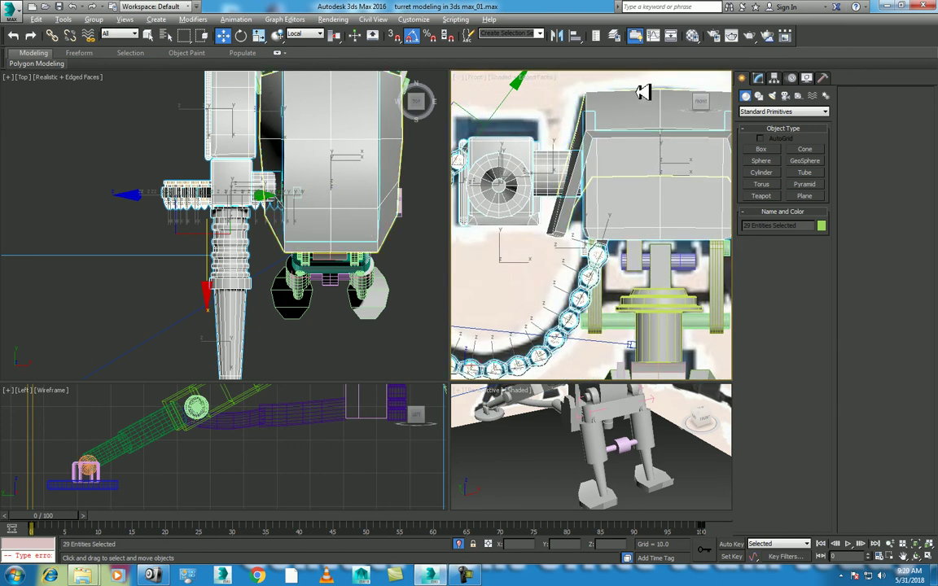
alt+click(595, 179)
alt+click(623, 149)
Remove the remaining unwanted parts so only the chain and feed pieces stay selected
scroll(581, 226, up, 3)
alt+click(538, 251)
scroll(592, 268, down, 2)
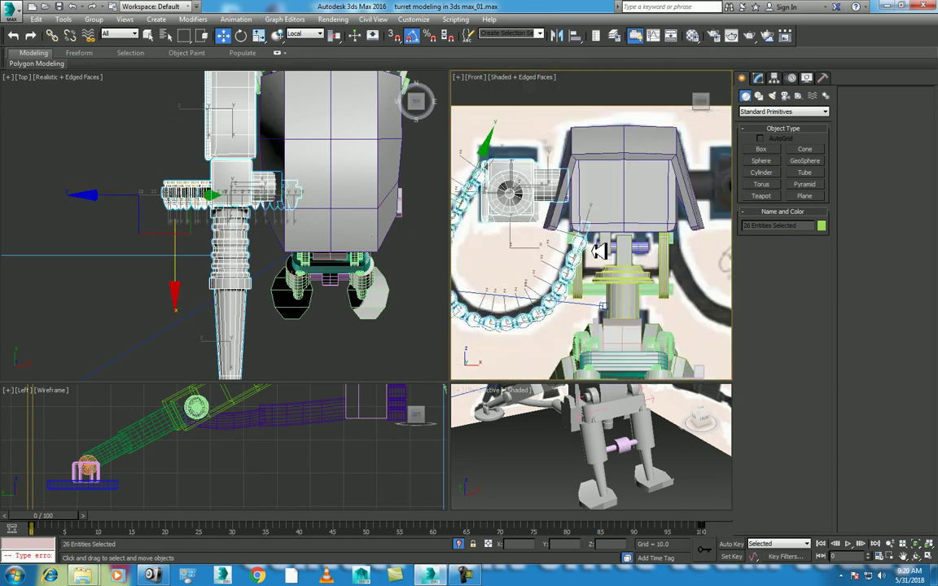
scroll(598, 239, down, 1)
middle_drag(600, 247, 664, 237)
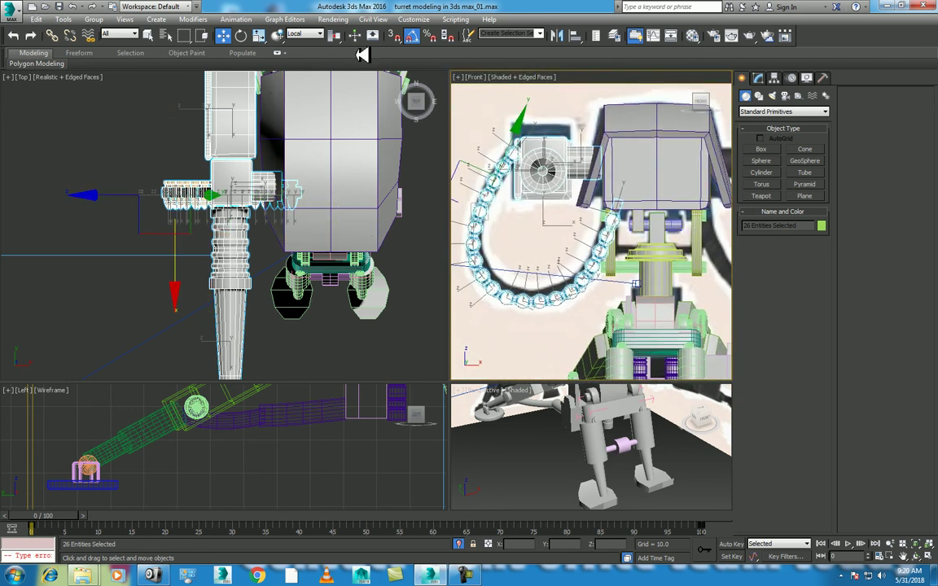
click(95, 19)
Group the selected chain pieces under the name 'side' and maximize the Front view
click(103, 37)
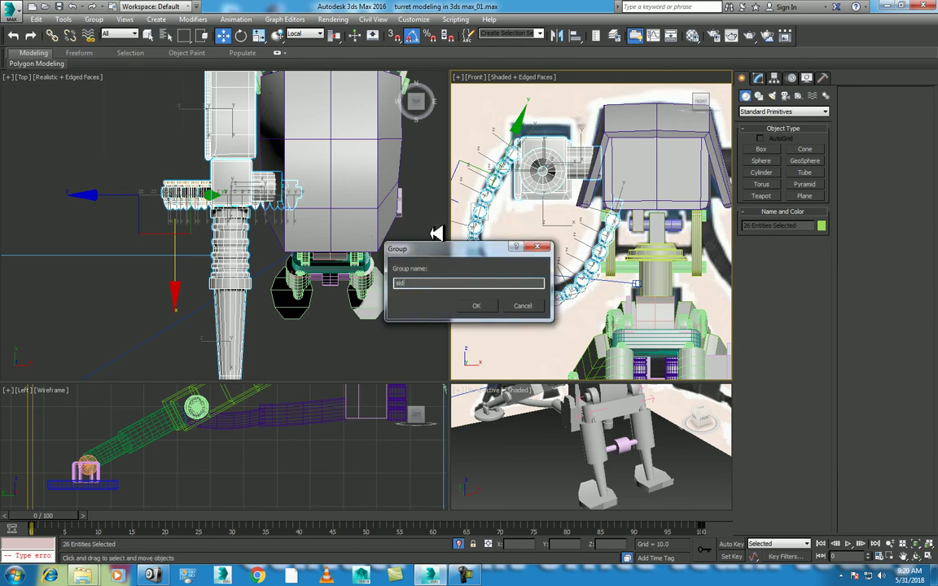
text(e)
key(Return)
mouse_move(613, 250)
middle_down()
mouse_move(568, 225)
mouse_move(609, 243)
middle_up()
key(alt+w)
With snaps on, move head box Box002's pivot to its bottom centre
click(775, 77)
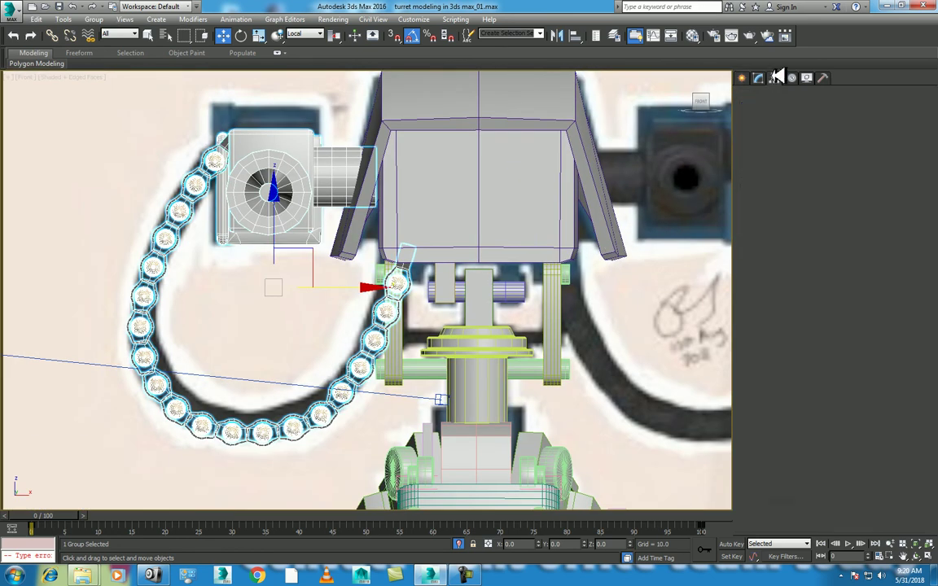
click(784, 148)
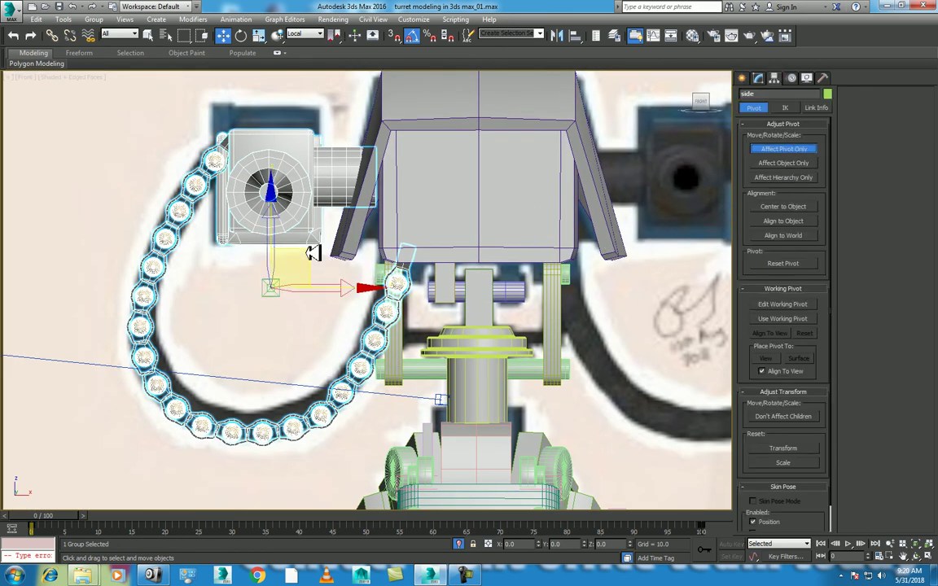
drag(299, 247, 476, 135)
click(478, 187)
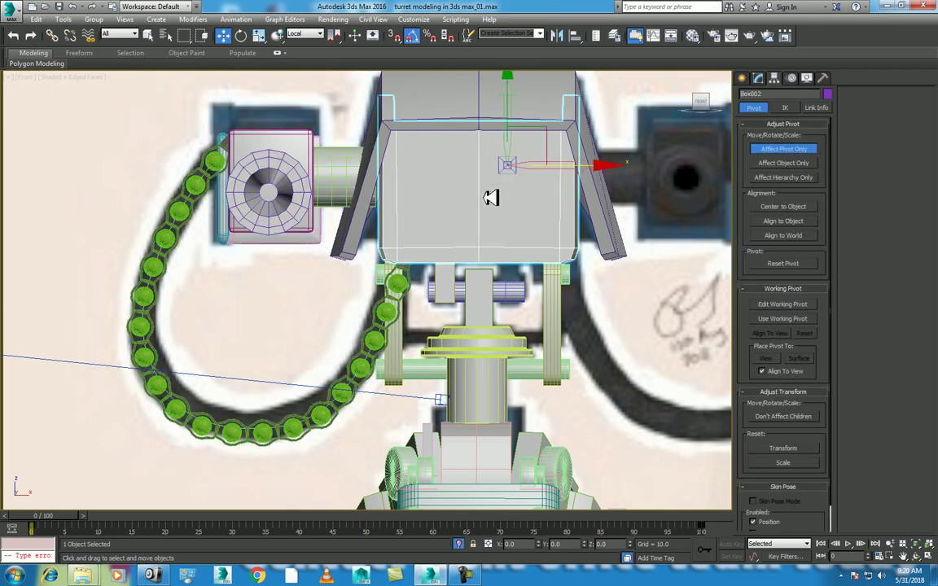
right_click(414, 35)
click(540, 210)
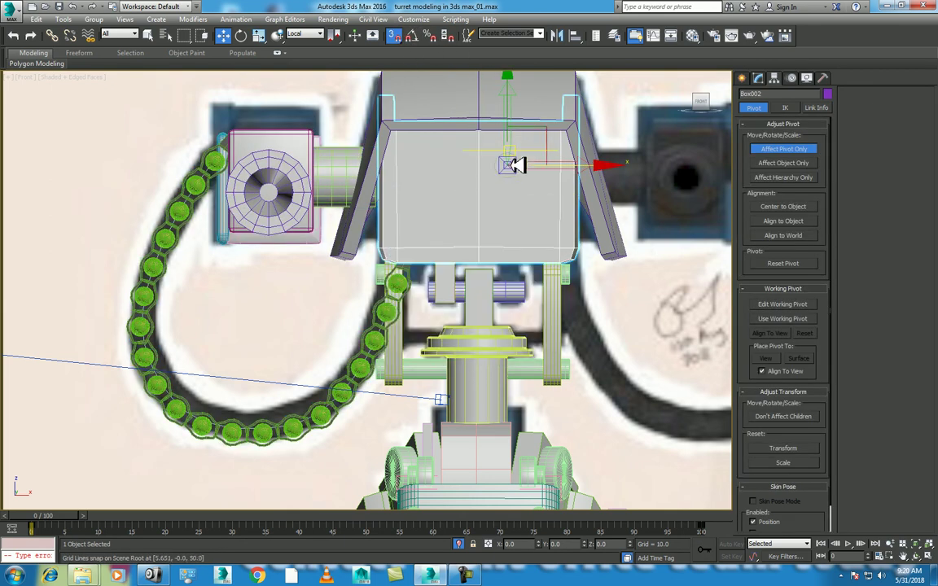
drag(513, 168, 482, 247)
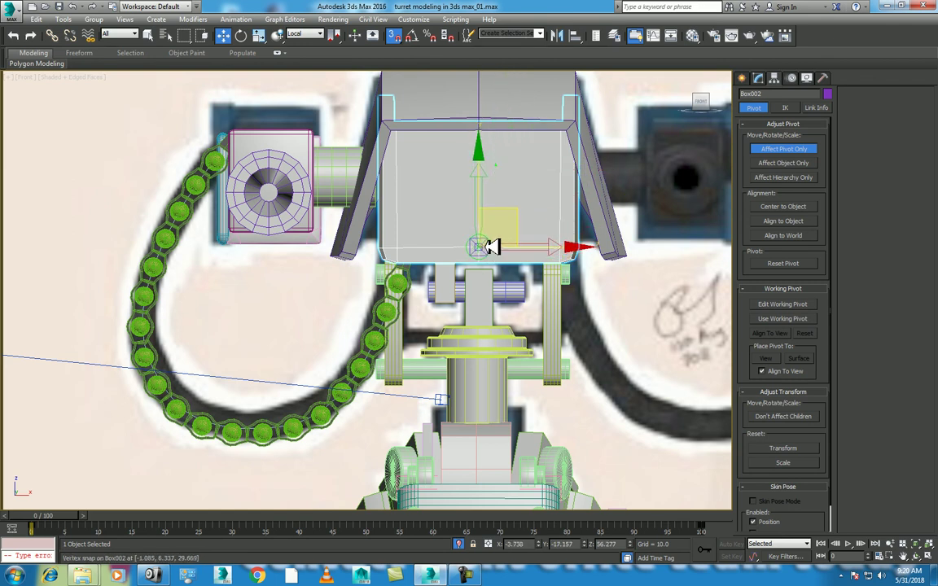
click(794, 149)
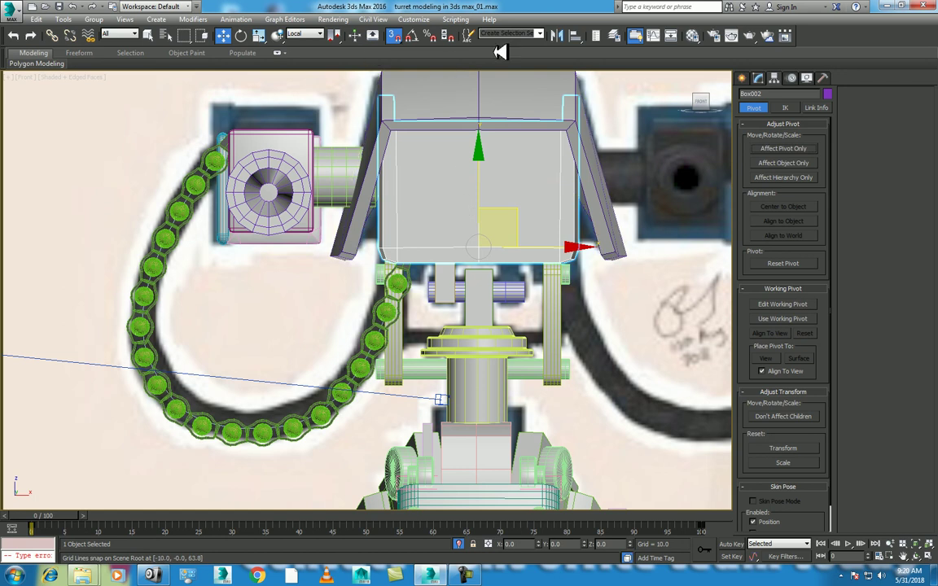
Snap the 'side' group's pivot to the turret box's base centre
click(576, 35)
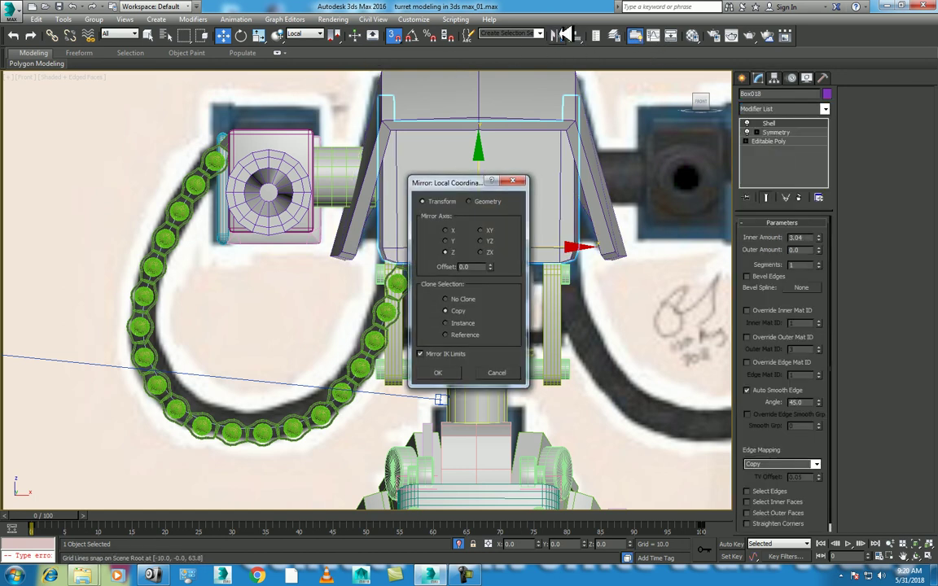
click(497, 373)
click(350, 393)
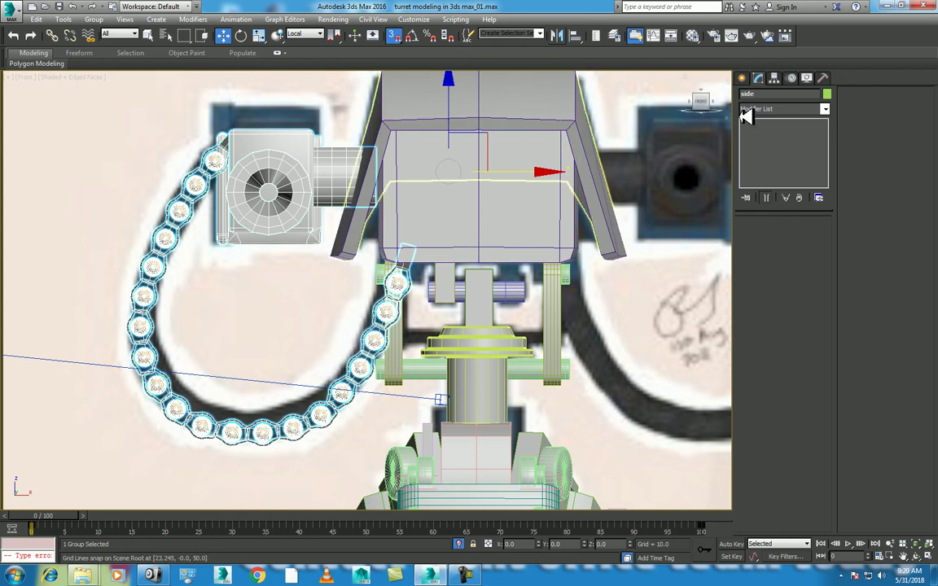
click(774, 77)
click(800, 148)
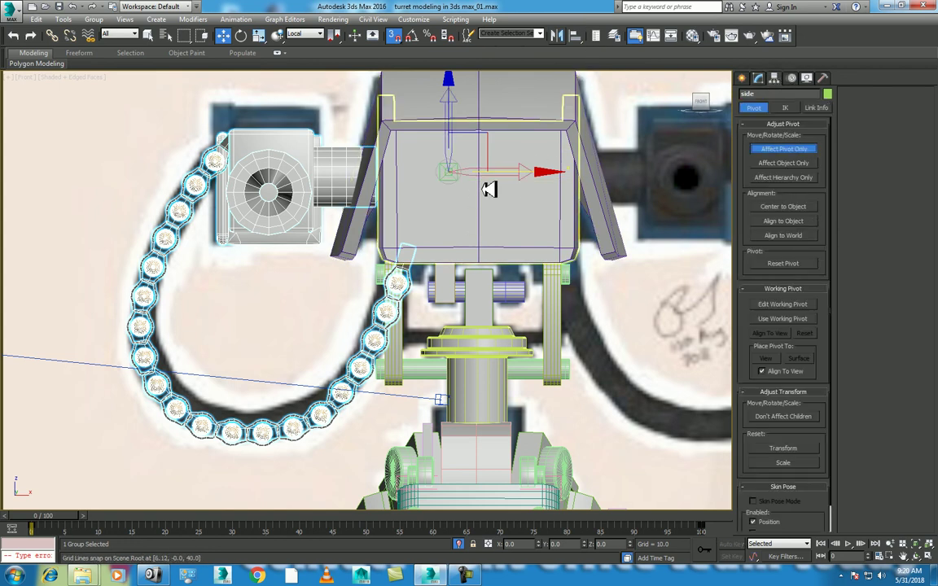
click(458, 168)
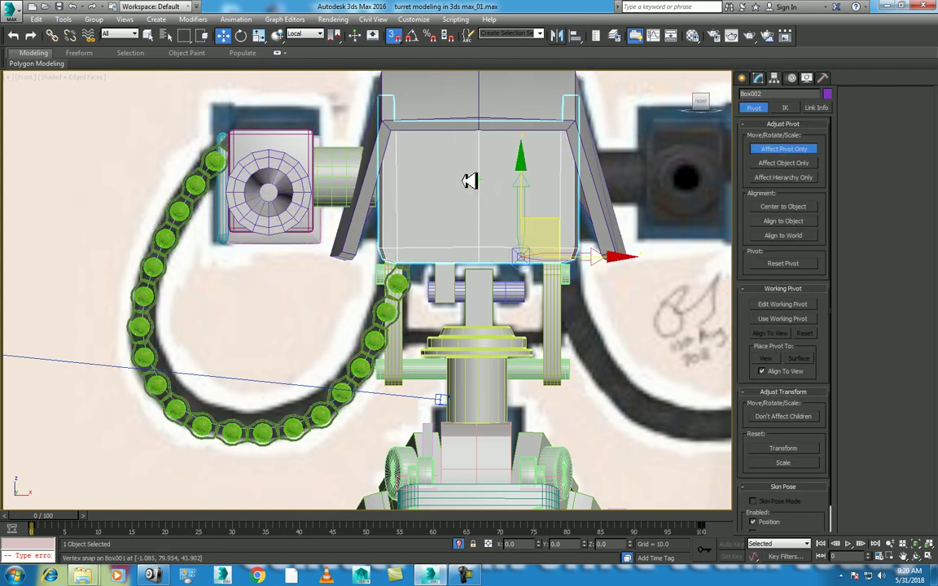
click(404, 338)
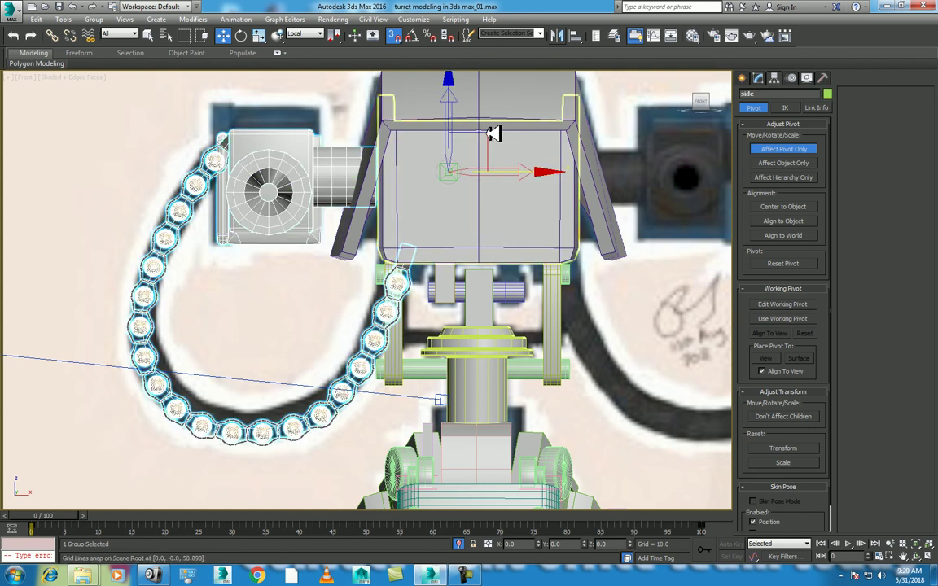
mouse_move(495, 136)
mouse_down()
mouse_move(502, 224)
mouse_move(484, 247)
mouse_up()
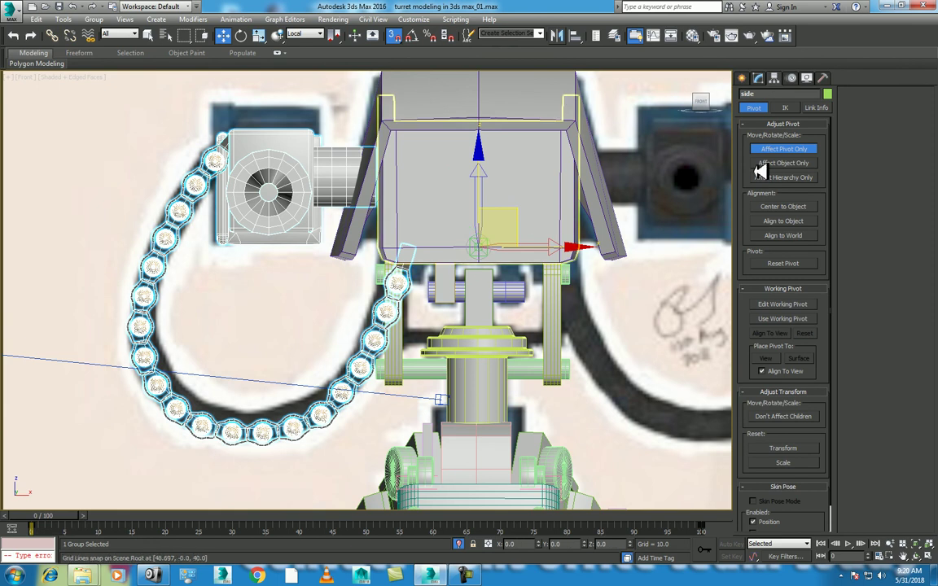
click(783, 149)
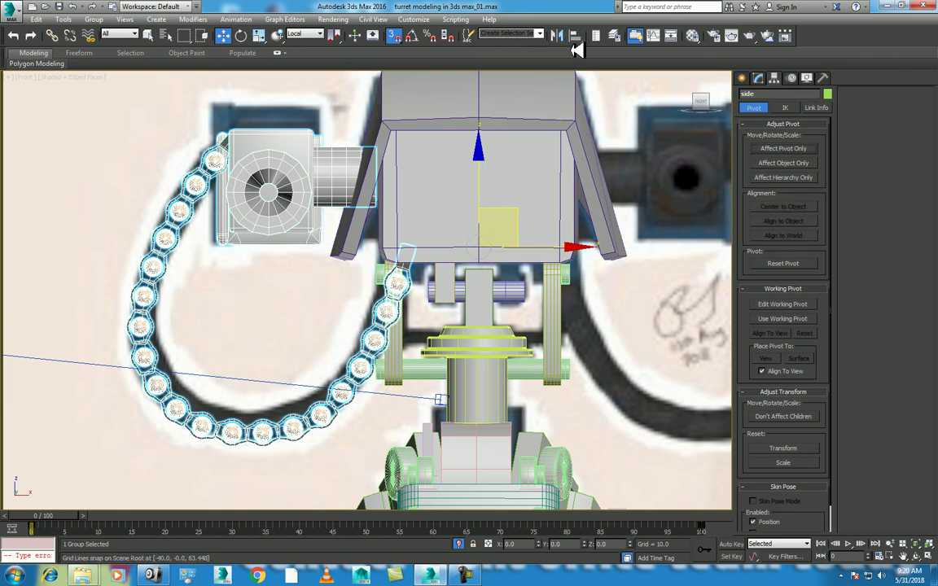
Mirror a copy of the 'side' group across X to the right side
click(562, 36)
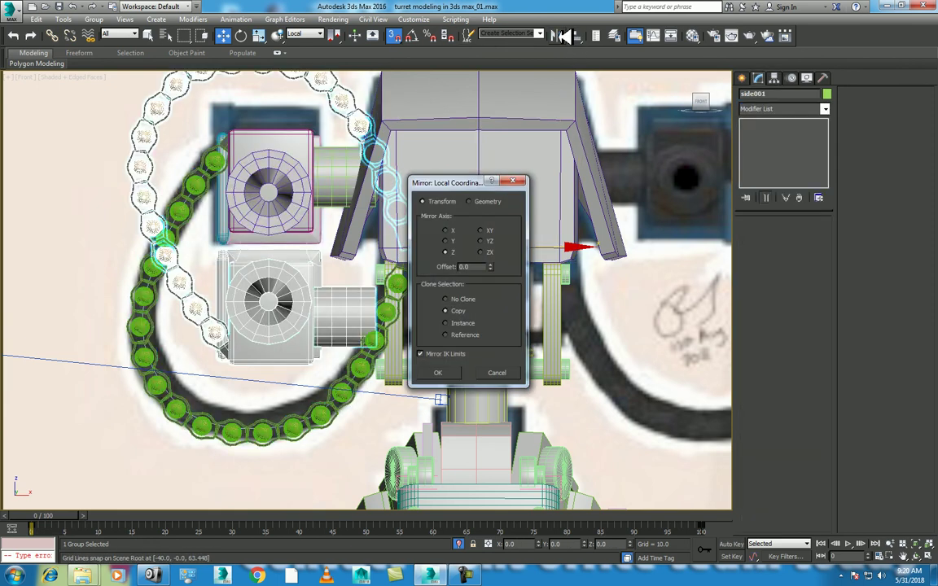
click(456, 241)
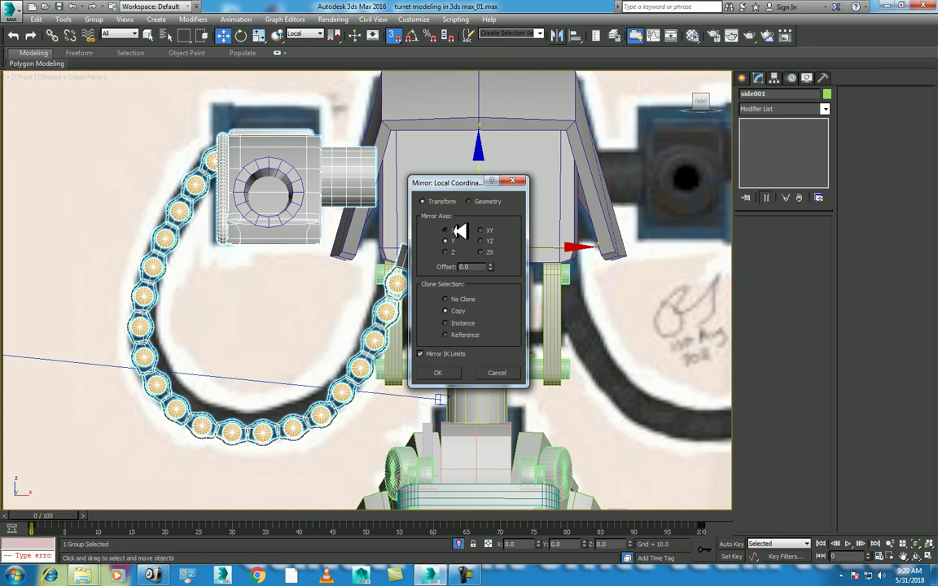
click(456, 231)
click(447, 372)
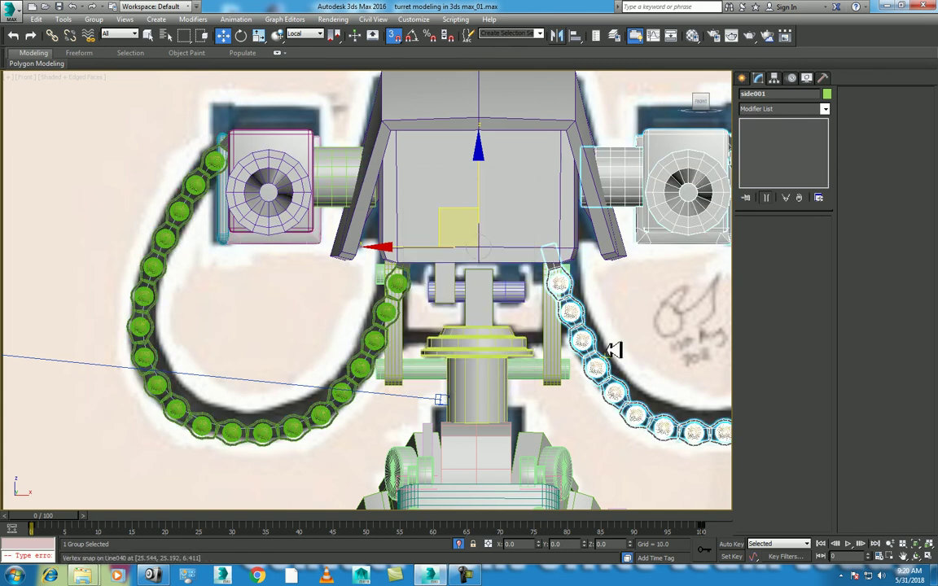
scroll(554, 301, down, 3)
Maximize the Perspective view and orbit to see the turret from another angle
key(p)
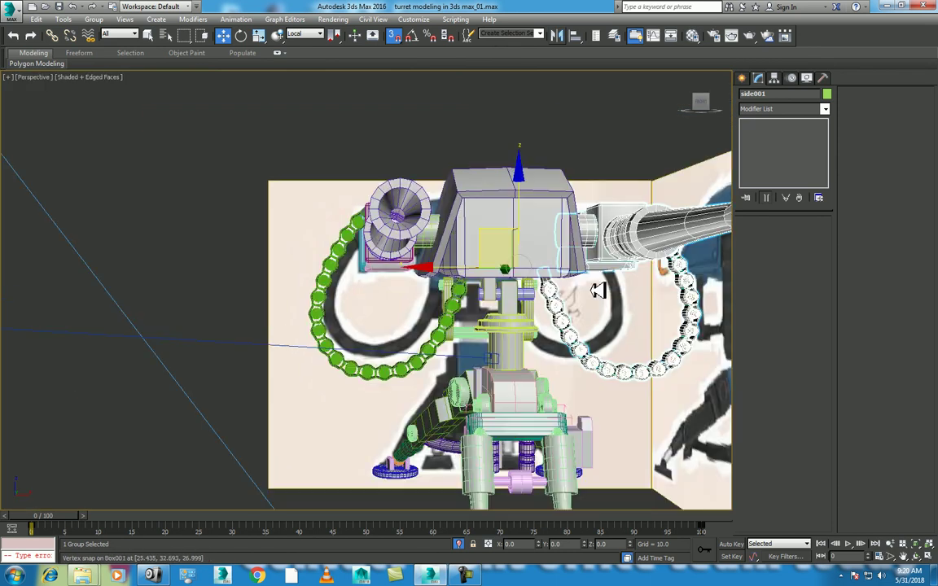
scroll(642, 326, down, 2)
key(alt+w)
alt+middle_drag(619, 275, 603, 289)
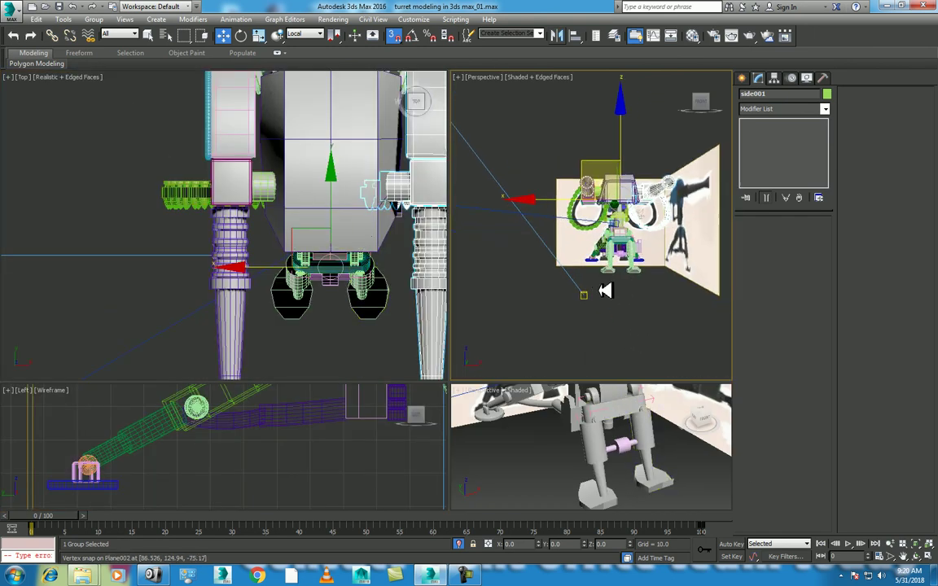
key(alt+w)
click(917, 556)
mouse_move(733, 446)
mouse_down()
mouse_move(425, 303)
mouse_move(411, 307)
mouse_move(503, 340)
mouse_up()
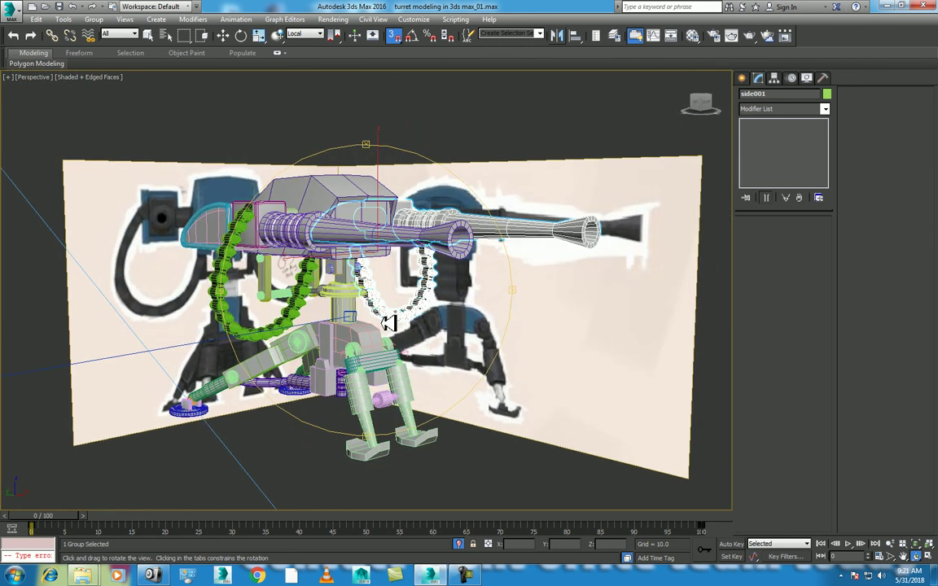
Render the perspective view, then select the ground plane Plane003
key(w)
middle_drag(503, 340, 505, 314)
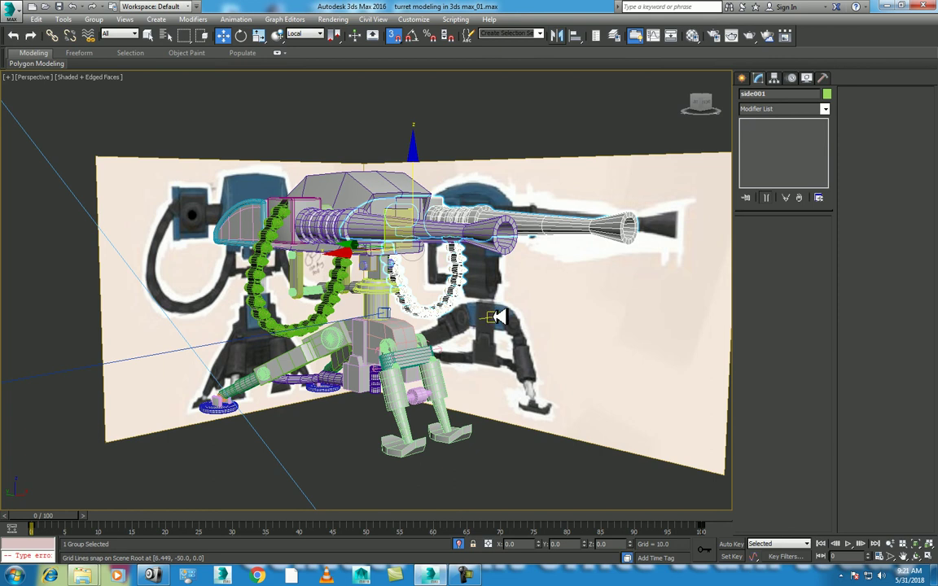
key(shift+q)
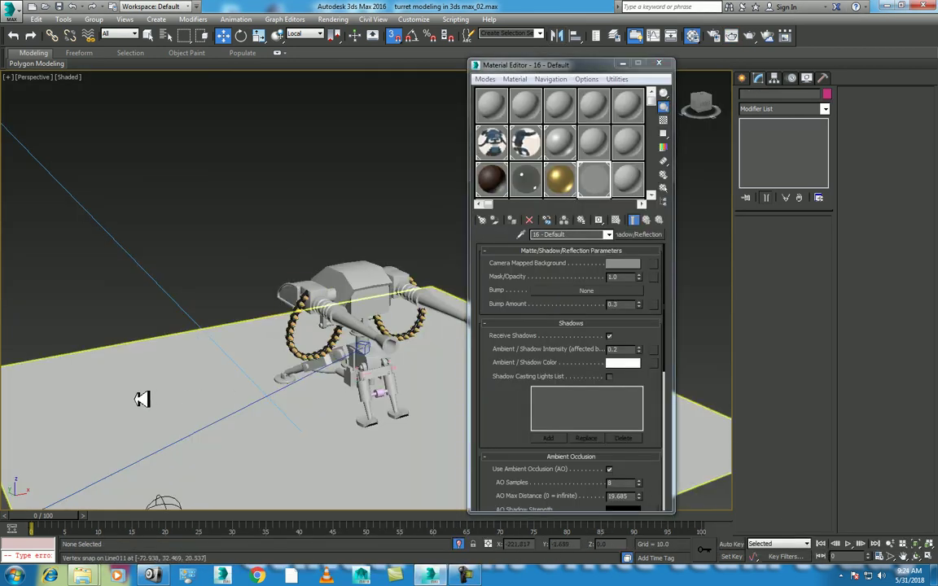
click(143, 398)
mouse_move(142, 398)
alt+middle_down()
mouse_move(202, 205)
mouse_move(184, 199)
mouse_move(223, 281)
alt+middle_up()
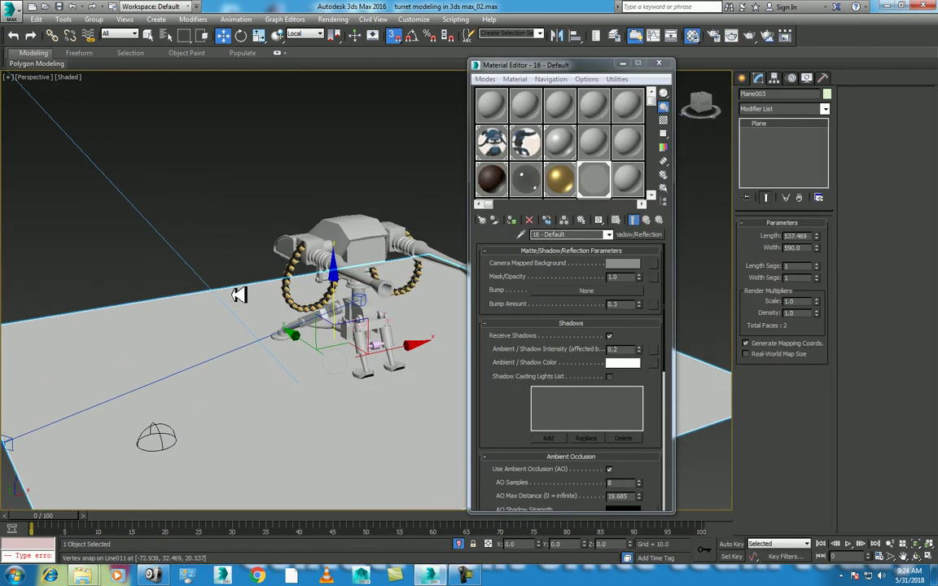
Assign a Matte/Shadow/Reflection material from an empty slot to Plane003, deselect, and render
click(629, 181)
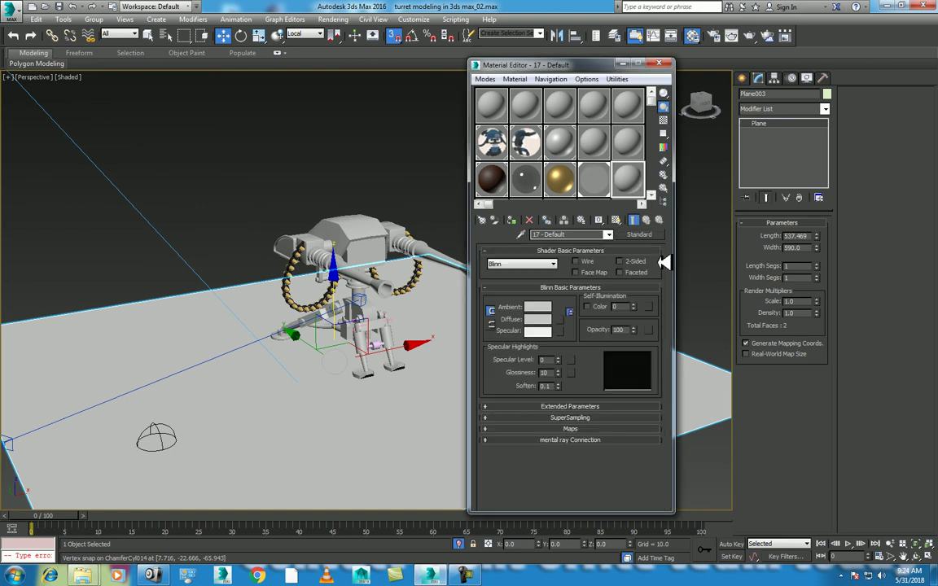
click(639, 234)
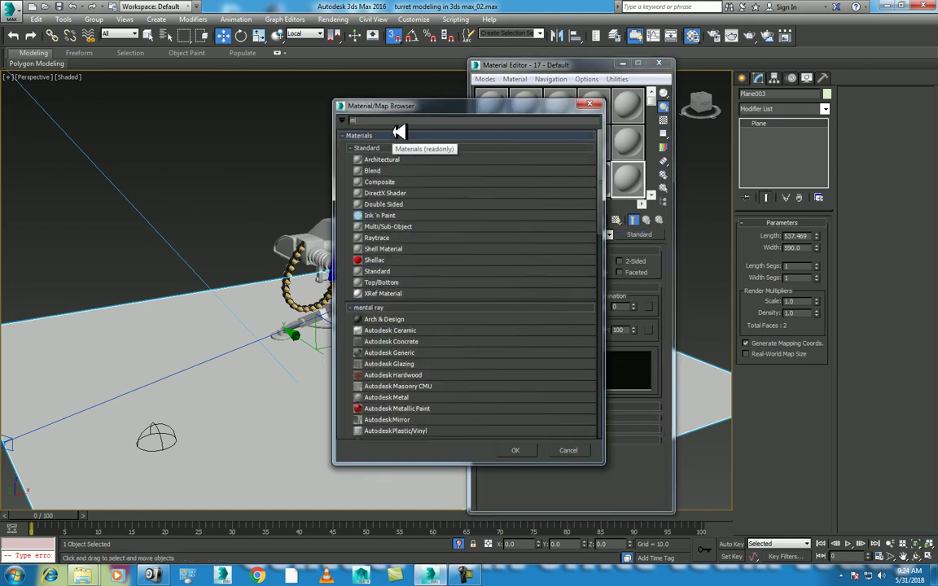
text(a)
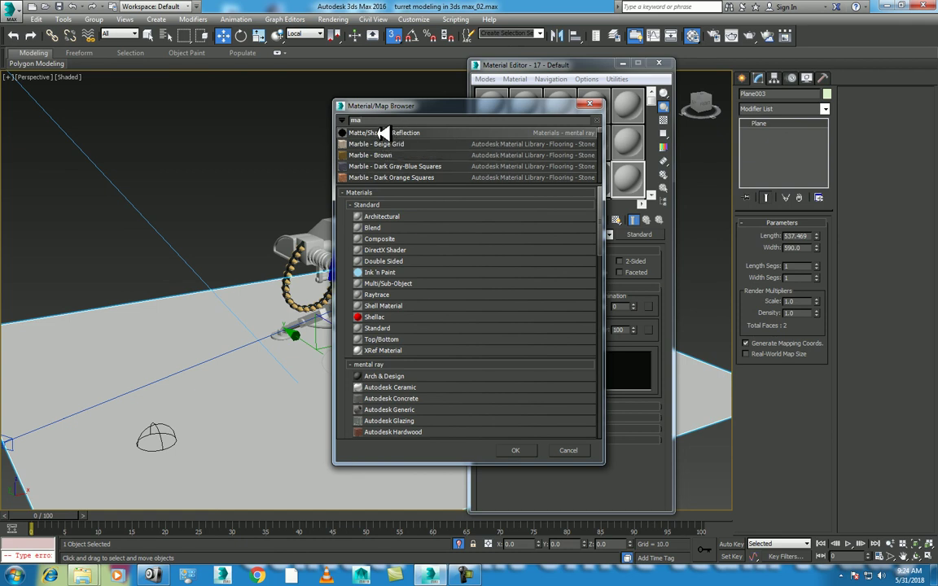
double_click(381, 135)
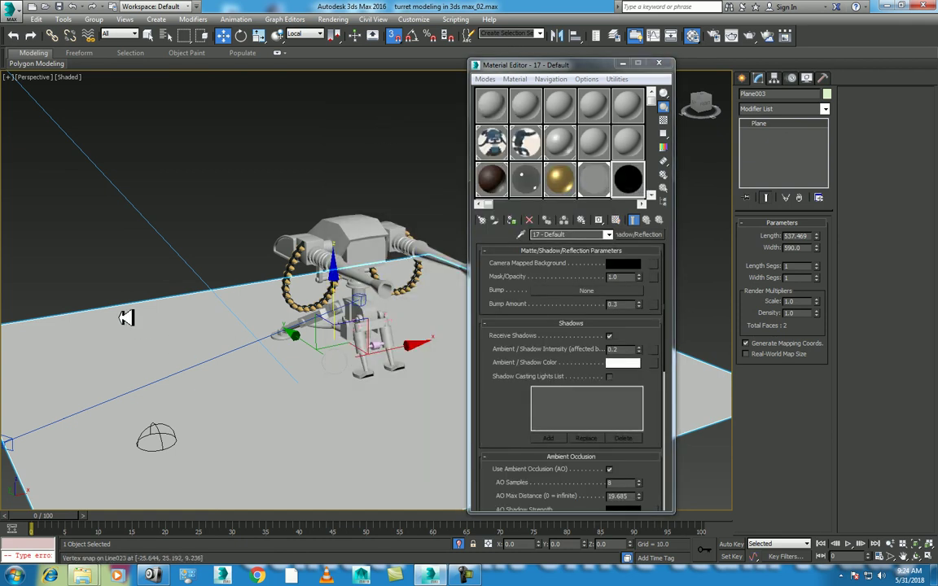
click(518, 221)
click(353, 180)
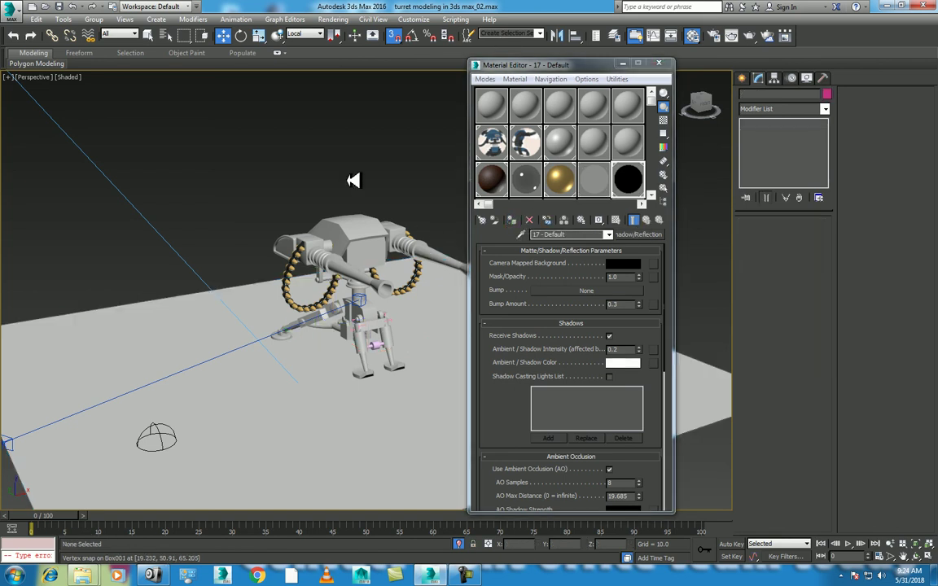
key(shift+q)
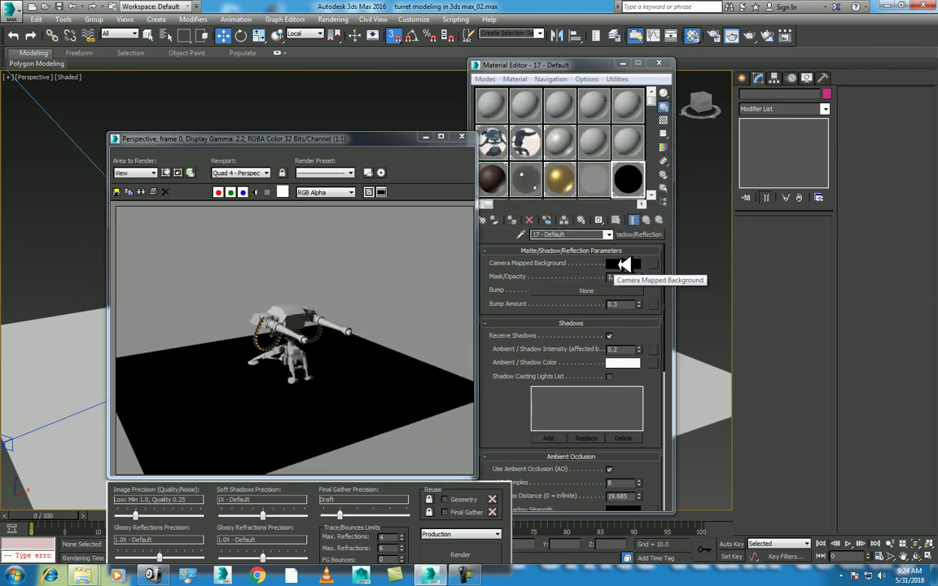
Set the matte's Camera Mapped Background to grey sampled from the render, then re-render
click(623, 263)
click(233, 166)
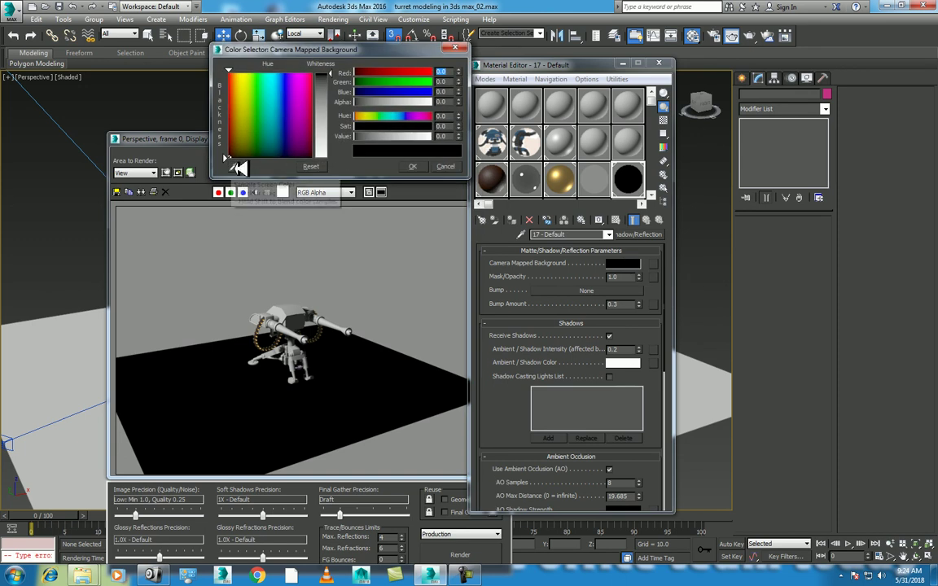
click(327, 244)
click(415, 167)
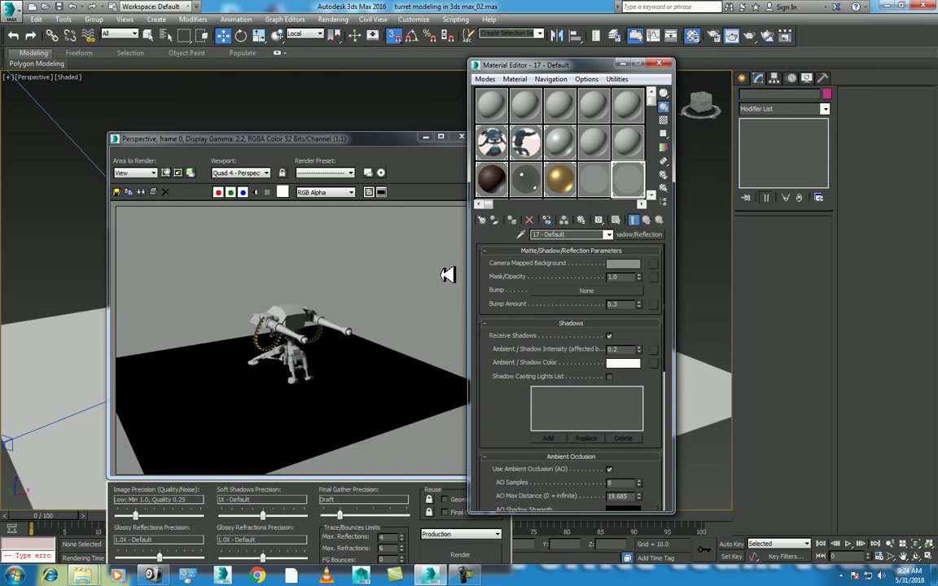
key(shift+q)
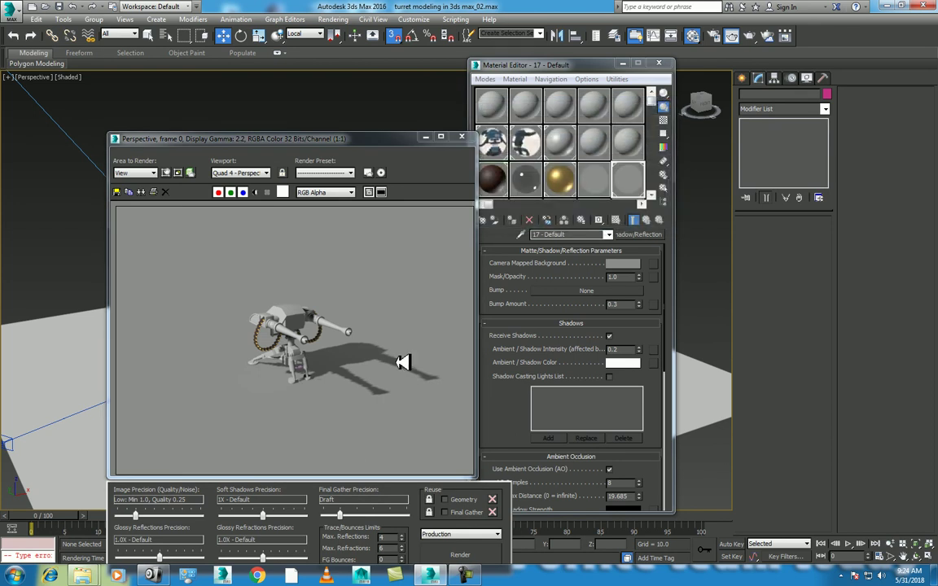
Enable Receive Reflections, render again, close both windows, and show the safe frame
drag(646, 339, 625, 227)
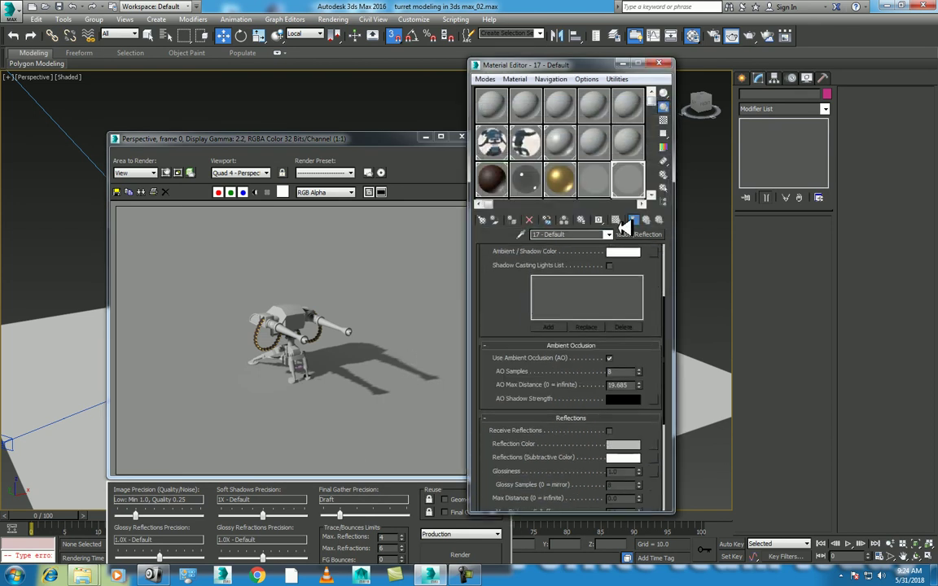
click(610, 431)
click(457, 552)
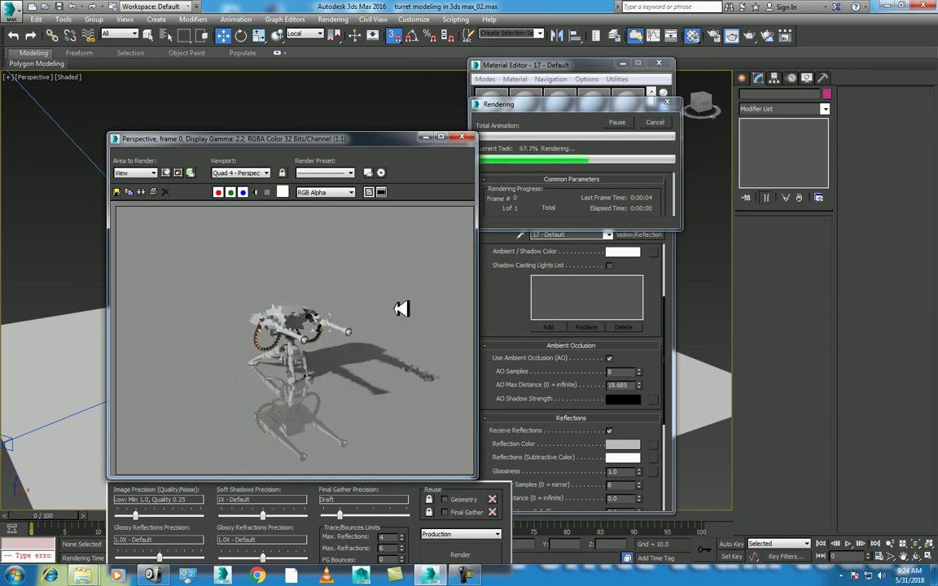
click(462, 136)
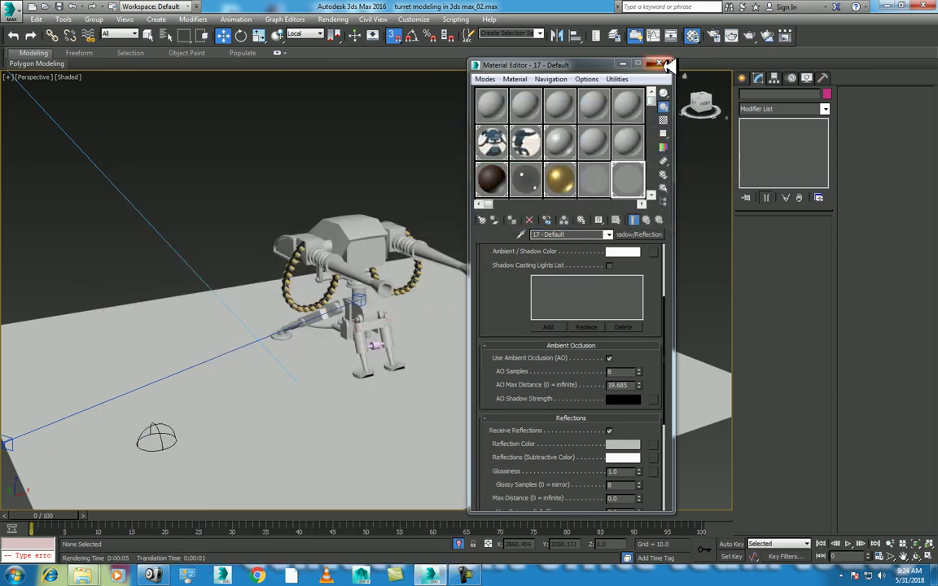
click(659, 63)
key(shift+f)
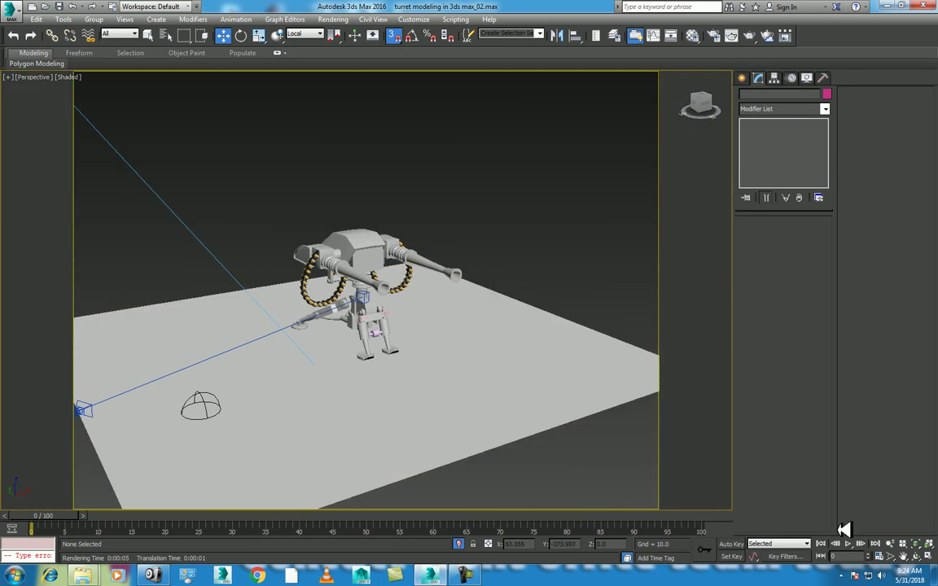
Zoom and orbit the Perspective view to a closer angle on the turret
mouse_move(521, 391)
mouse_down()
mouse_move(499, 339)
mouse_move(547, 381)
mouse_up()
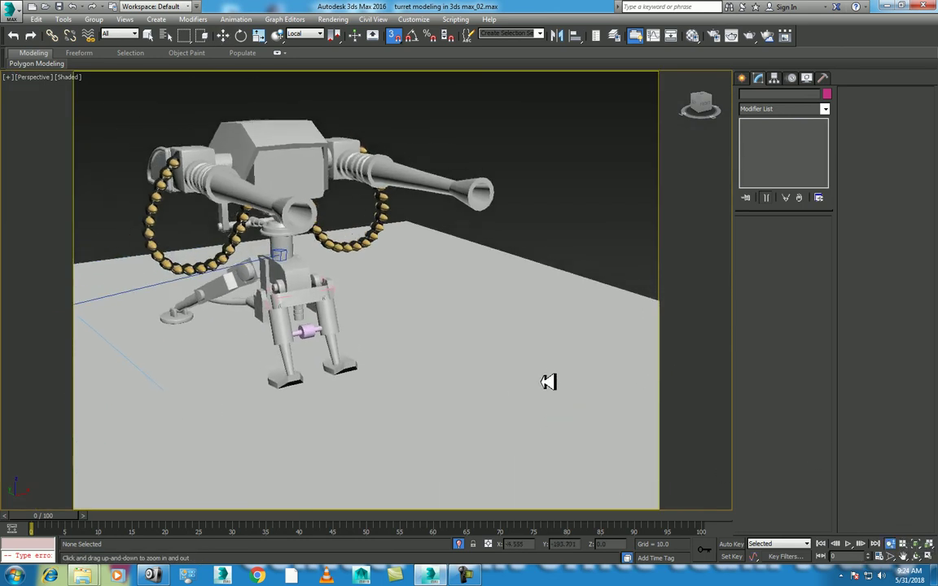
click(916, 556)
mouse_move(486, 364)
mouse_down()
mouse_move(417, 308)
mouse_move(509, 296)
mouse_move(516, 317)
mouse_move(452, 312)
mouse_up()
right_click(452, 312)
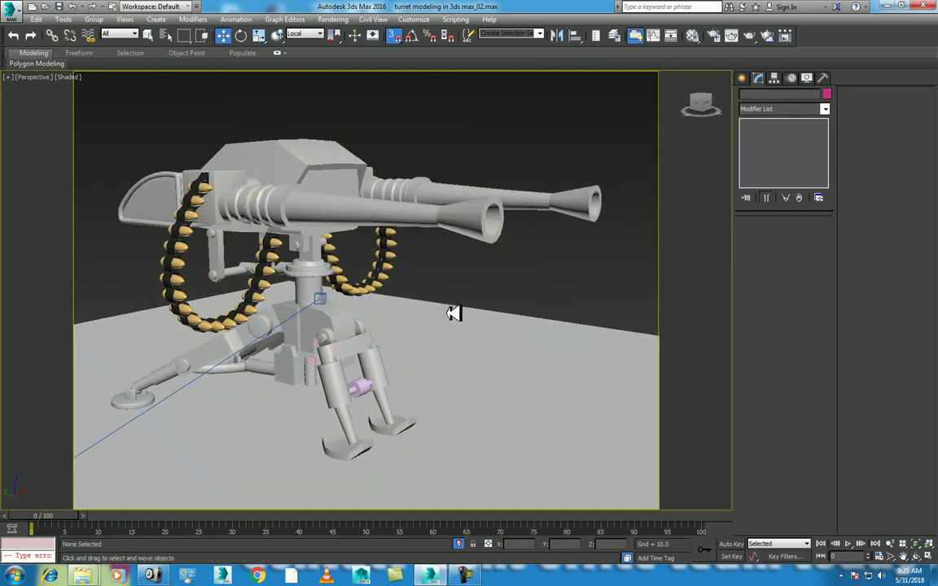
Reframe and render the turret close-up with its shadow and reflection, then select Spot001
click(363, 387)
key(m)
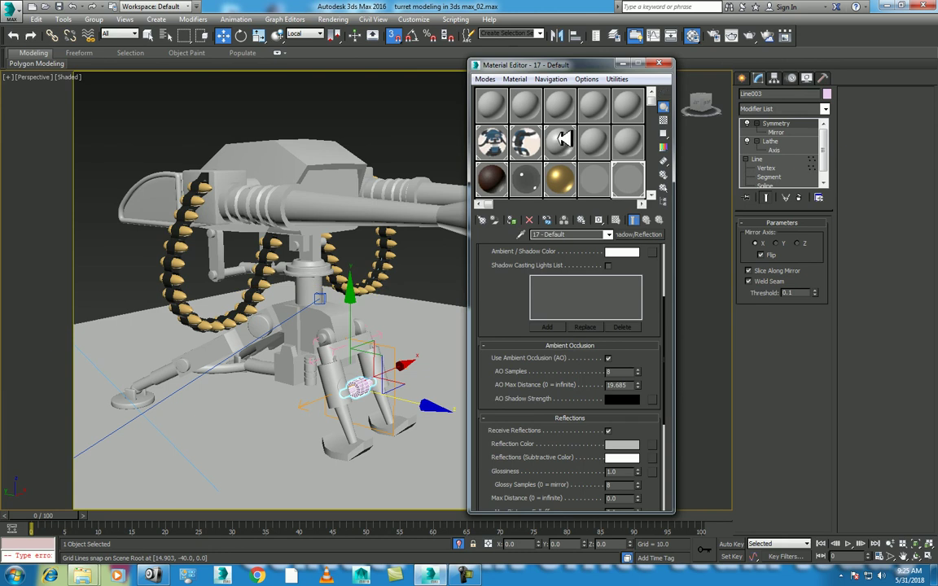
click(660, 62)
middle_drag(544, 193, 561, 163)
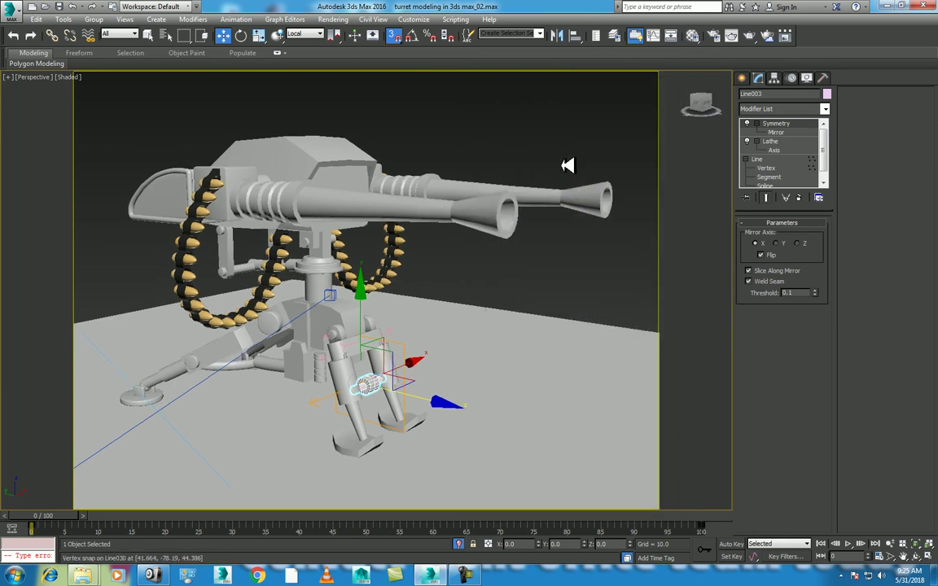
key(shift+q)
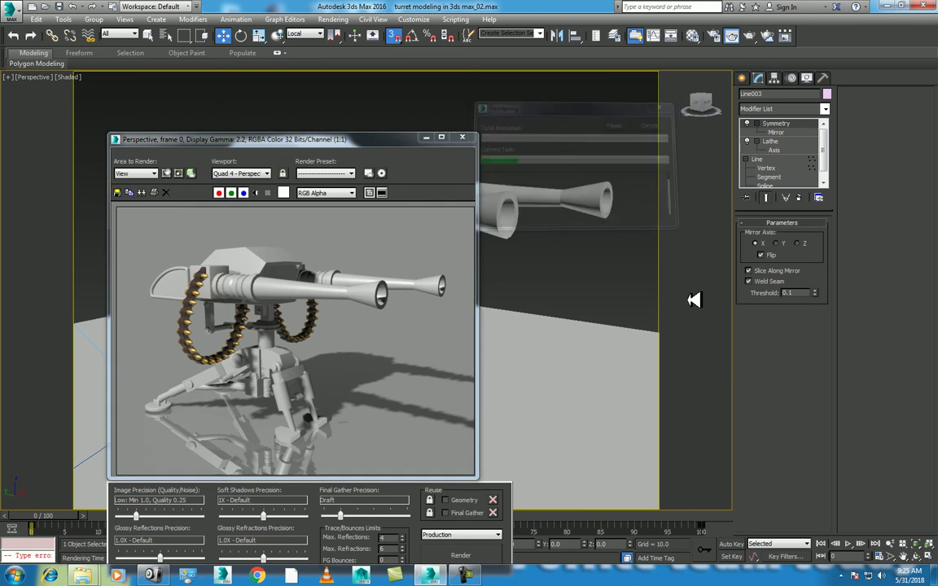
click(487, 572)
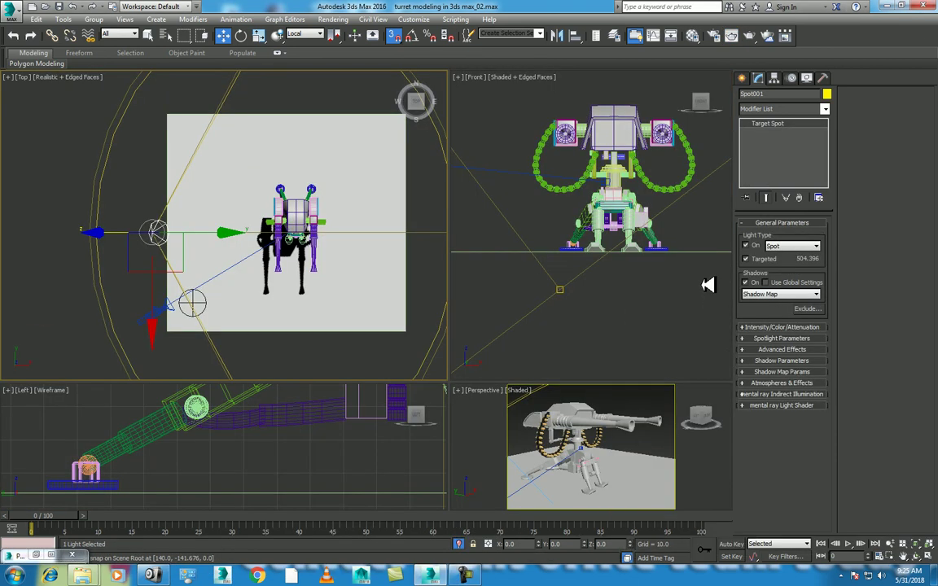
Set Spot001's shadow type to Ray Traced Shadows and render the maximized Perspective view
click(781, 295)
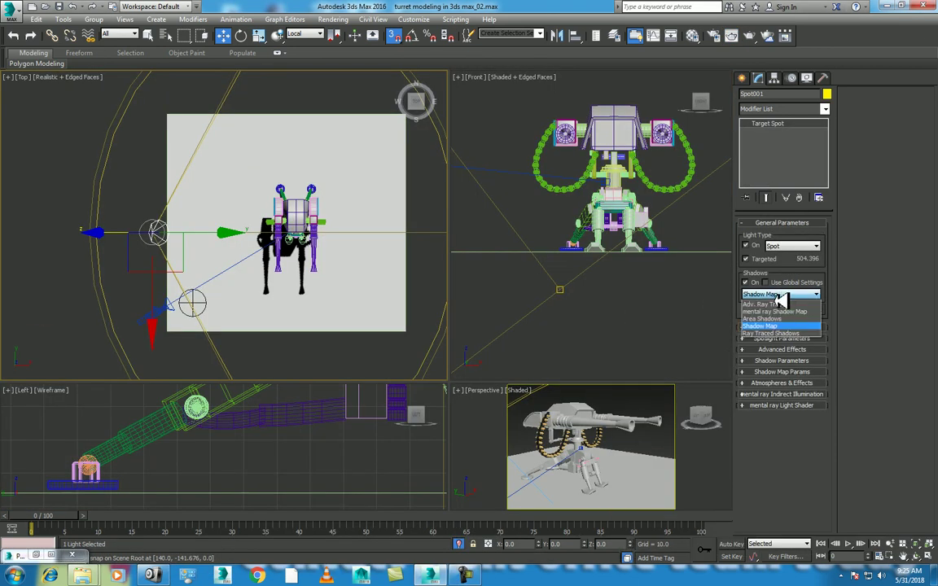
click(778, 334)
click(629, 409)
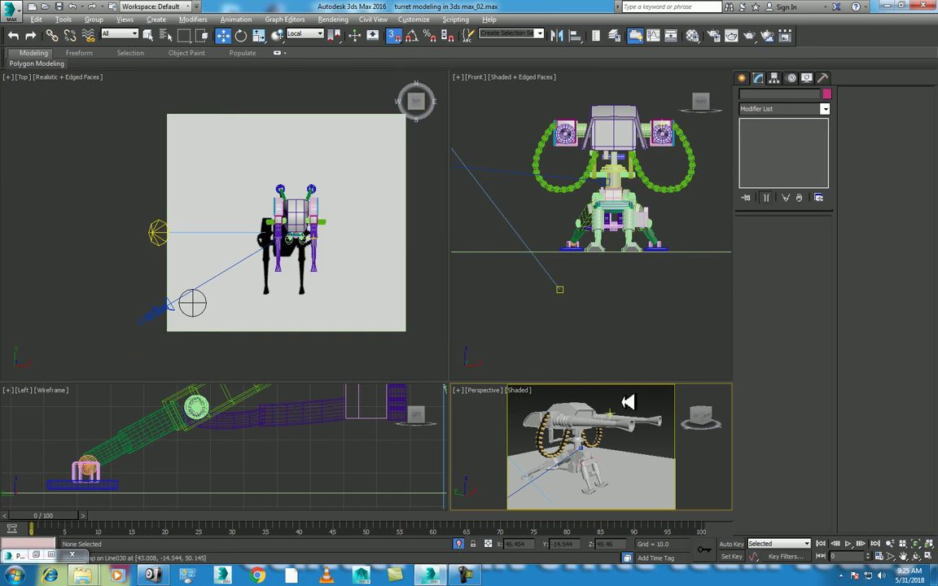
key(alt+w)
key(shift+q)
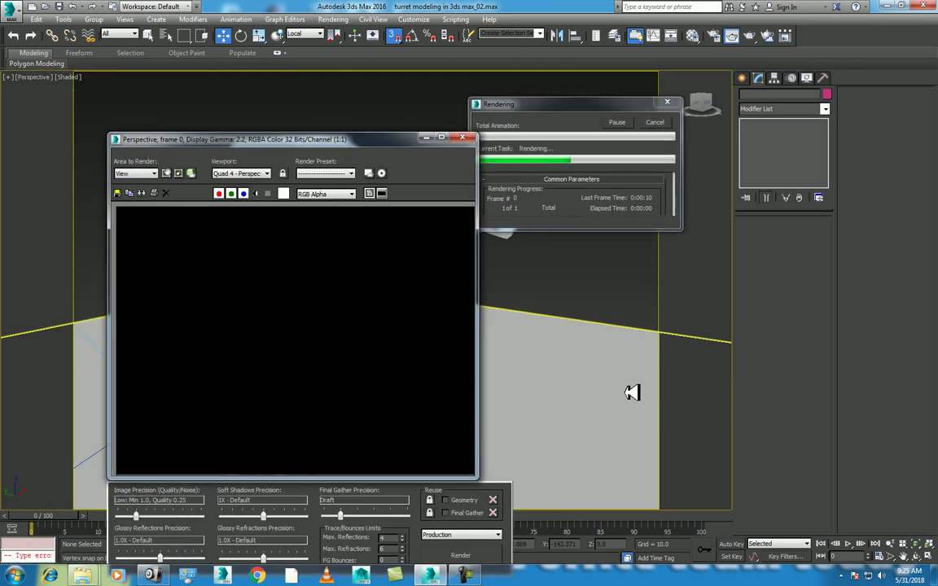